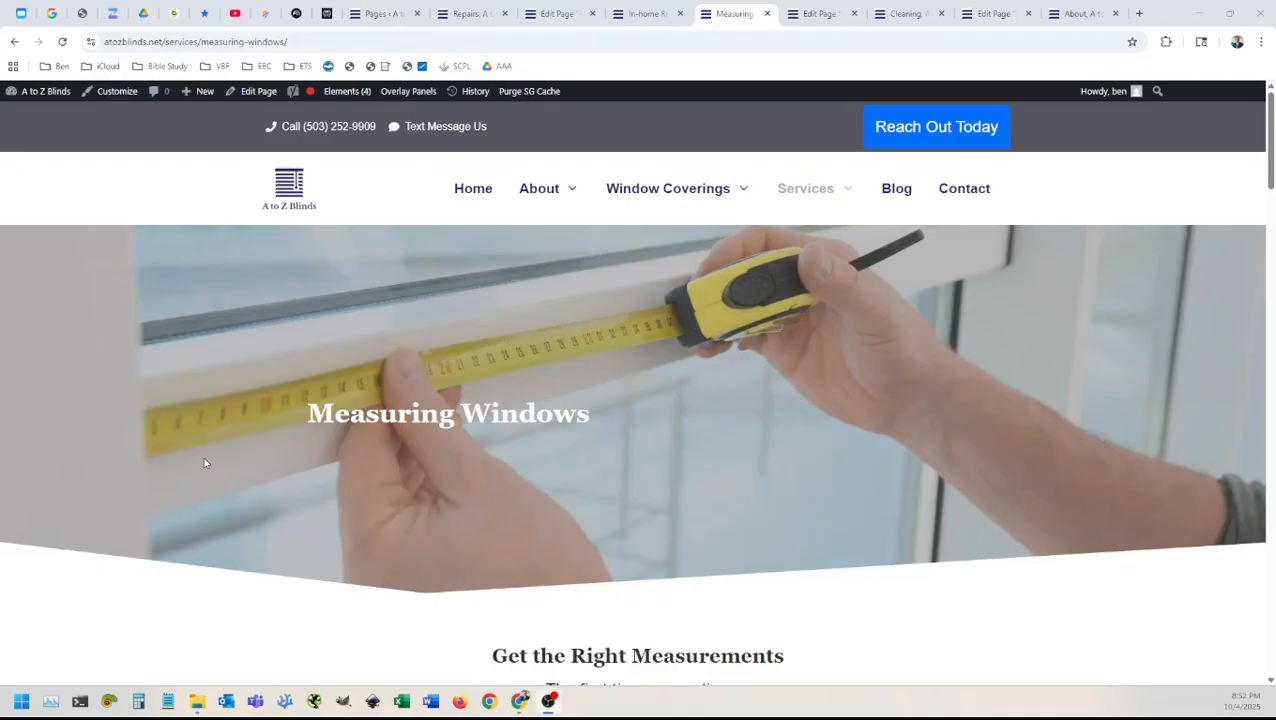
Step: Inspect the "Measuring Windows" title in the page banner to check its heading element
mouse_move(795, 195)
left_click_drag(308, 413, 598, 420)
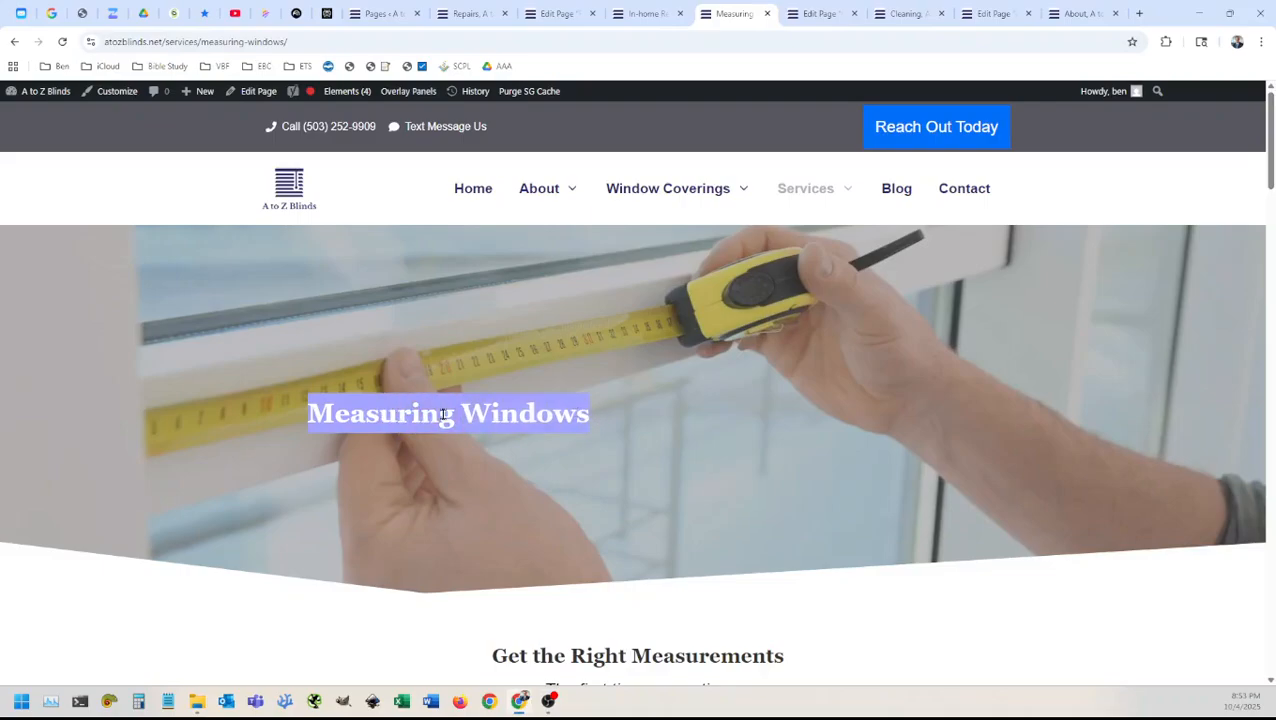
left_click(421, 459)
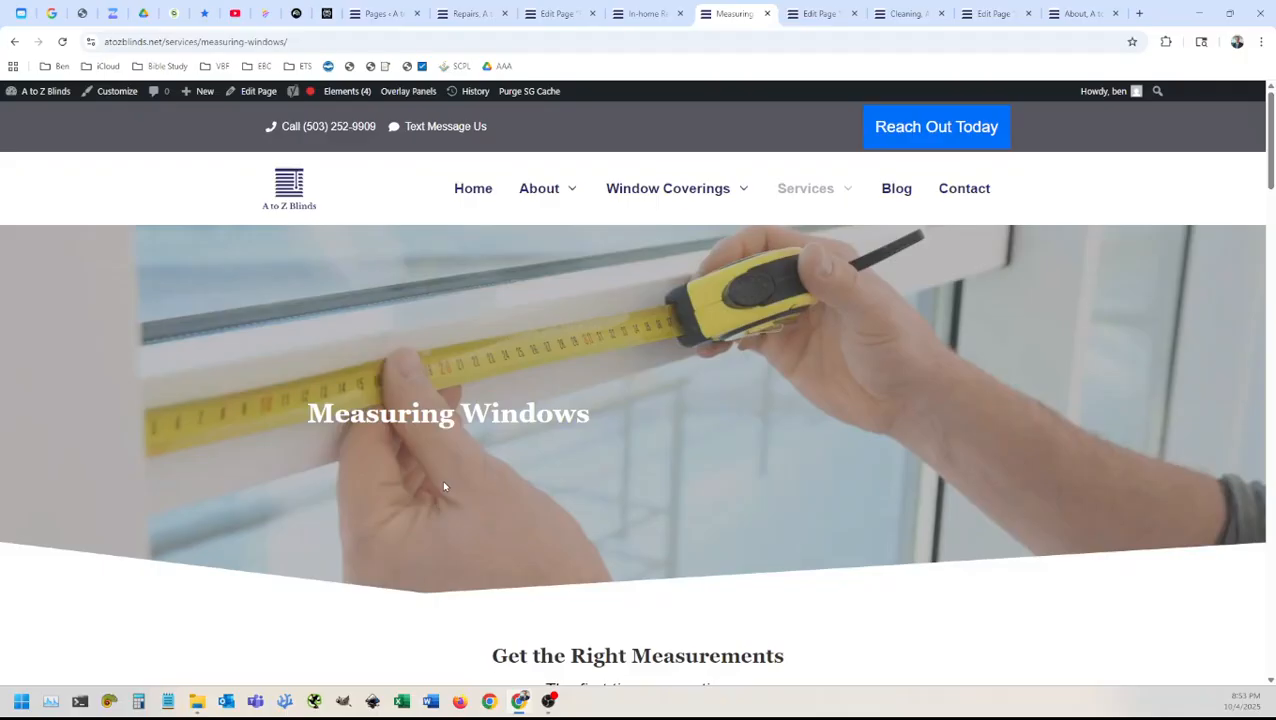
key("ctrl+shift+c")
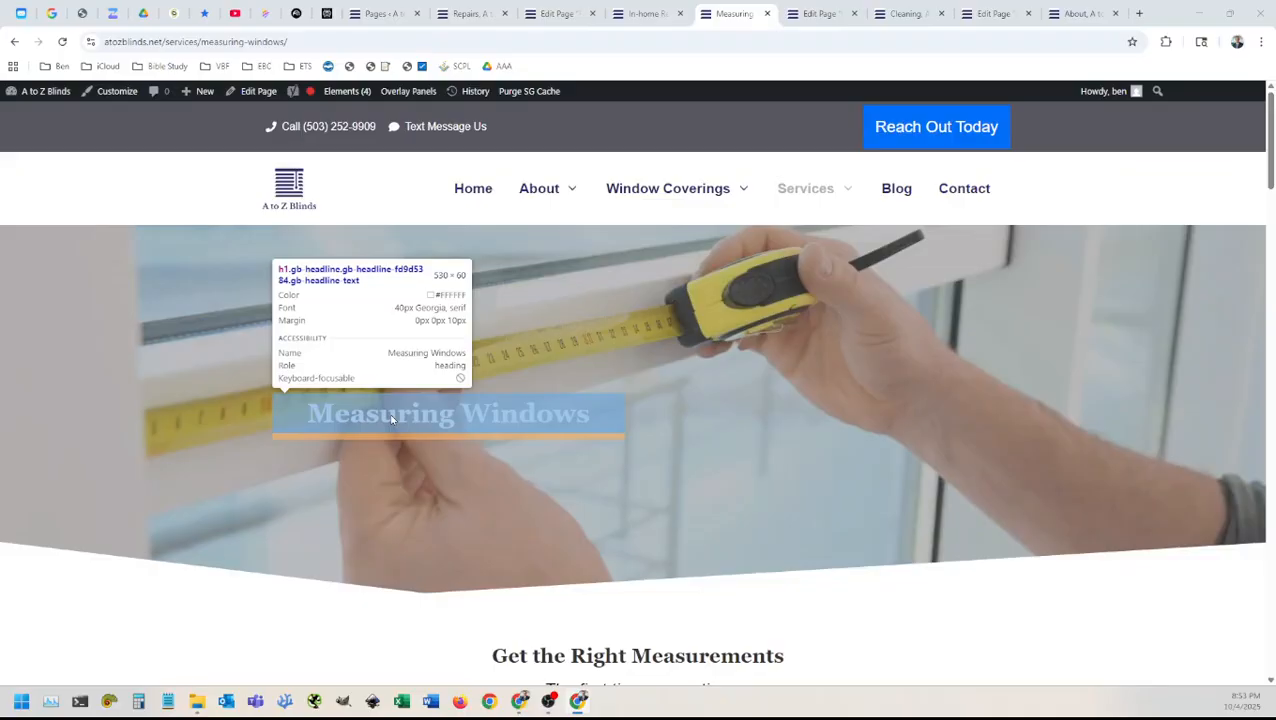
left_click(391, 419)
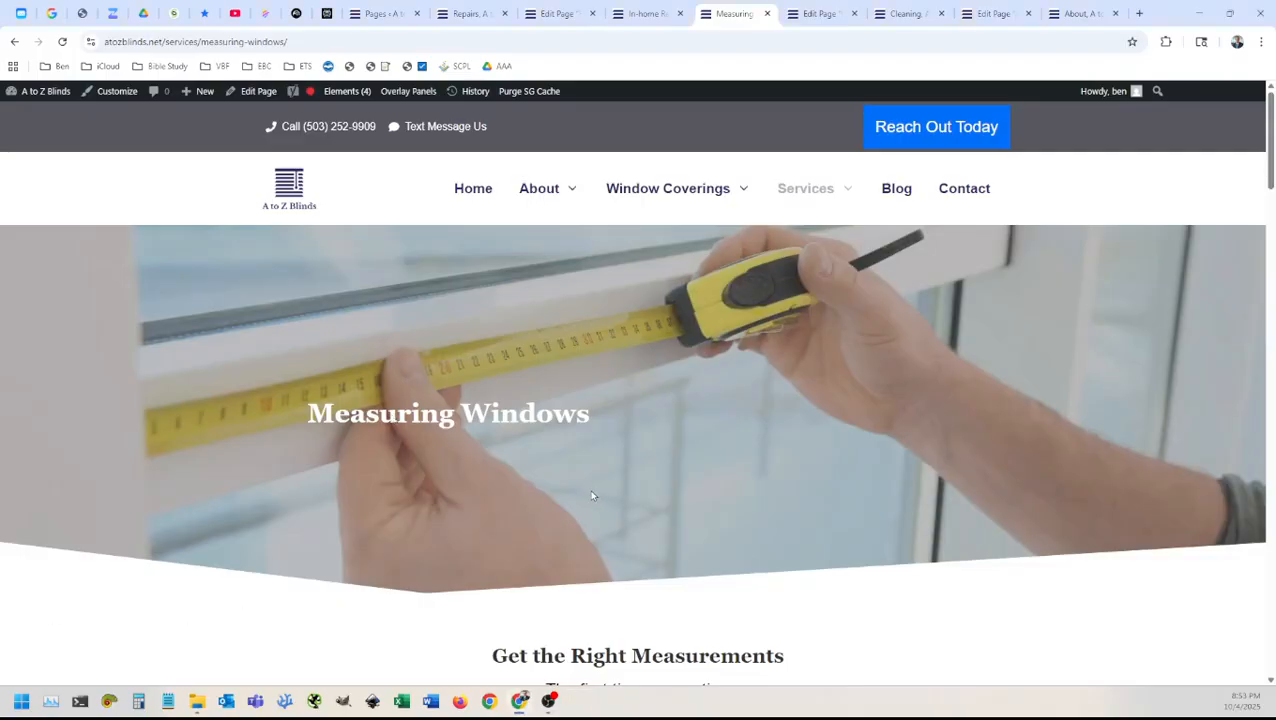
scroll(388, 438, "down", 1)
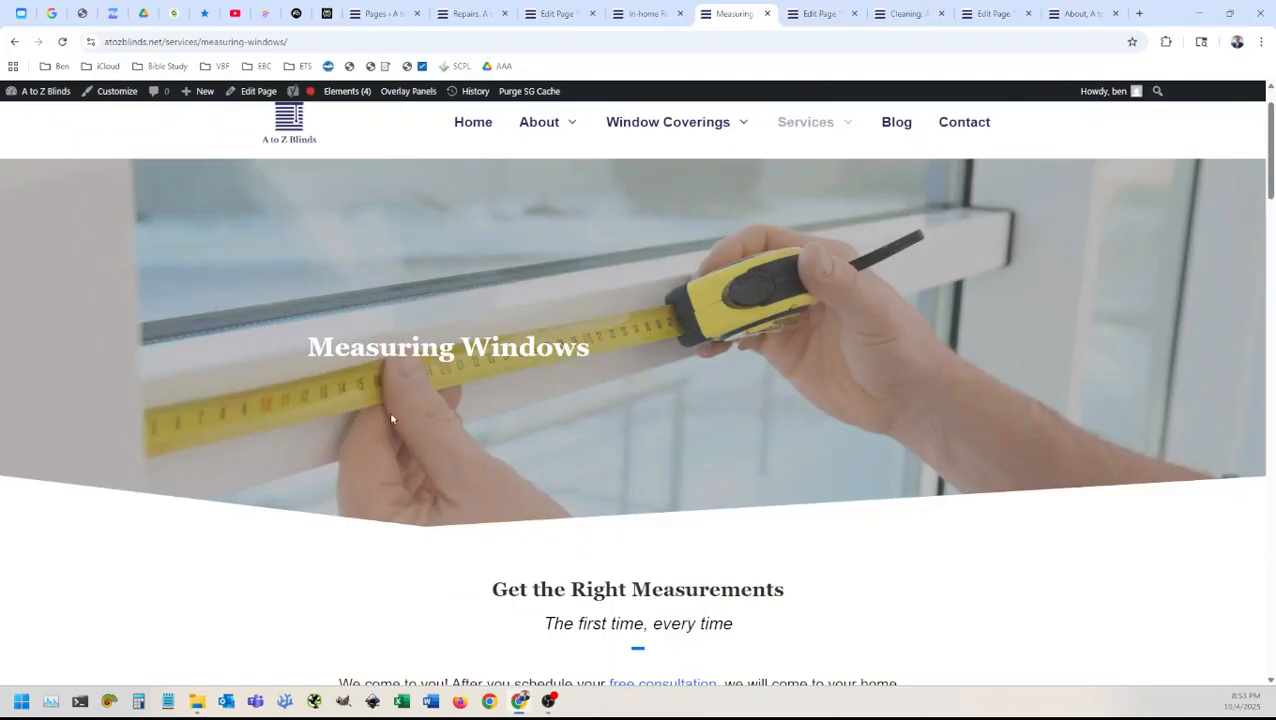
scroll(377, 352, "up", 1)
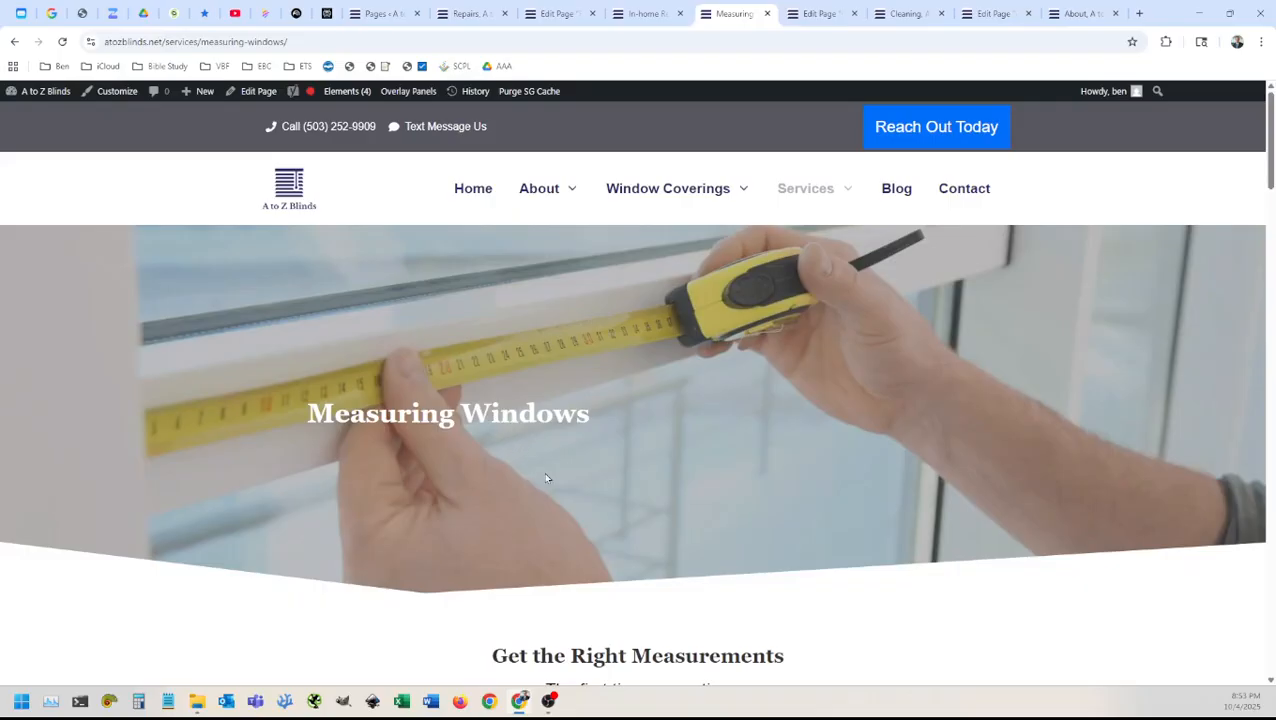
Step: Examine the "Get the Right Measurements" heading, its tagline and the two introductory paragraphs beneath the banner
scroll(310, 470, "down", 3)
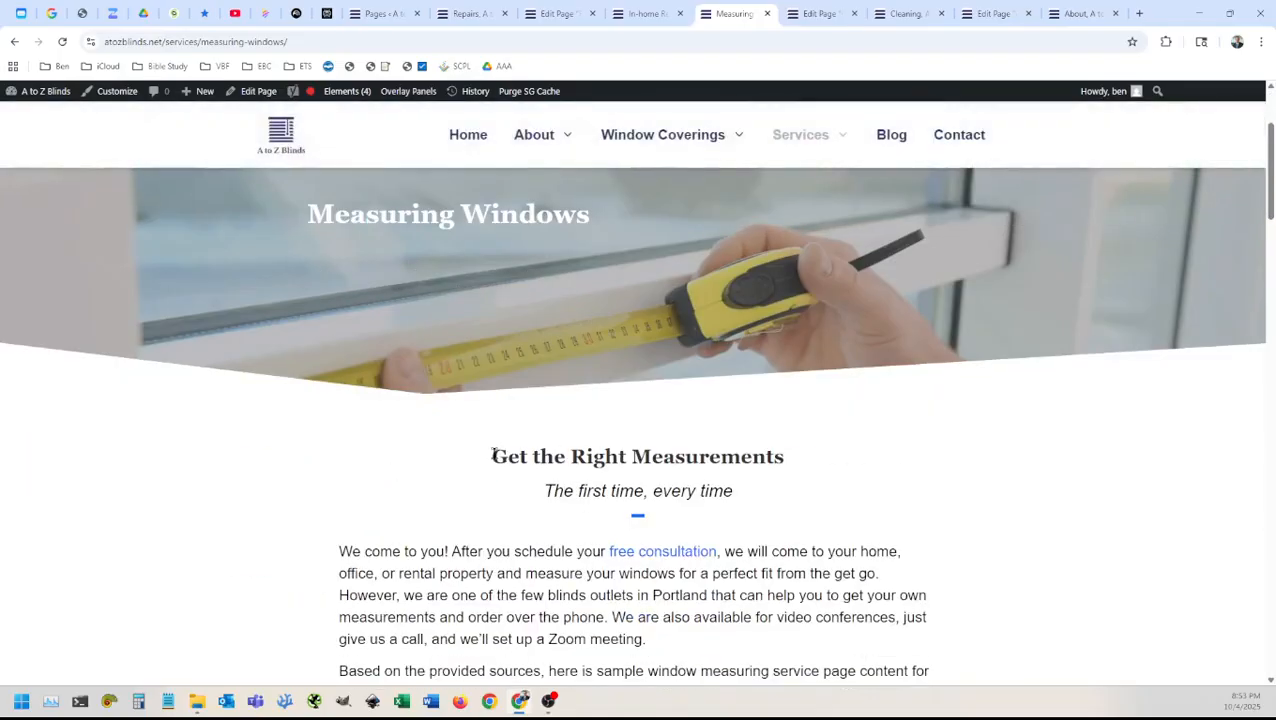
left_click_drag(490, 452, 824, 582)
scroll(808, 617, "down", 2)
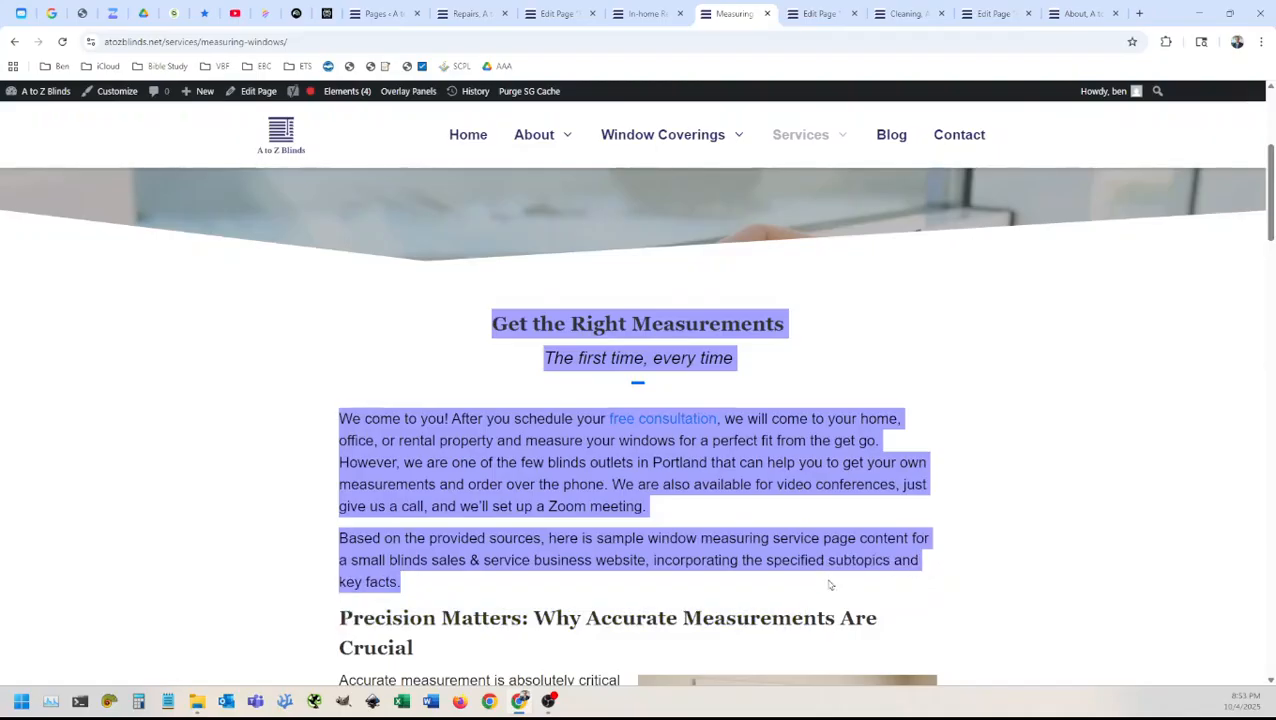
left_click(265, 405)
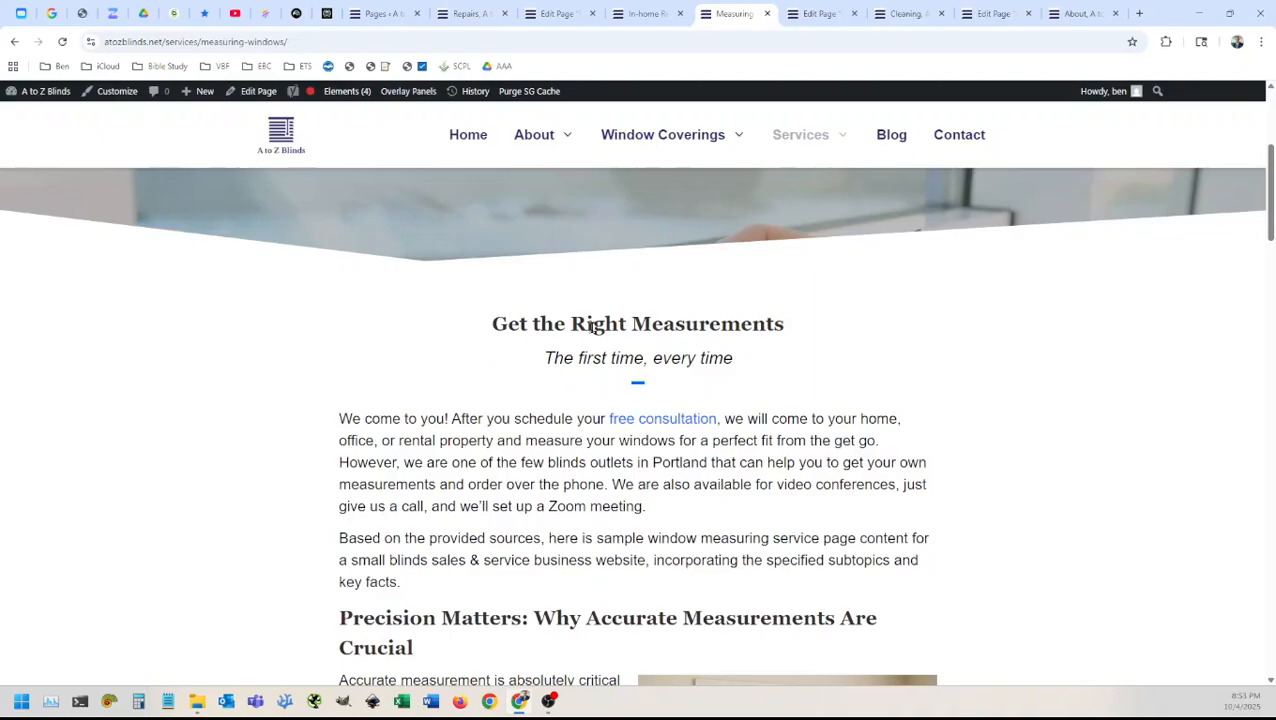
left_click_drag(492, 323, 616, 323)
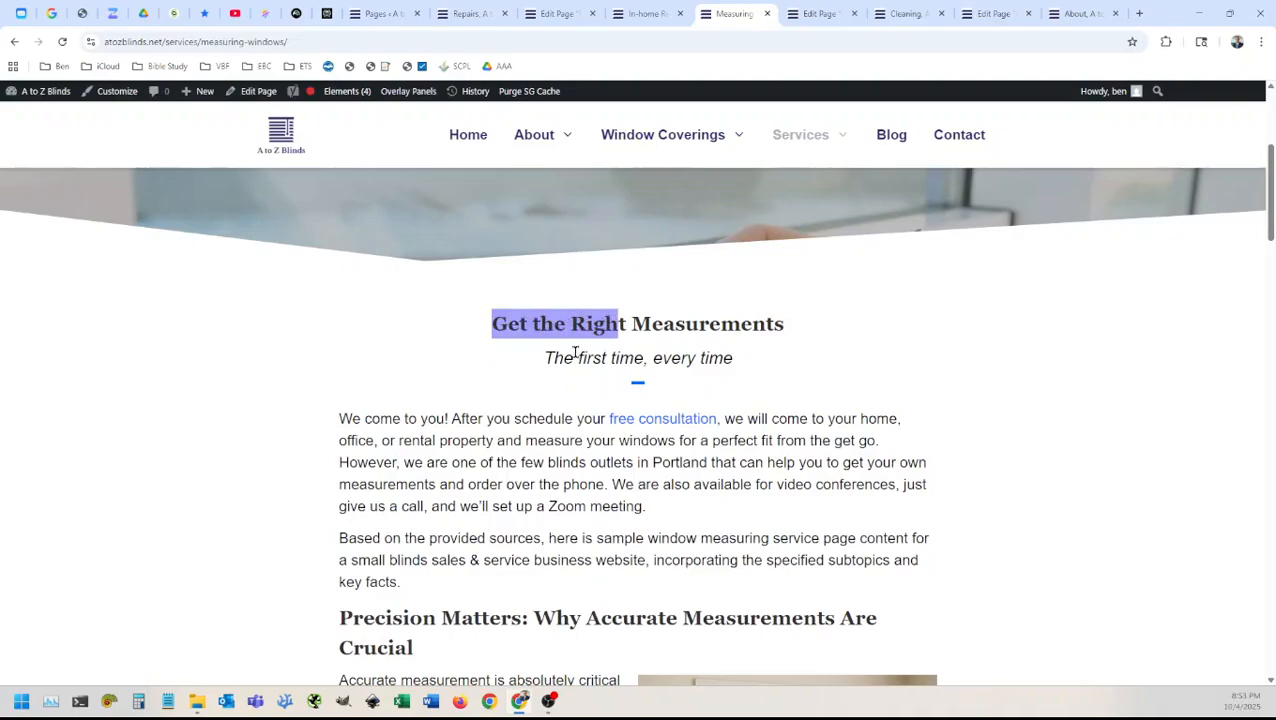
left_click_drag(548, 357, 691, 358)
left_click(523, 455)
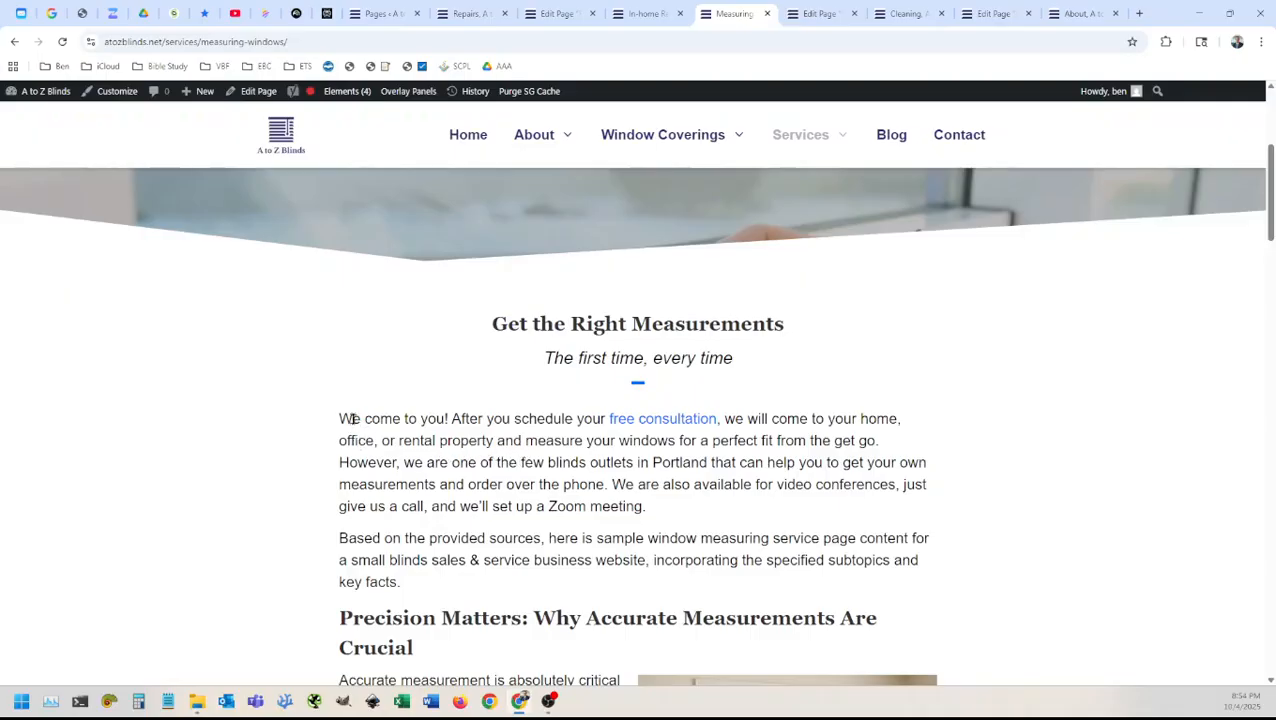
left_click_drag(340, 419, 405, 585)
left_click(293, 454)
Step: Examine both parts of the "Precision Matters: Why Accurate Measurements Are Crucial" heading and the section's opening text
scroll(249, 548, "down", 4)
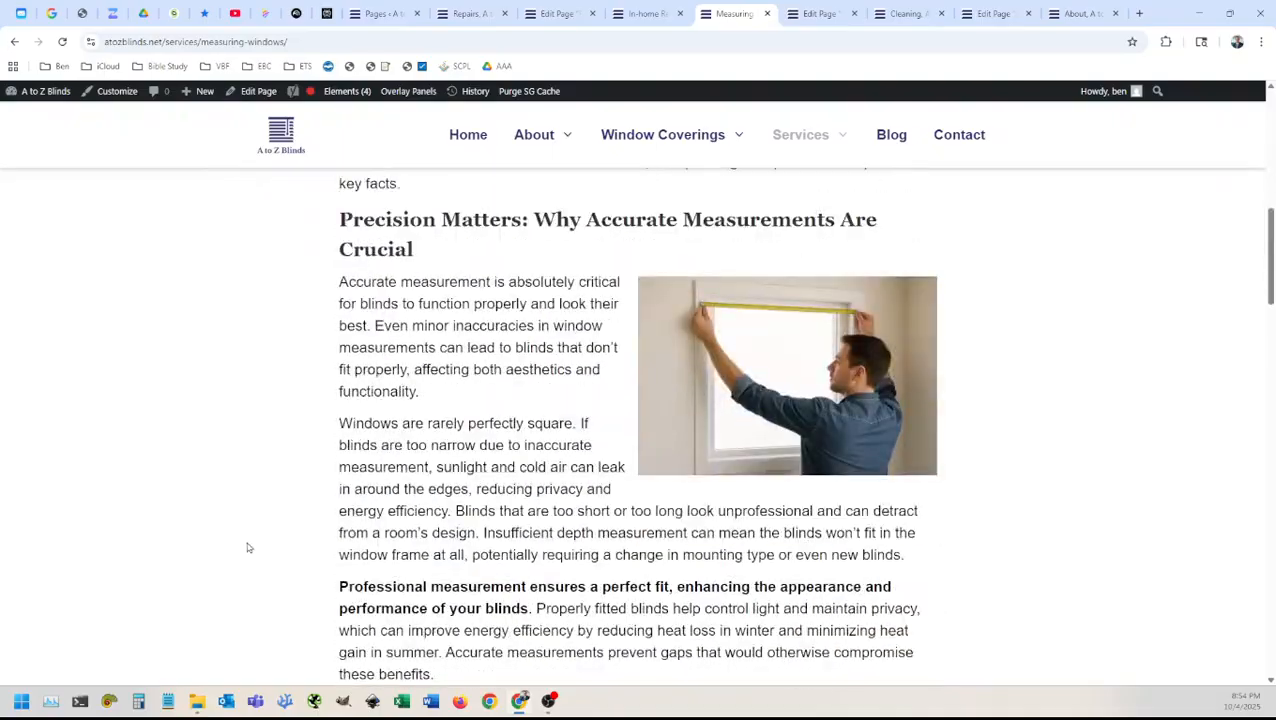
left_click_drag(535, 218, 581, 219)
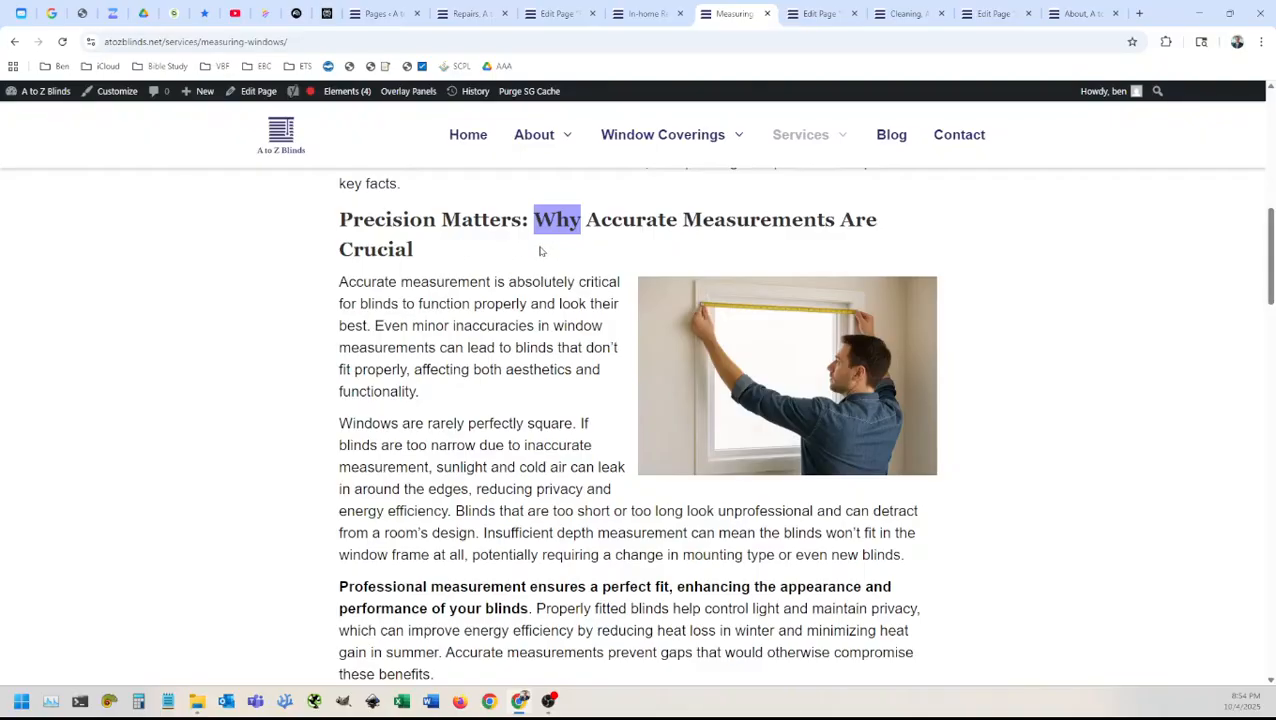
left_click(500, 255)
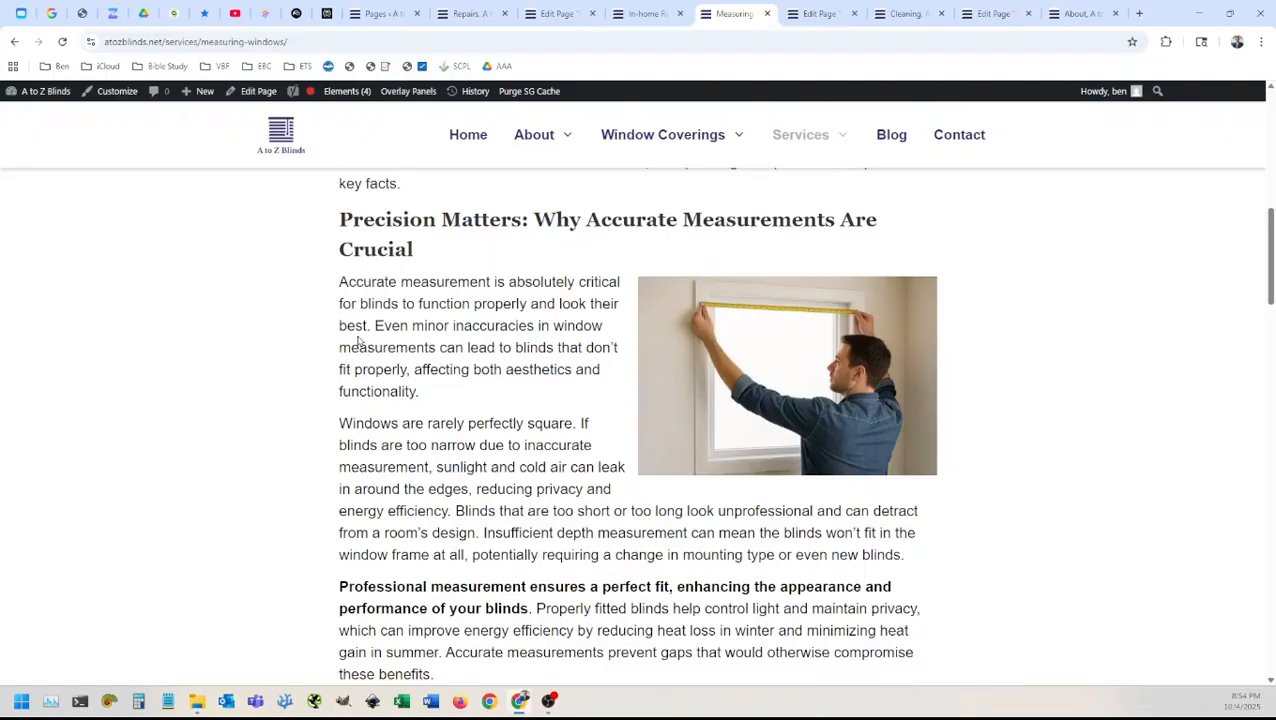
left_click_drag(338, 219, 527, 220)
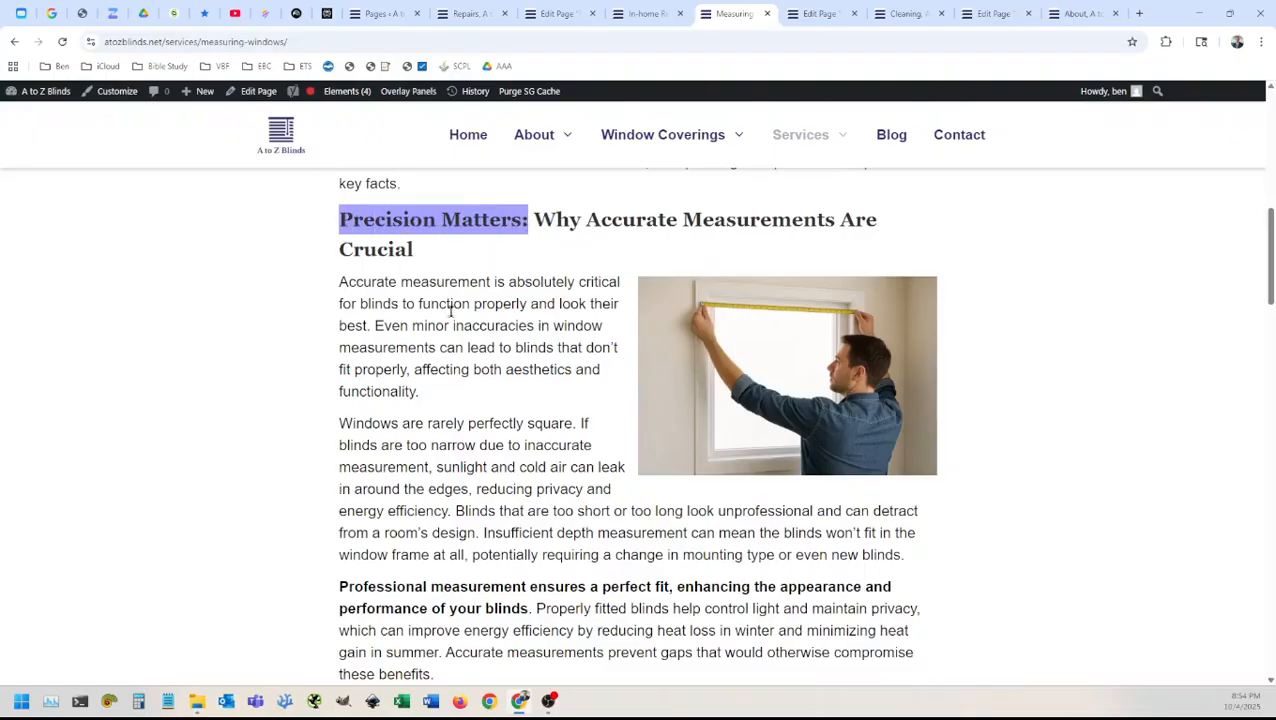
left_click(432, 344)
Step: Review the "Inside vs. Outside Mount" subheading, the two bulleted mount descriptions and the comparison graphic
scroll(385, 362, "down", 5)
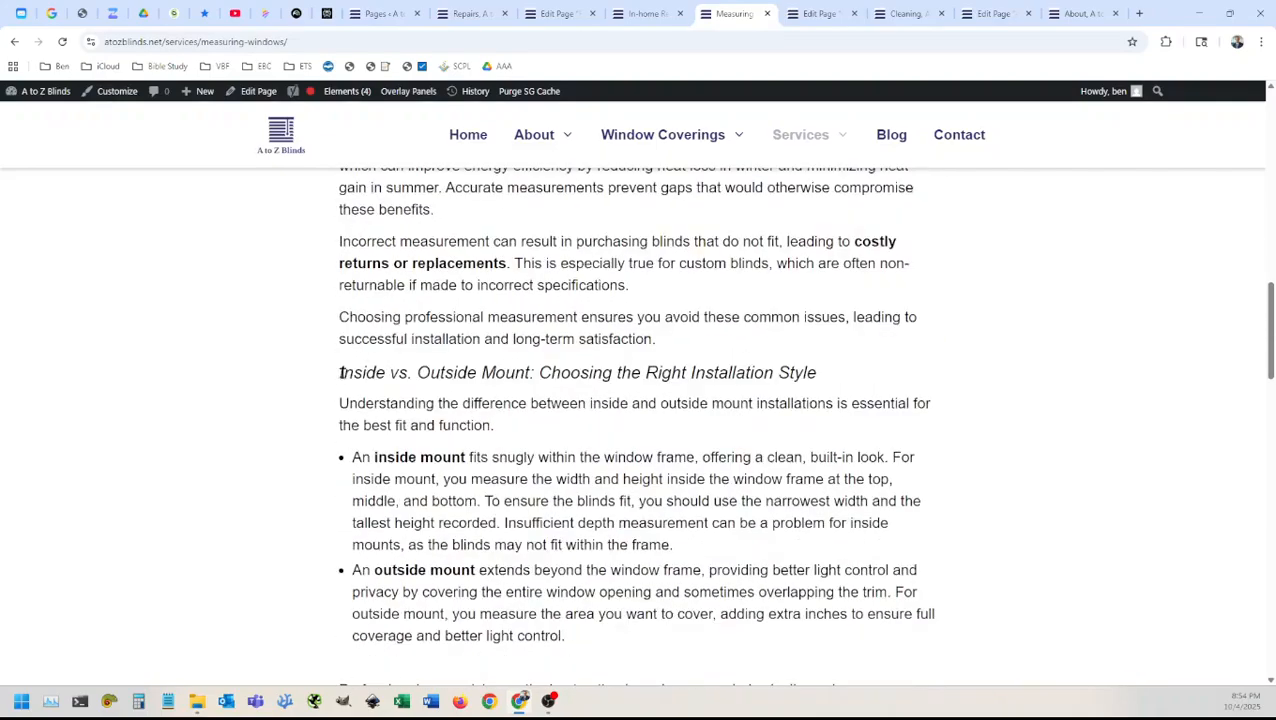
left_click_drag(339, 372, 824, 372)
scroll(499, 438, "down", 2)
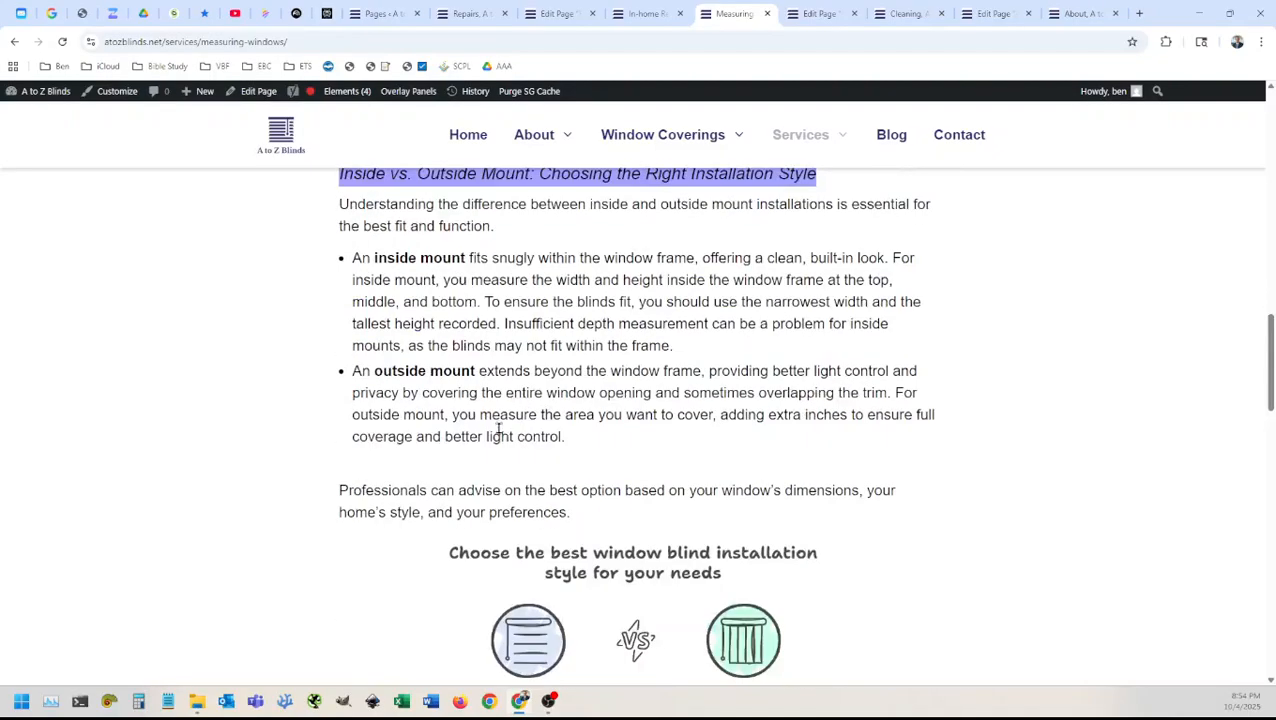
scroll(499, 432, "up", 1)
scroll(499, 432, "up", 1)
scroll(500, 432, "down", 3)
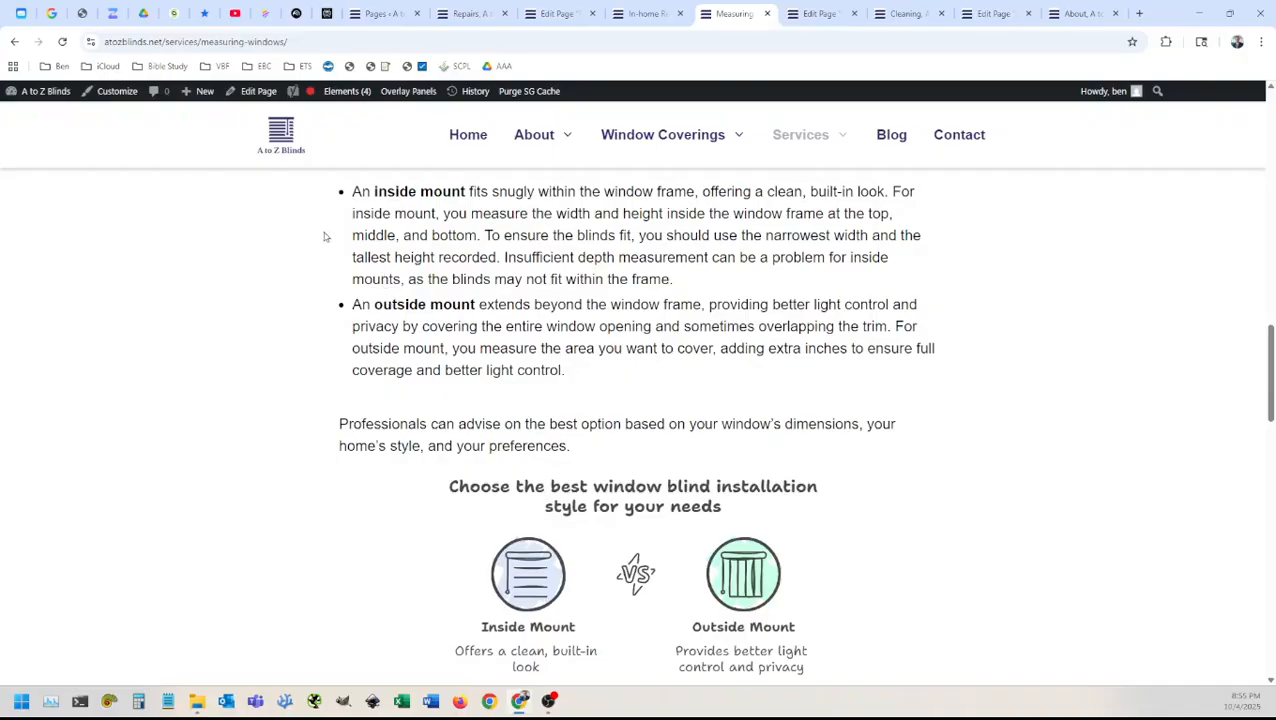
scroll(355, 502, "down", 1)
scroll(355, 502, "down", 2)
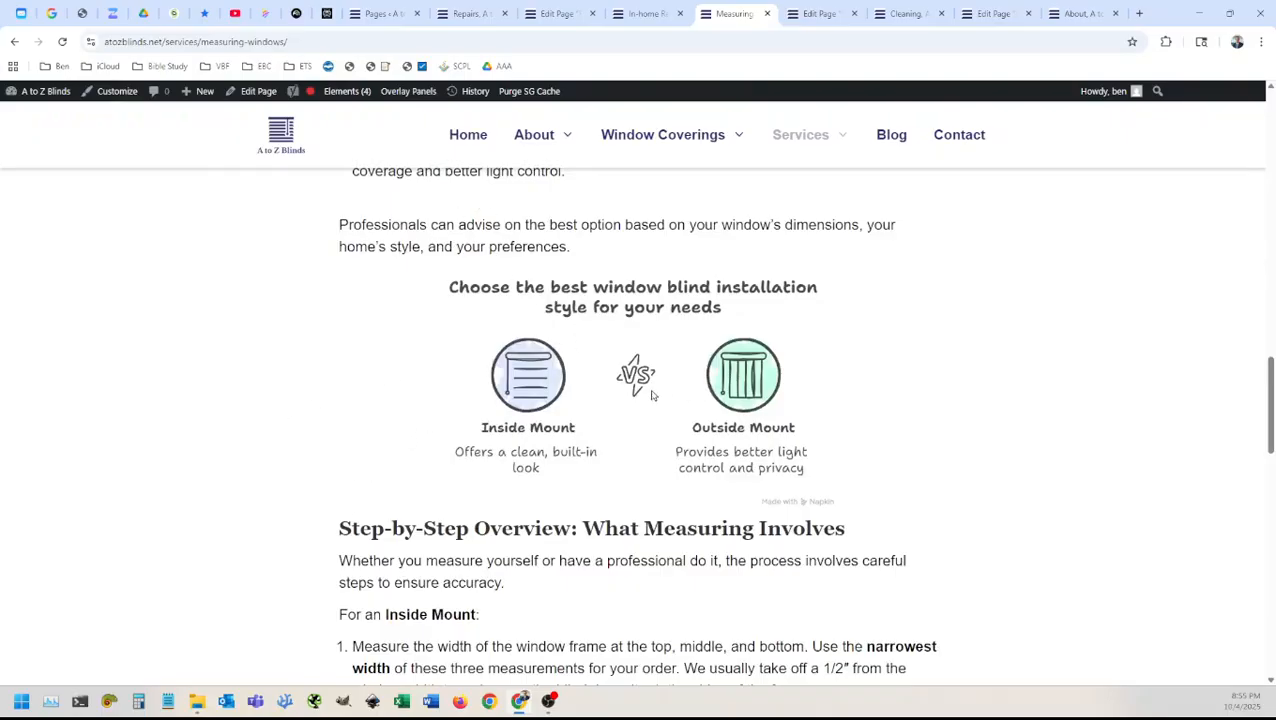
Step: Return to the "Precision Matters" section and highlight its bold sentence about professional measurement ensuring a perfect fit
scroll(421, 425, "up", 2)
scroll(421, 424, "up", 15)
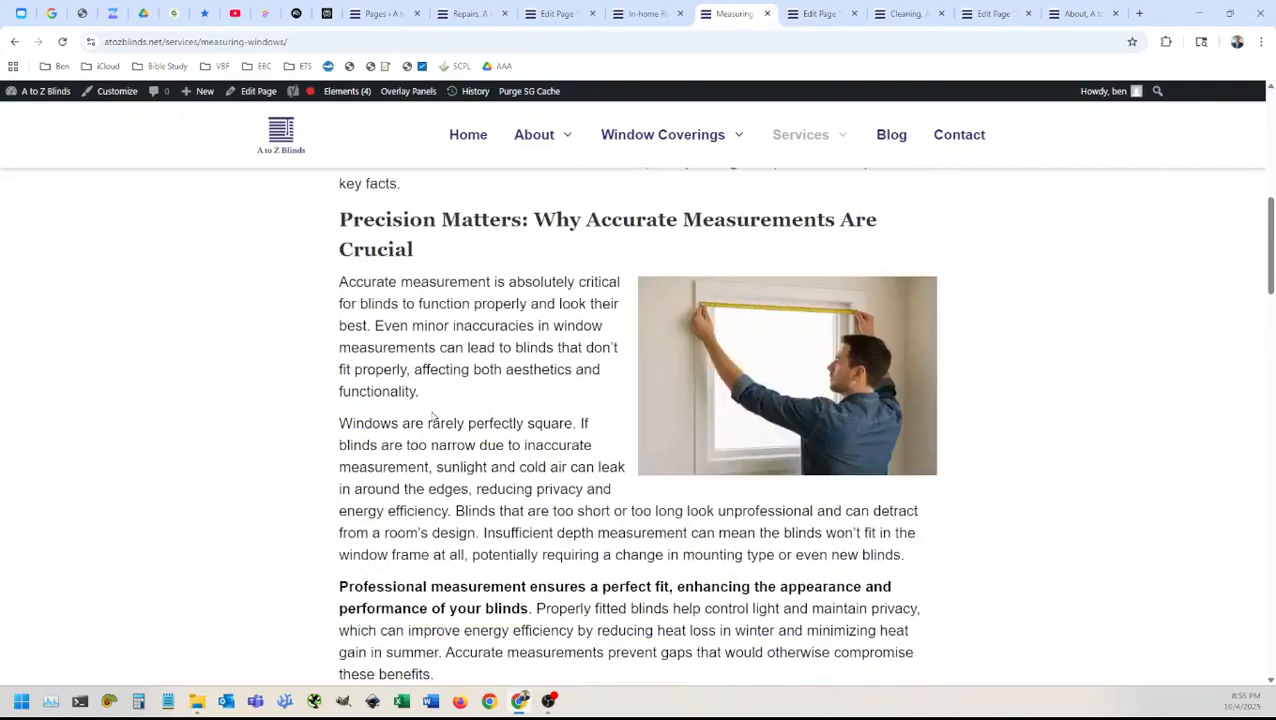
scroll(523, 576, "down", 10)
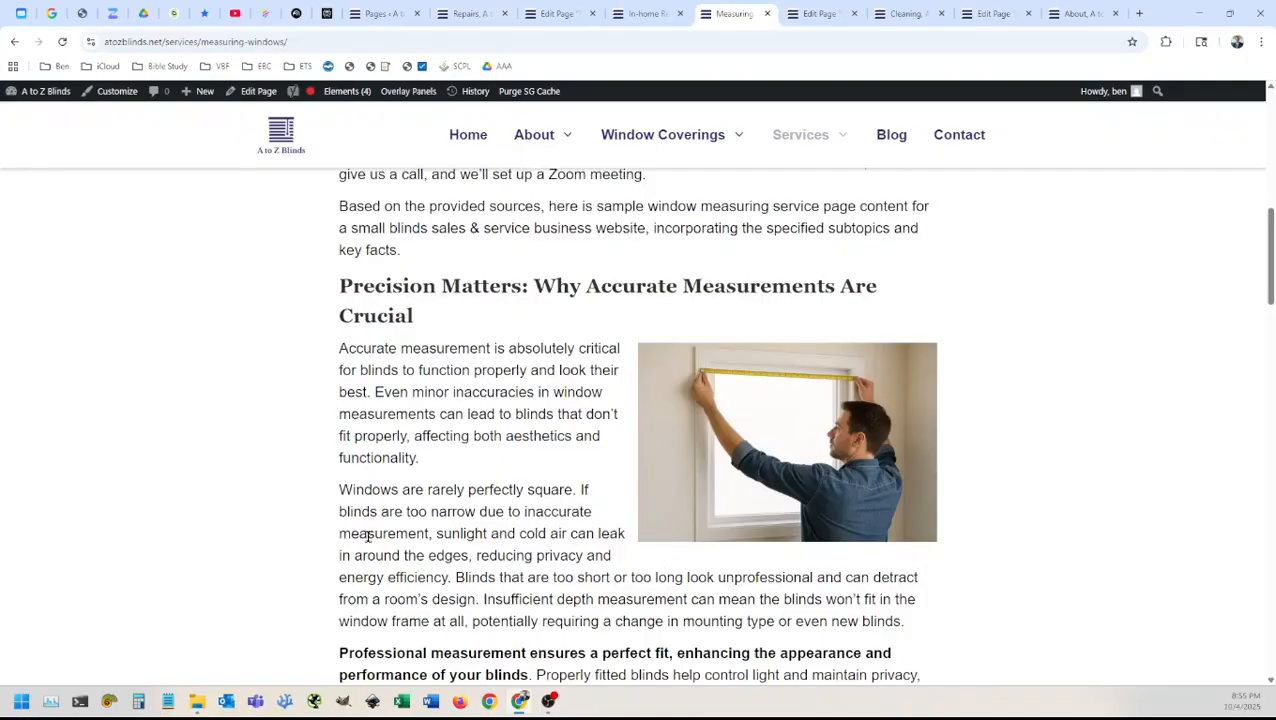
scroll(381, 537, "down", 2)
scroll(355, 537, "down", 3)
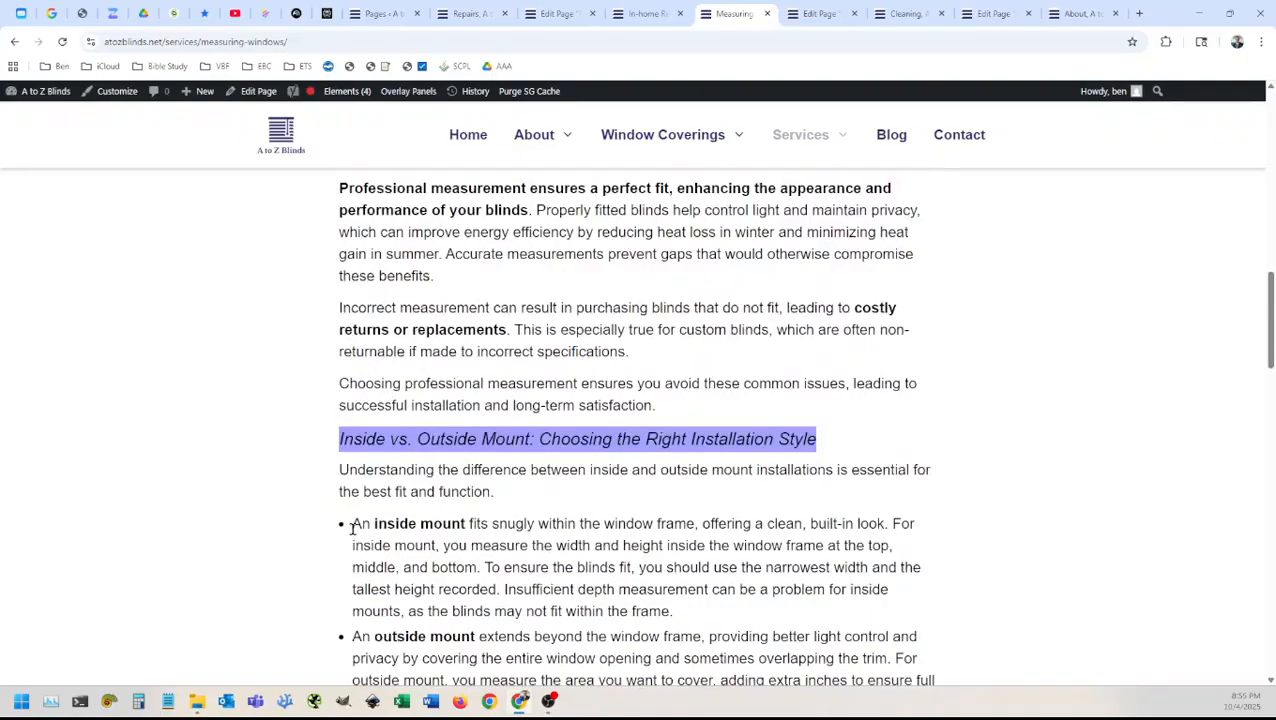
scroll(353, 530, "up", 2)
scroll(353, 531, "up", 1)
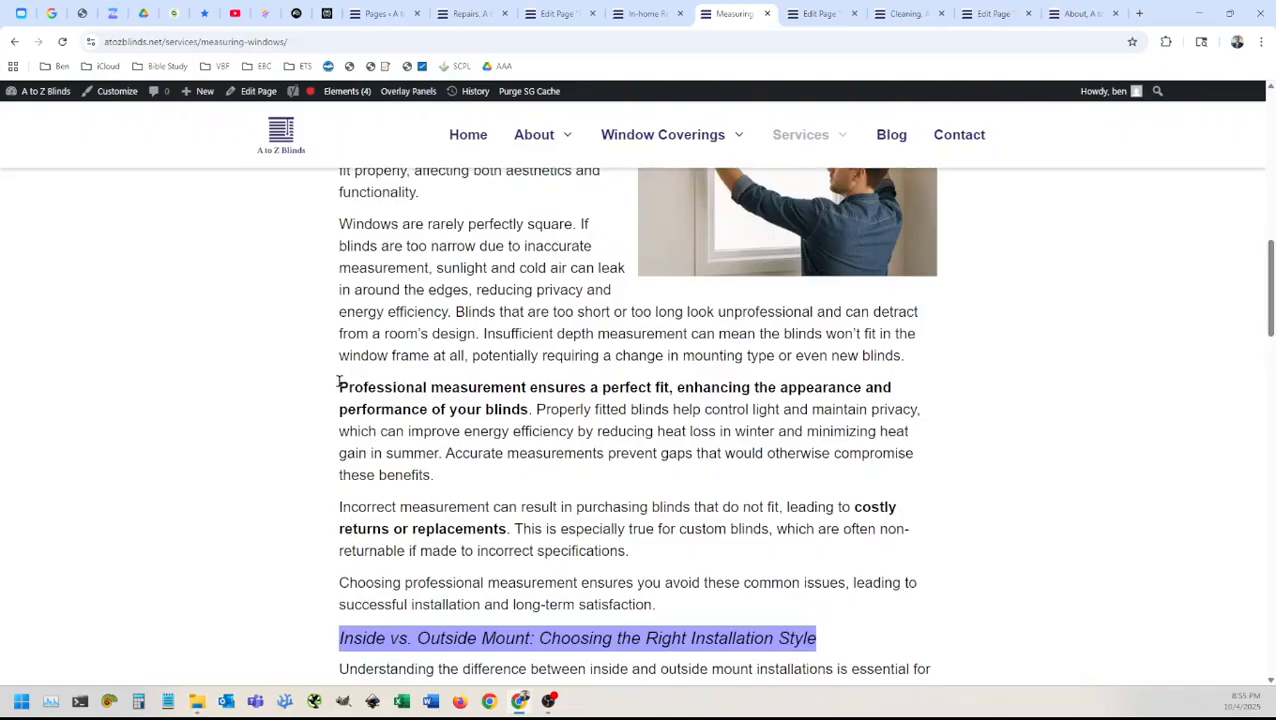
left_click_drag(339, 387, 530, 409)
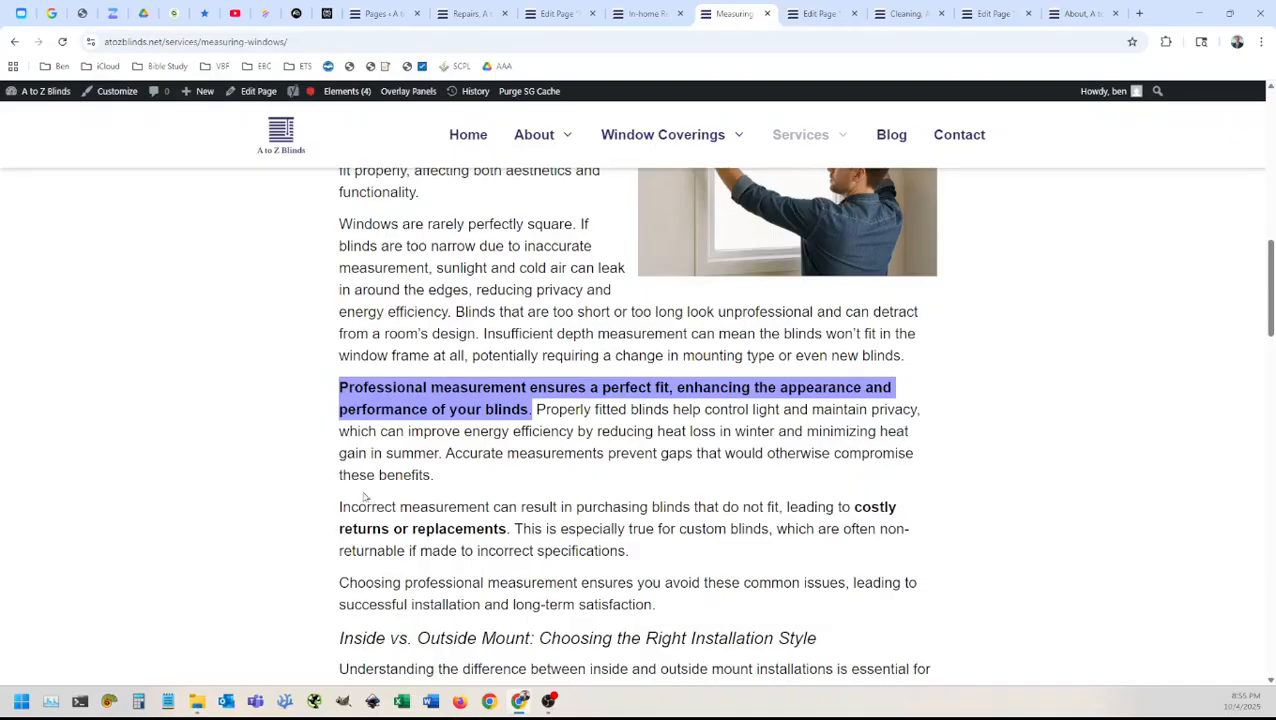
Step: Check the formatting of the inside and outside mount bullet points and the installation style graphic below them
scroll(375, 465, "down", 2)
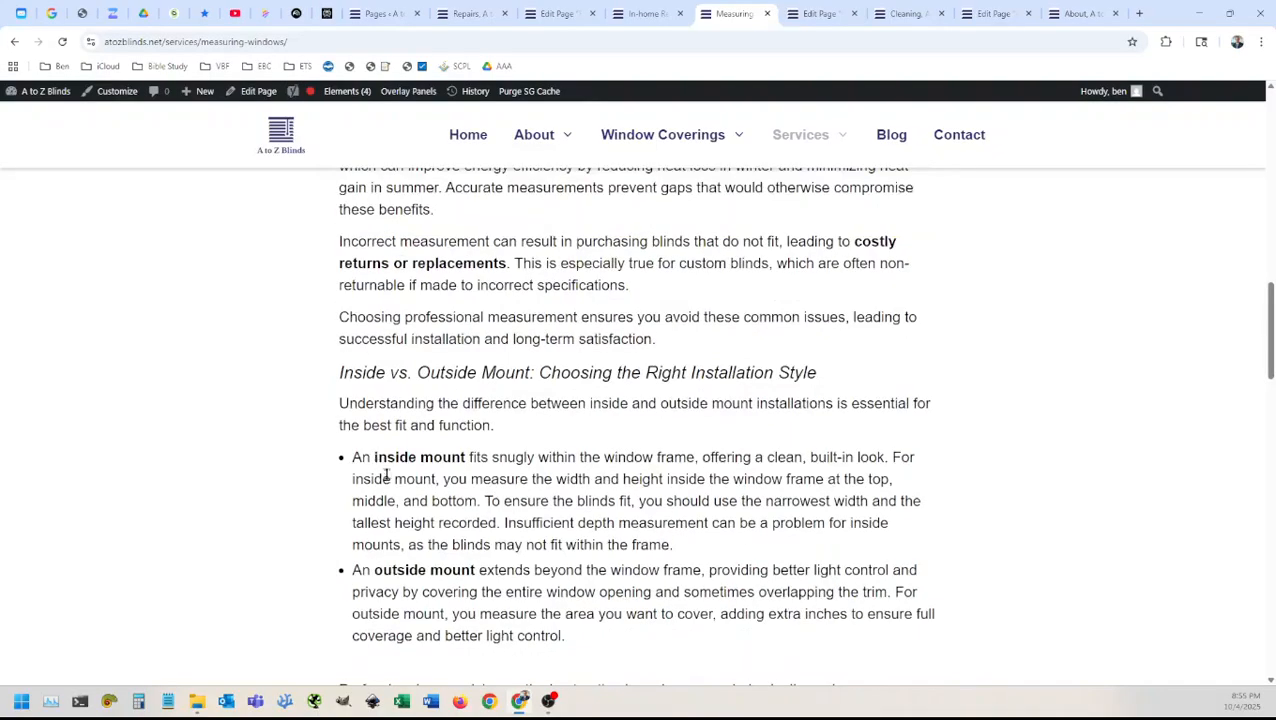
scroll(479, 536, "down", 2)
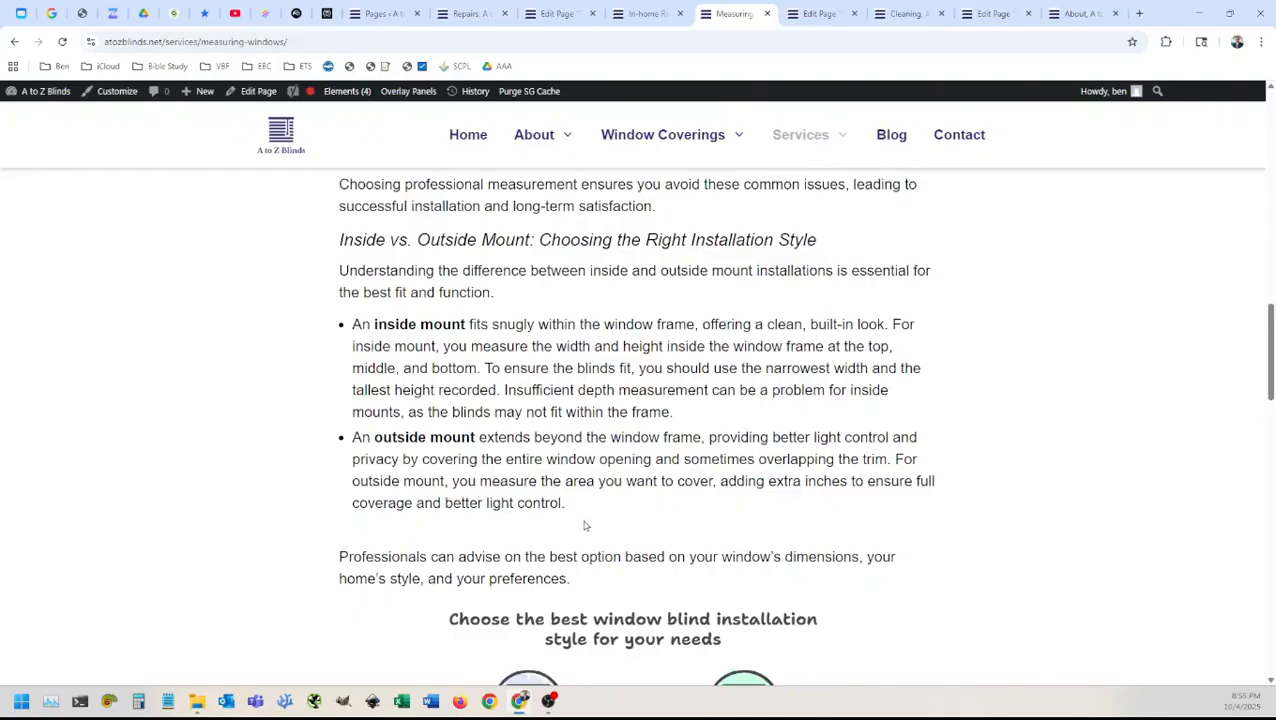
scroll(578, 524, "down", 4)
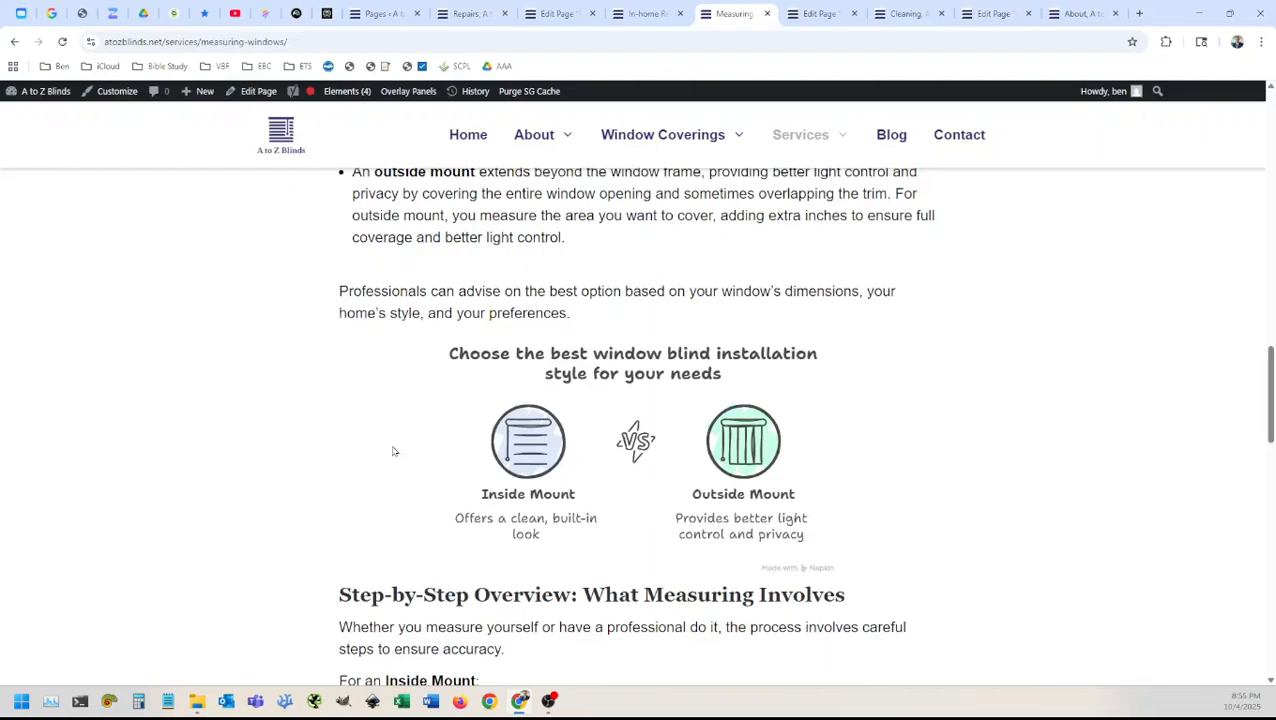
scroll(312, 455, "down", 2)
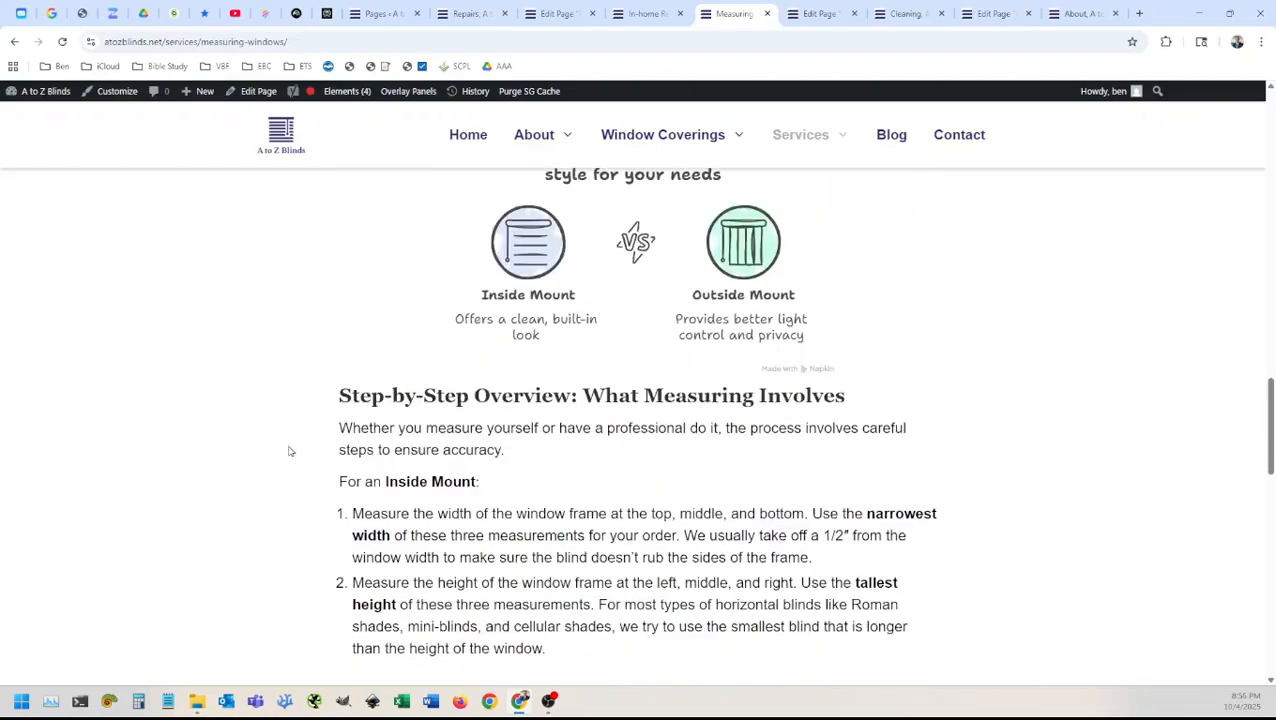
scroll(291, 441, "up", 2)
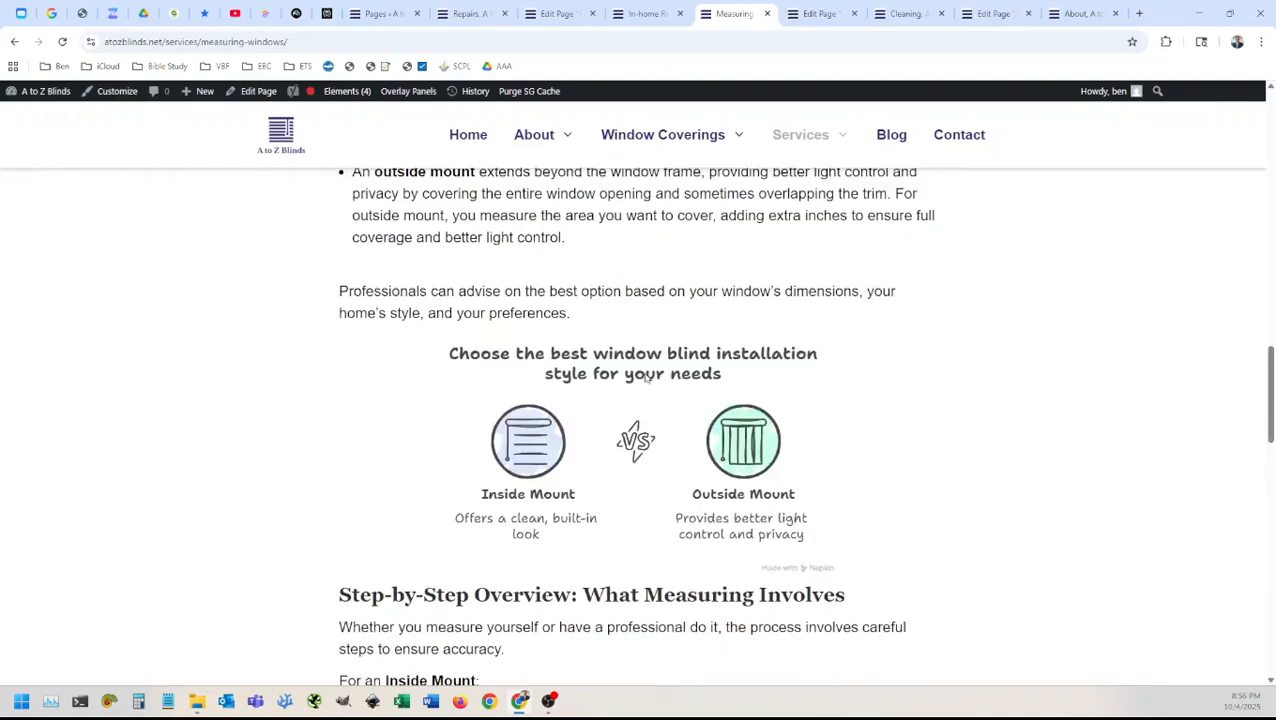
Step: Review the "Step-by-Step Overview" heading and numbered measuring instructions, and highlight the "Virtual Consultations" section
scroll(205, 504, "down", 3)
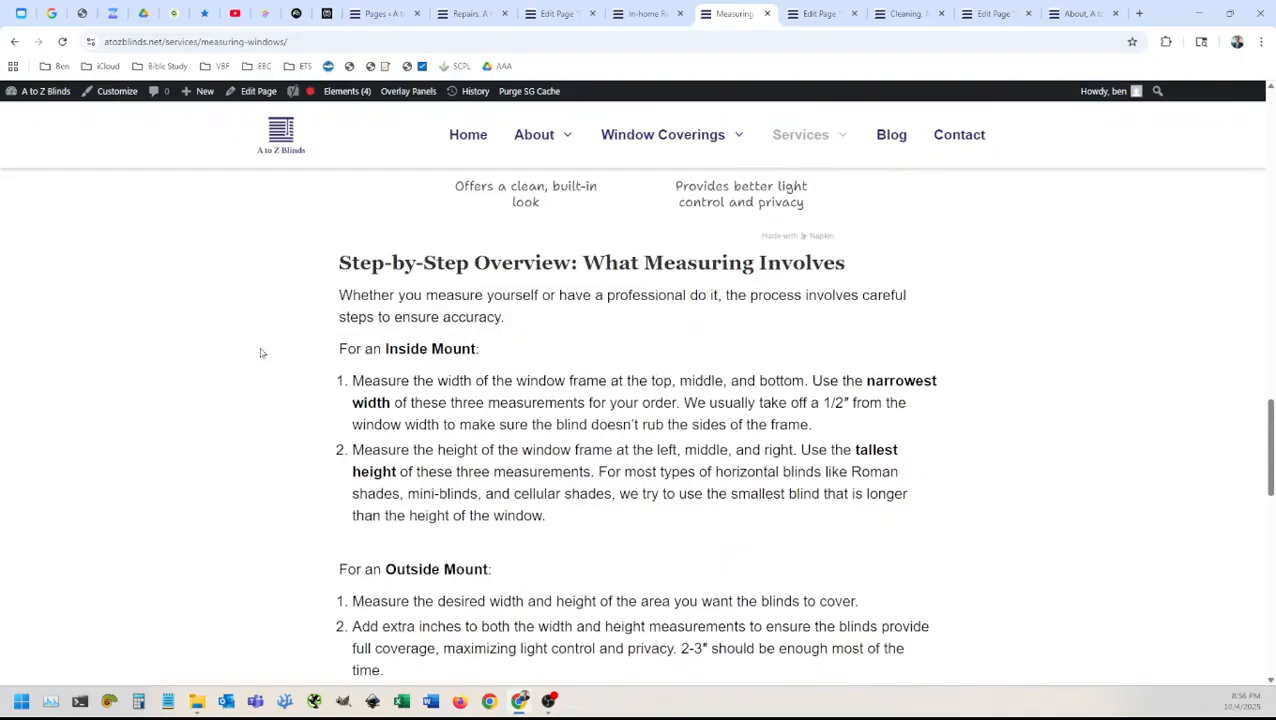
left_click_drag(341, 261, 584, 268)
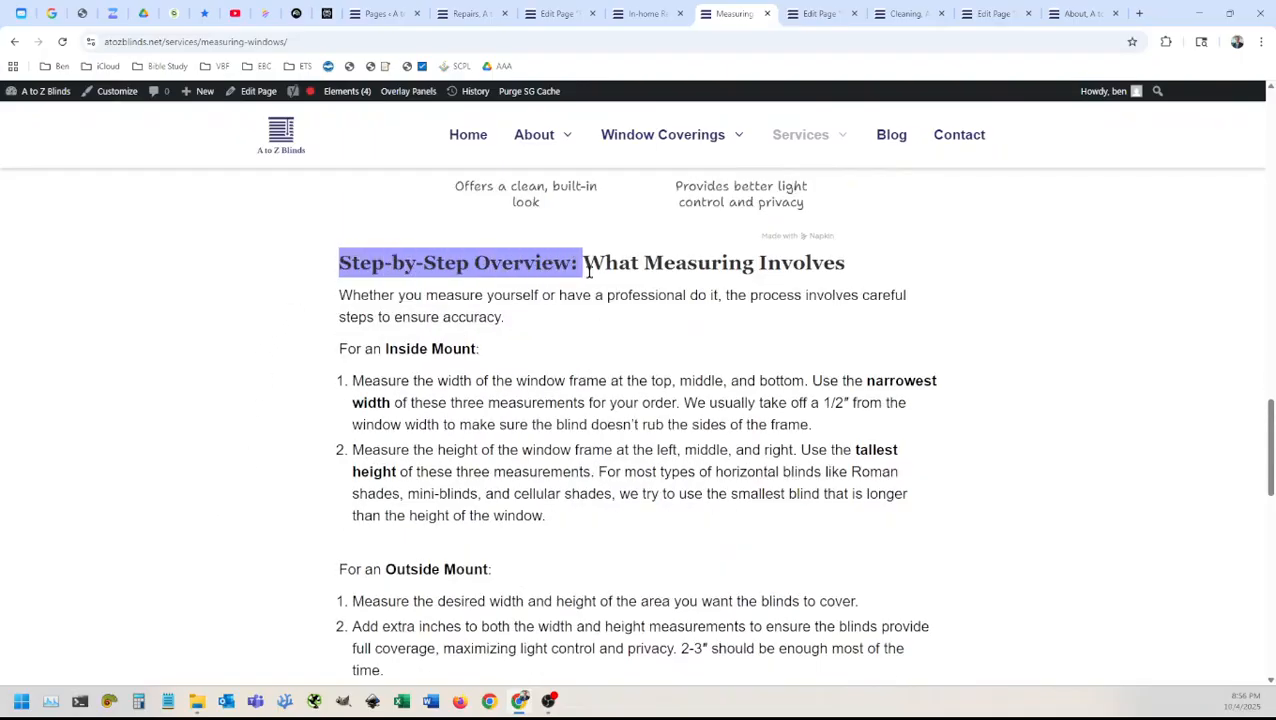
triple_click(600, 262)
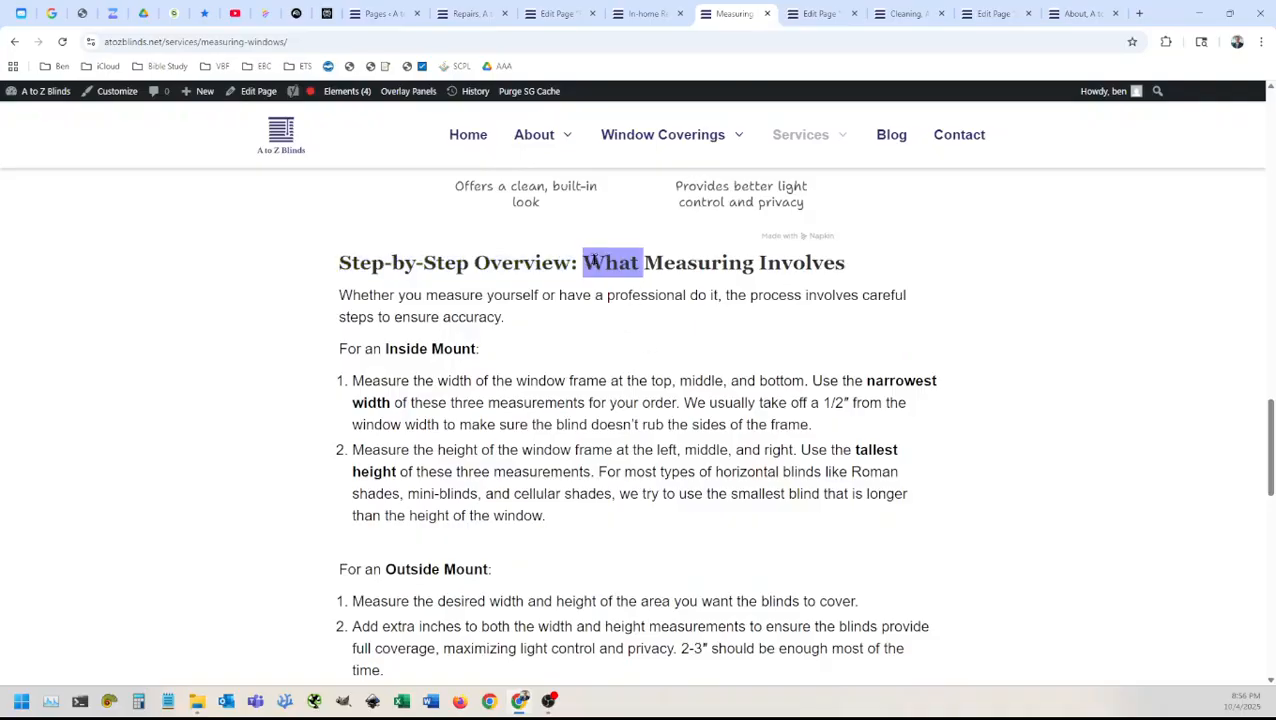
left_click(413, 497)
scroll(281, 421, "down", 2)
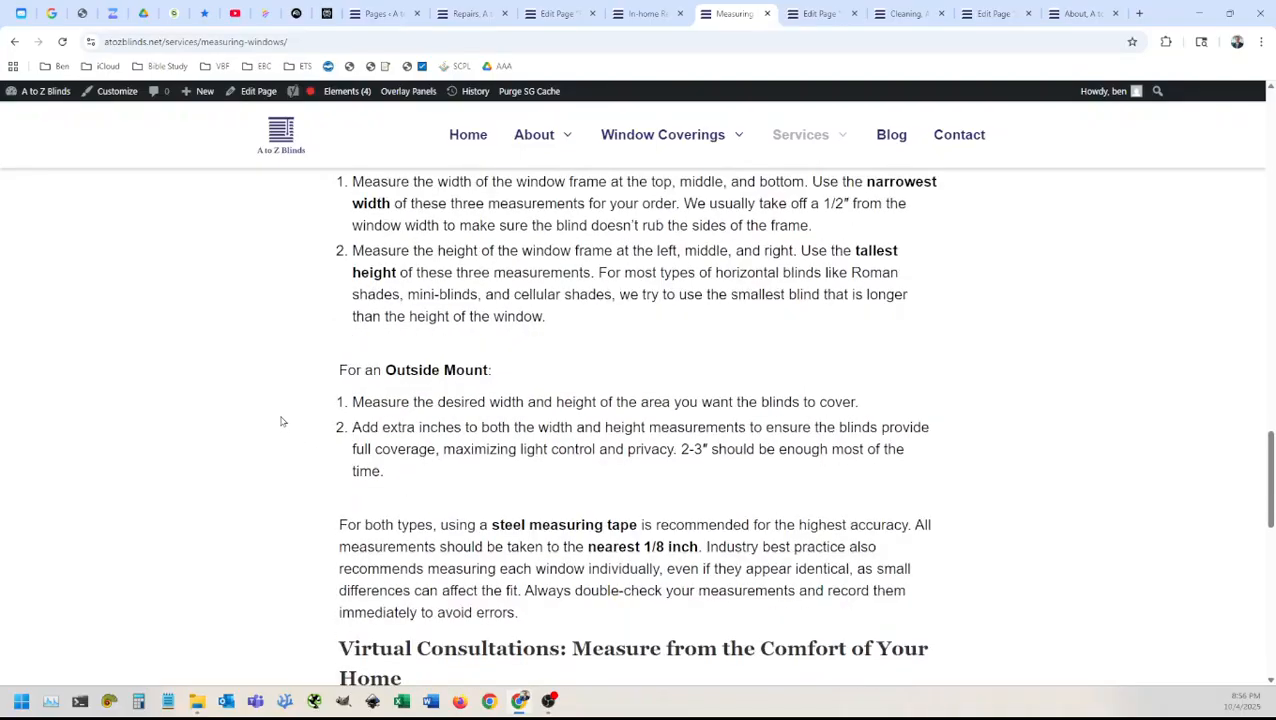
scroll(281, 421, "down", 1)
scroll(283, 420, "up", 1)
scroll(282, 416, "down", 3)
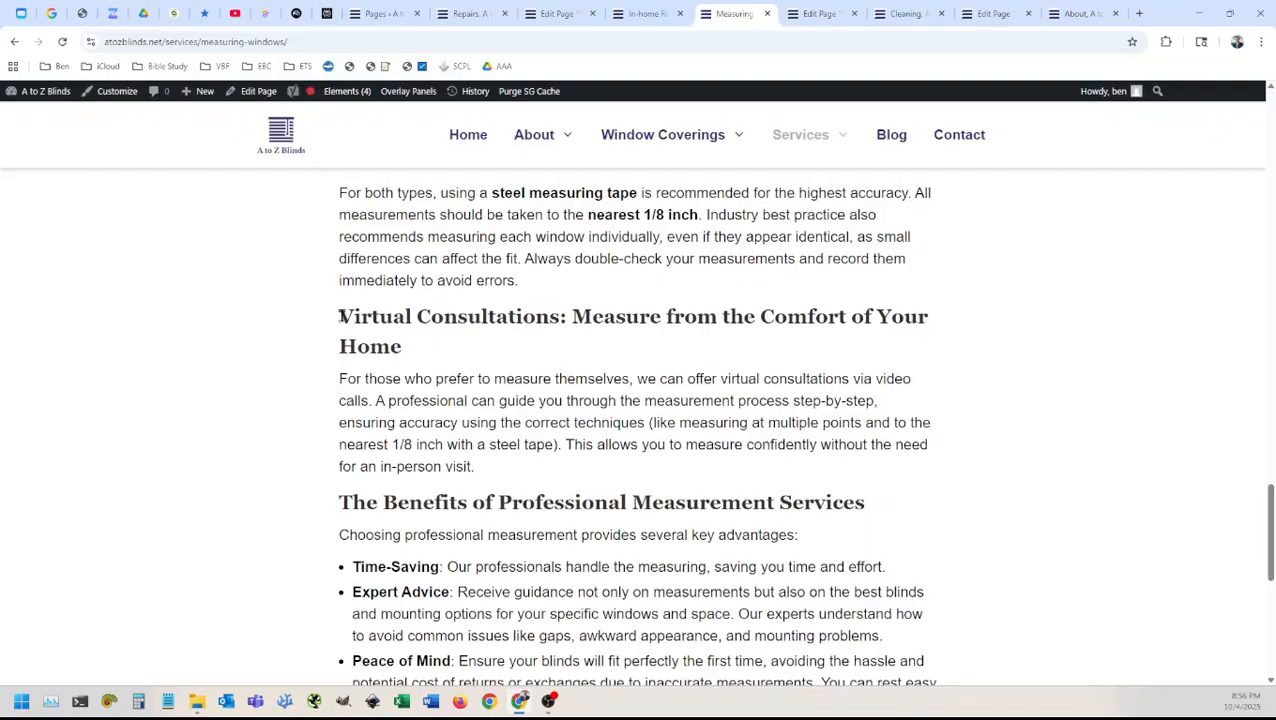
left_click_drag(341, 316, 508, 471)
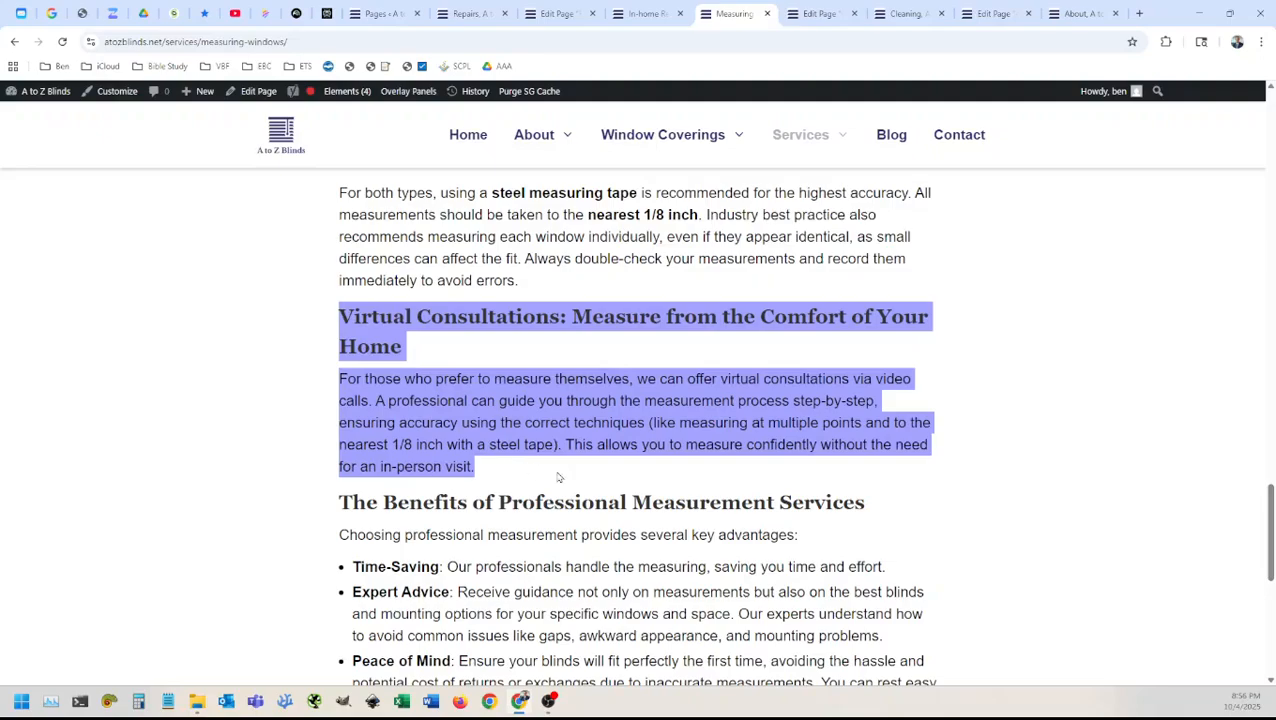
Step: Review the "The Benefits of Professional Measurement Services" and "Serving the Portland Metro Area" sections and the closing call to action on the Measuring Windows page
scroll(560, 469, "down", 1)
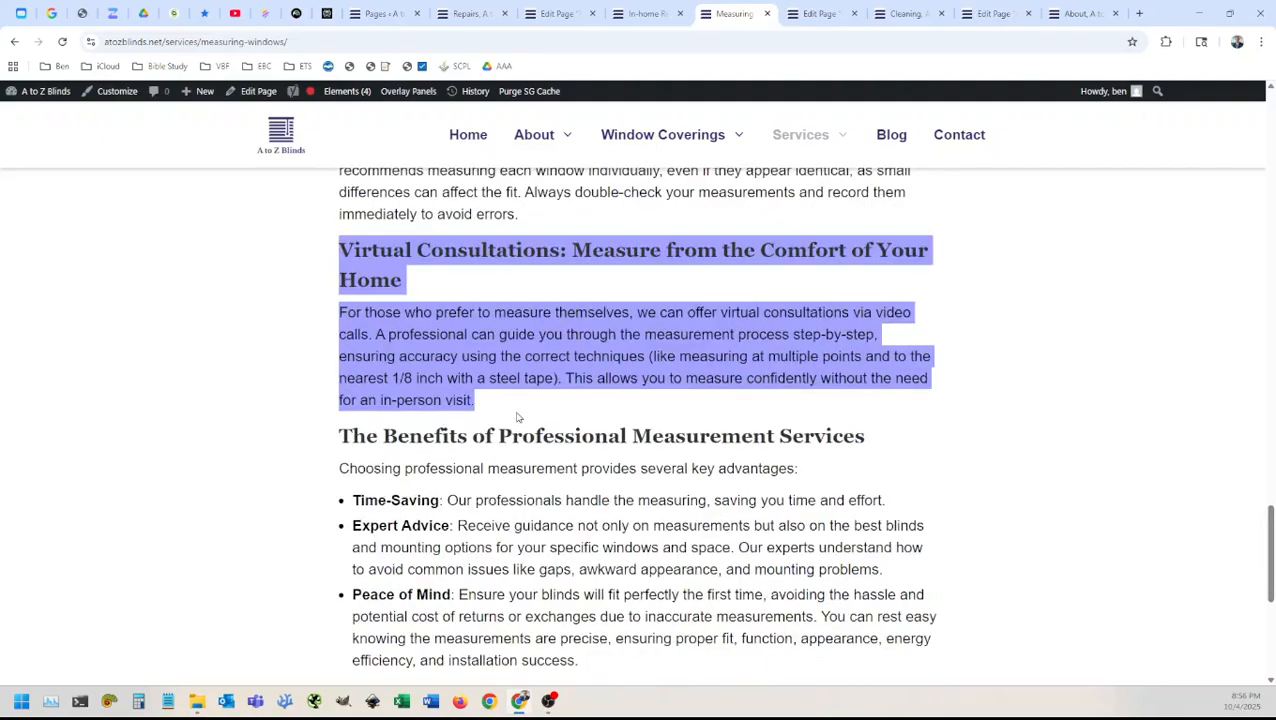
scroll(516, 414, "down", 1)
left_click(516, 348)
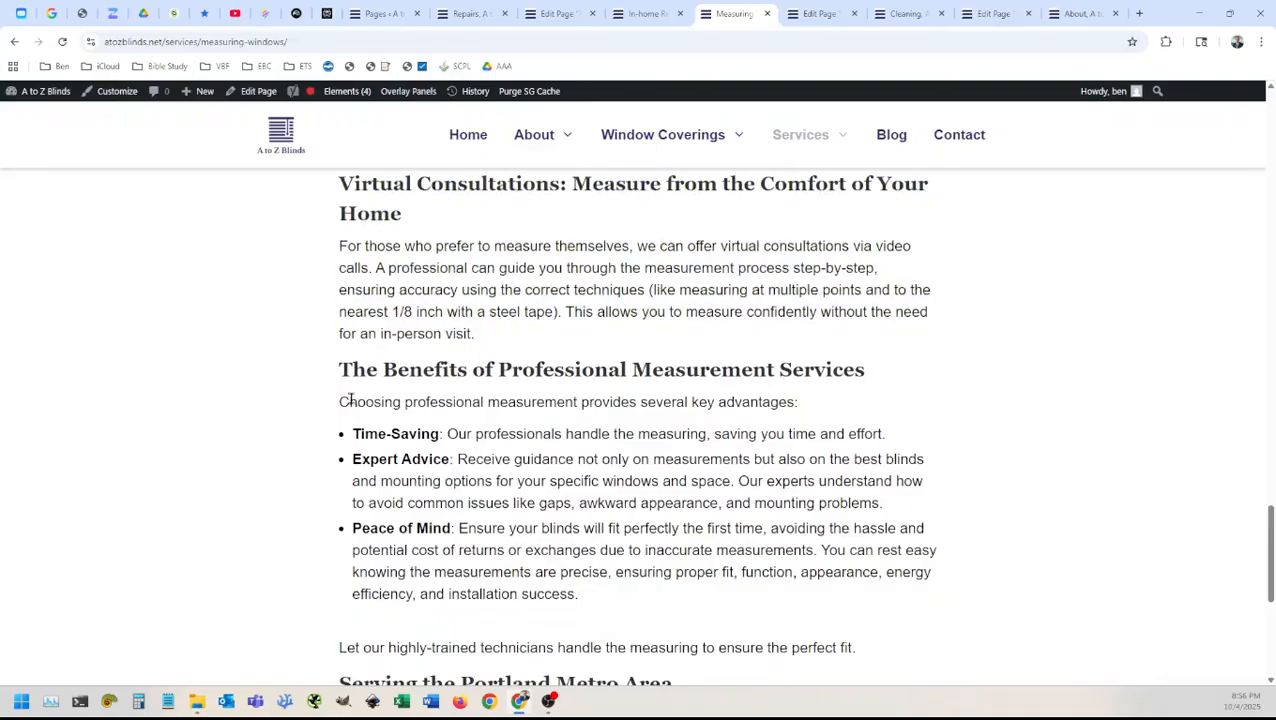
double_click(412, 370)
scroll(494, 475, "down", 4)
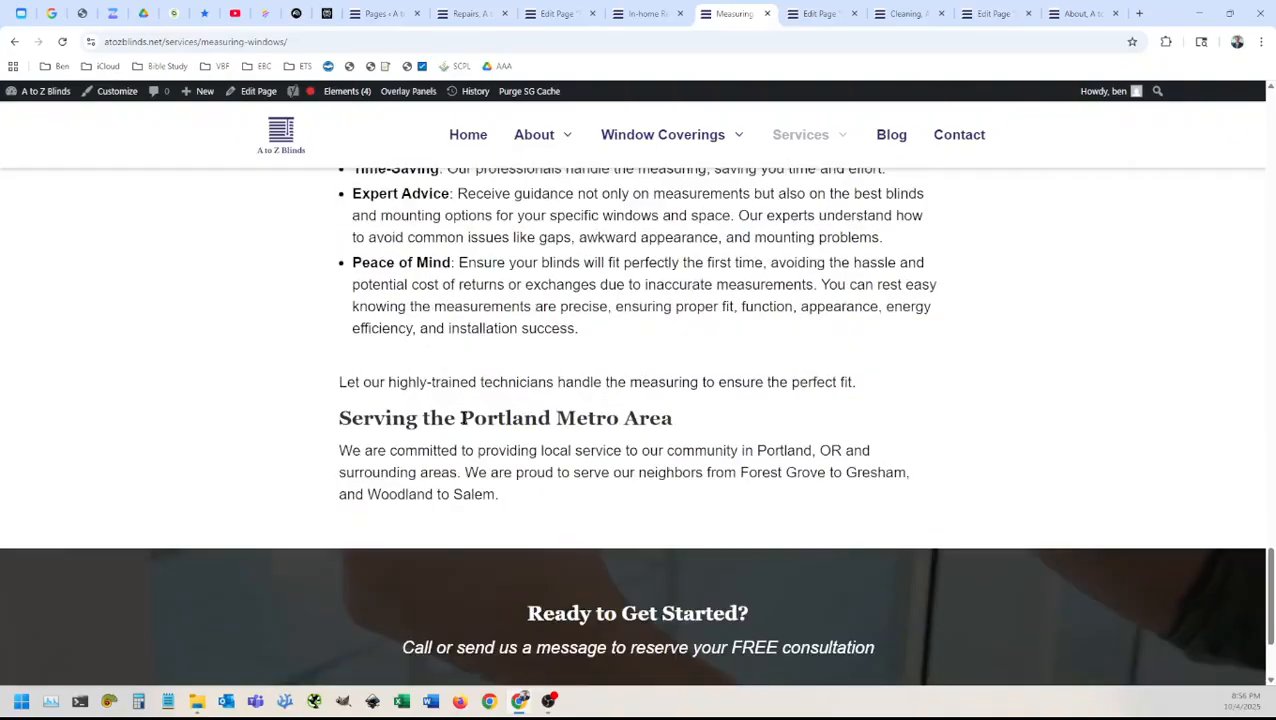
triple_click(392, 417)
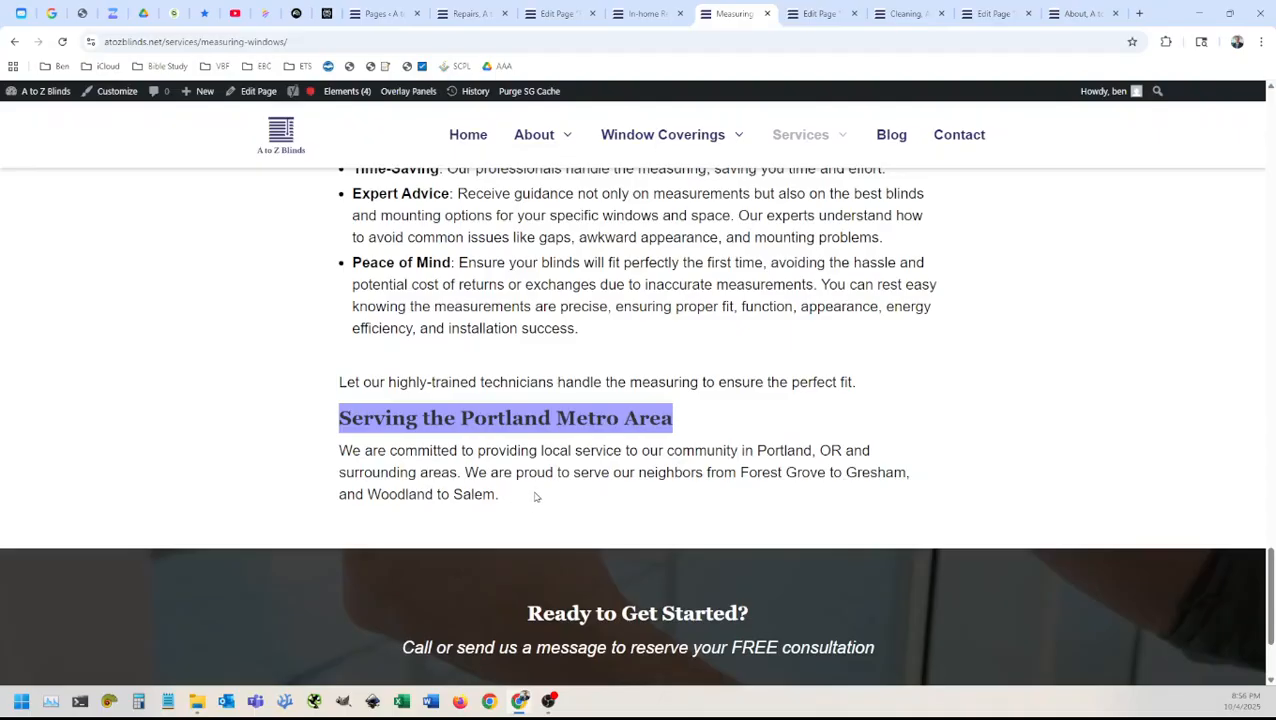
scroll(535, 495, "down", 3)
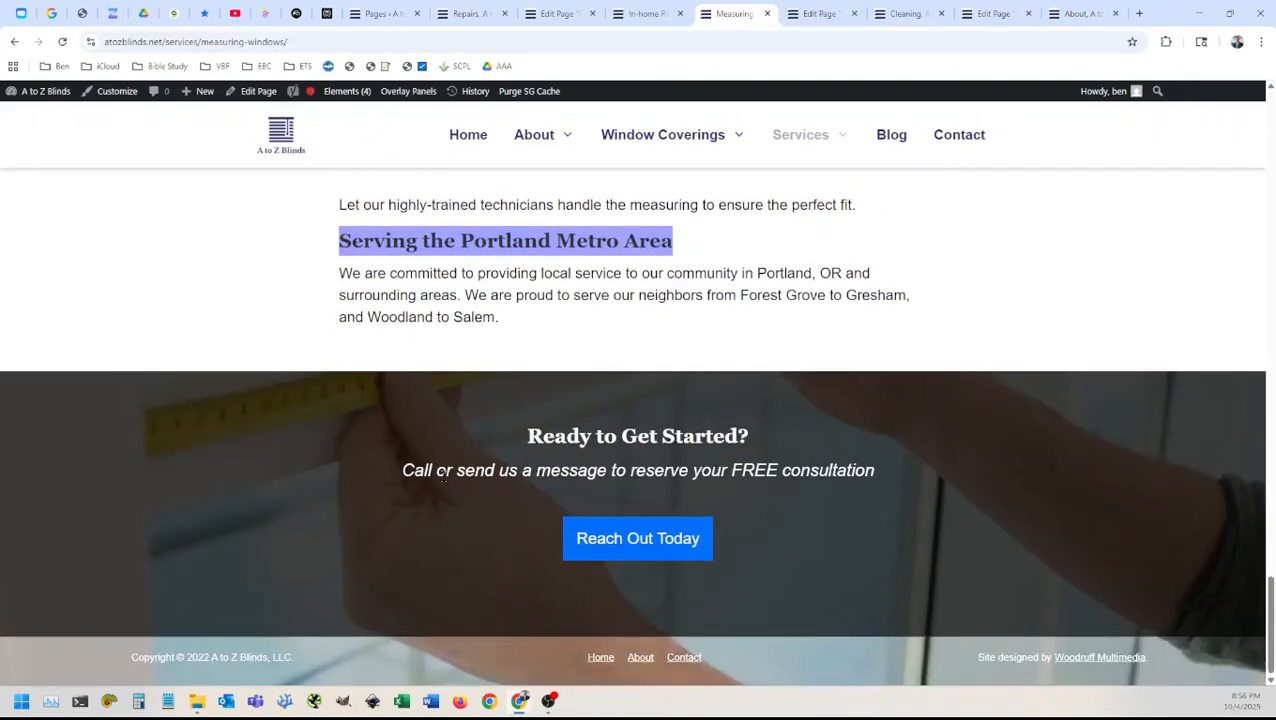
scroll(450, 494, "up", 1)
scroll(385, 490, "up", 20)
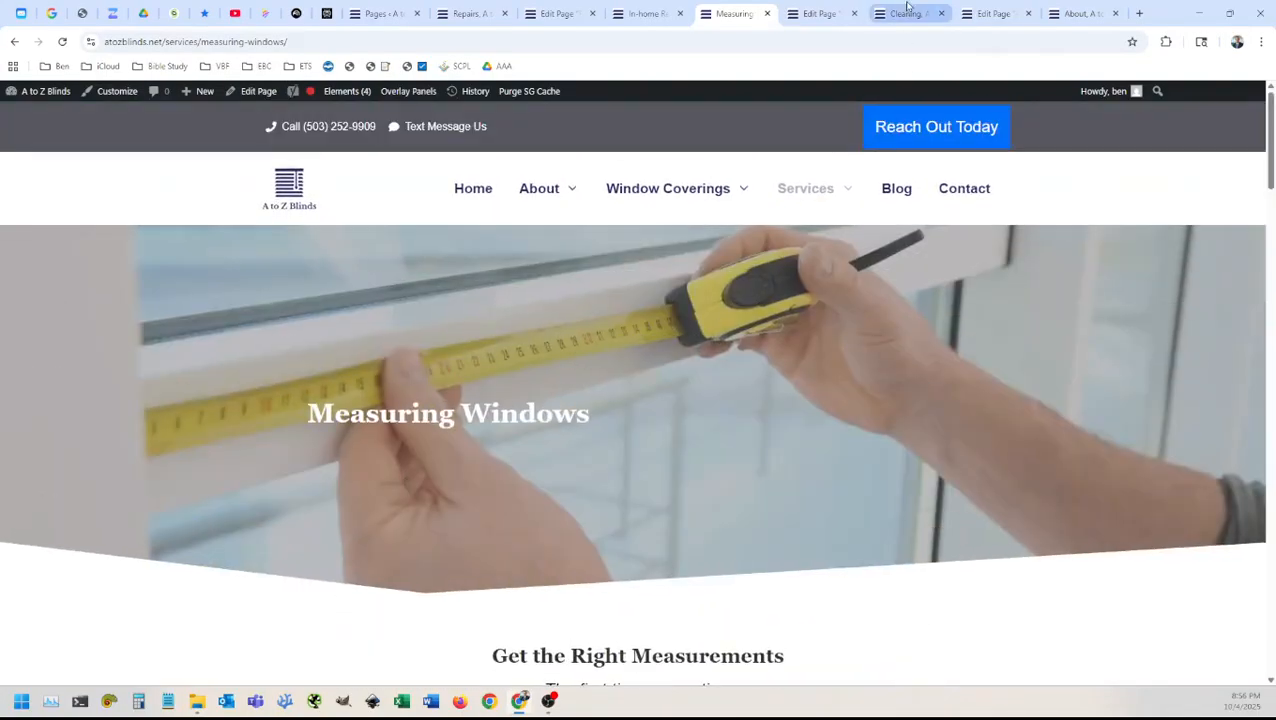
Step: Switch to the Blinds Cleaning page and highlight its title, the "Professional Blinds Cleaning Services" heading, the tagline and the introduction
left_click(905, 13)
scroll(337, 358, "up", 15)
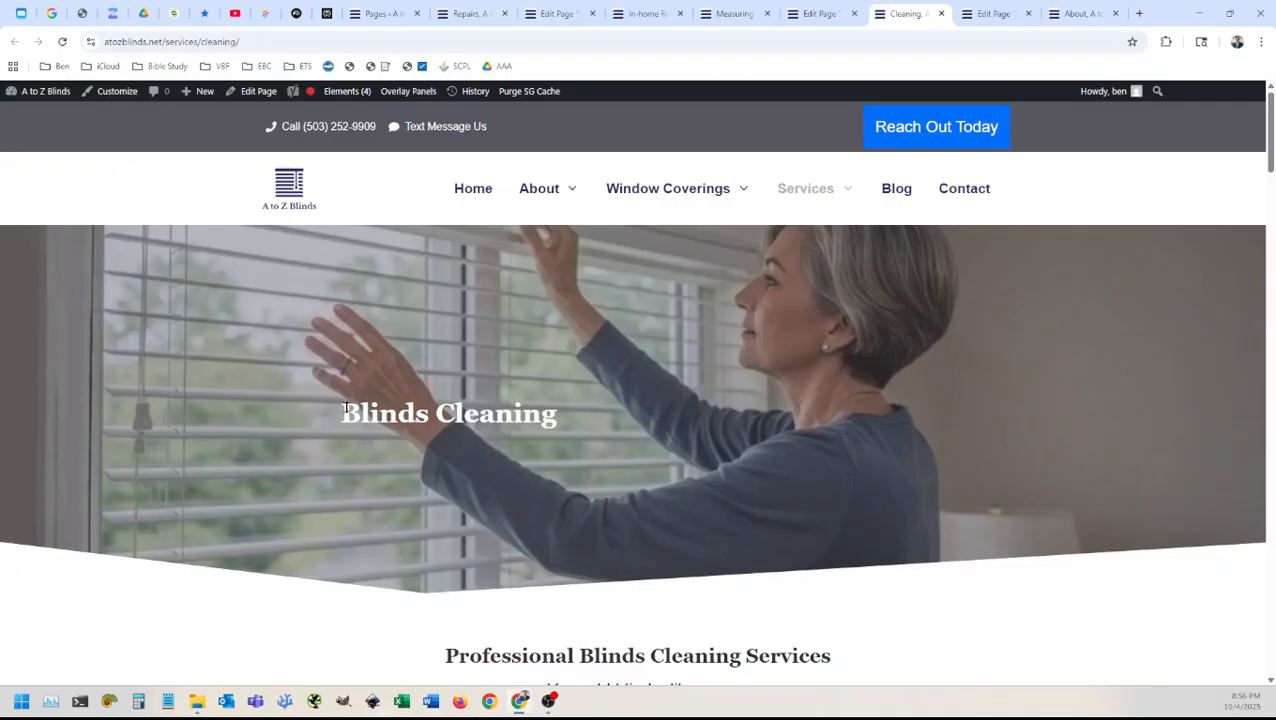
left_click_drag(344, 409, 605, 416)
scroll(486, 496, "down", 3)
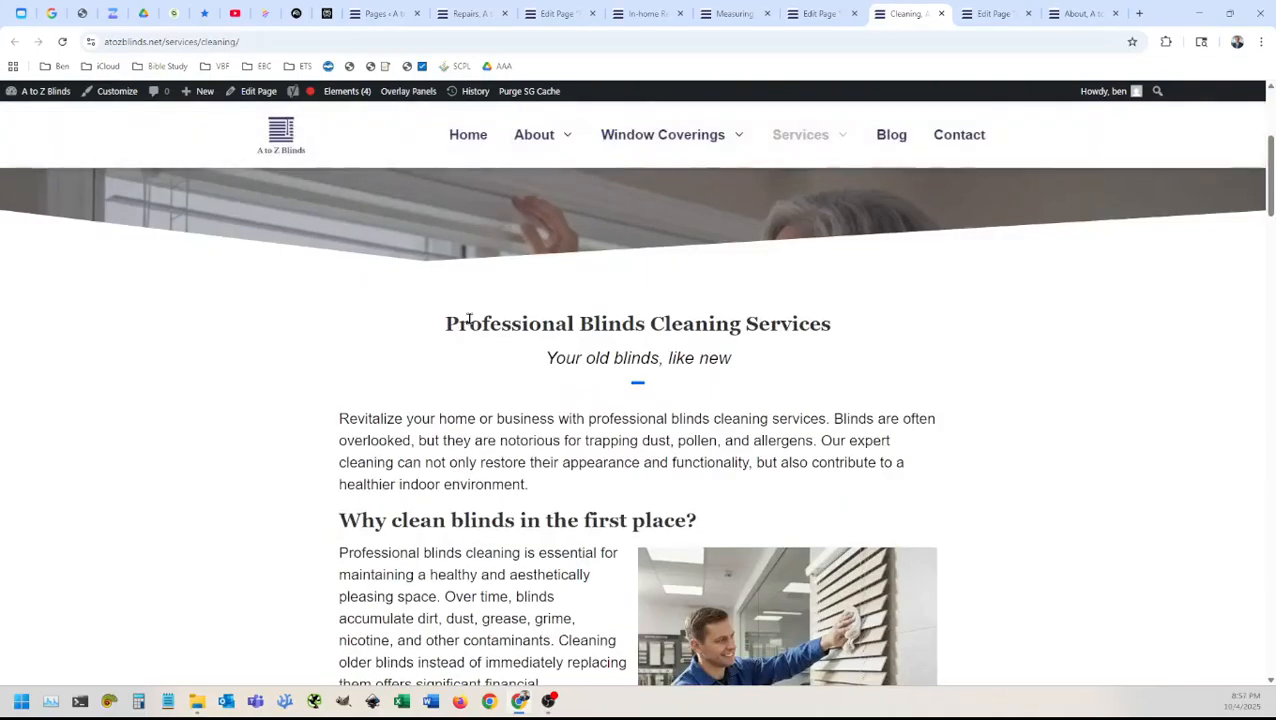
left_click_drag(446, 318, 279, 496)
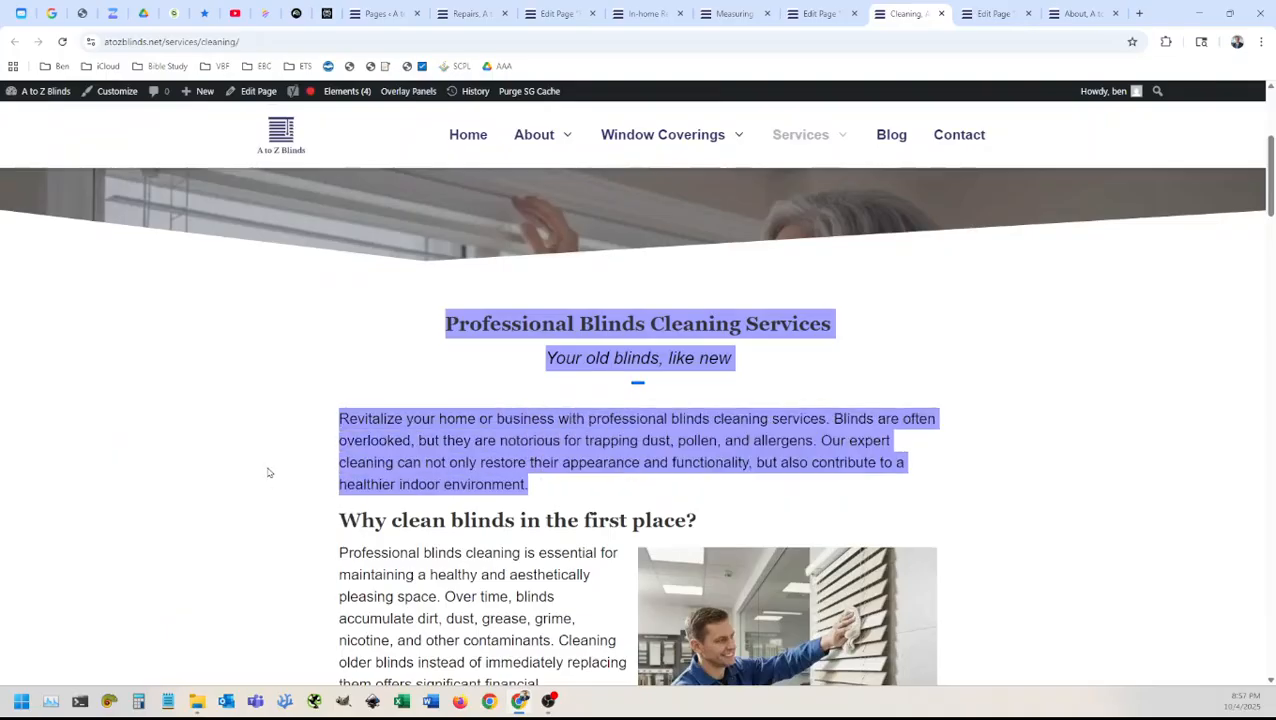
Step: Review the "Why clean blinds in the first place?" section and highlight the "Residential vs. Commercial Blinds Cleaning" text through the "Types of Blinds We Clean" list
scroll(268, 471, "down", 2)
double_click(360, 242)
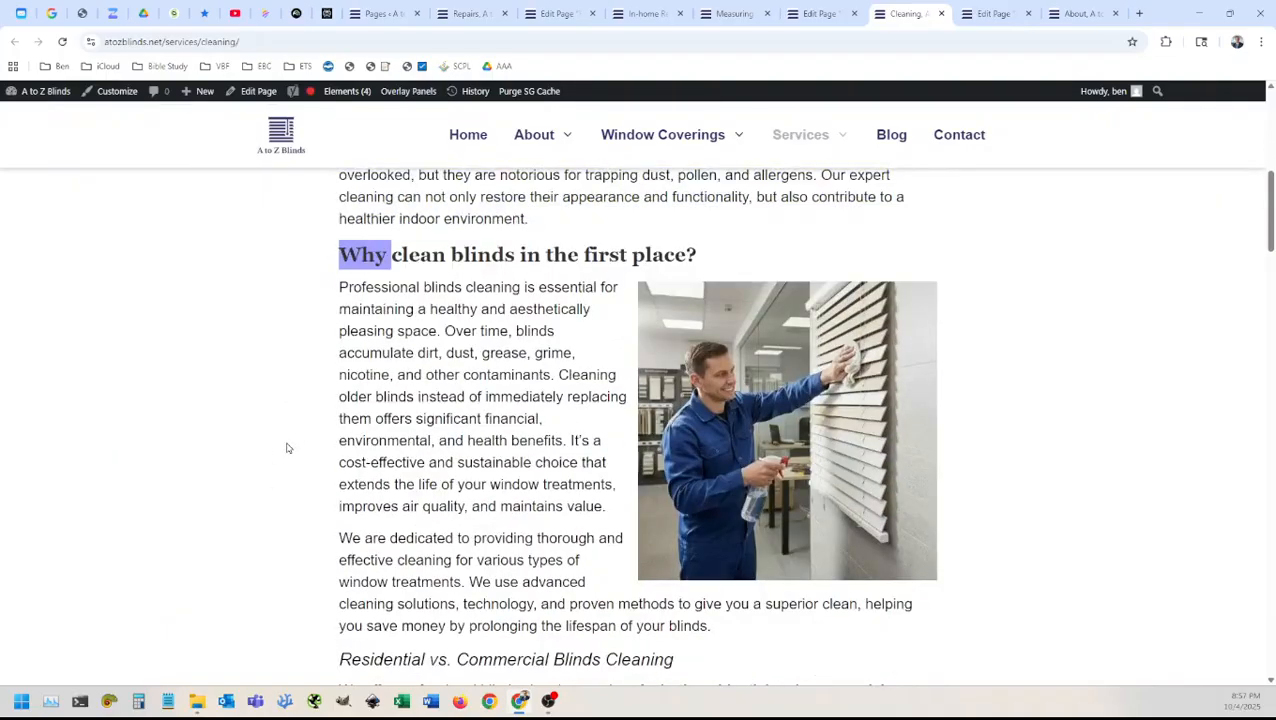
scroll(284, 447, "down", 1)
scroll(493, 400, "down", 4)
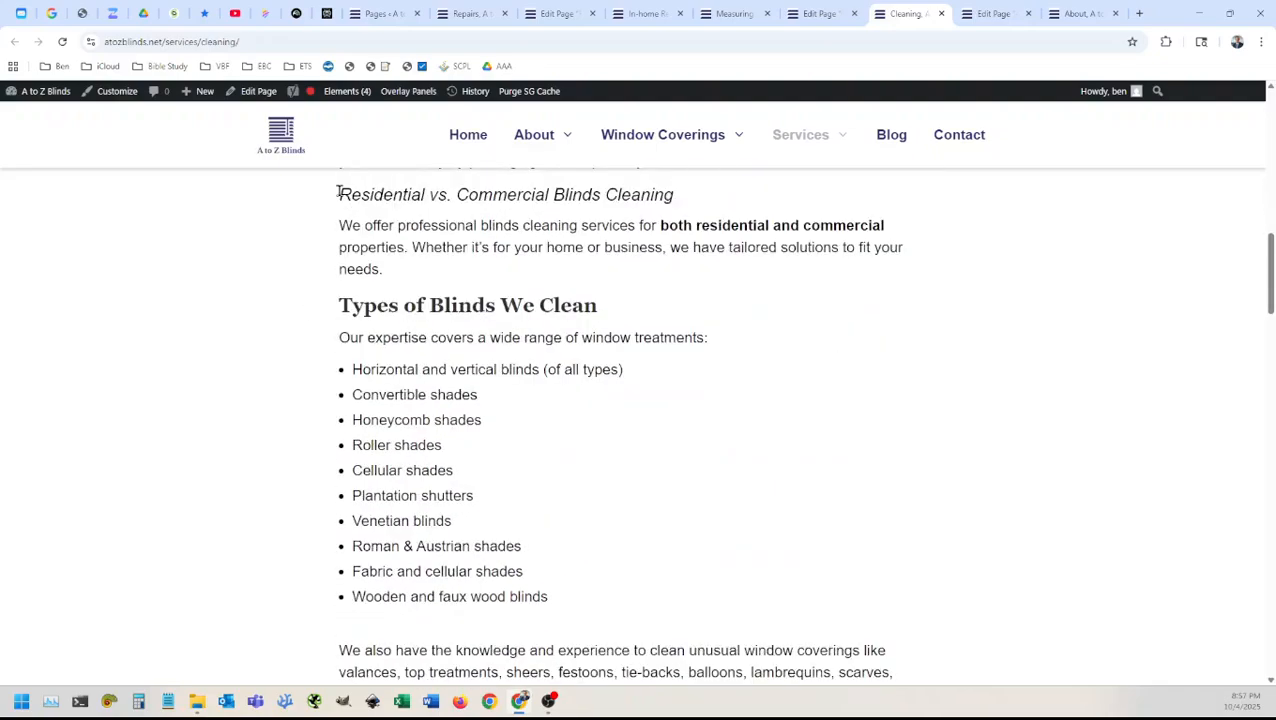
left_click_drag(339, 192, 570, 604)
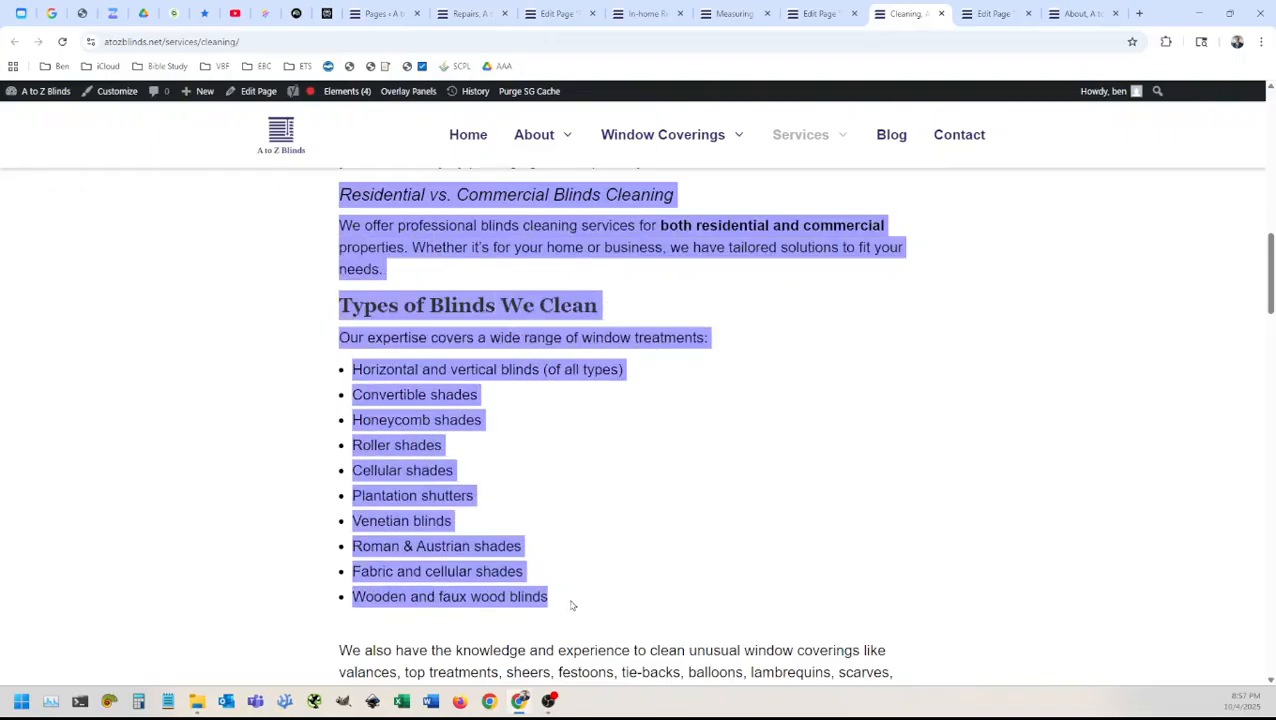
double_click(363, 305)
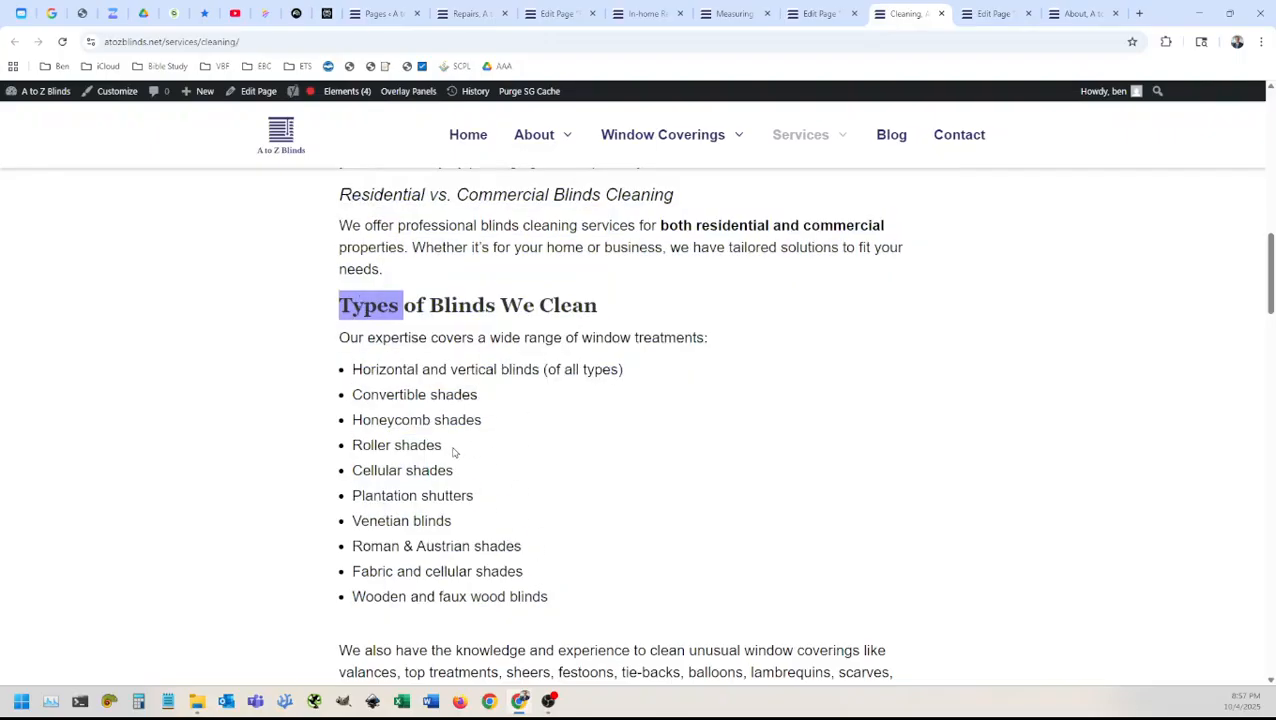
scroll(455, 449, "down", 4)
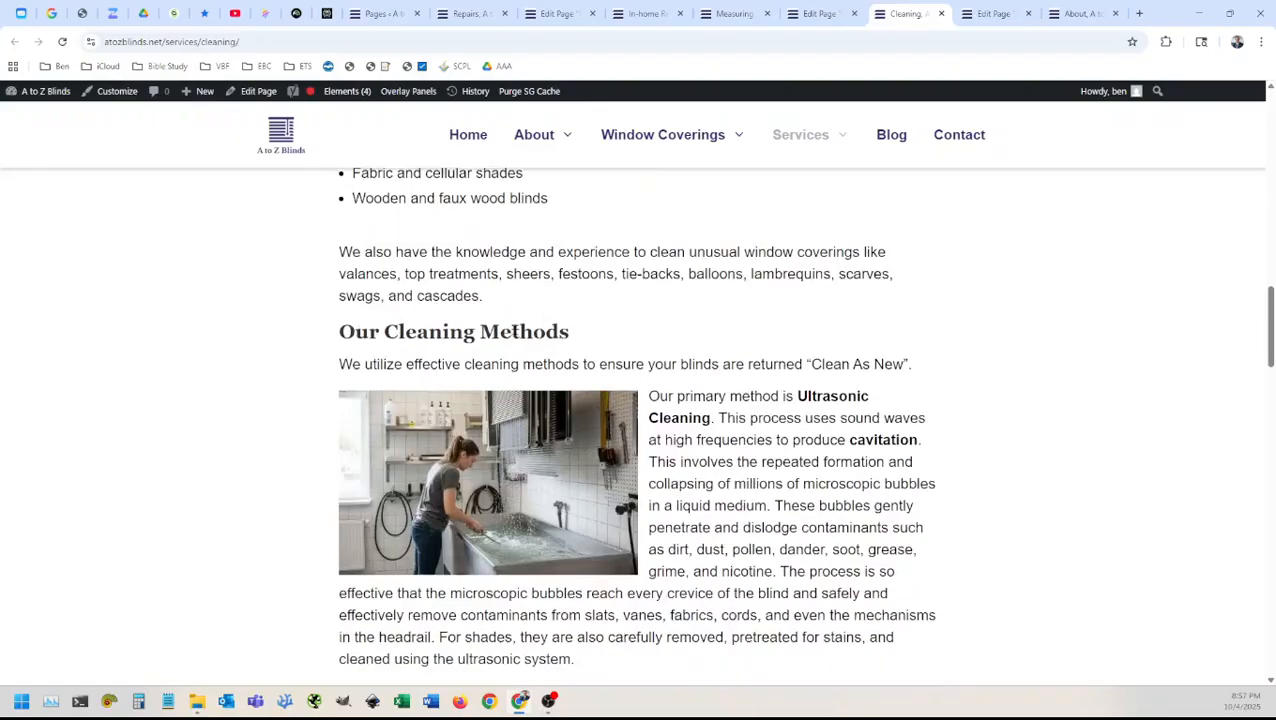
Step: Examine the "Our Cleaning Methods" heading, bold terms and image, comparing the image placement with the one in the earlier section
double_click(512, 331)
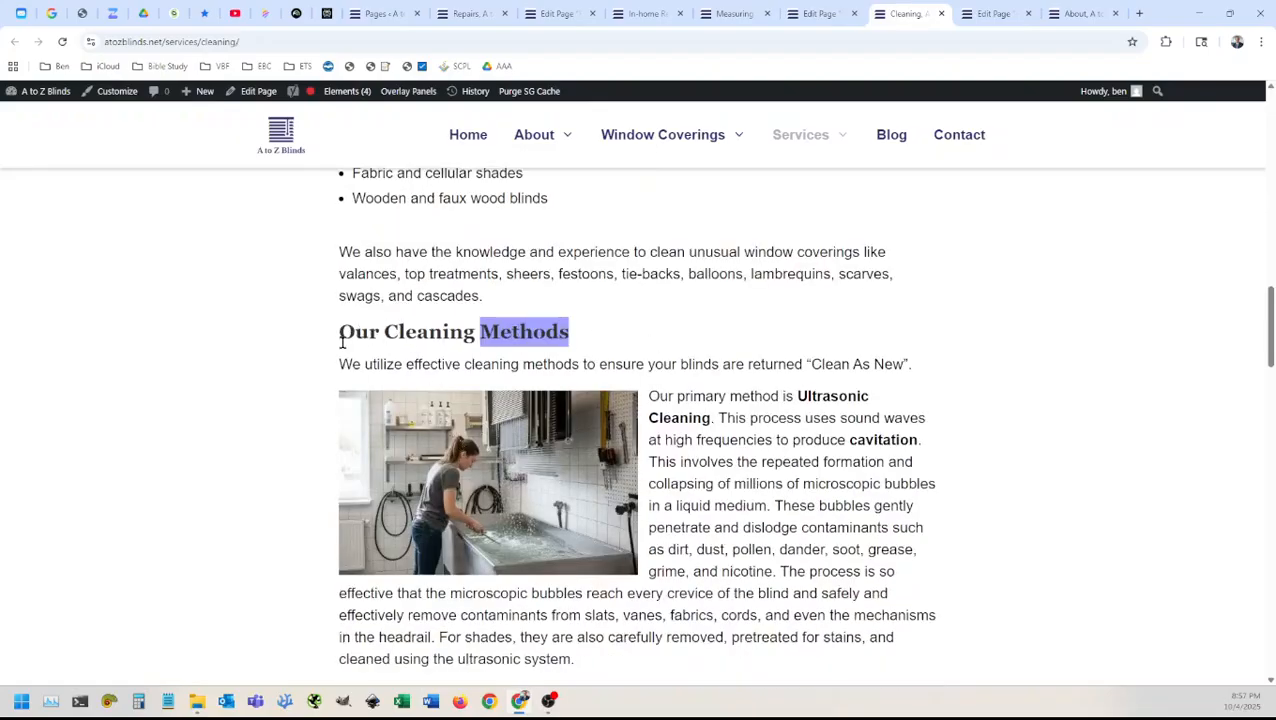
scroll(319, 402, "down", 1)
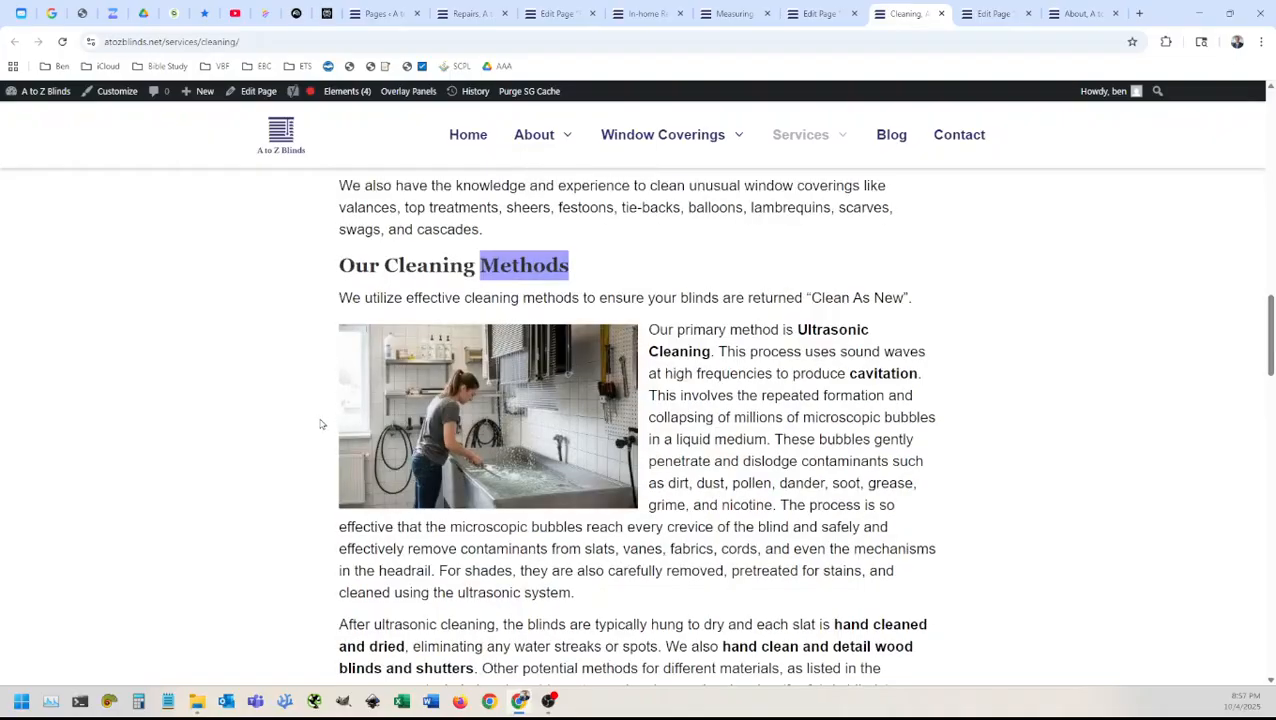
scroll(319, 422, "down", 5)
scroll(319, 420, "up", 6)
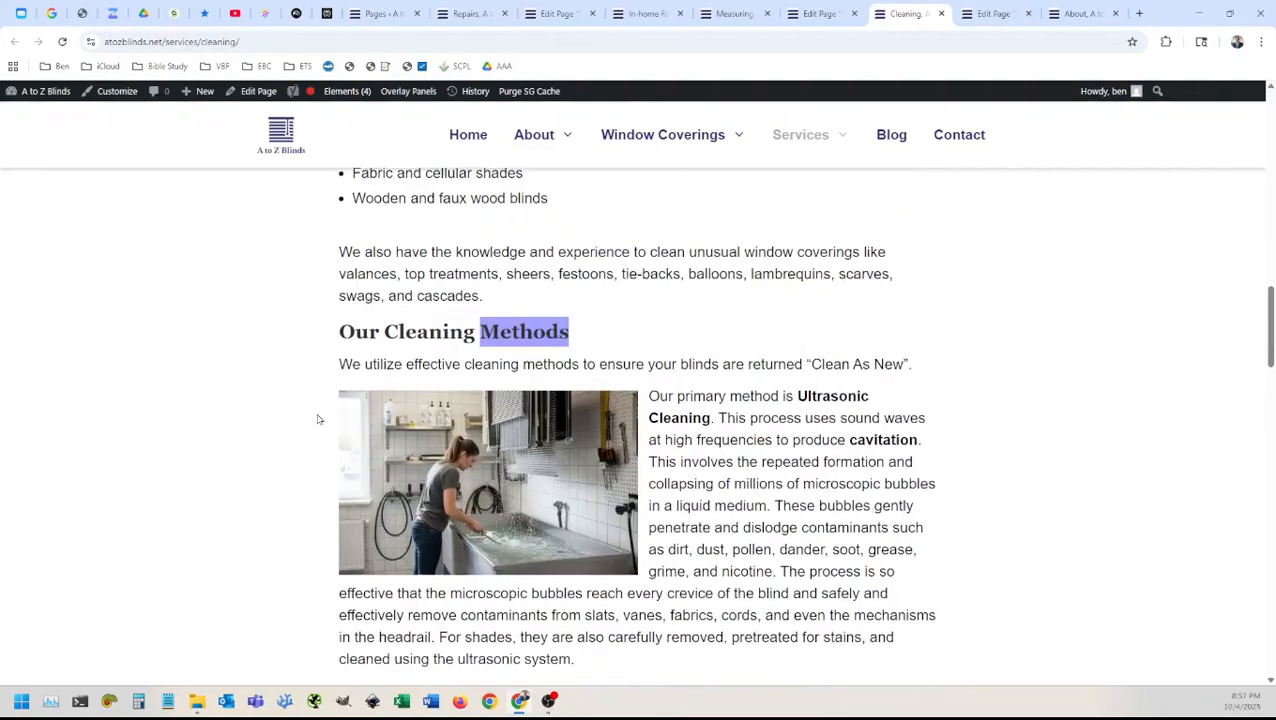
scroll(319, 419, "up", 7)
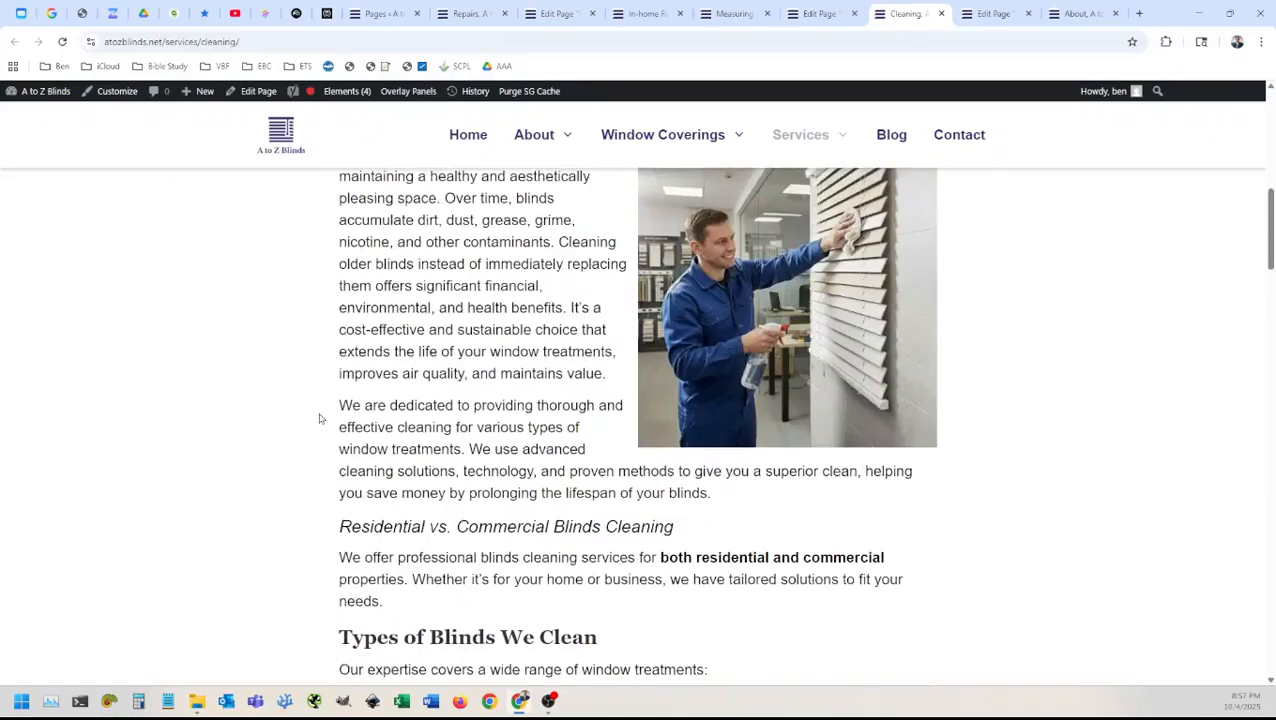
scroll(325, 422, "down", 5)
scroll(332, 426, "down", 3)
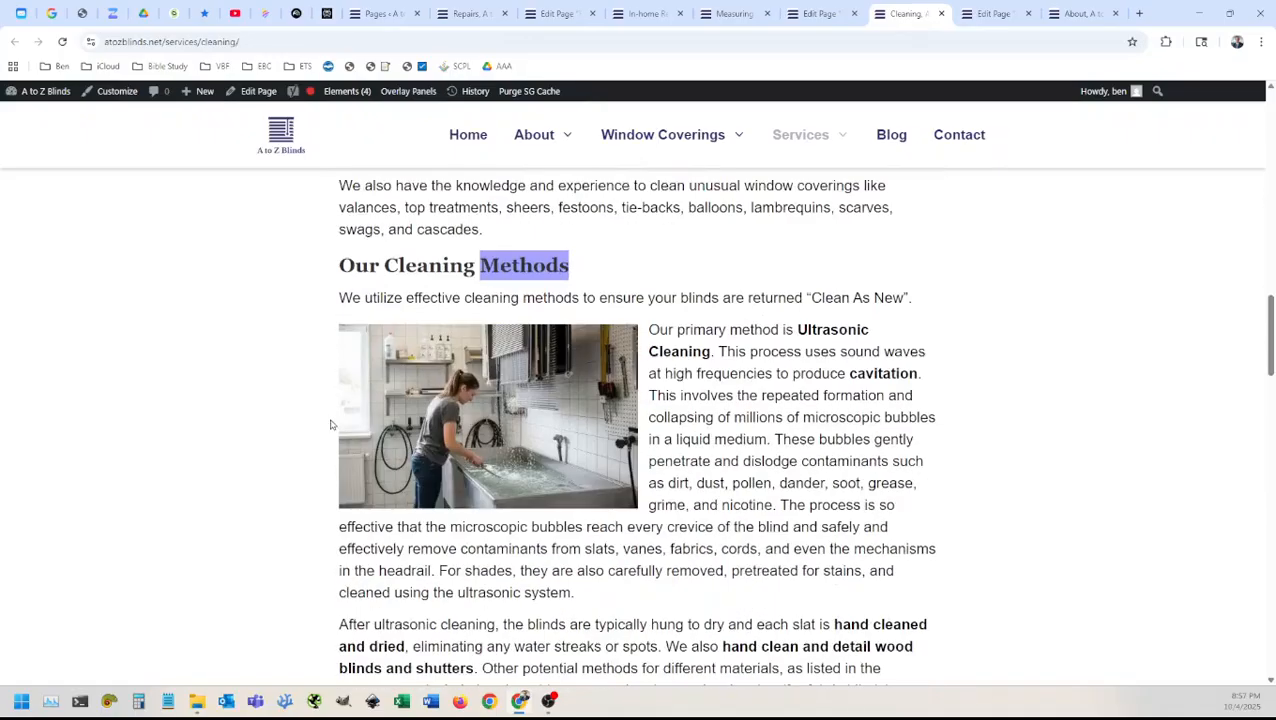
scroll(322, 435, "down", 2)
scroll(320, 434, "up", 2)
Step: Highlight the "On-site vs. Off-site Cleaning Options" subheading and its bulleted options, and review the service option graphic below them
scroll(313, 513, "down", 5)
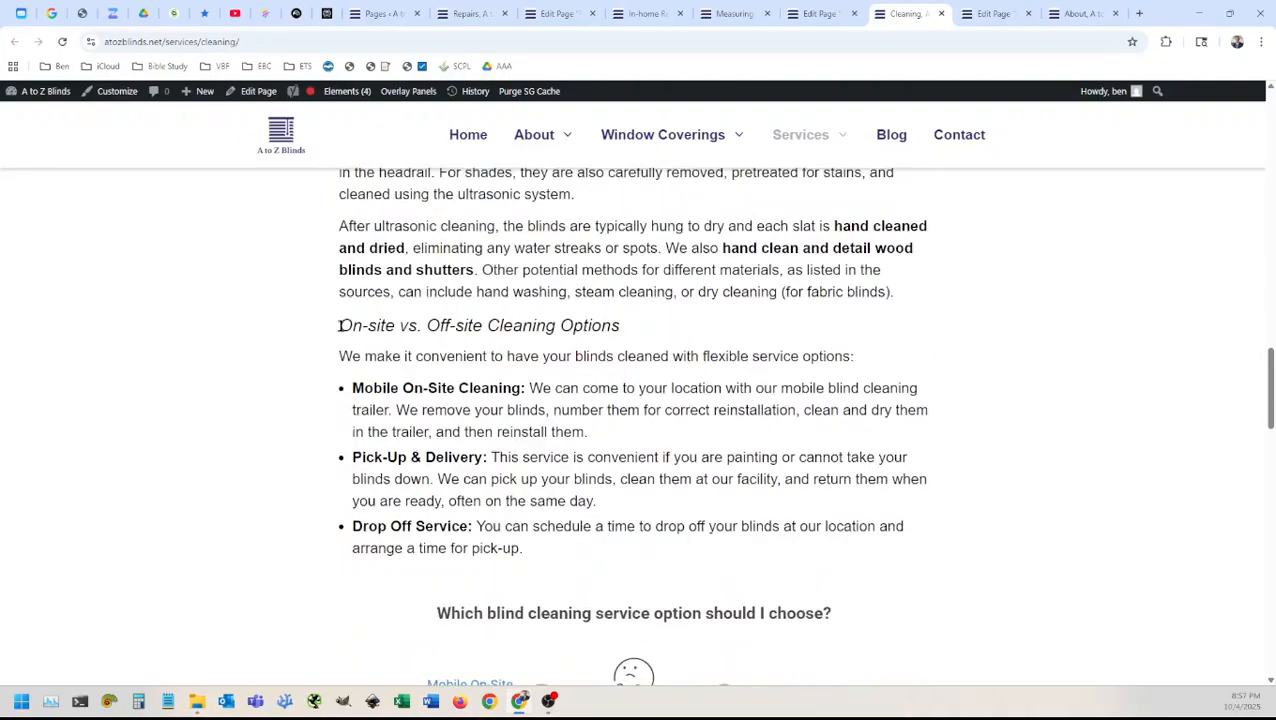
left_click_drag(341, 326, 533, 548)
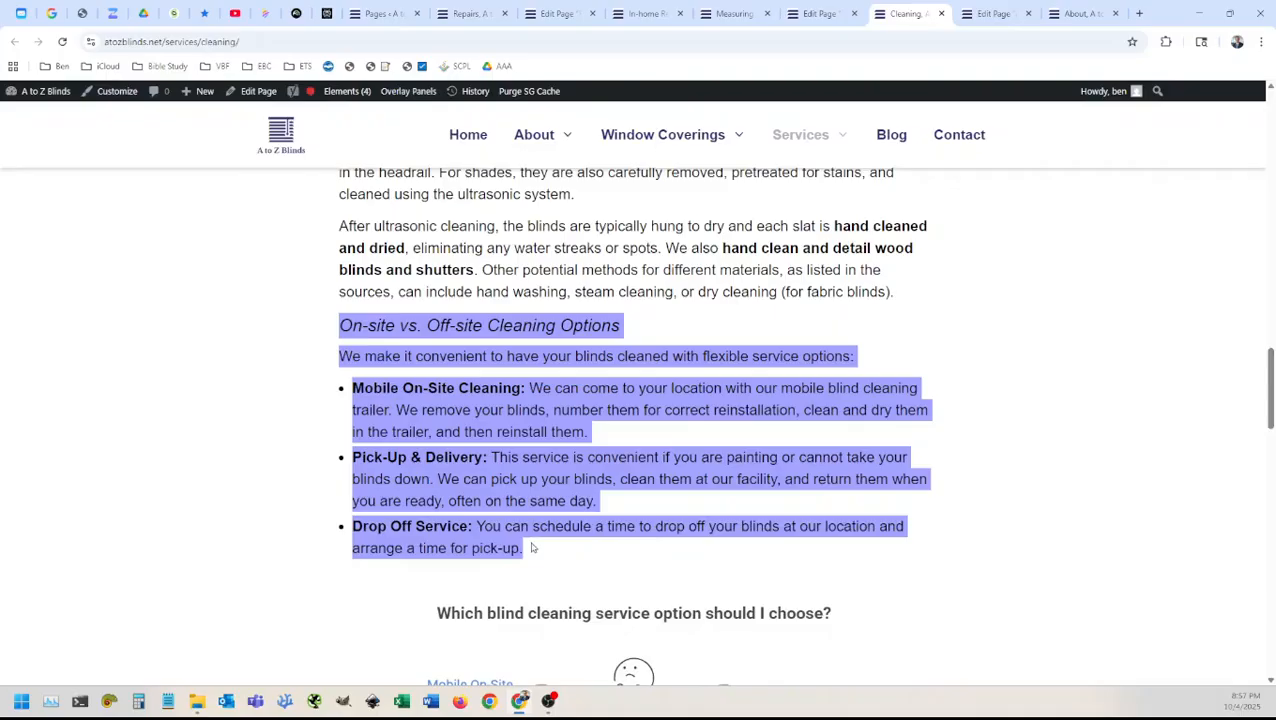
left_click(296, 452)
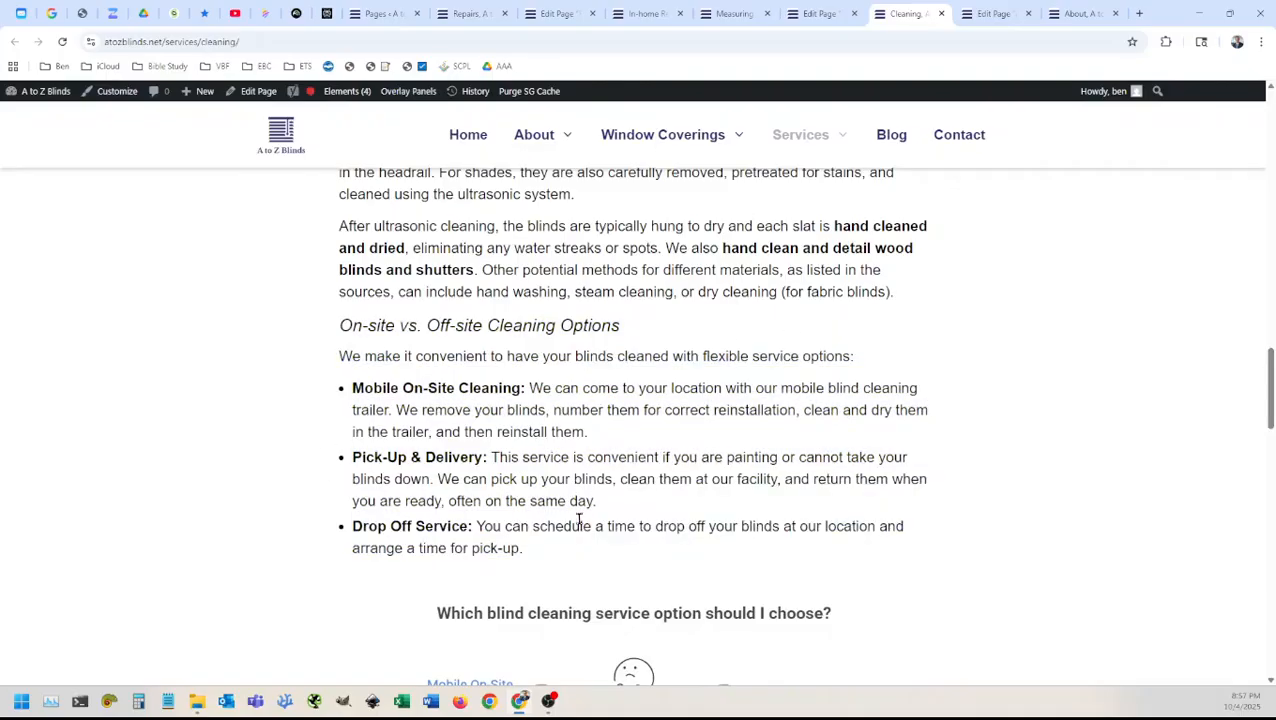
scroll(575, 521, "down", 3)
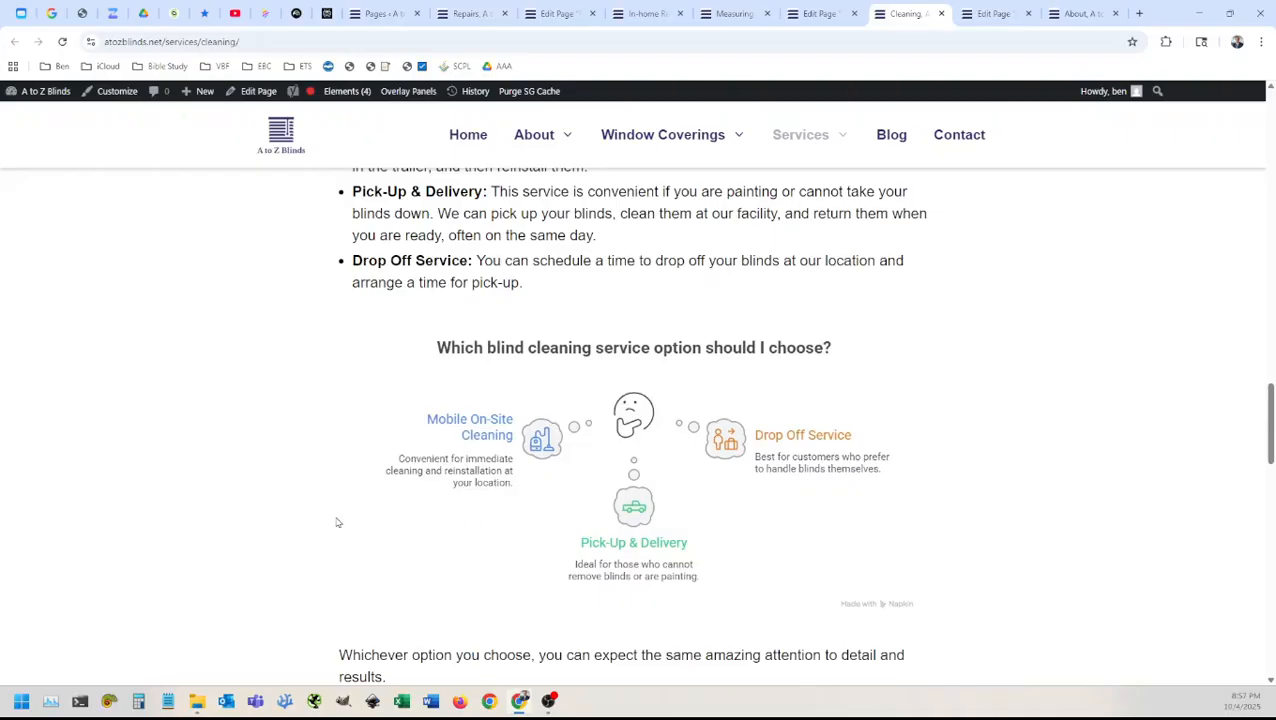
Step: Review the "Benefits of Professional Blinds Cleaning" list and highlight the "Frequently Asked Questions (FAQ)" heading
scroll(336, 520, "down", 3)
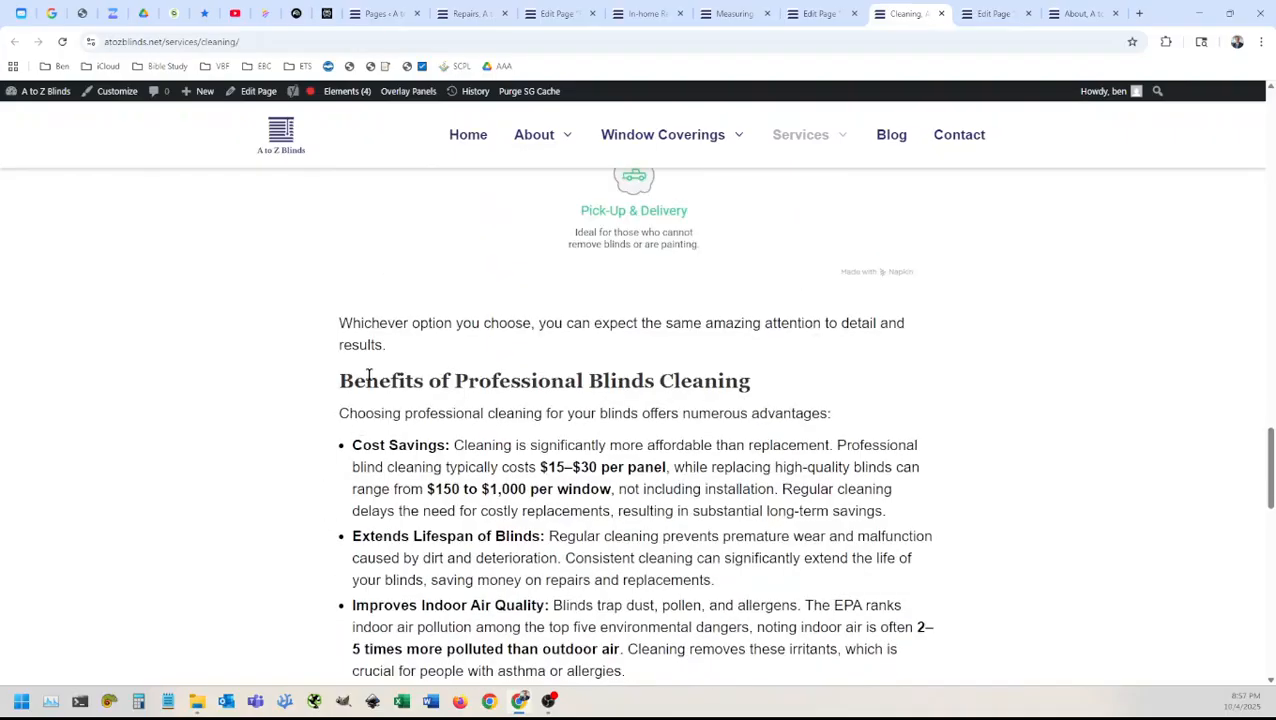
double_click(378, 382)
scroll(343, 438, "down", 3)
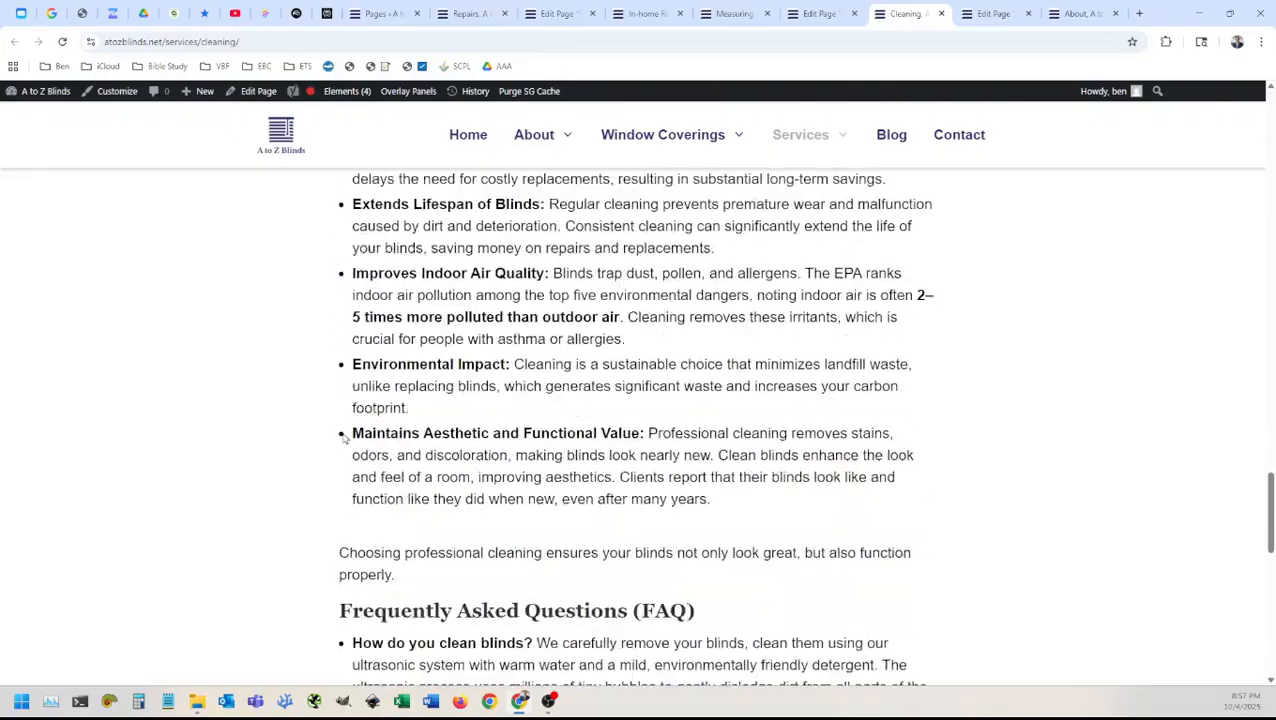
scroll(343, 438, "down", 2)
left_click_drag(343, 413, 712, 430)
scroll(382, 516, "down", 3)
scroll(382, 516, "up", 3)
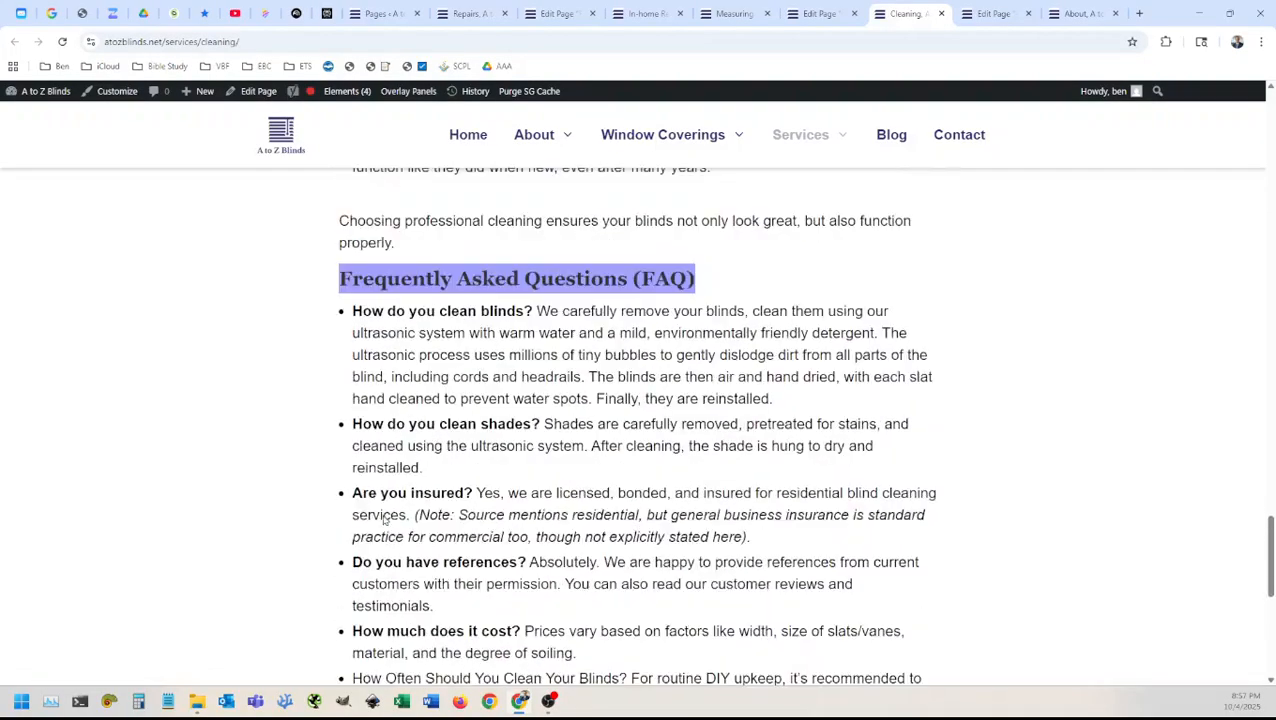
Step: Go back to the Measuring Windows page and recheck its sections from the introduction to the closing section for comparison
left_click(735, 13)
scroll(292, 462, "down", 20)
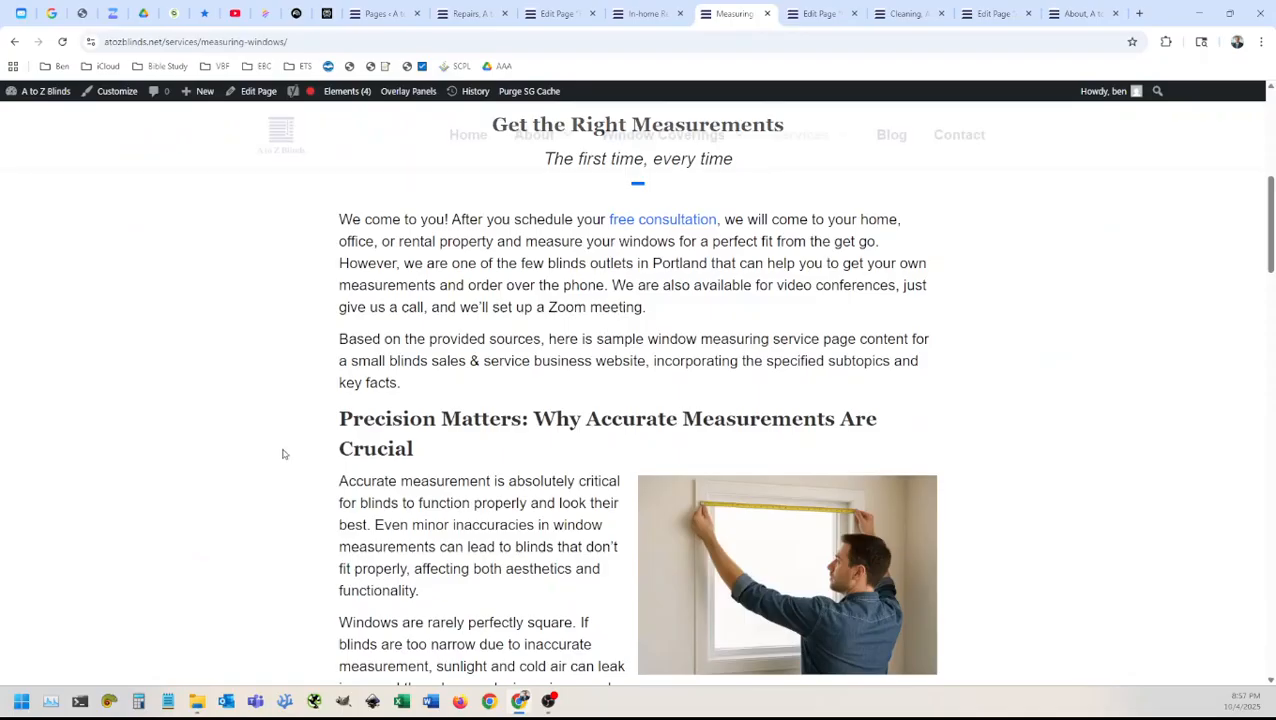
scroll(292, 462, "down", 2)
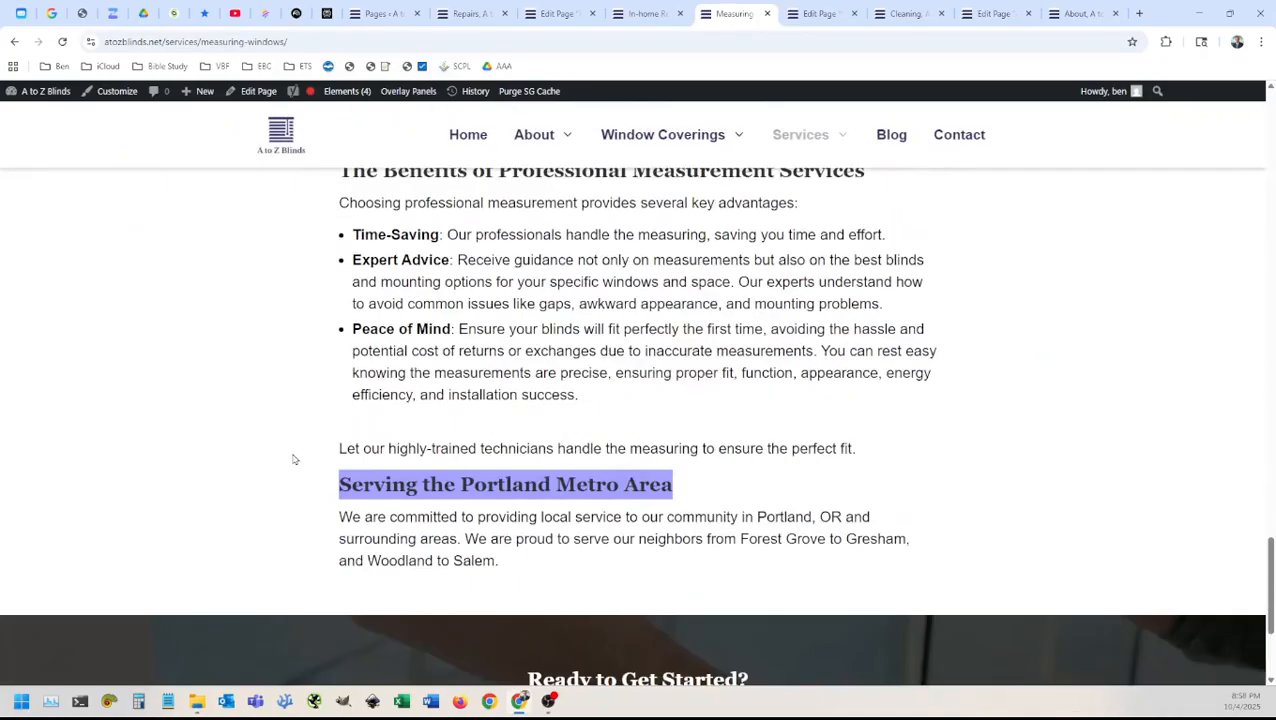
scroll(293, 460, "up", 10)
scroll(293, 460, "up", 17)
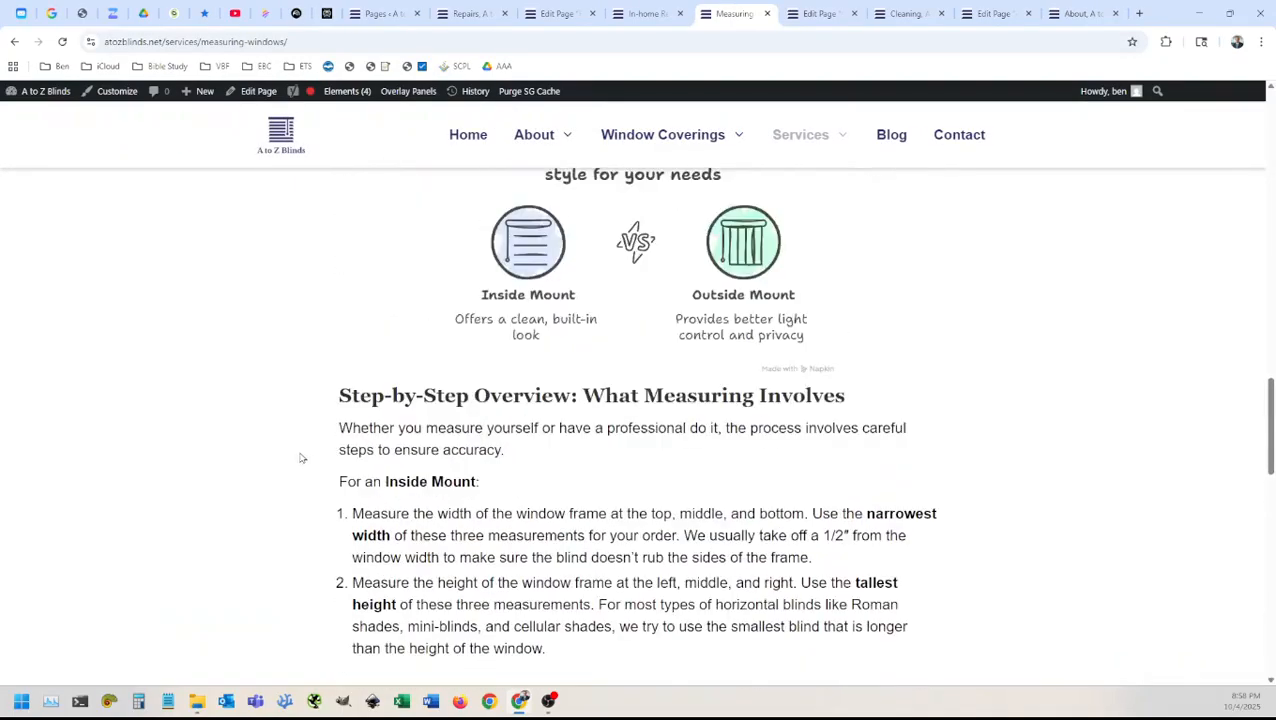
Step: Return to the Blinds Cleaning page and review its remaining FAQ entries and the "Serving the Portland Metro Area" section
left_click(882, 12)
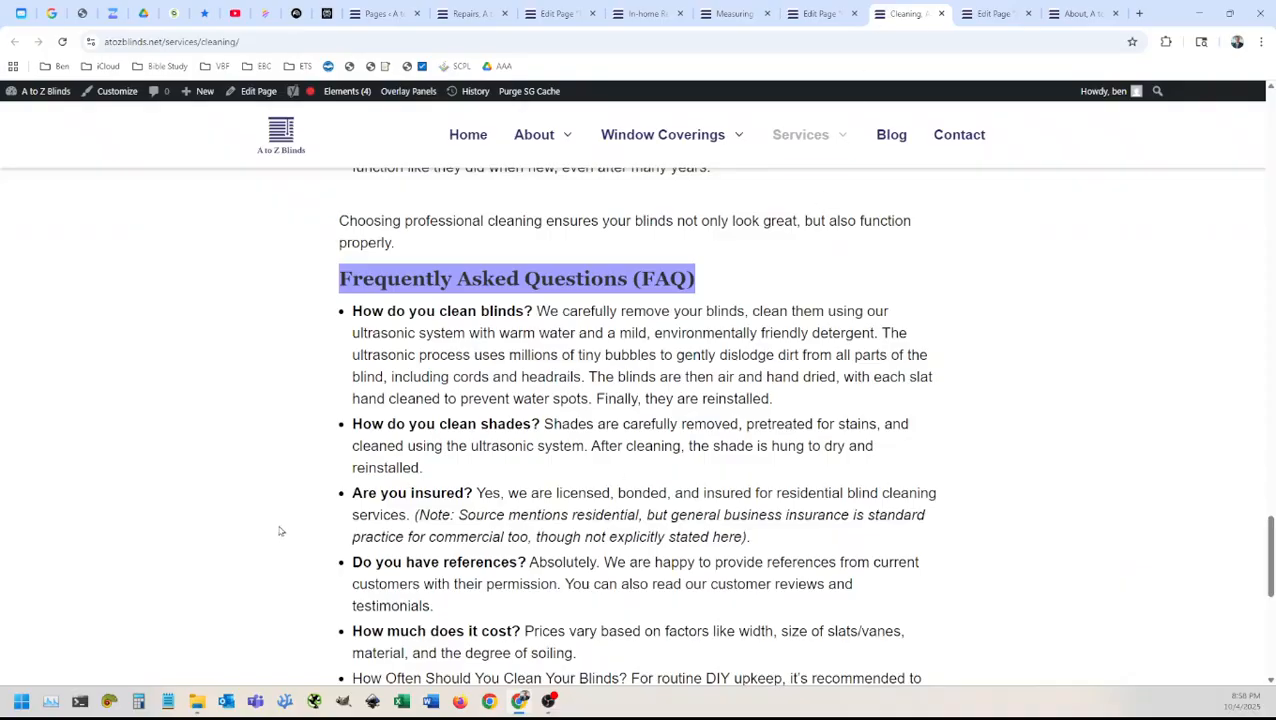
scroll(278, 528, "down", 3)
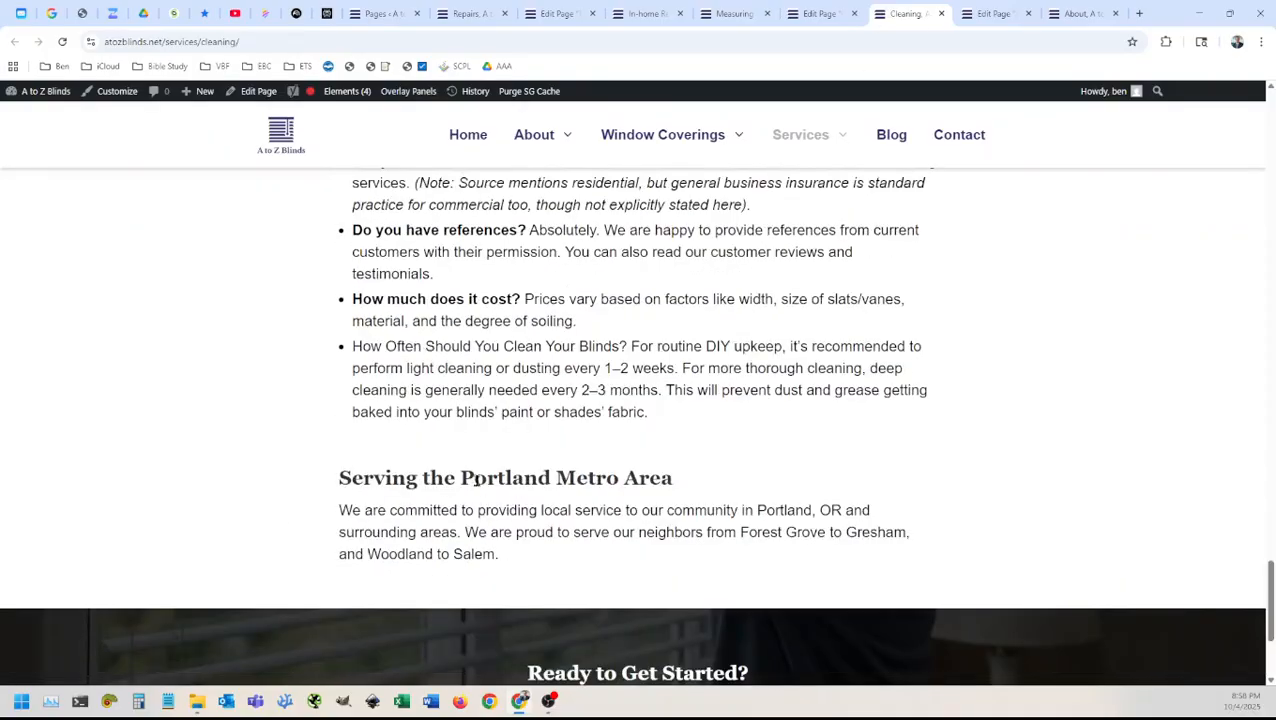
double_click(477, 479)
left_click(287, 510)
scroll(287, 510, "down", 2)
scroll(290, 510, "up", 4)
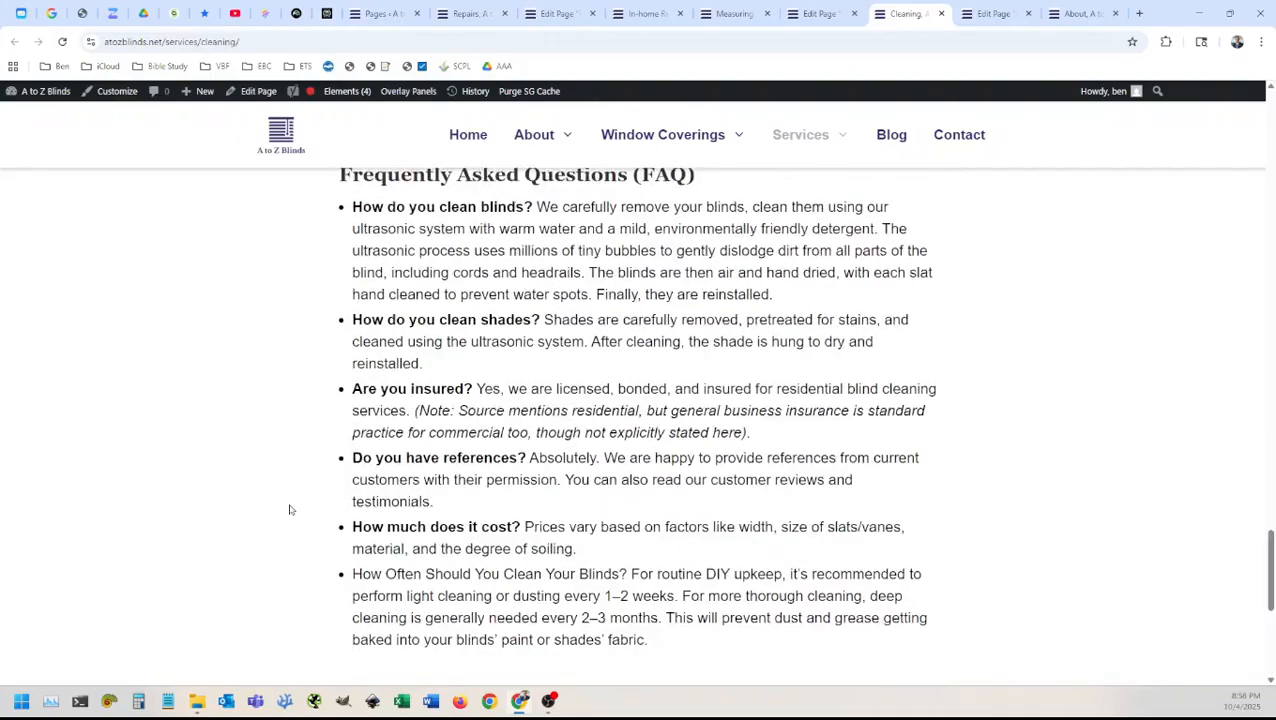
scroll(290, 509, "up", 15)
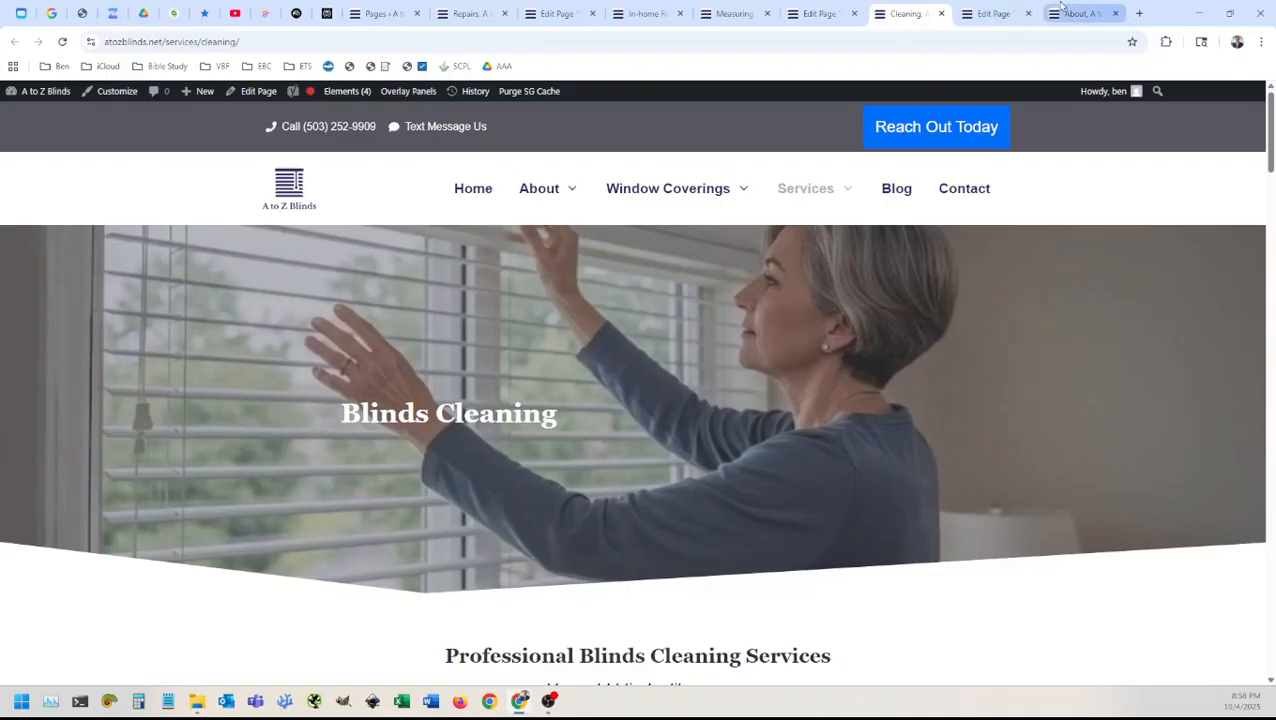
Step: Close the last Edit Page tab and the About page, and switch to the In-home Repairs page
left_click(1028, 13)
left_click(1028, 13)
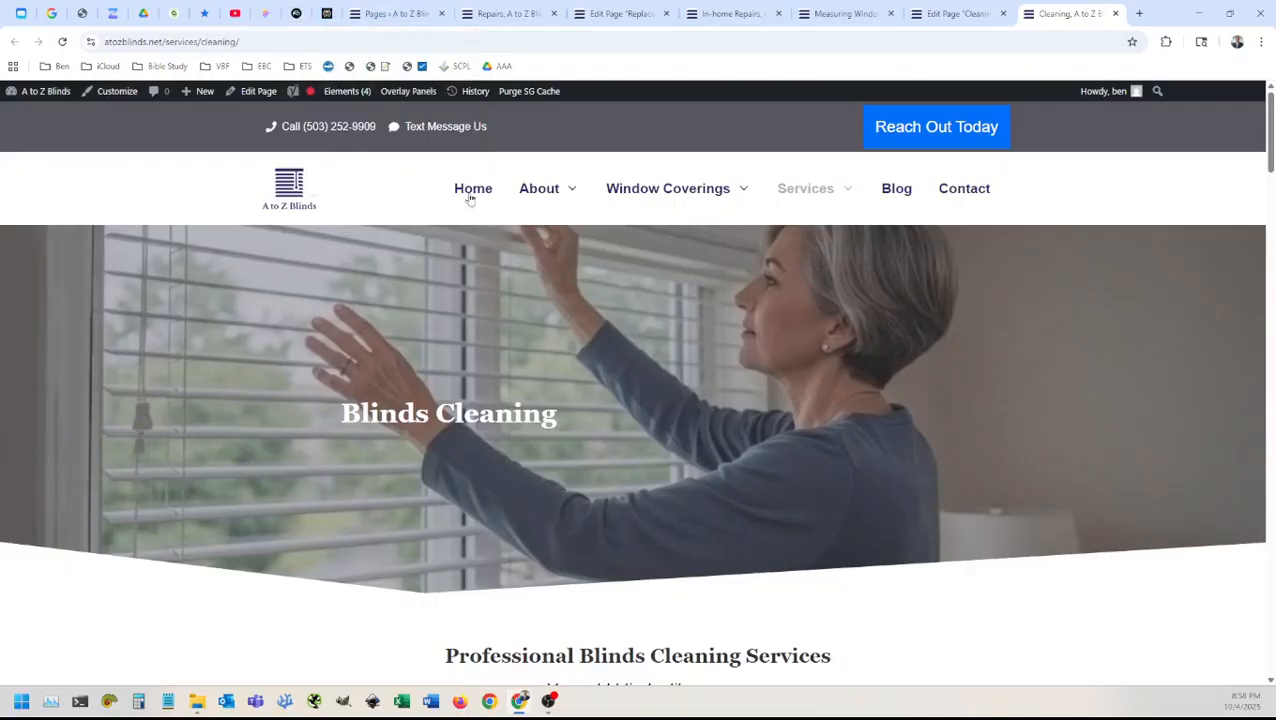
left_click(731, 14)
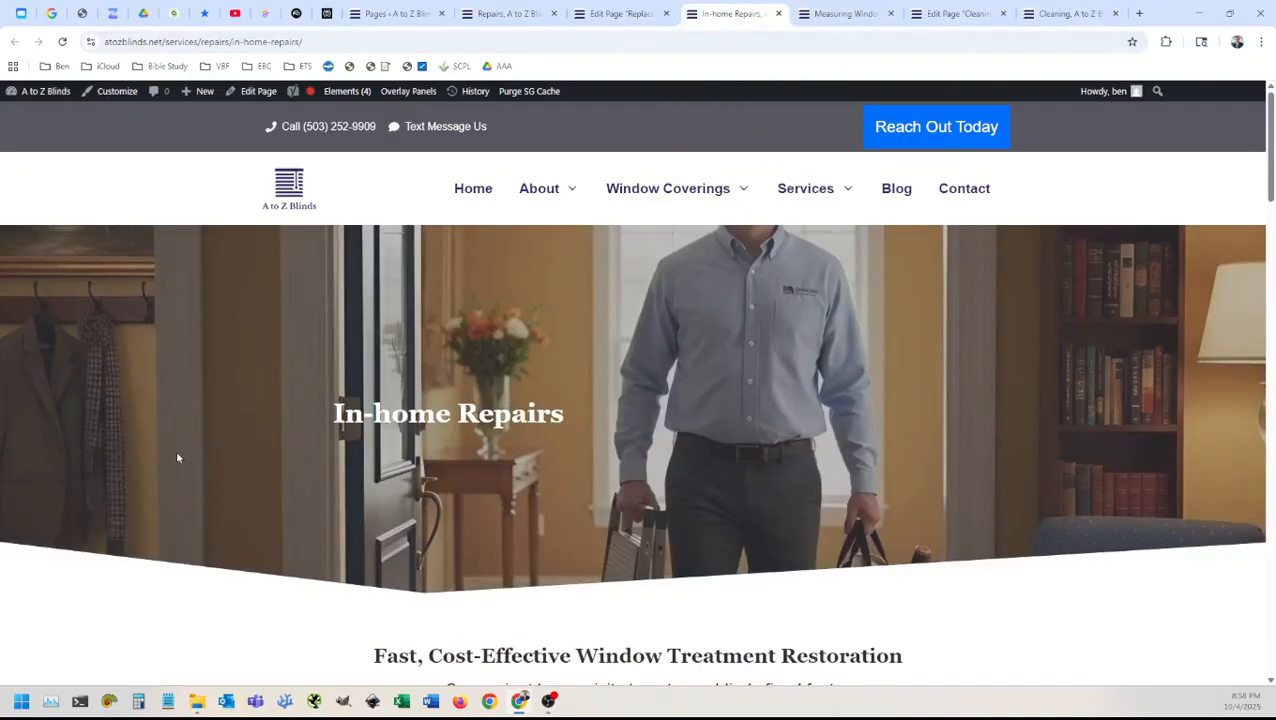
Step: Review the In-home Repairs page's hero title and the "Fast, Cost-Effective Window Treatment Restoration" introduction, highlighting each
left_click_drag(332, 410, 570, 421)
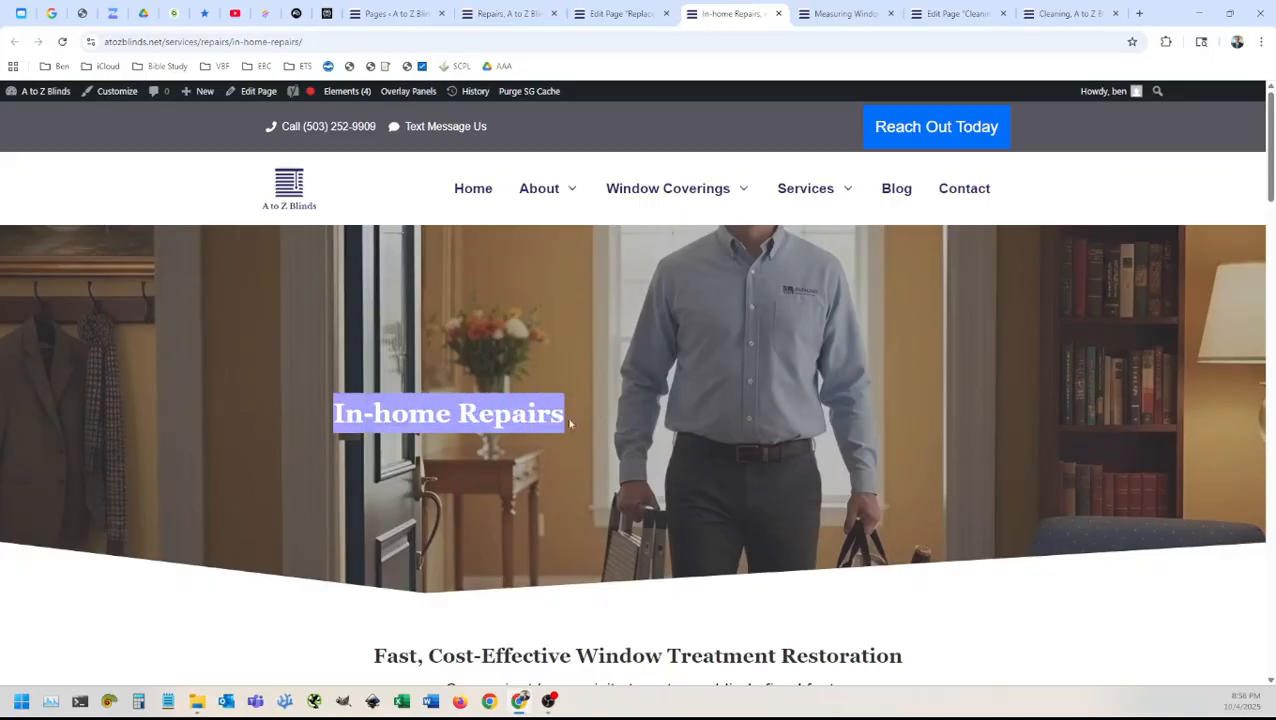
left_click(299, 393)
scroll(298, 392, "down", 1)
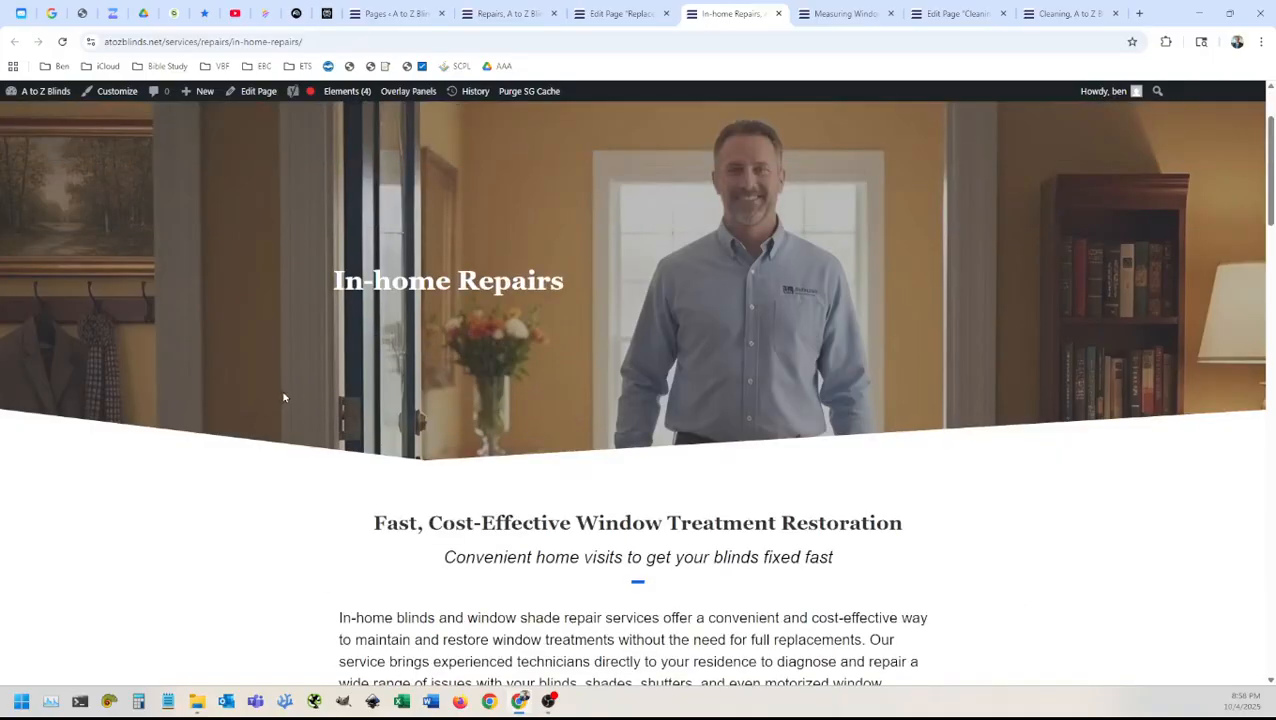
scroll(260, 398, "up", 1)
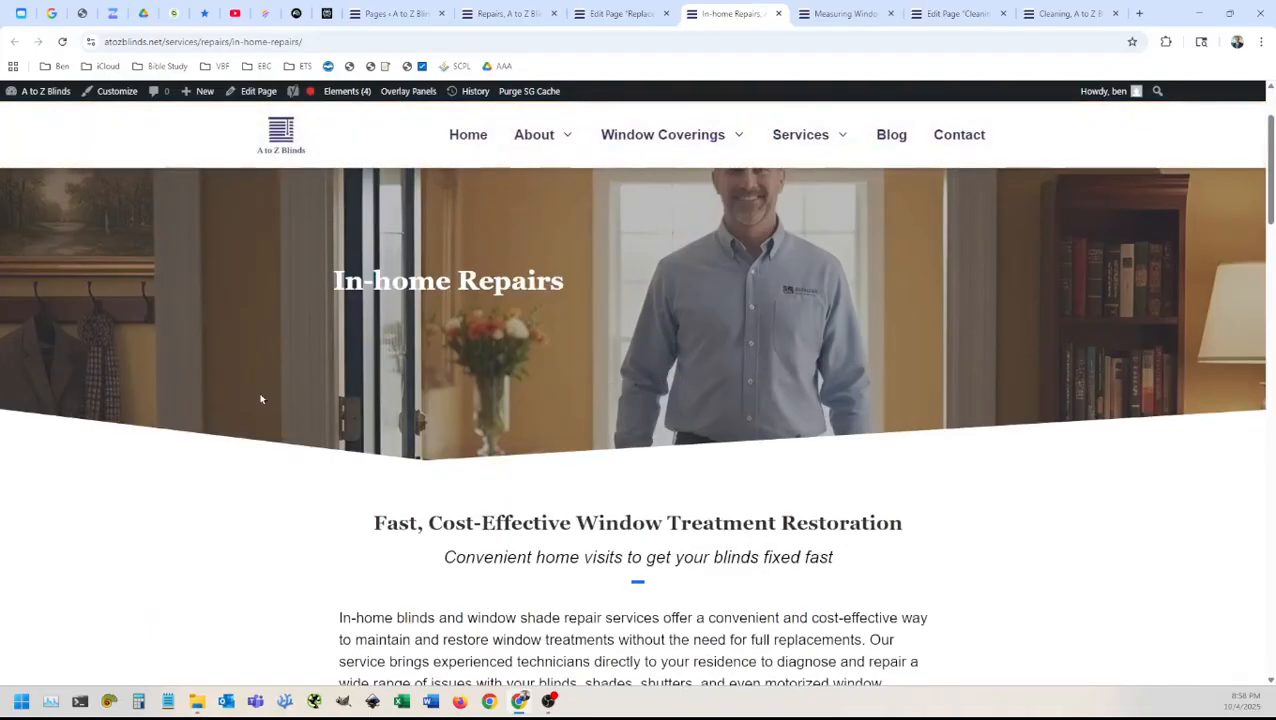
scroll(254, 548, "down", 3)
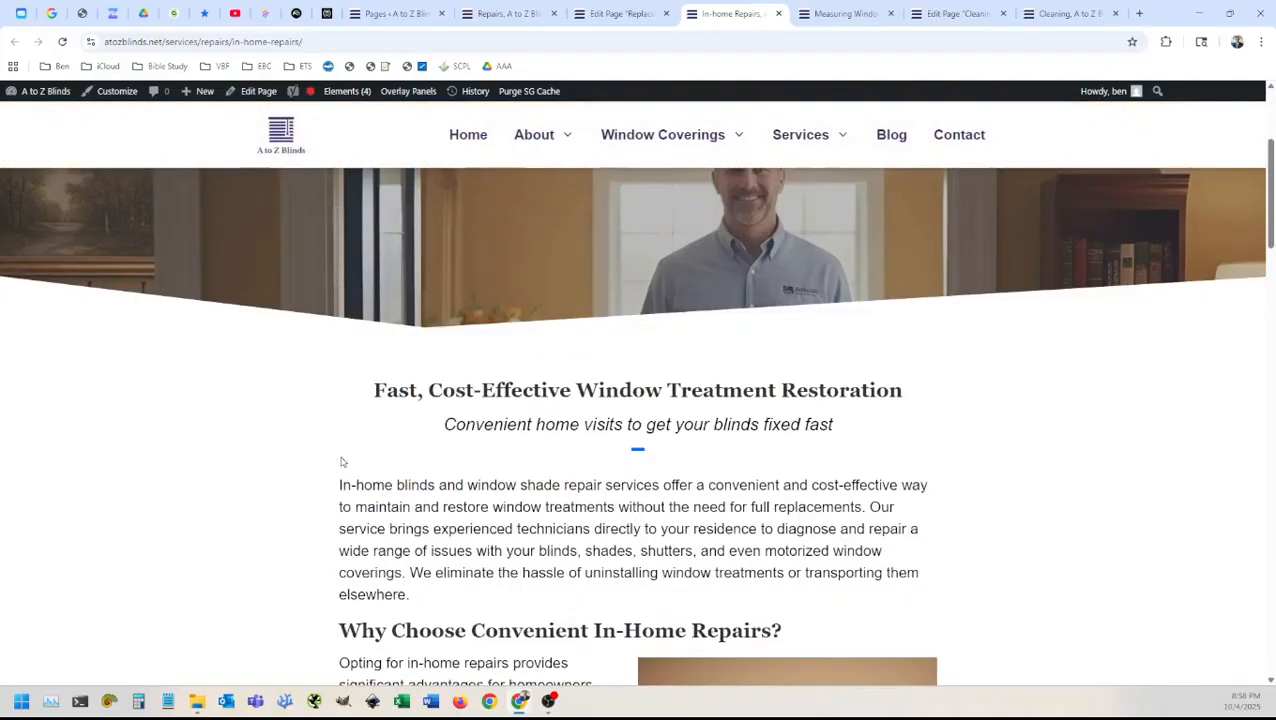
left_click_drag(372, 389, 441, 573)
Step: Examine the repair options comparison table and the "What Our Repair Service Includes" section on the In-home Repairs page
scroll(300, 564, "down", 10)
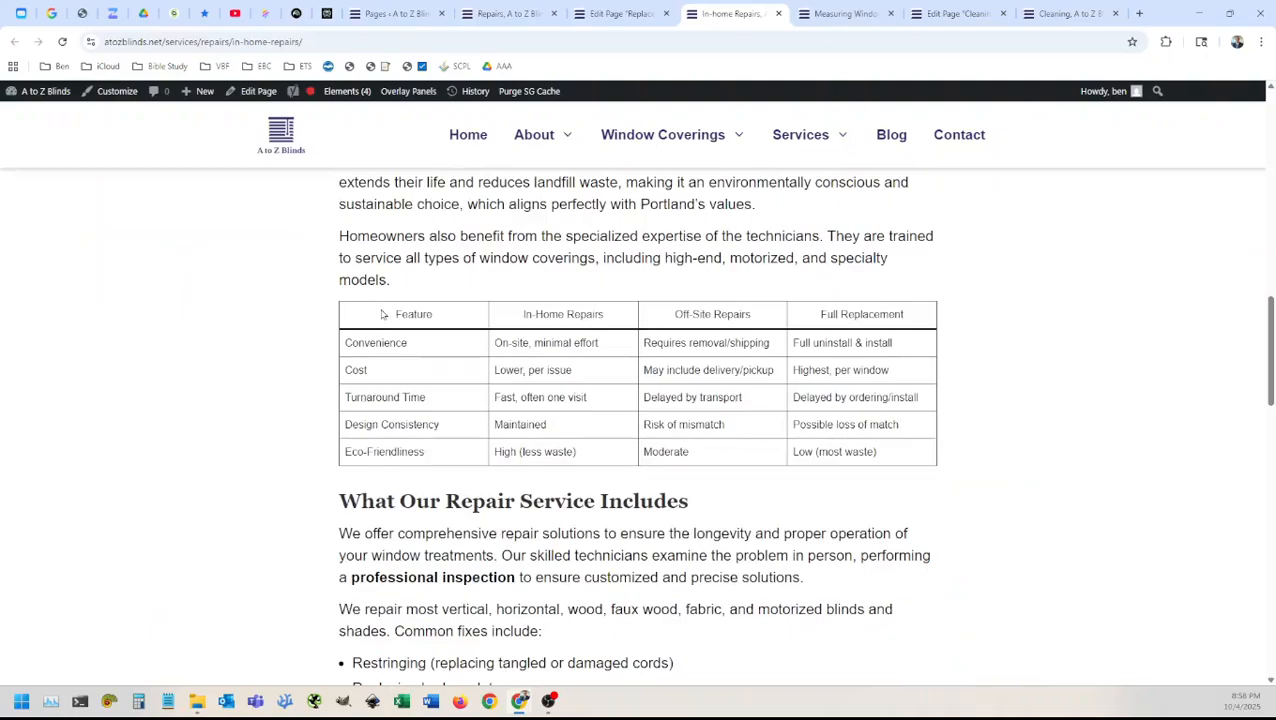
left_click_drag(382, 312, 214, 426)
left_click(196, 441)
scroll(321, 494, "down", 6)
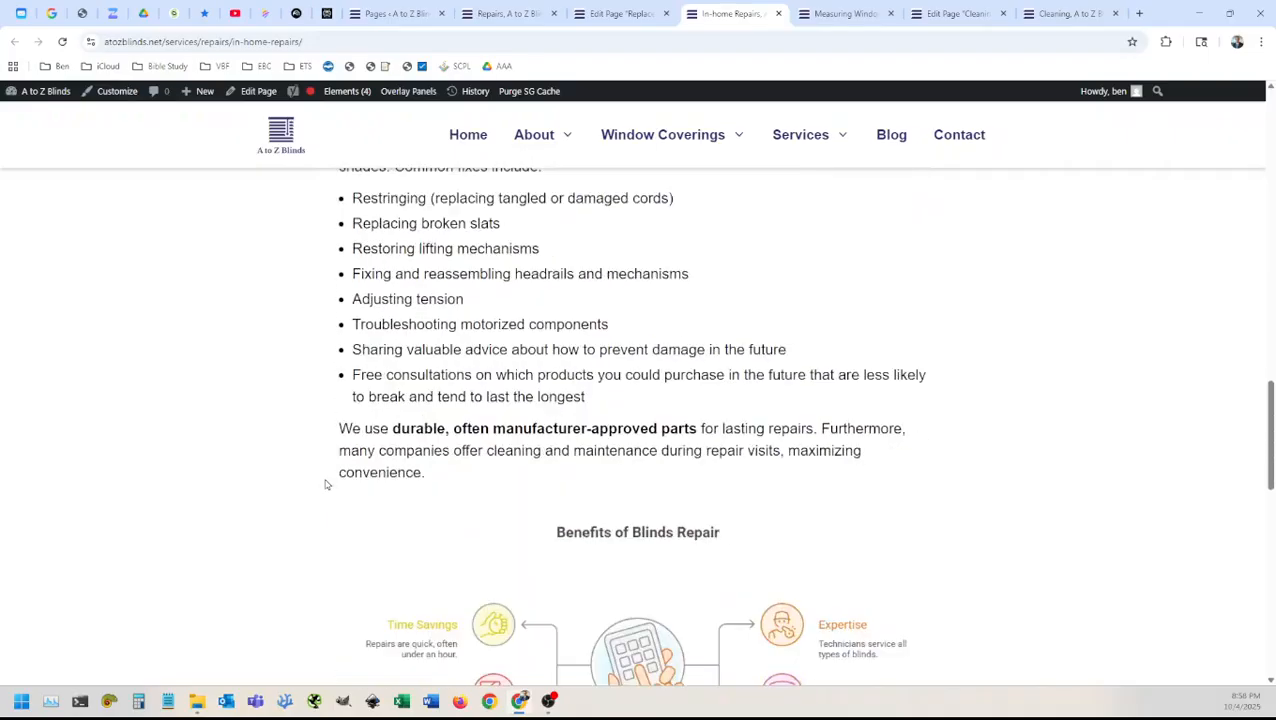
scroll(325, 486, "up", 4)
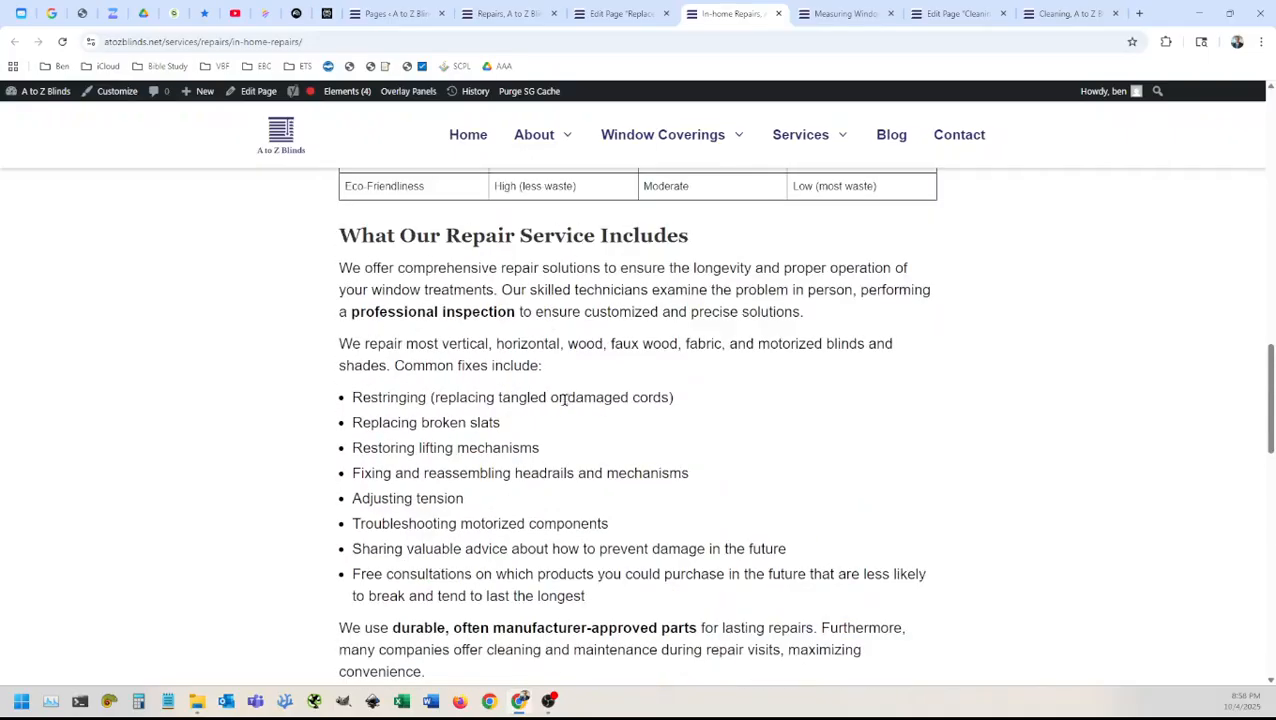
Step: Review the "Benefits of Blinds Repair" graphic, the FAQ and the "Serving the Portland Metro Area" section, and return to the page's start
scroll(258, 592, "down", 5)
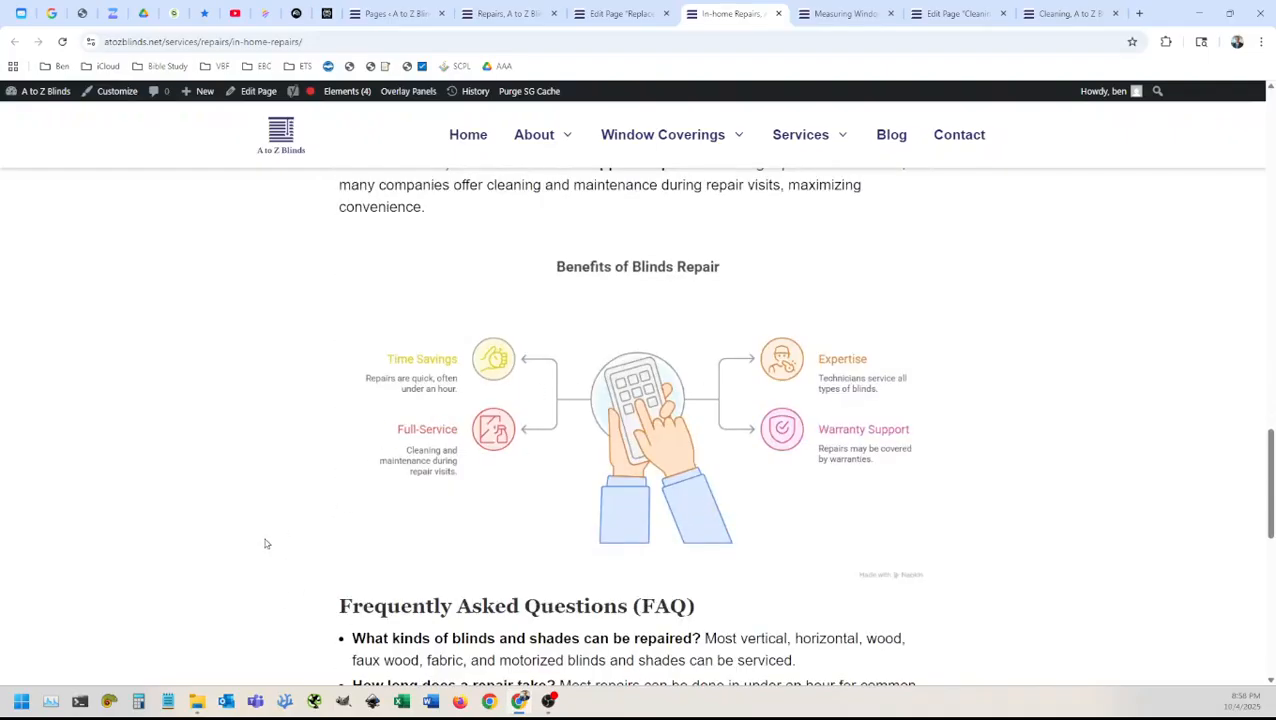
scroll(265, 543, "down", 3)
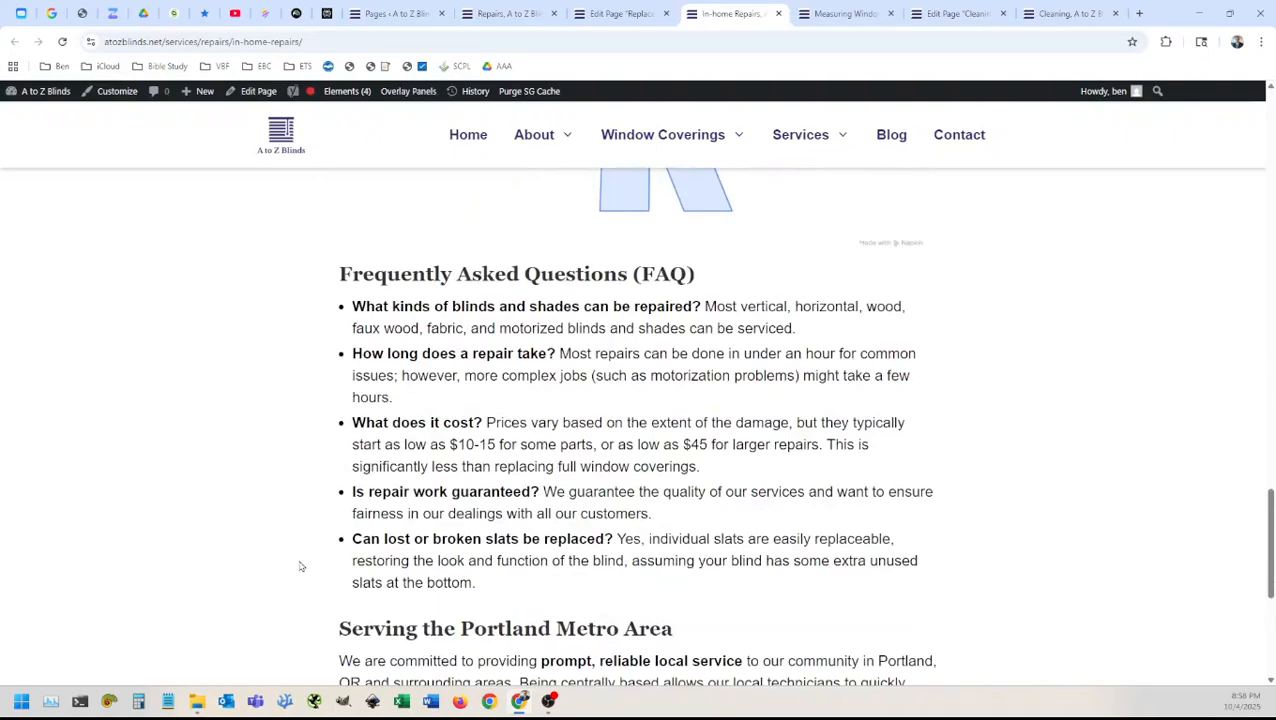
scroll(299, 557, "down", 3)
scroll(300, 555, "up", 5)
scroll(299, 555, "up", 20)
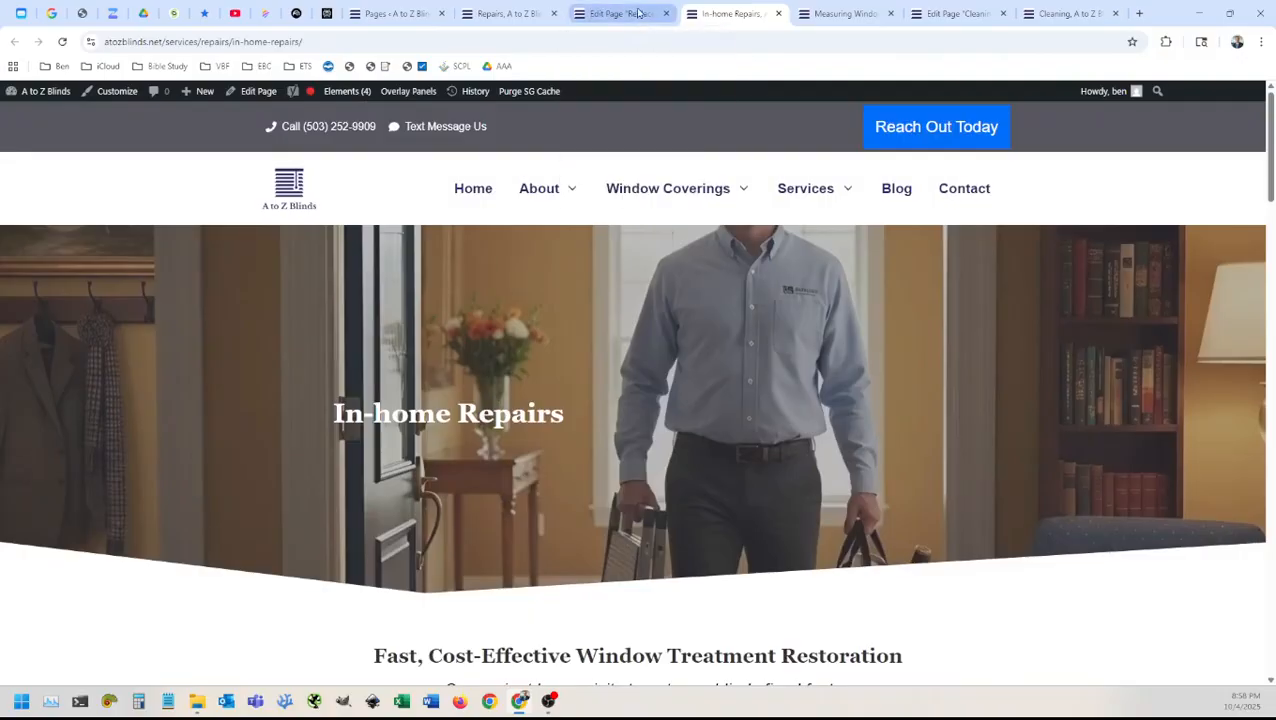
Step: Switch to the Repairs page and review its title, "We Fix Blinds of All Kinds" introduction and In-home Repairs preview, highlighting the title and introduction
left_click(491, 13)
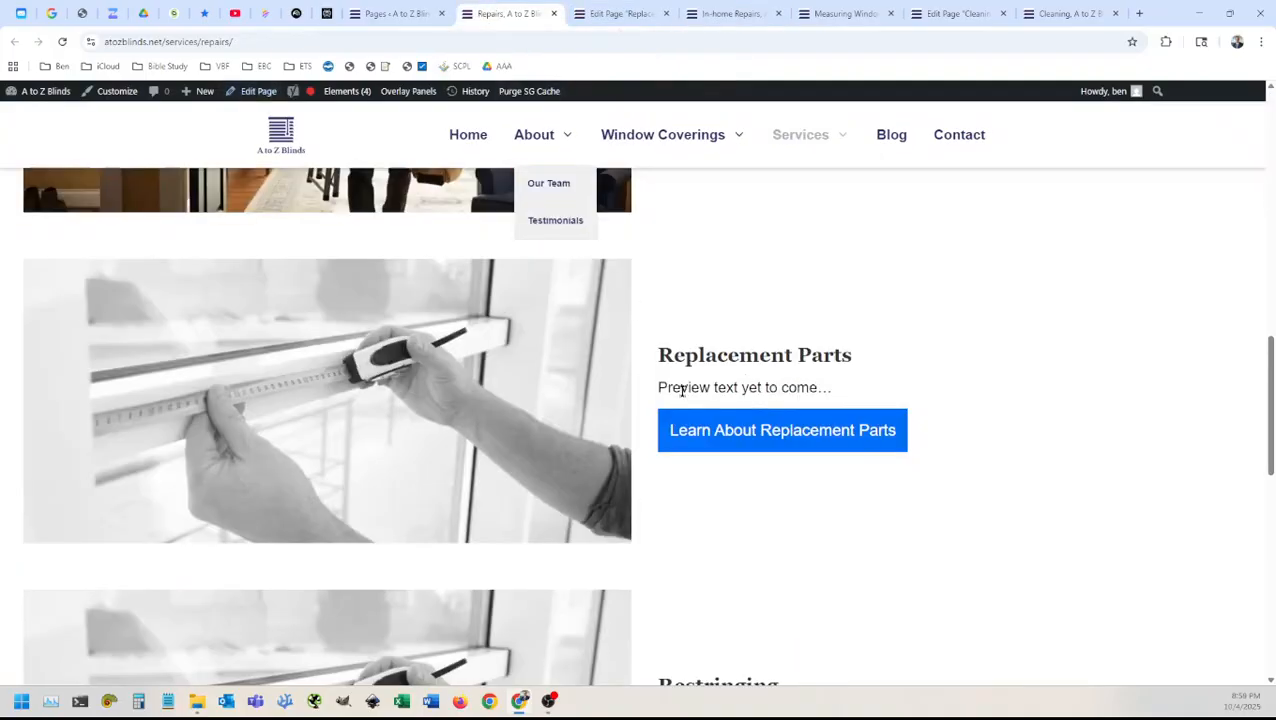
scroll(674, 318, "up", 3)
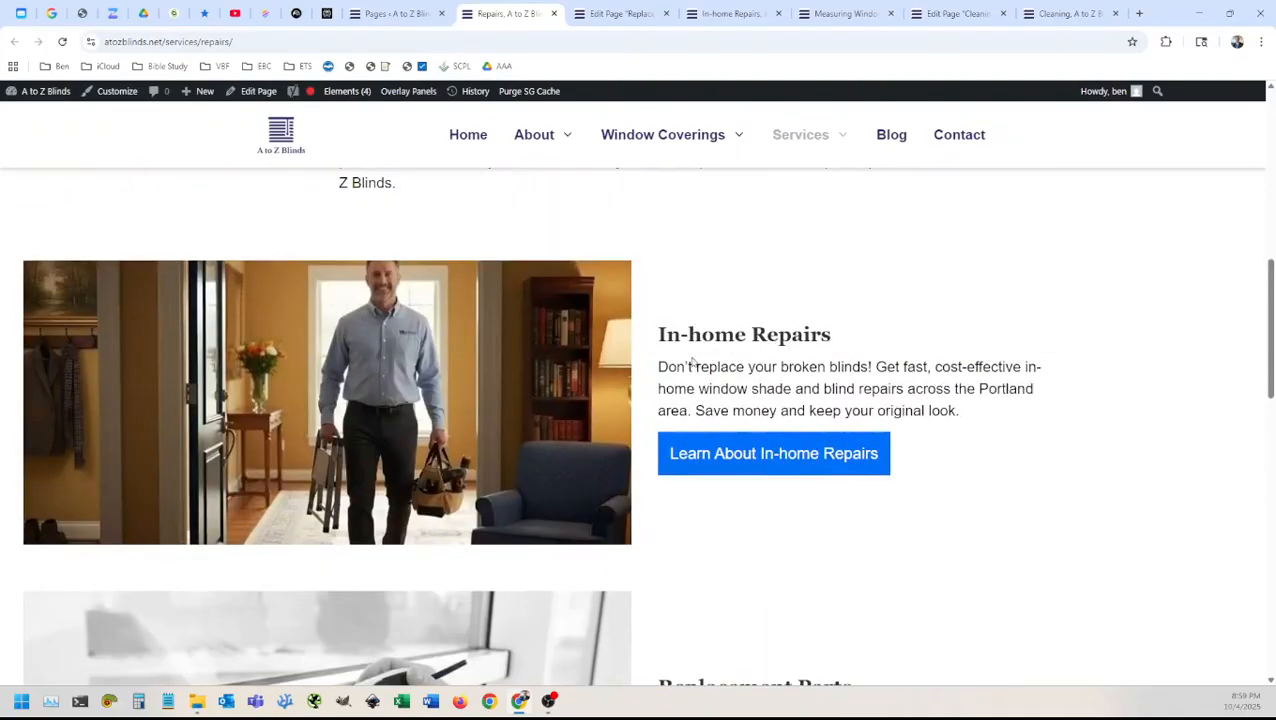
scroll(693, 362, "up", 2)
scroll(676, 356, "down", 3)
scroll(669, 346, "up", 8)
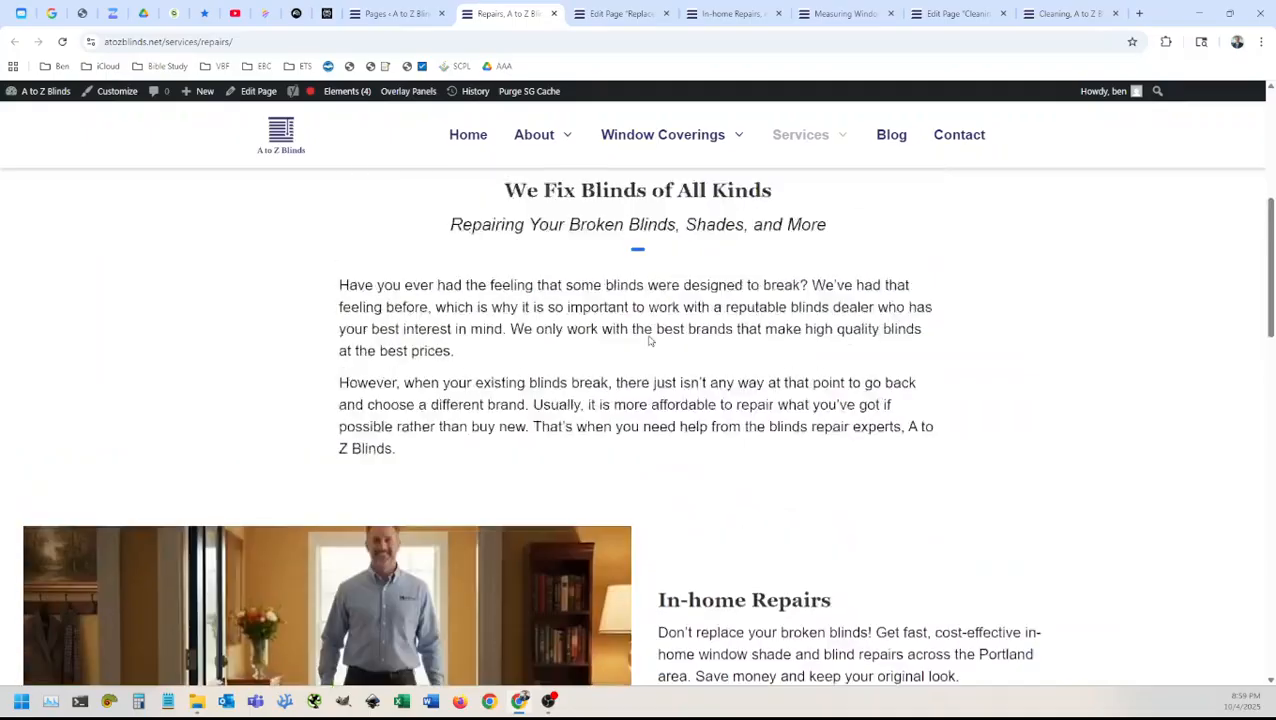
double_click(297, 410)
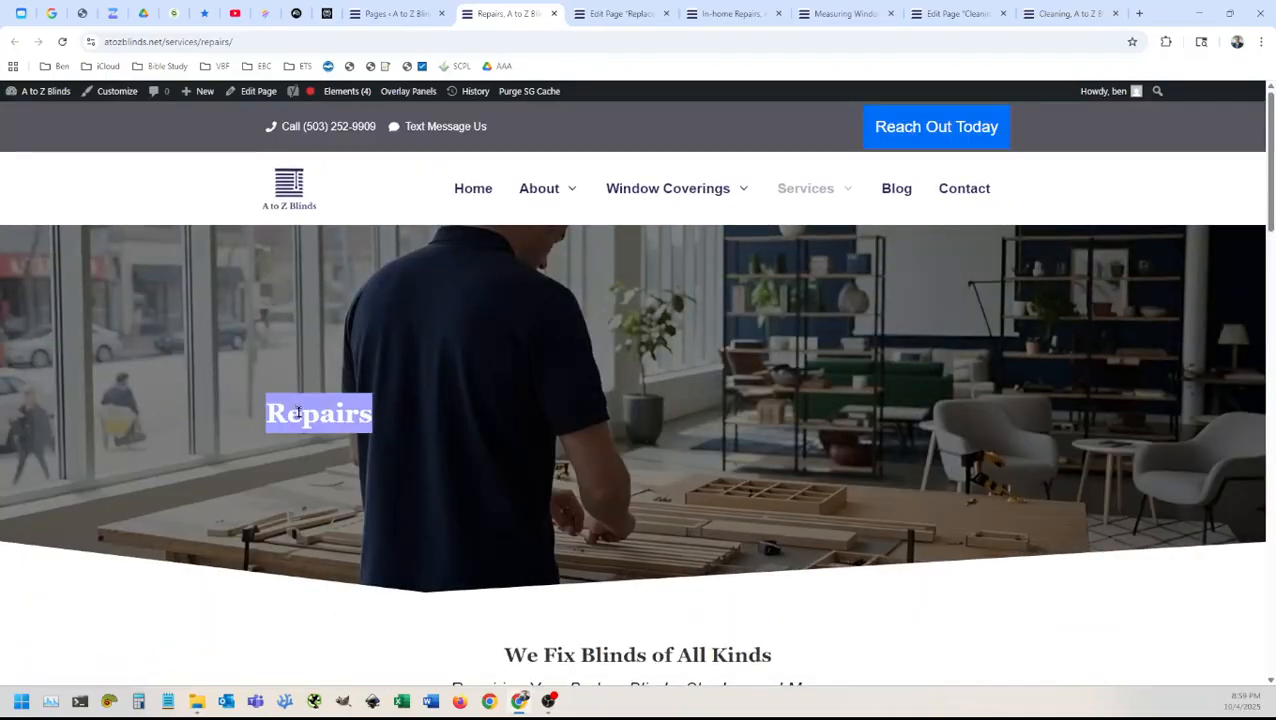
scroll(550, 427, "down", 3)
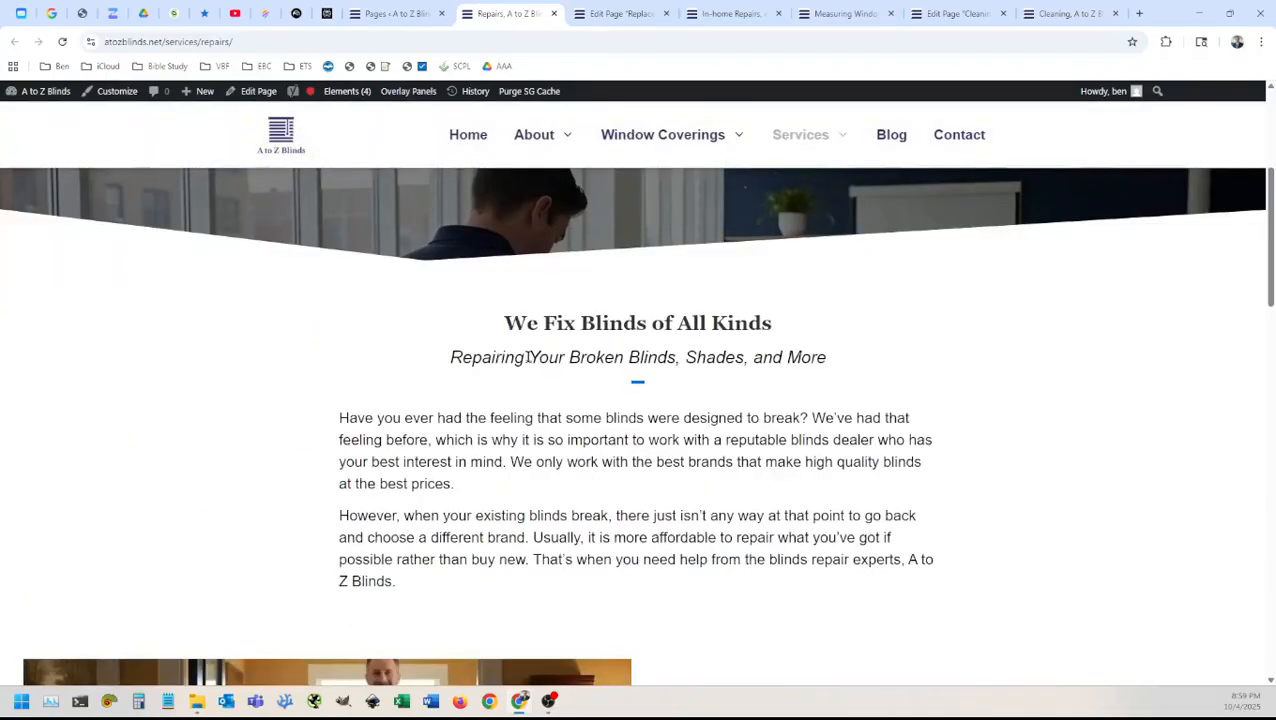
left_click_drag(516, 305, 609, 603)
scroll(612, 570, "down", 4)
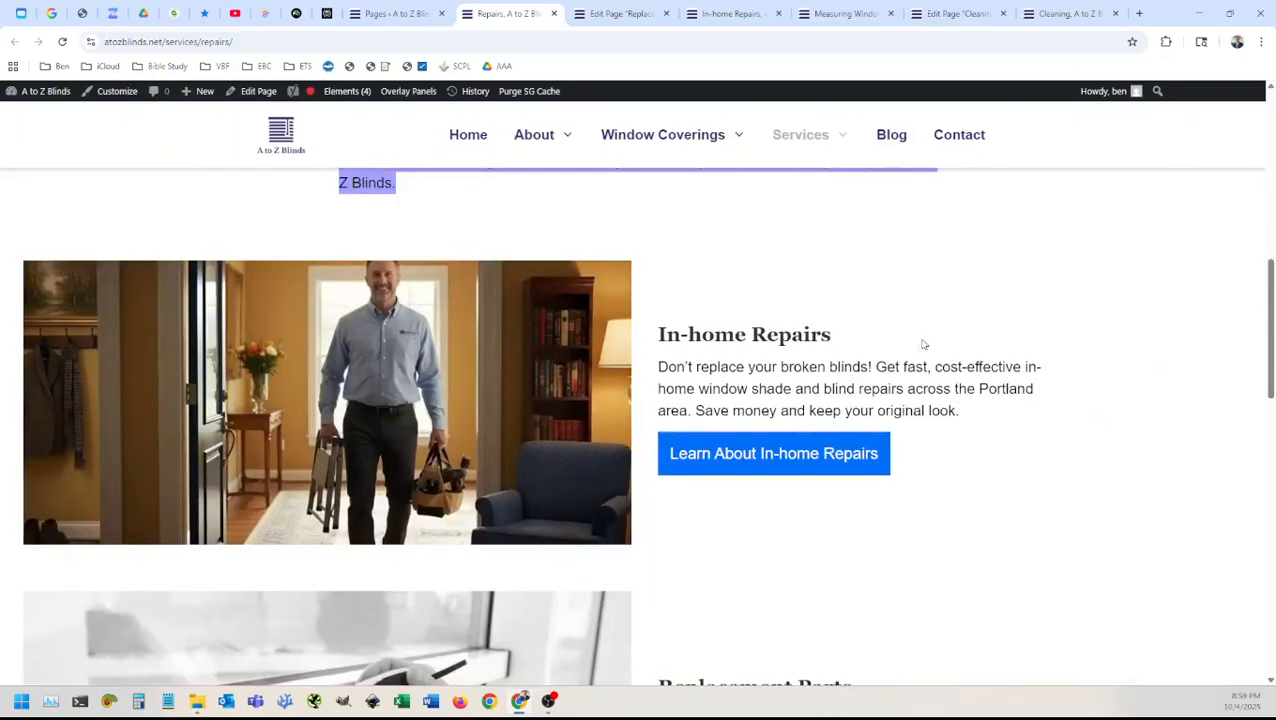
Step: Highlight the Replacement Parts heading on the Repairs page and switch to that page's draft in the editor, highlighting its title
scroll(549, 446, "down", 3)
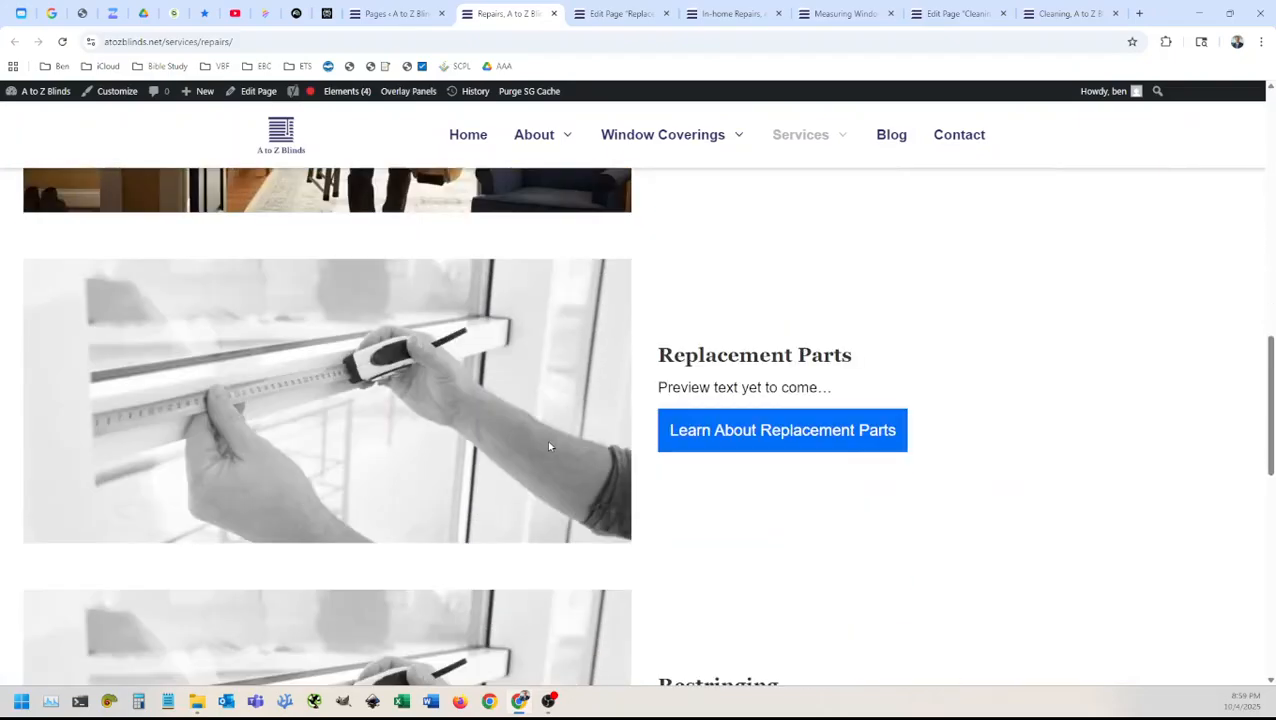
scroll(549, 445, "down", 2)
scroll(654, 409, "up", 3)
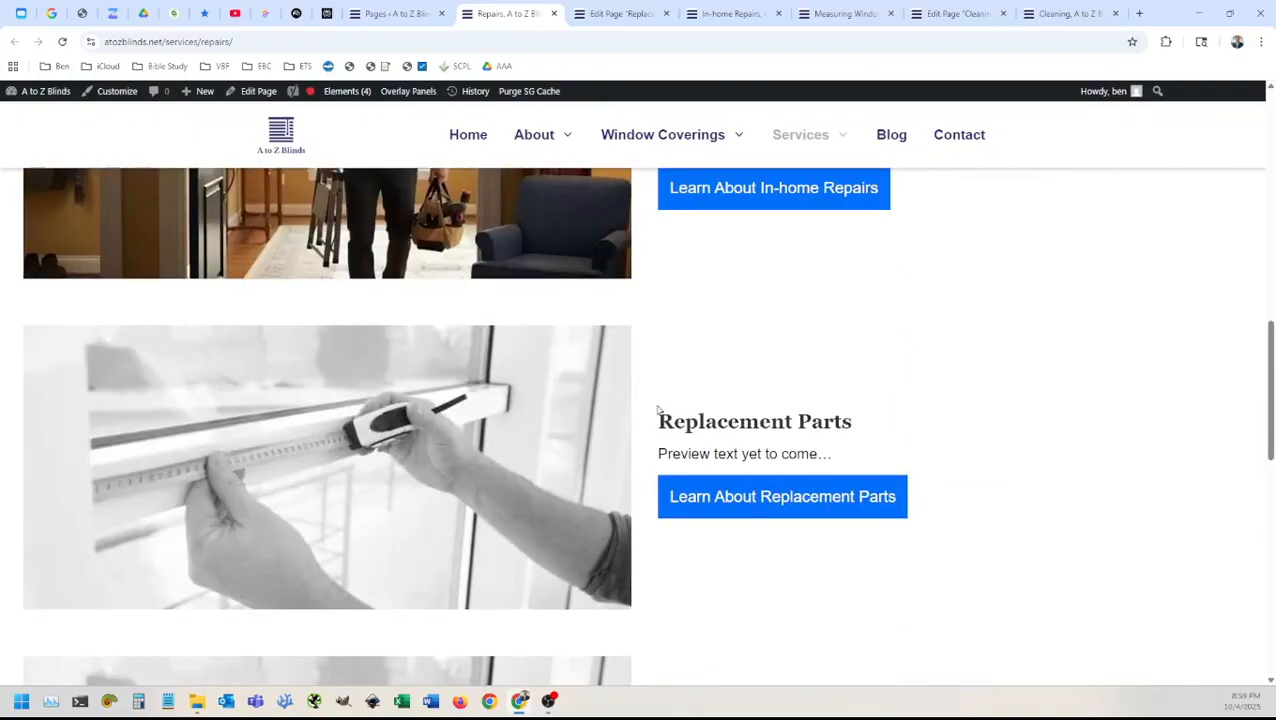
triple_click(707, 422)
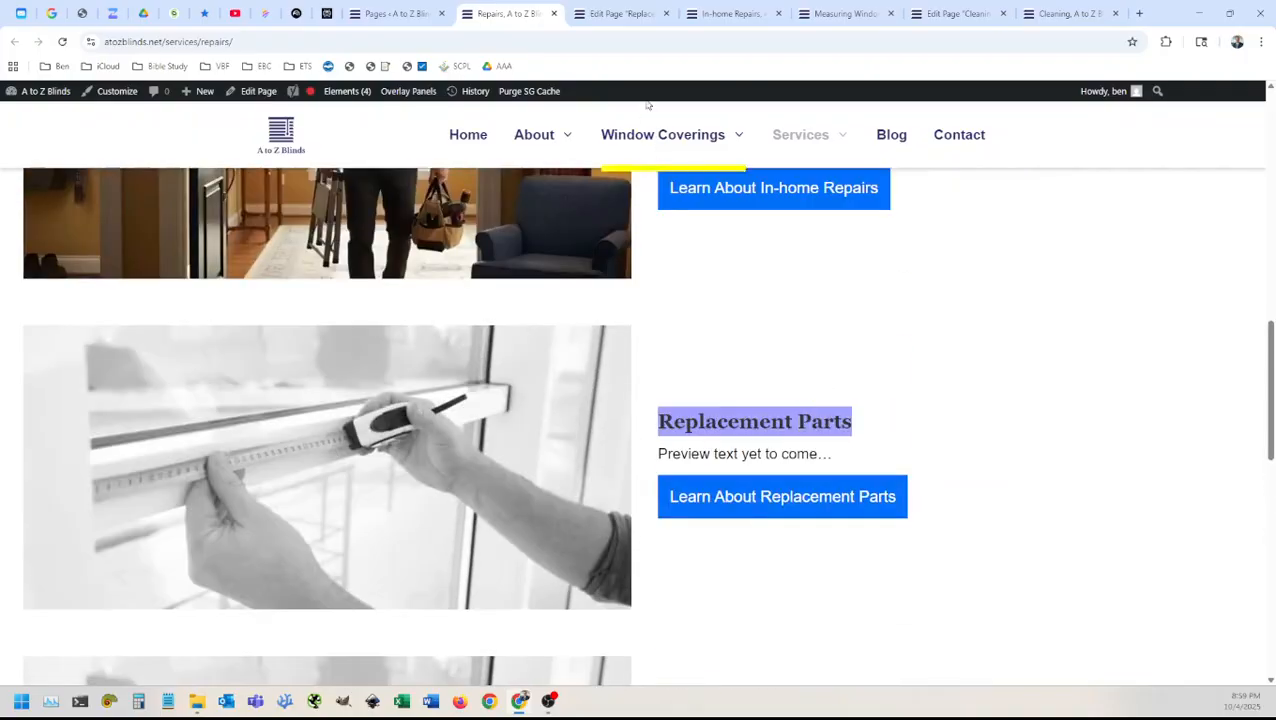
left_click(612, 10)
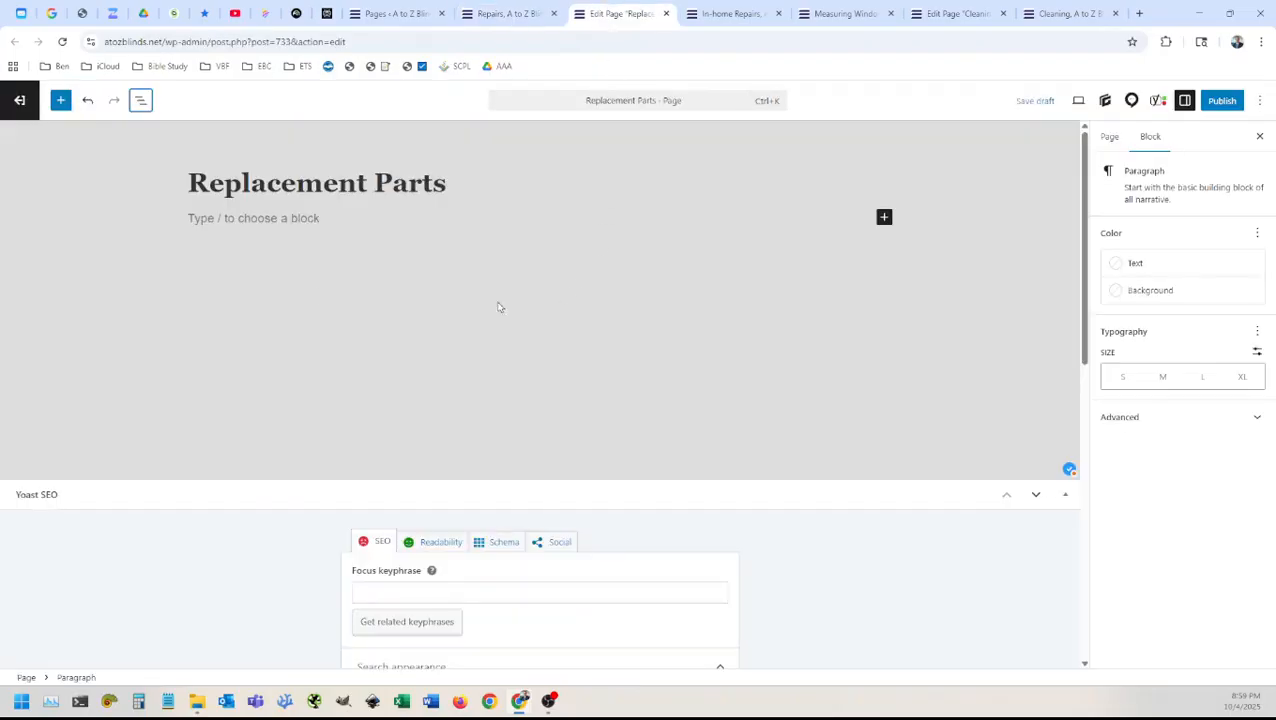
left_click_drag(178, 178, 460, 180)
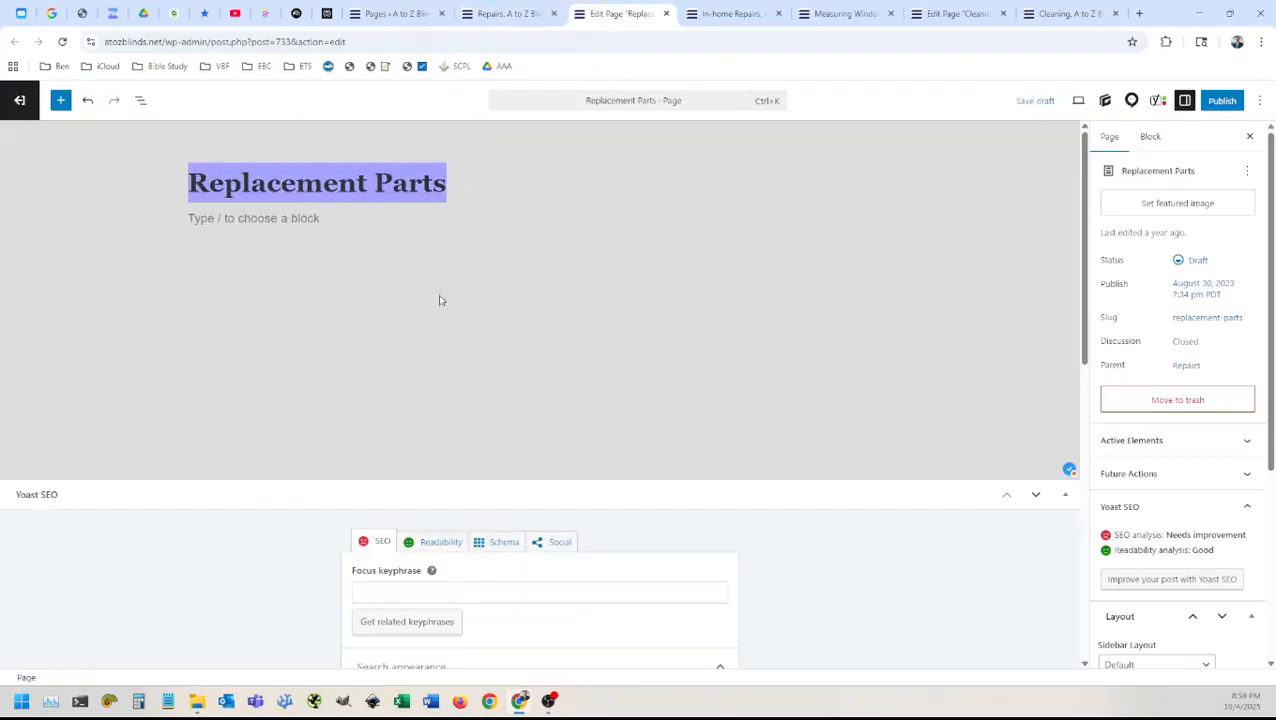
Step: Look over the draft pages under Repairs in the site's page list and return to the Replacement Parts draft
left_click(395, 13)
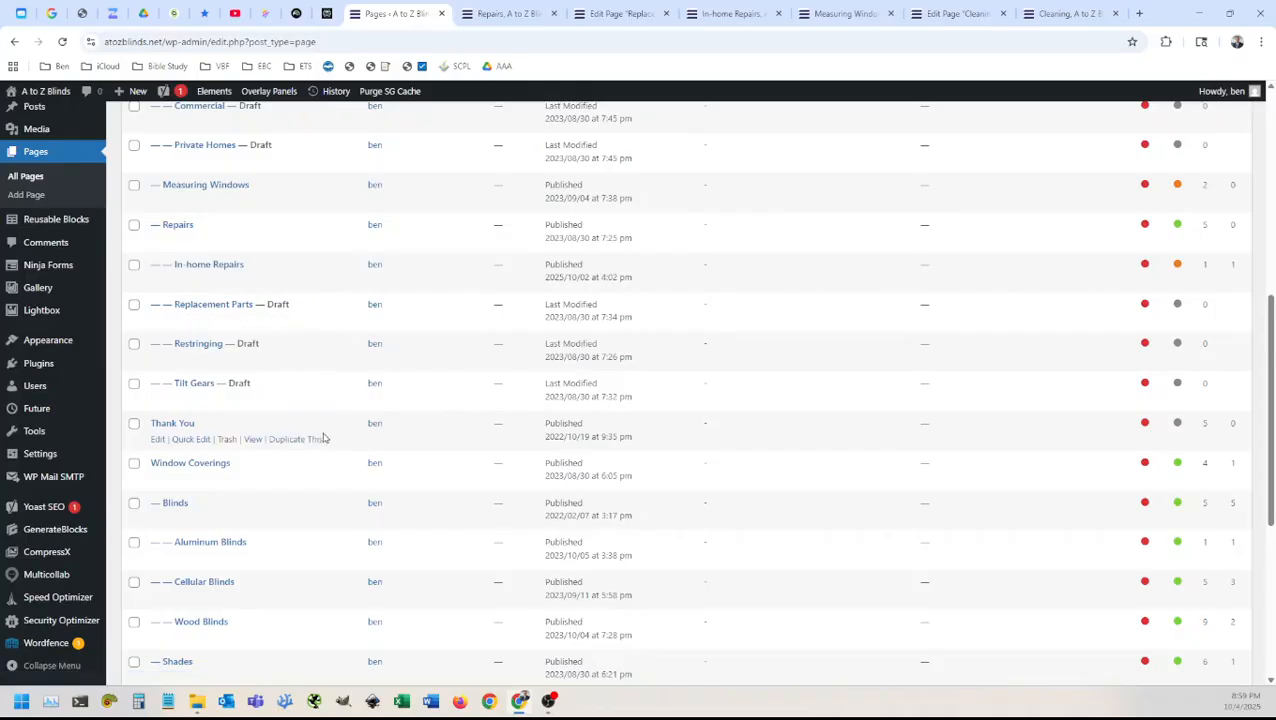
scroll(313, 375, "up", 1)
scroll(310, 339, "up", 1)
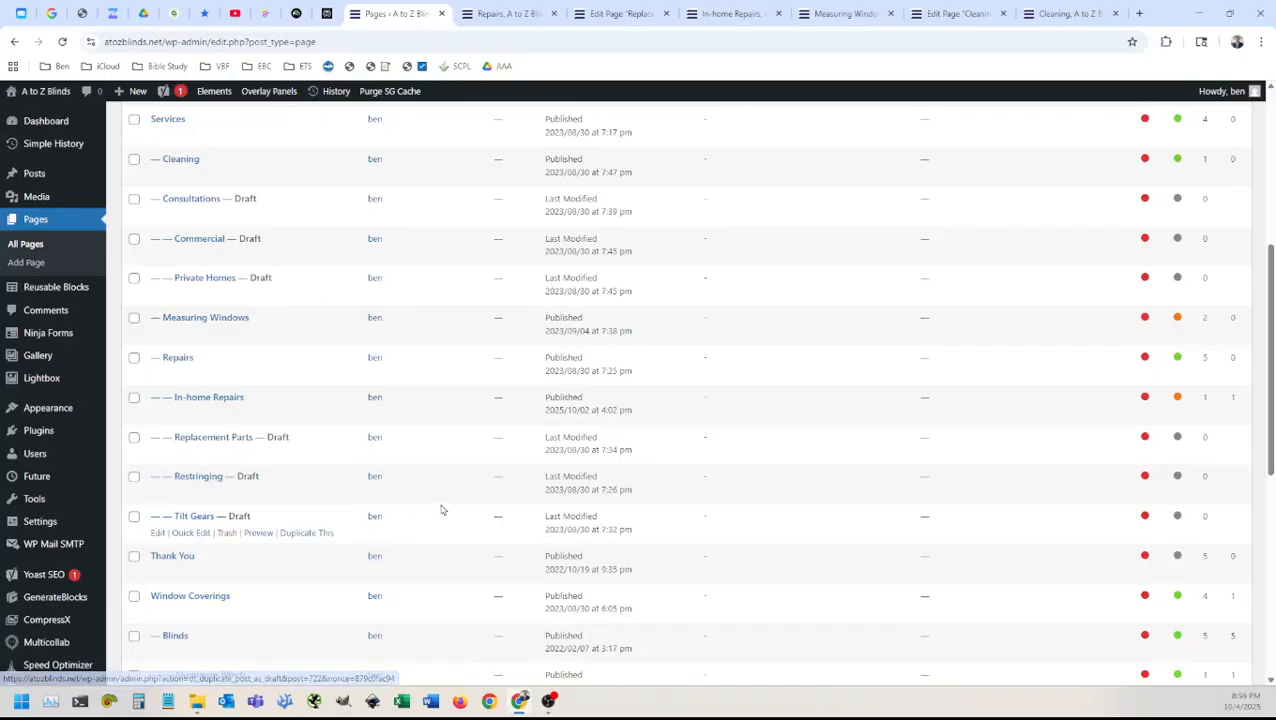
left_click(617, 9)
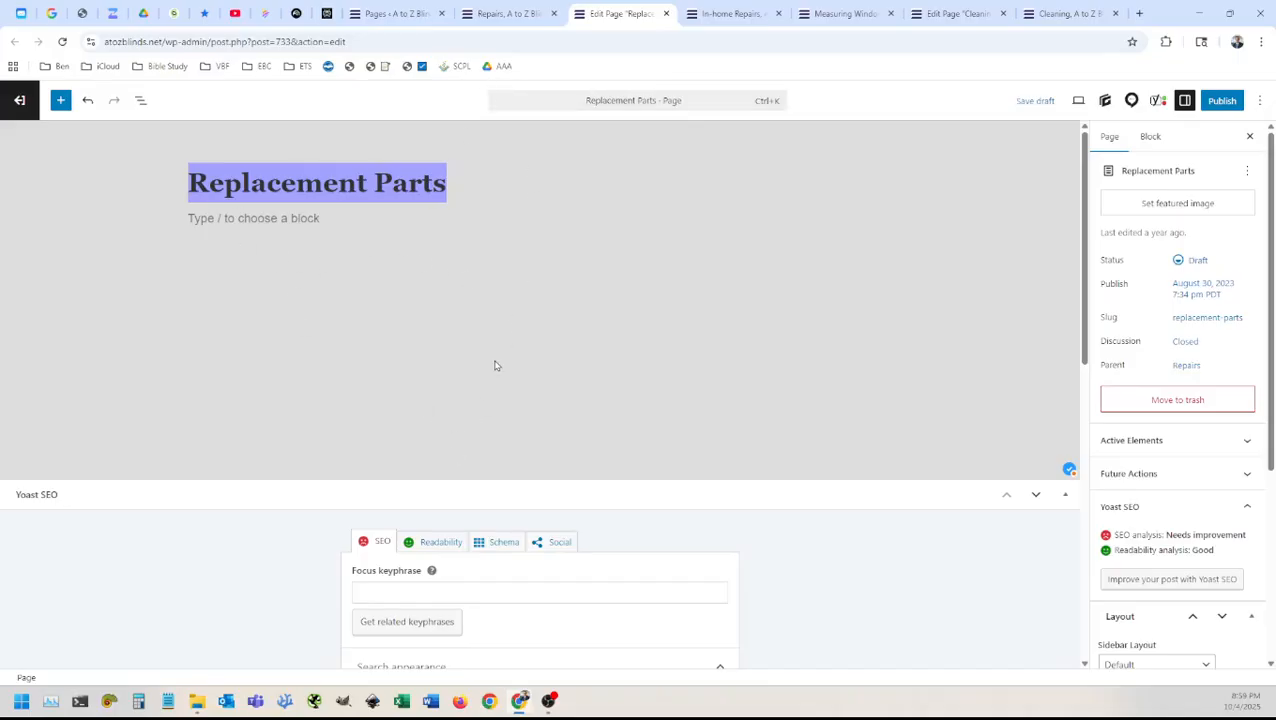
Step: Switch to the In-home Repairs page, highlight its content from the hero downward, and clear the selection
left_click(722, 13)
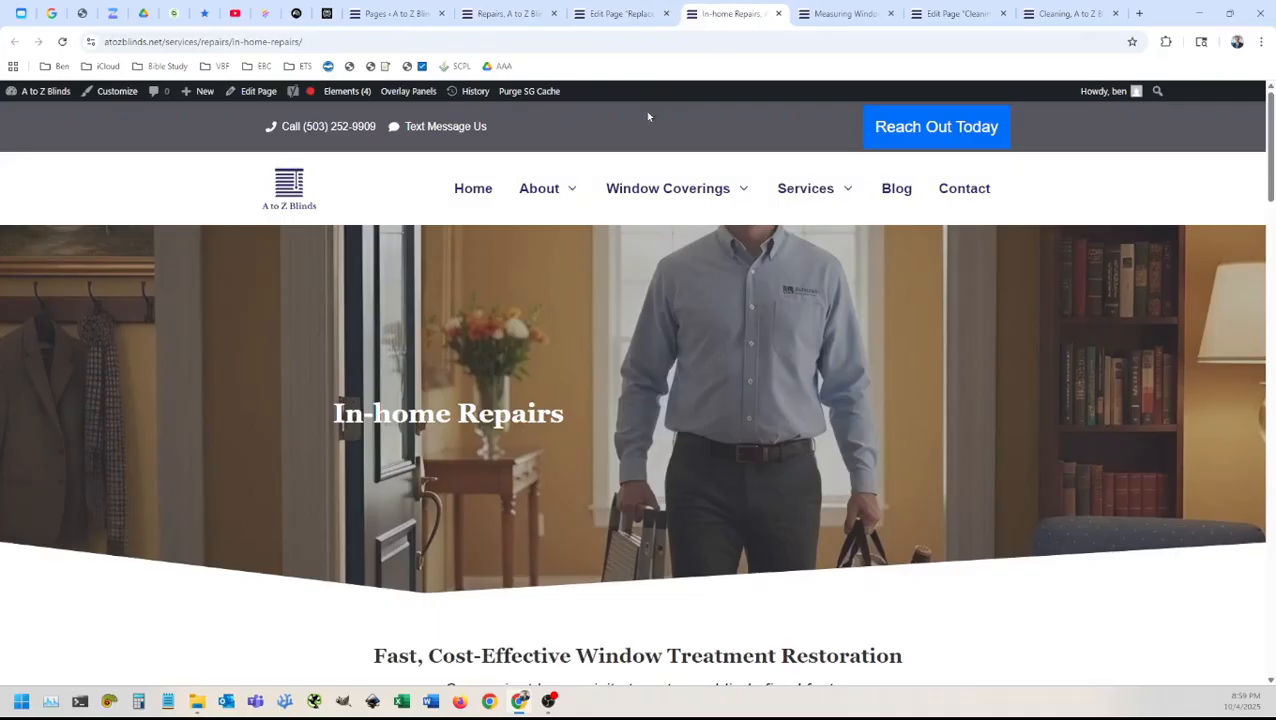
left_click_drag(169, 243, 1040, 713)
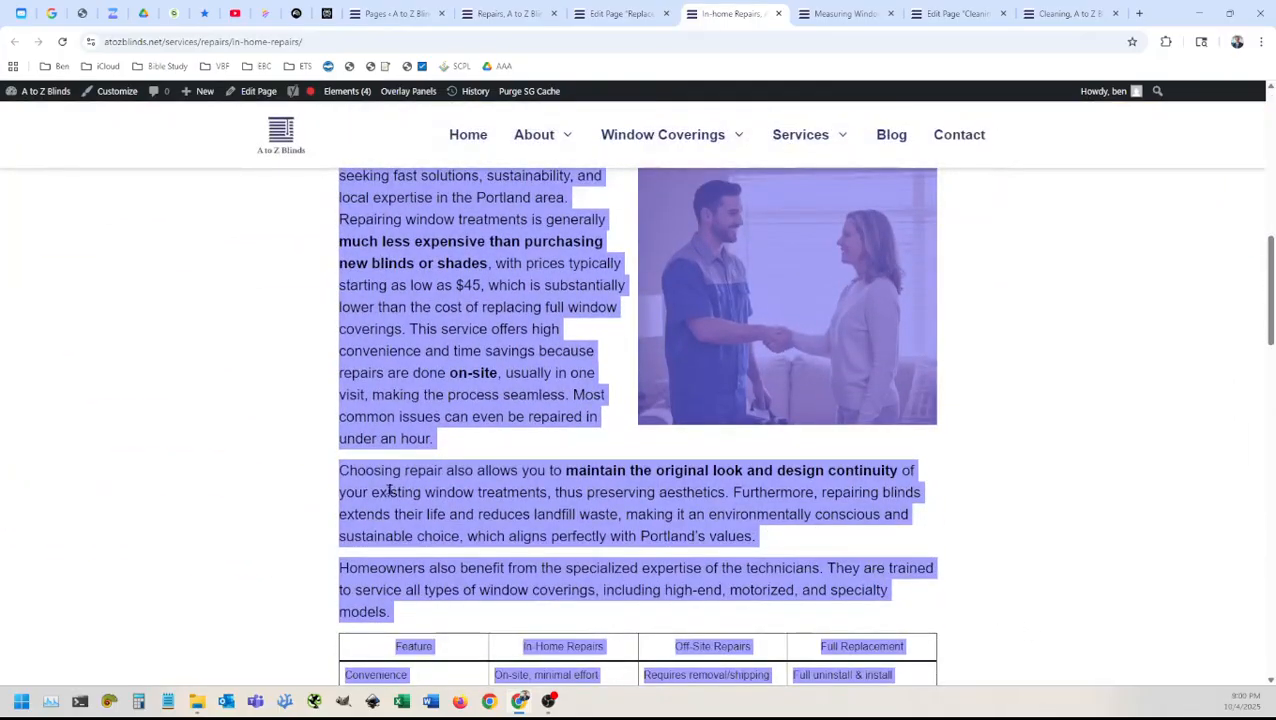
scroll(375, 492, "up", 6)
scroll(337, 499, "up", 2)
left_click(320, 392)
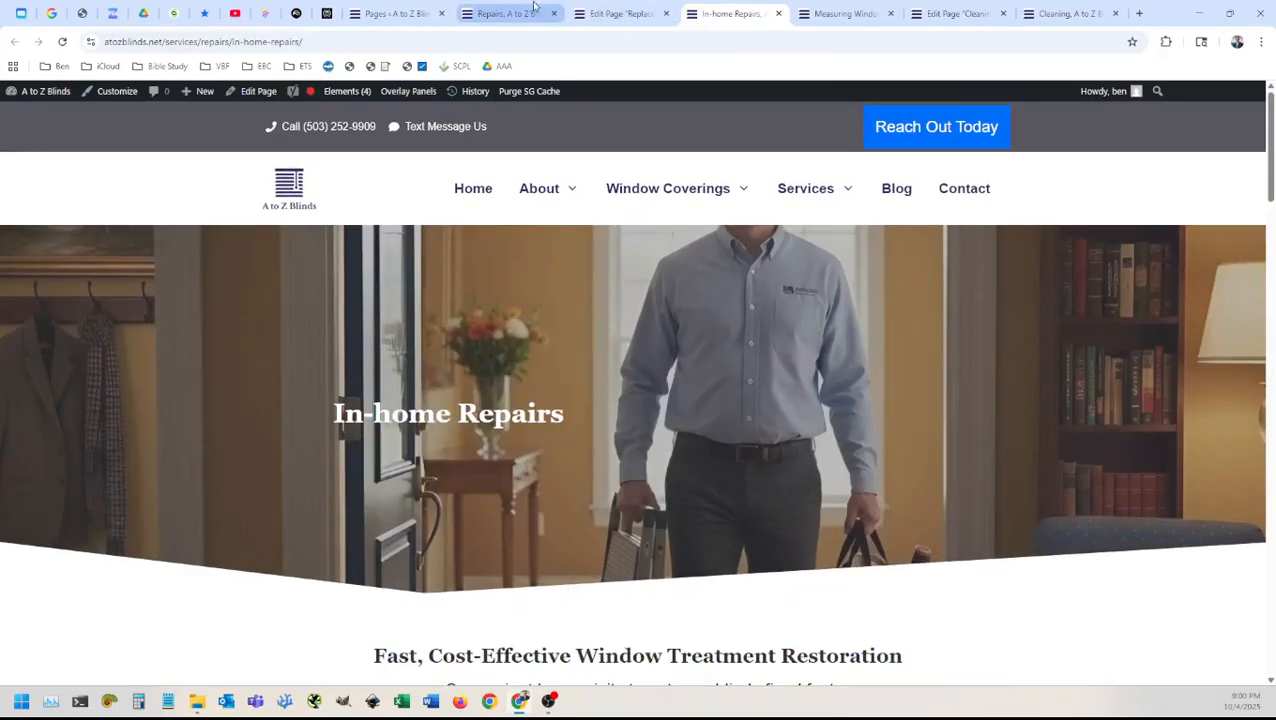
Step: Check the Replacement Parts, Restringing and Tilt Gears drafts in the page list and switch back to the Replacement Parts editor
left_click(412, 10)
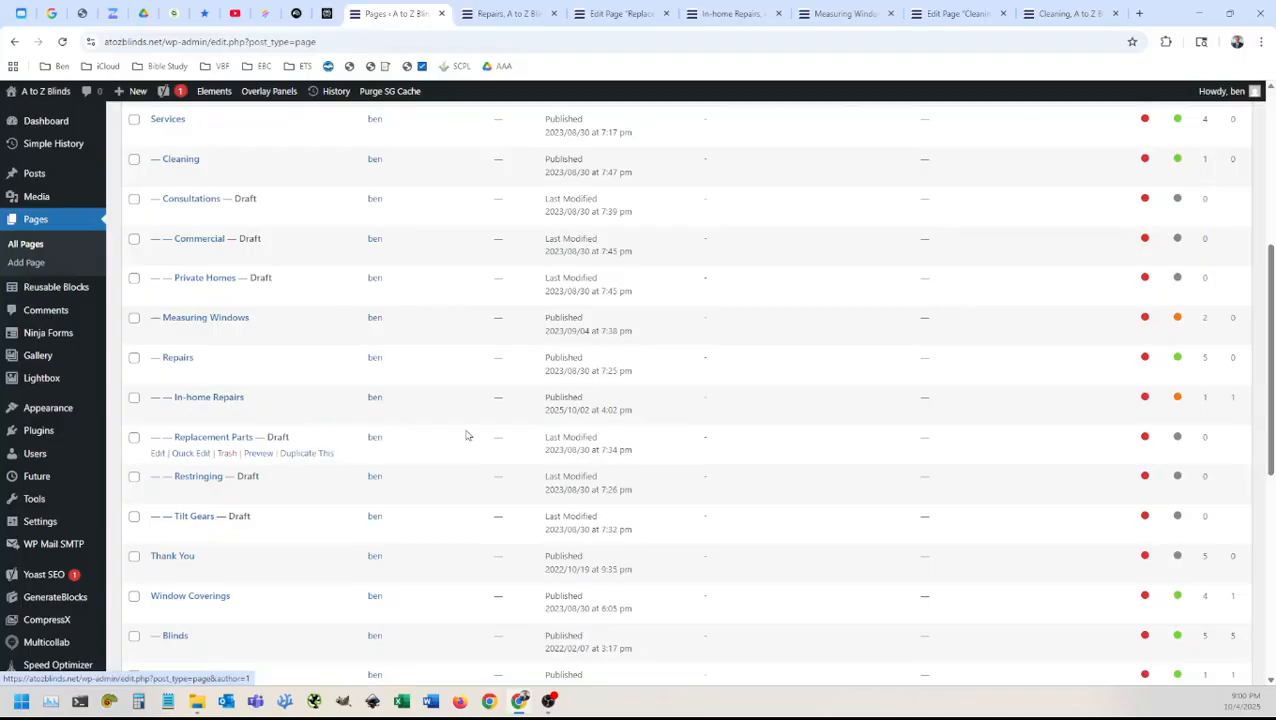
left_click(200, 477)
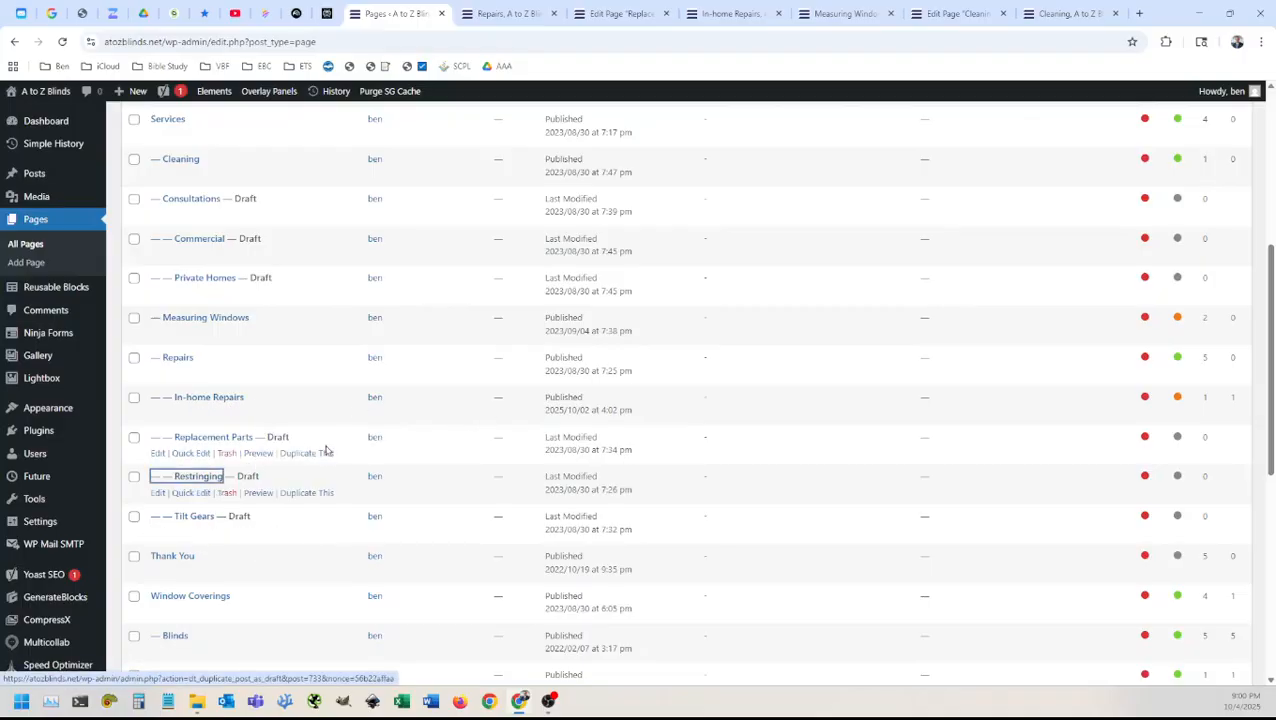
left_click(453, 469)
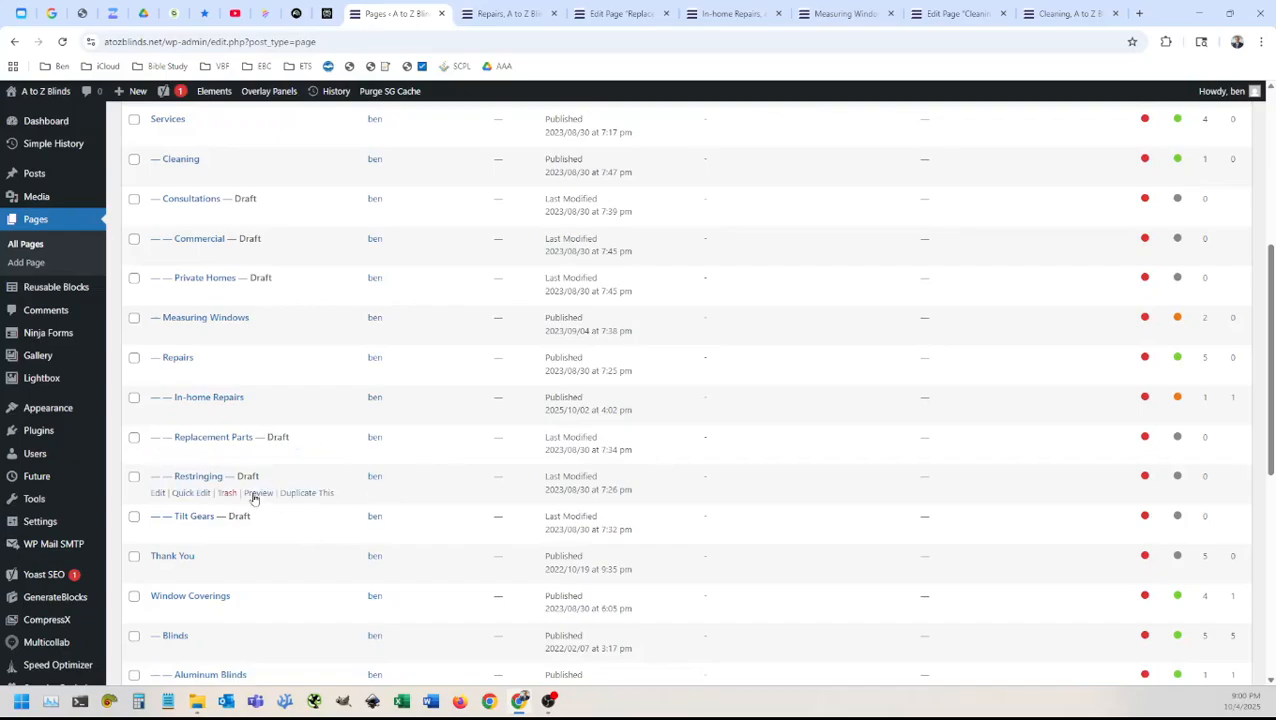
left_click(613, 13)
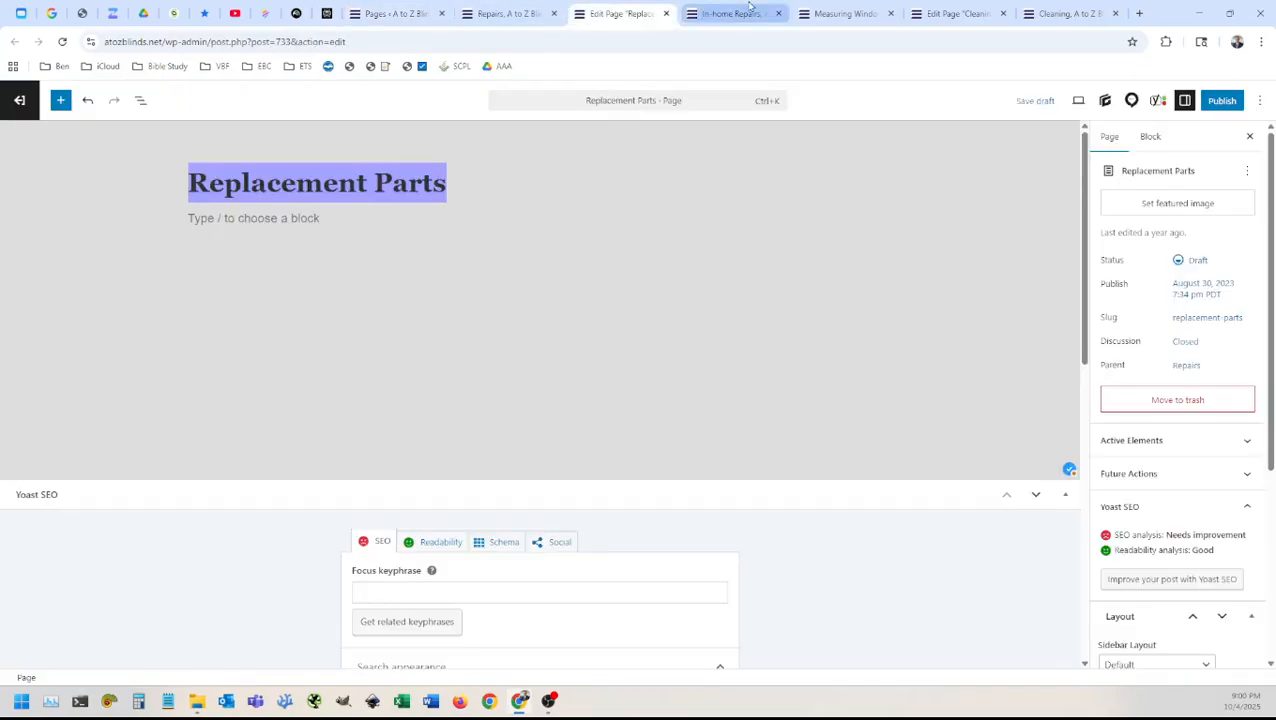
Step: Open the In-home Repairs page for editing in a new tab and place that tab directly after the Replacement Parts editor tab
left_click(752, 10)
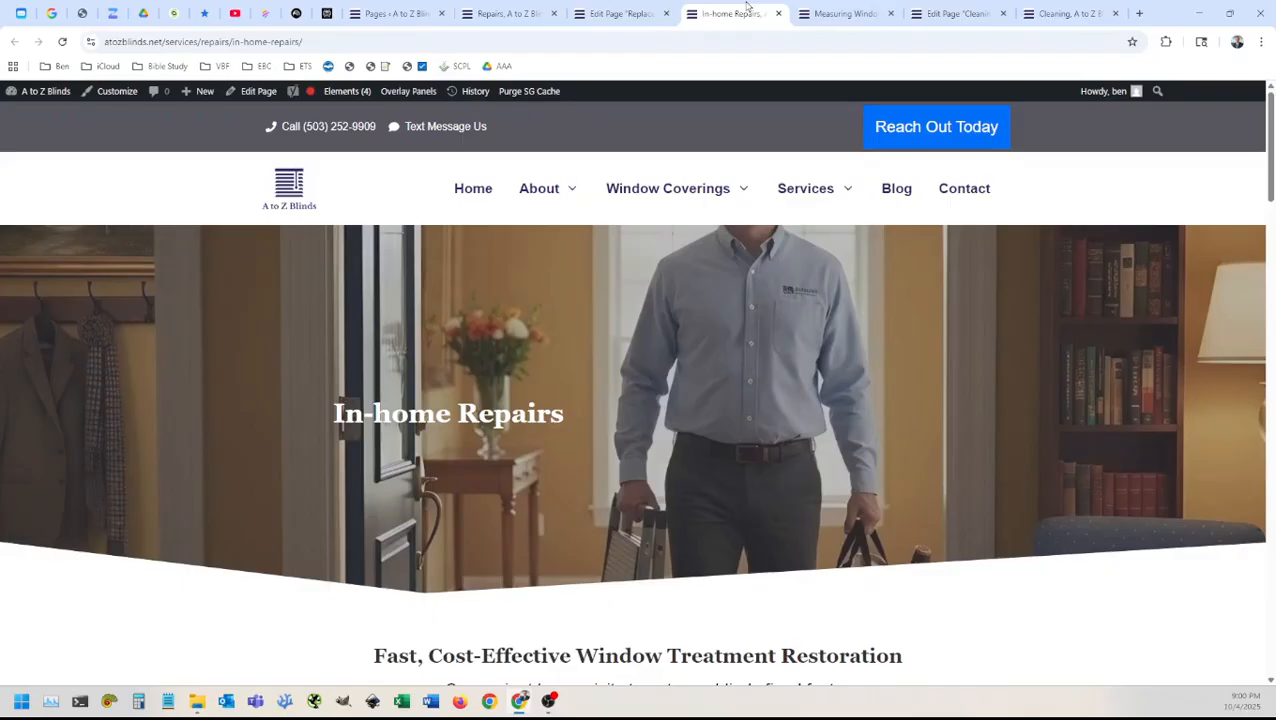
middle_click(255, 92)
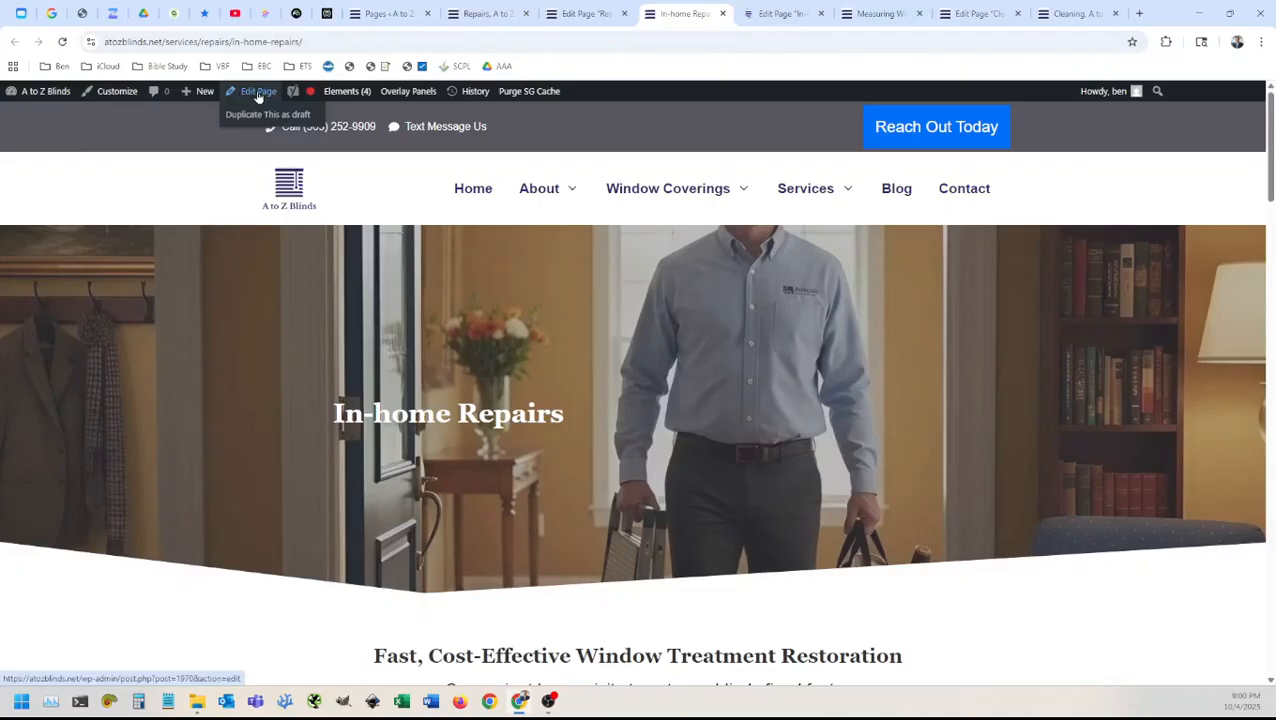
left_click(783, 12)
left_click_drag(785, 8, 690, 10)
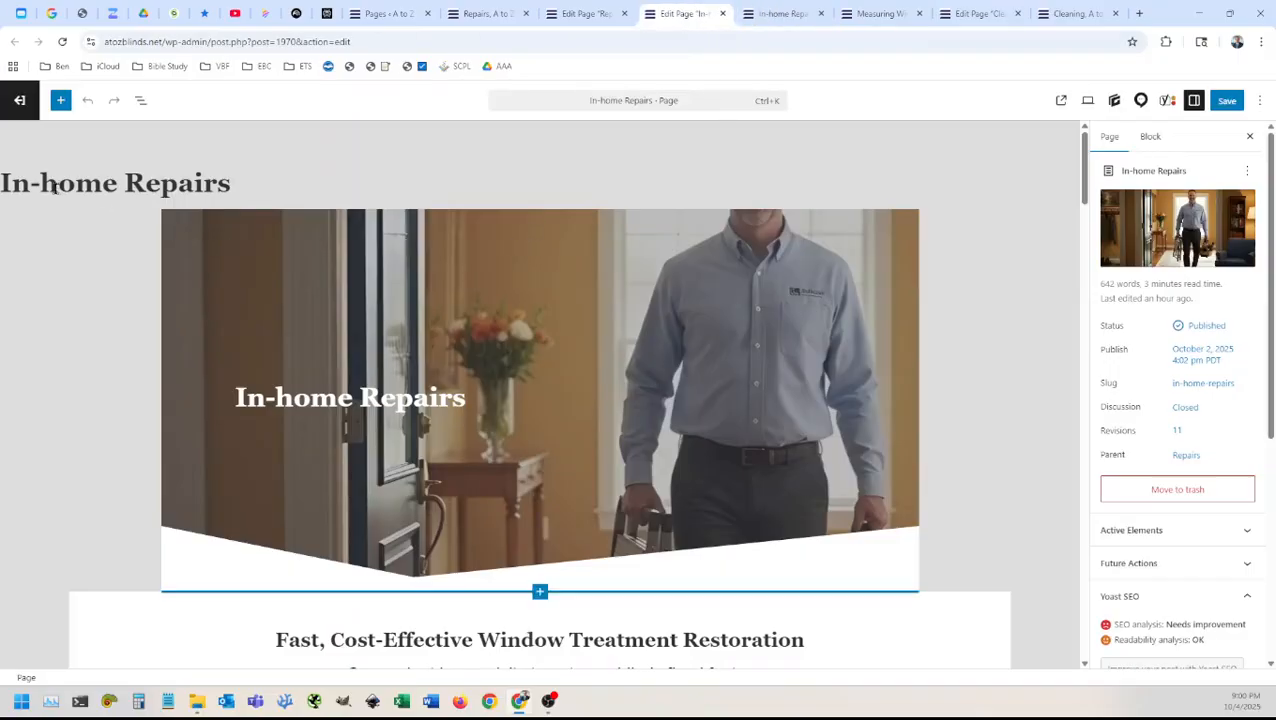
scroll(348, 497, "down", 4)
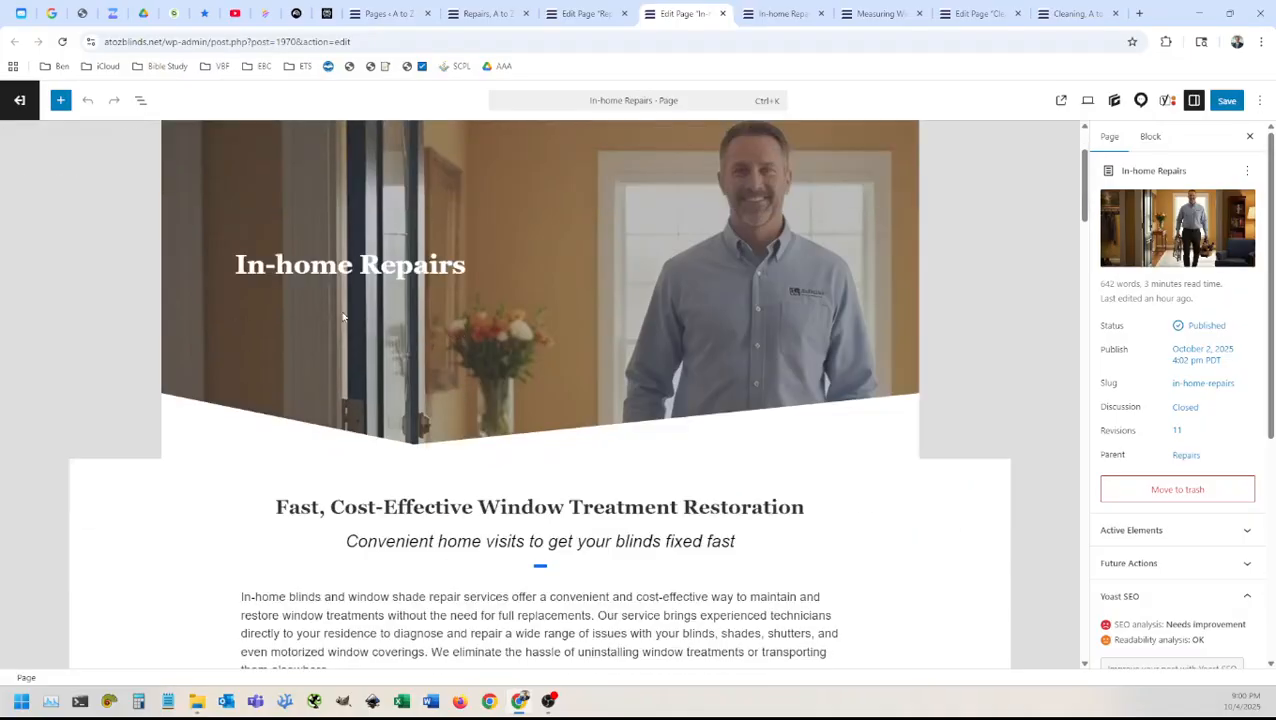
Step: Copy all three top-level blocks of the In-home Repairs page: the hero container, the intro container and CTA - BOFU
scroll(342, 313, "down", 1)
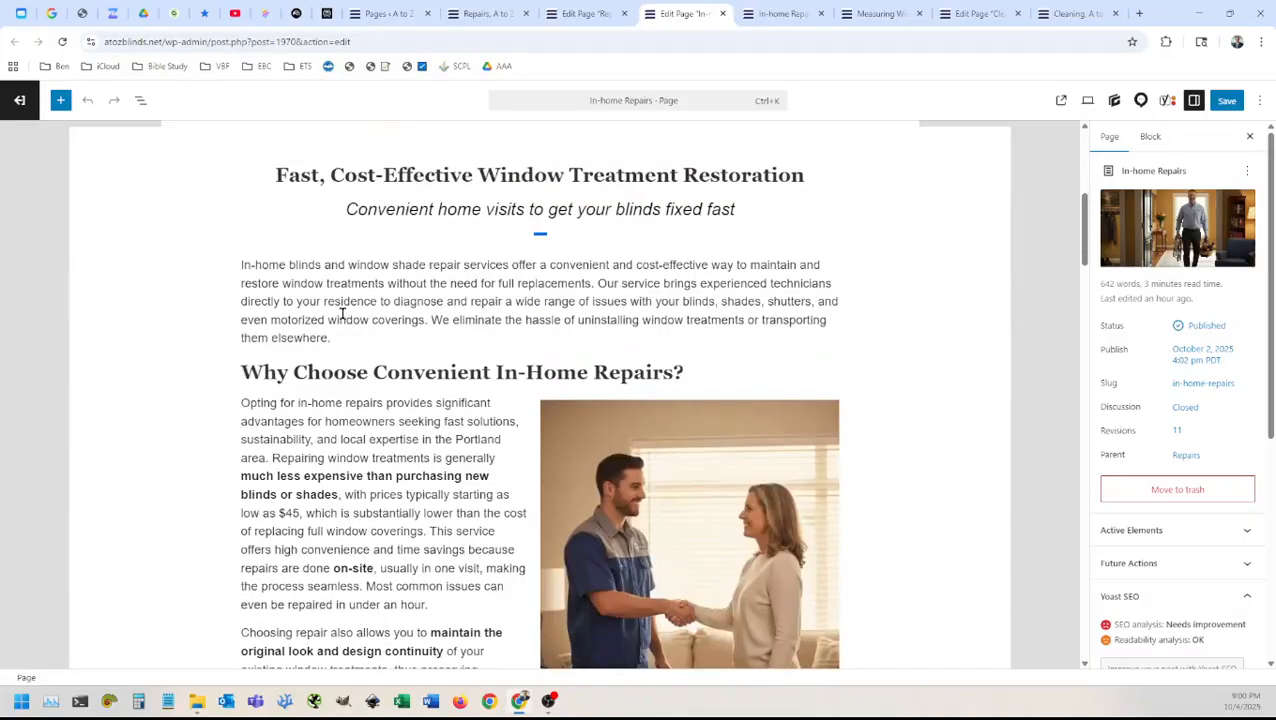
scroll(342, 313, "up", 1)
scroll(343, 318, "down", 3)
scroll(343, 318, "down", 7)
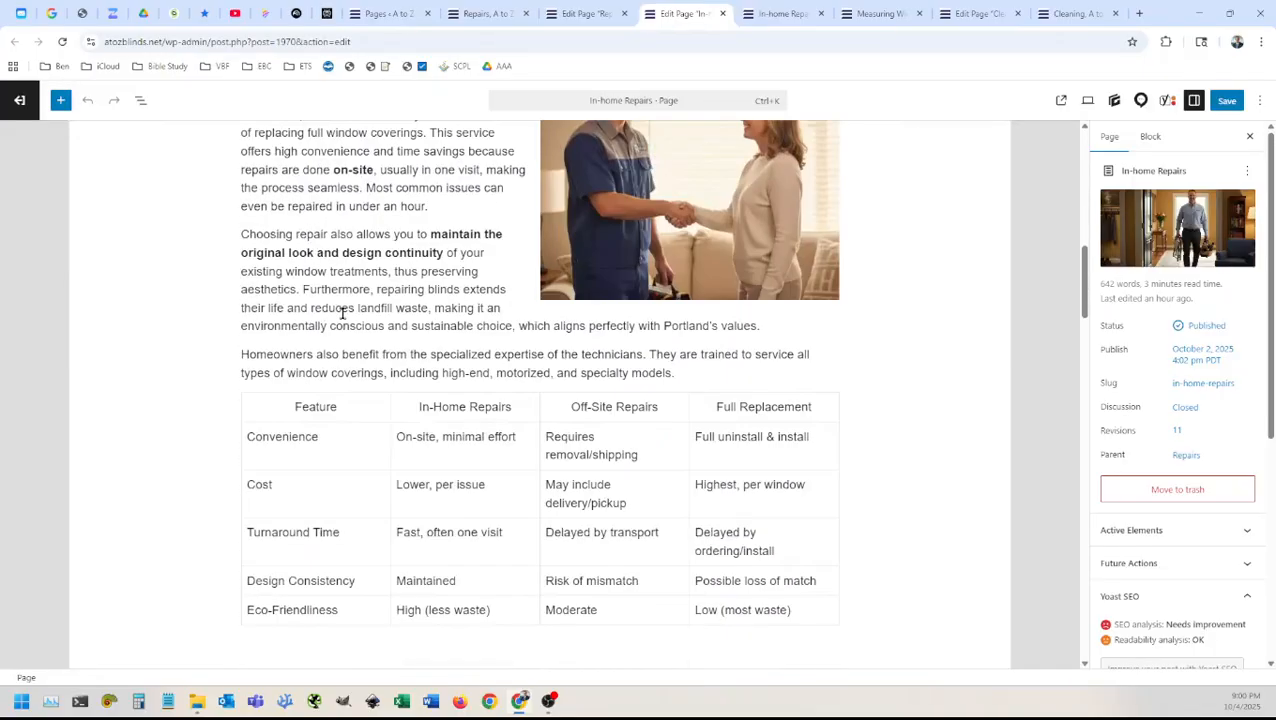
scroll(319, 356, "down", 8)
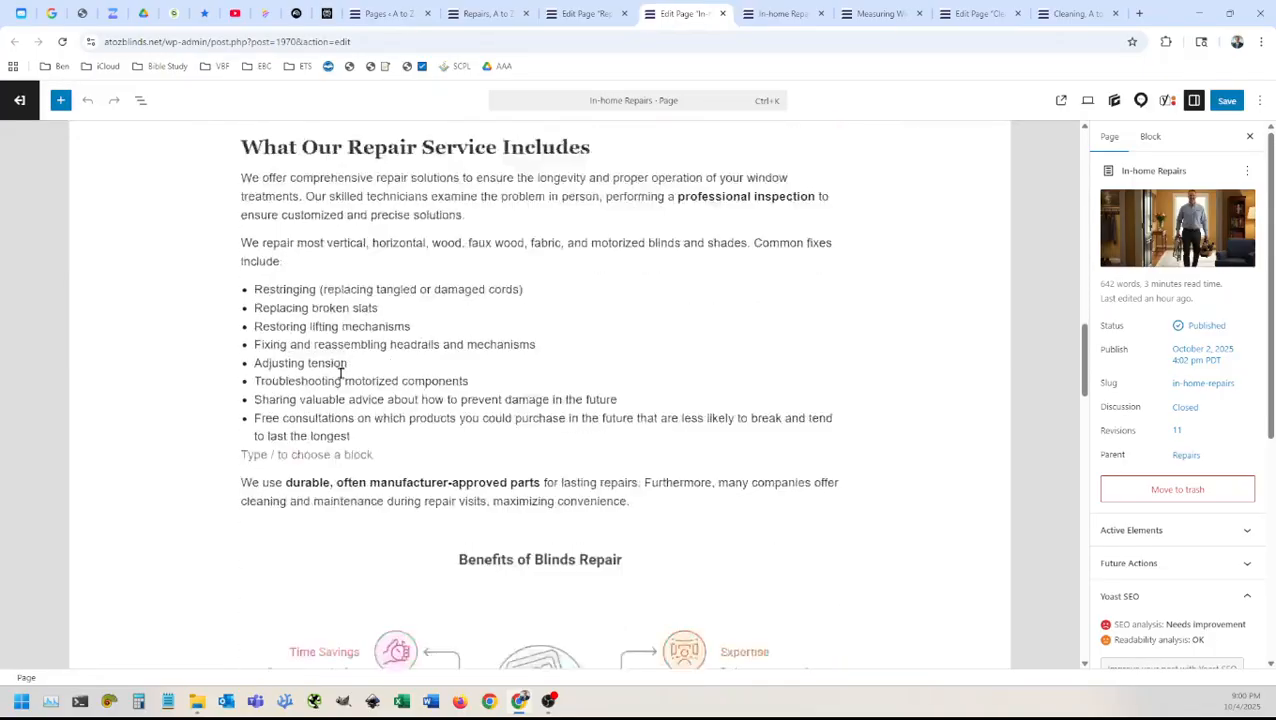
scroll(342, 367, "up", 20)
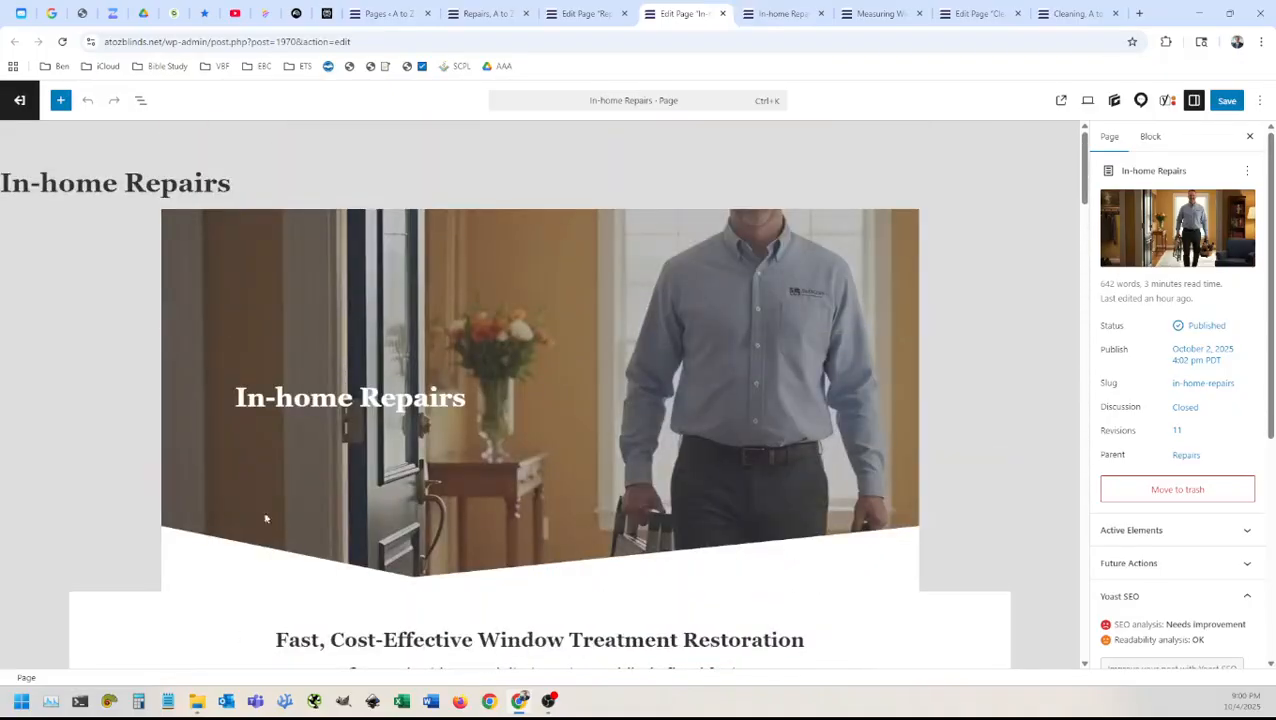
left_click(140, 101)
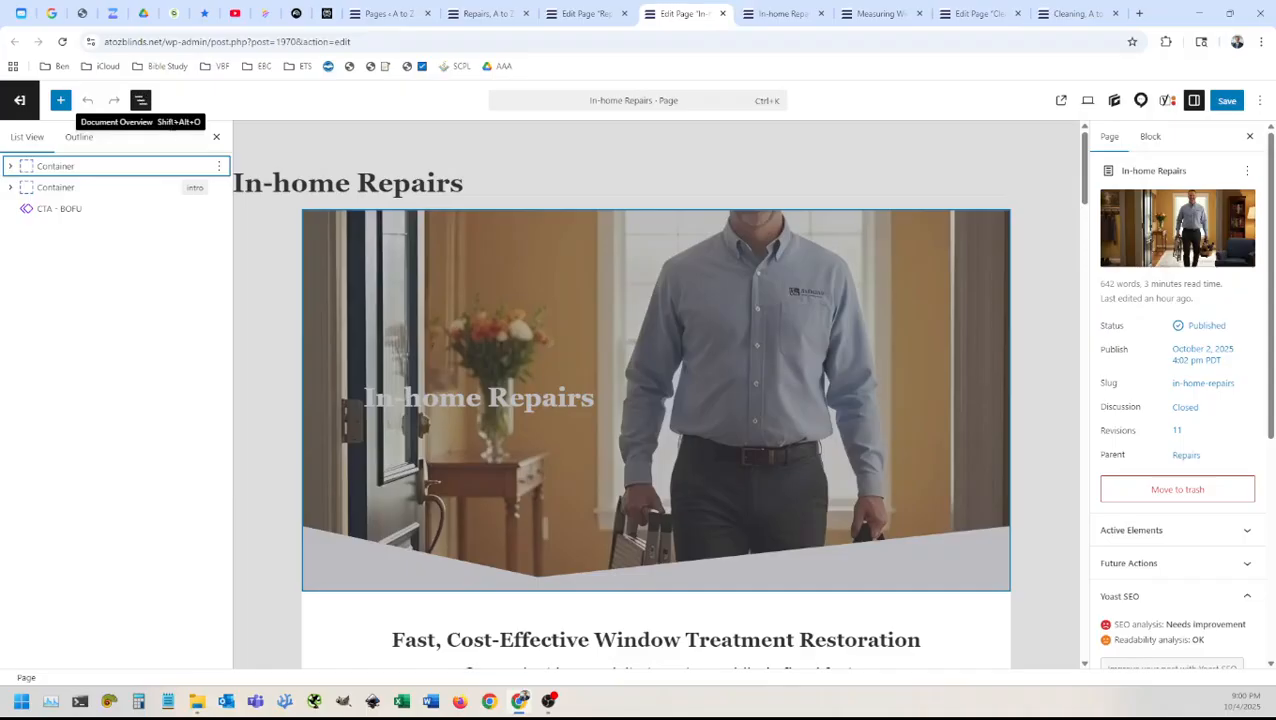
left_click(50, 167)
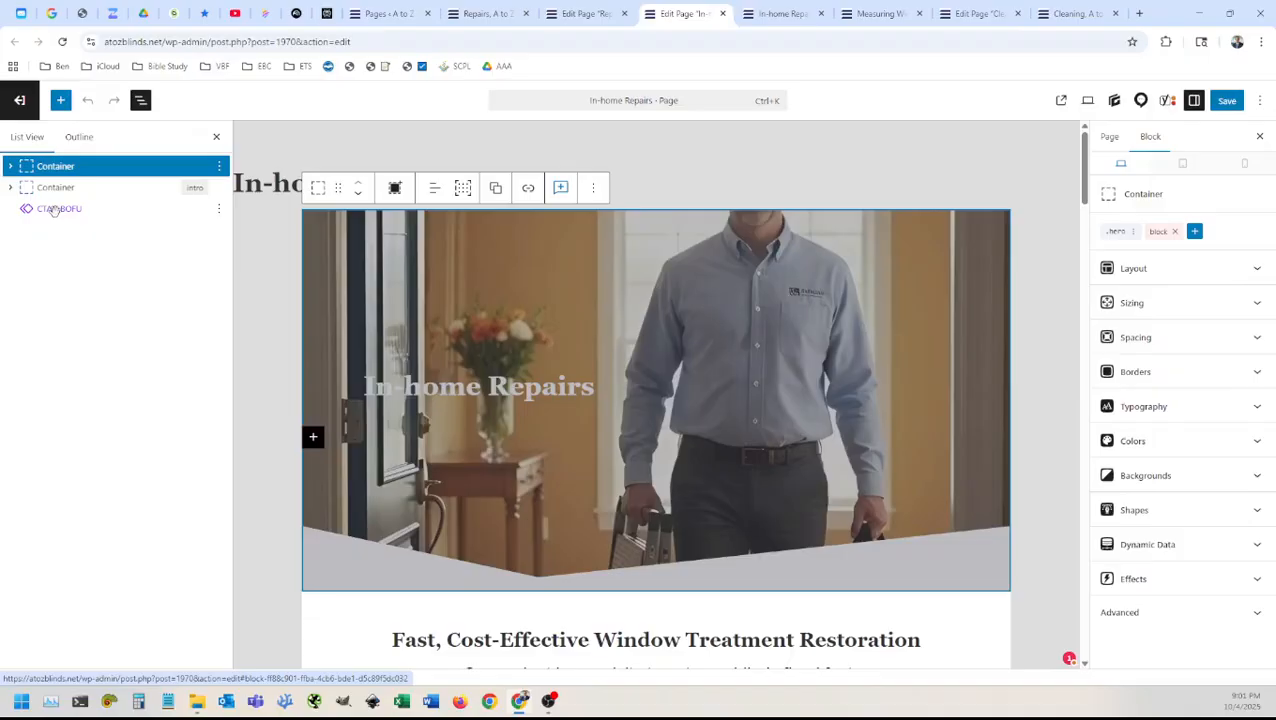
left_click(54, 210, "shift")
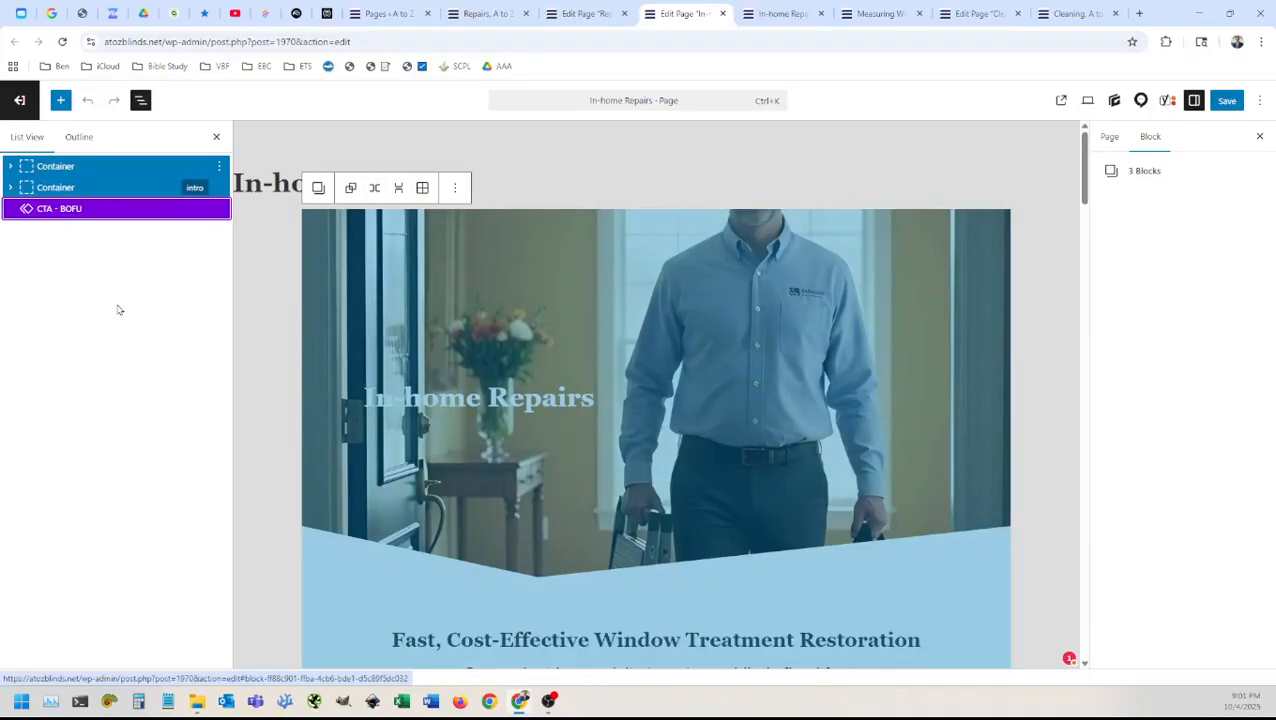
key("ctrl+c")
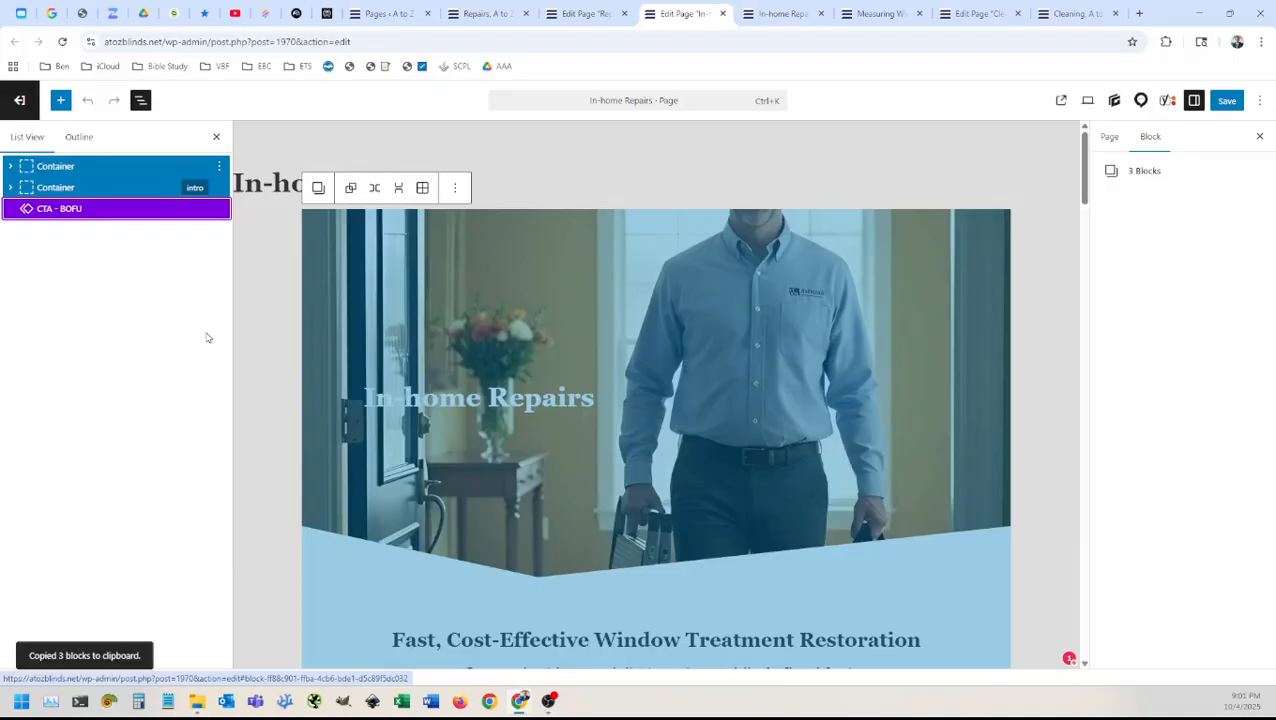
Step: Paste the copied blocks into the empty paragraph of the Replacement Parts draft and return to the start of the page
left_click(590, 10)
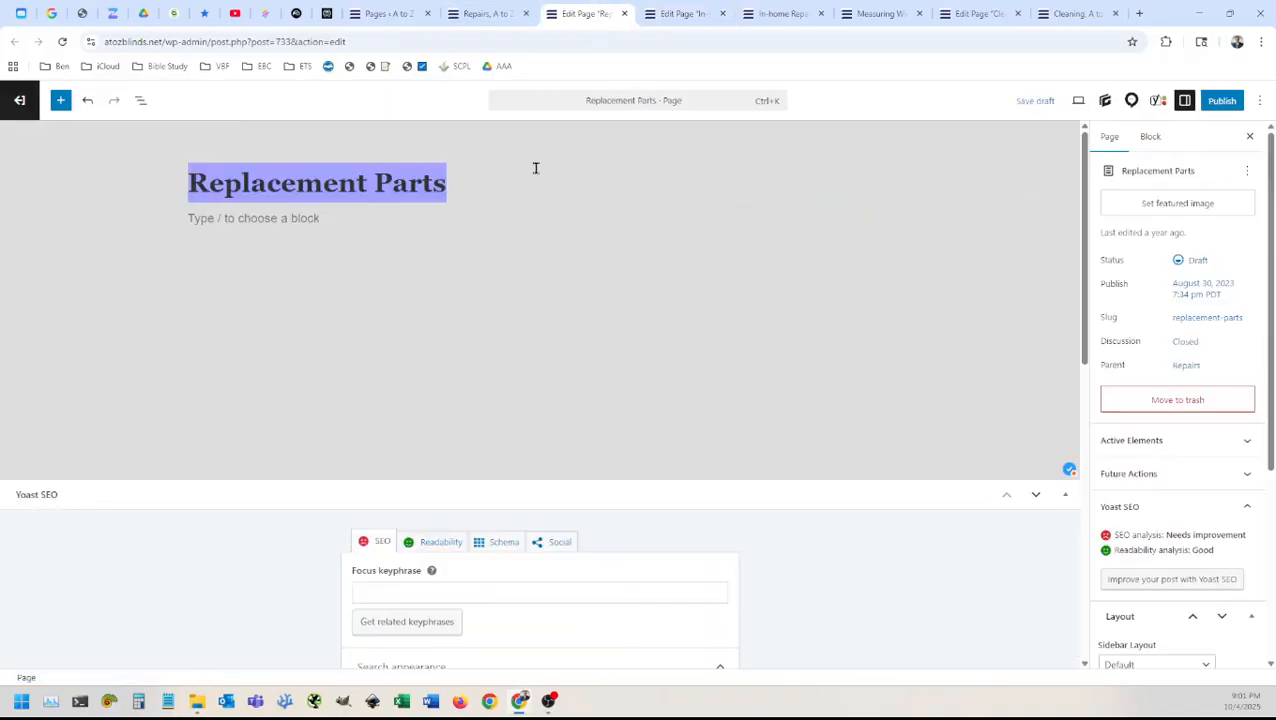
left_click(270, 219)
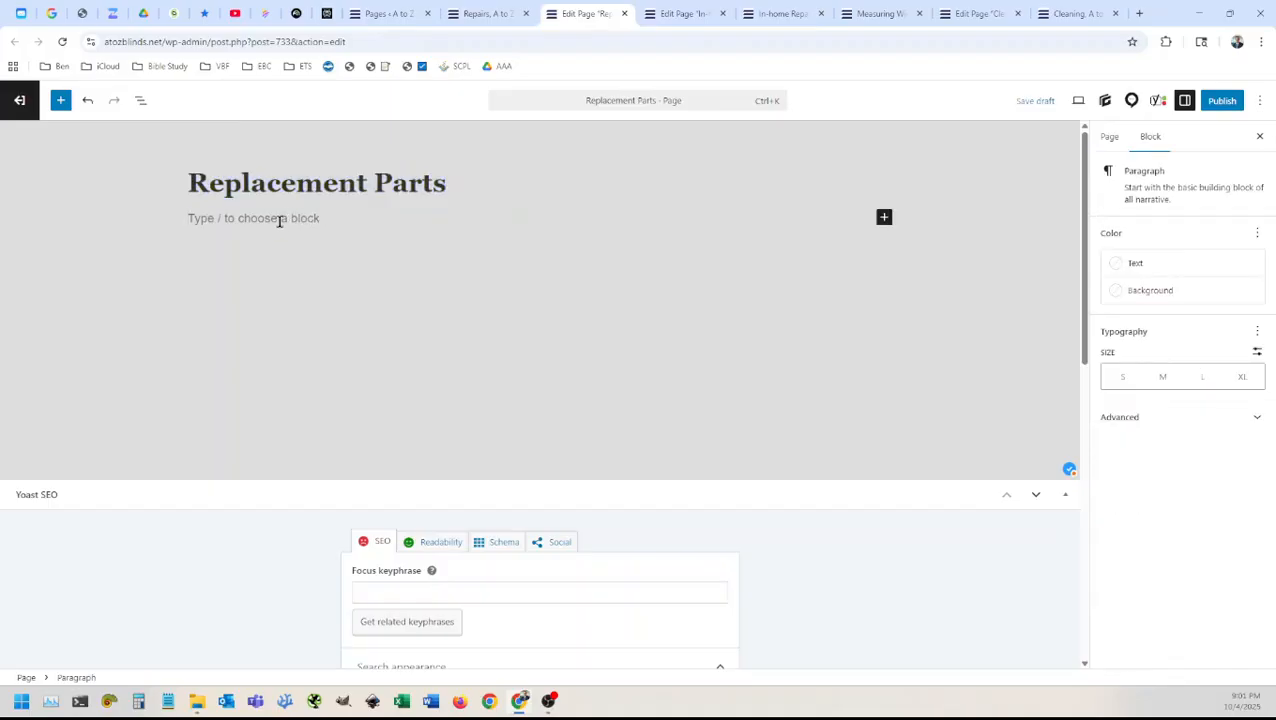
left_click(140, 100)
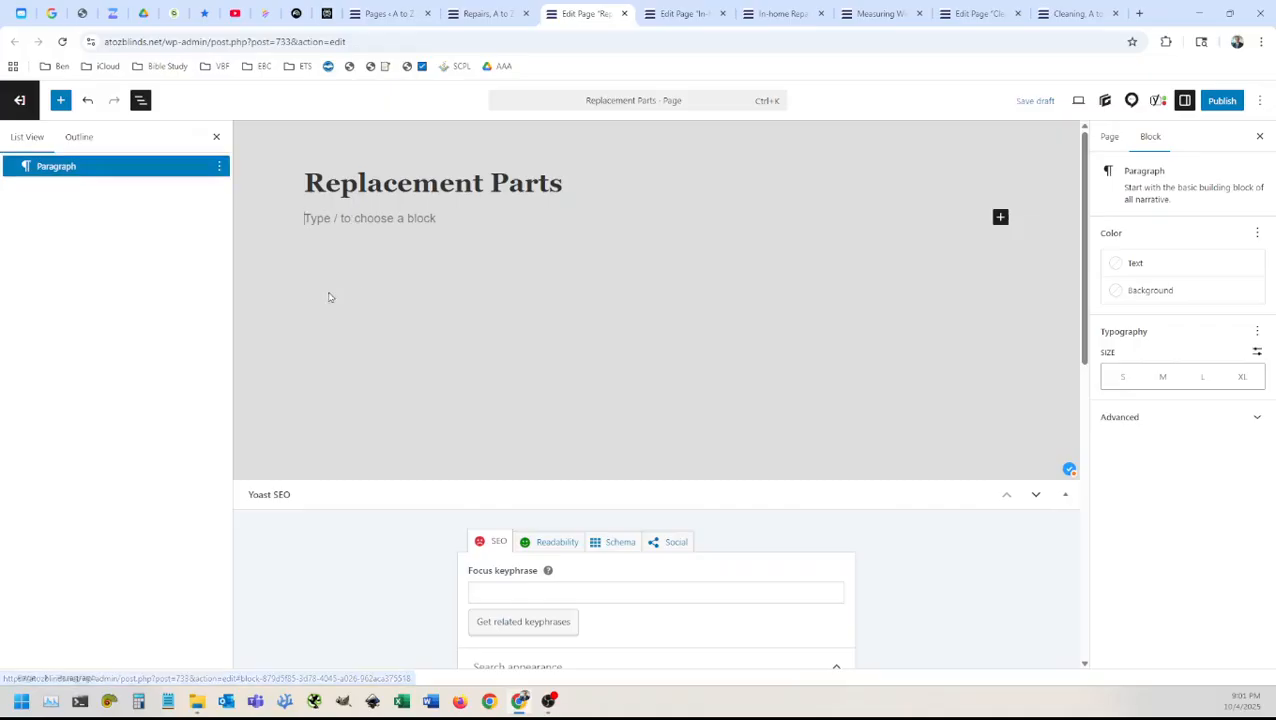
left_click(140, 100)
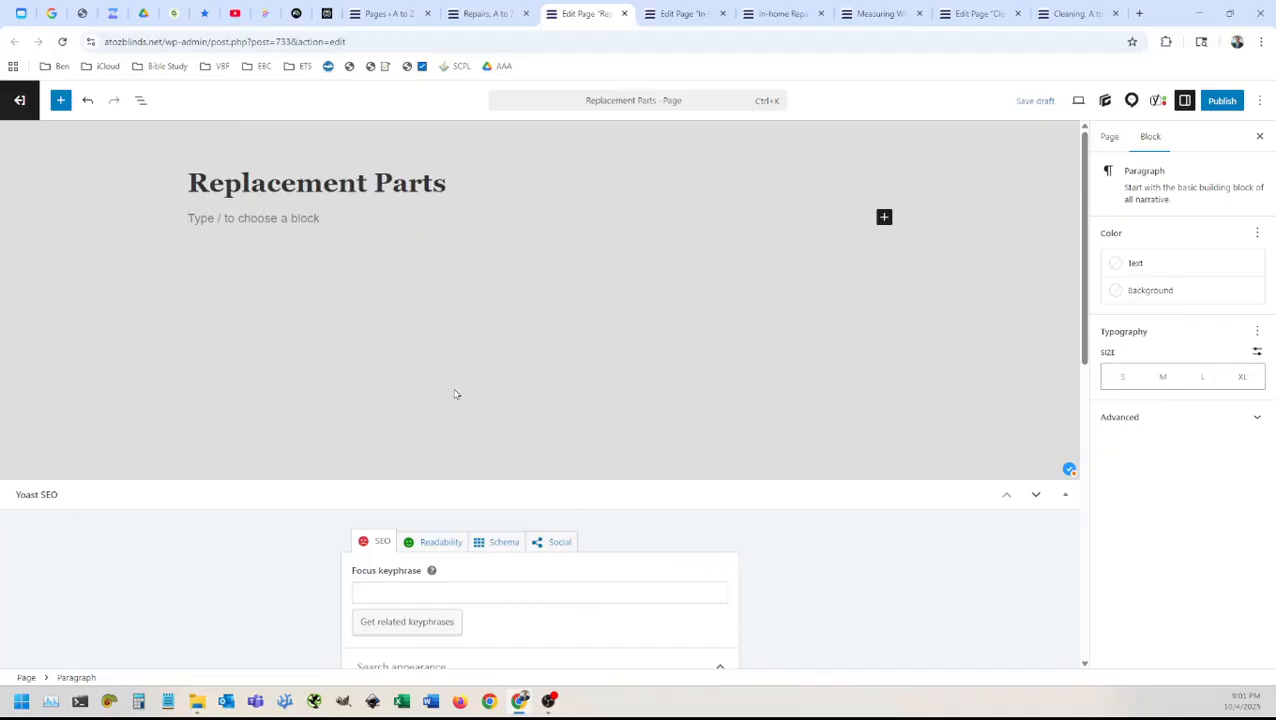
key("ctrl+v")
scroll(505, 416, "up", 15)
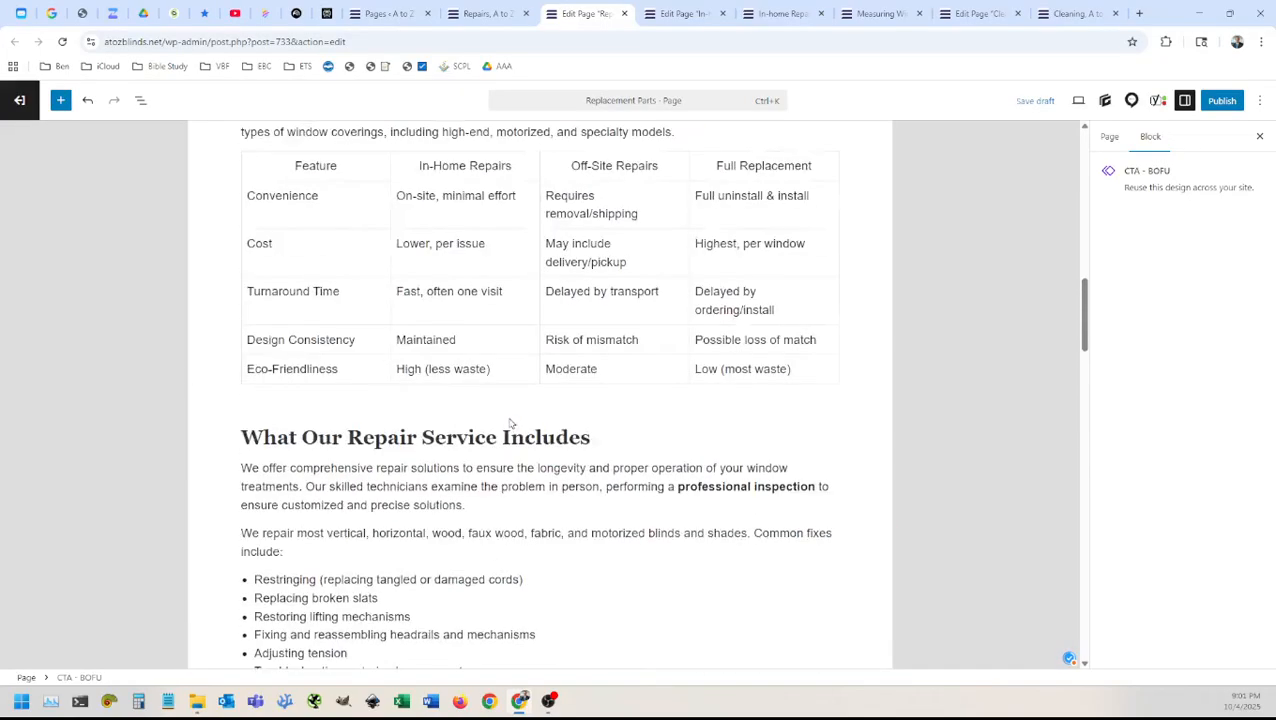
scroll(509, 411, "up", 2)
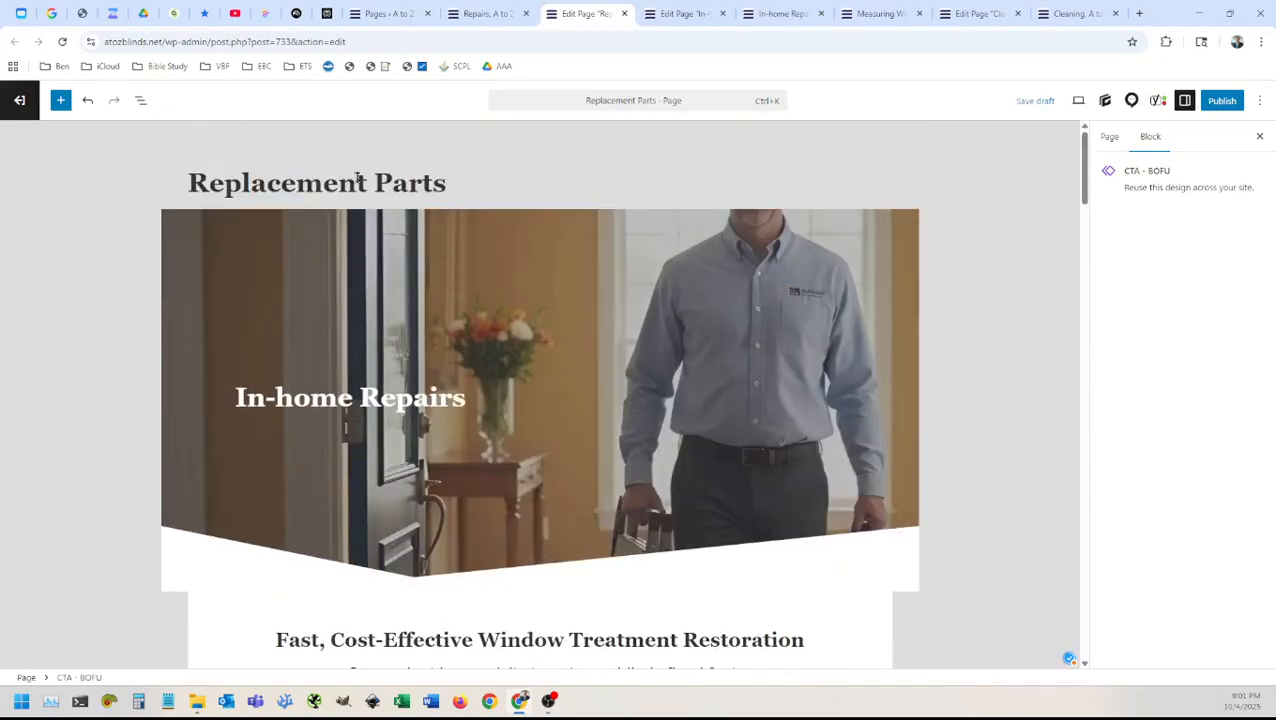
Step: Copy the page title and replace the hero headline with "Replacement Parts"
left_click(318, 182)
key("ctrl+a")
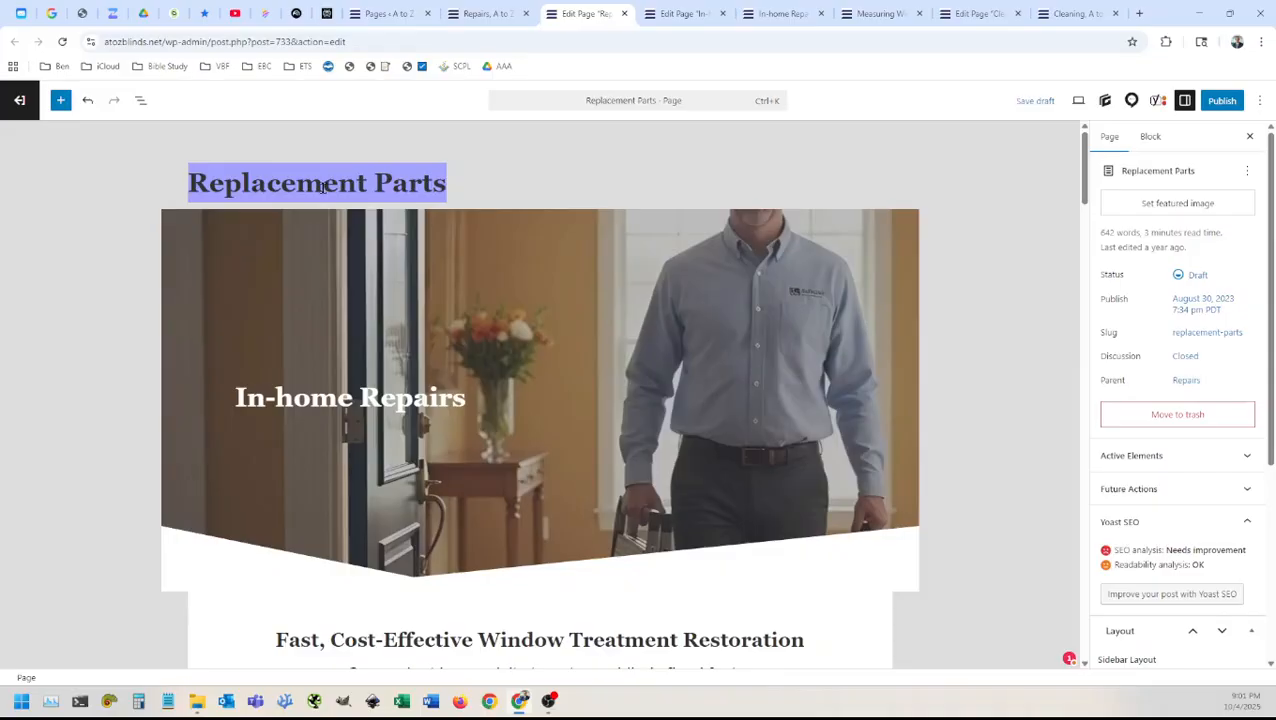
triple_click(252, 397)
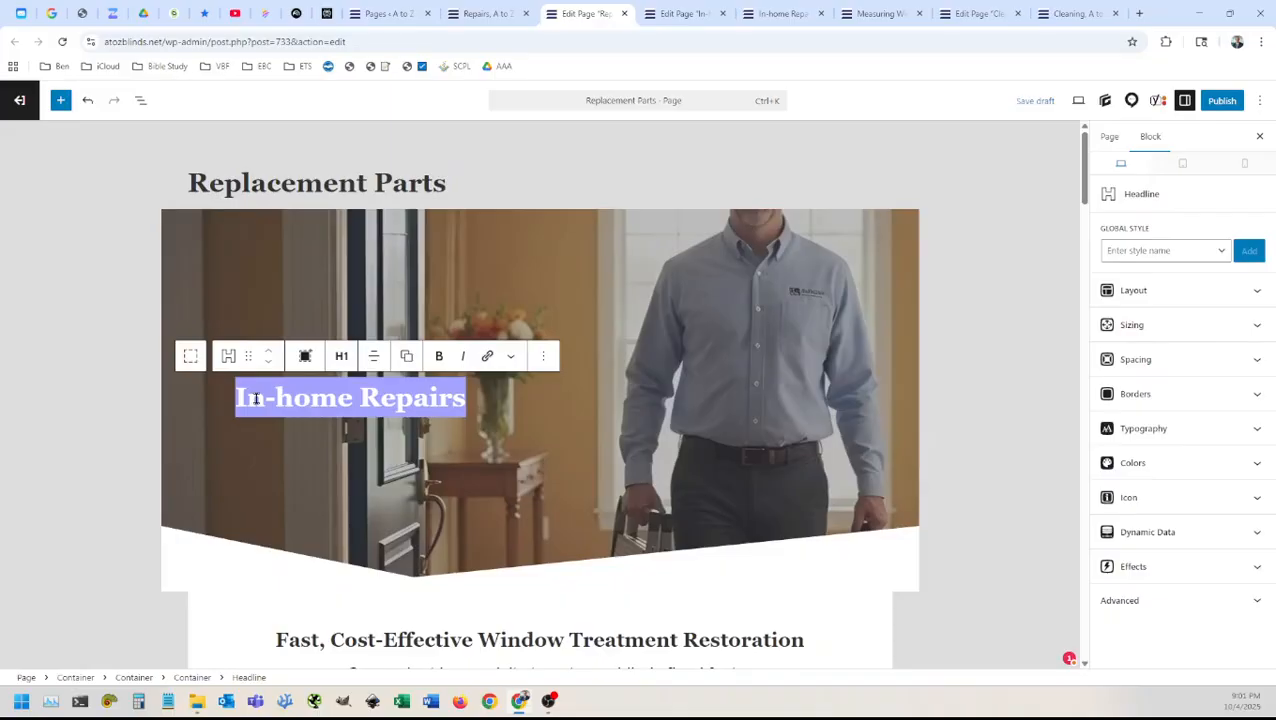
key("ctrl+v")
left_click(381, 428)
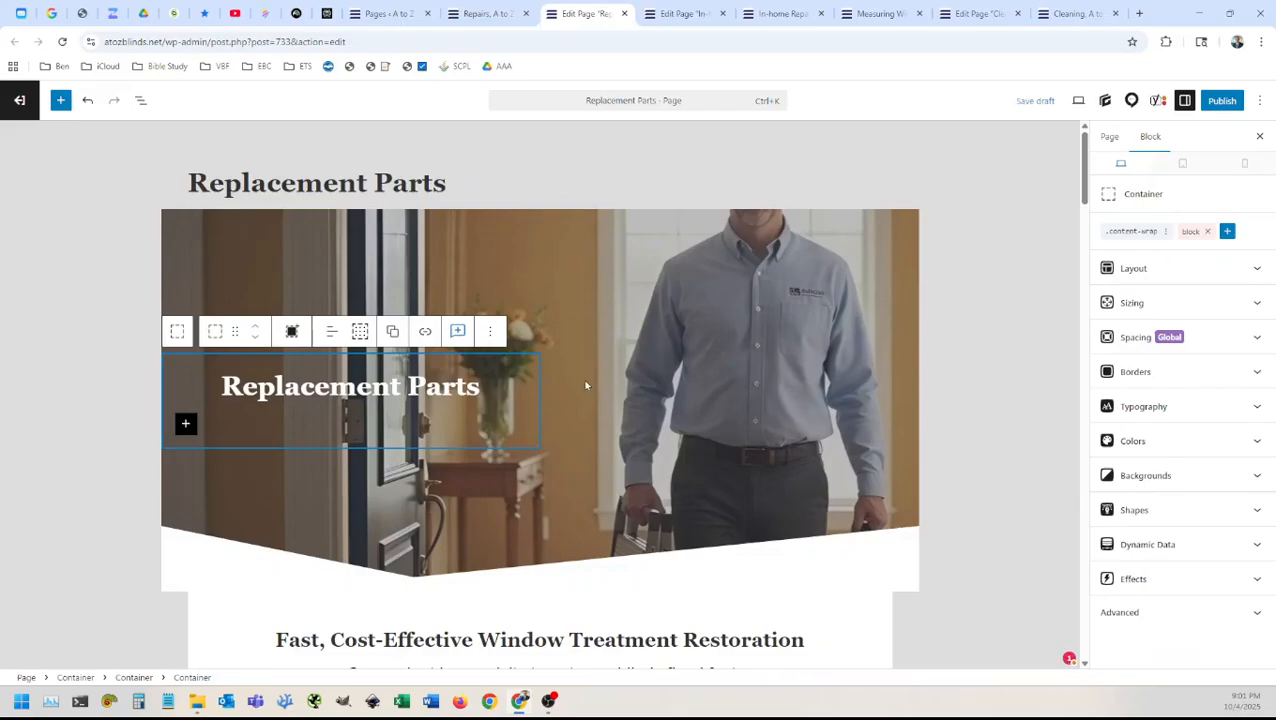
Step: Select the draft's intro container and compare its width with the same container on the In-home Repairs page
scroll(587, 386, "down", 3)
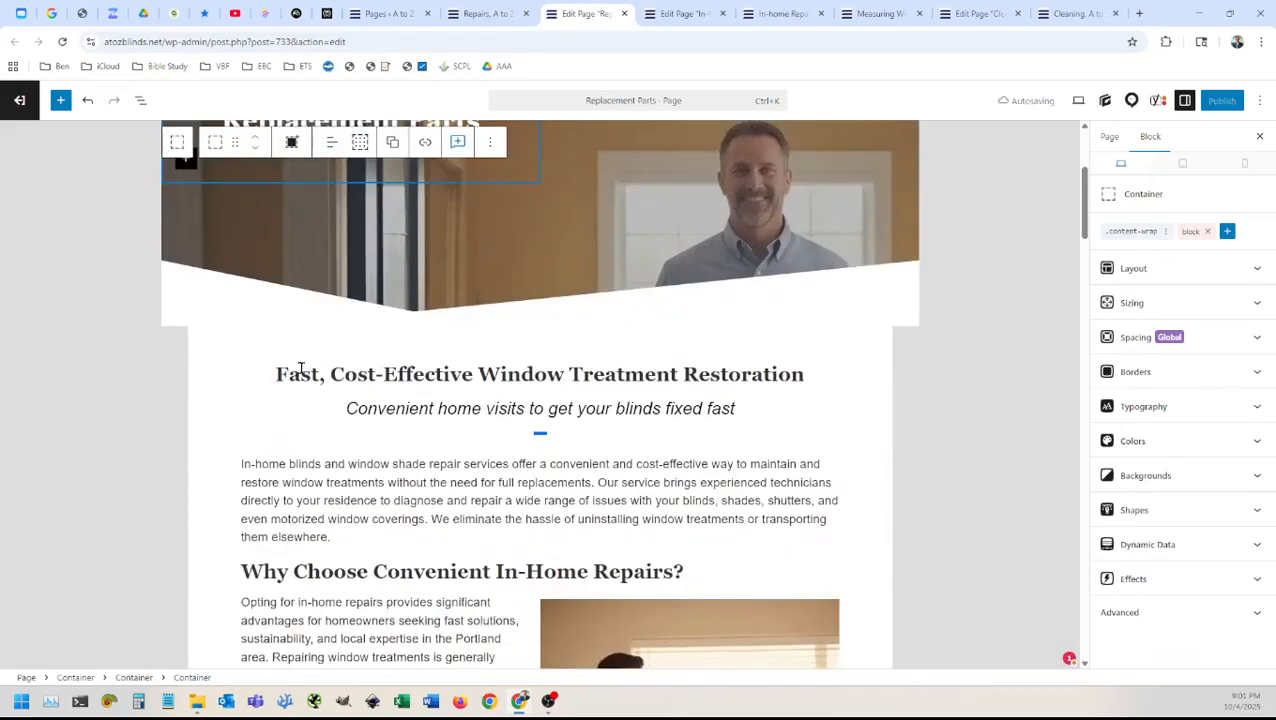
left_click(300, 371)
left_click(77, 678)
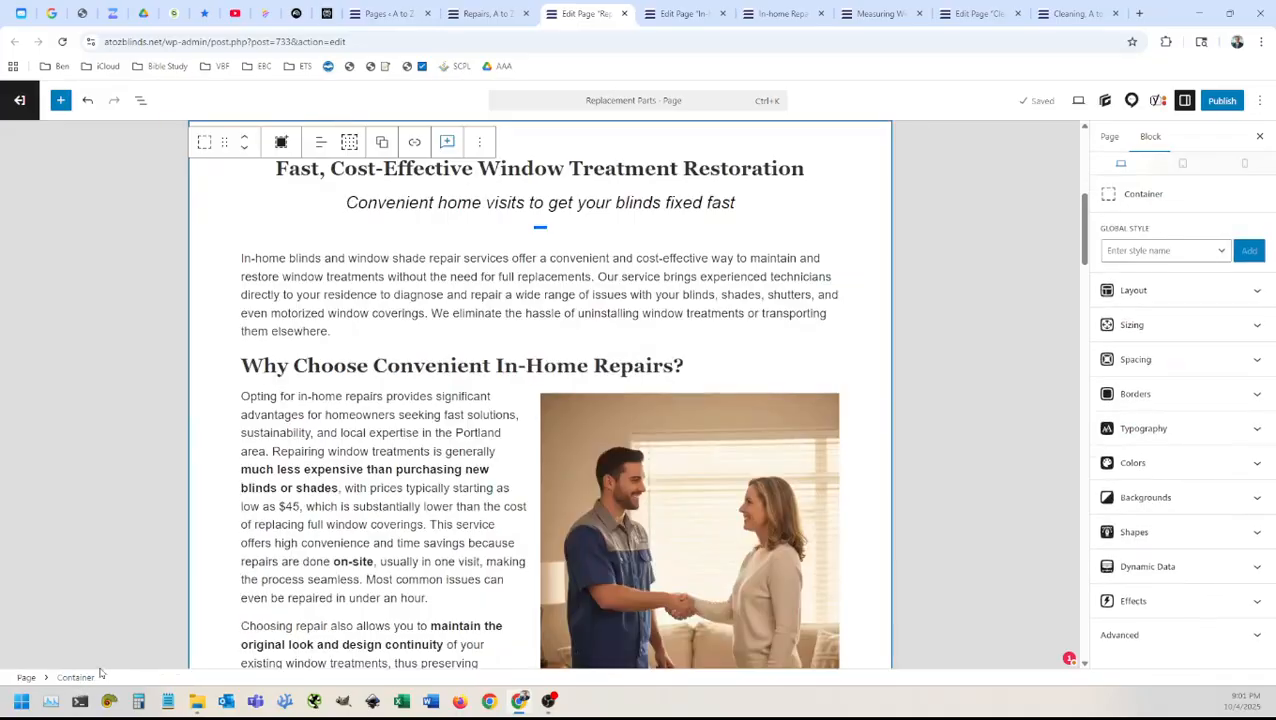
scroll(410, 364, "up", 2)
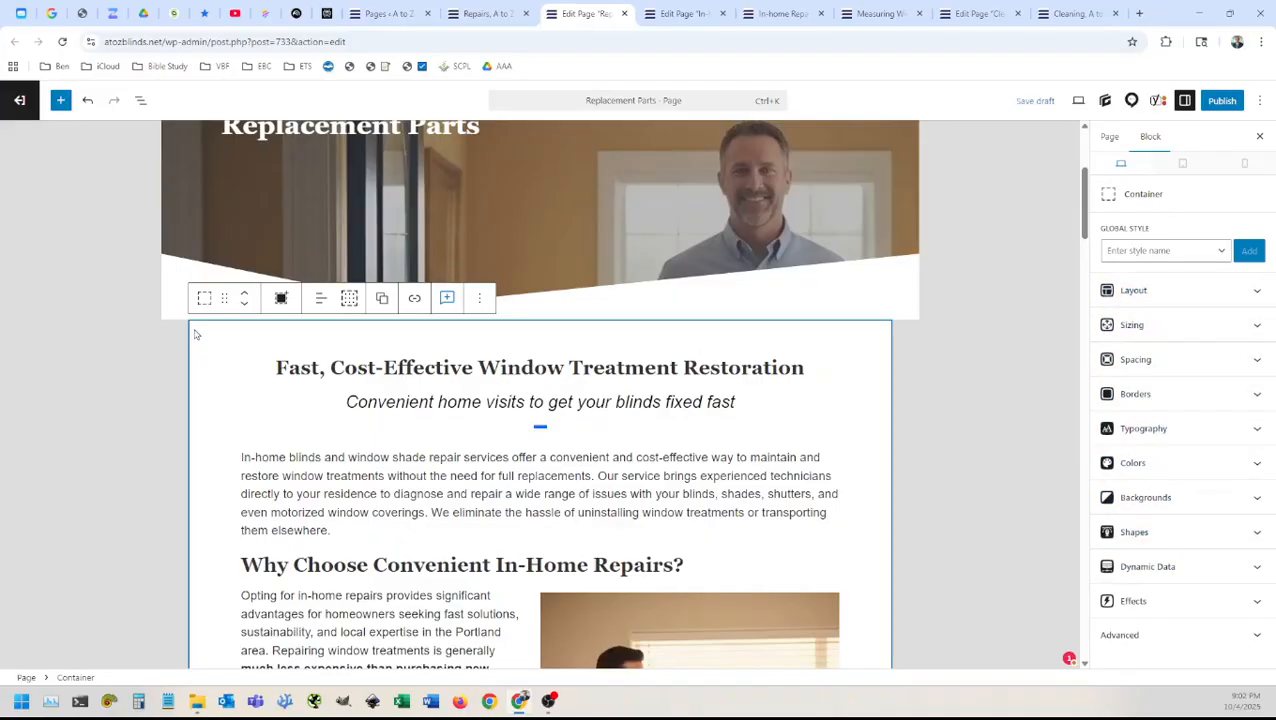
left_click(683, 13)
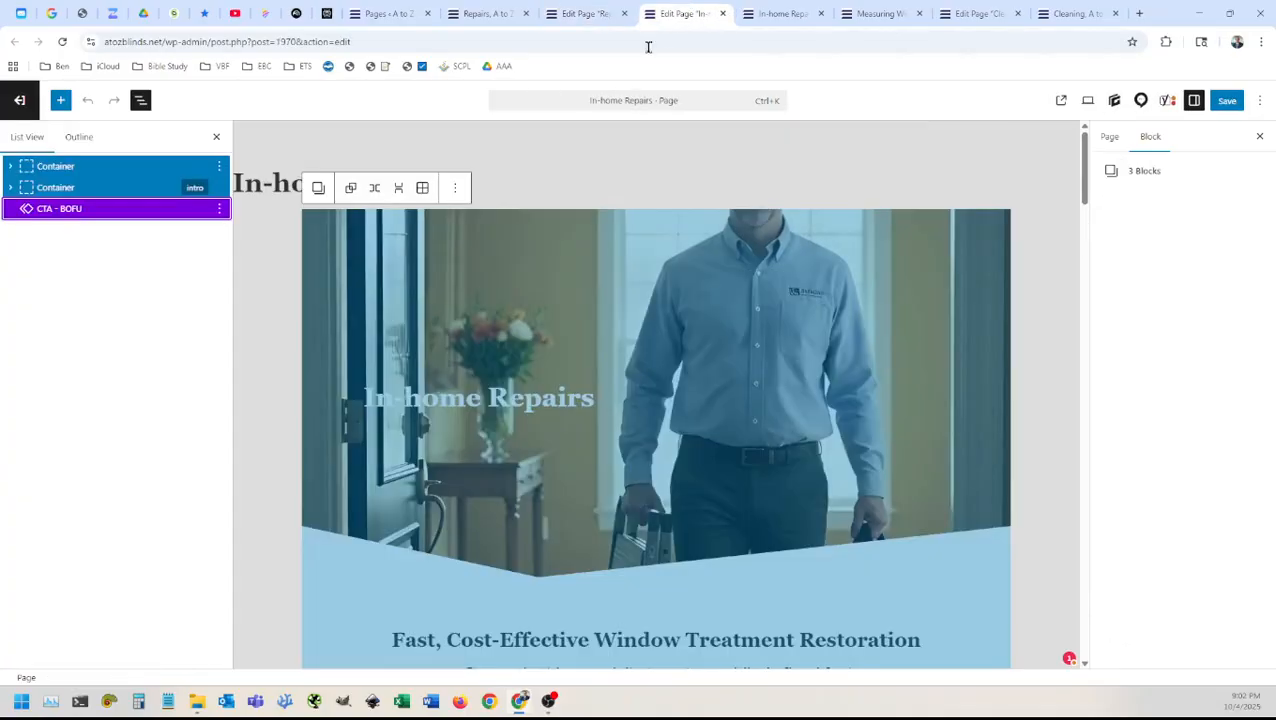
left_click(212, 141)
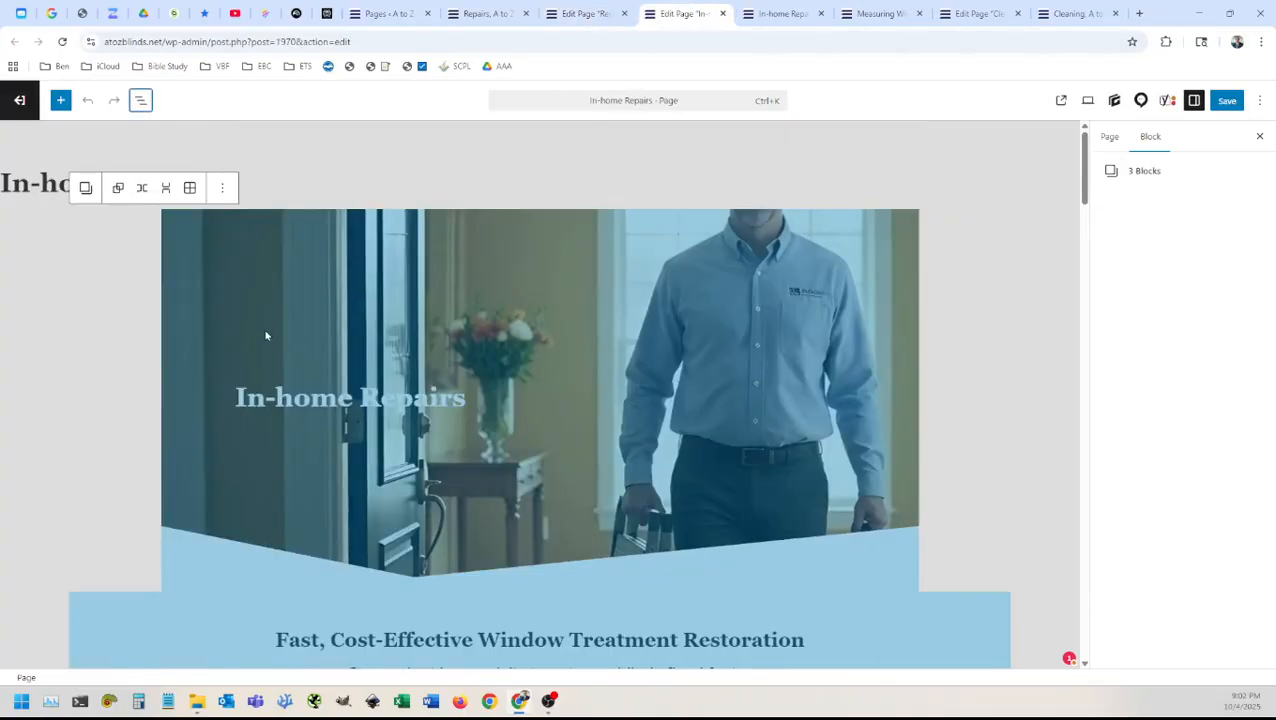
left_click(112, 293)
scroll(125, 310, "down", 3)
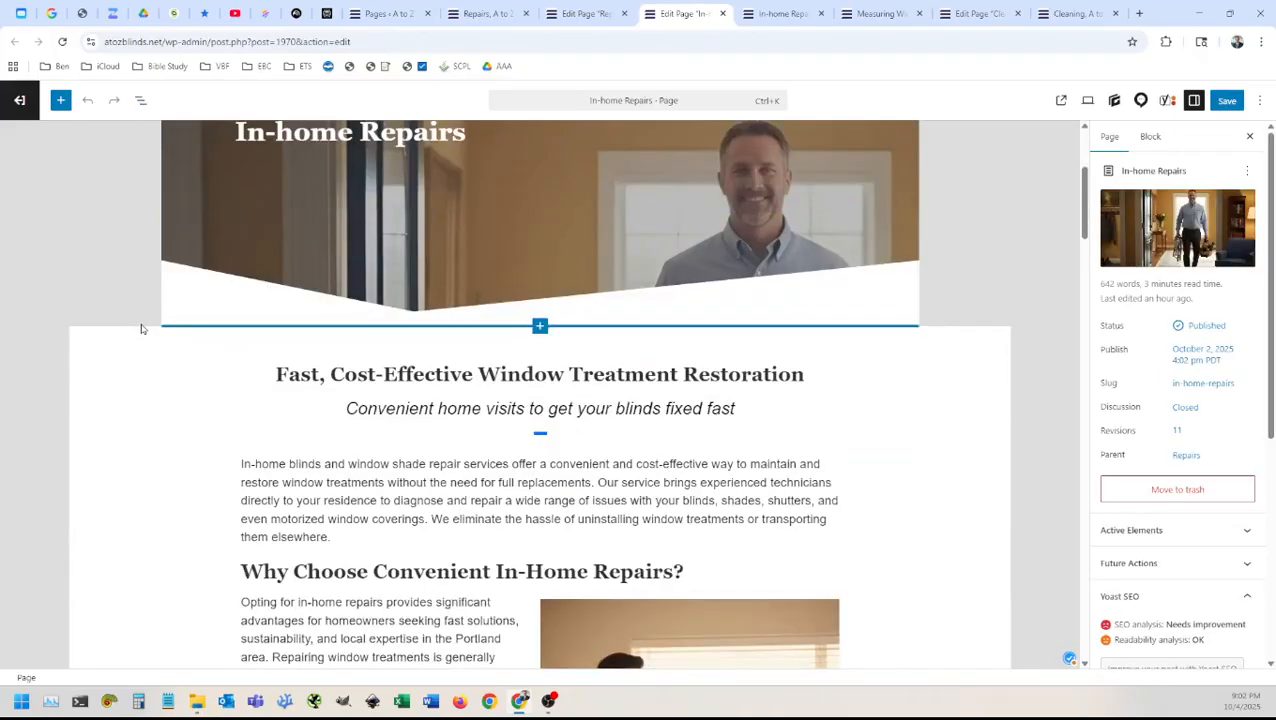
left_click(88, 340)
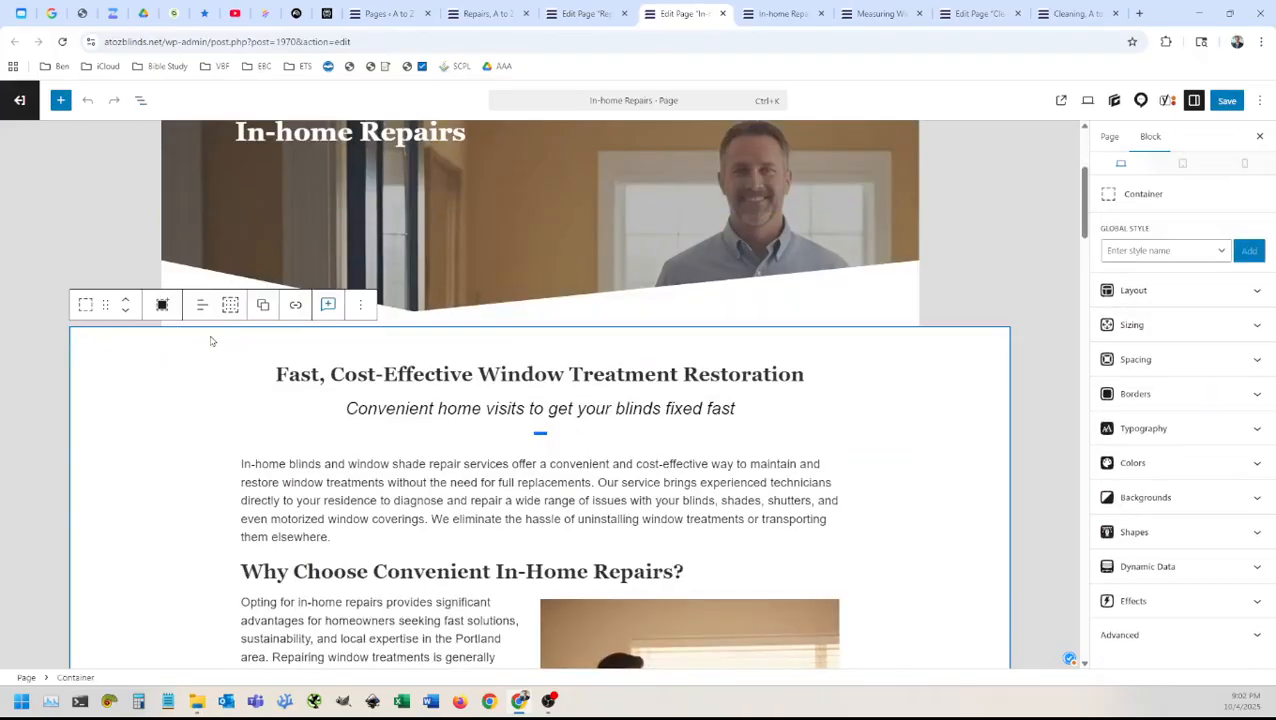
scroll(164, 328, "up", 2)
Step: Return to the Replacement Parts draft, try the other block alignments on the intro container, and set it to Full
left_click(580, 6)
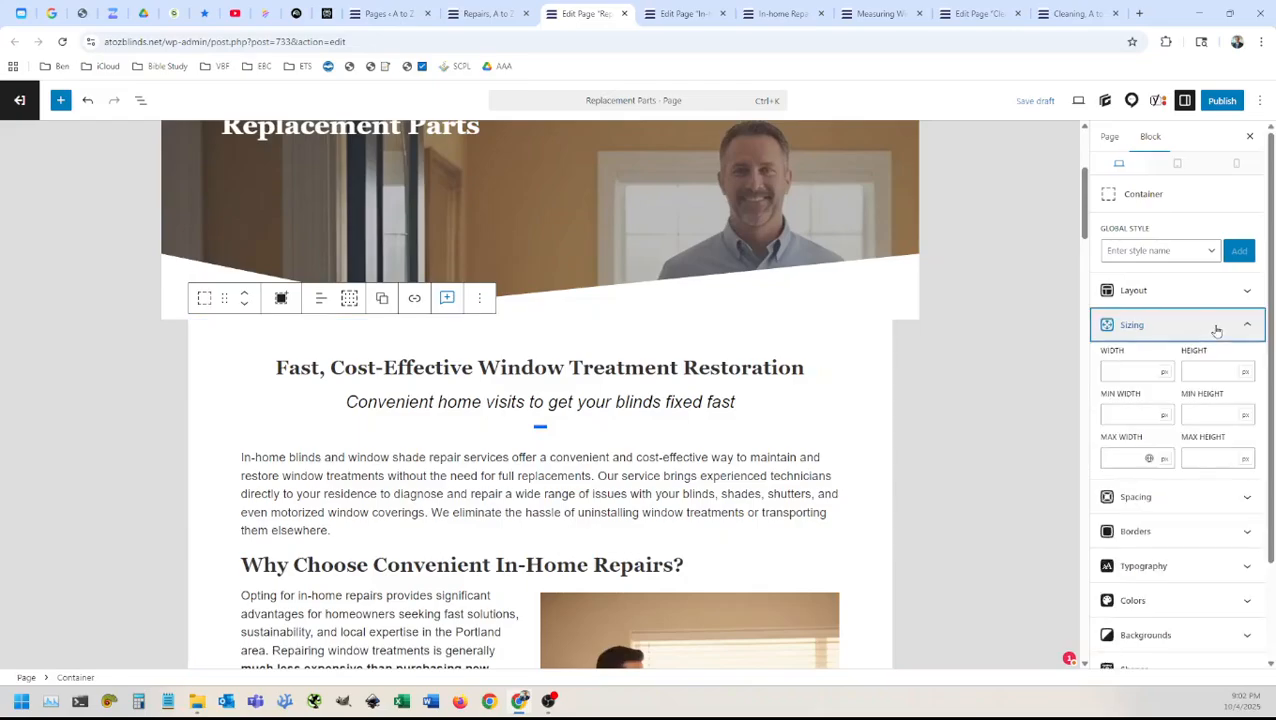
left_click(1217, 331)
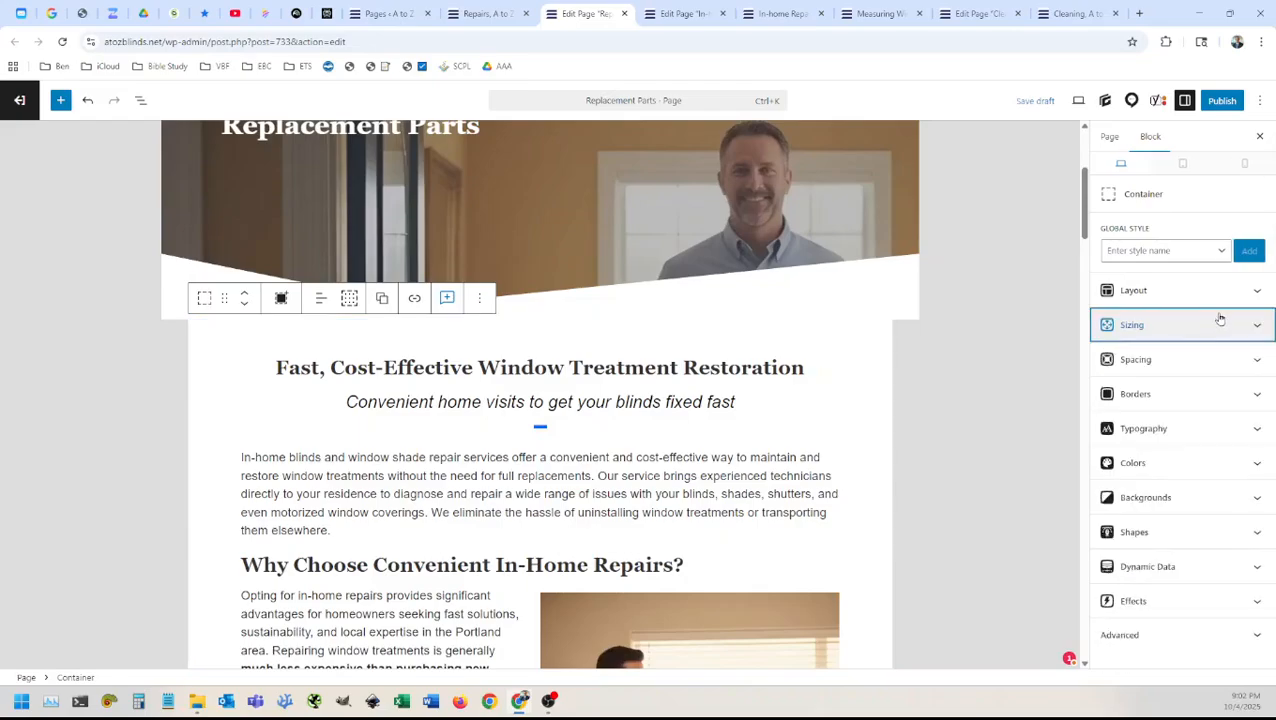
left_click(1218, 299)
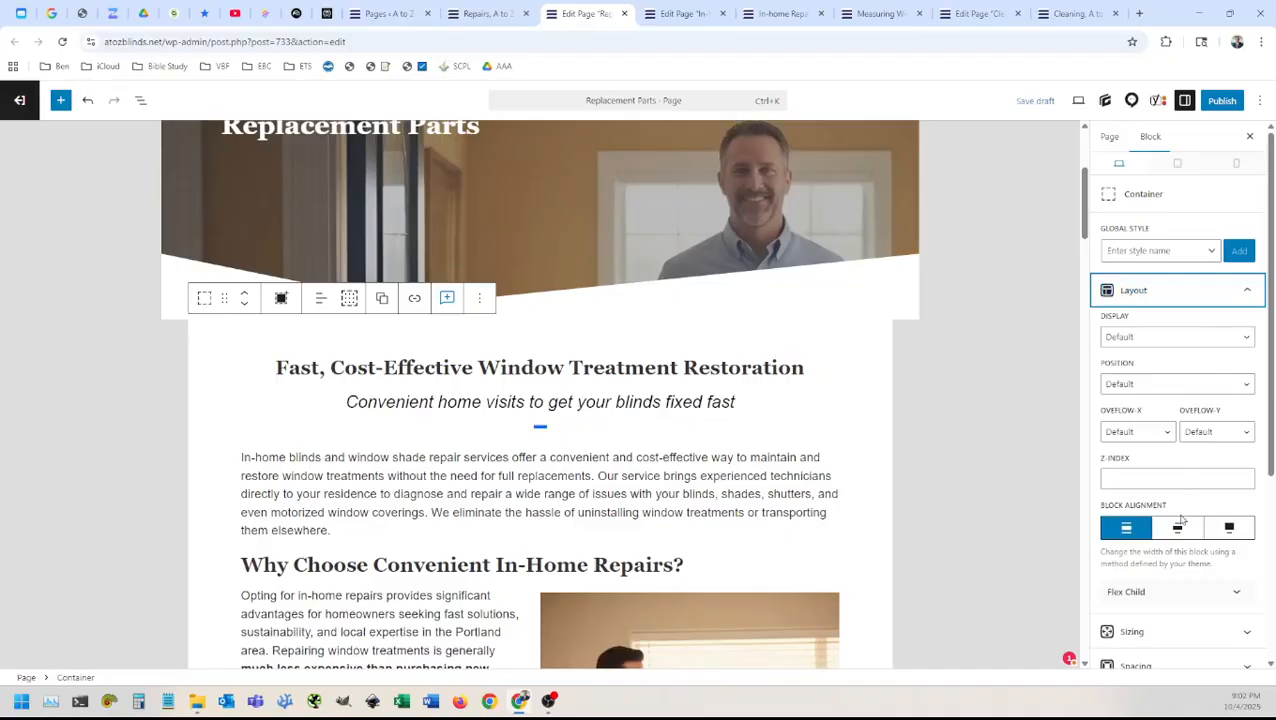
left_click(1181, 530)
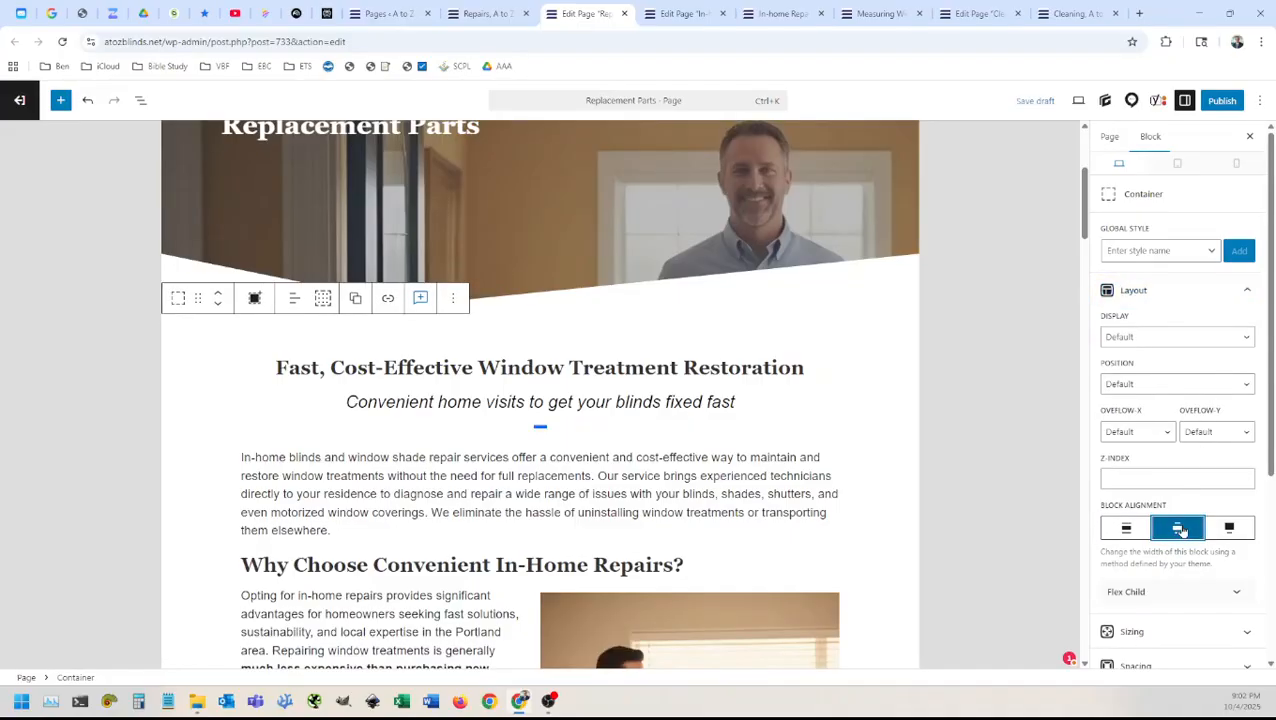
left_click(1123, 527)
left_click(1229, 526)
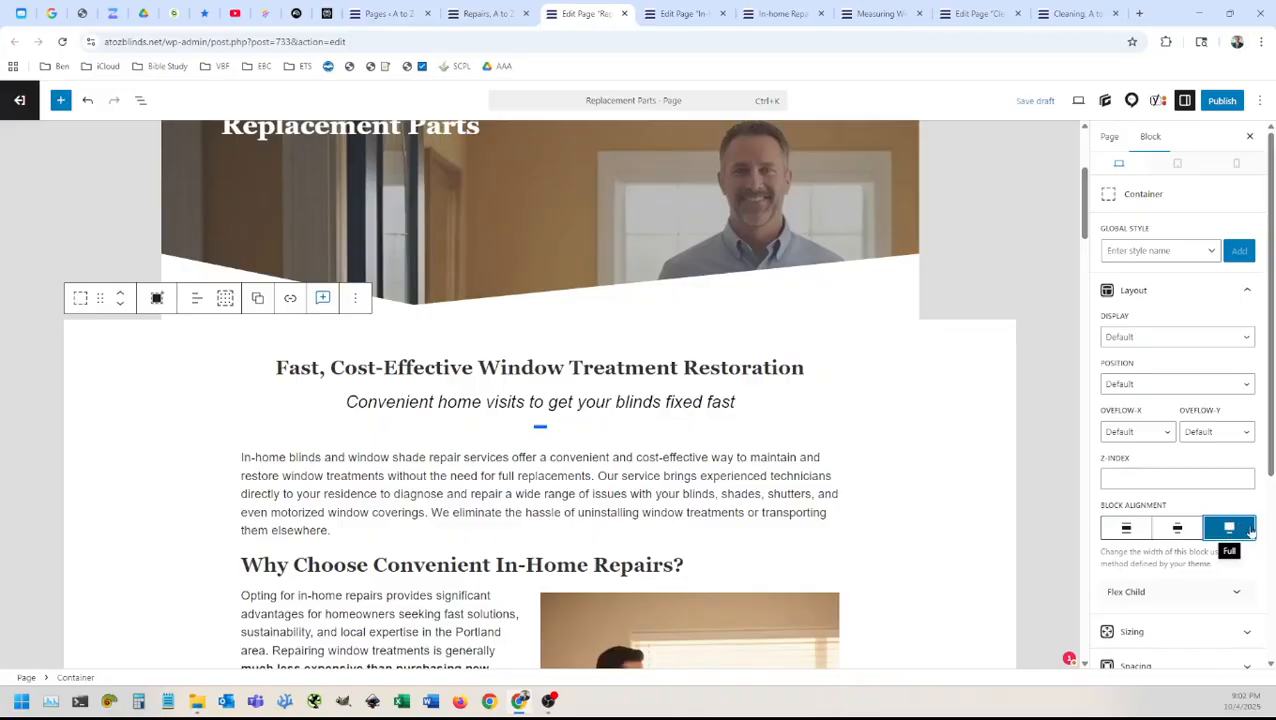
left_click(1246, 292)
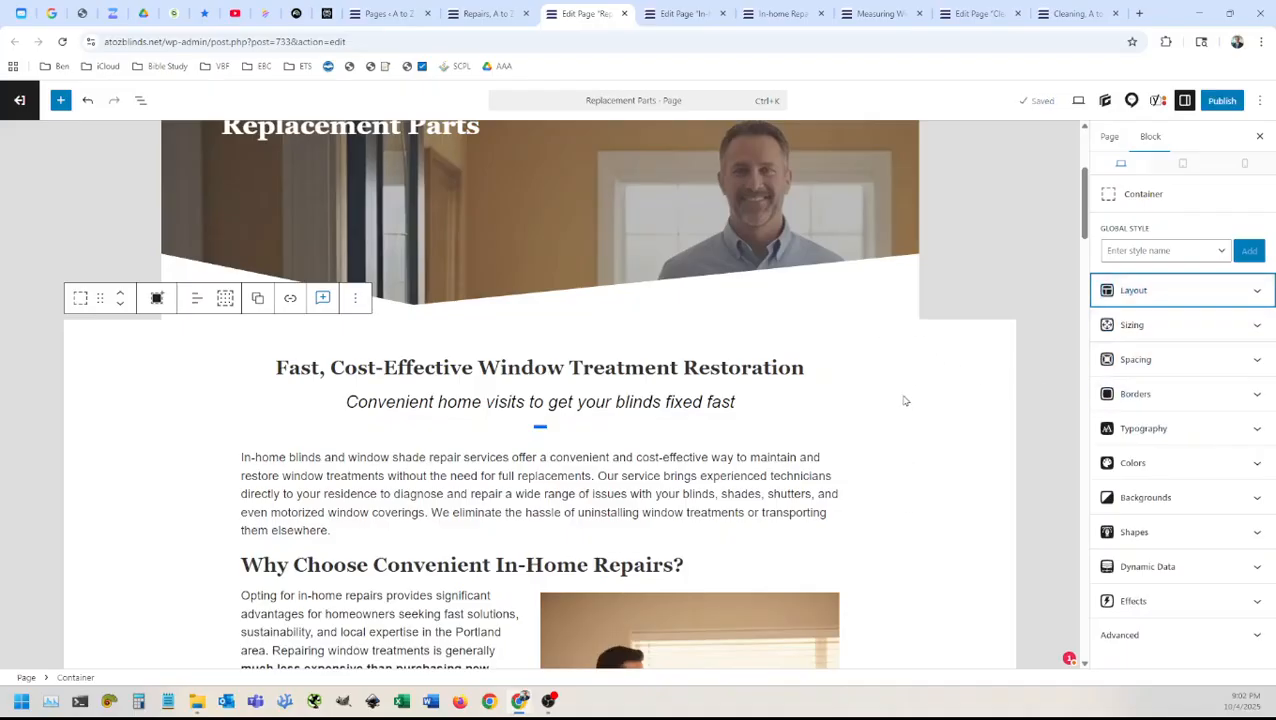
Step: Check the intro container's place in the block structure and its block alignment setting
left_click(77, 336)
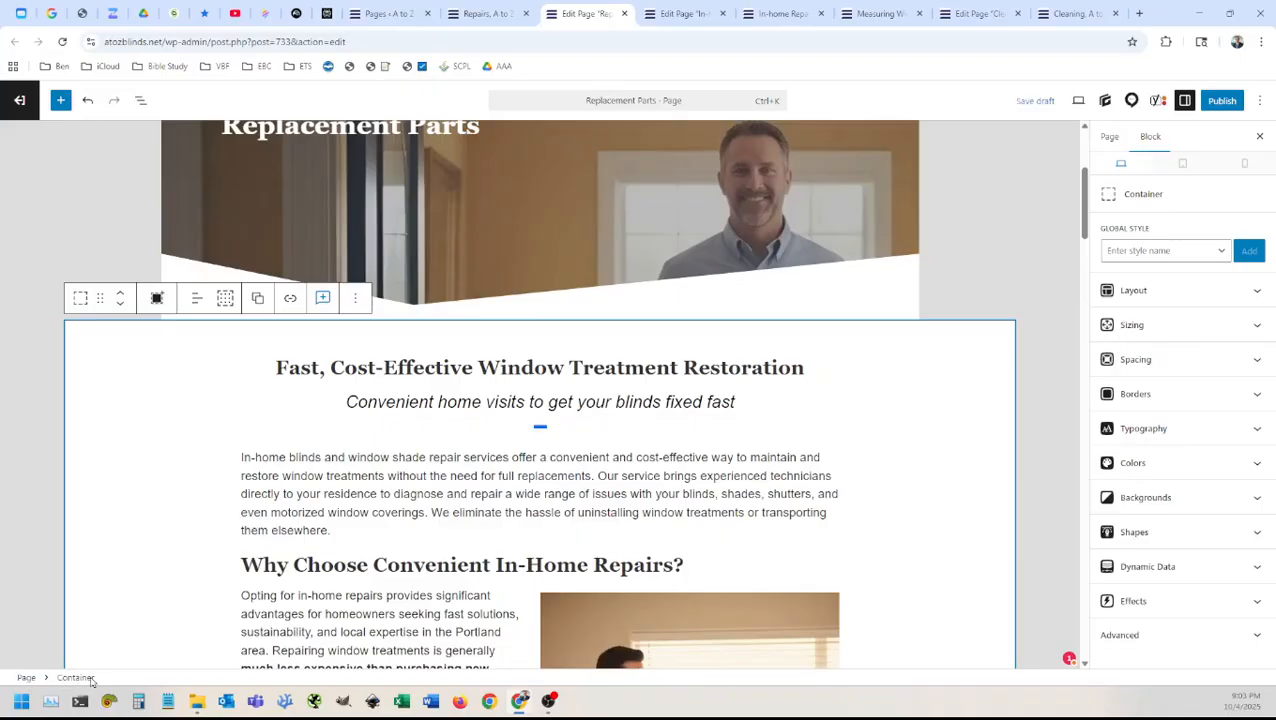
left_click(140, 100)
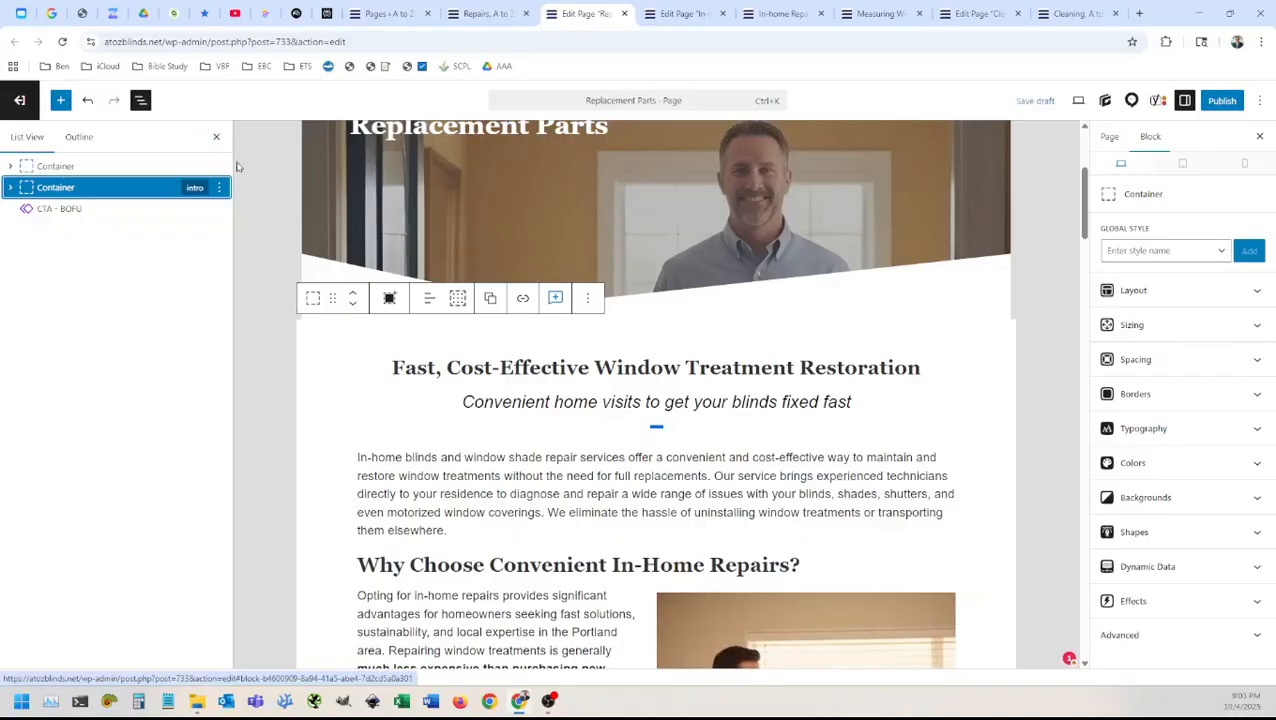
left_click(216, 136)
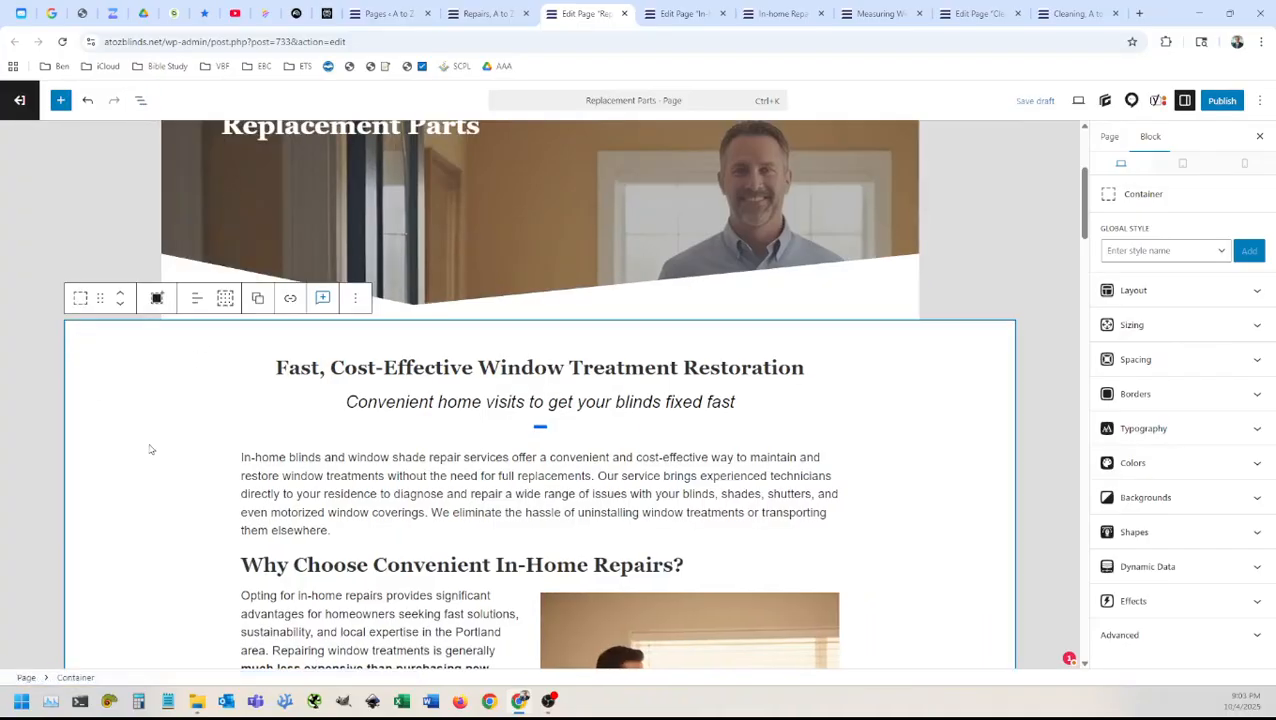
left_click(1186, 290)
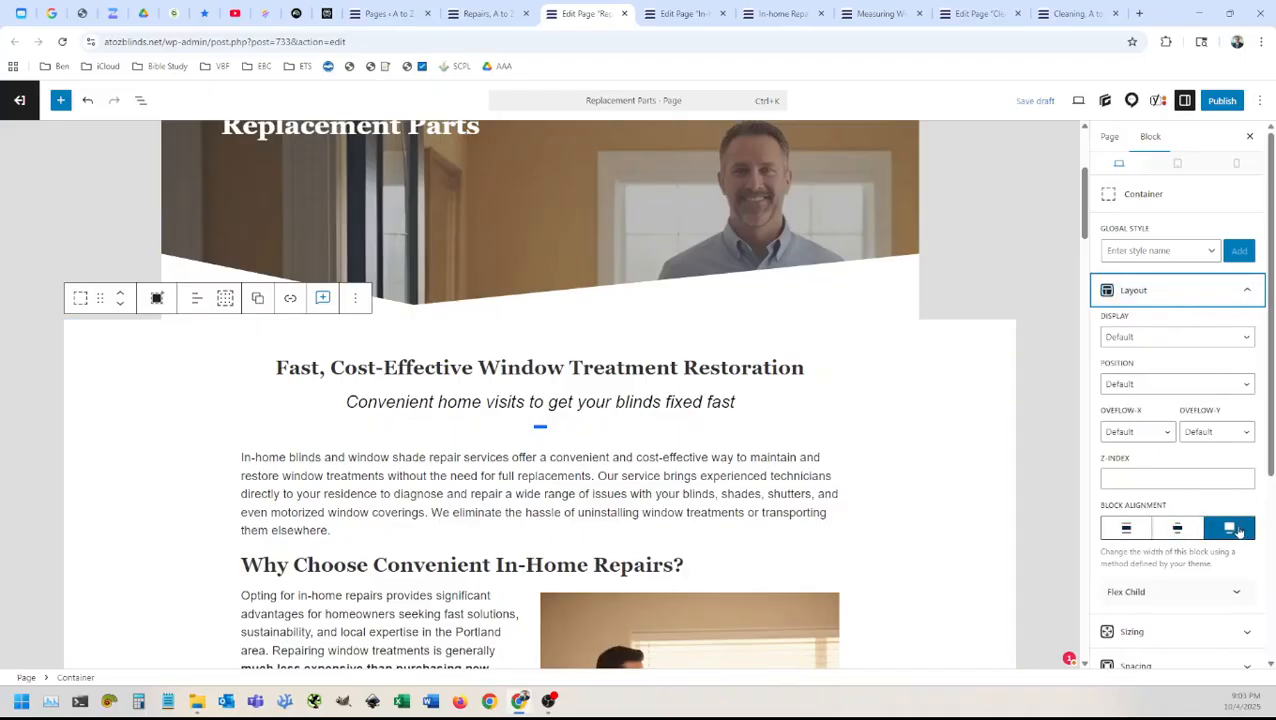
left_click(1239, 291)
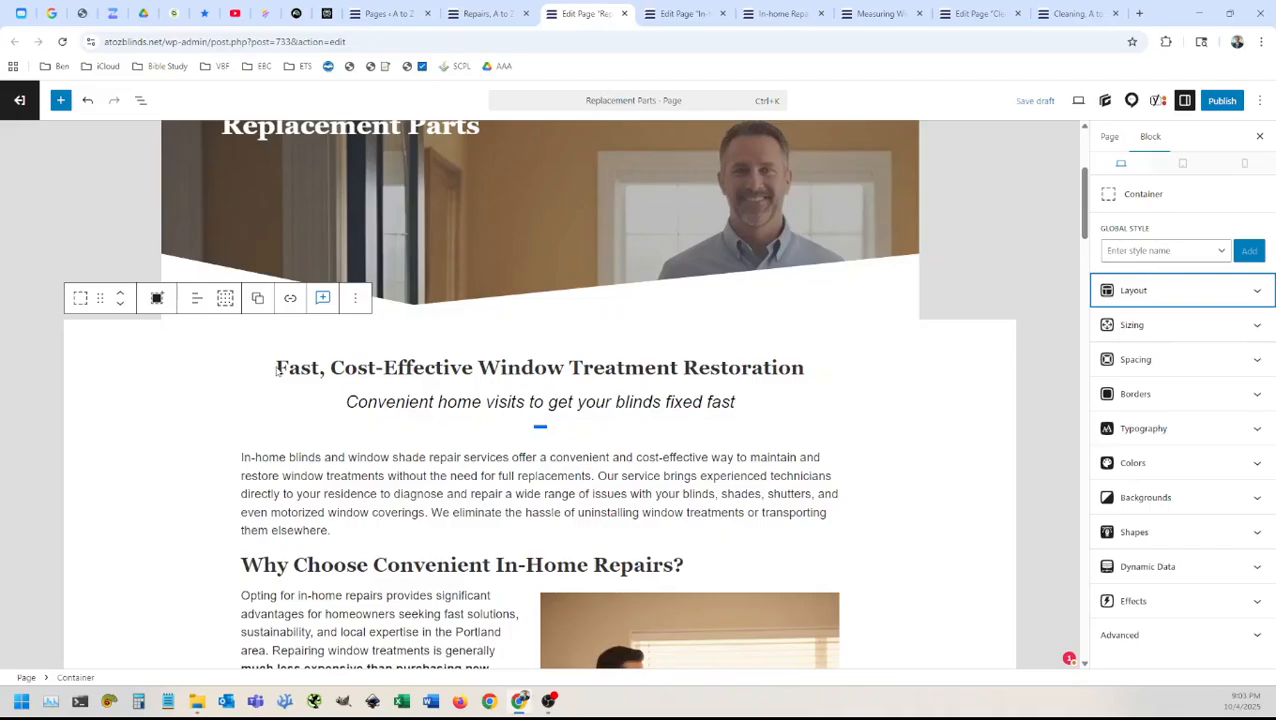
Step: Compare the hero container with the intro container directly below it by selecting each in turn
scroll(338, 436, "up", 3)
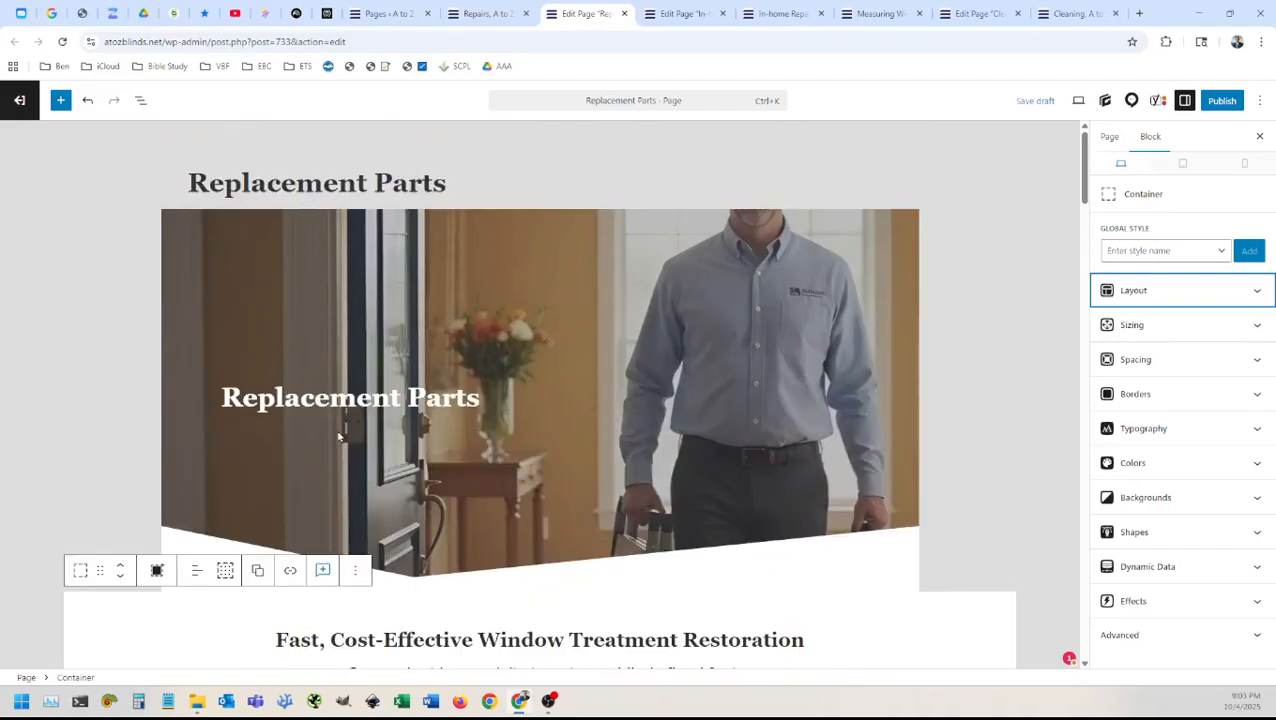
scroll(339, 436, "down", 1)
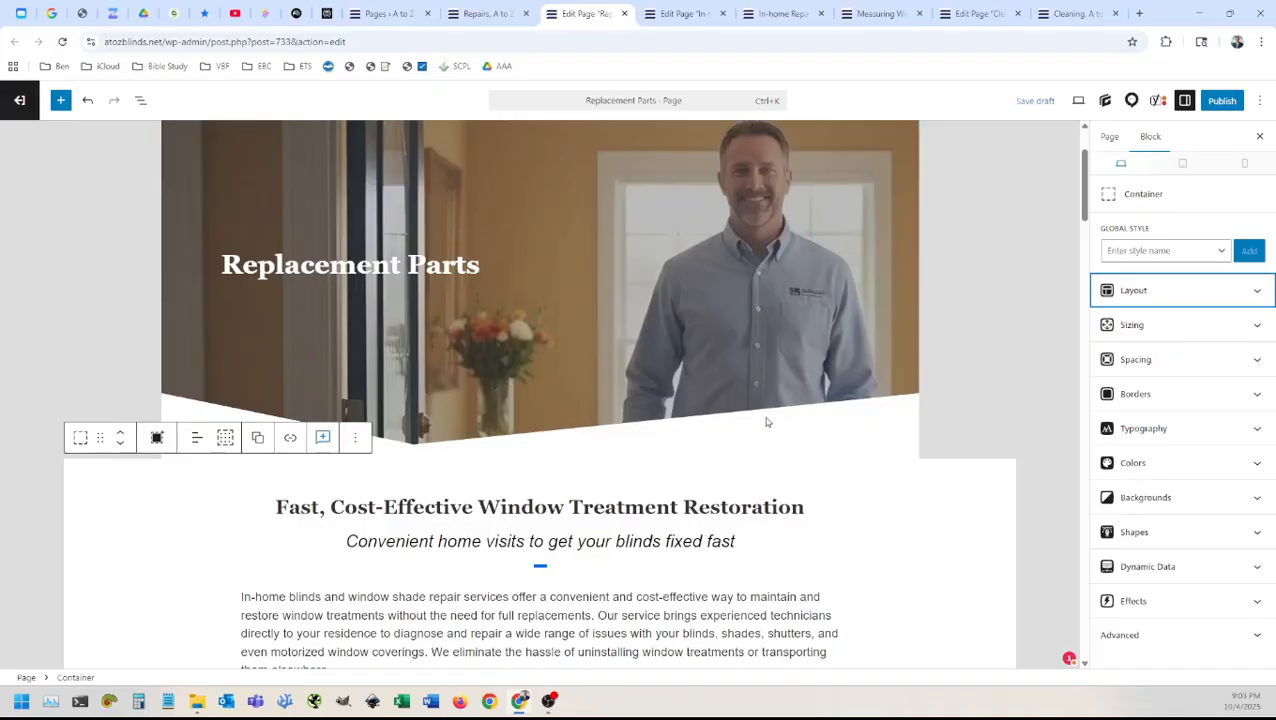
left_click(867, 421)
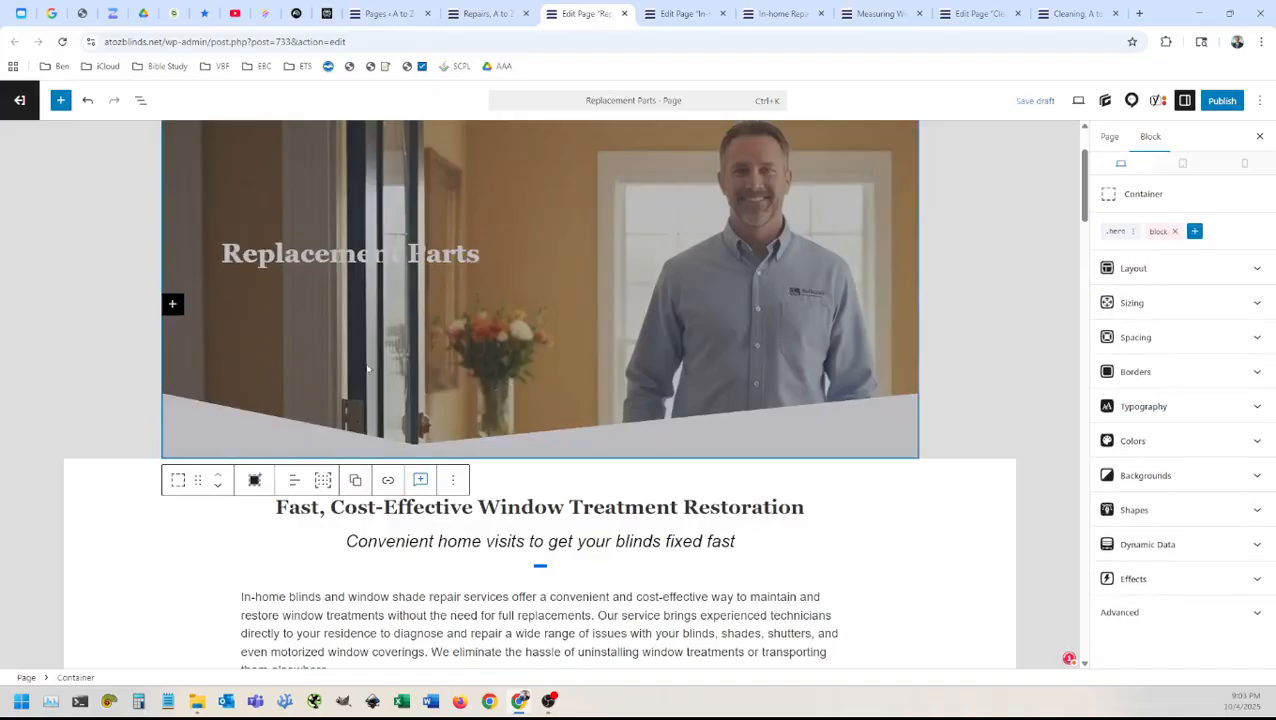
left_click(317, 258)
left_click(94, 491)
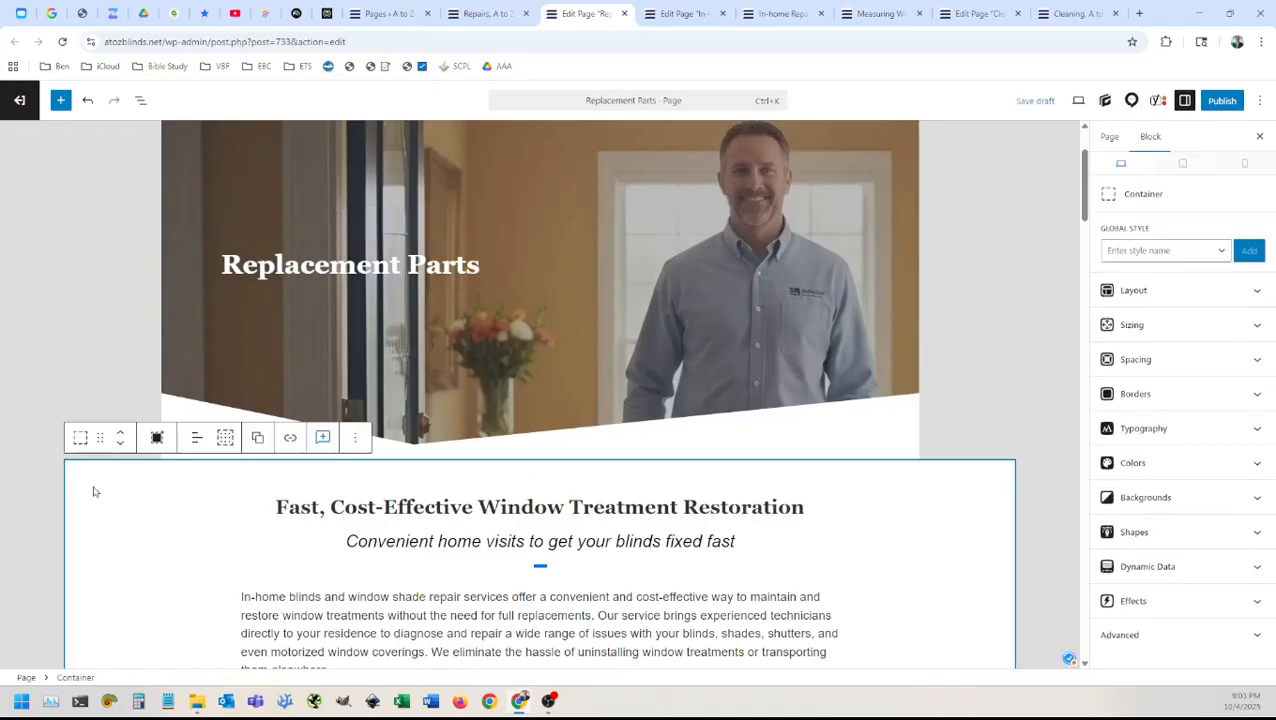
Step: Delete every block inside the intro's inner container, from the "Fast, Cost-Effective Window Treatment Restoration" headline through the last paragraph
left_click(317, 506)
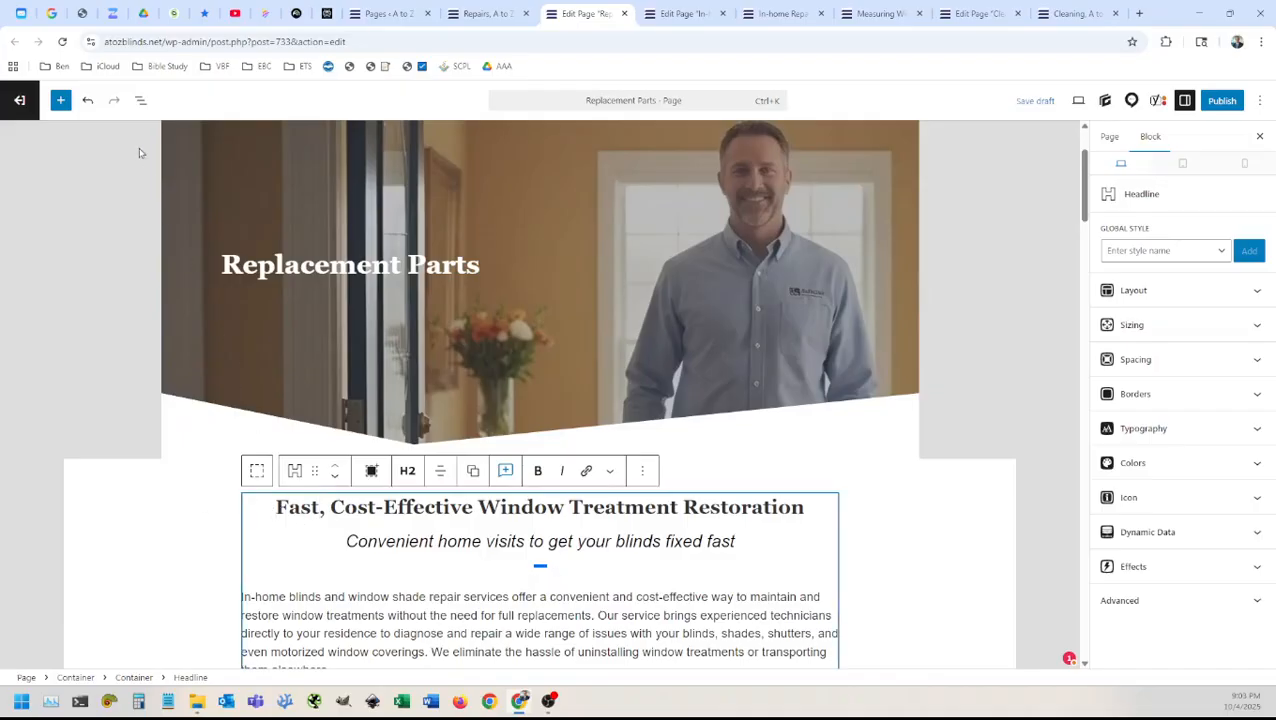
left_click(140, 100)
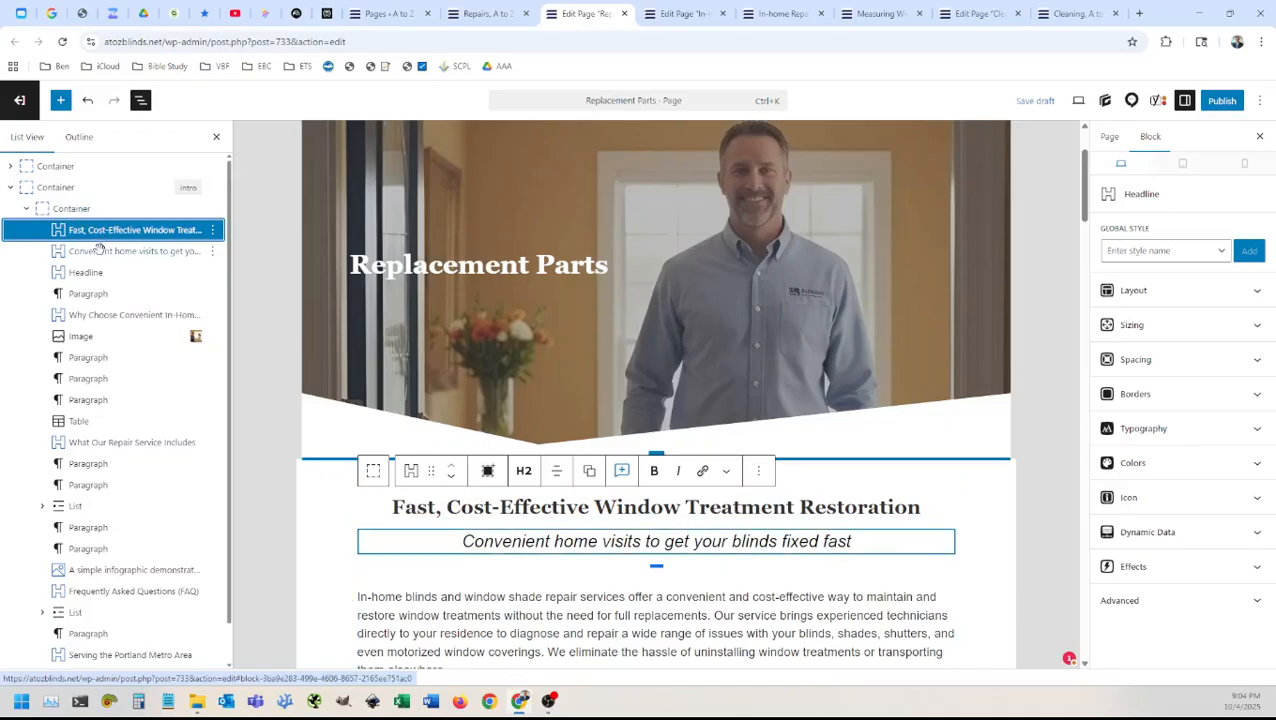
scroll(94, 250, "down", 1)
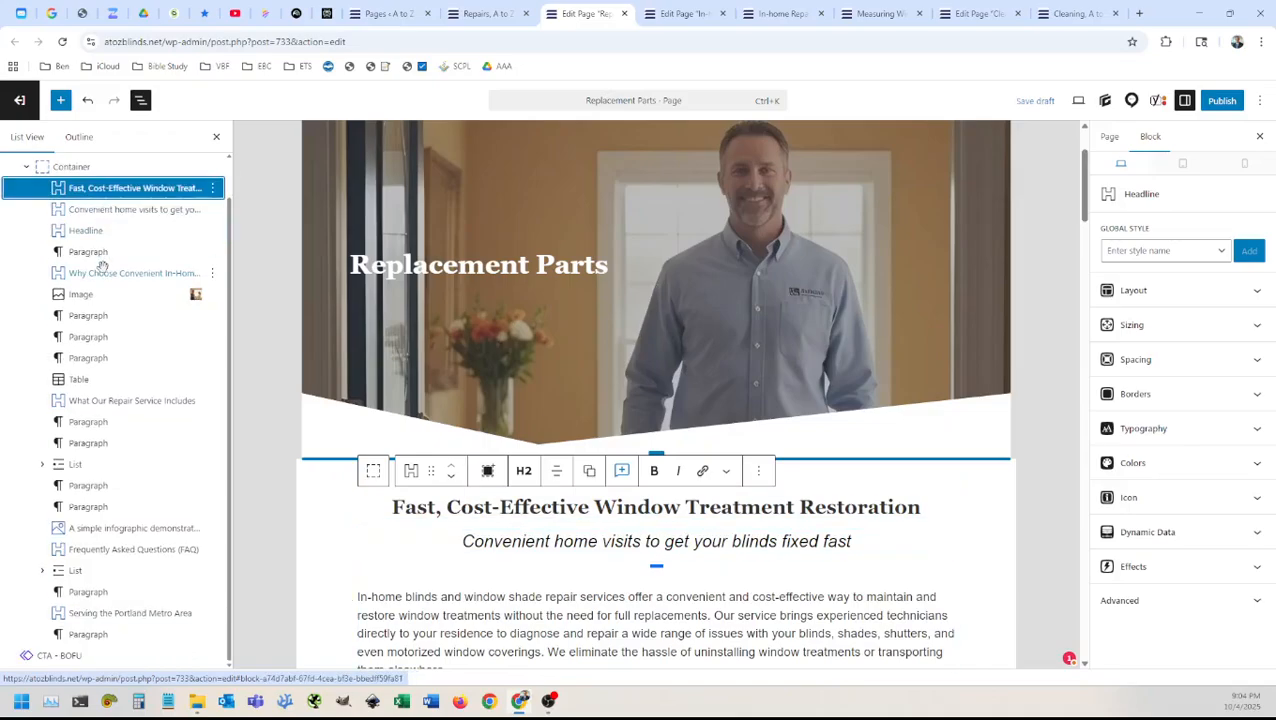
left_click(92, 635, "shift")
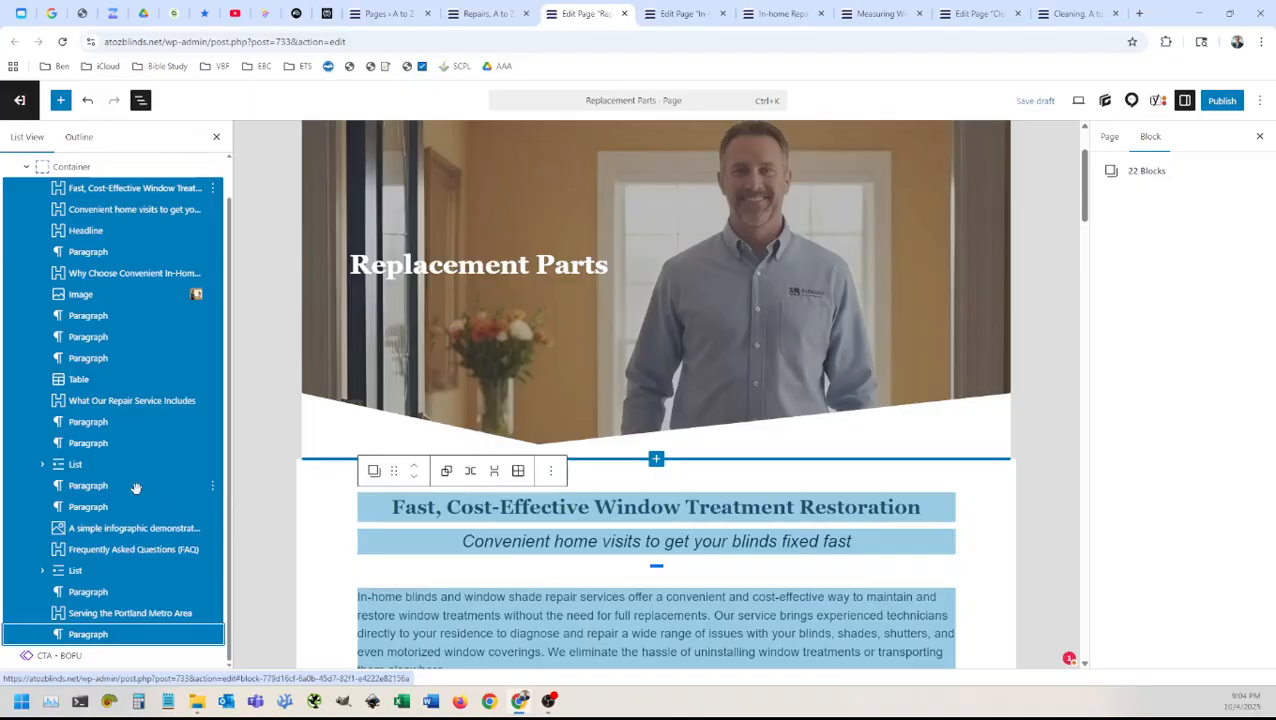
key("Delete")
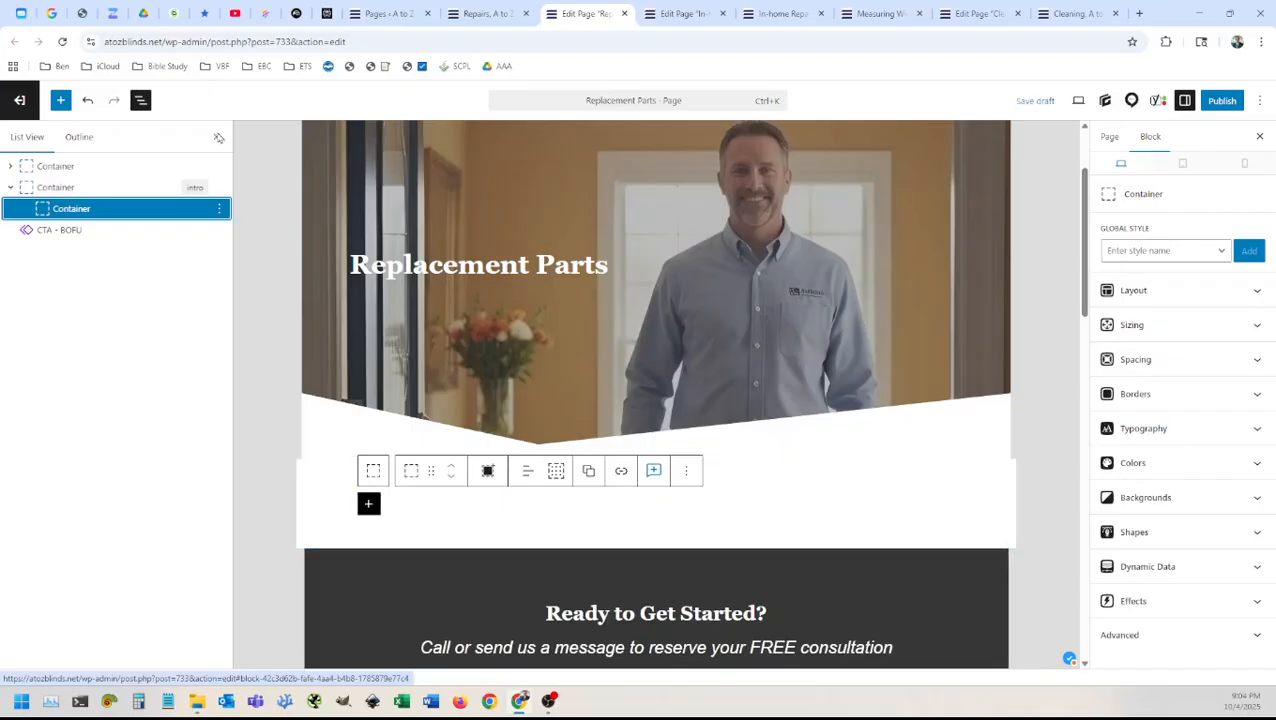
left_click(219, 137)
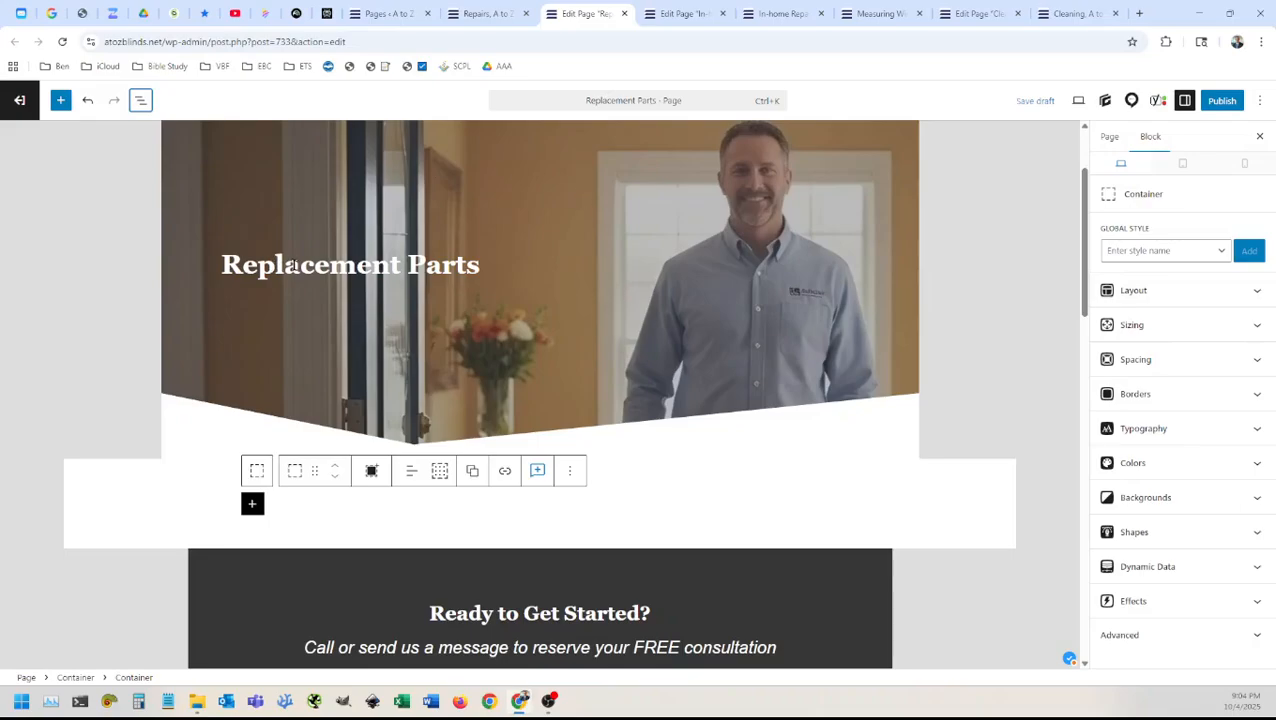
Step: Copy the hero headline, switch to Perplexity, and replace the prompt's [topic] placeholder value with "Replacement Parts", followed by a period
triple_click(294, 264)
key("ctrl+c")
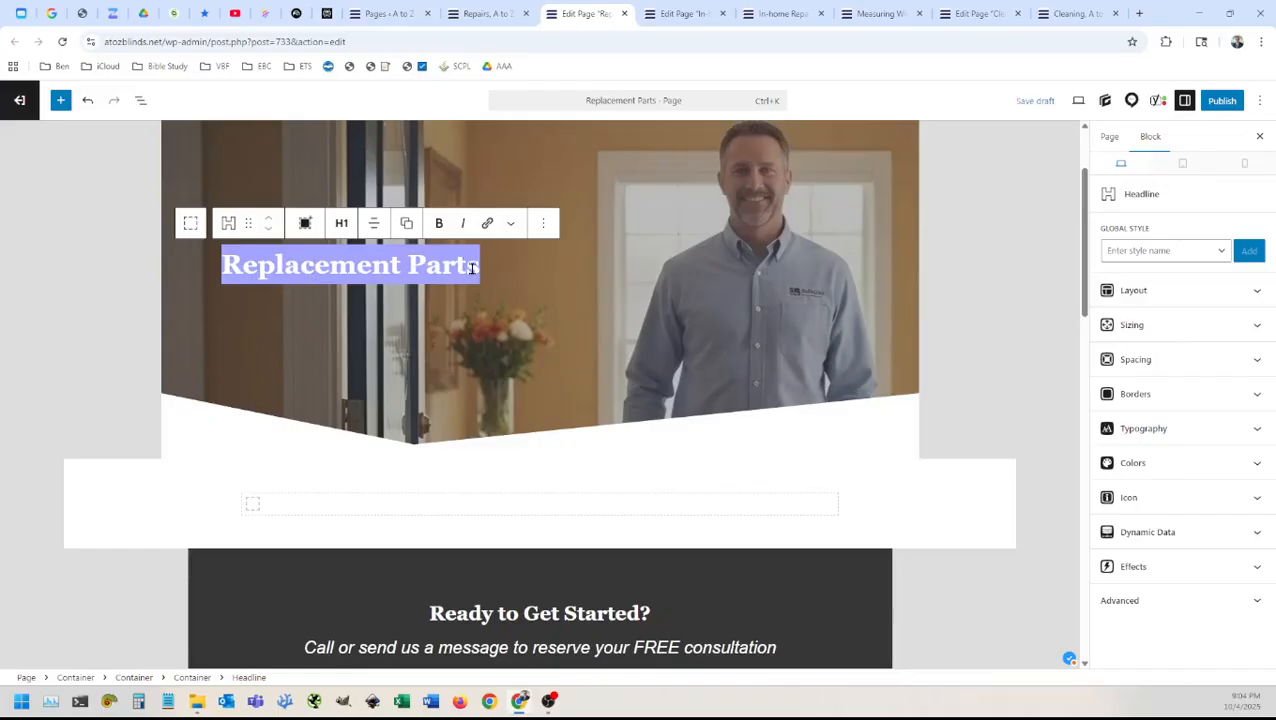
left_click(326, 13)
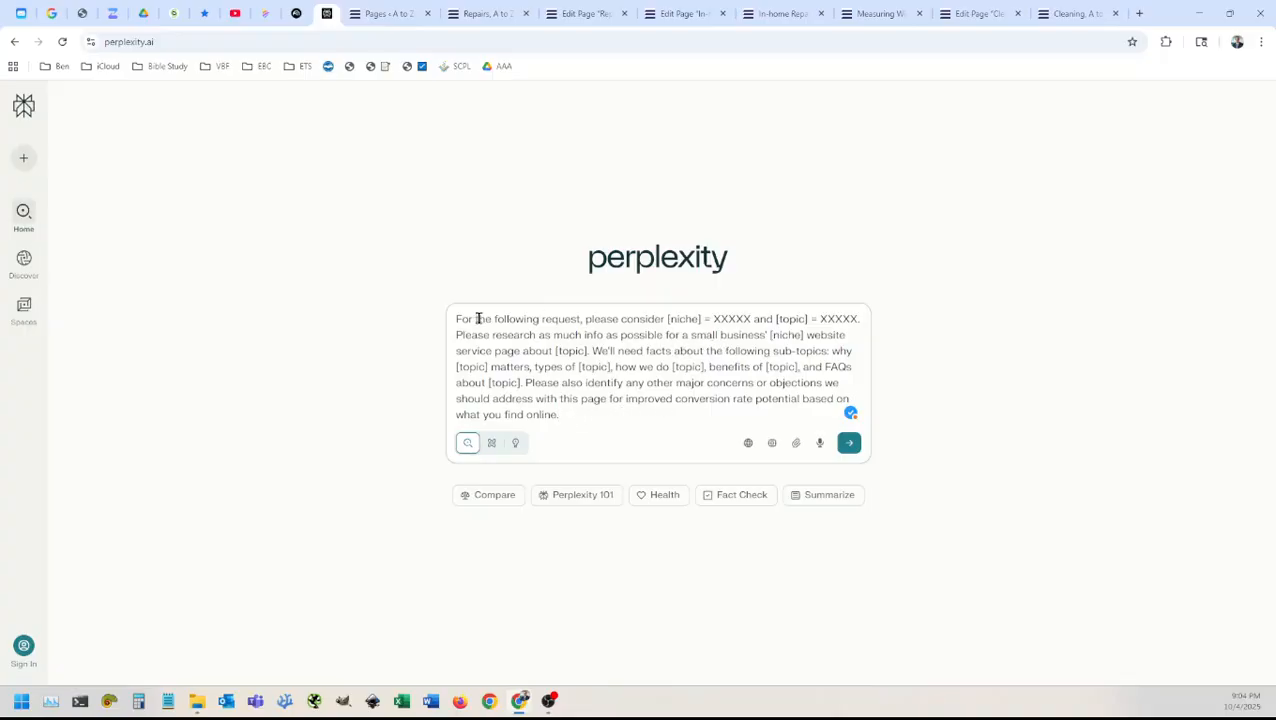
double_click(728, 317)
double_click(842, 318)
left_click(843, 317)
double_click(826, 320)
key("ctrl+v")
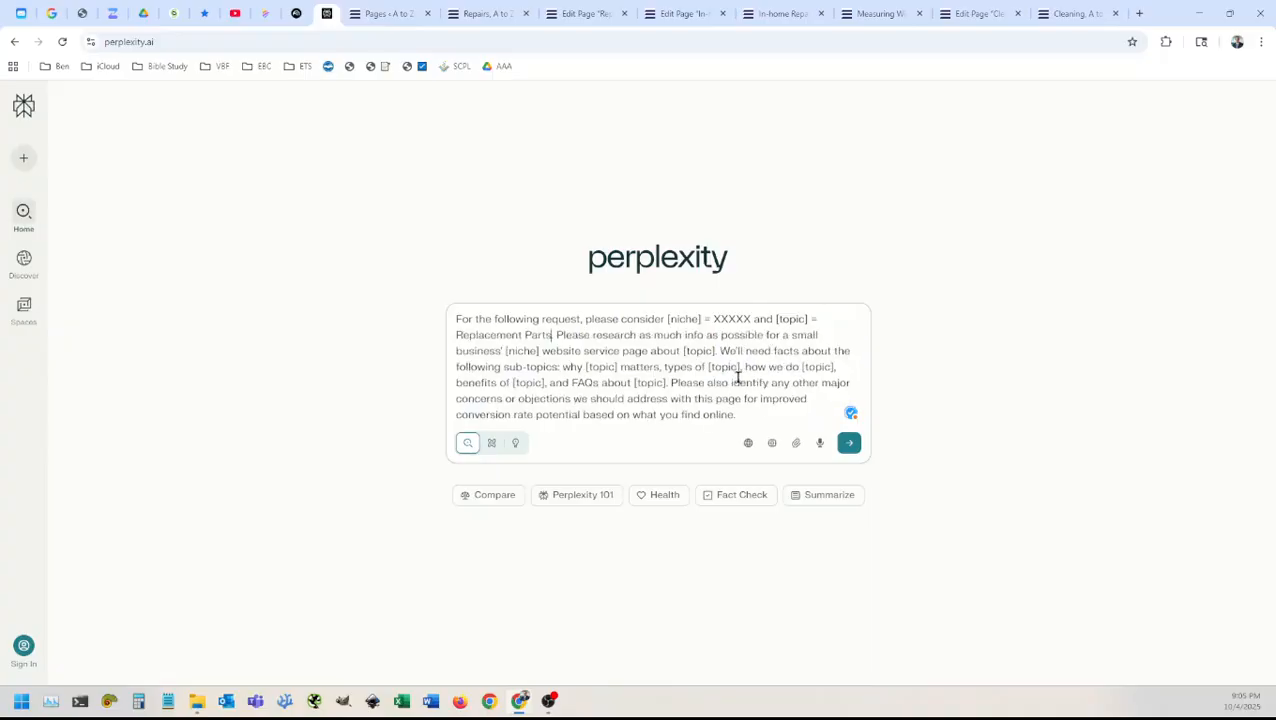
left_click(548, 336)
key("BackSpace")
type(".")
Step: Set the prompt's [niche] value to "blinds repair" and submit the research request
double_click(733, 319)
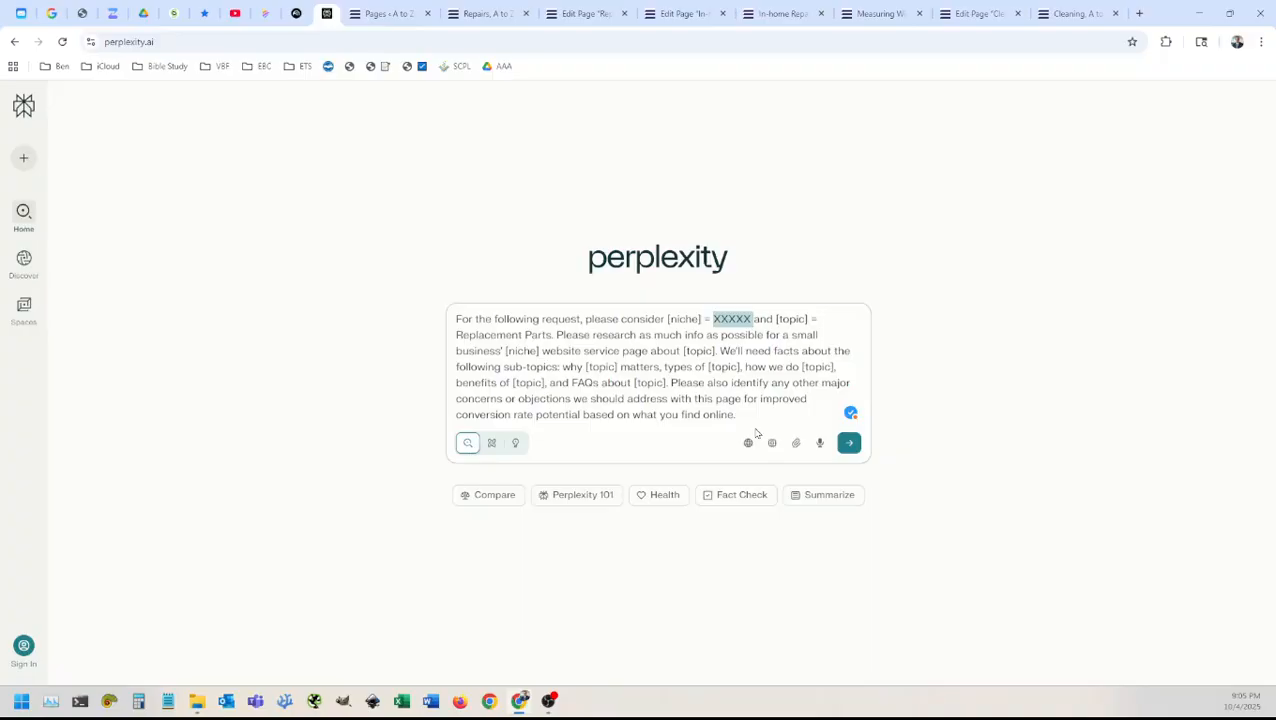
type("blinds repair")
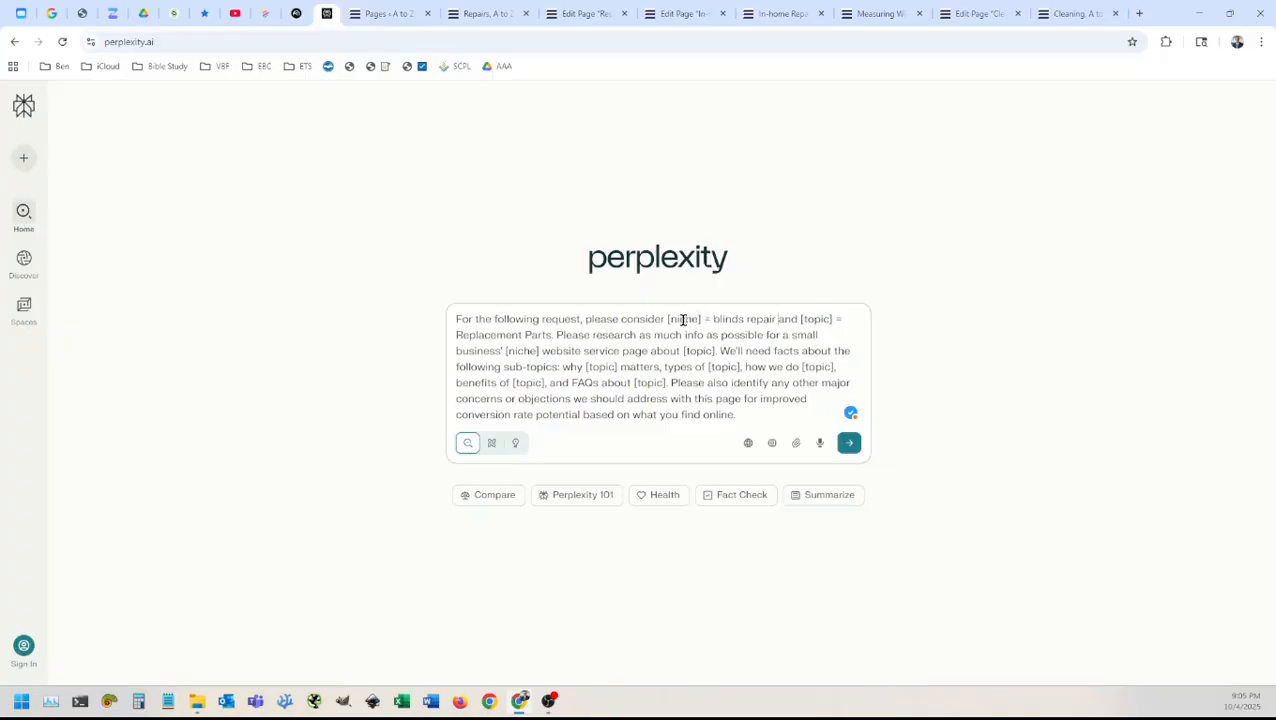
left_click_drag(666, 319, 699, 320)
left_click(735, 412)
left_click(848, 443)
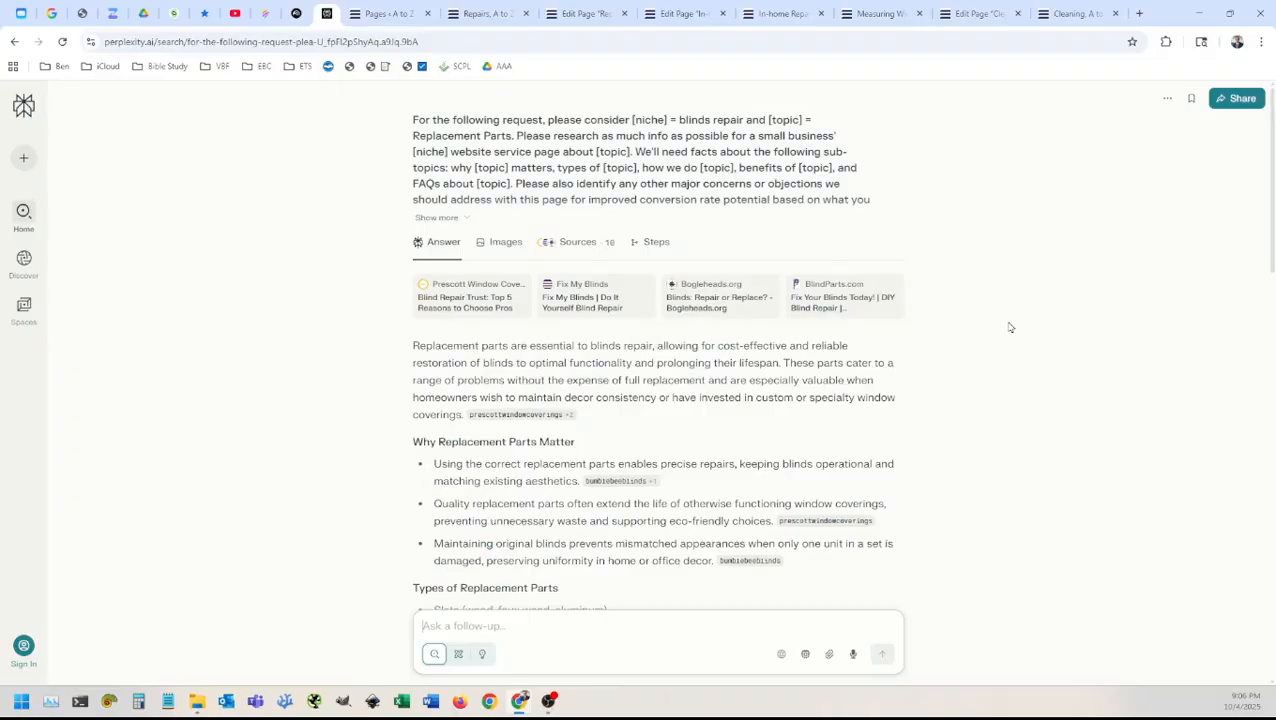
Step: Read through the research answer on replacement parts, including its benefits, FAQs, and customer objections
scroll(1009, 327, "down", 2)
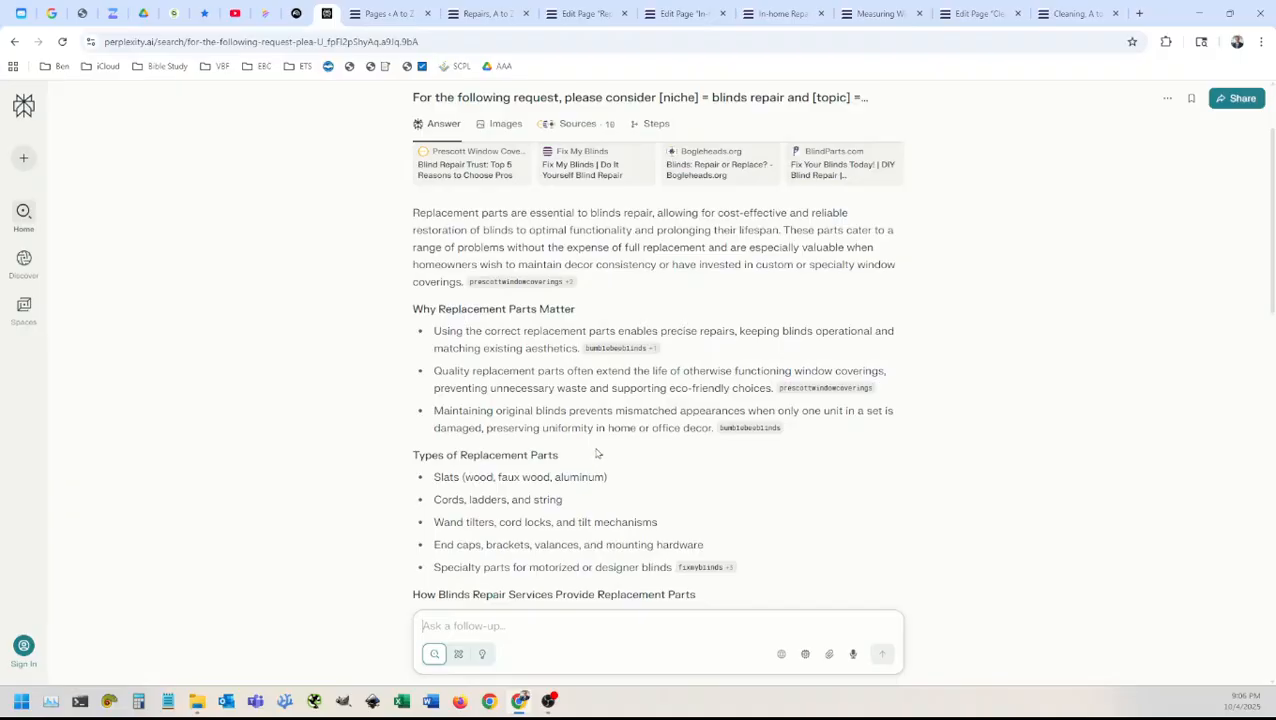
scroll(590, 446, "down", 2)
scroll(711, 416, "down", 1)
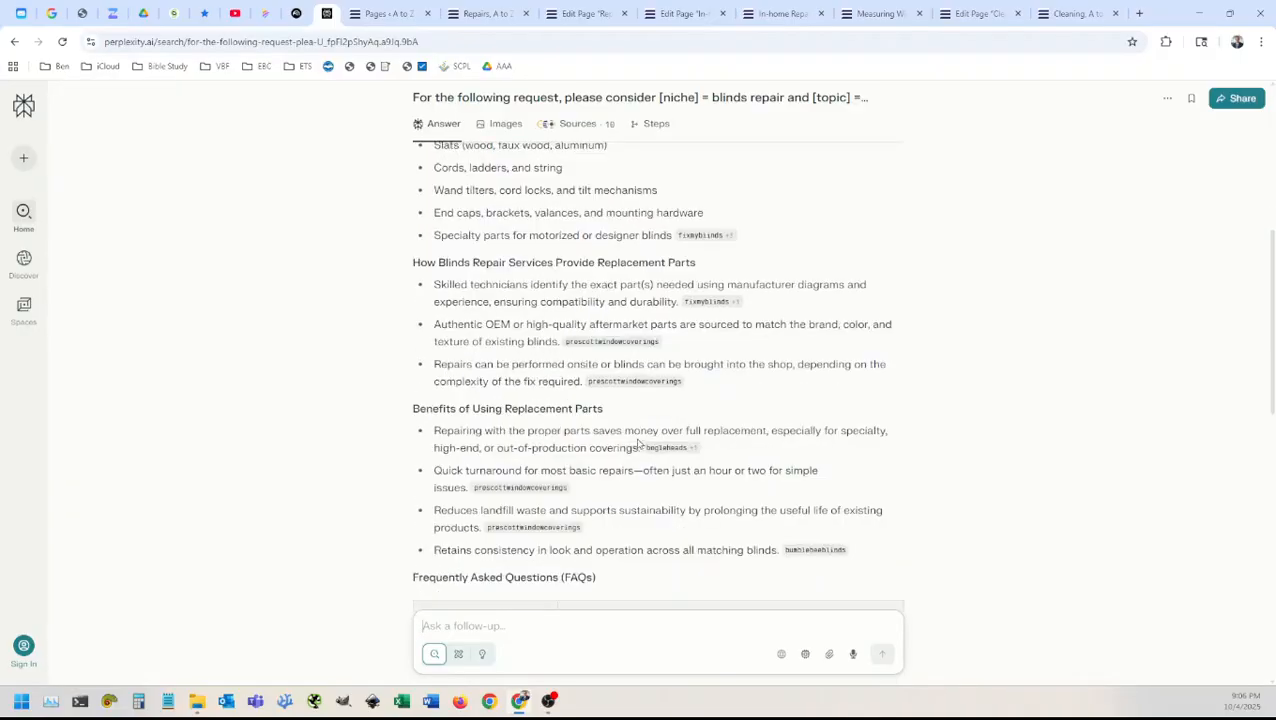
scroll(566, 428, "down", 1)
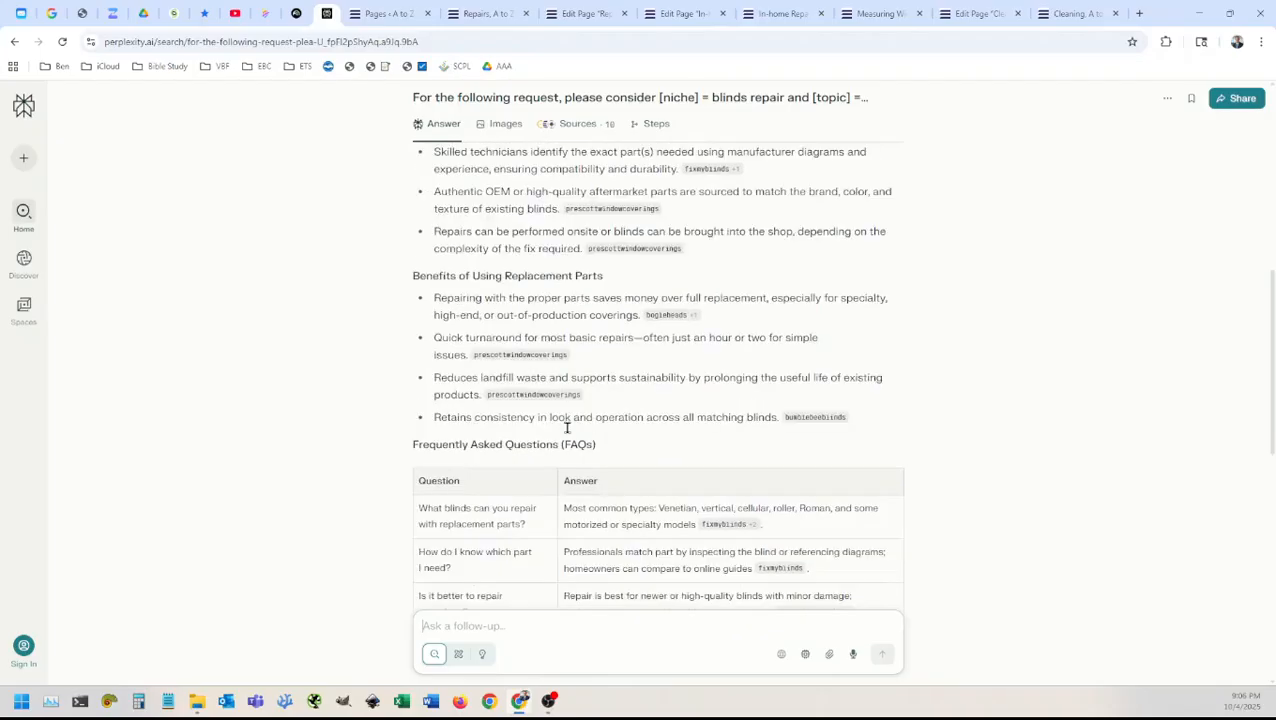
scroll(568, 433, "down", 1)
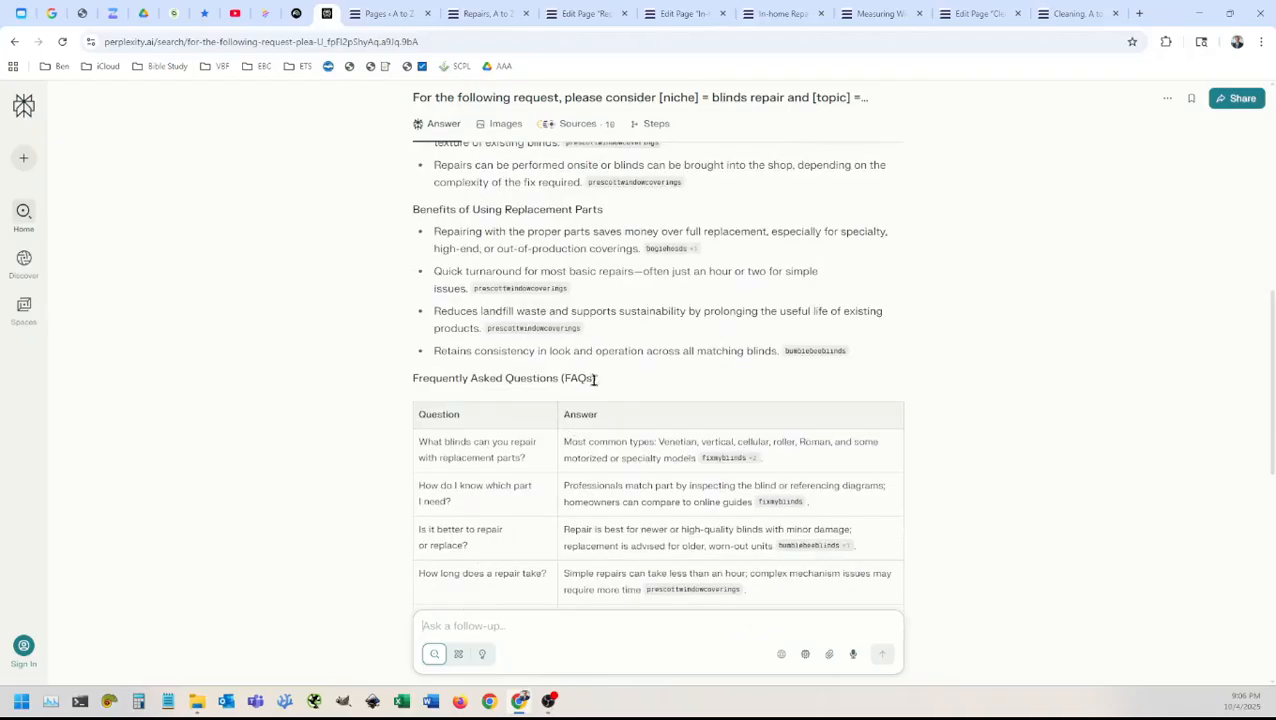
scroll(611, 438, "down", 3)
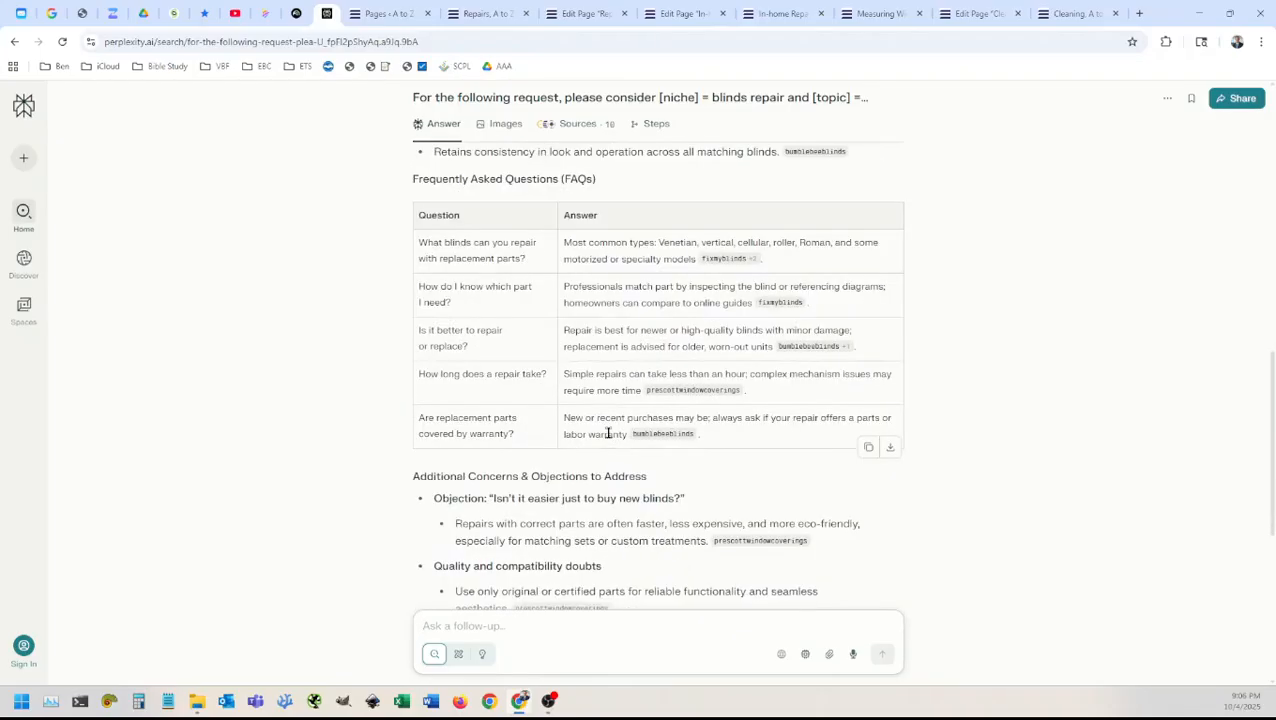
scroll(608, 434, "down", 6)
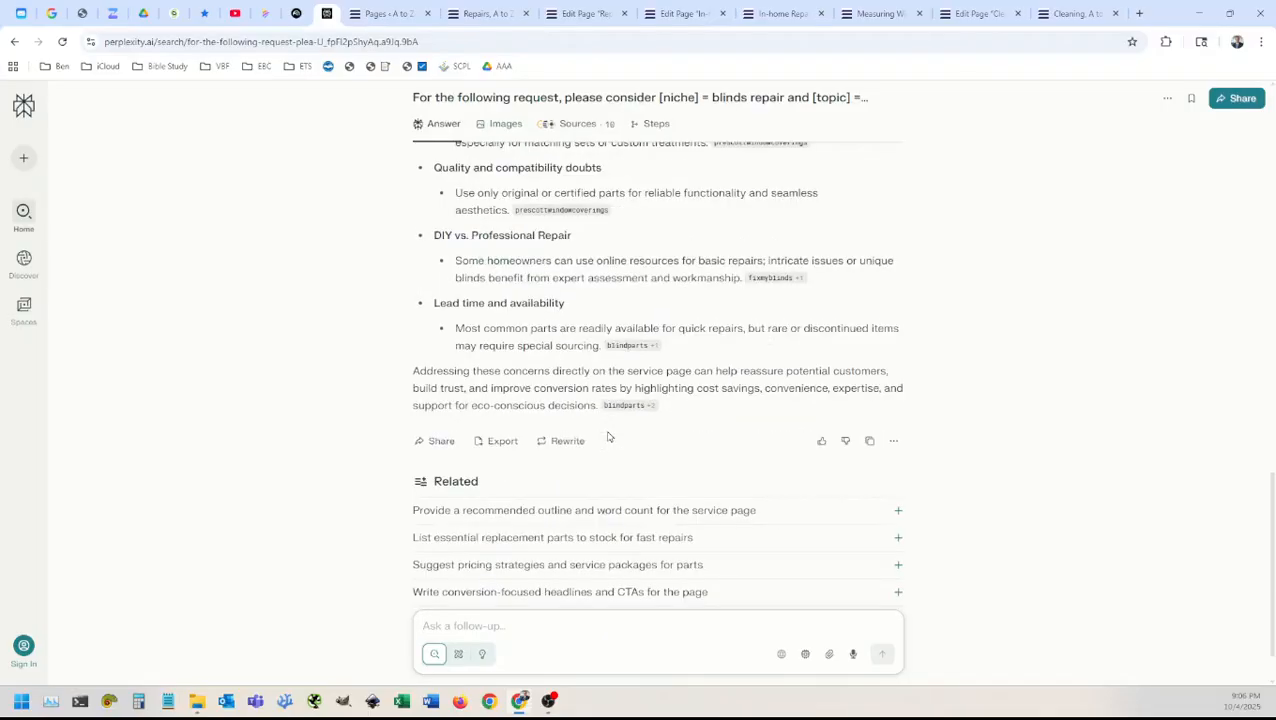
scroll(607, 435, "up", 4)
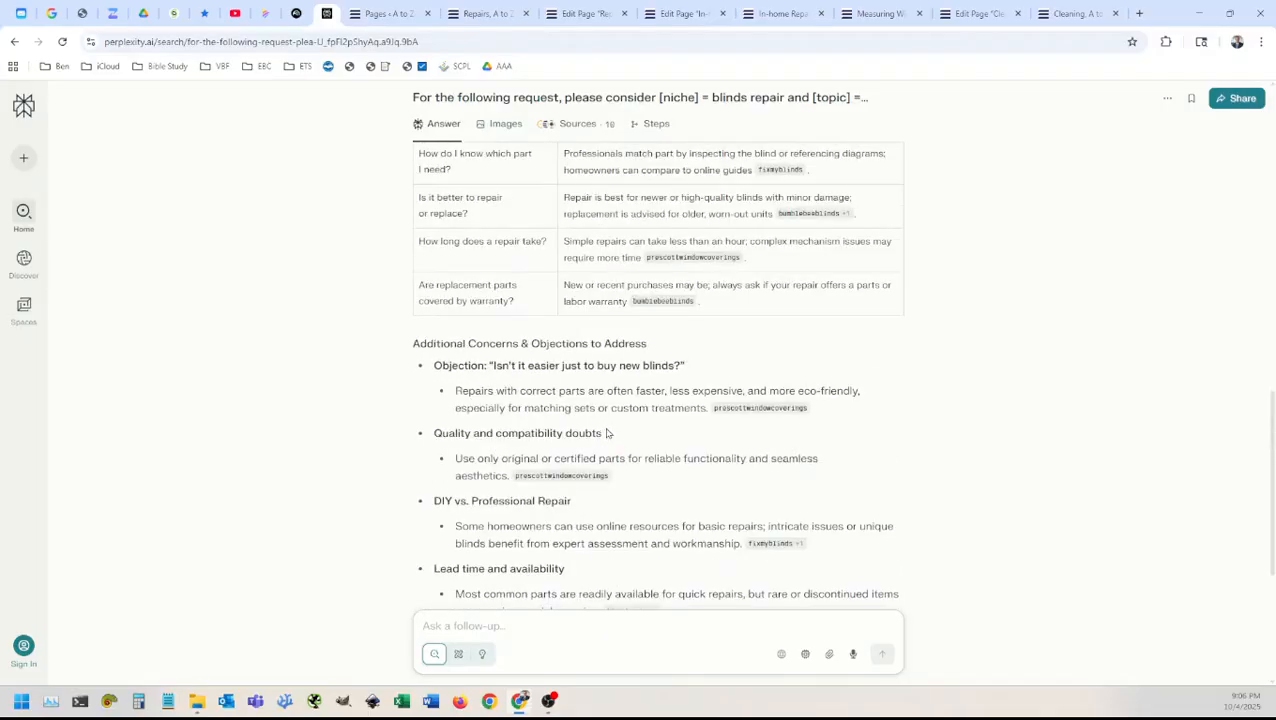
scroll(606, 431, "up", 15)
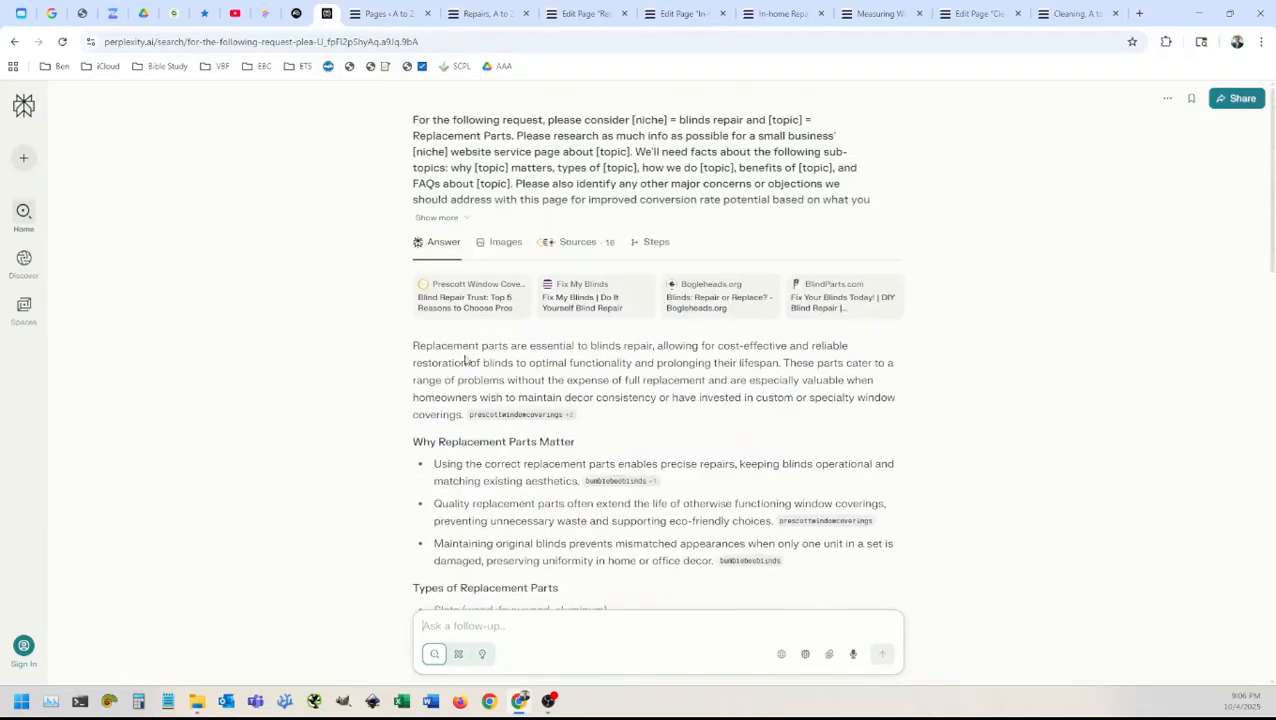
Step: Copy the complete research answer, from its introduction through the closing paragraph
left_click_drag(412, 343, 672, 476)
scroll(659, 505, "down", 2)
scroll(720, 549, "down", 4)
scroll(726, 535, "down", 5)
scroll(722, 520, "down", 5)
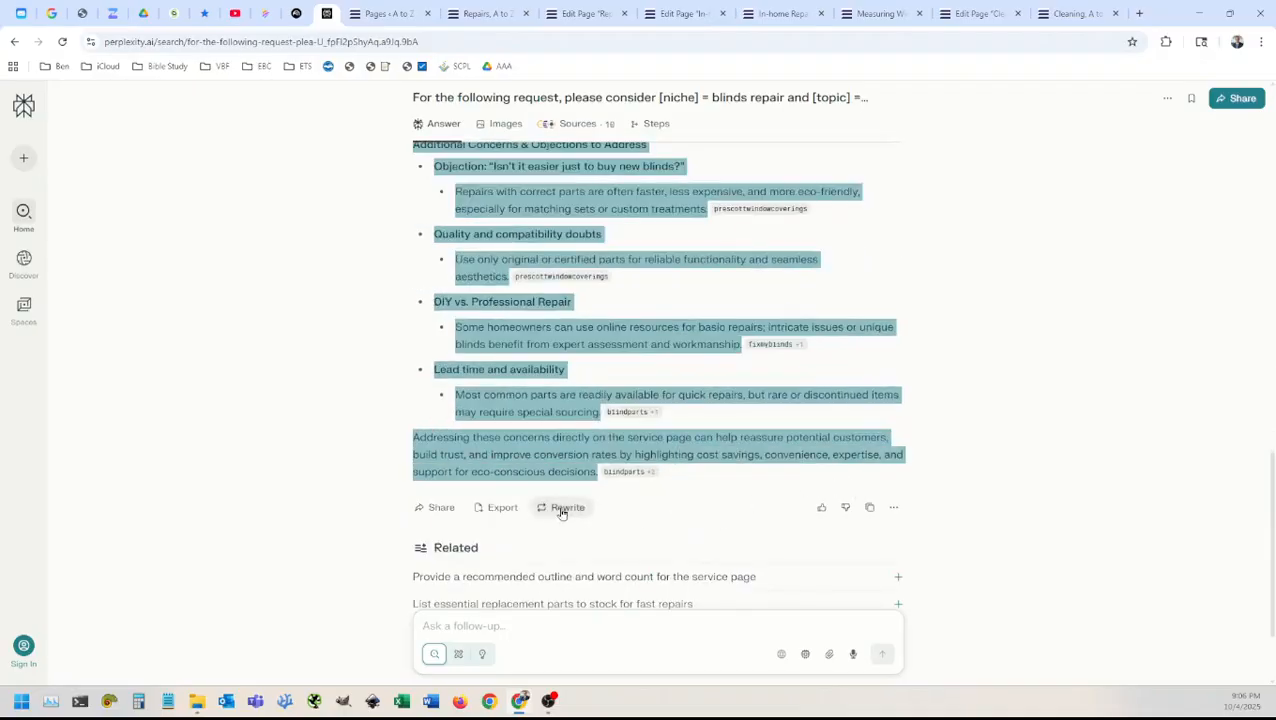
left_click(870, 509)
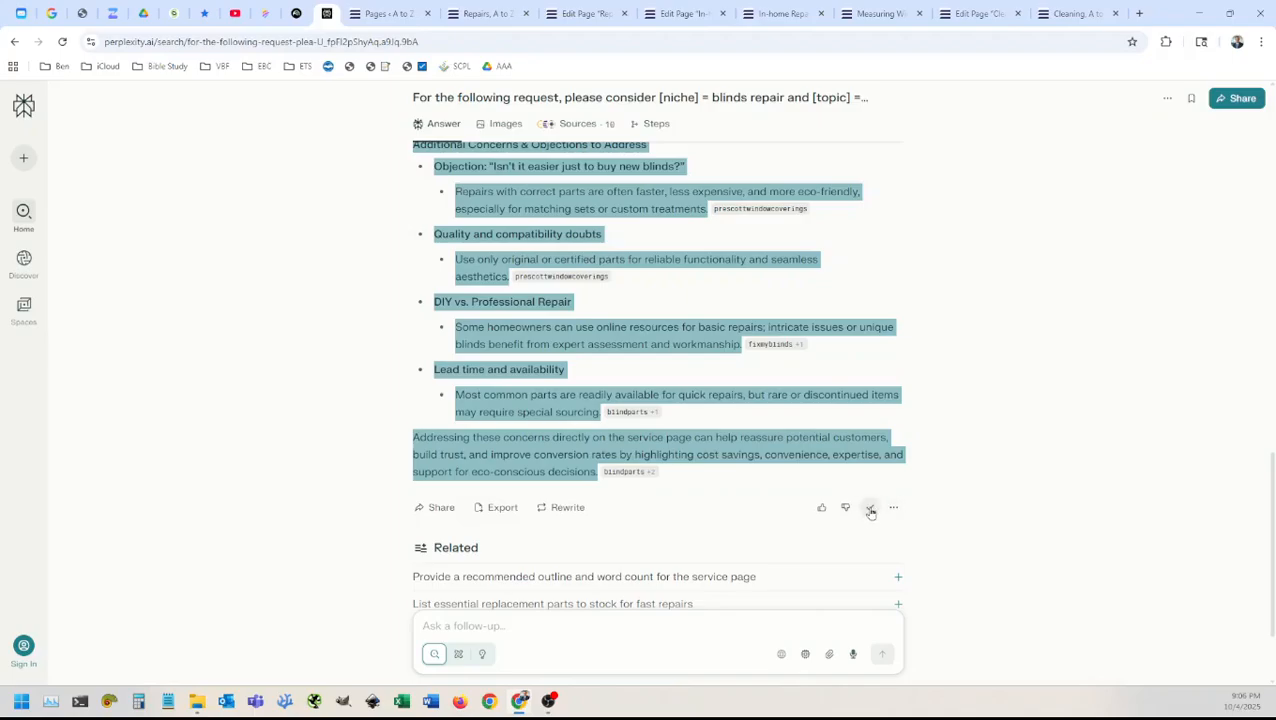
left_click(300, 374)
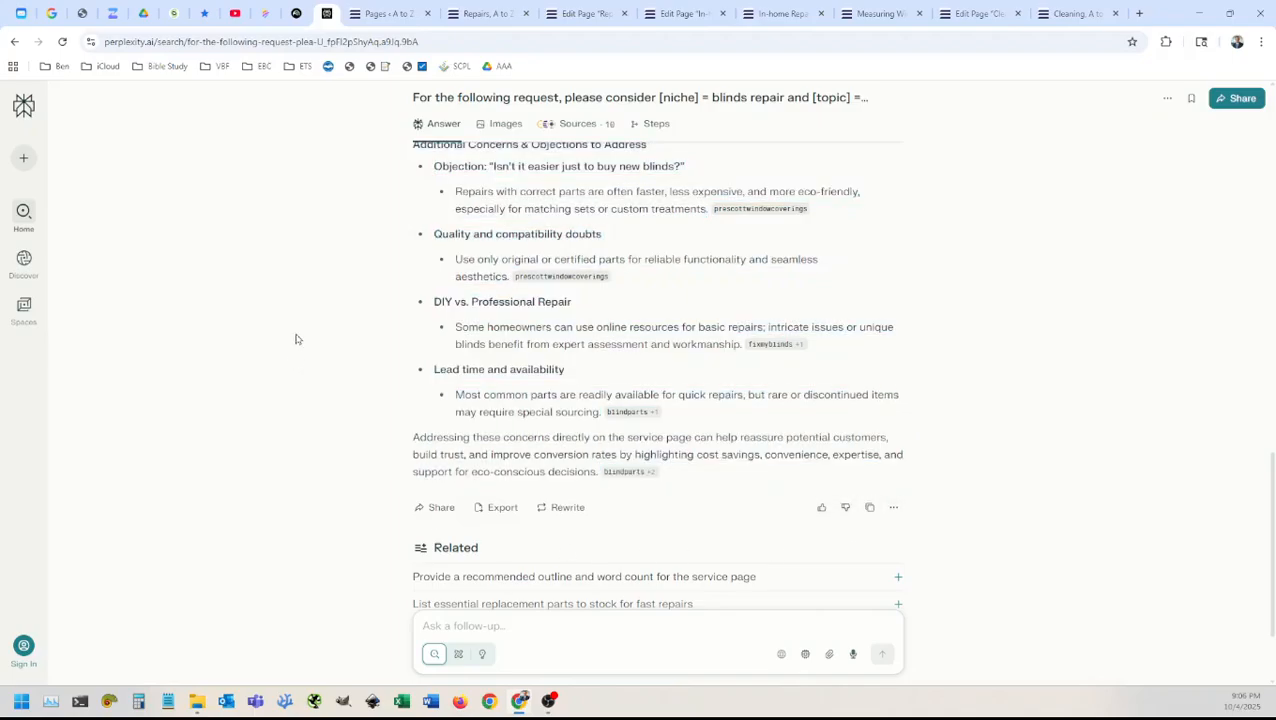
Step: Switch to Google Drive and look through the A to Z Blinds and Projects folders, ending in the SEO Setup folder
left_click(142, 15)
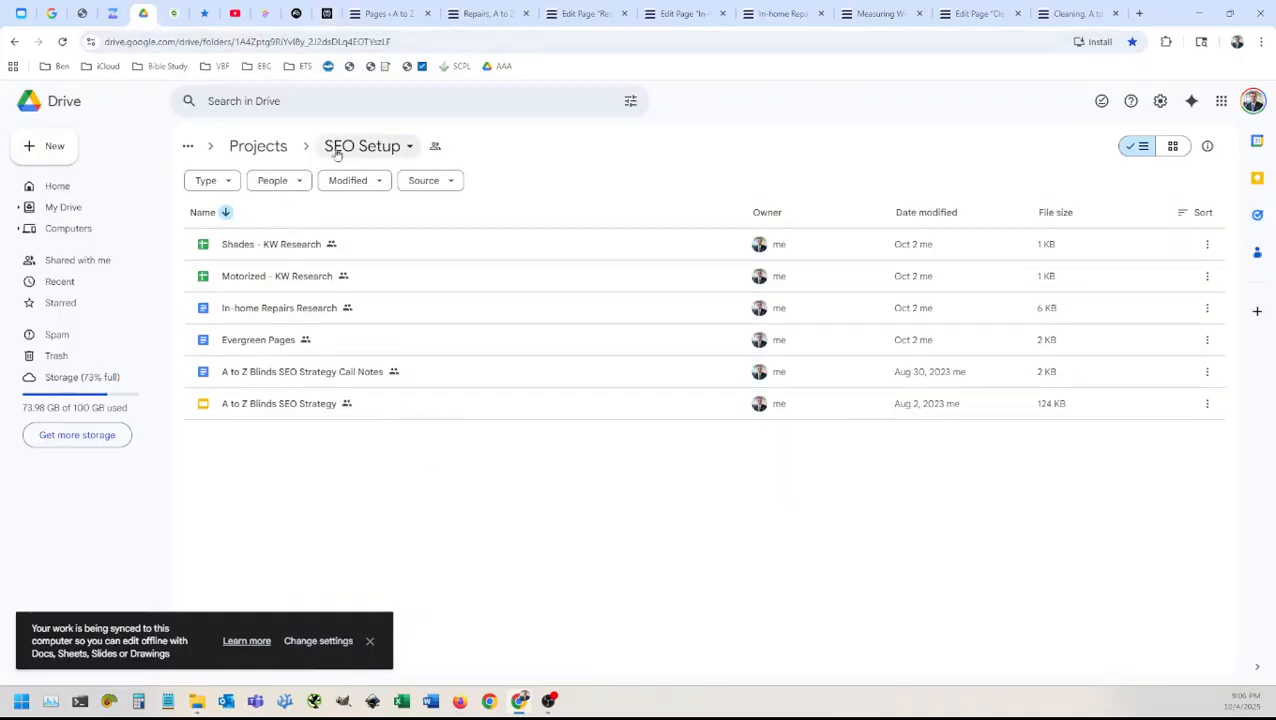
left_click(257, 146)
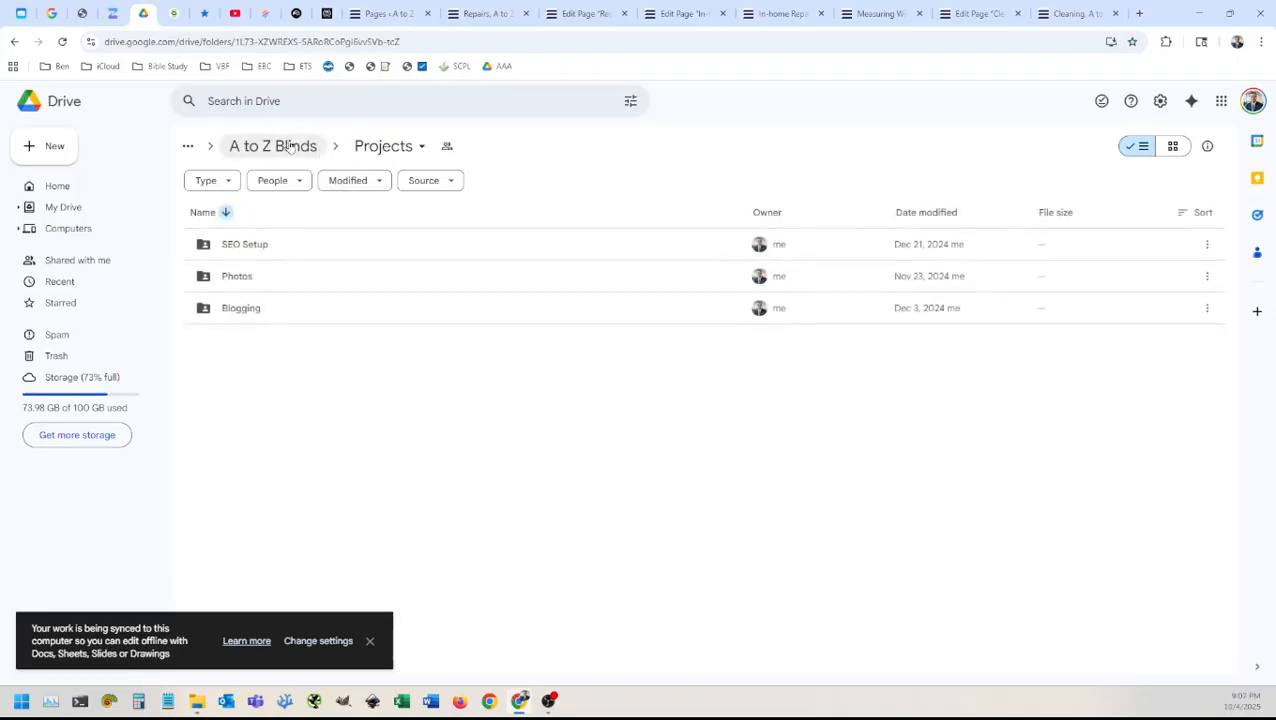
left_click(289, 146)
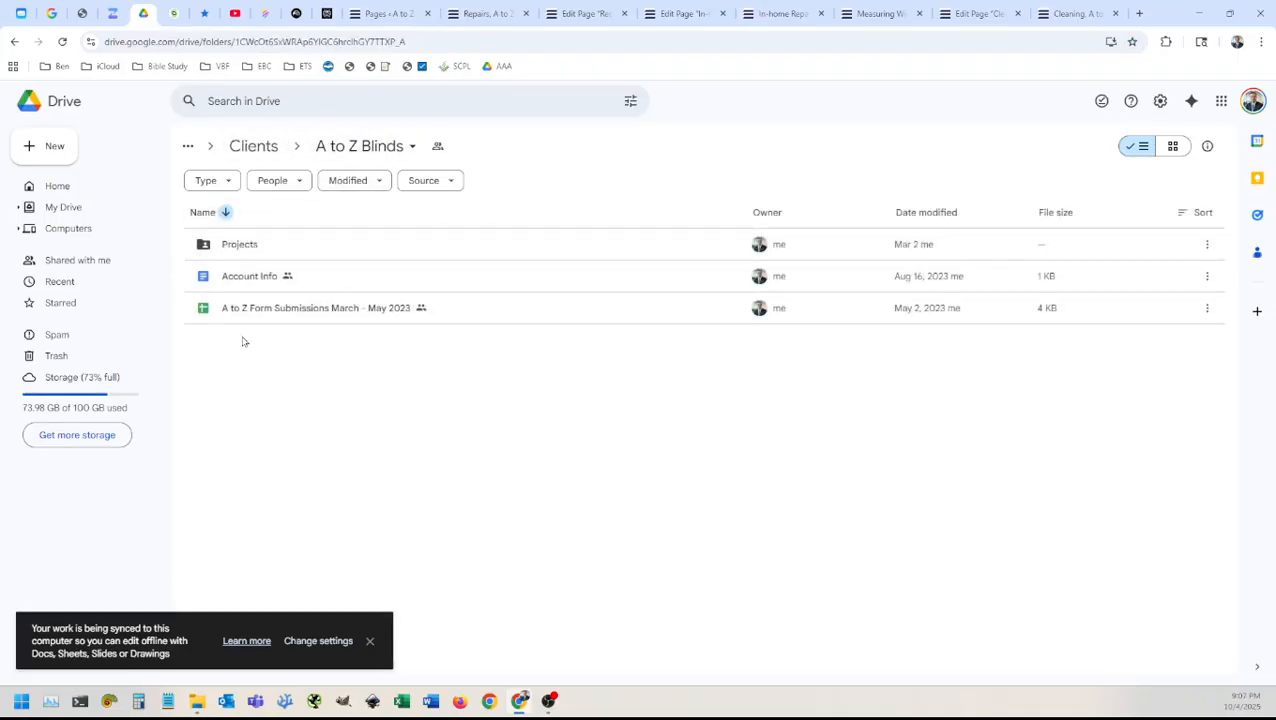
double_click(239, 246)
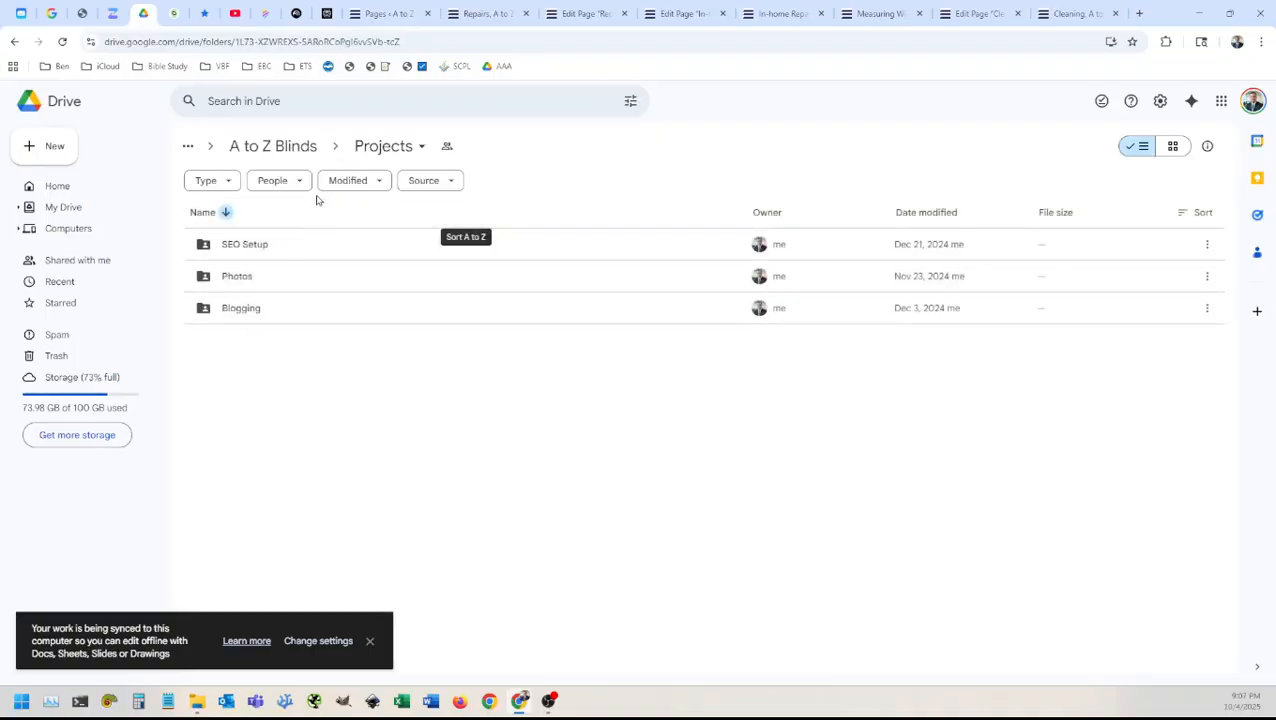
double_click(249, 245)
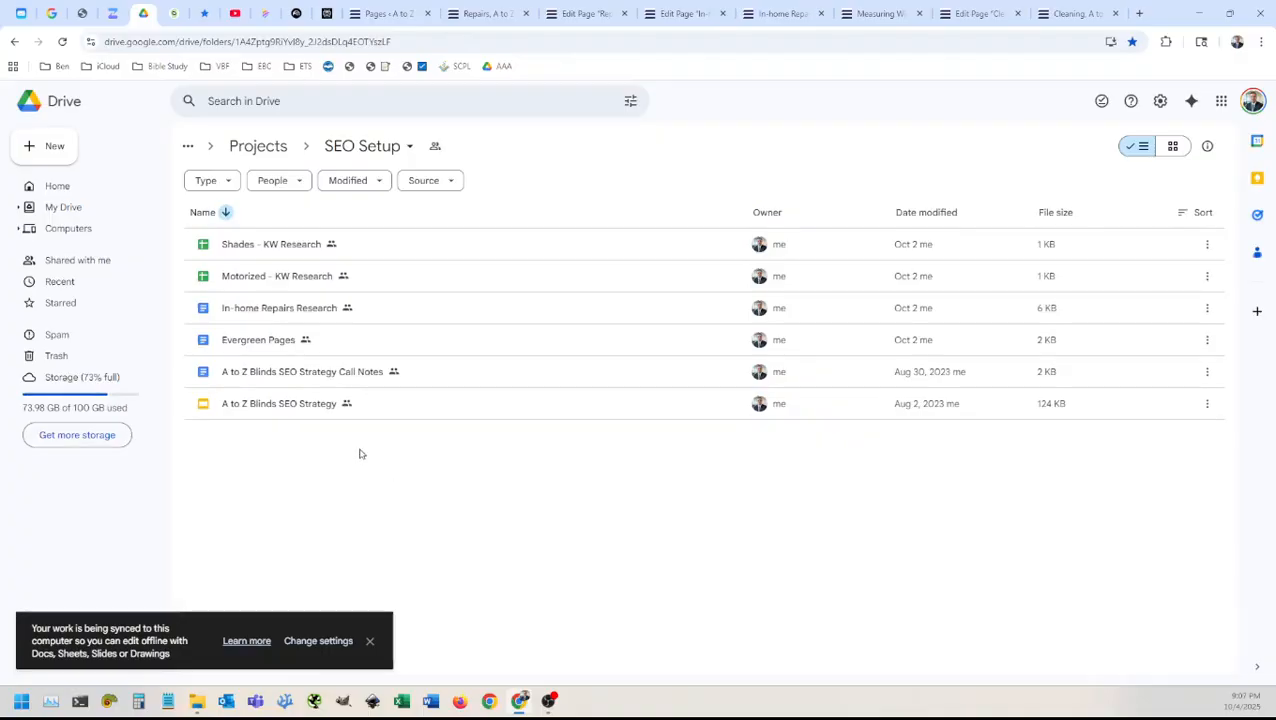
Step: Check the Evergreen Pages document, close it, and open the In-home Repairs Research document
double_click(259, 341)
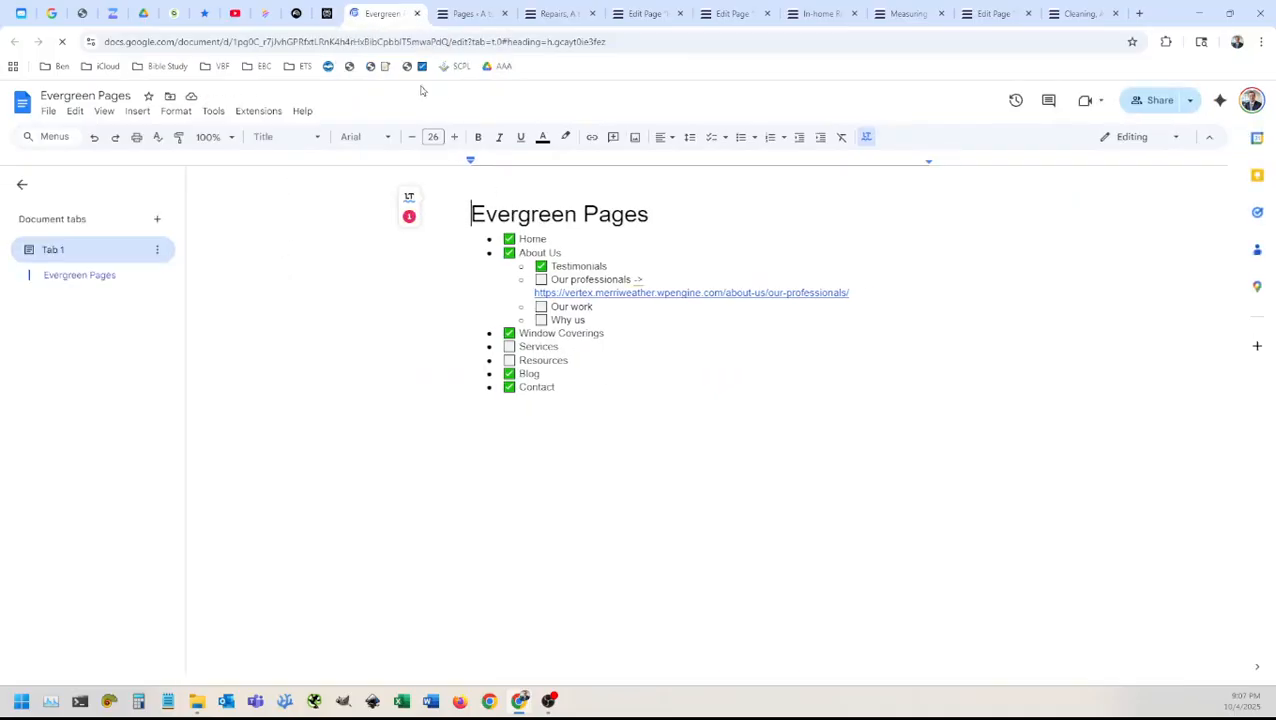
left_click(417, 13)
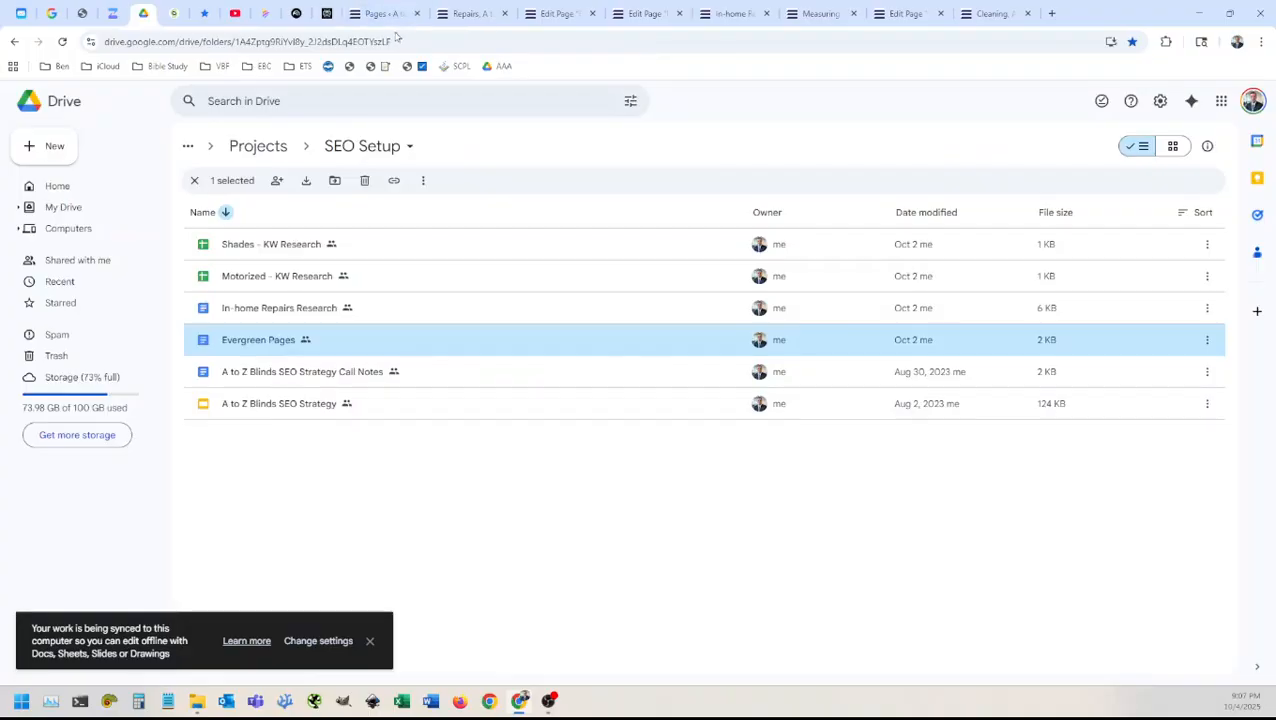
double_click(318, 309)
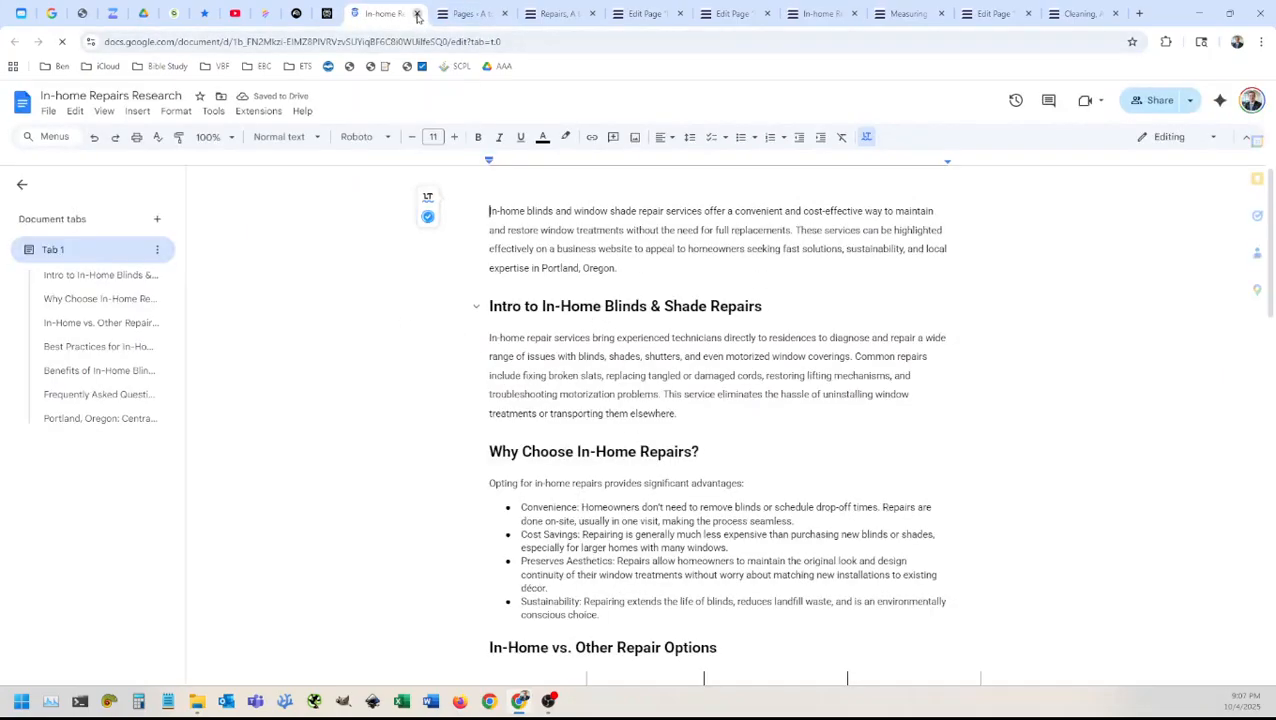
Step: Close the In-home Repairs Research document and create a new shared Google Doc in the SEO Setup folder
left_click(417, 13)
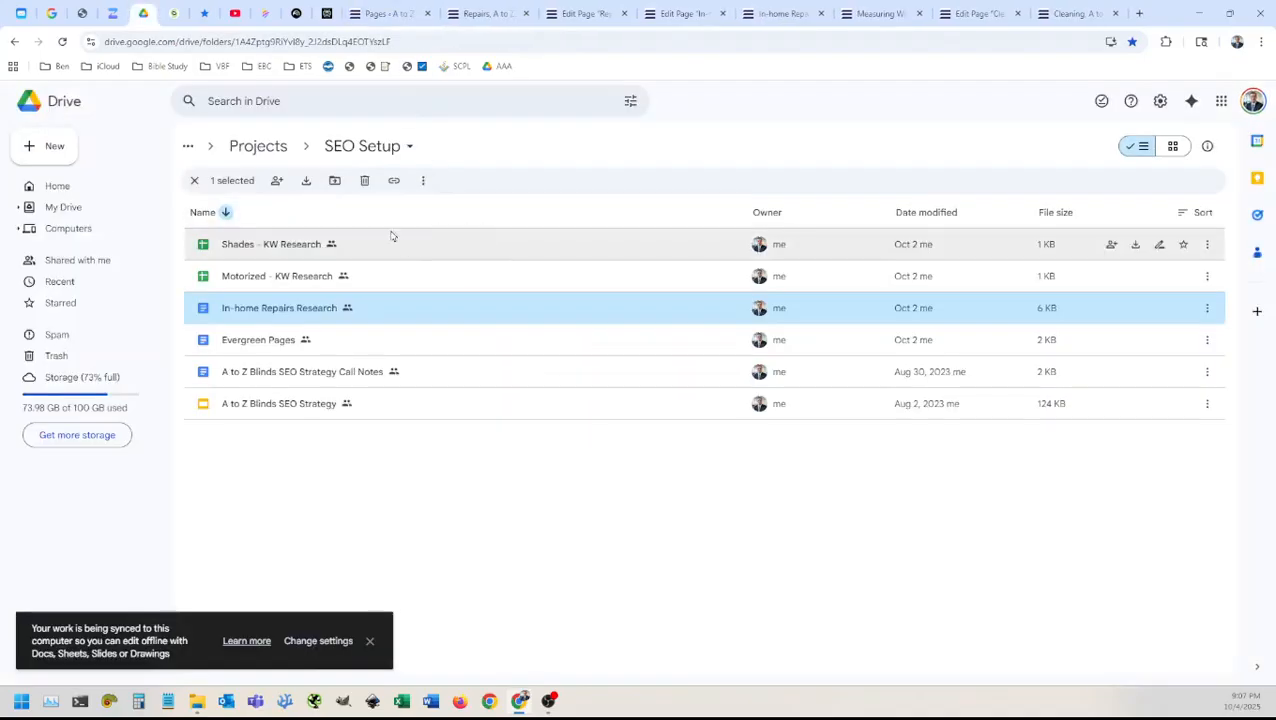
left_click(55, 146)
left_click(80, 232)
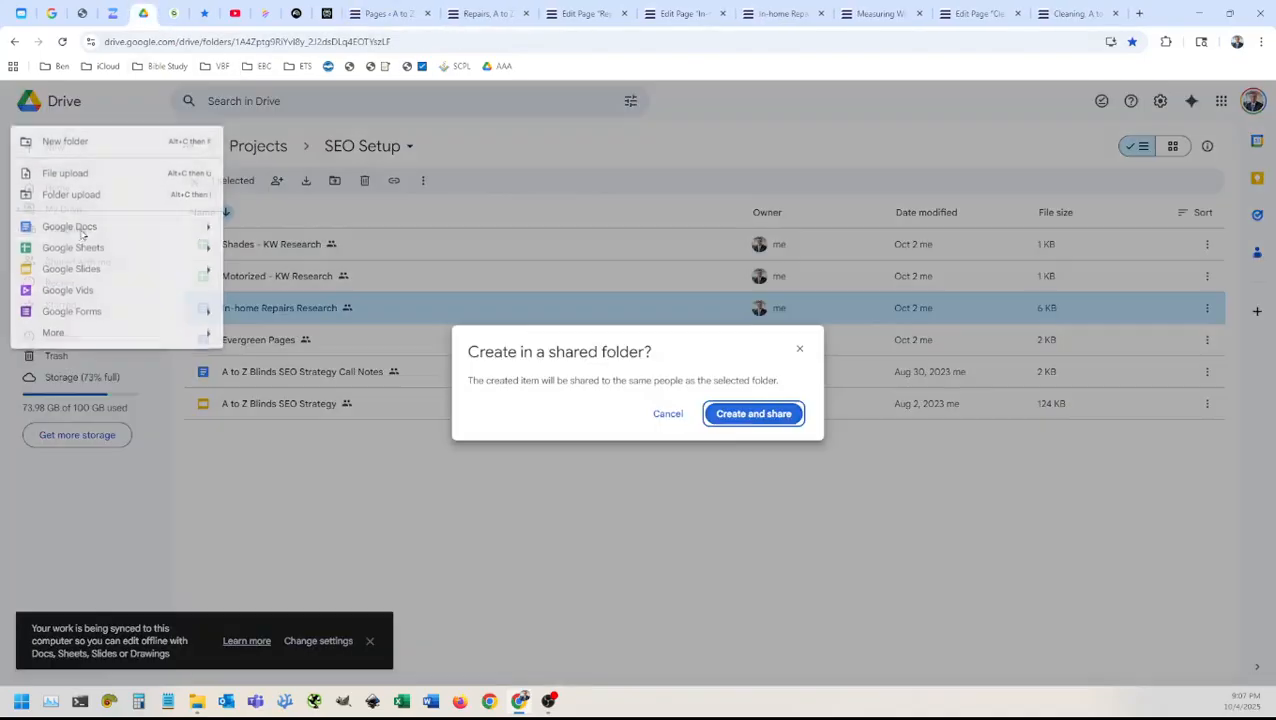
left_click(733, 415)
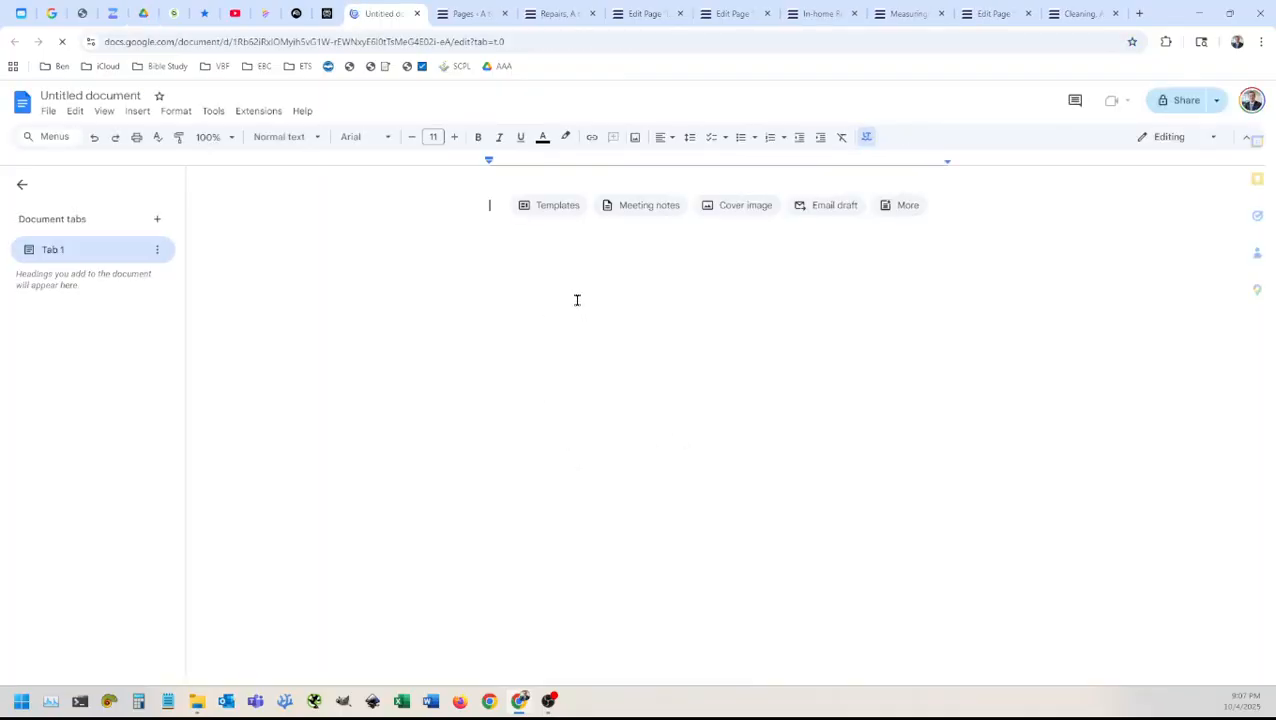
Step: Name the new document "Replacement Parts Research"
left_click(94, 95)
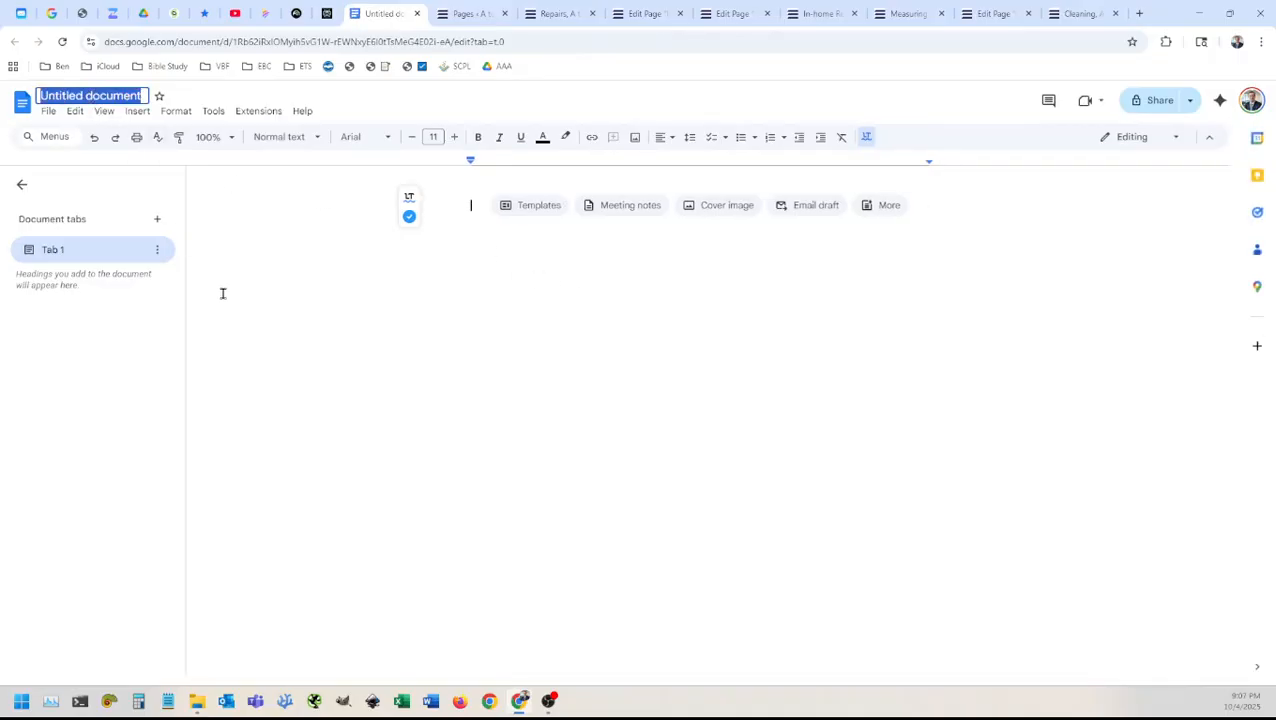
type("R")
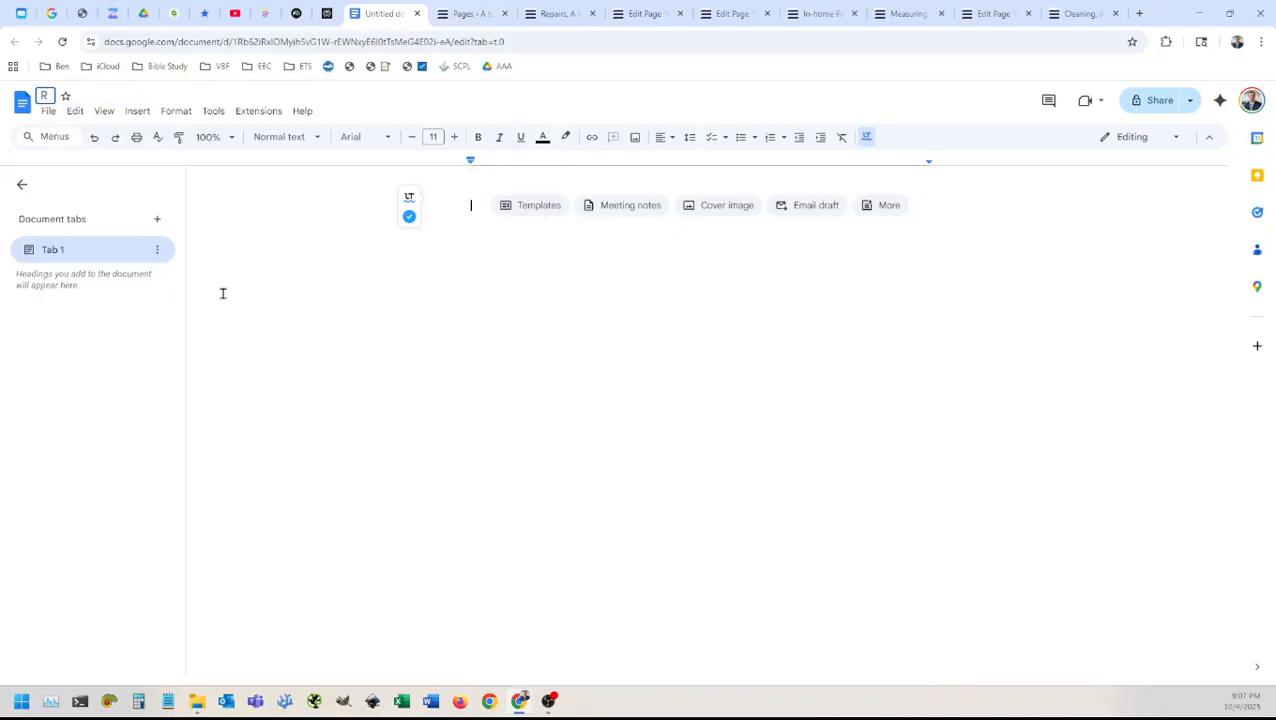
type("eplacement Parts")
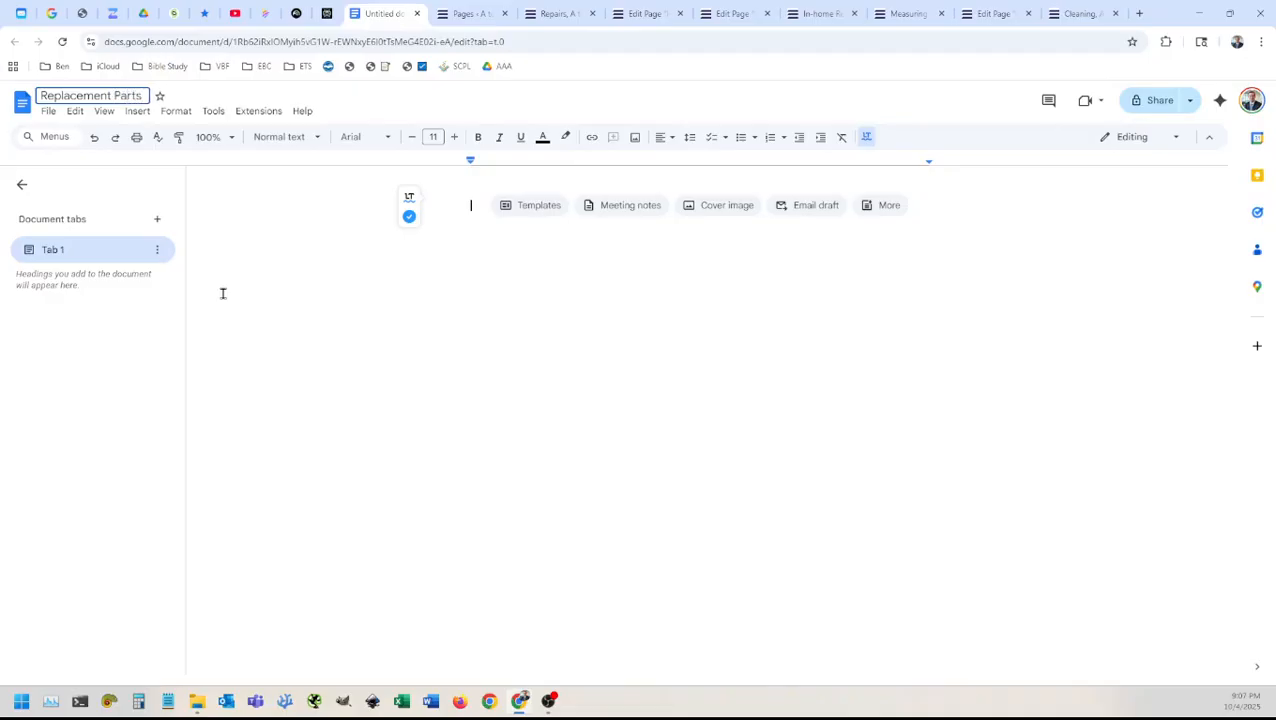
type(" Research")
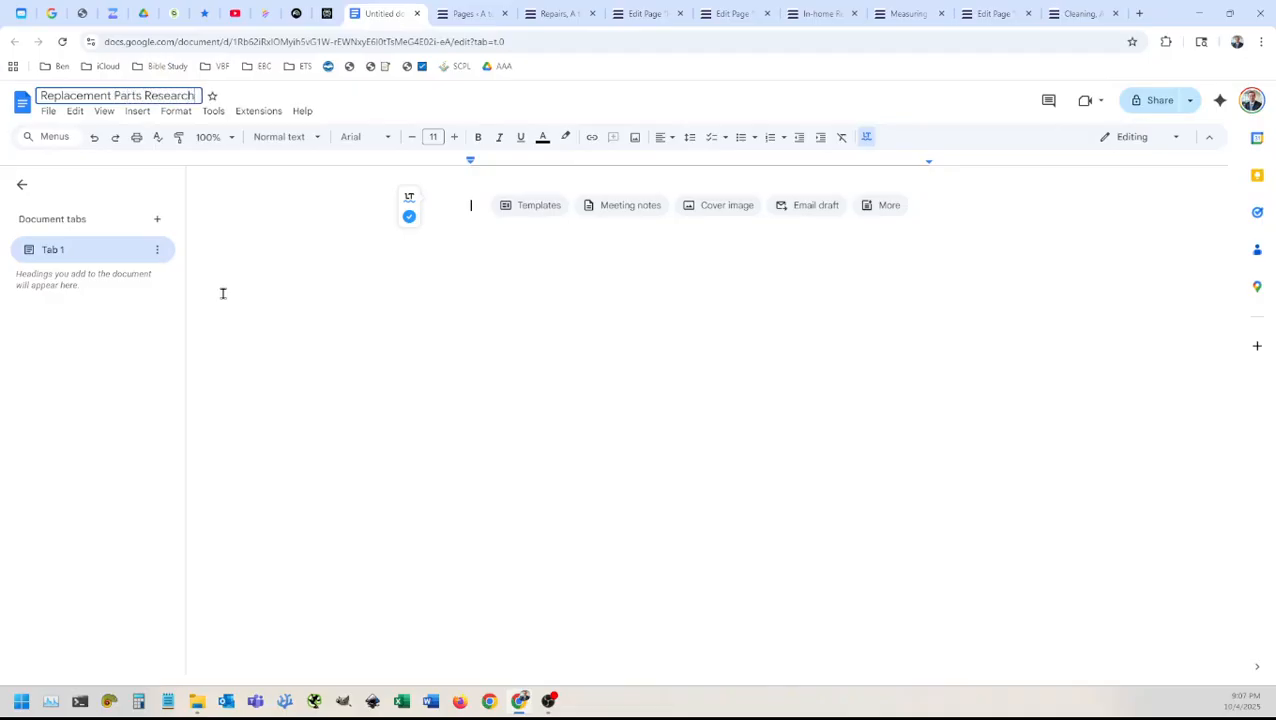
key("Return")
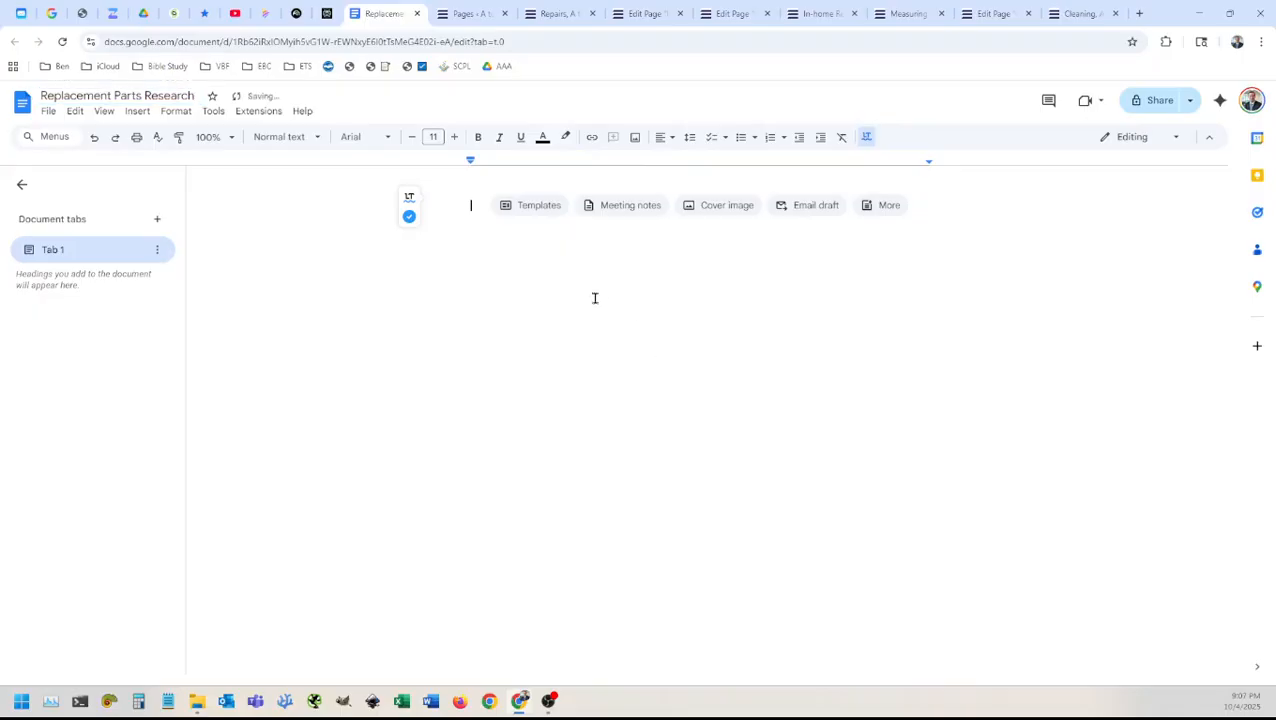
Step: Paste the copied research answer into the document and check its contents, including the FAQs and objections
key("ctrl+v")
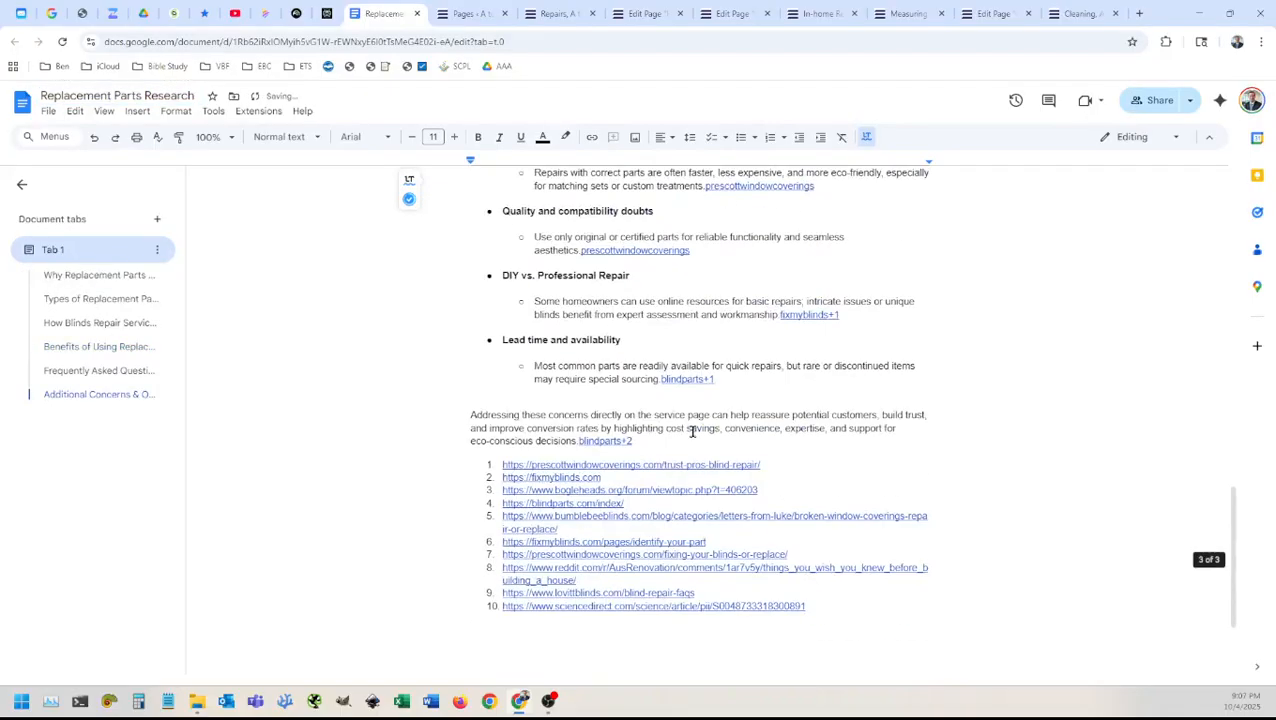
scroll(649, 420, "up", 5)
scroll(692, 390, "up", 6)
scroll(692, 400, "down", 7)
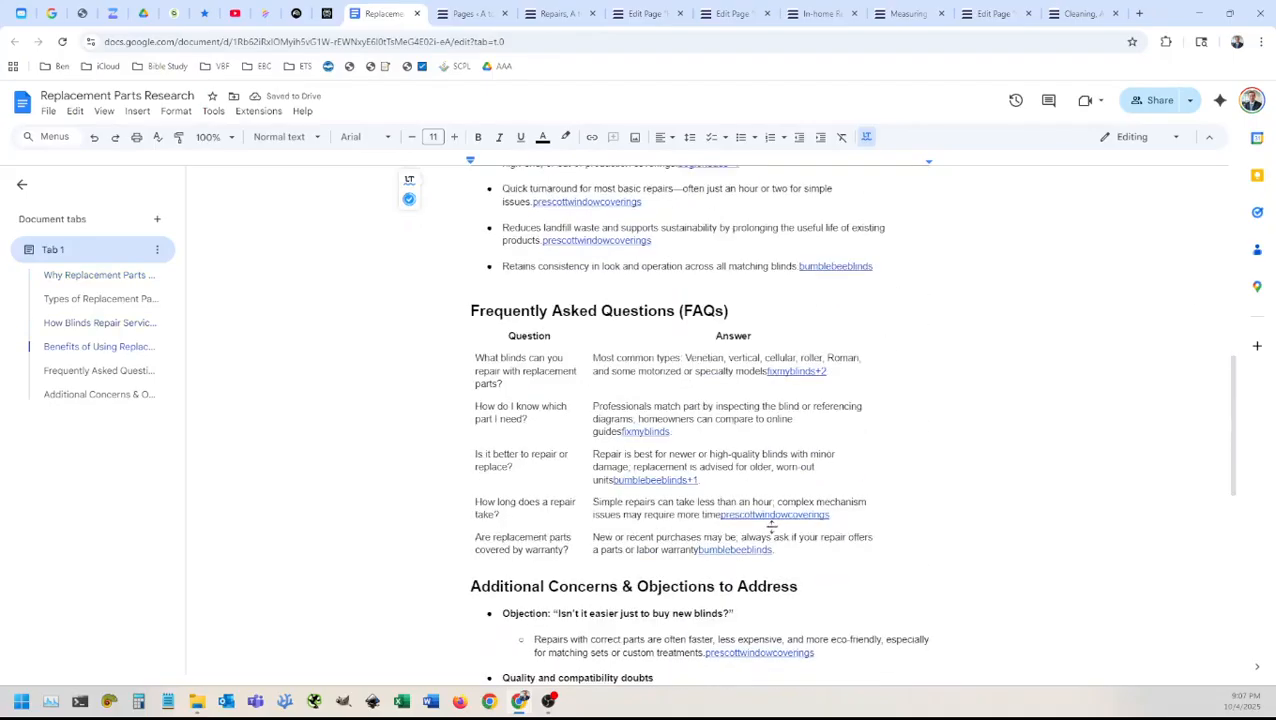
scroll(707, 390, "up", 10)
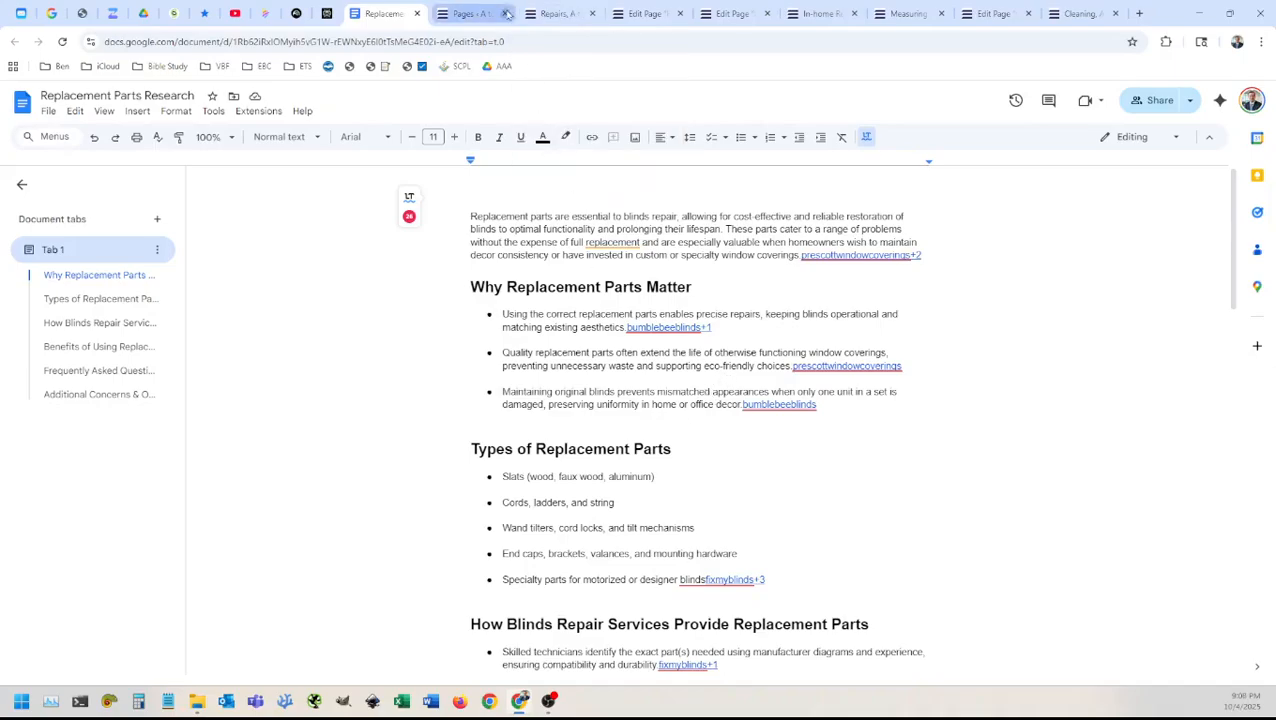
mouse_move(497, 6)
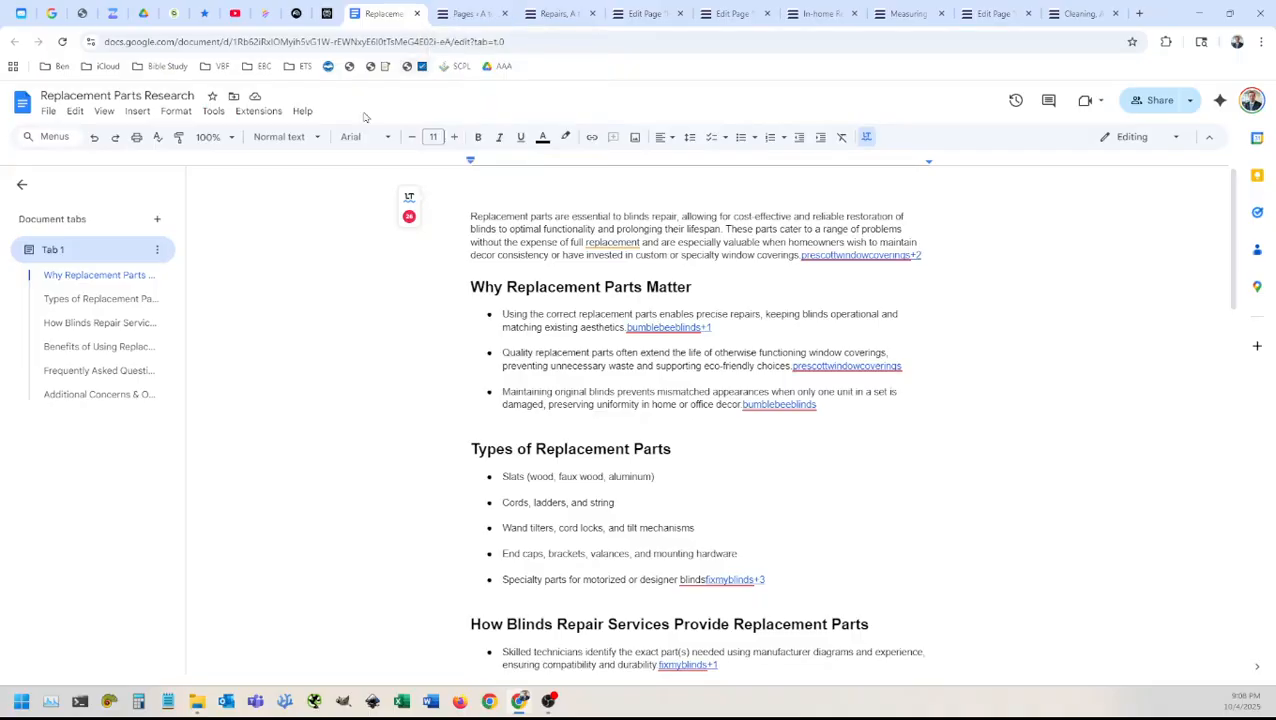
left_click(131, 92)
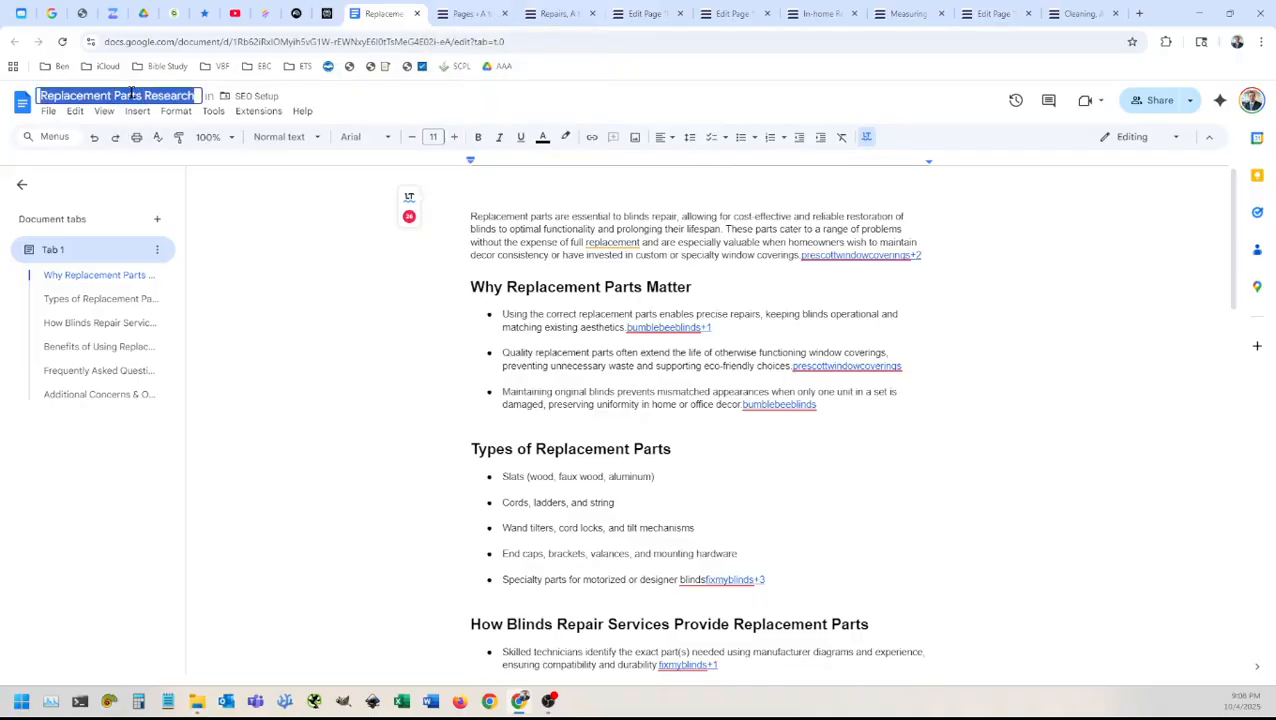
Step: Switch to the NotebookLM notebook on blind care and rename it "Evergreen Page Content Creation"
left_click(296, 13)
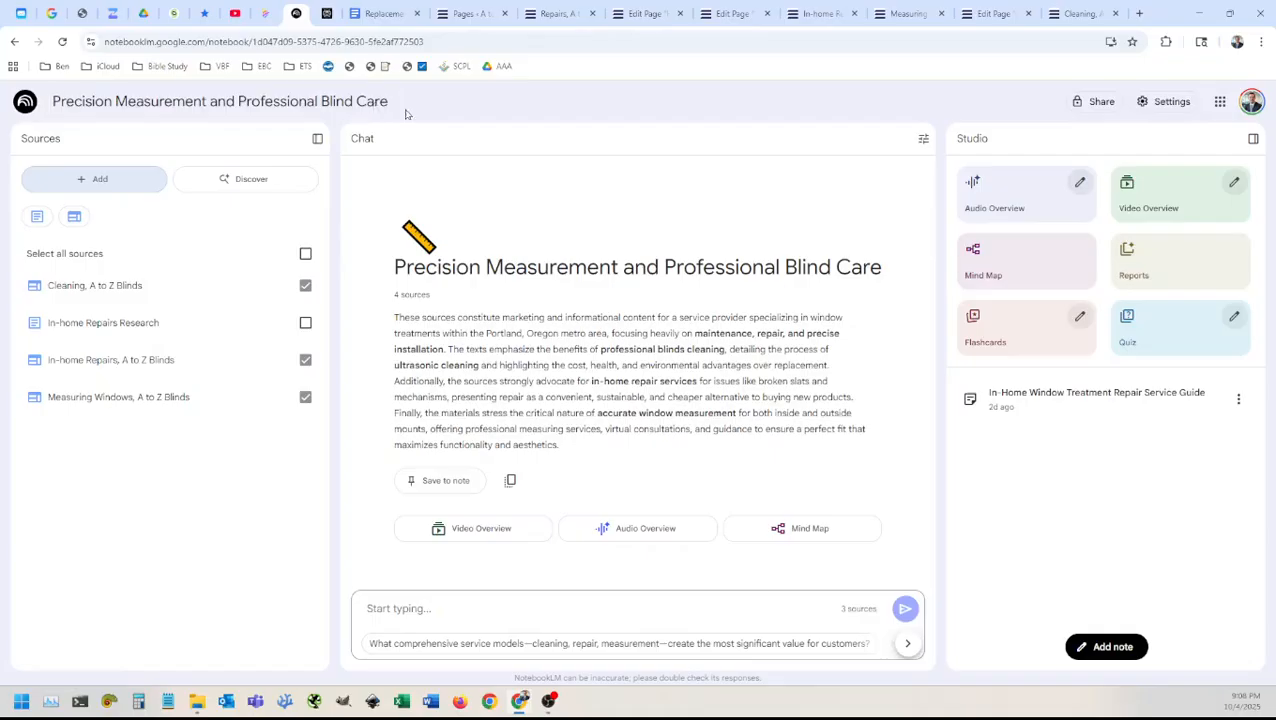
triple_click(134, 97)
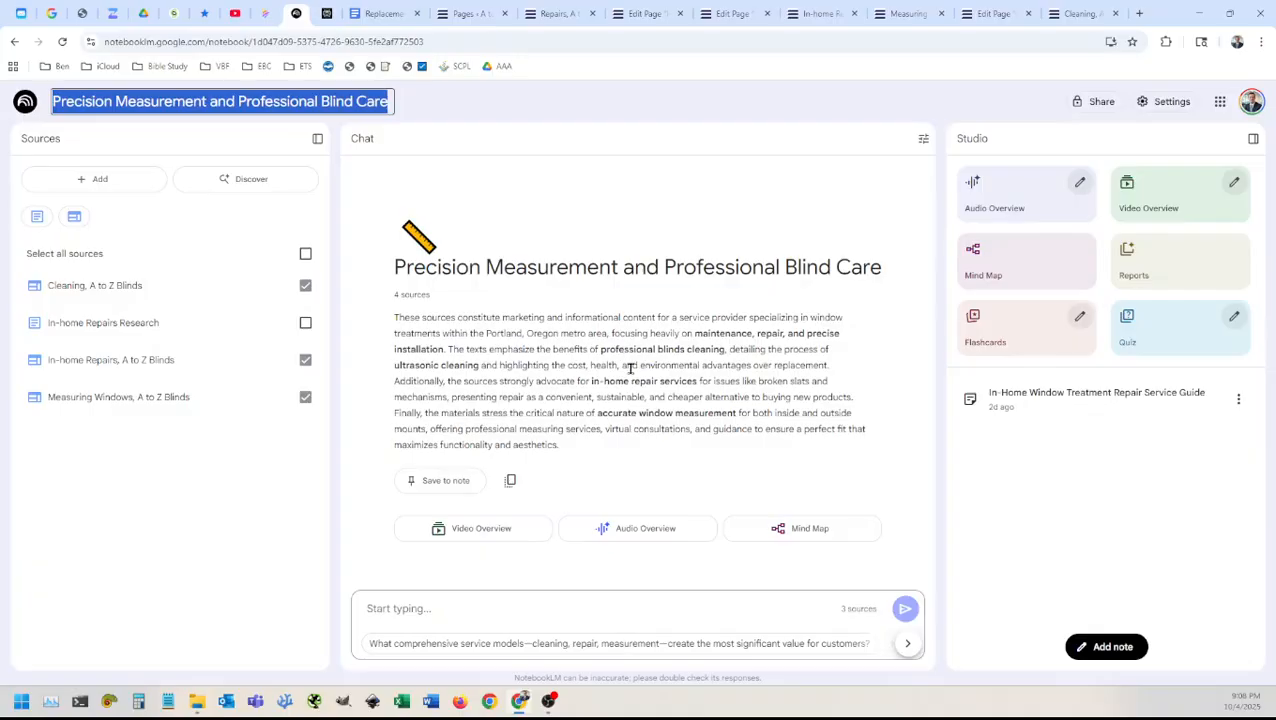
type("Evergreen ")
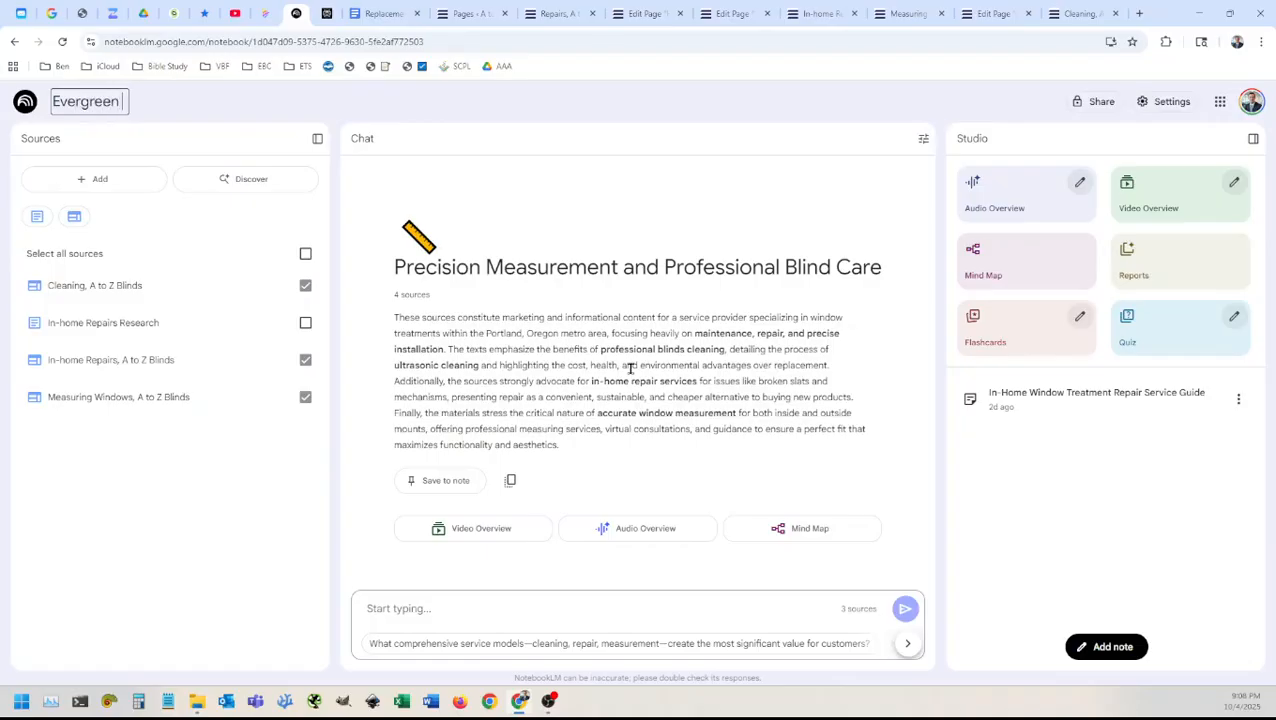
type("Page Cotnen")
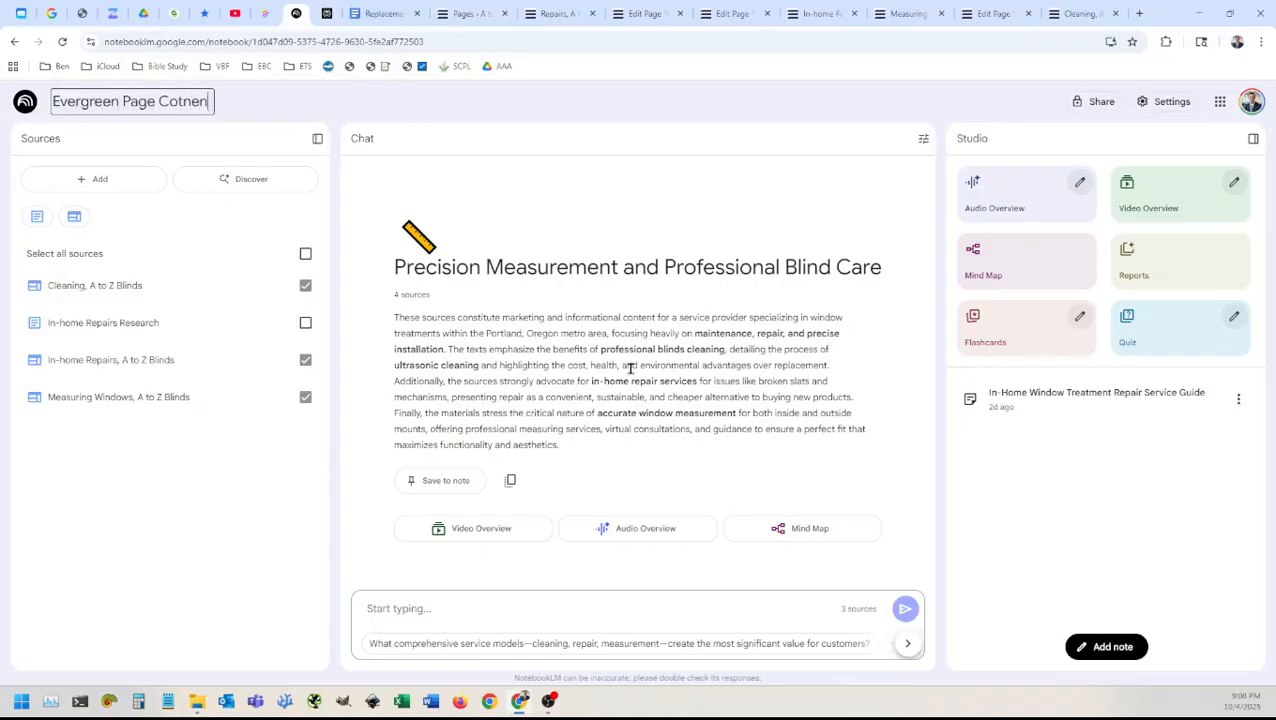
key("BackSpace")
key("BackSpace")
key("BackSpace")
key("BackSpace")
type("ntent Creation")
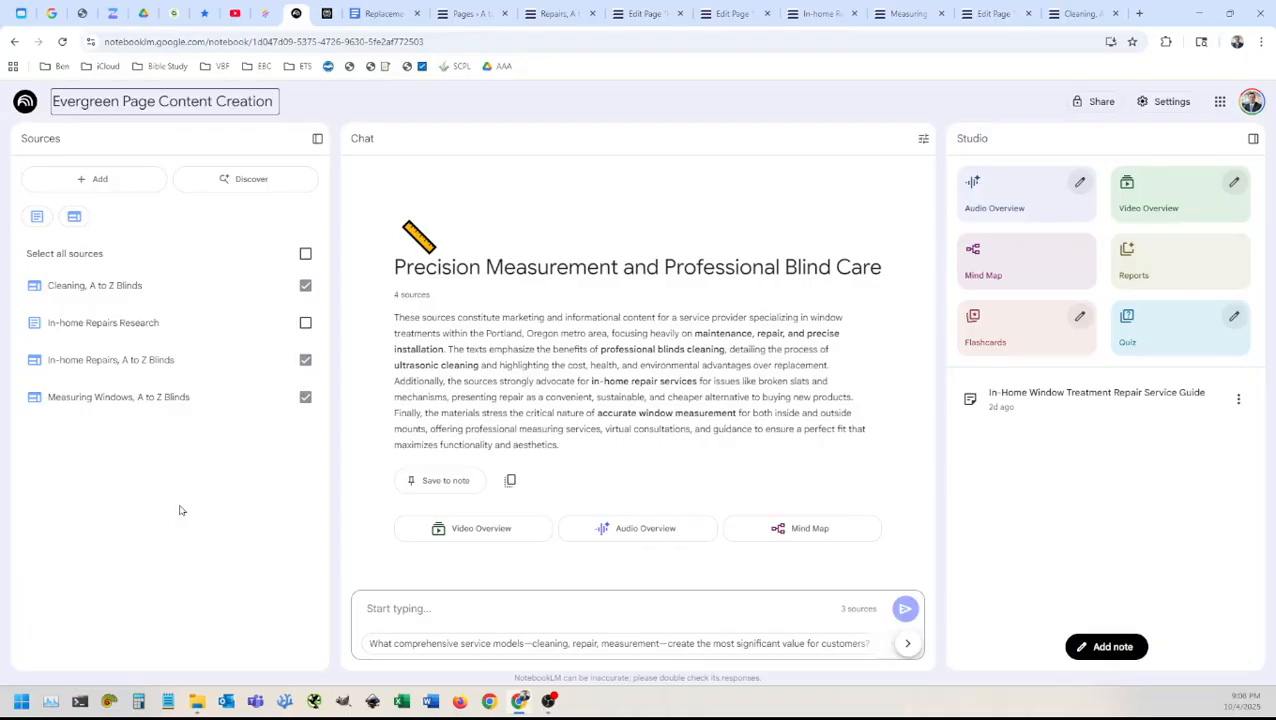
left_click(180, 510)
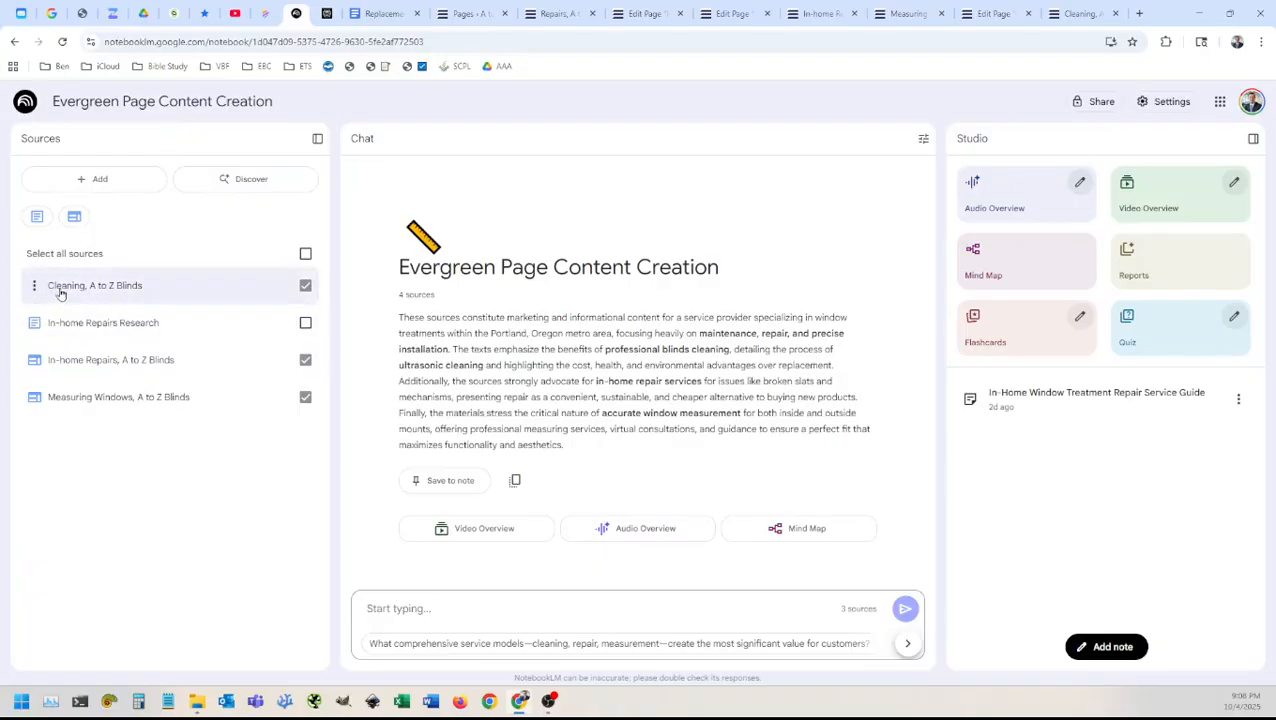
Step: Replace the word "Evergreen" in the notebook title with "Service"
double_click(104, 101)
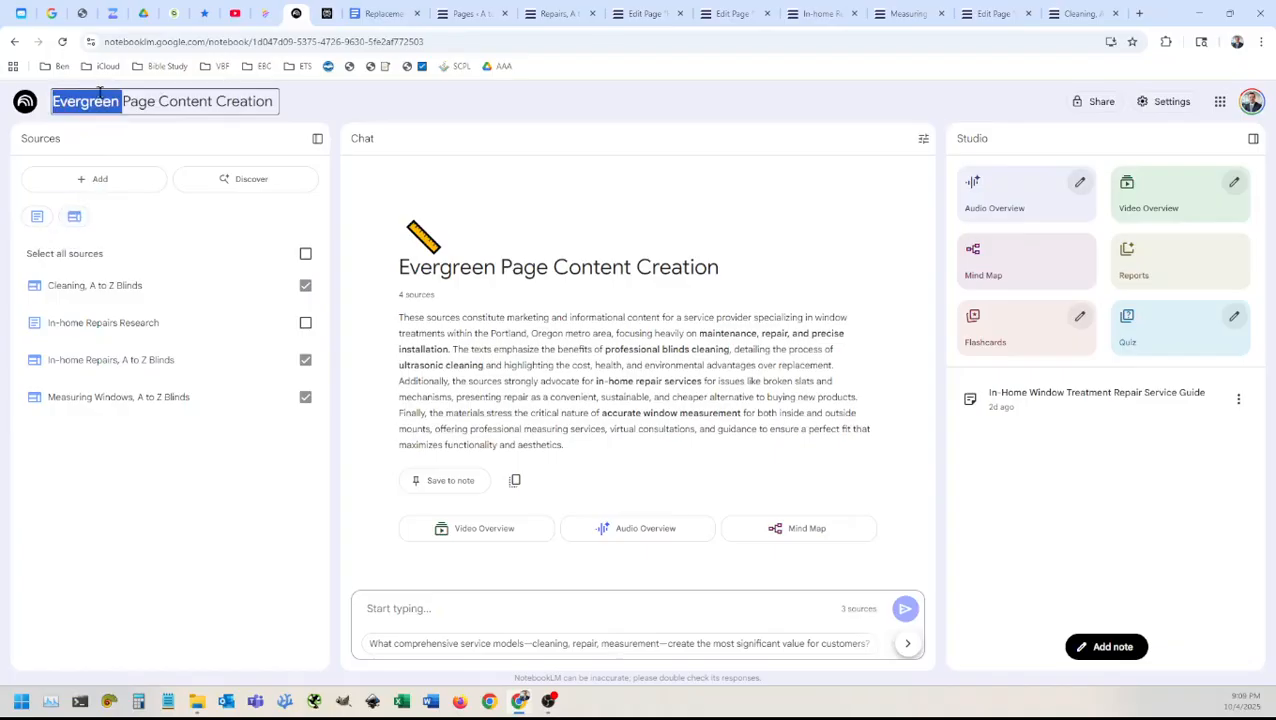
type("Service")
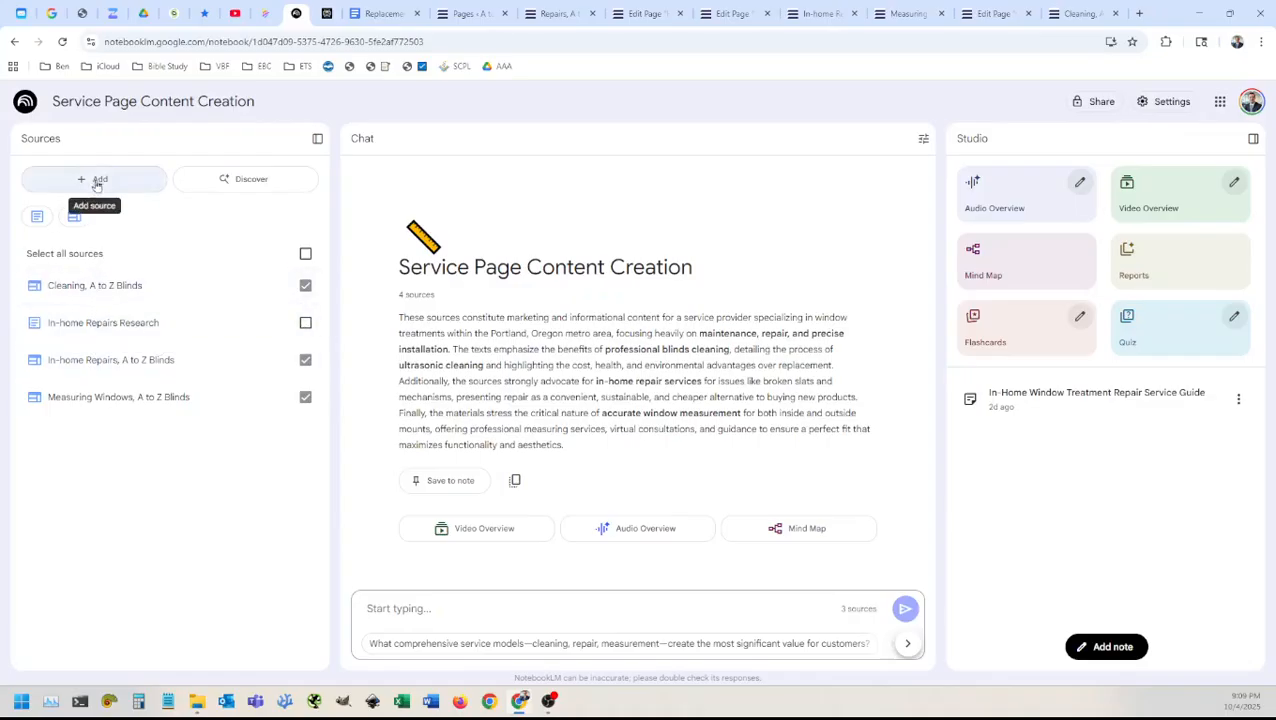
Step: Add the Replacement Parts Research document from Google Drive as a source of the notebook
left_click(97, 182)
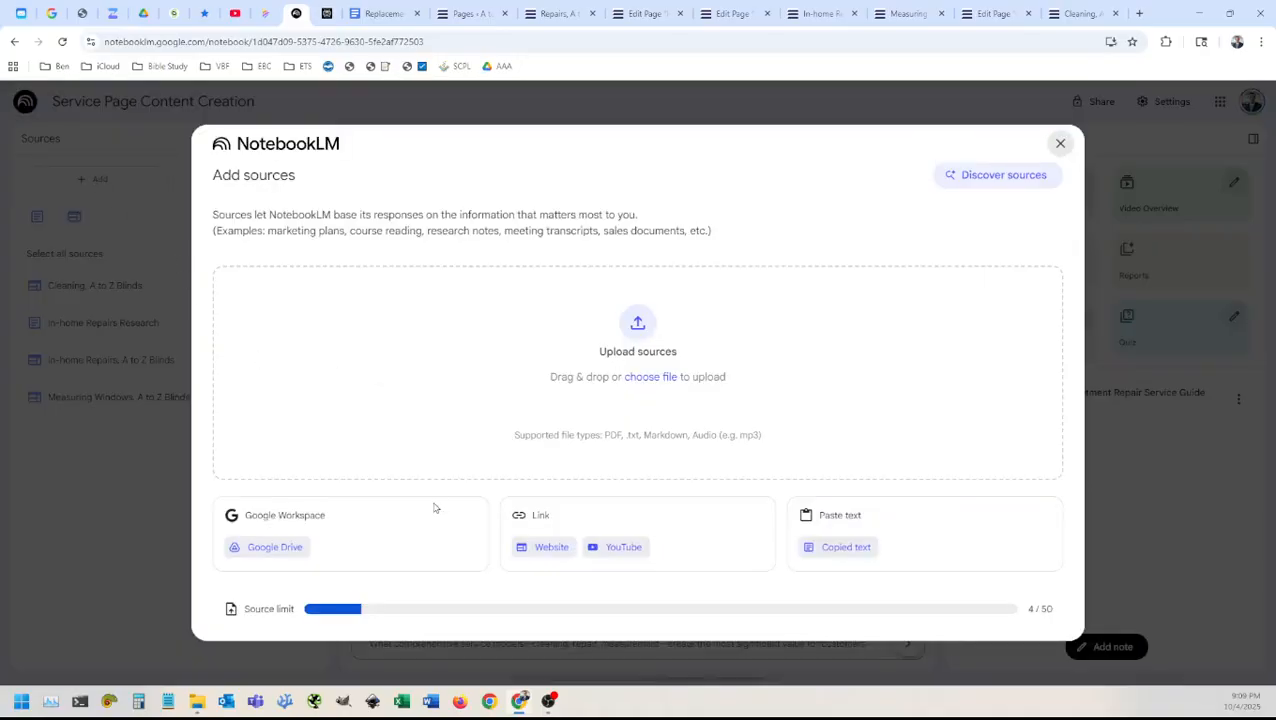
left_click(278, 549)
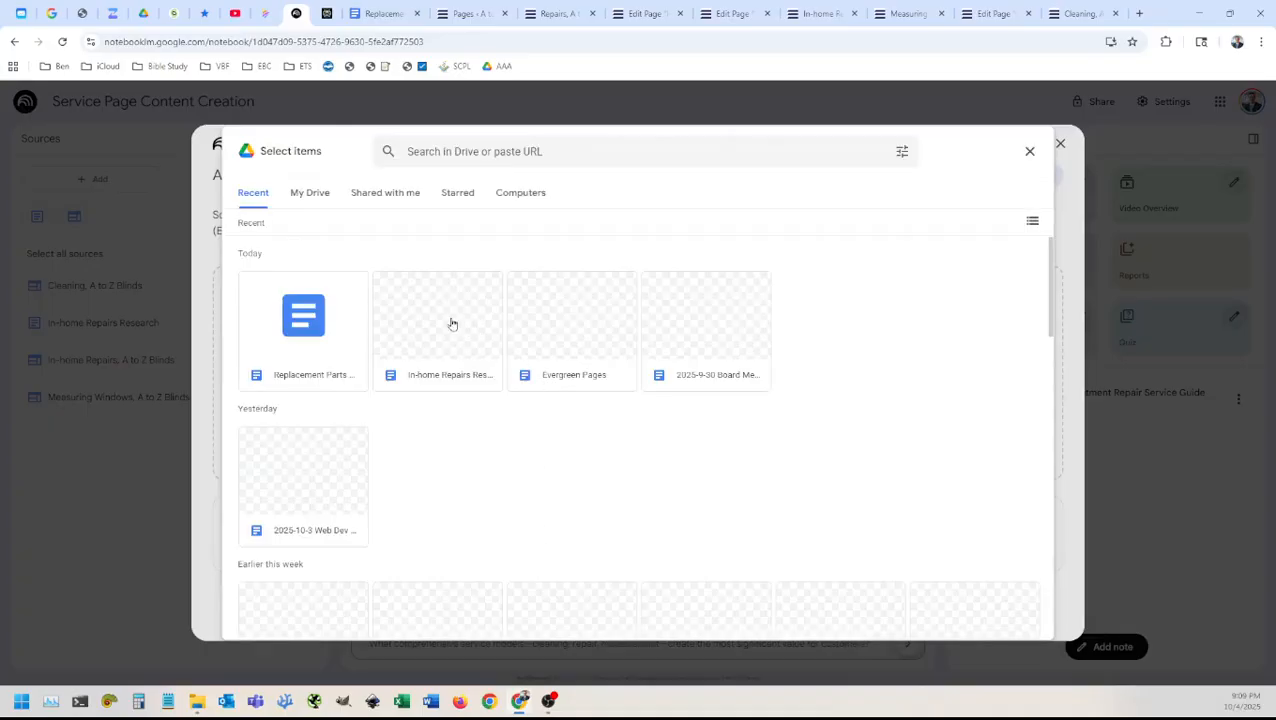
left_click(310, 326)
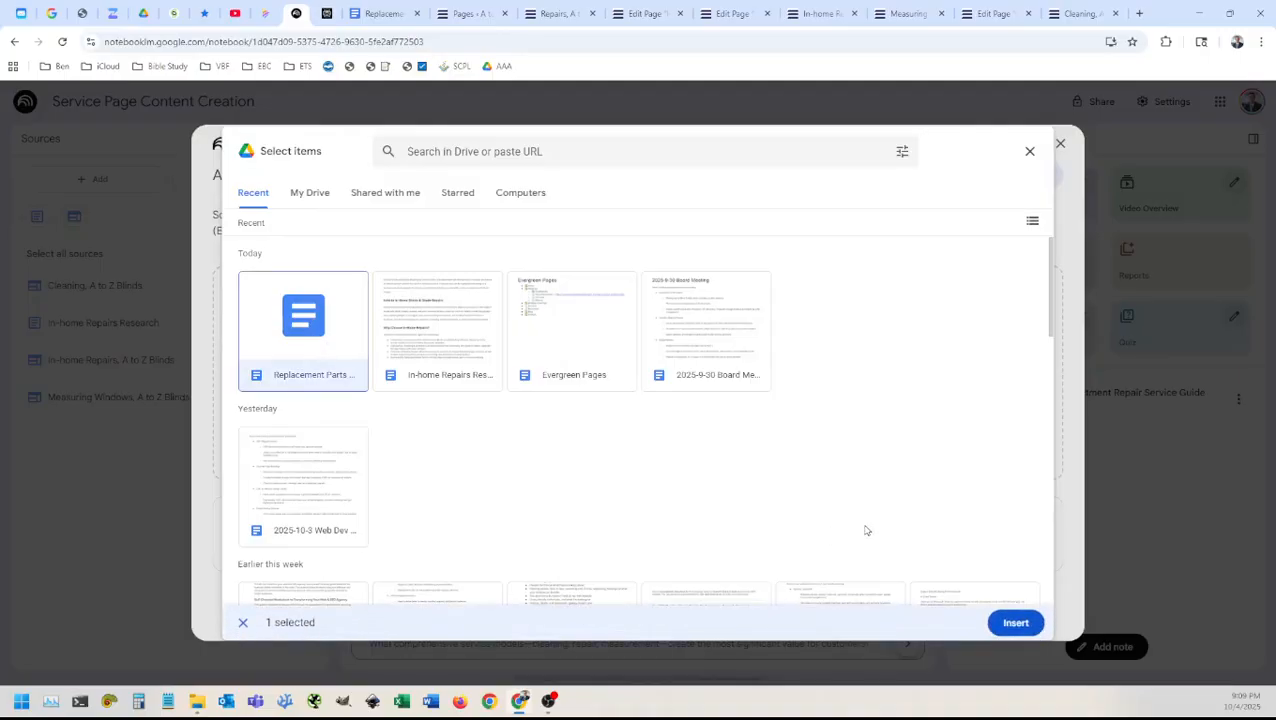
left_click(295, 322)
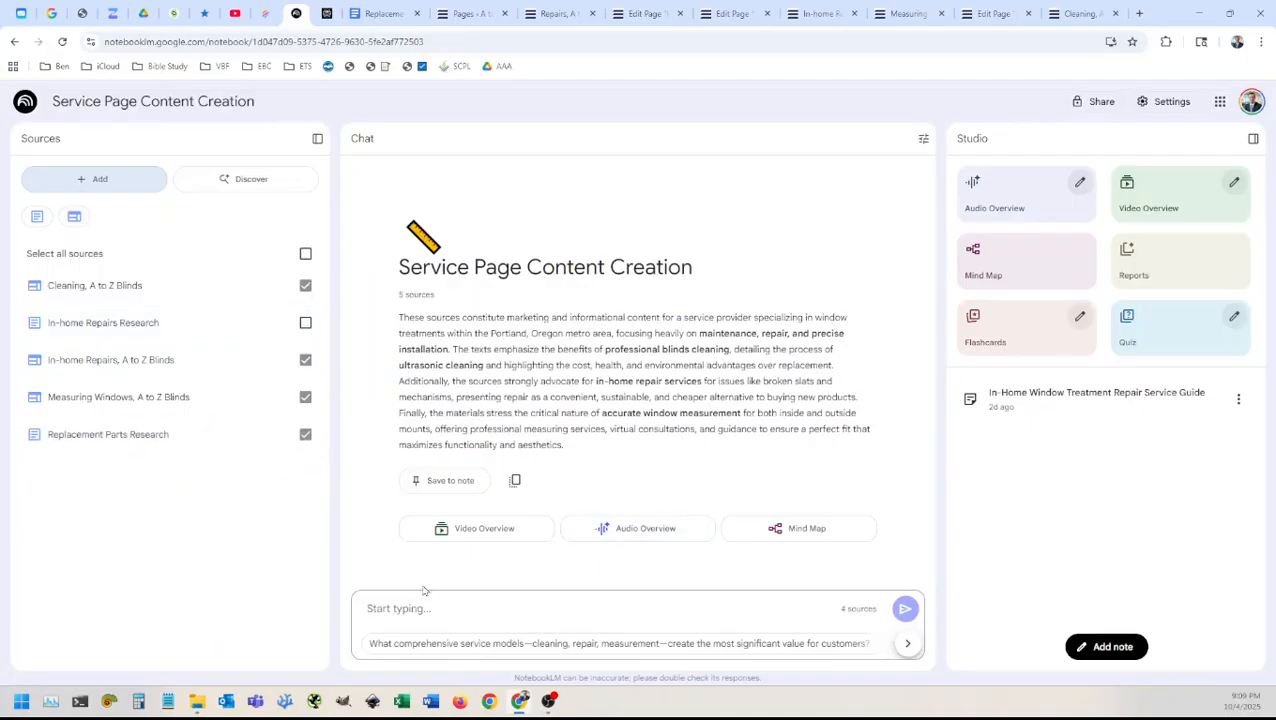
Step: Begin the chat prompt with "Using the three example pages (cleaning, in-home repairs, and measuring), please", without sending it
left_click(399, 608)
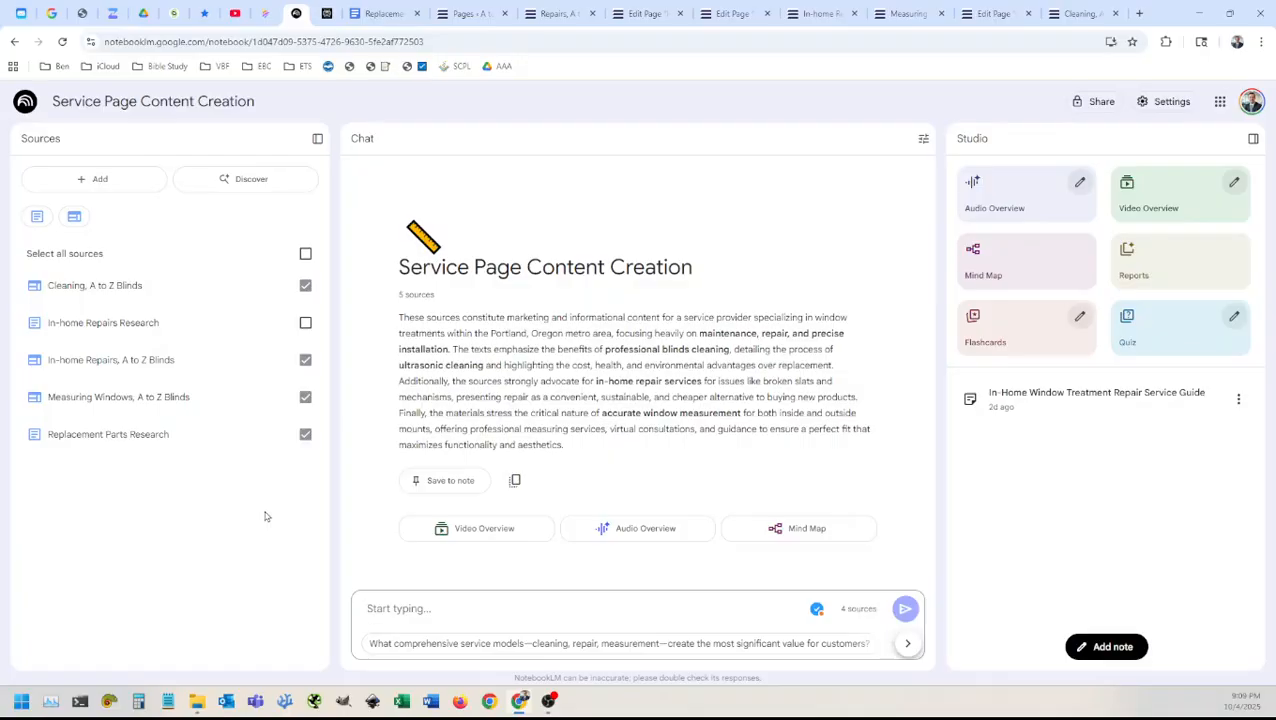
type("Using the ")
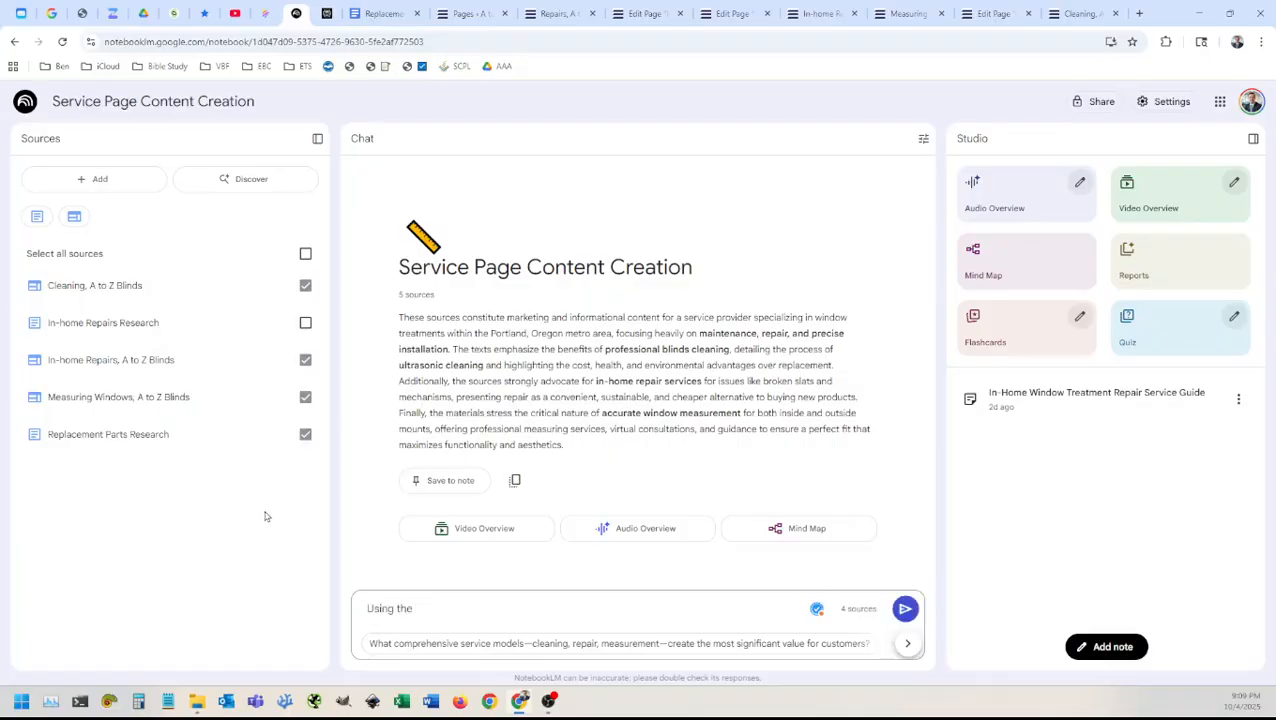
type("three")
type(" exapml")
key("BackSpace")
key("BackSpace")
key("BackSpace")
type("ample pages (cleaning, in-ho")
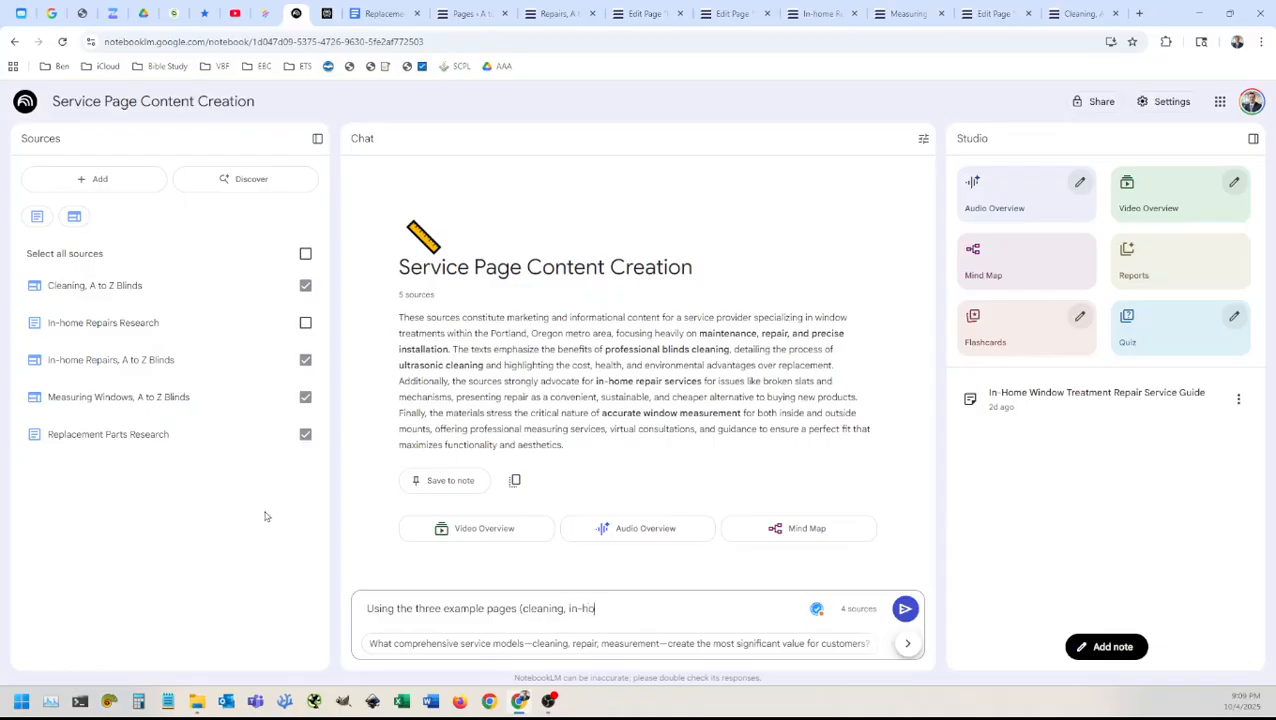
type("me repairs, and measuring")
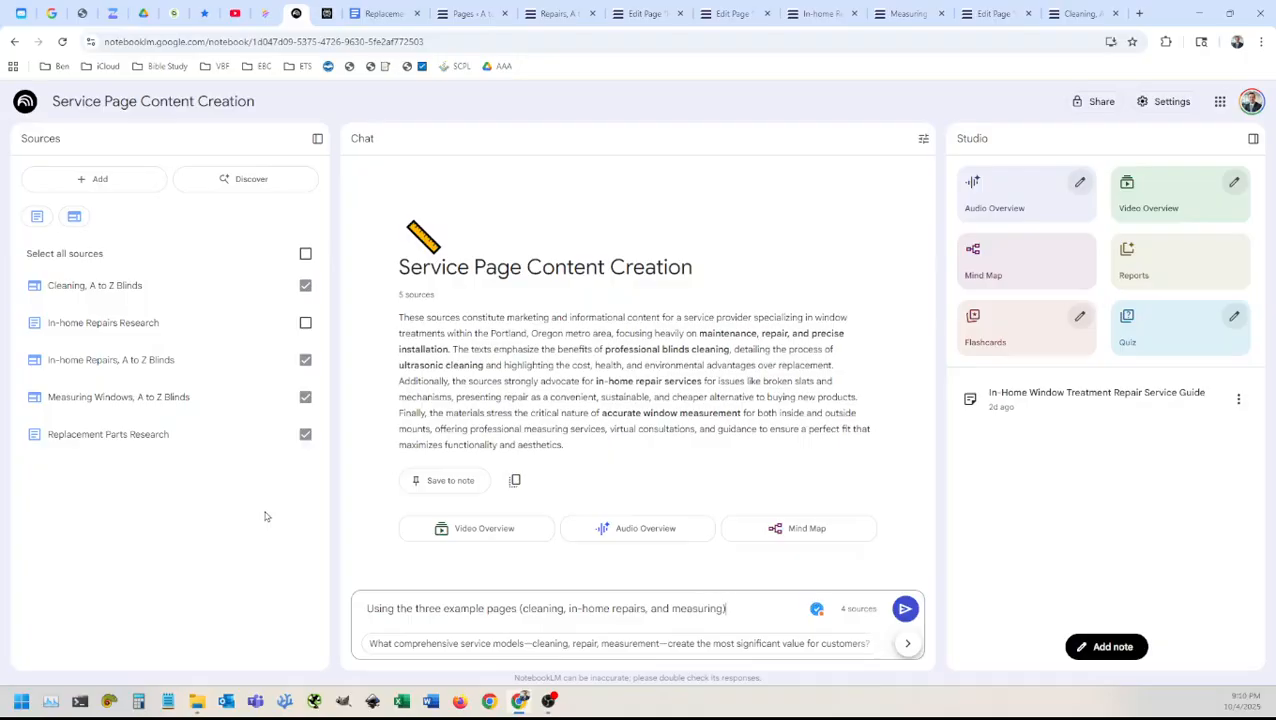
type("), please")
Step: Reword the prompt's beginning to "Using the replacement parts research, please create" and remove the "please" at its end
key("ctrl+a")
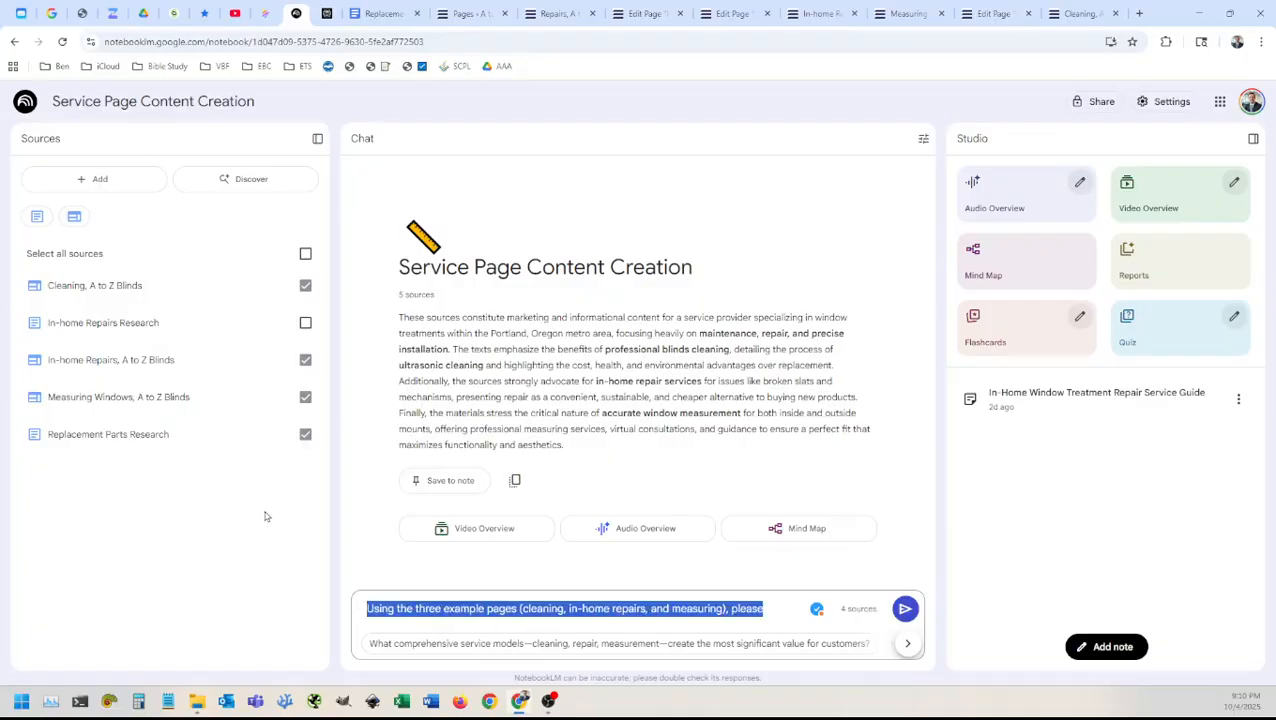
key("Home")
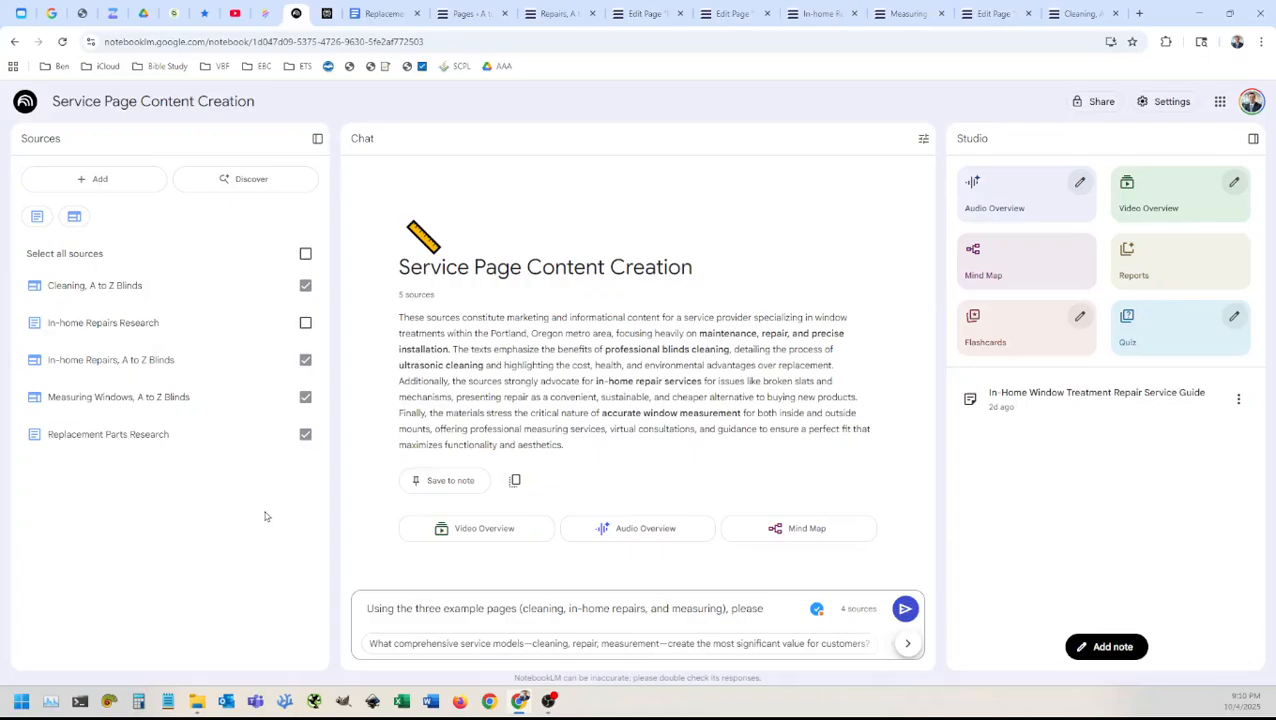
type("replacement p")
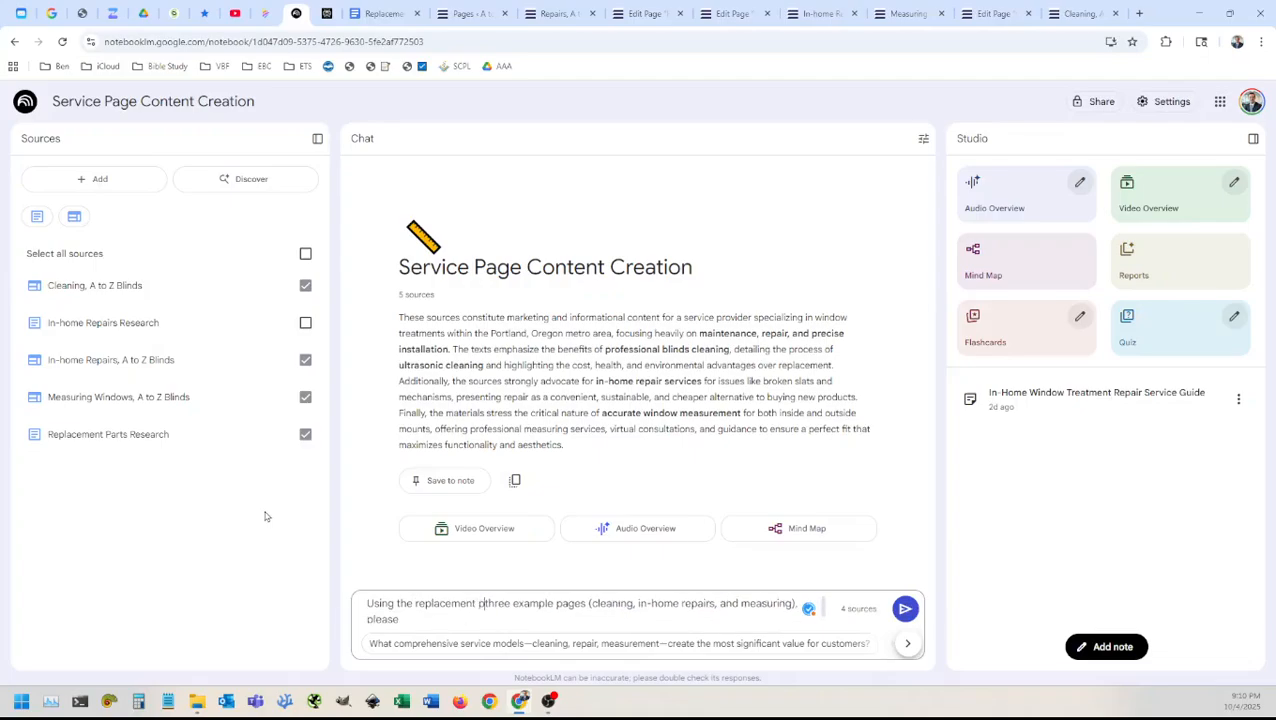
type("arts researc")
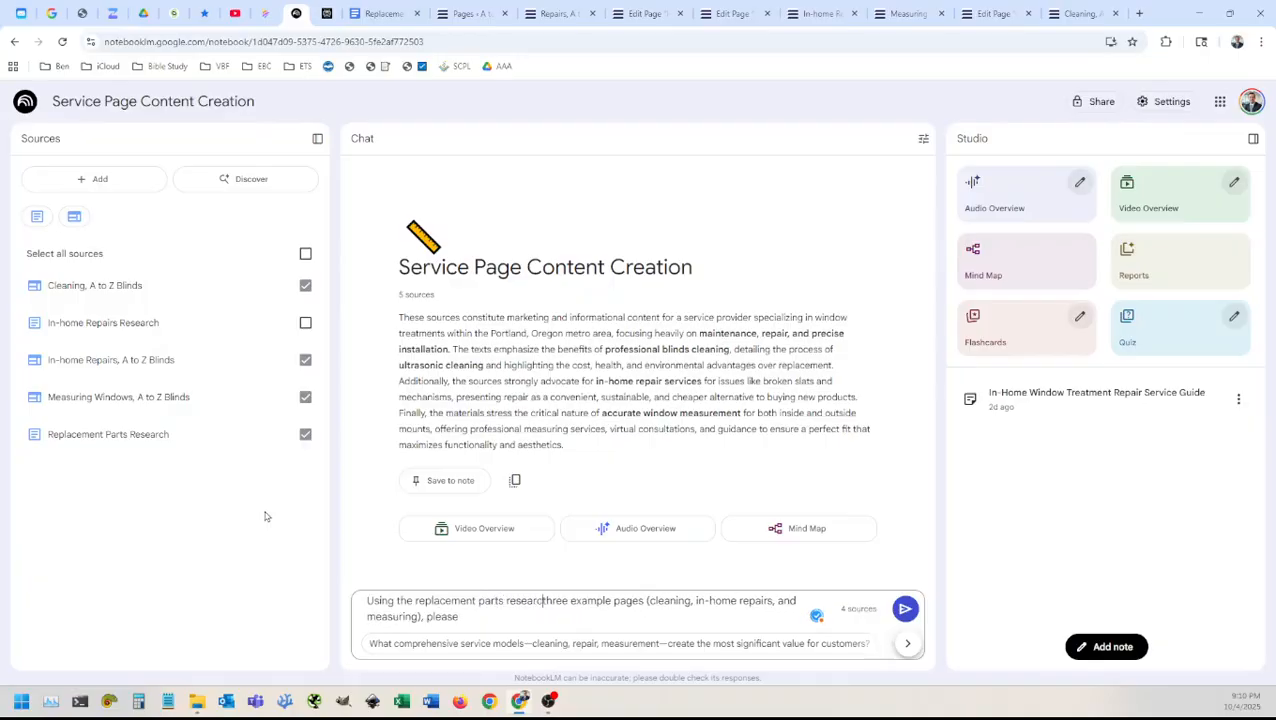
type("h, please creat")
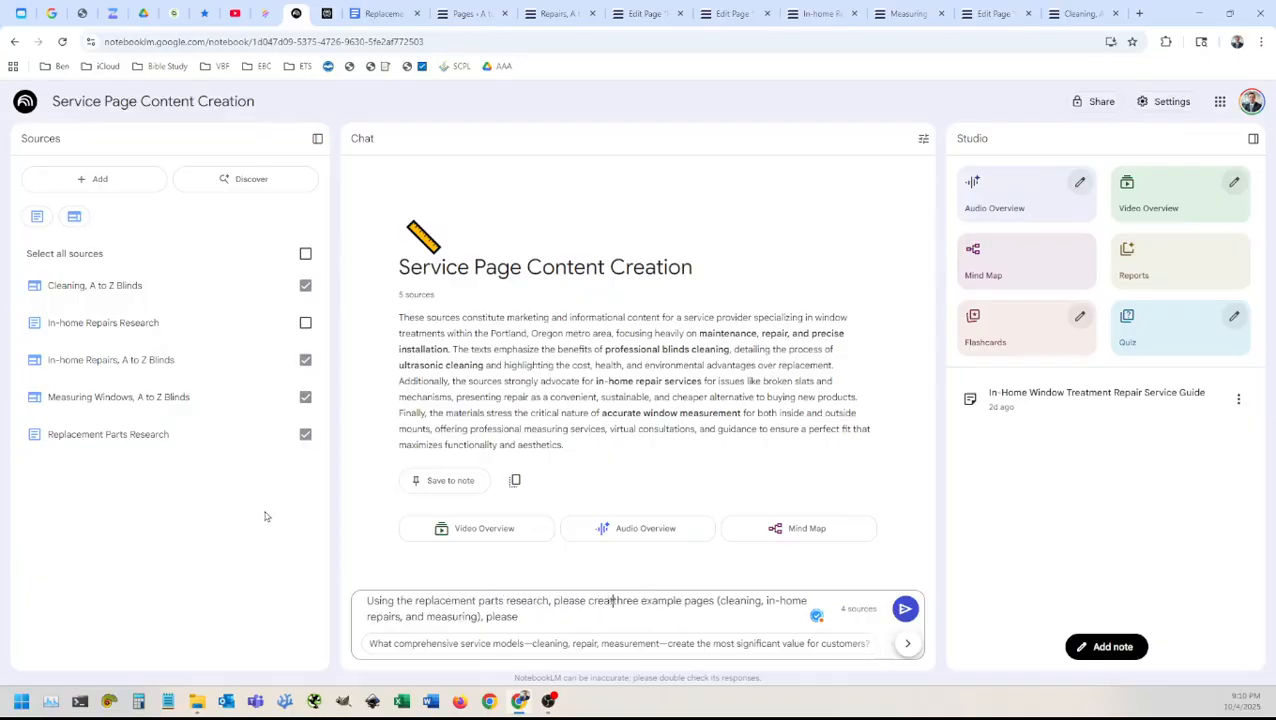
type("e")
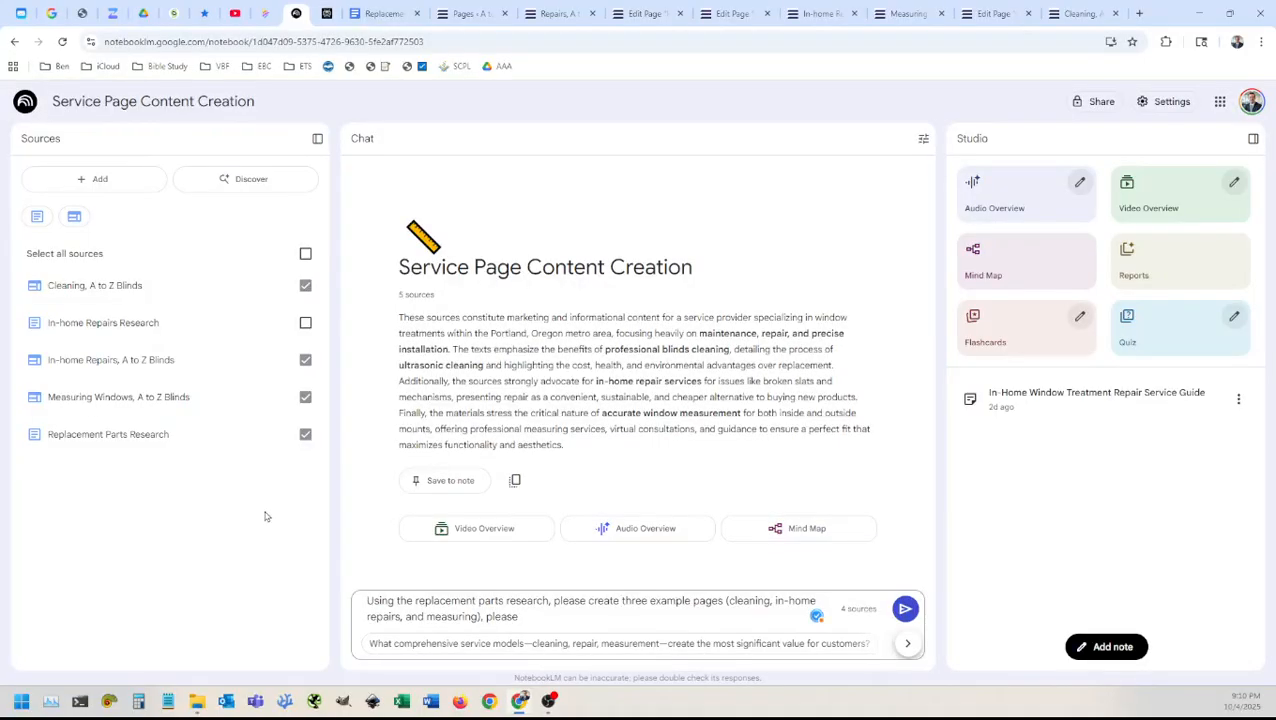
key("ctrl+BackSpace")
type("a")
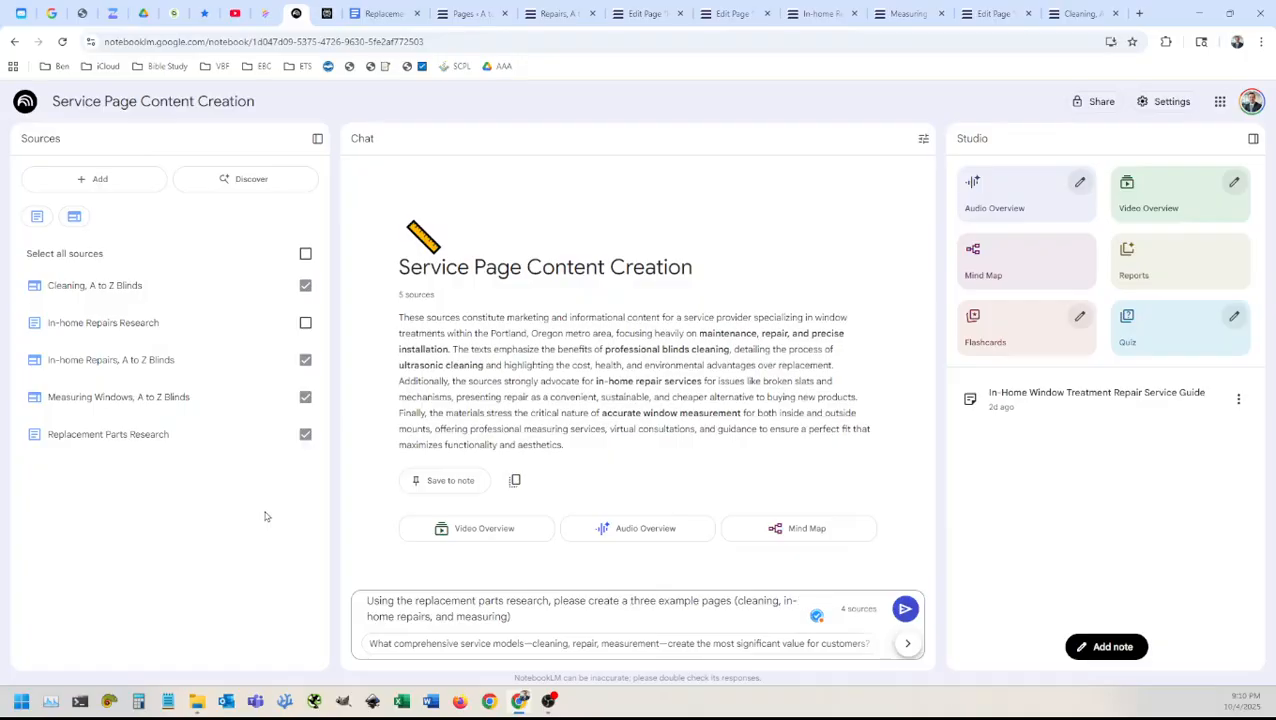
key("BackSpace")
key("BackSpace")
Step: Continue the inserted prompt wording with "content for a serve page for my blinds repair client"
type("content fo")
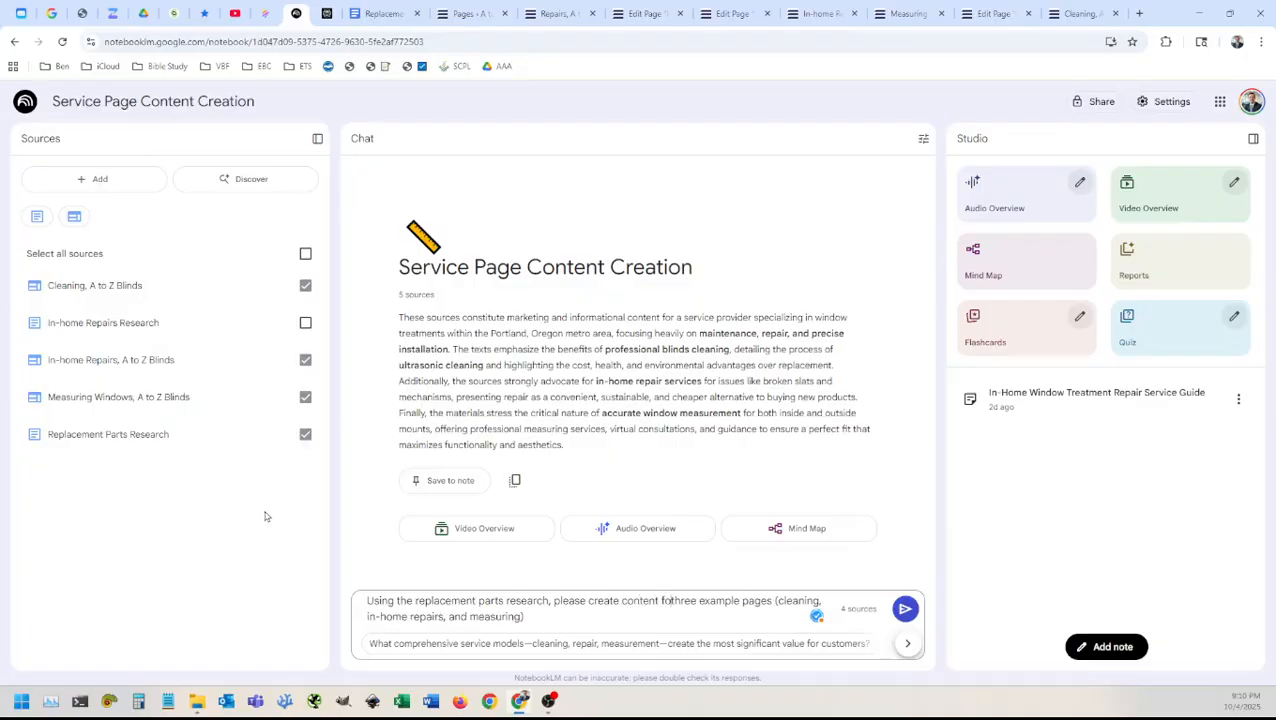
type("r a ")
type("serve ")
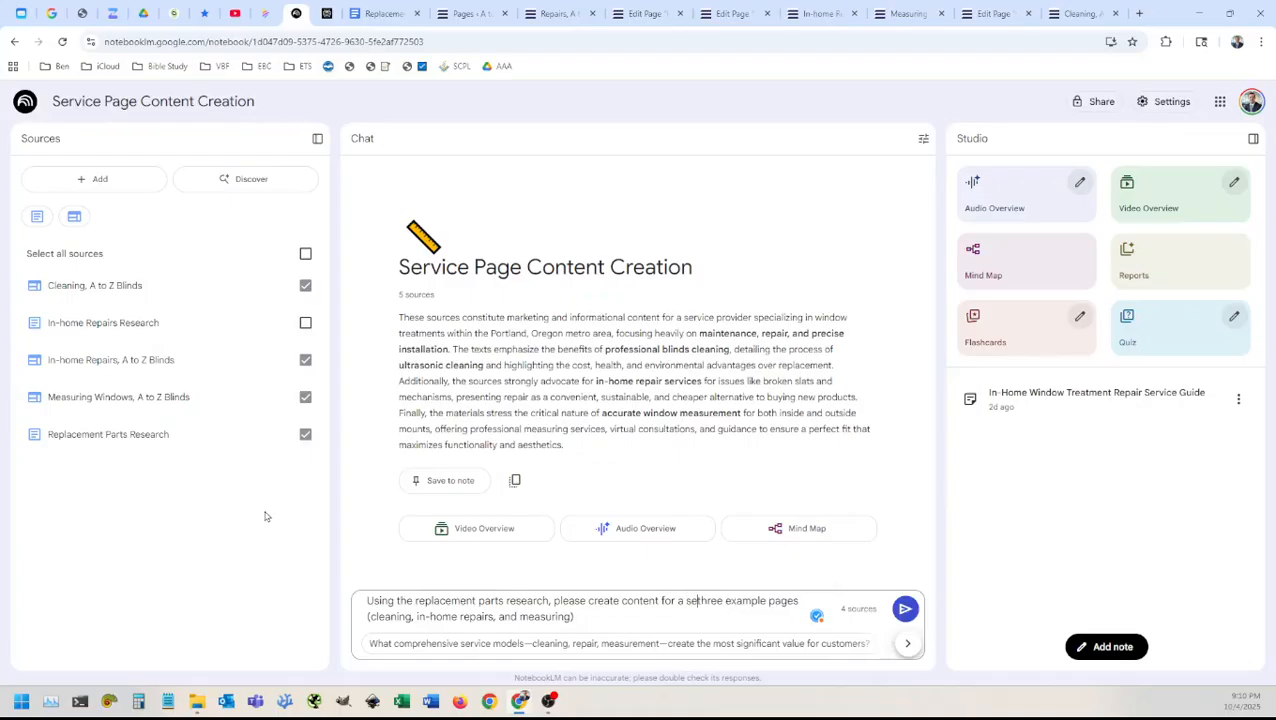
type("pa")
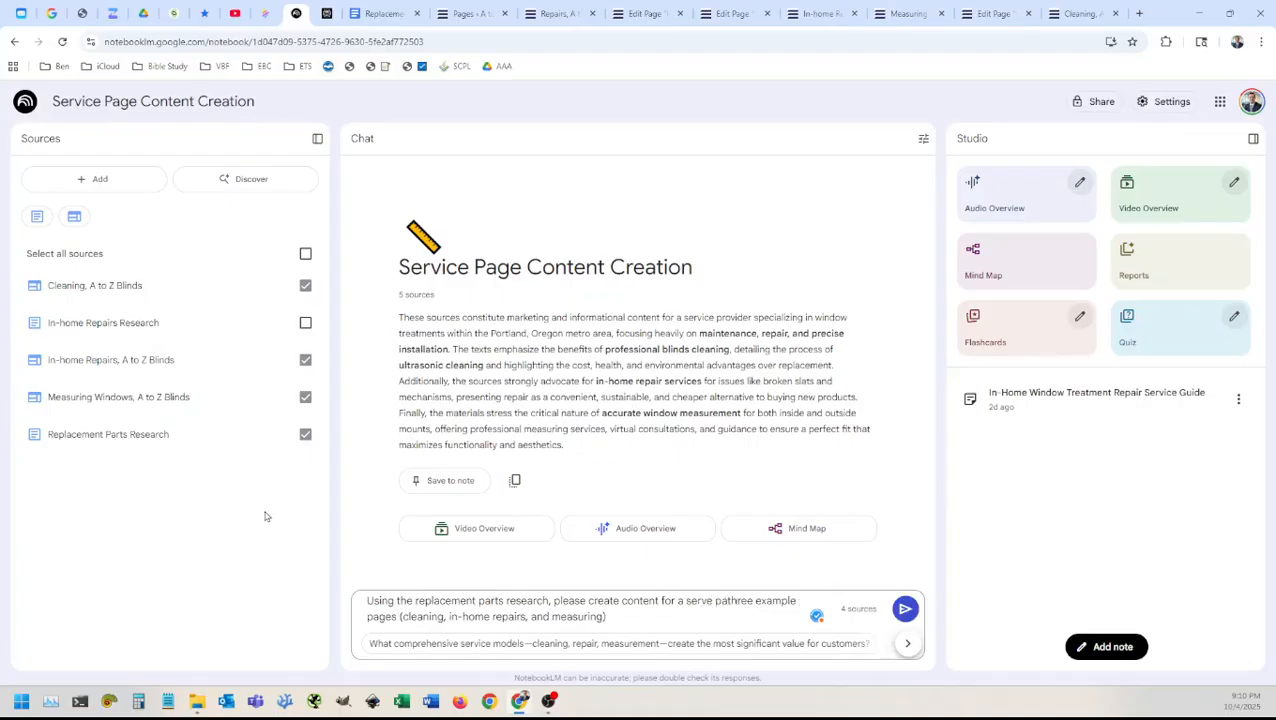
type("ge fo")
type("r my ")
type("blinds repair")
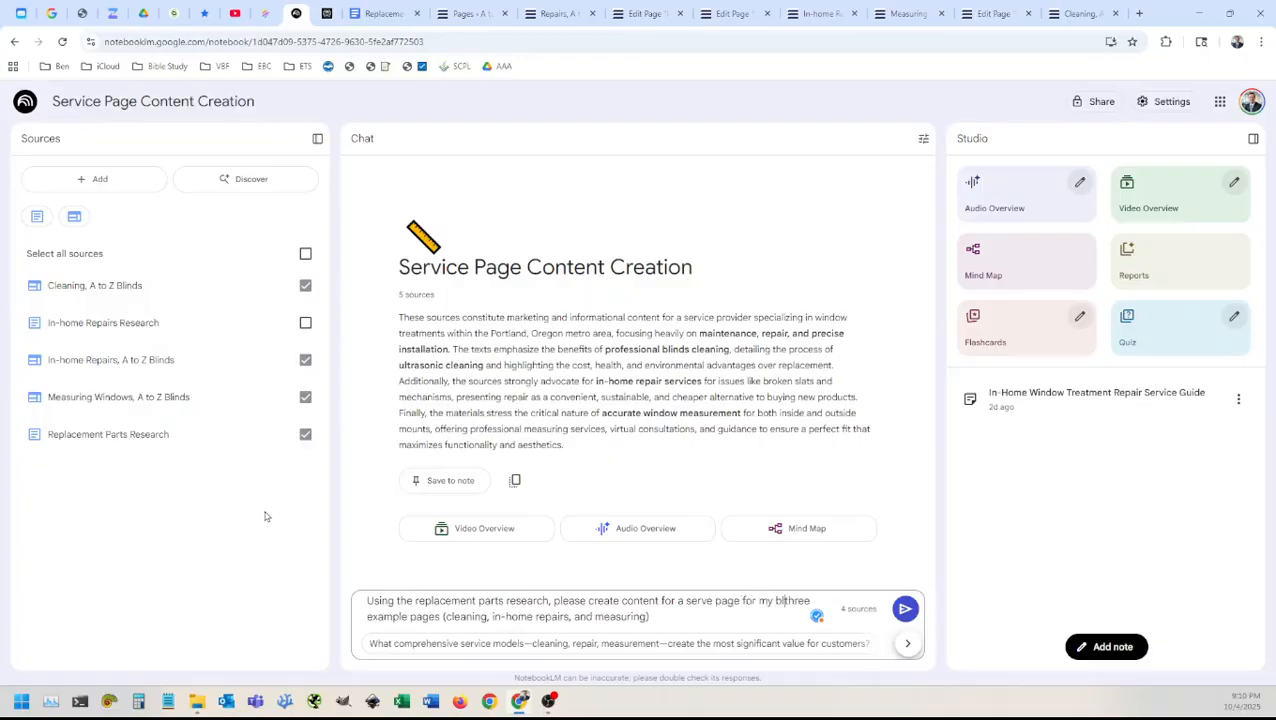
type(" client fo")
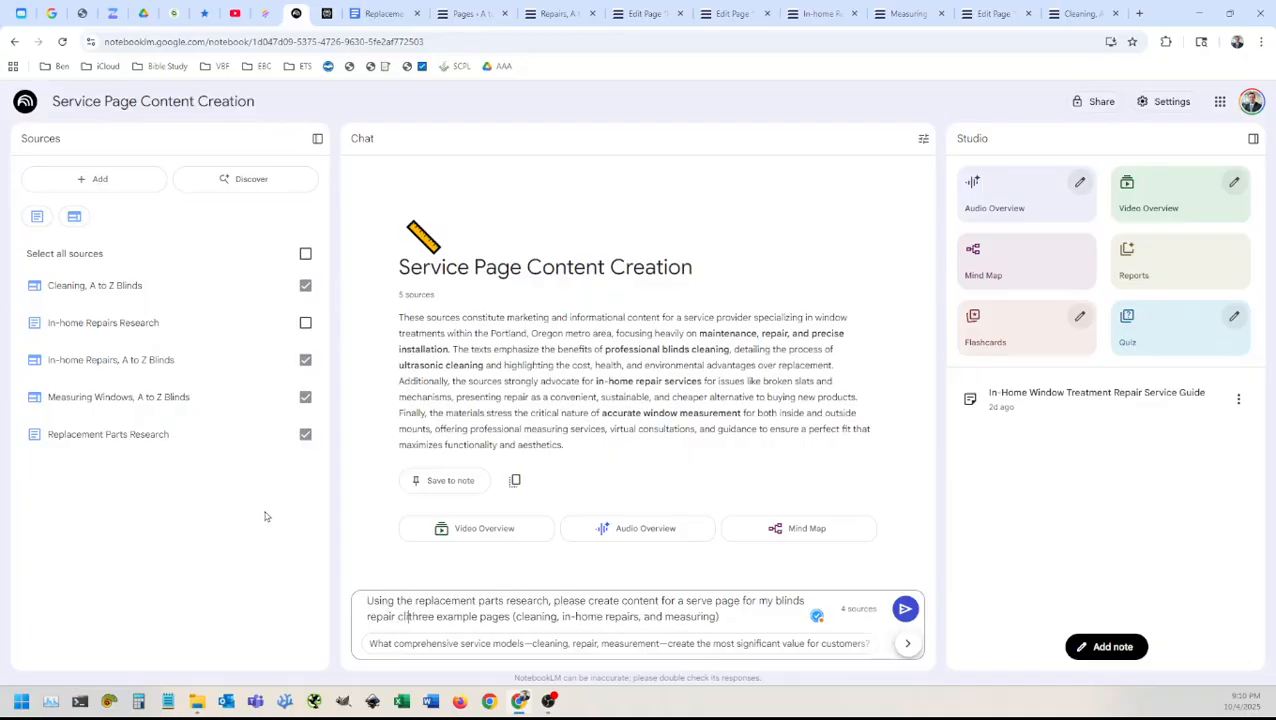
Step: Insert "following the format of the" before the example pages, append "and include as much of the info from the research as possible", and send the prompt
type("llowing the ")
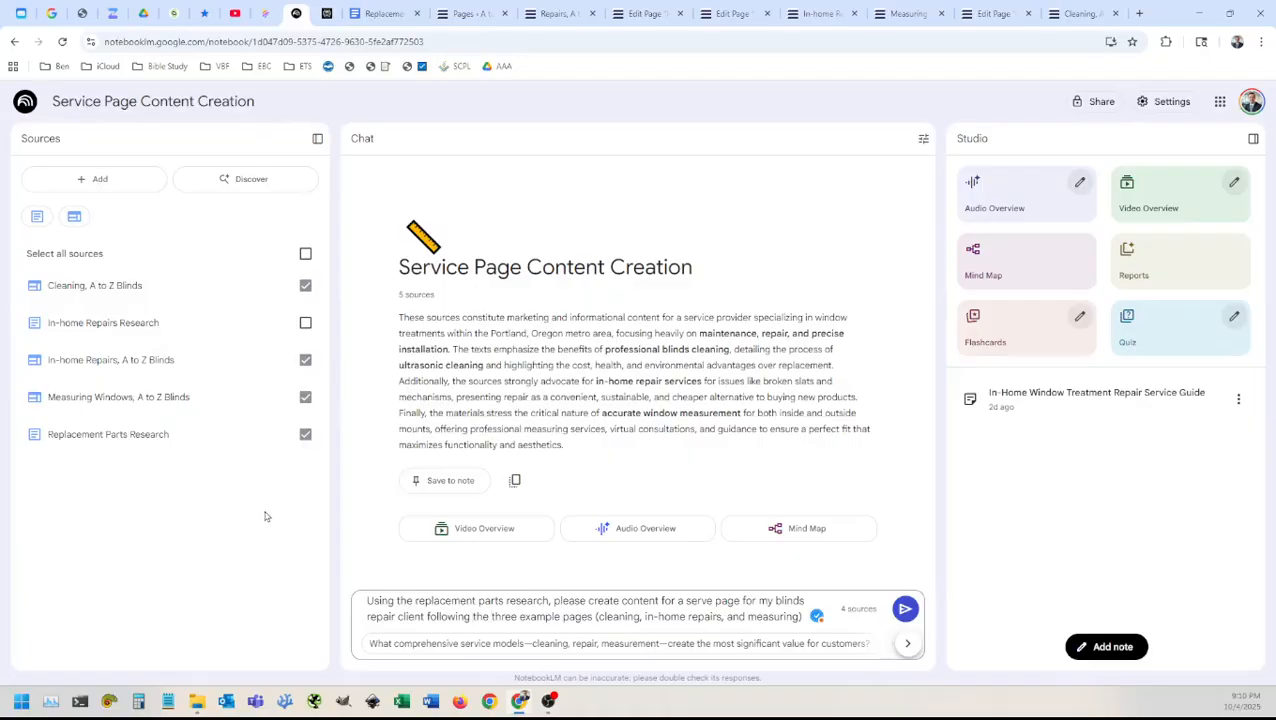
type("f")
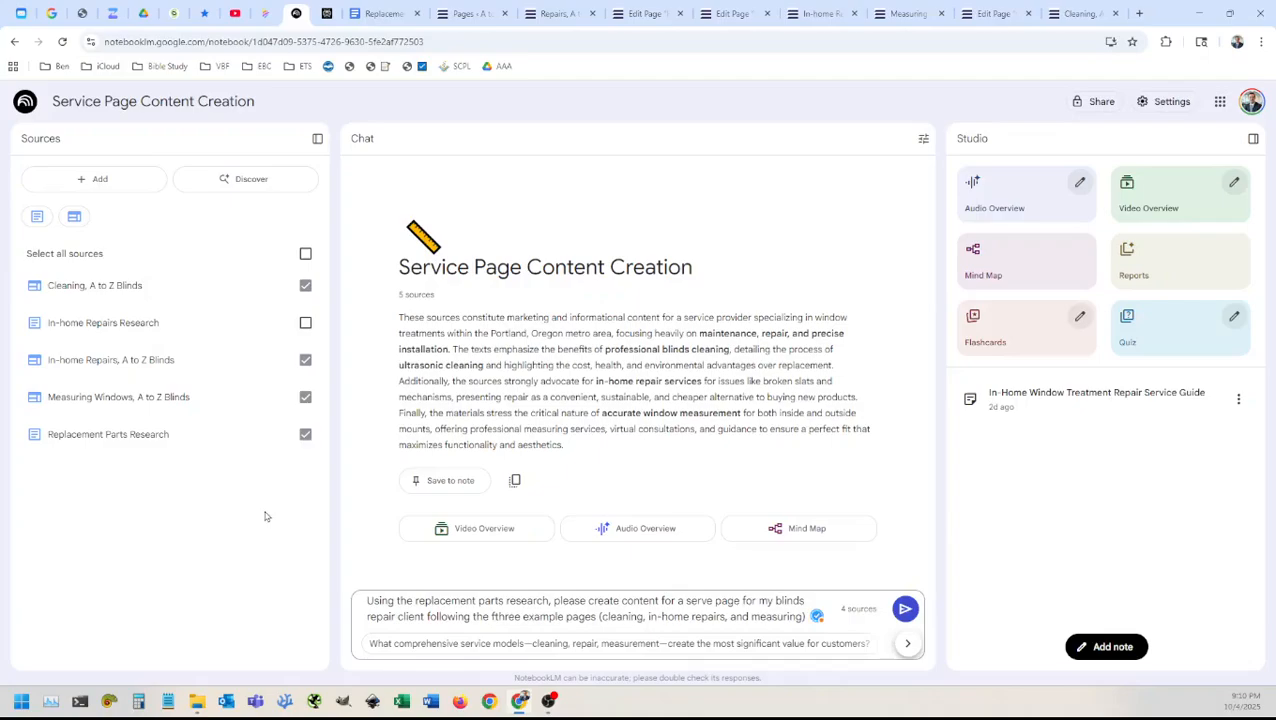
type("ormat of ")
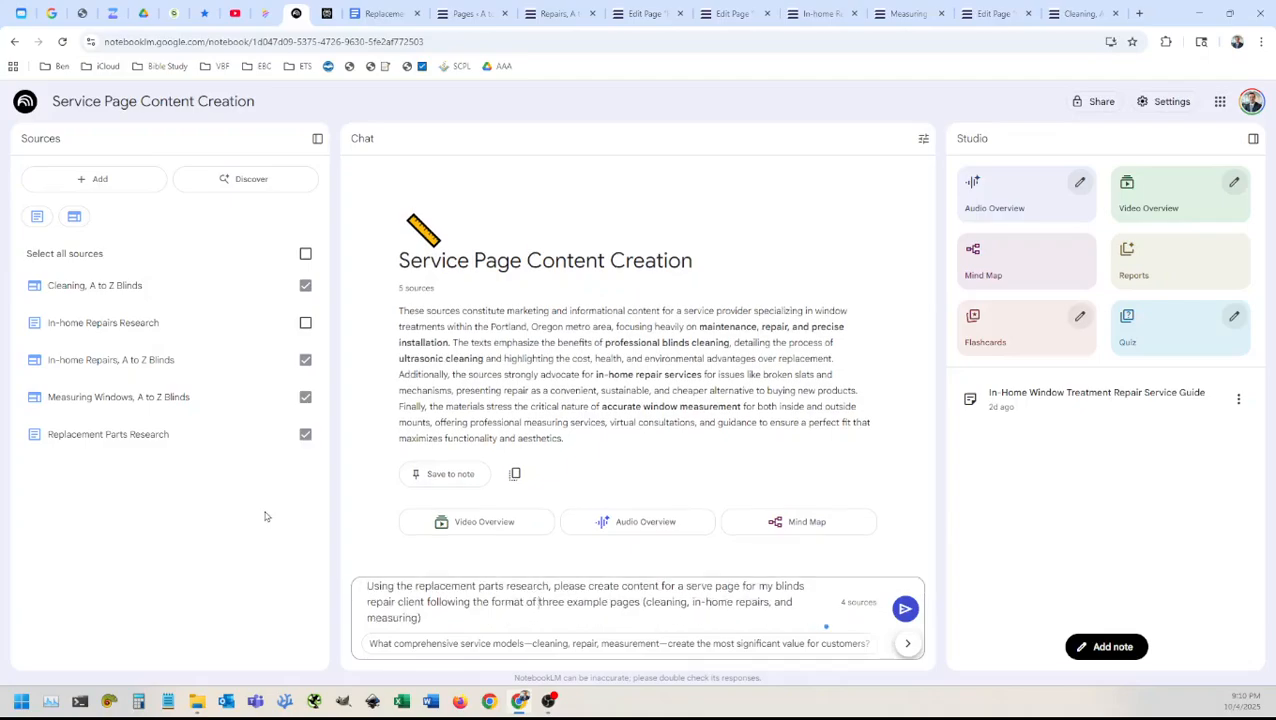
type("the three")
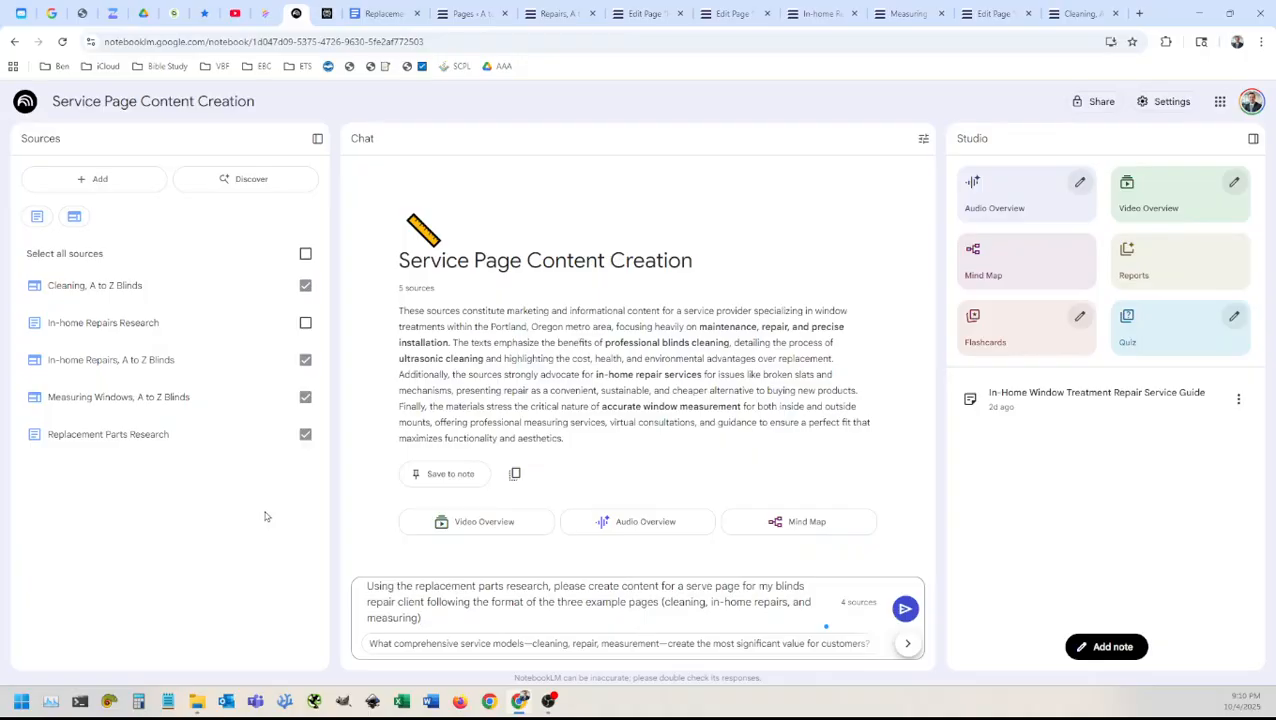
type(" example pages (cleaning, in-home repairs, and measuring) and include as much of the info")
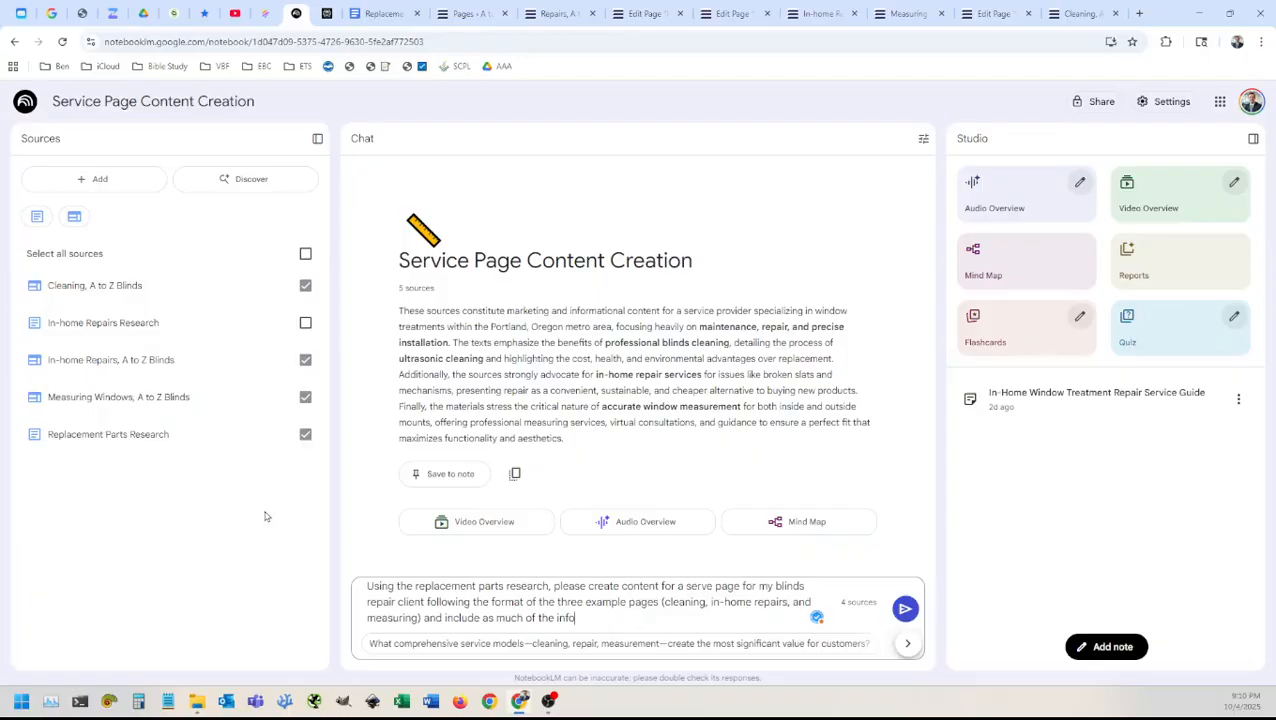
type(" from the research as possible")
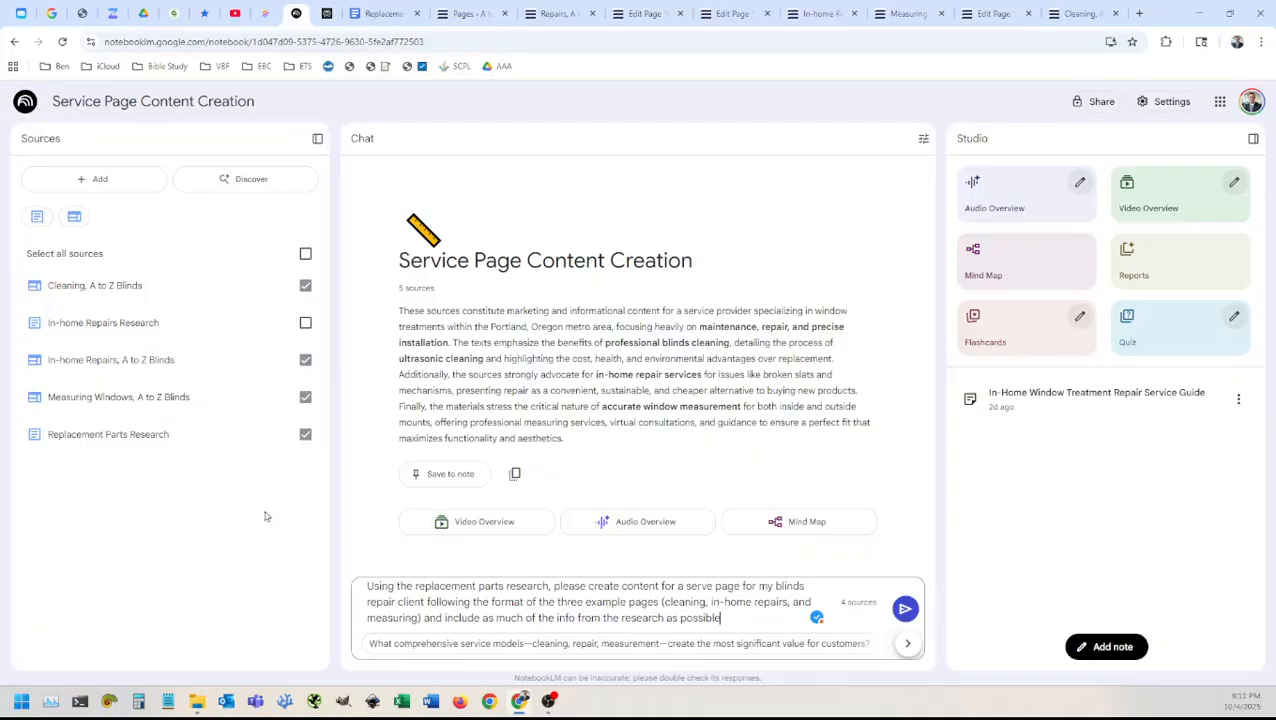
key("Return")
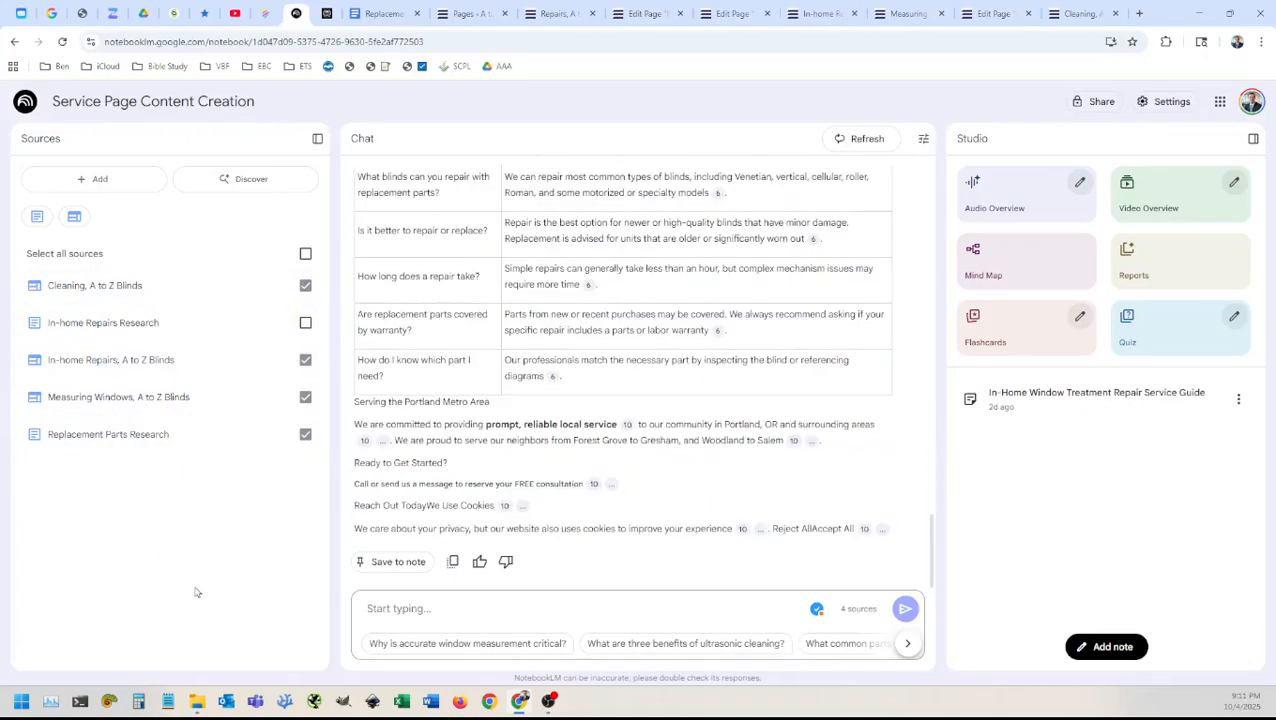
Step: Copy the sent prompt from above the generated reply and paste it into the chat box as a new prompt
scroll(702, 465, "up", 10)
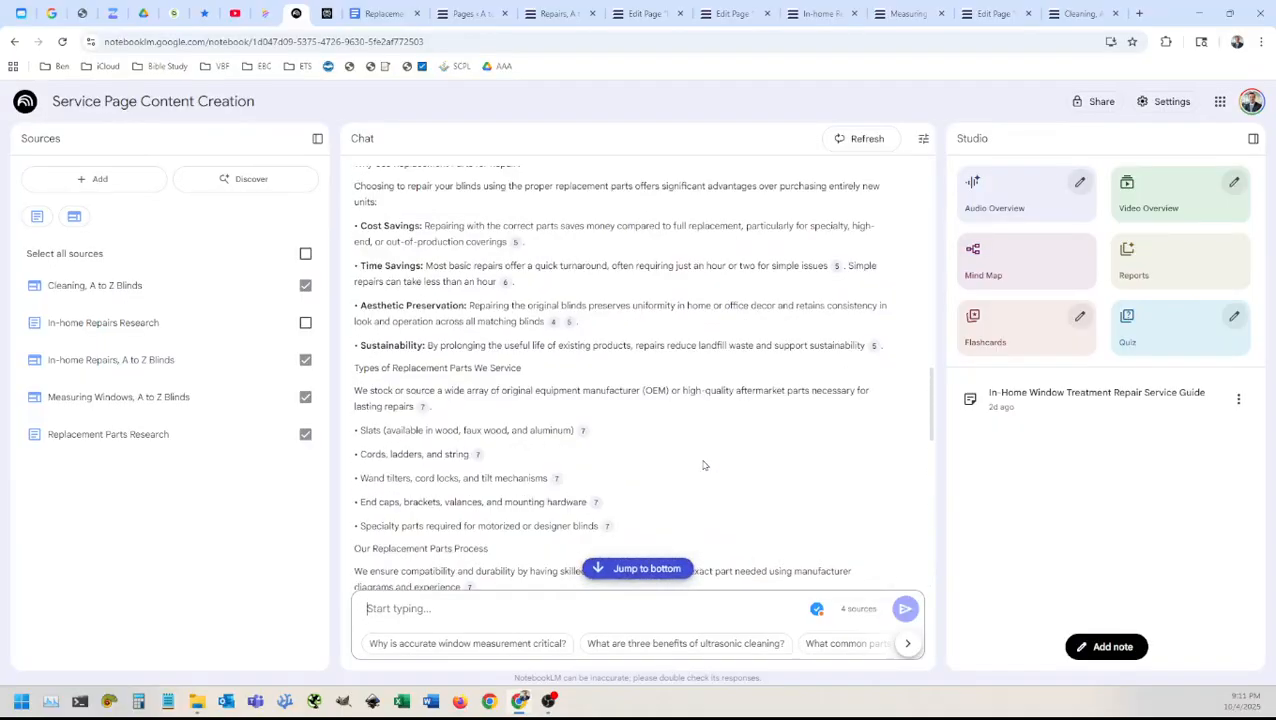
scroll(703, 465, "up", 2)
scroll(688, 438, "up", 4)
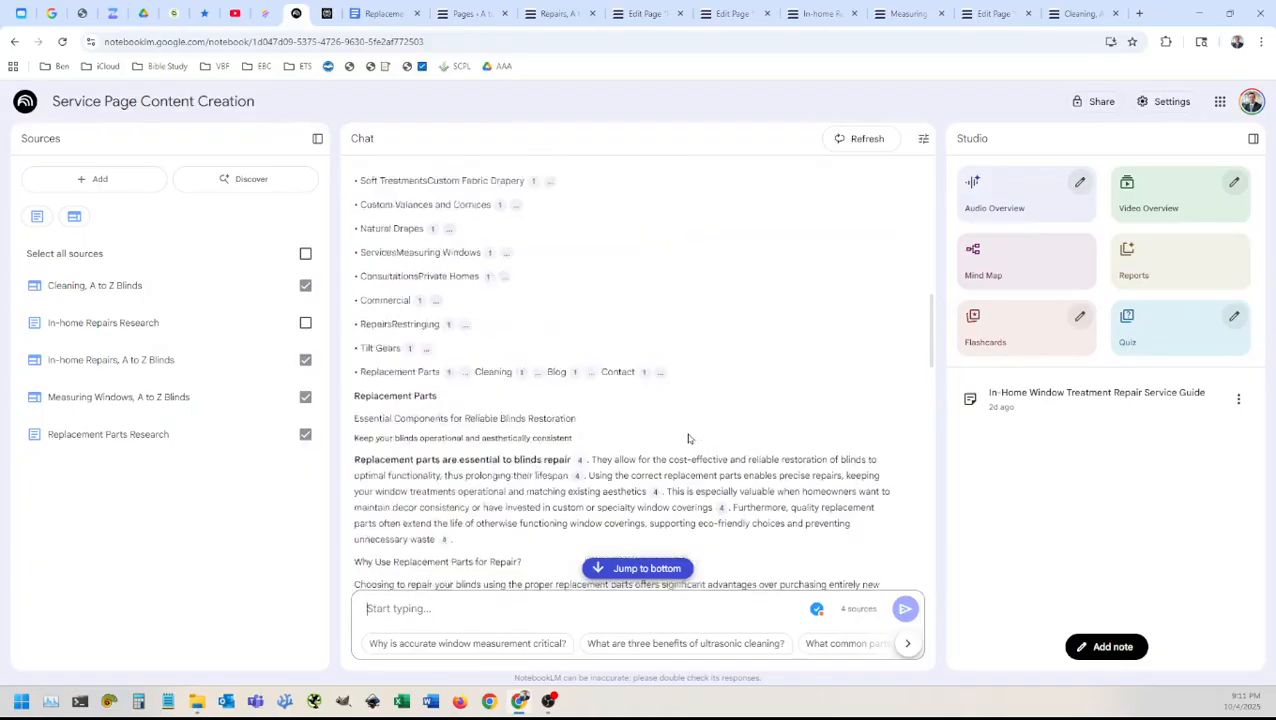
scroll(690, 435, "up", 10)
scroll(712, 410, "down", 2)
left_click_drag(729, 412, 473, 382)
key("ctrl+c")
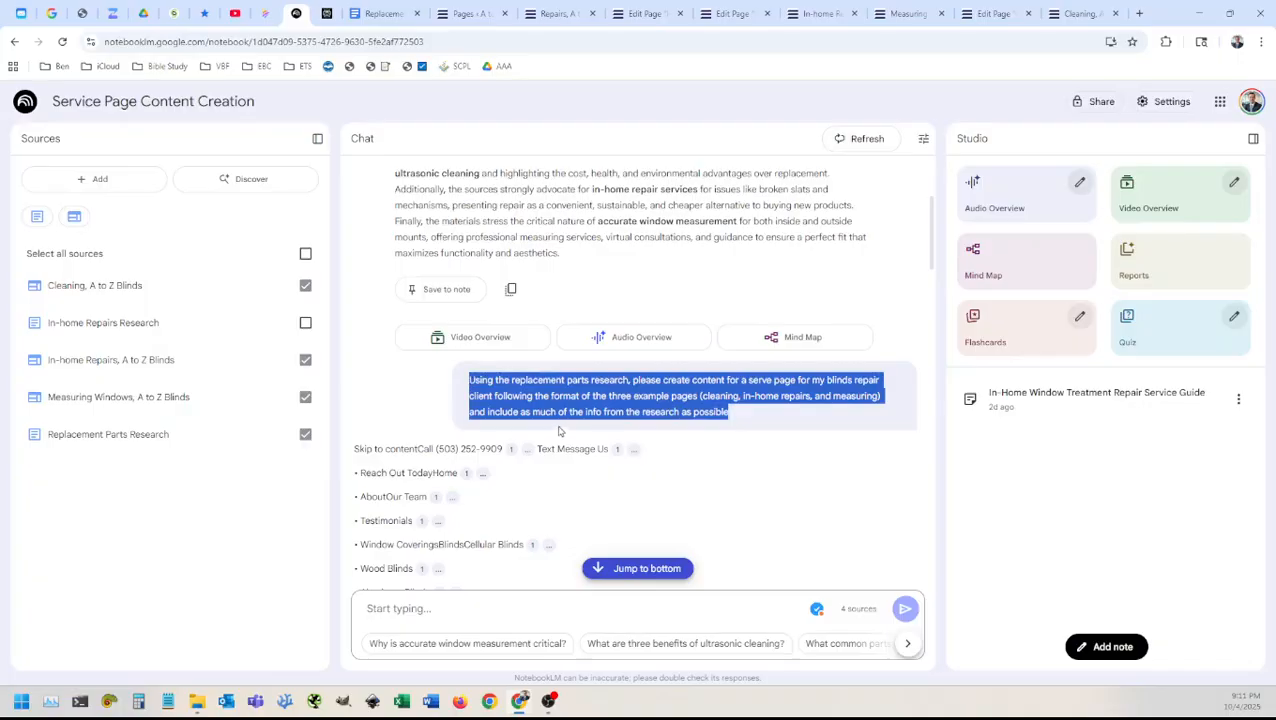
scroll(544, 478, "down", 15)
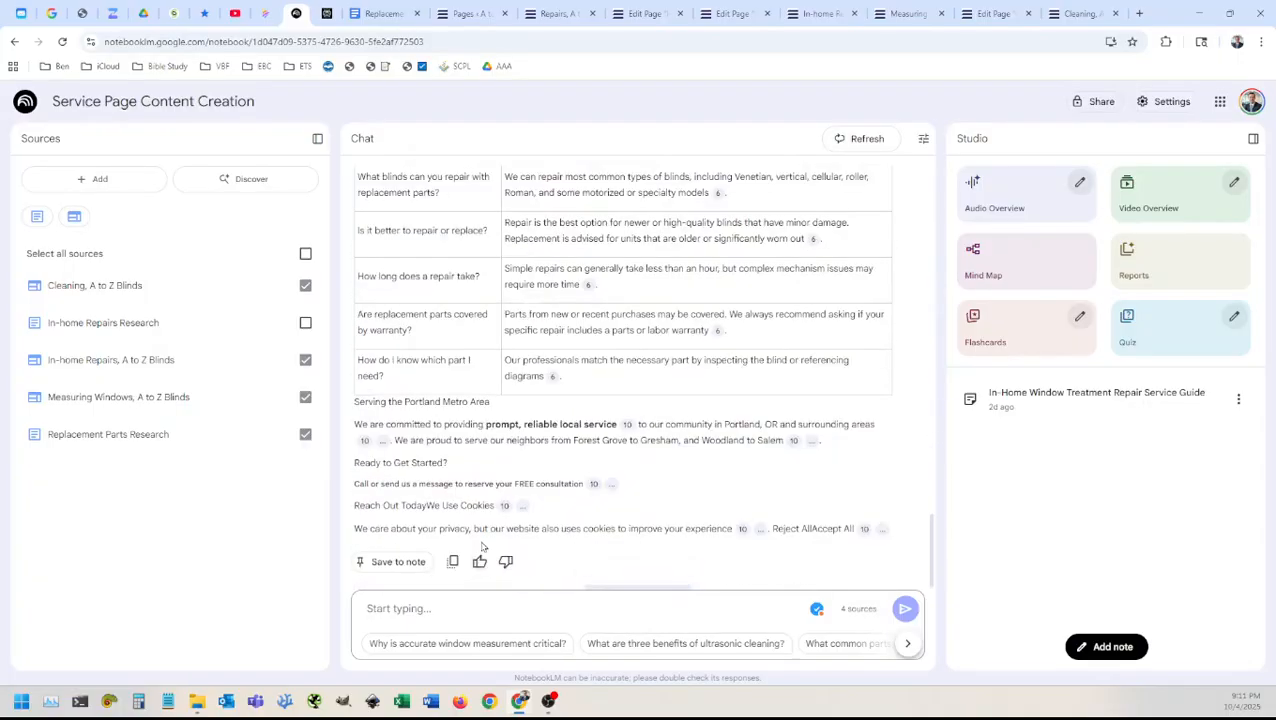
left_click(436, 608)
key("ctrl+v")
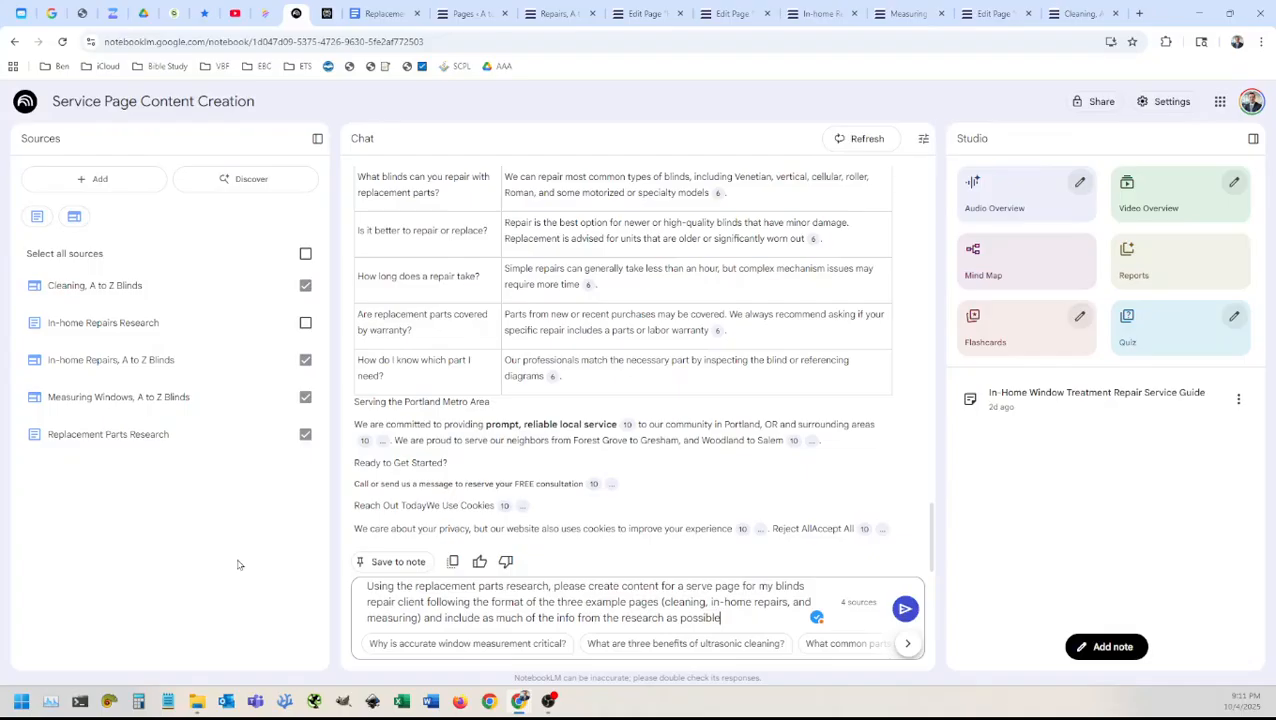
Step: Append "Please make sure and use a variety of headings, short paragraphs, bulleted lists, and tables." to the pasted prompt
type(". Please make sure")
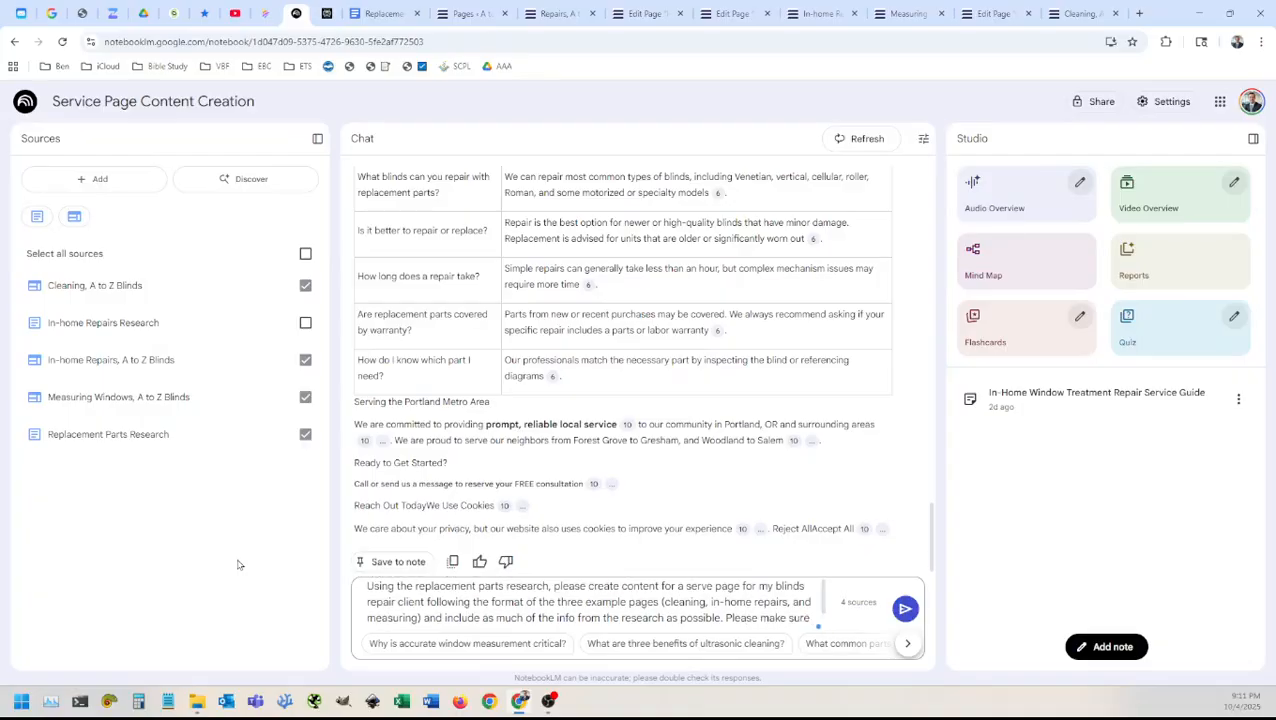
type(" and use a")
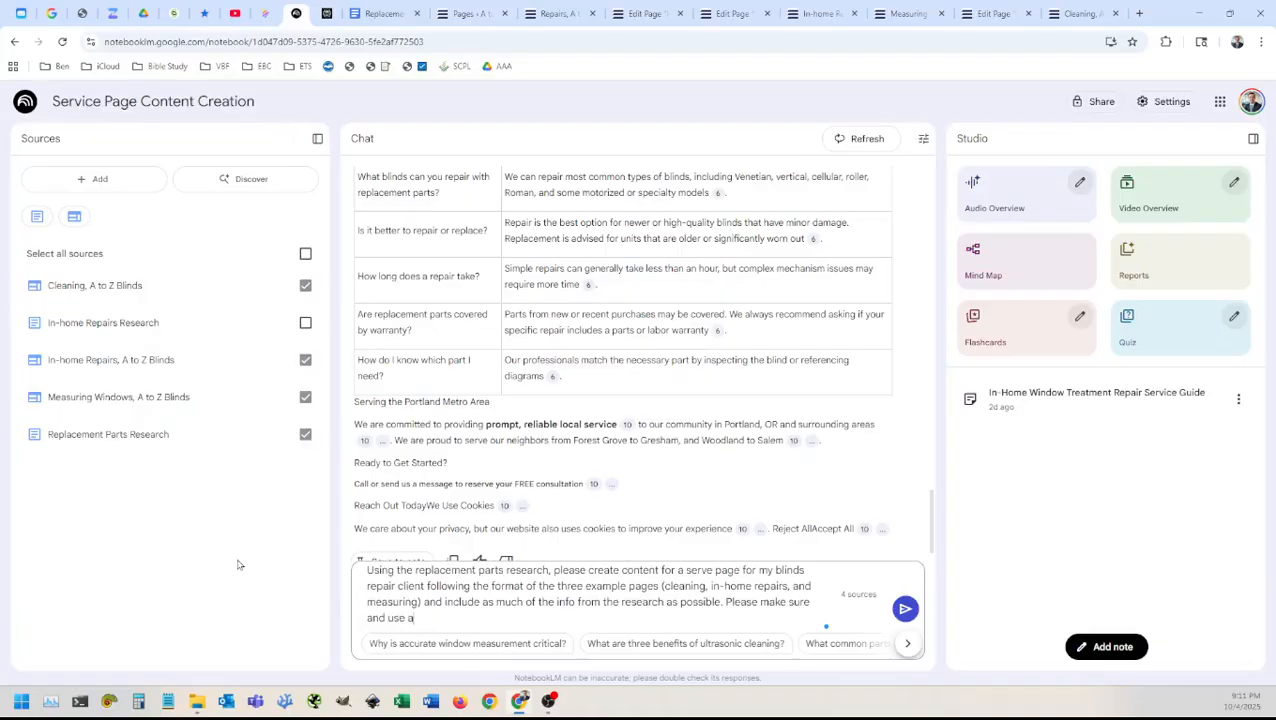
type(" variety of short paragraphs.")
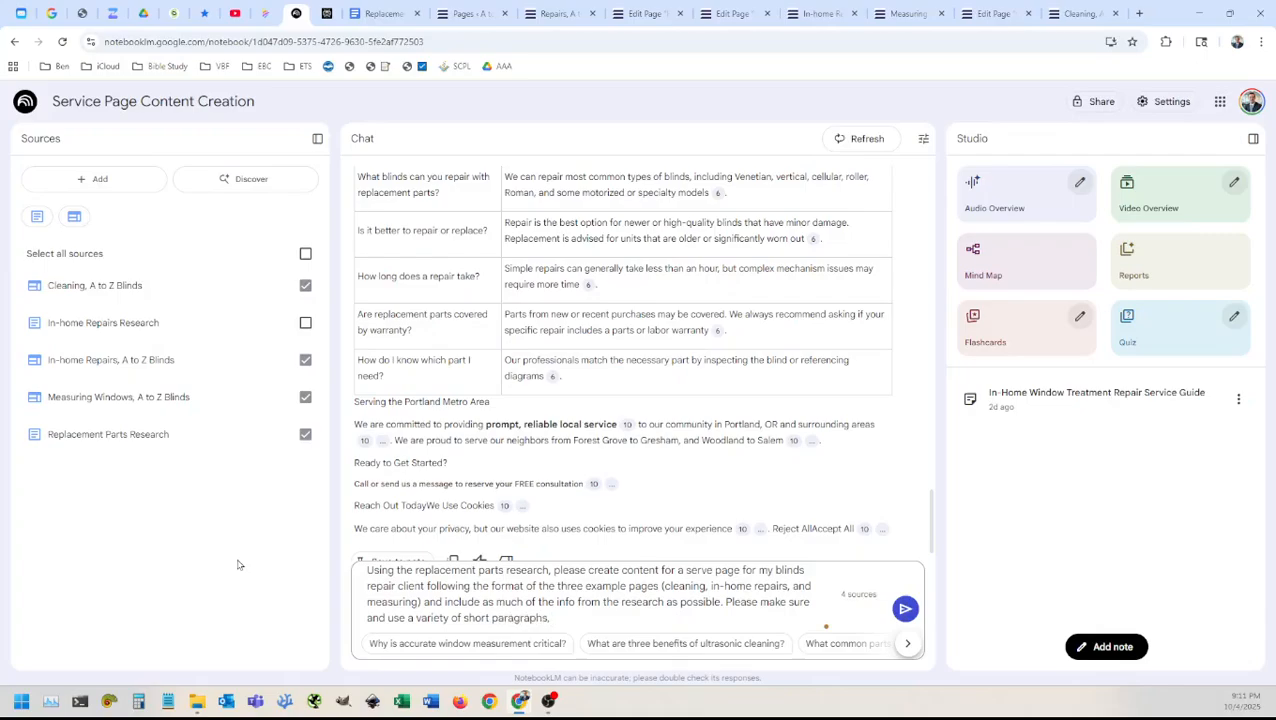
type(", bu")
type("lleted list")
type(", tables,")
type("and ")
type("headings, ")
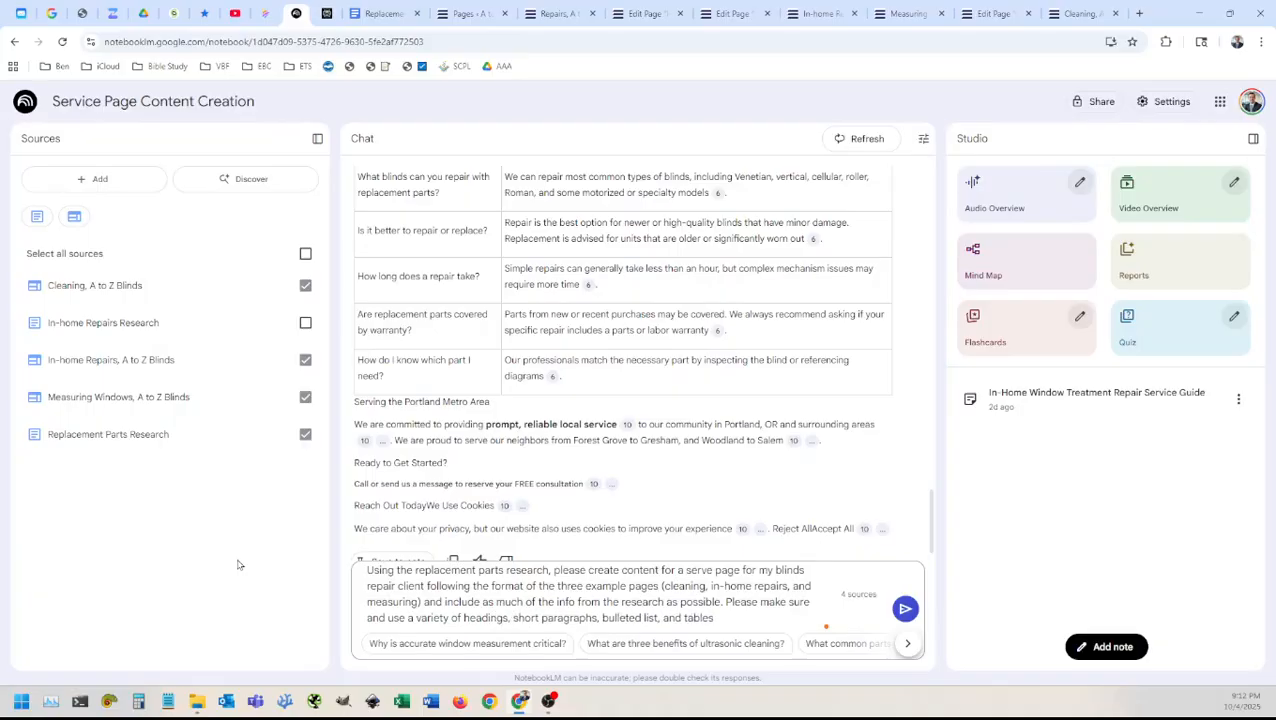
type("s")
Step: Cut the whole prompt from the chat box and open the shortcut settings of the Free Auto Text Expander browser extension
key("ctrl+a")
key("ctrl+x")
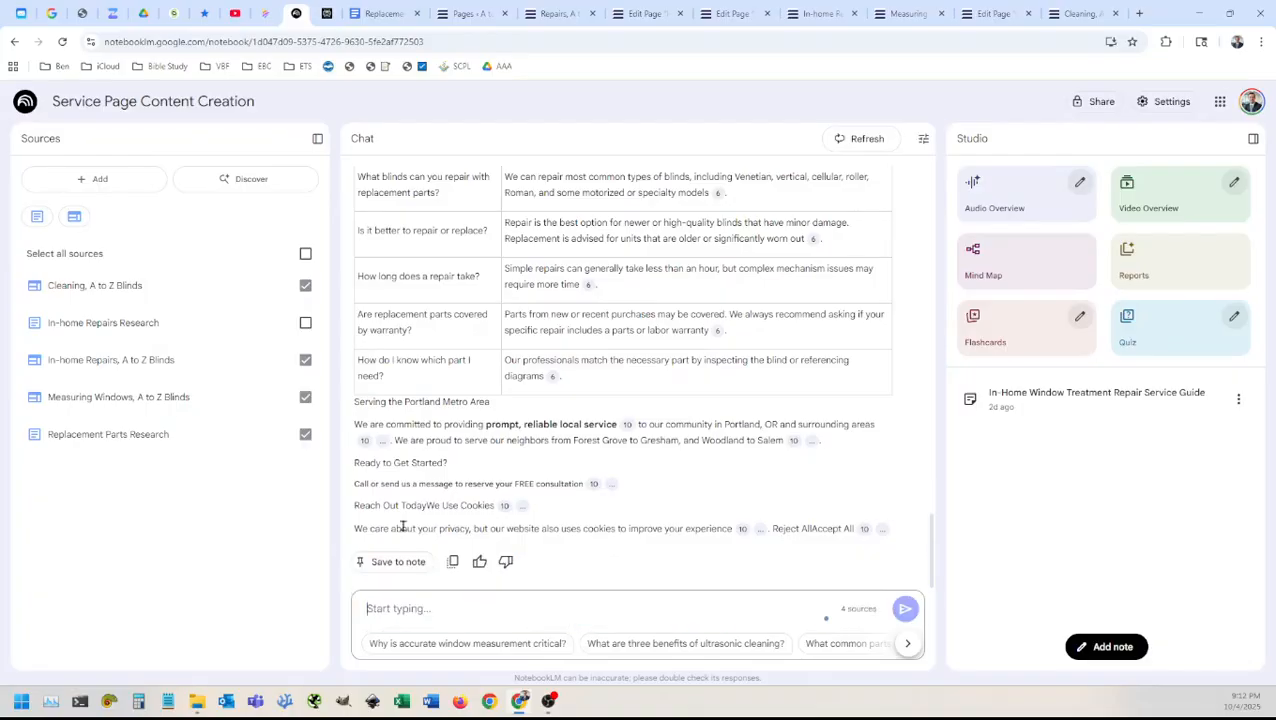
left_click(1167, 42)
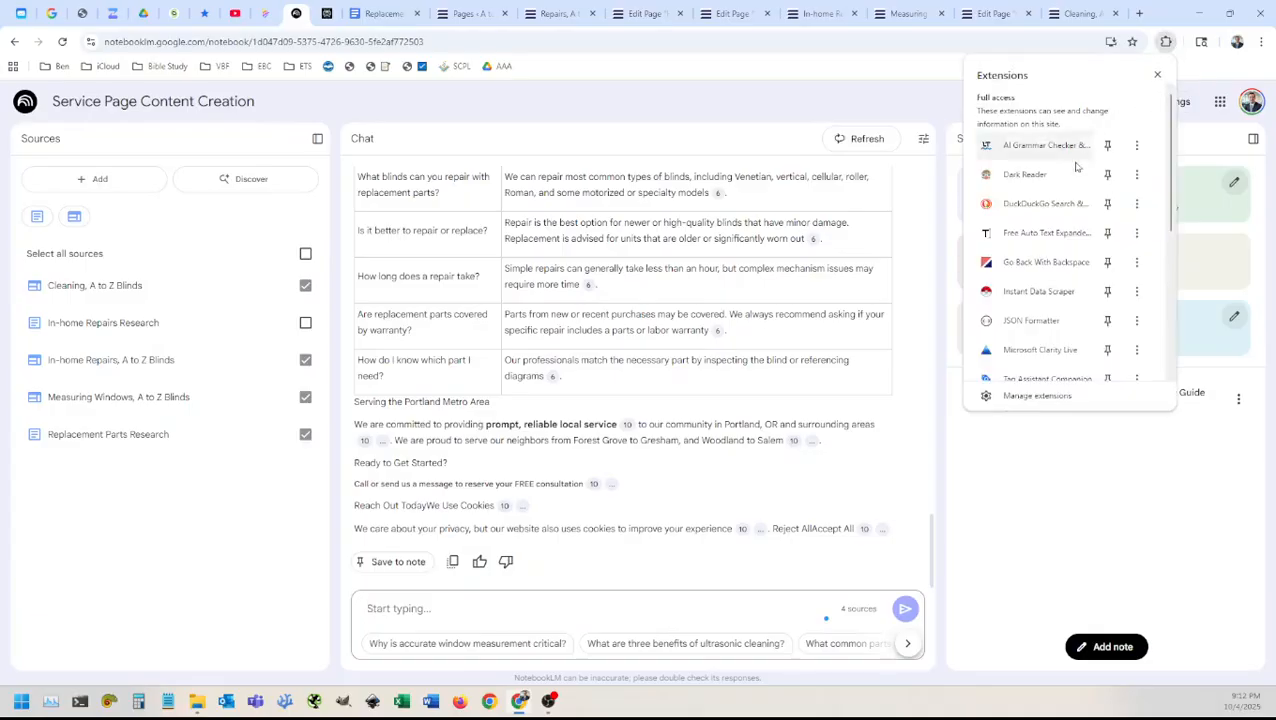
left_click(1045, 237)
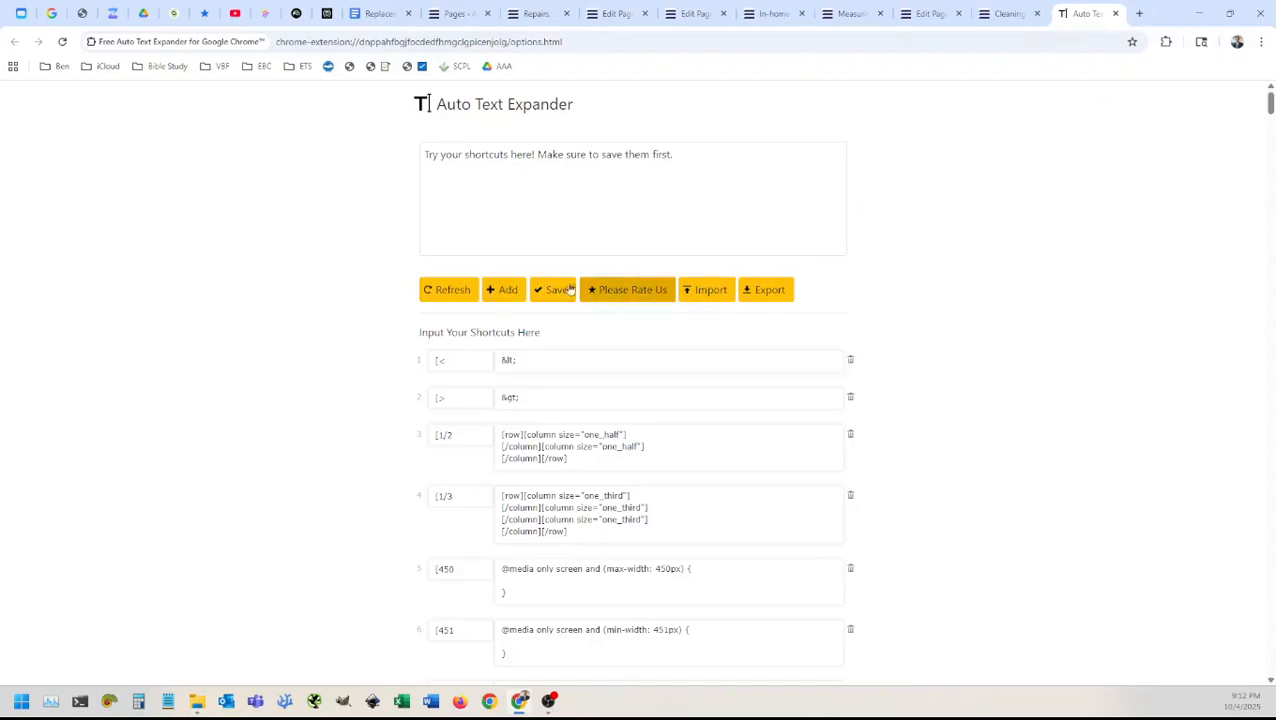
Step: Add a text shortcut "[csp" that expands to the cut prompt, enlarge its text field, and save the shortcuts
left_click(502, 289)
left_click(531, 360)
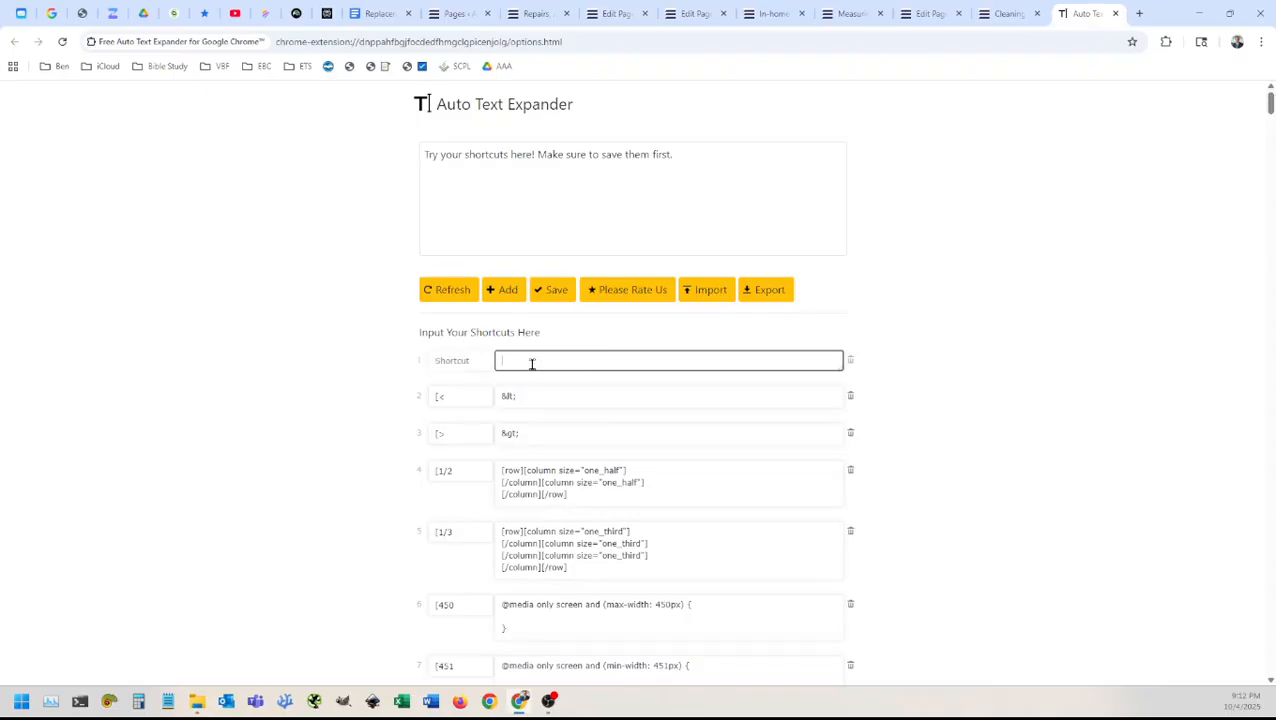
key("ctrl+v")
left_click_drag(839, 366, 830, 419)
left_click(462, 360)
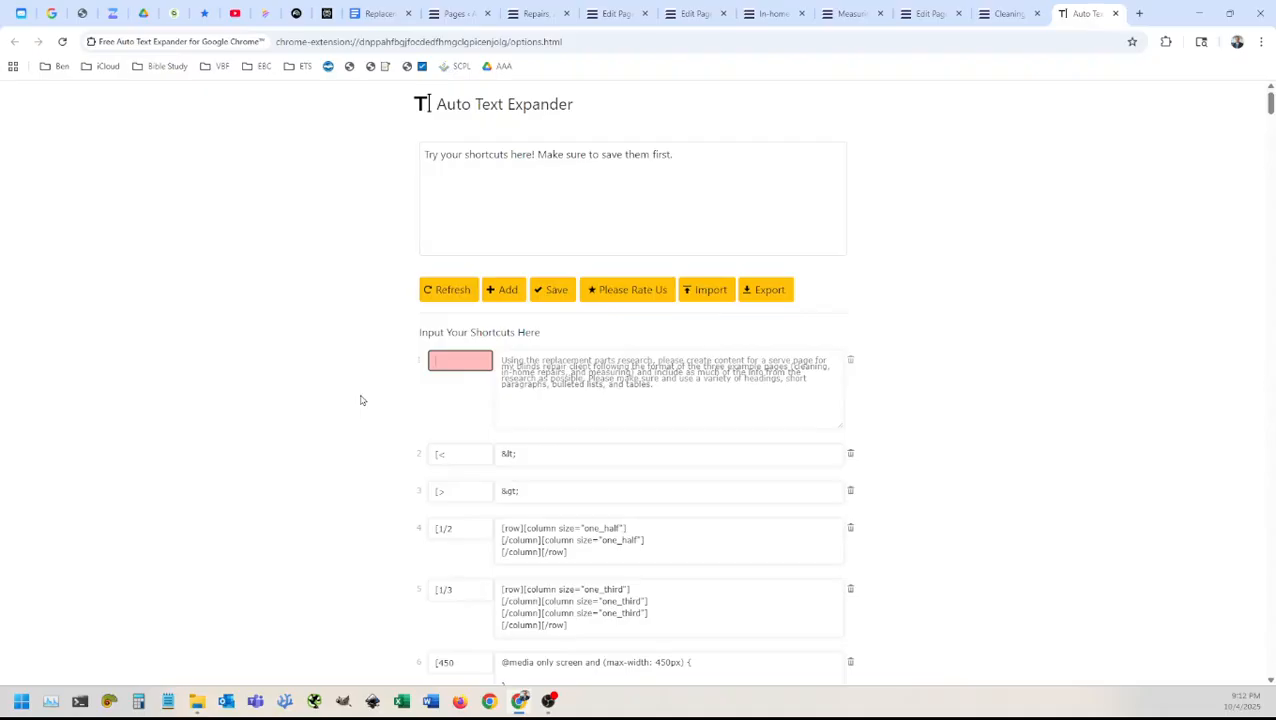
type("[csp")
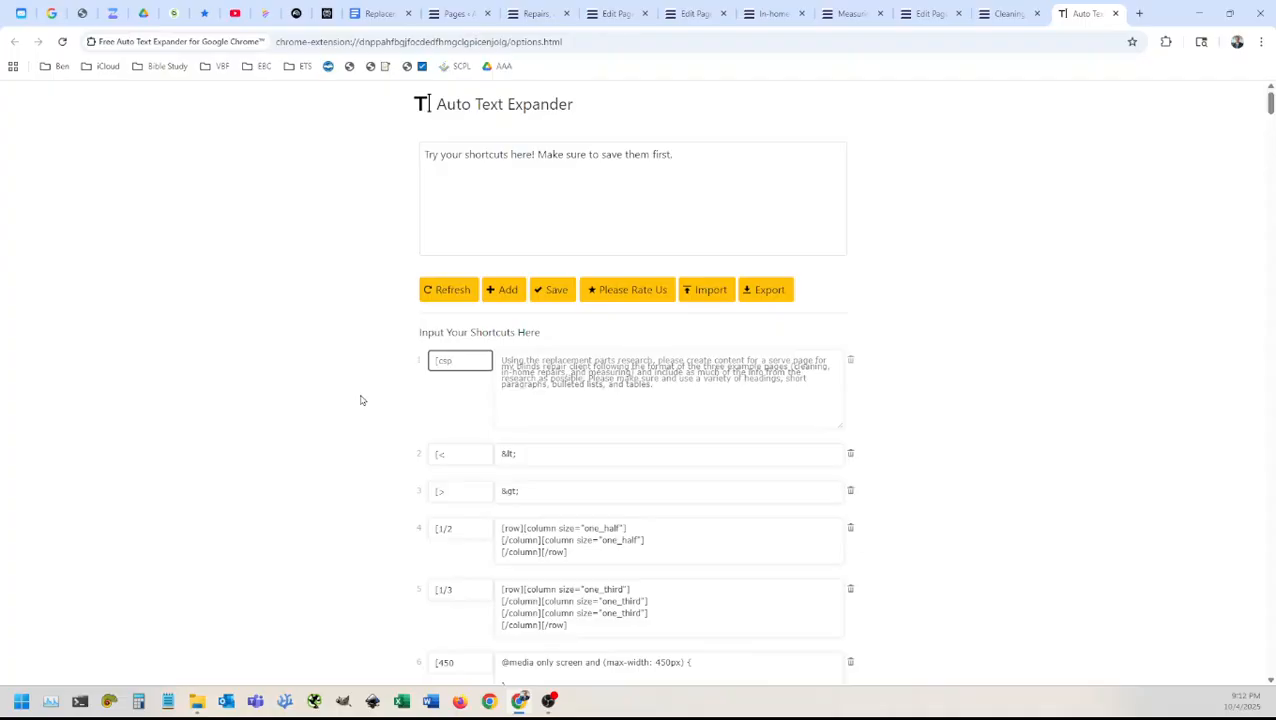
left_click(556, 291)
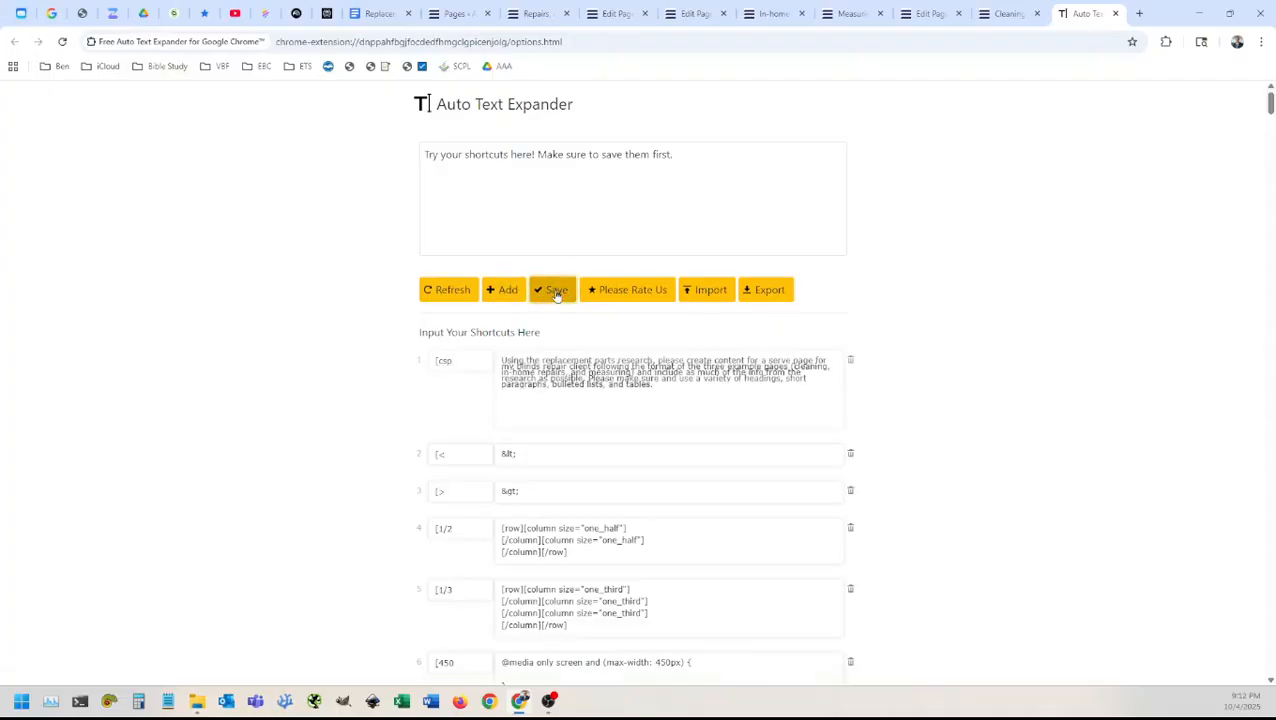
Step: Close the text expander settings, switch to the NotebookLM notebook, and go back to the start of the generated replacement parts reply
left_click(1116, 14)
left_click(491, 8)
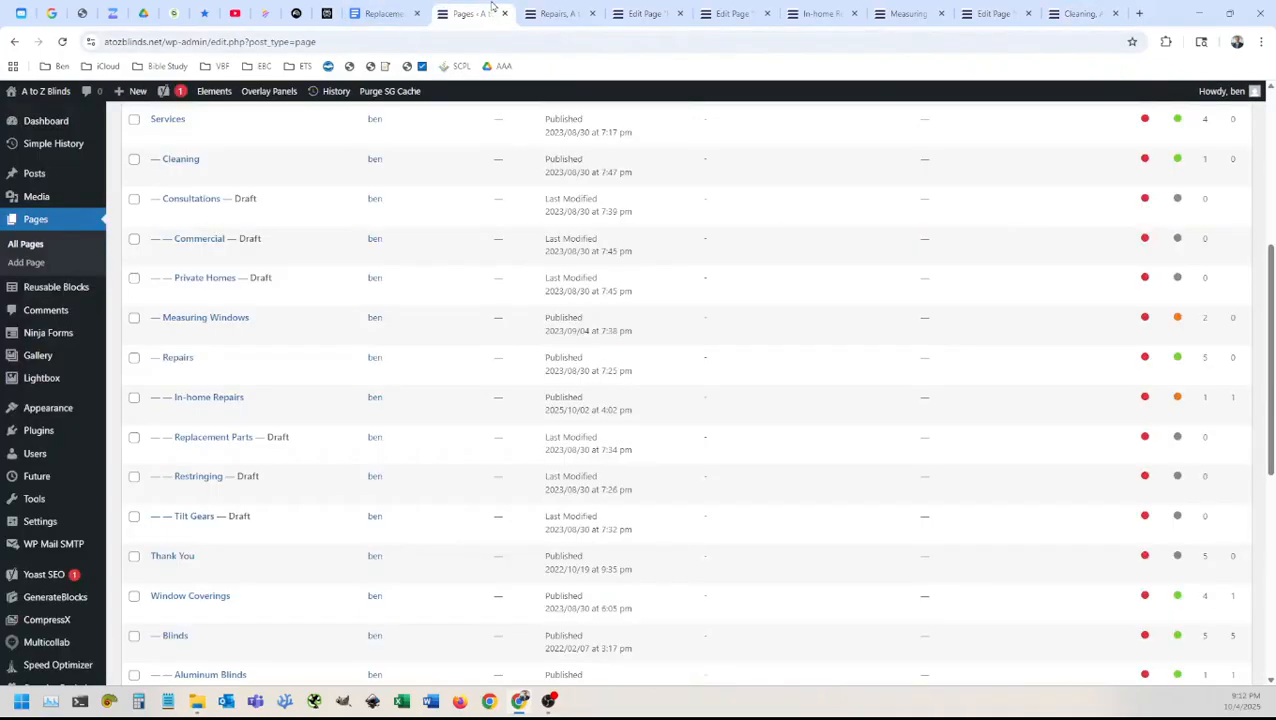
left_click(296, 13)
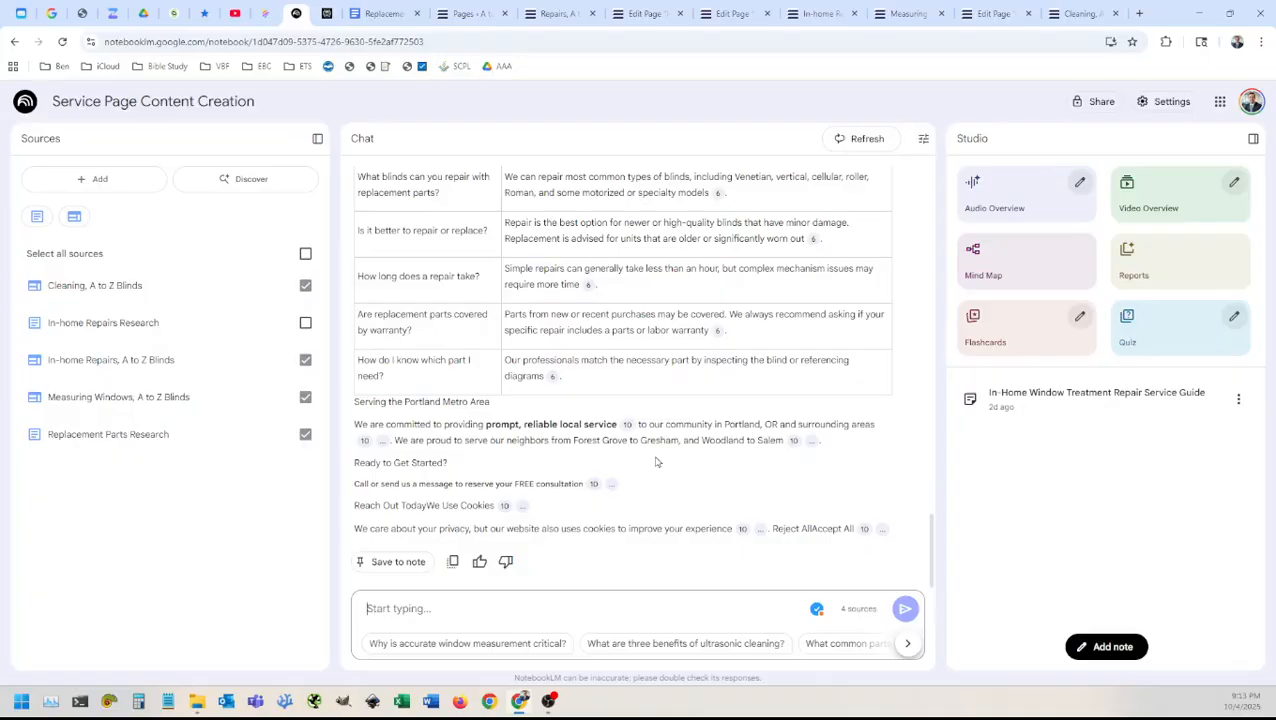
scroll(657, 460, "up", 10)
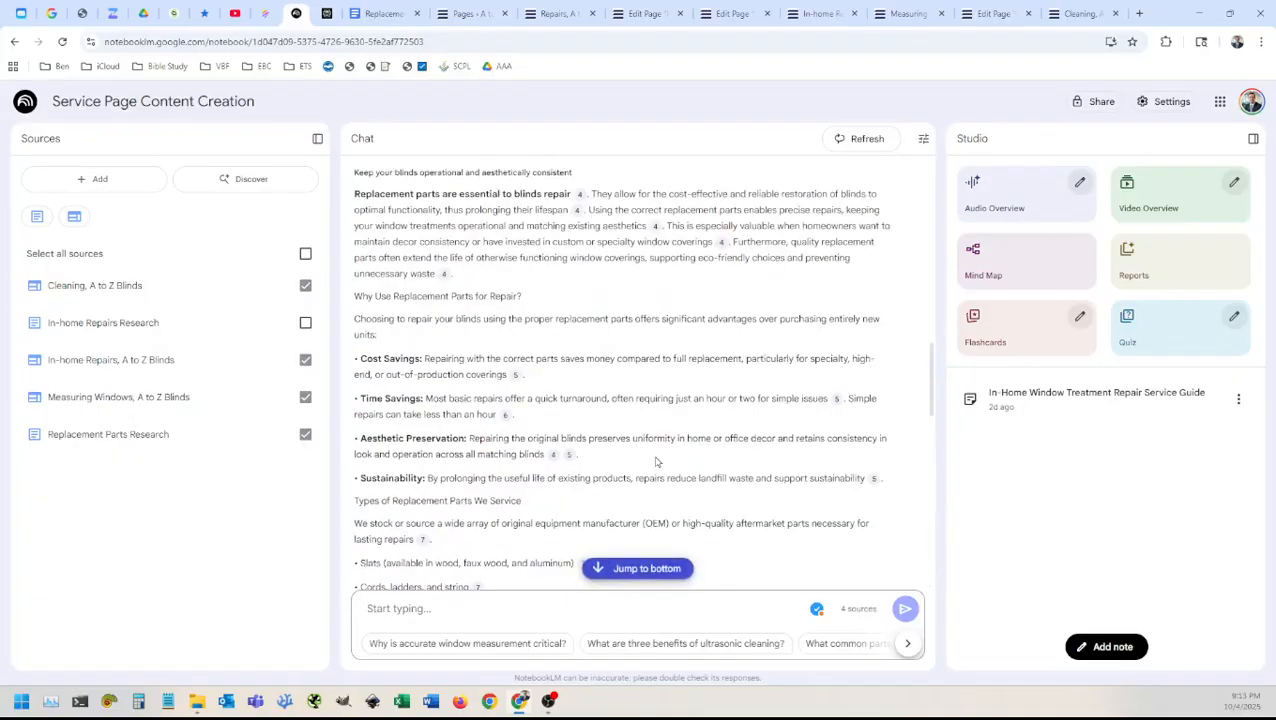
scroll(656, 461, "up", 2)
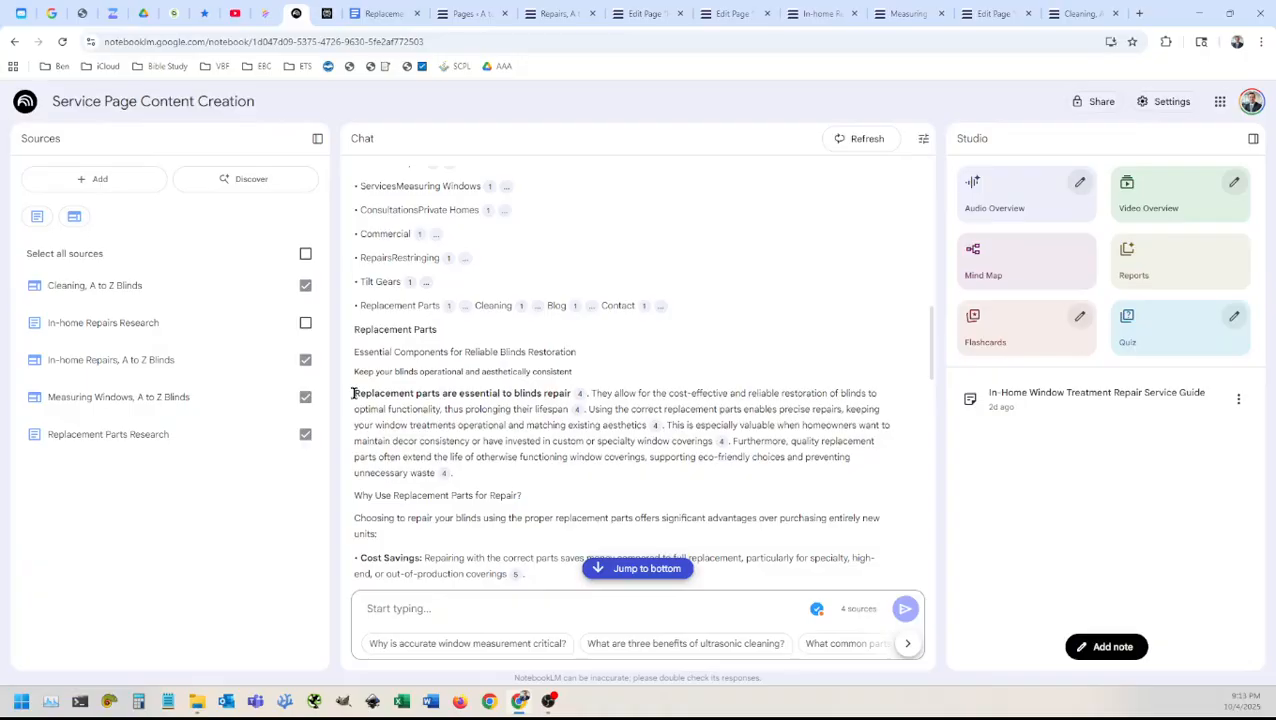
scroll(482, 477, "up", 10)
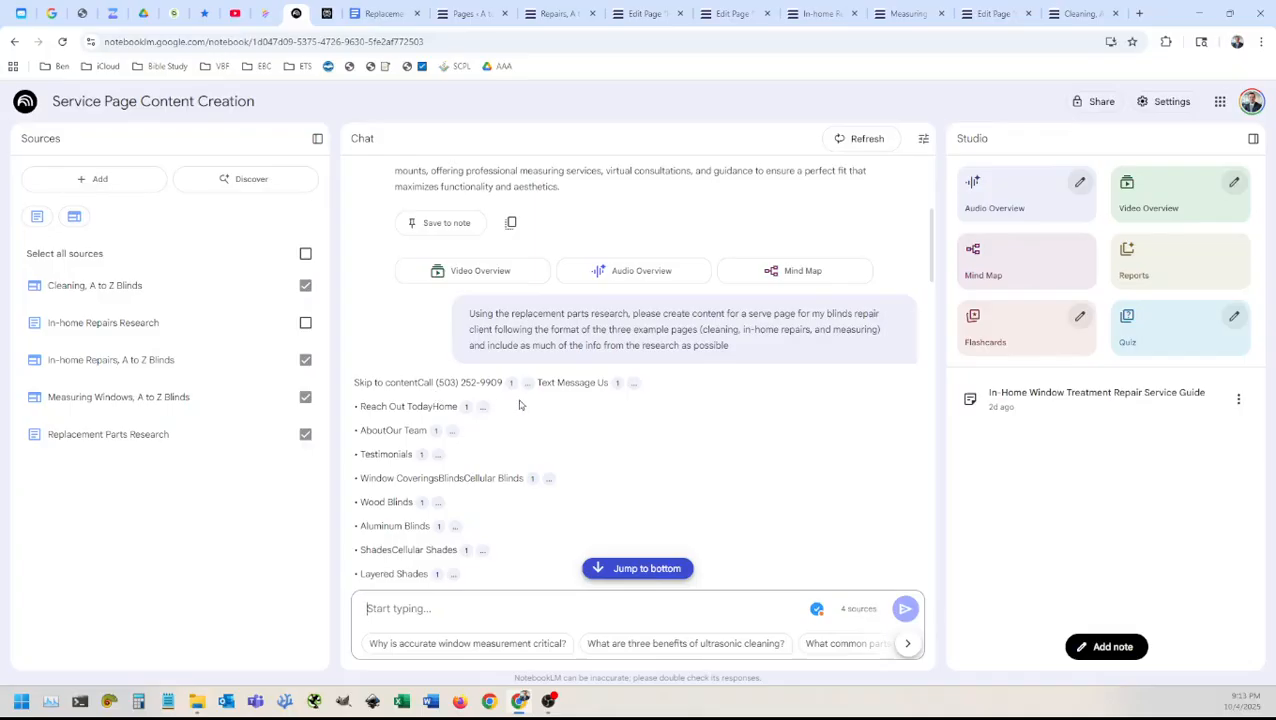
scroll(519, 405, "down", 1)
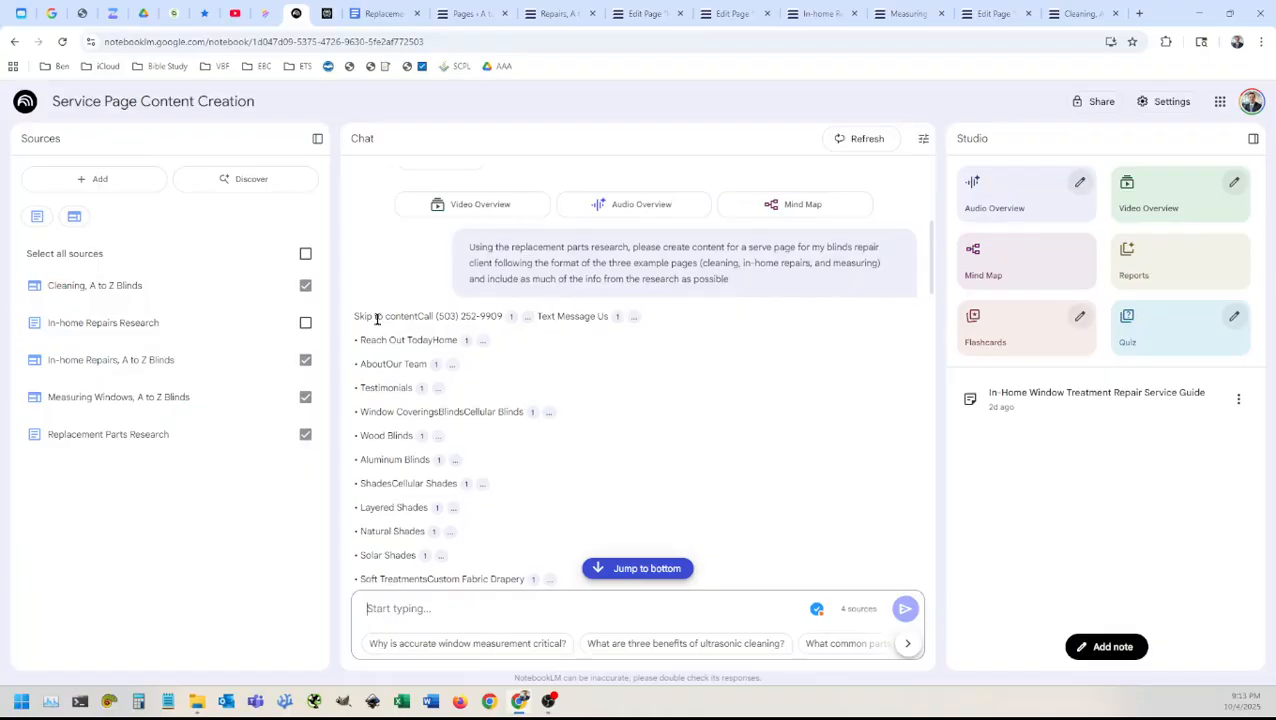
Step: Examine the website navigation items listed at the start of the generated reply, from the skip link to the Contact entry
left_click_drag(356, 316, 503, 500)
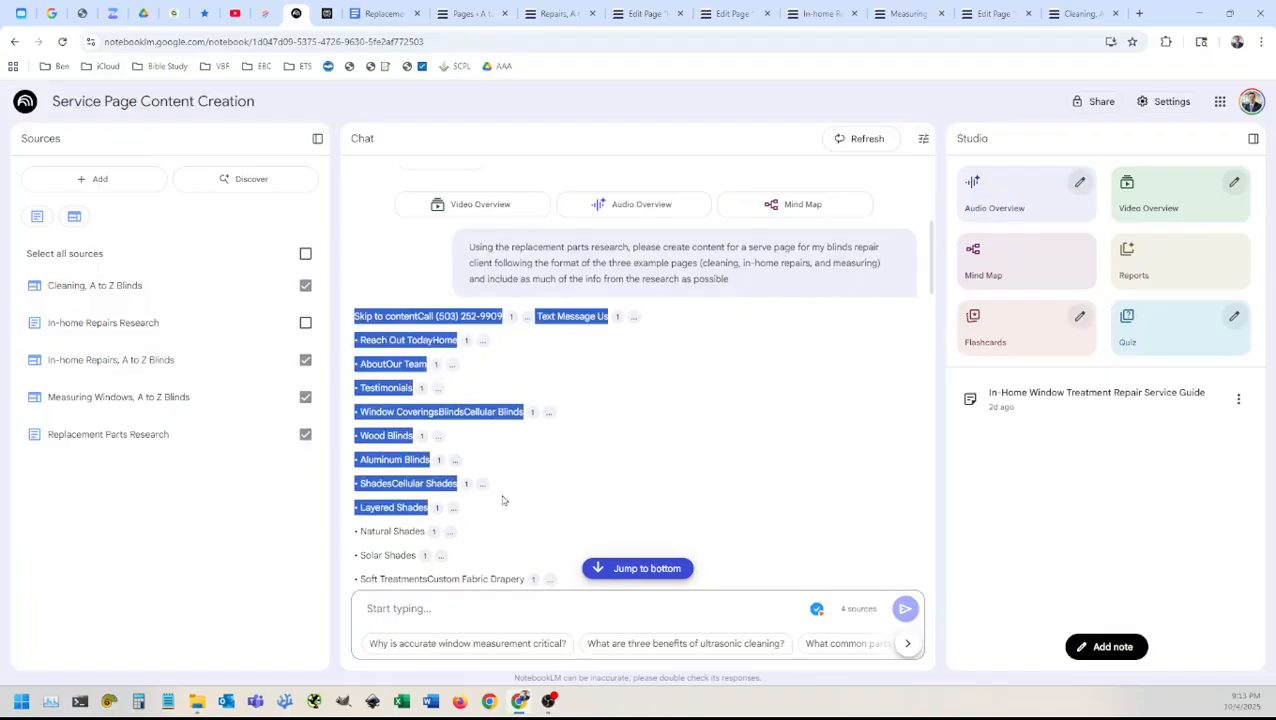
left_click(533, 460)
scroll(554, 455, "down", 5)
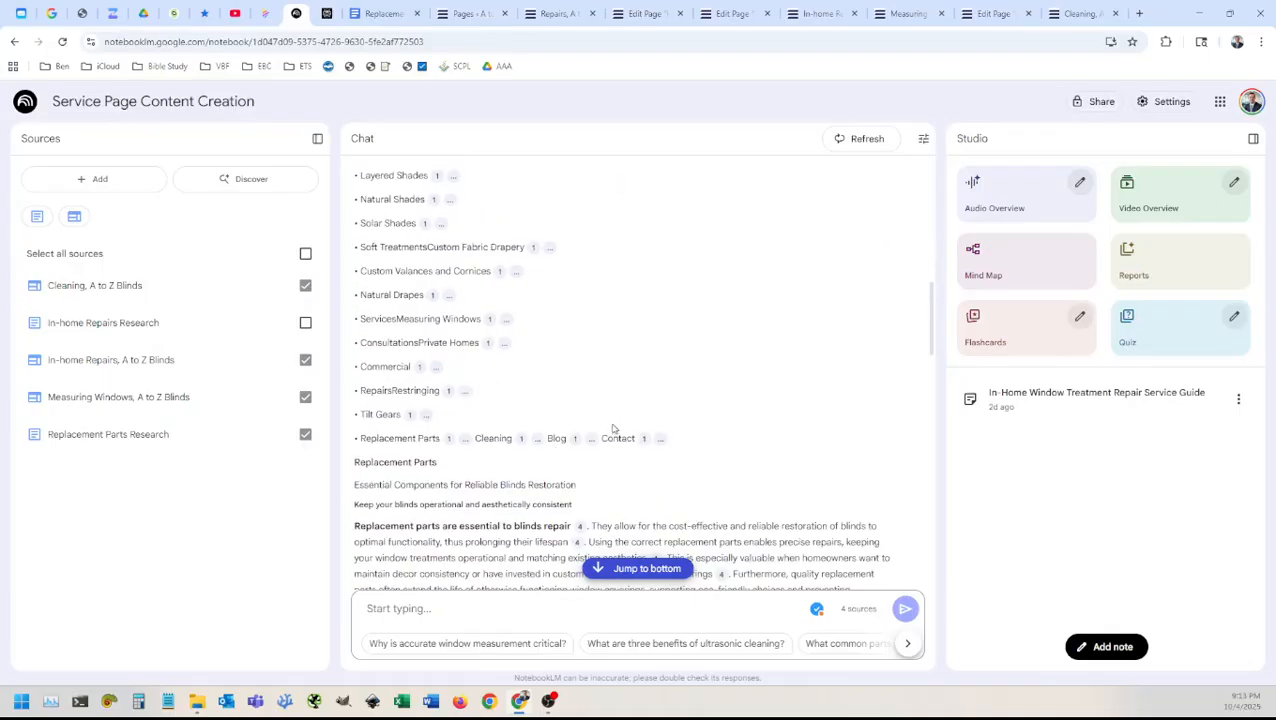
left_click_drag(622, 432, 388, 223)
scroll(551, 287, "up", 5)
scroll(466, 346, "down", 5)
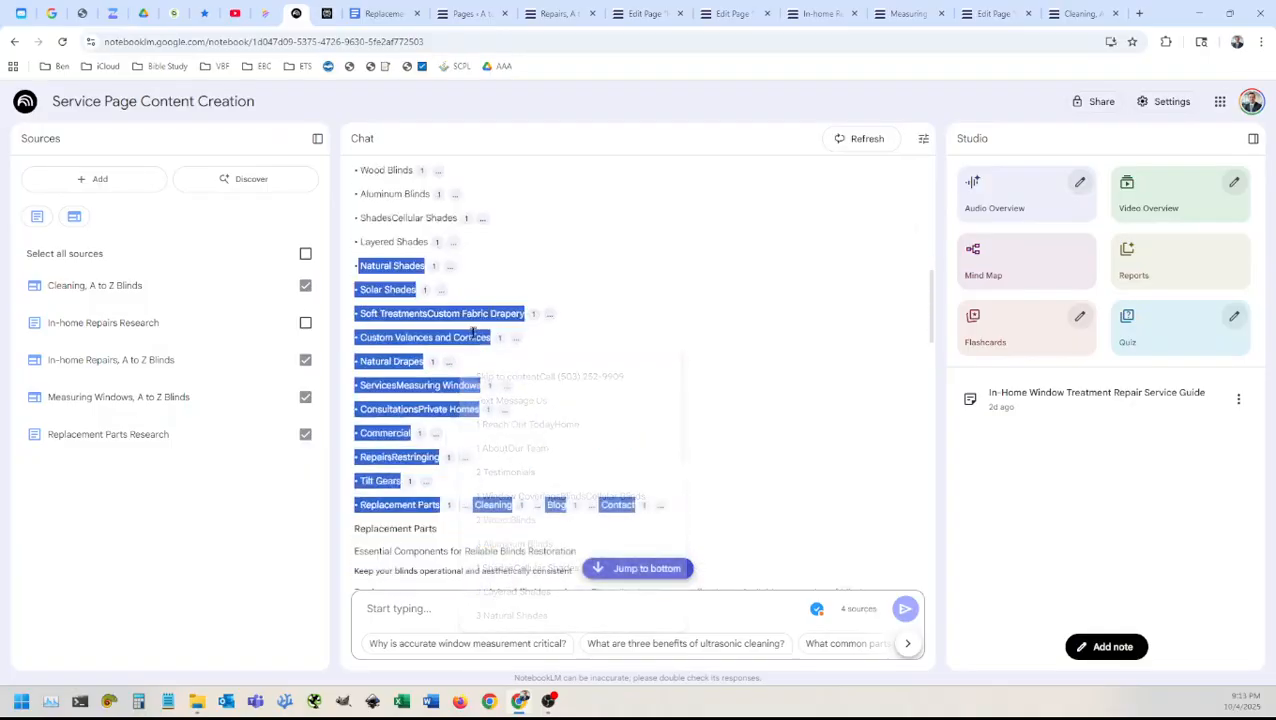
left_click(740, 417)
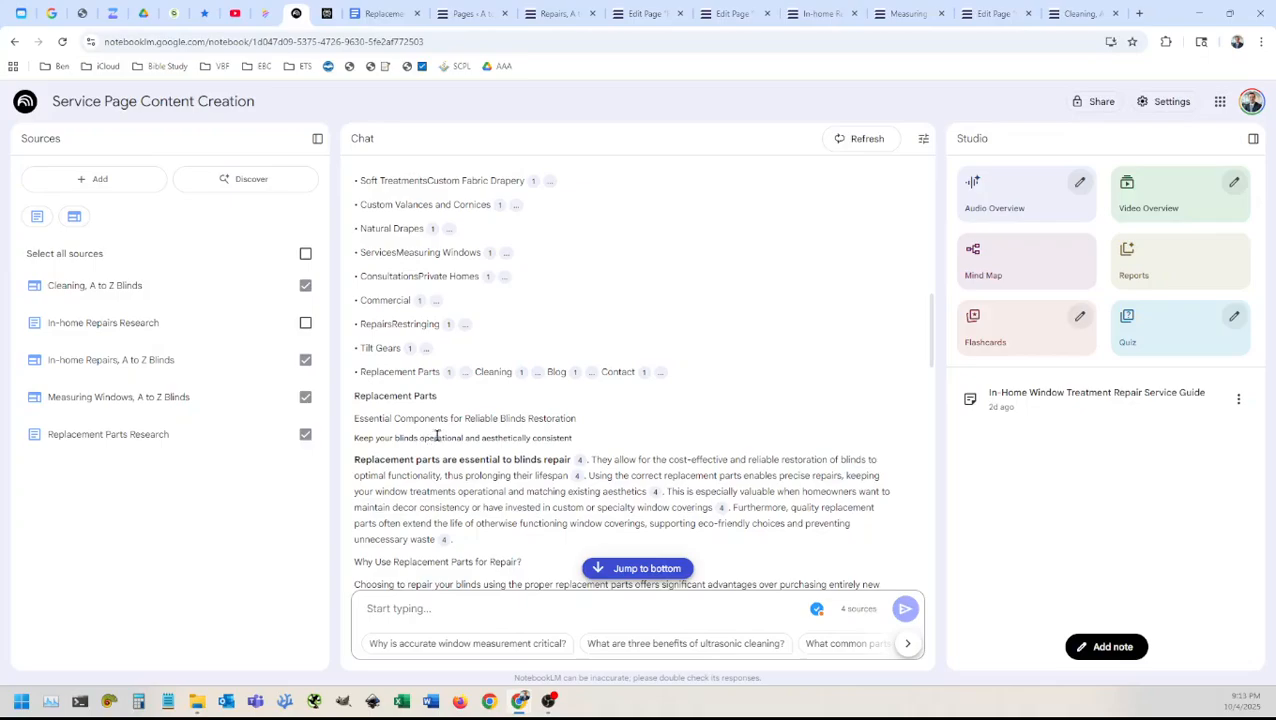
Step: Examine the reply's "Replacement Parts" title, its two subheadings and the opening paragraph
triple_click(396, 396)
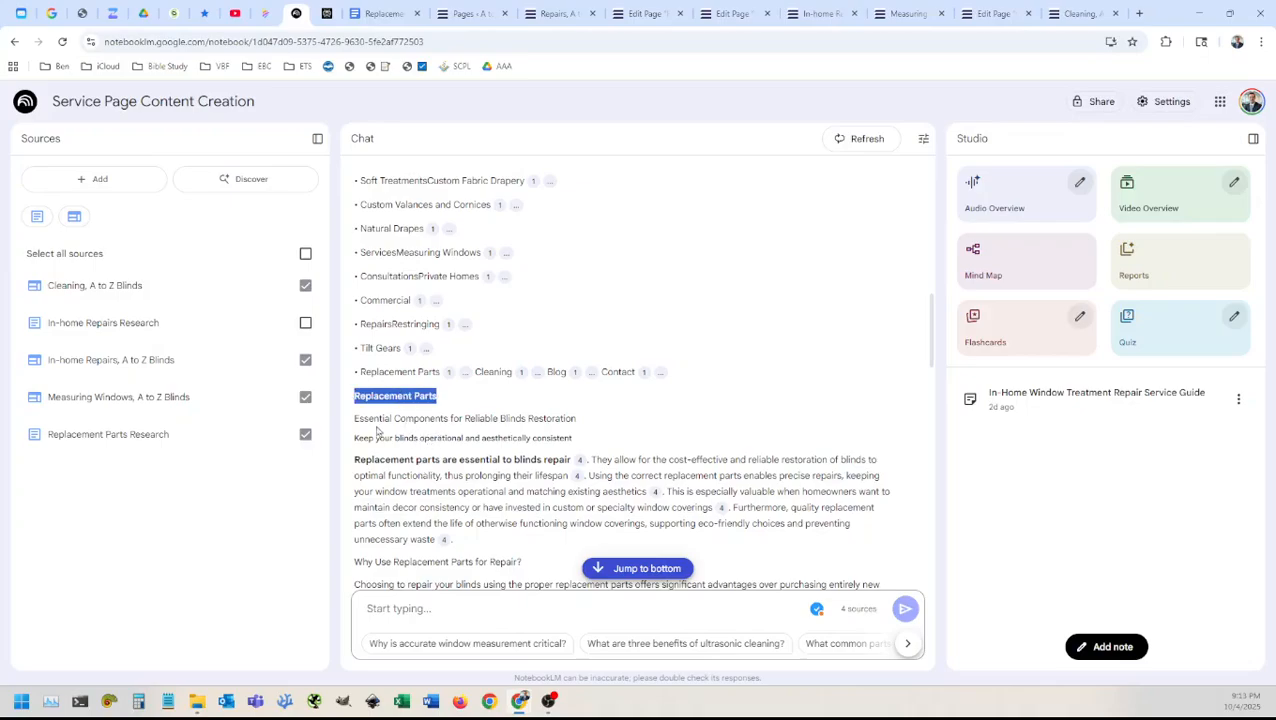
triple_click(376, 419)
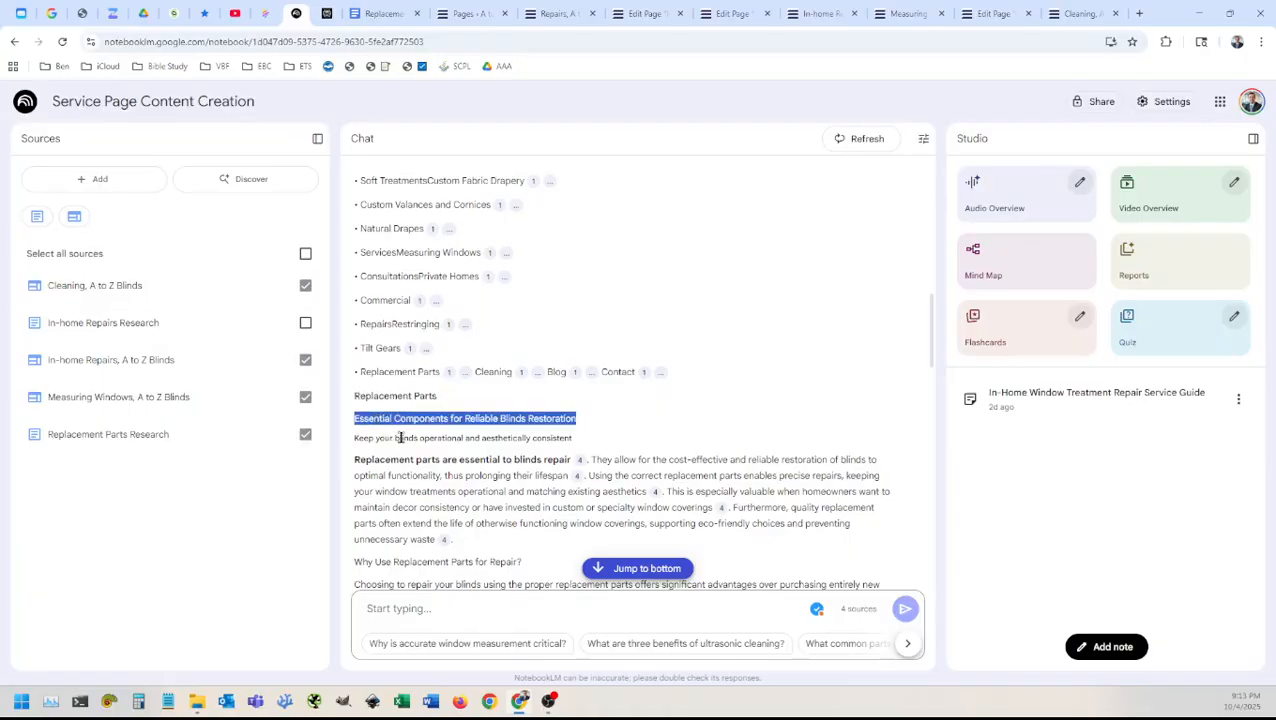
triple_click(398, 438)
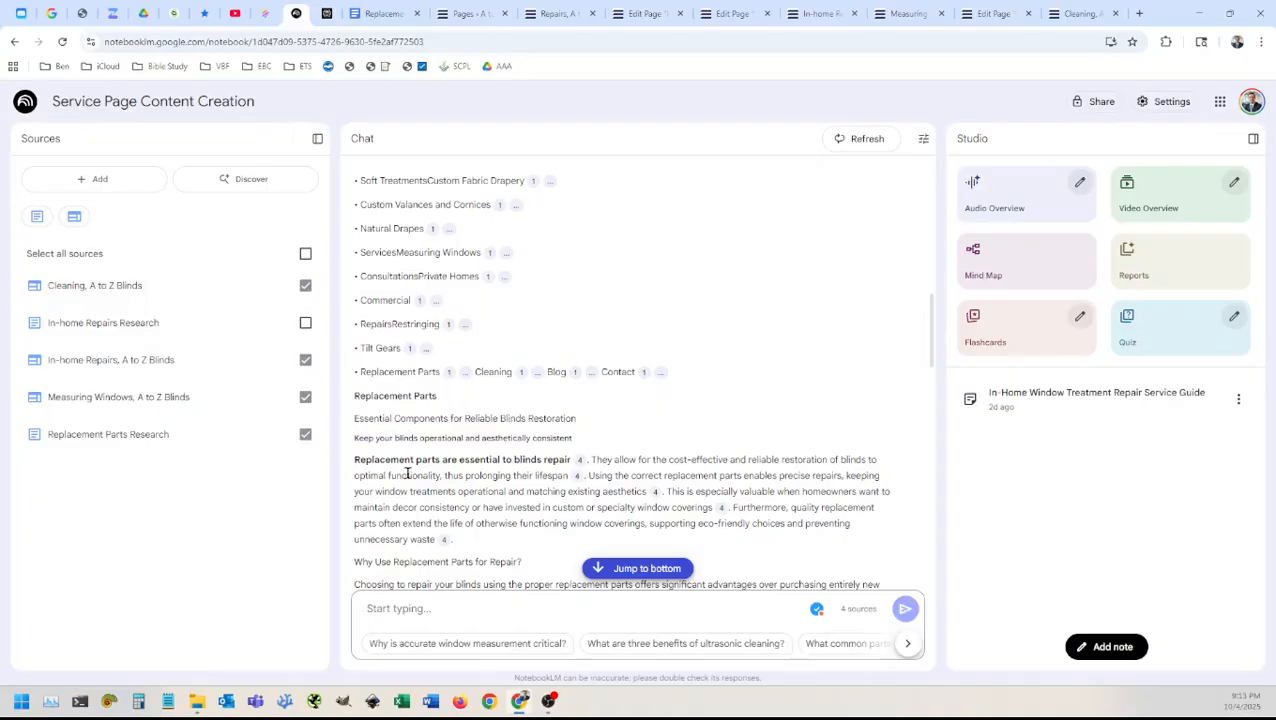
triple_click(408, 474)
left_click(408, 474)
Step: Copy the reply from the "Replacement Parts" title through the "Serving the Portland Metro Area" paragraph, leaving out the navigation and closing lines
scroll(410, 490, "down", 2)
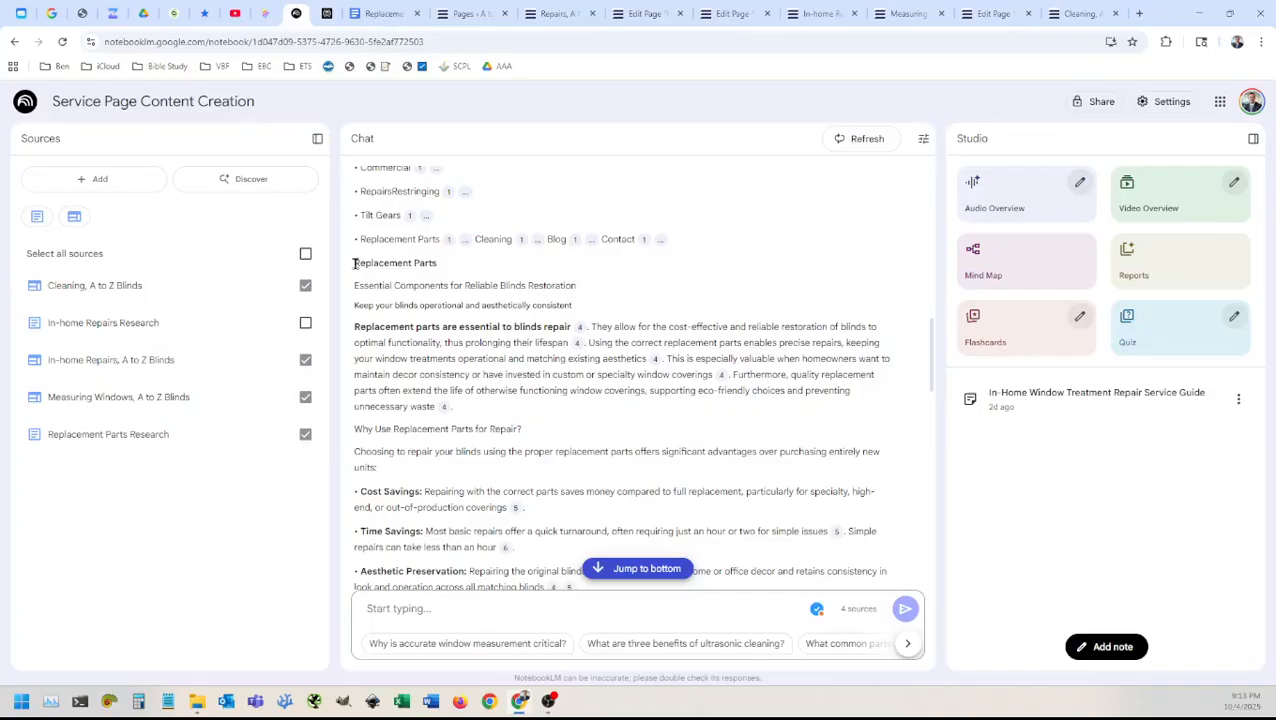
left_click_drag(354, 263, 581, 414)
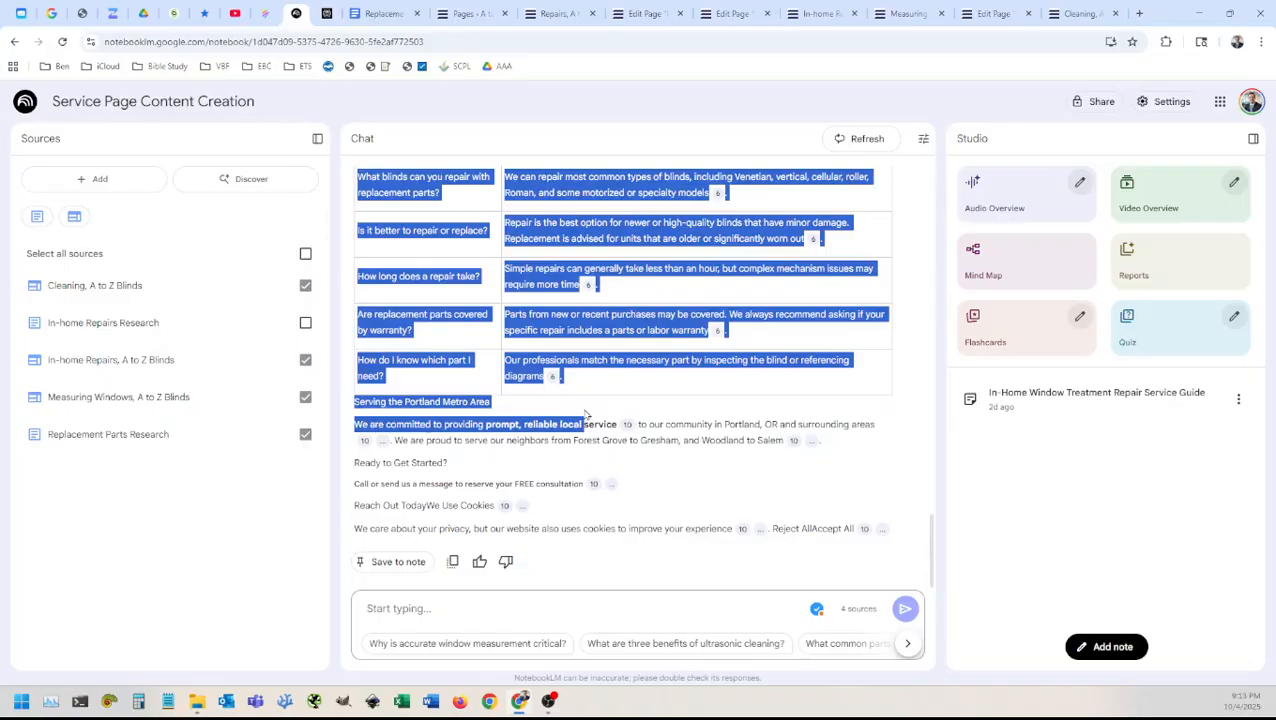
left_click_drag(592, 416, 852, 445)
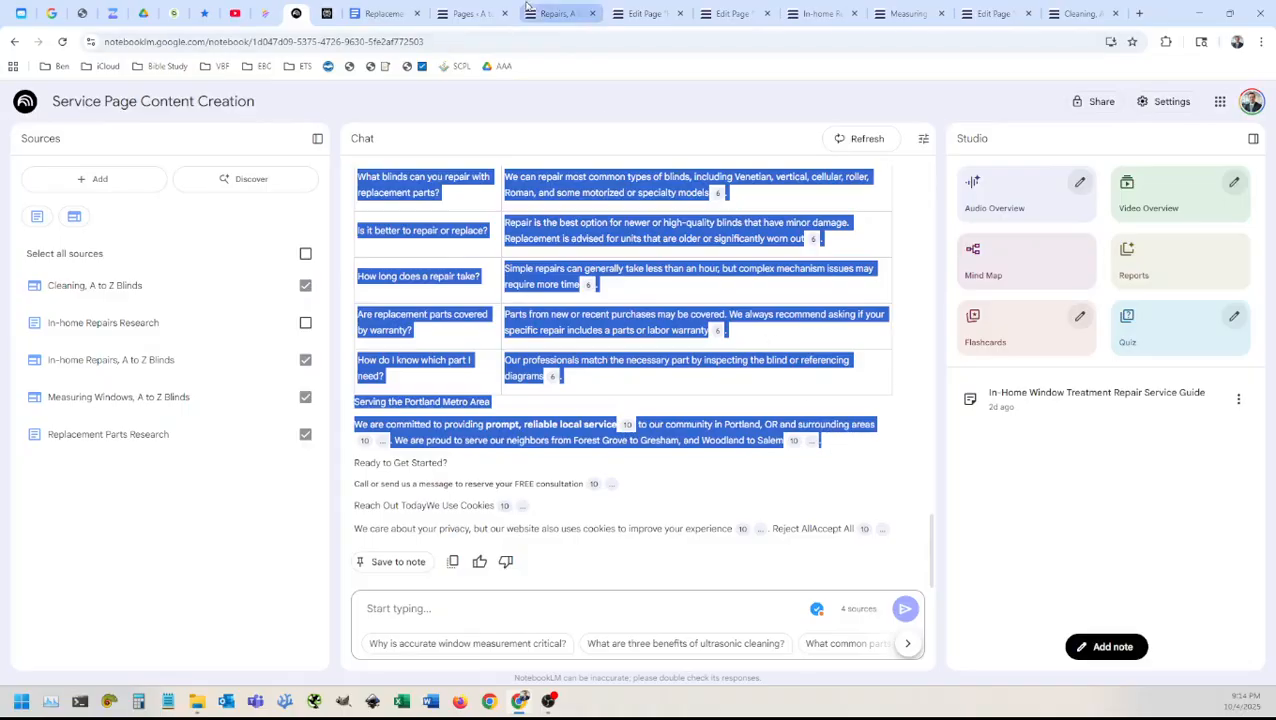
Step: Switch to the Replacement Parts page editor and paste the copied content into a new paragraph block in the empty container below the hero
left_click(642, 8)
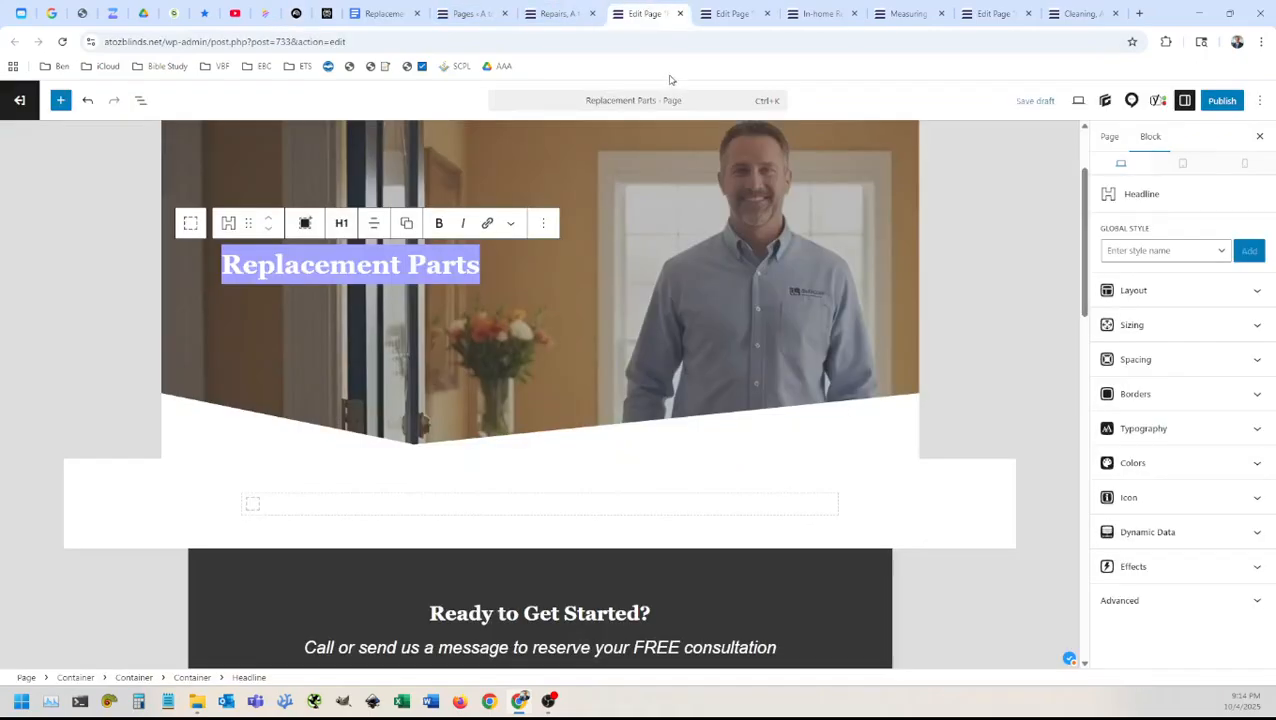
left_click(255, 507)
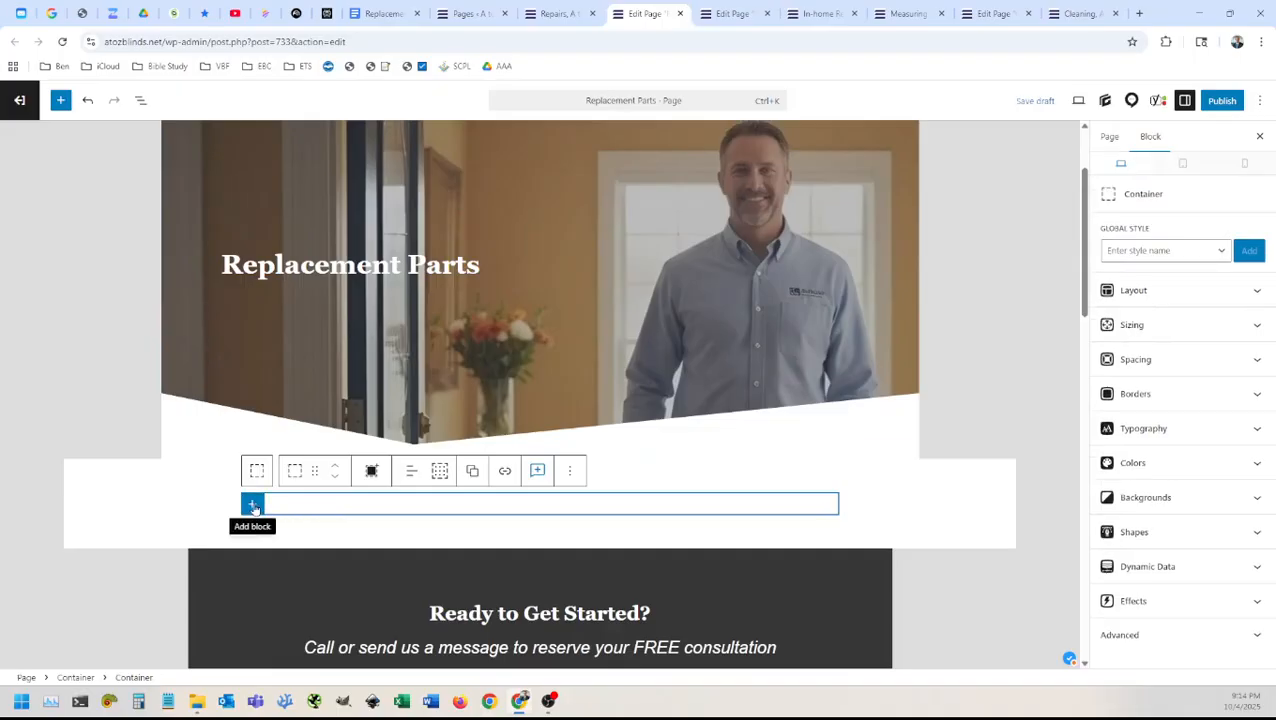
left_click(253, 507)
left_click(352, 599)
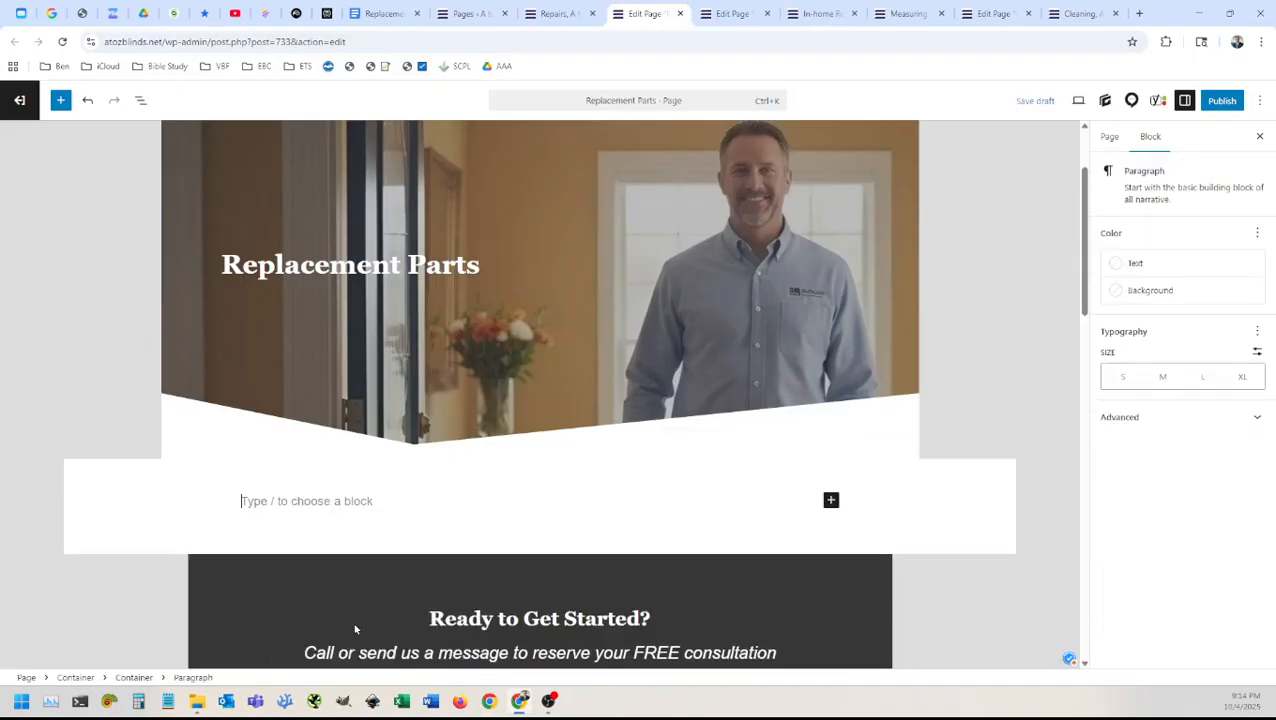
scroll(355, 627, "down", 2)
key("ctrl+v")
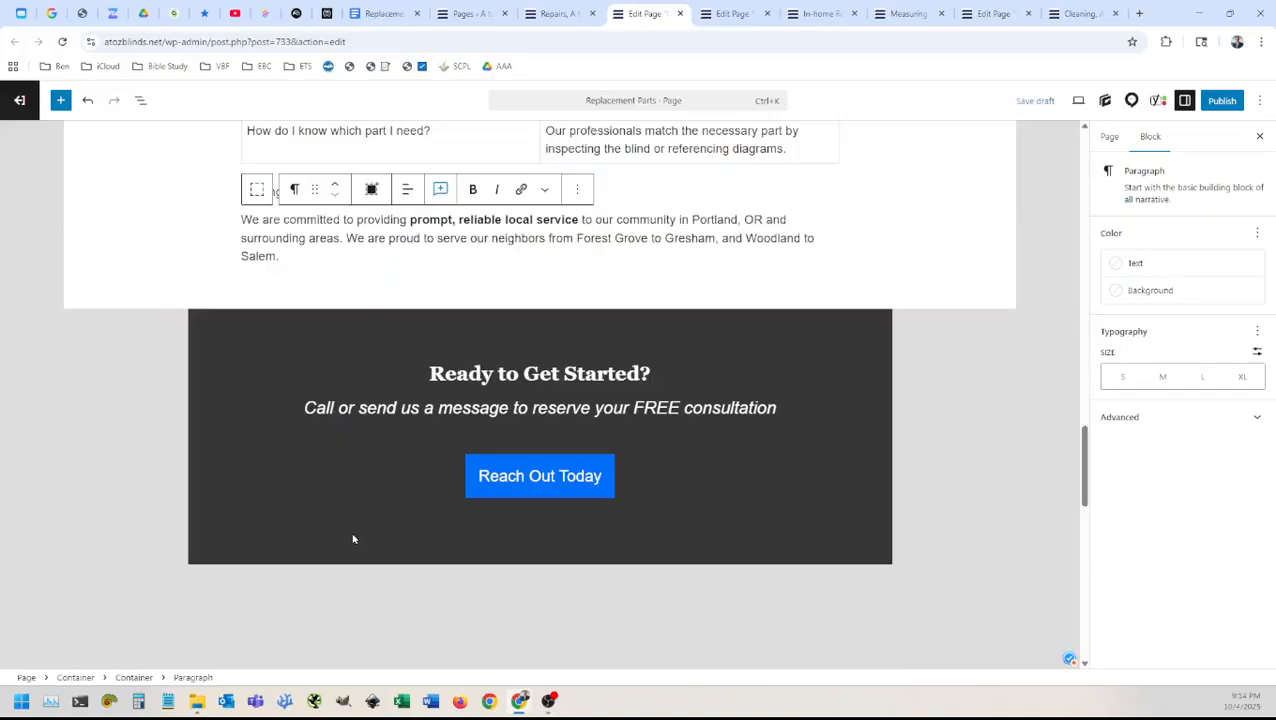
Step: Delete the duplicate "Replacement Parts" title paragraph at the beginning of the pasted content
scroll(355, 524, "up", 20)
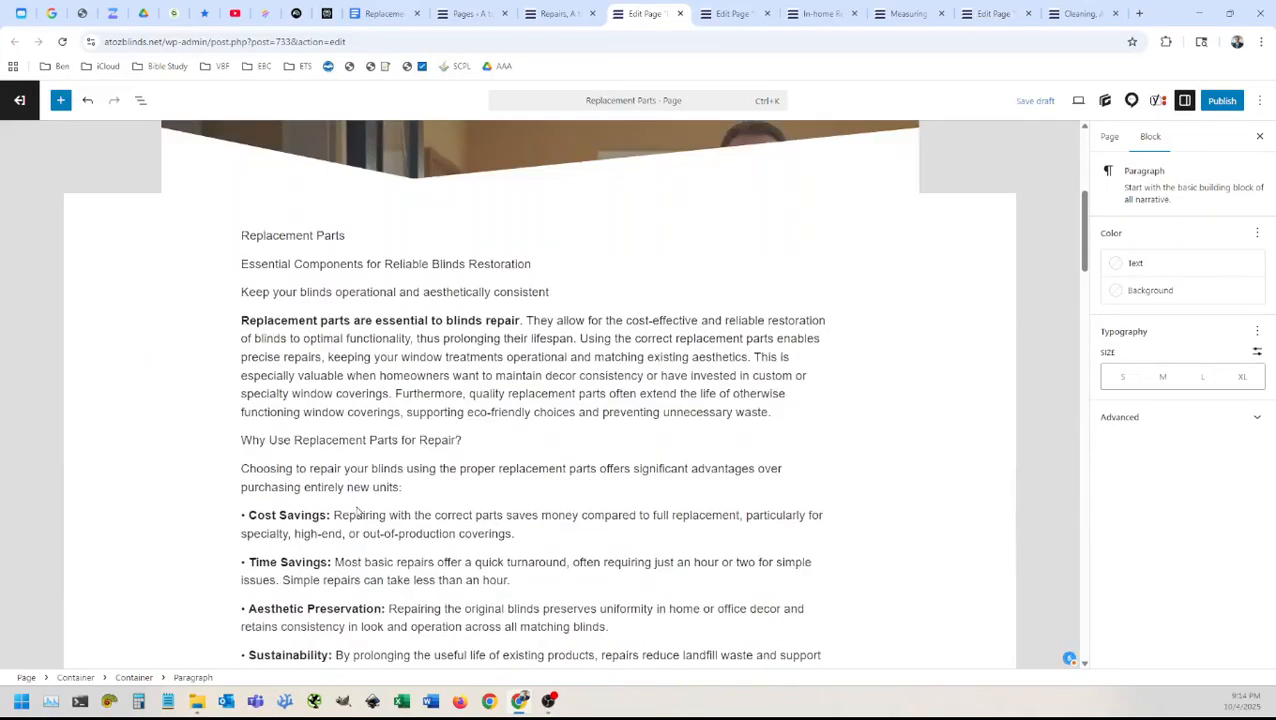
scroll(357, 511, "up", 1)
scroll(305, 325, "up", 2)
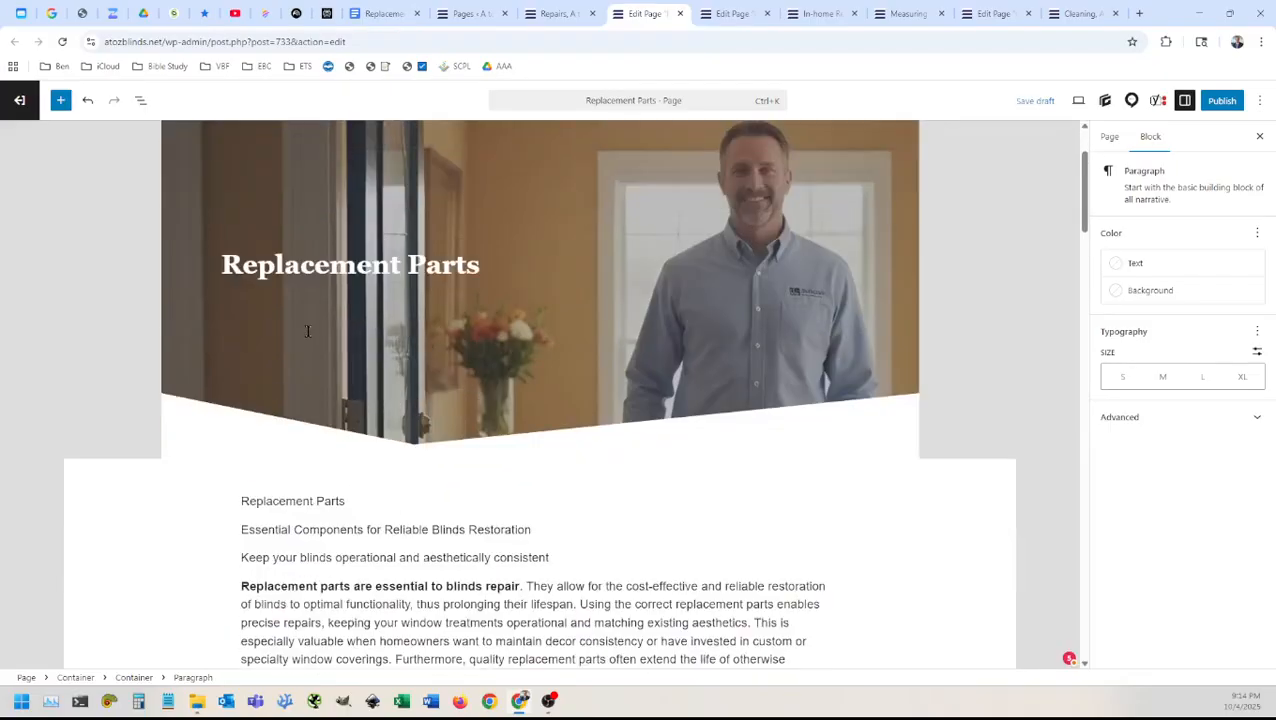
triple_click(289, 503)
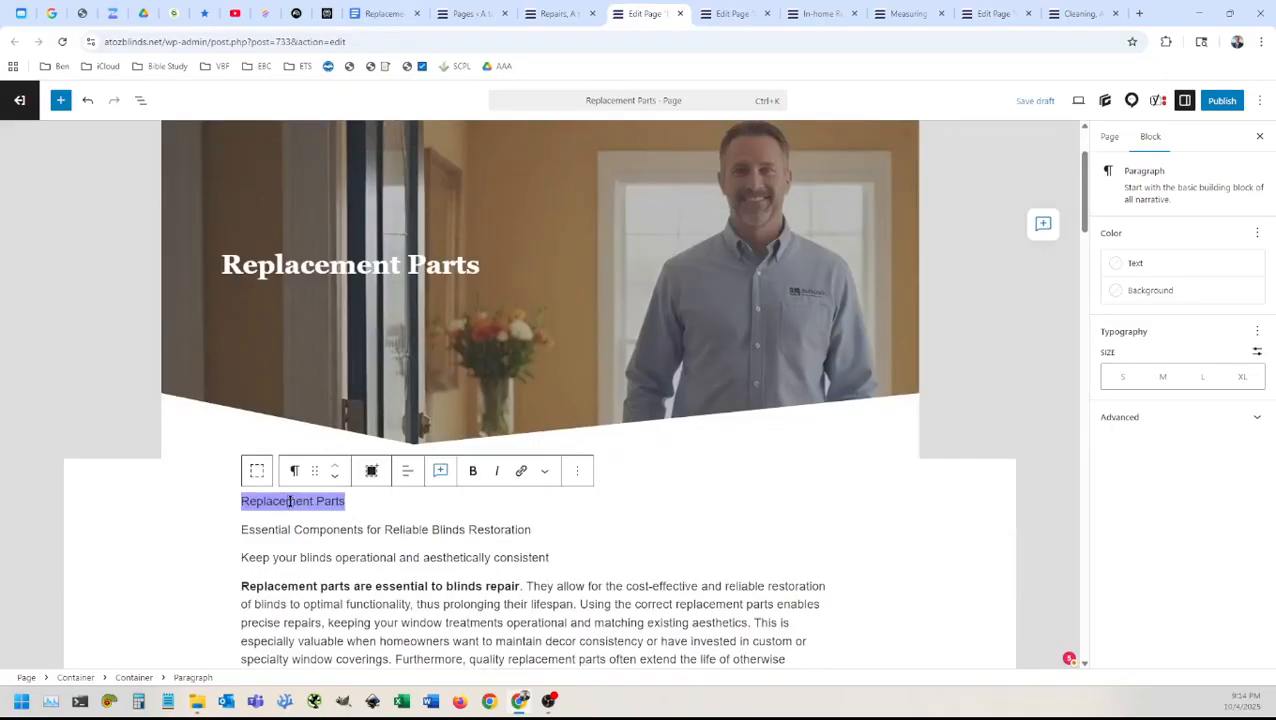
key("BackSpace")
key("BackSpace")
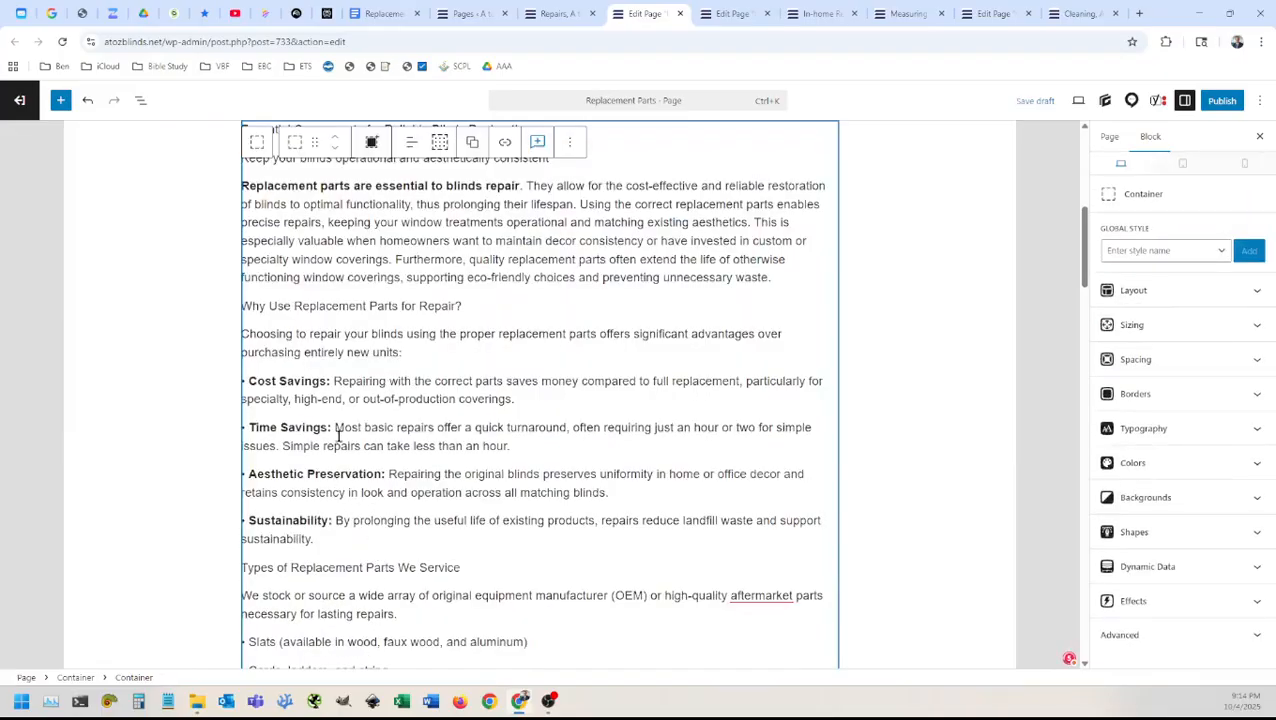
Step: Transform the "Essential Components for Reliable Blinds Restoration" paragraph into a Headline block
scroll(338, 437, "up", 3)
left_click(350, 393)
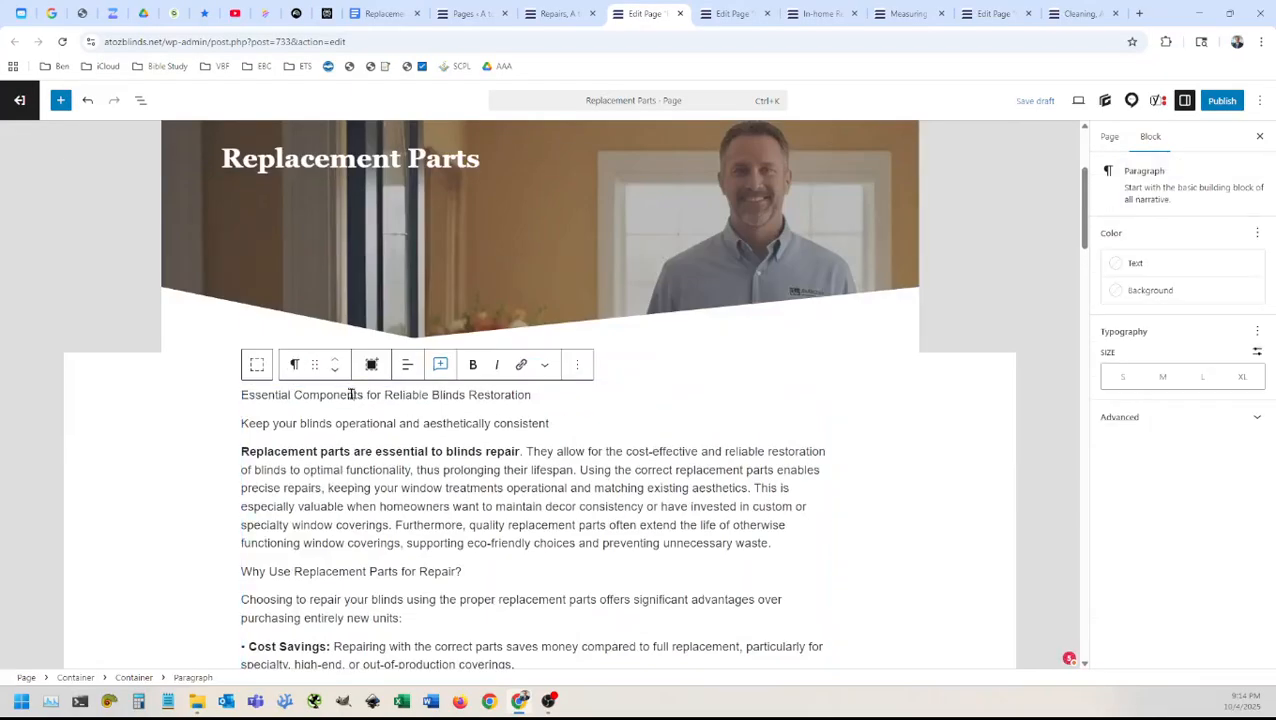
triple_click(351, 394)
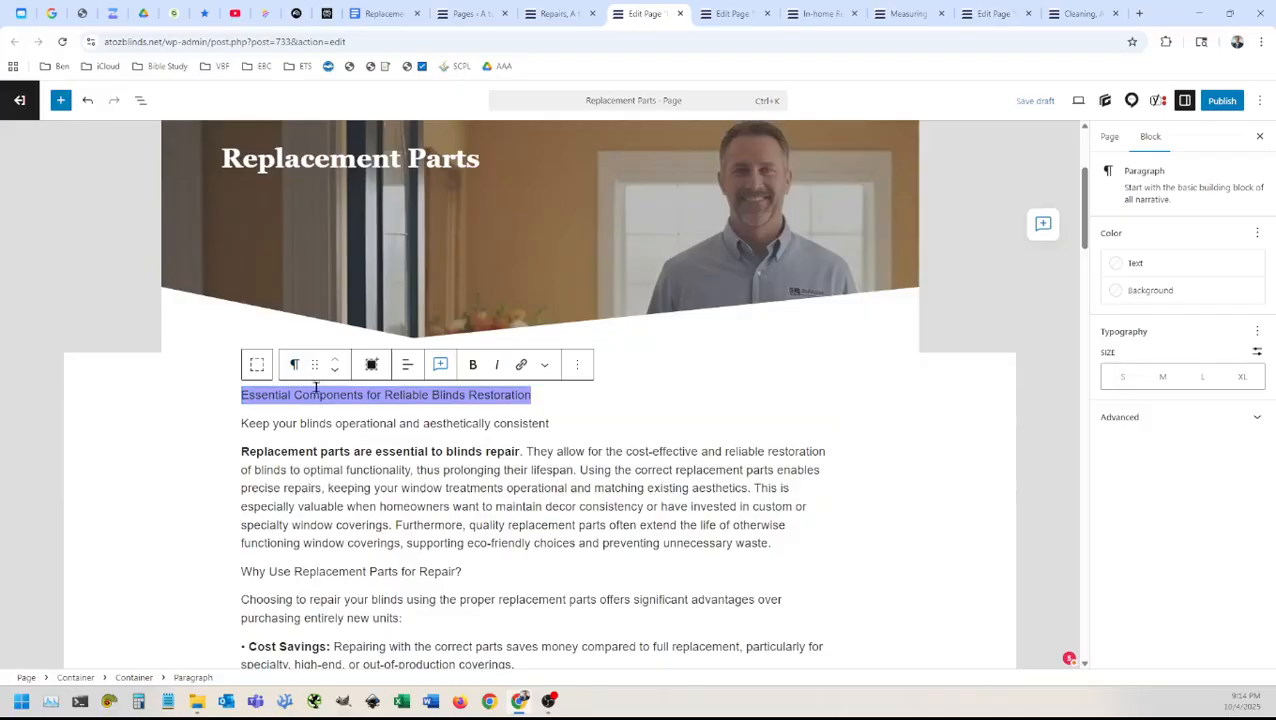
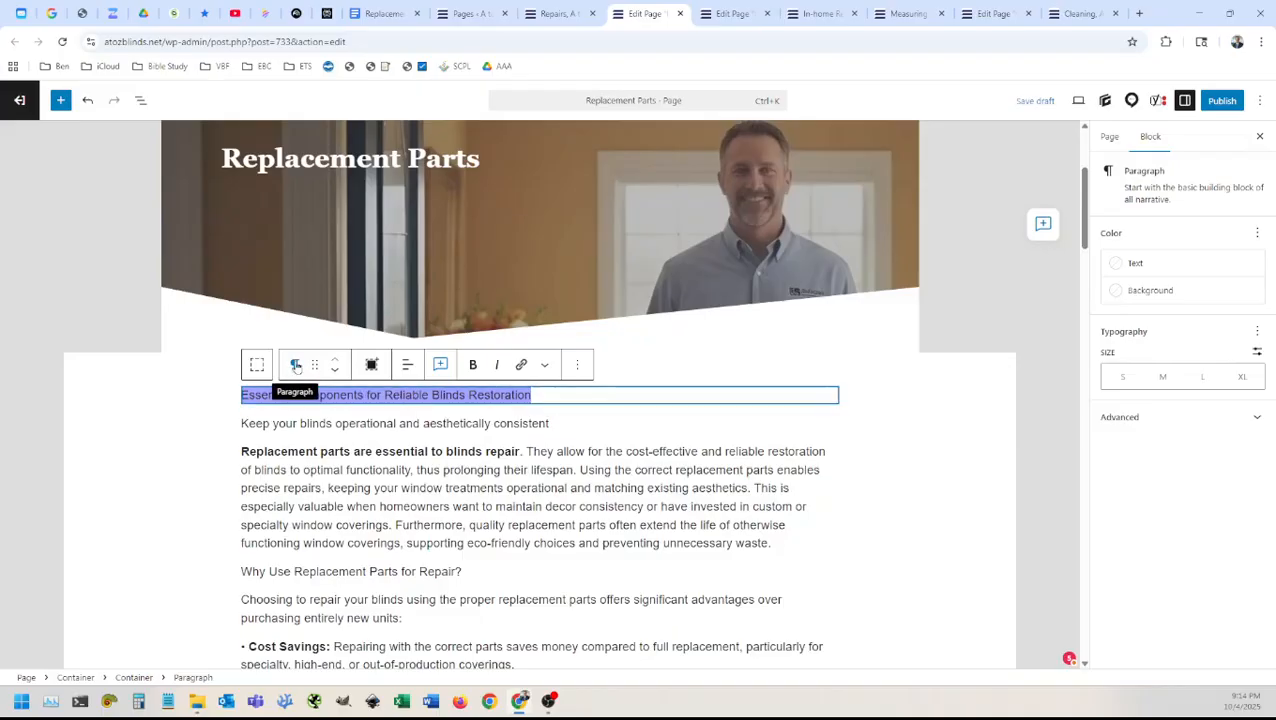
left_click(296, 366)
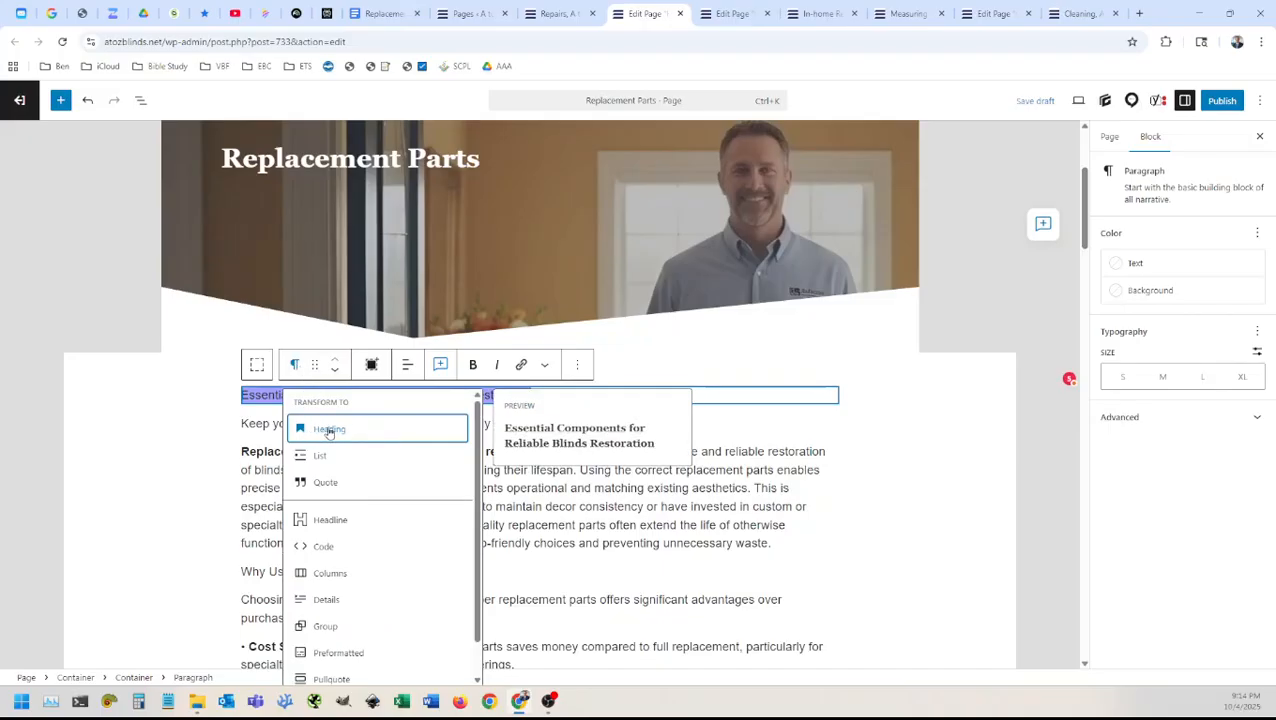
left_click(320, 521)
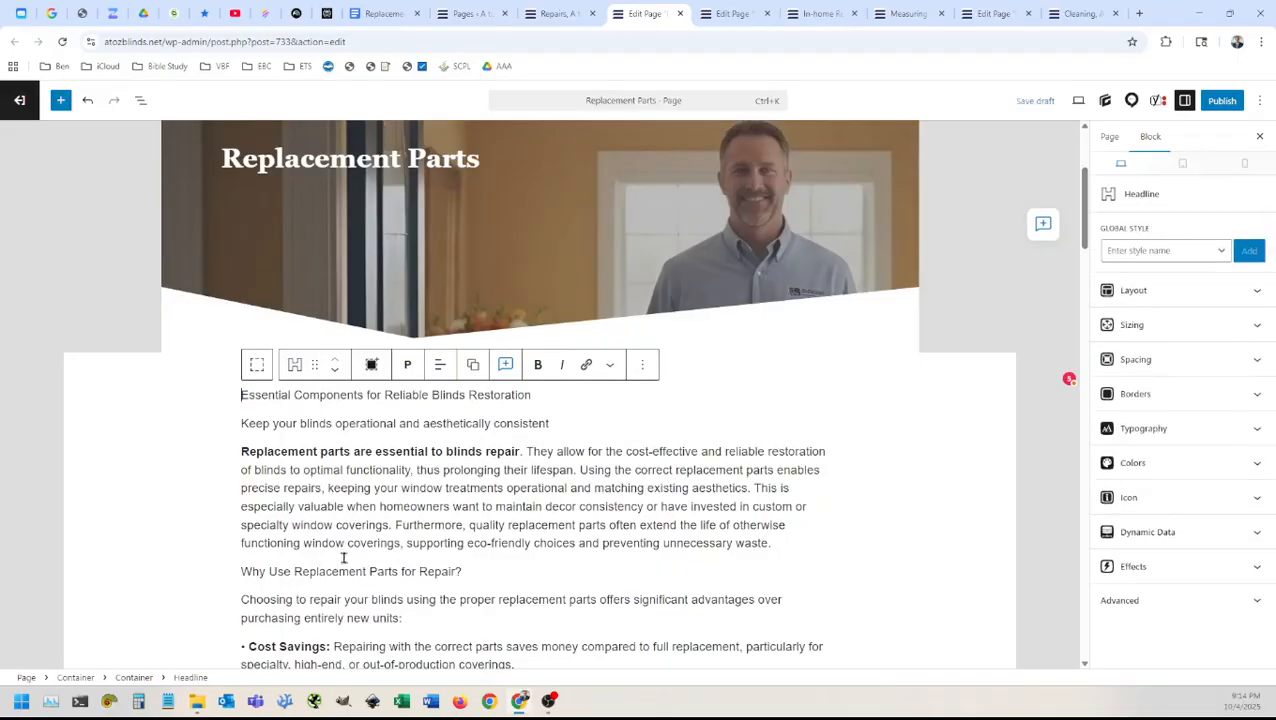
Step: Set the "Essential Components for Reliable Blinds Restoration" headline to Heading 2 and center its text
triple_click(362, 394)
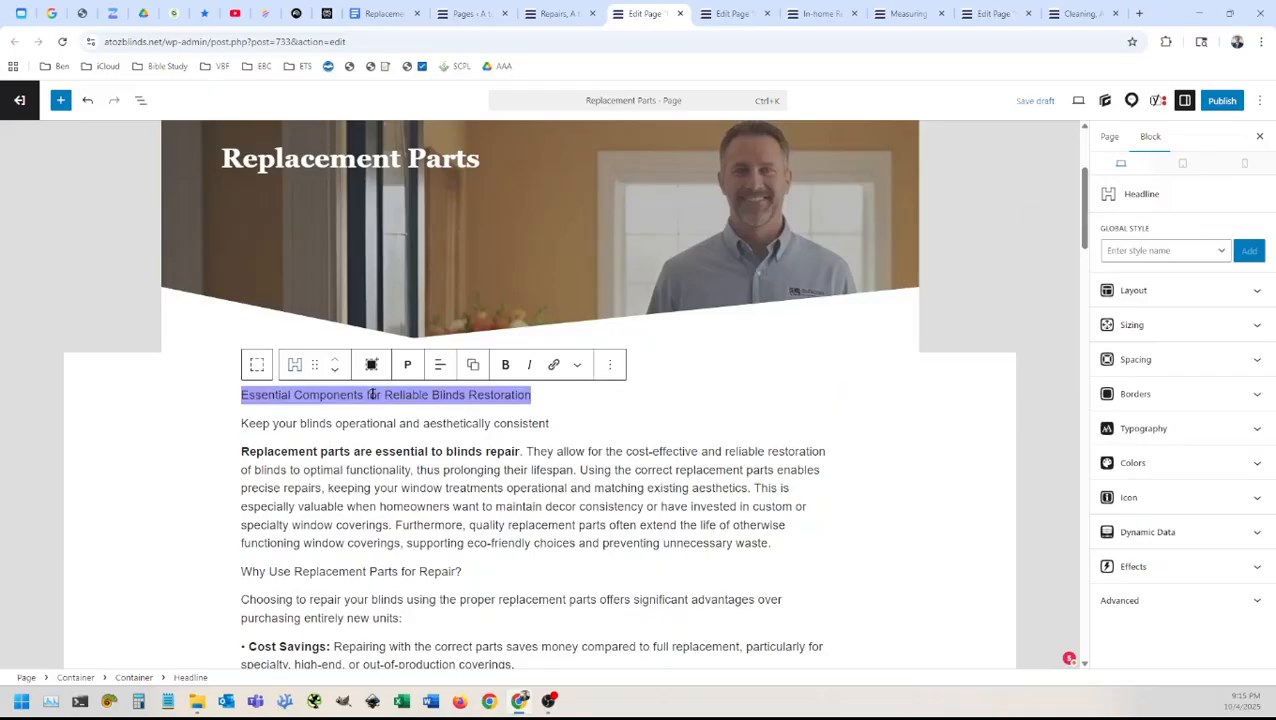
left_click(408, 366)
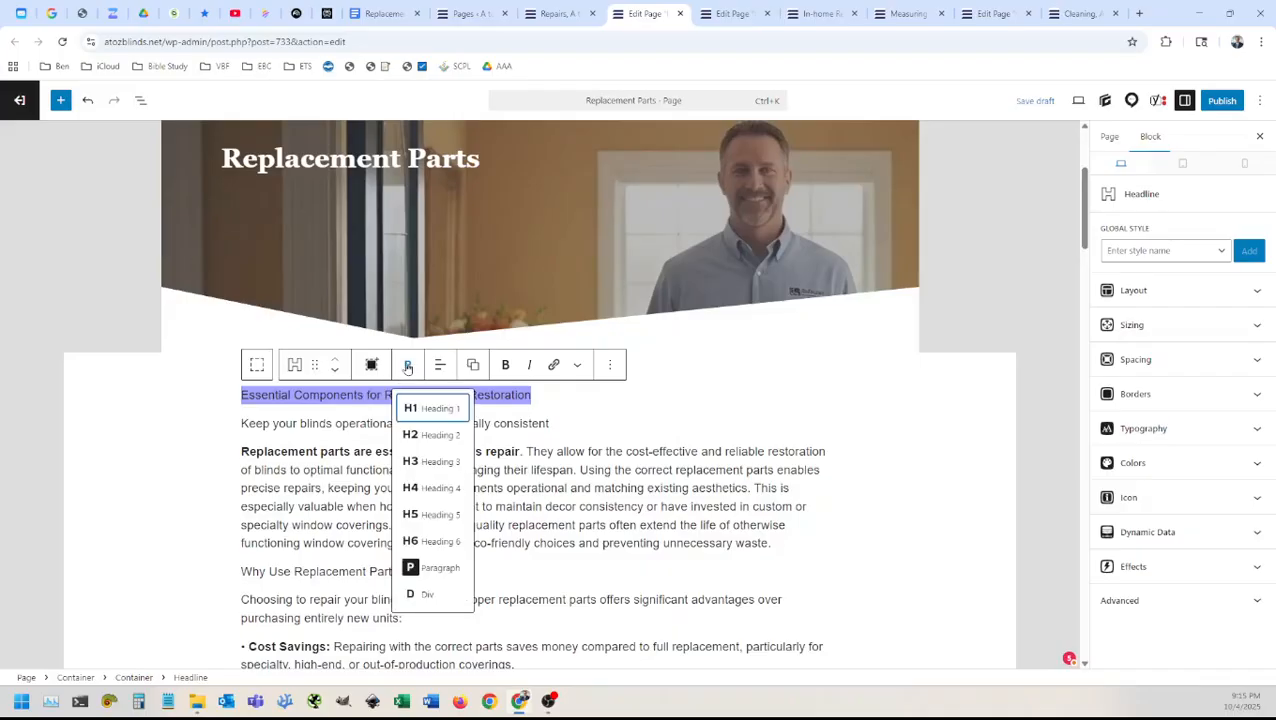
left_click(431, 436)
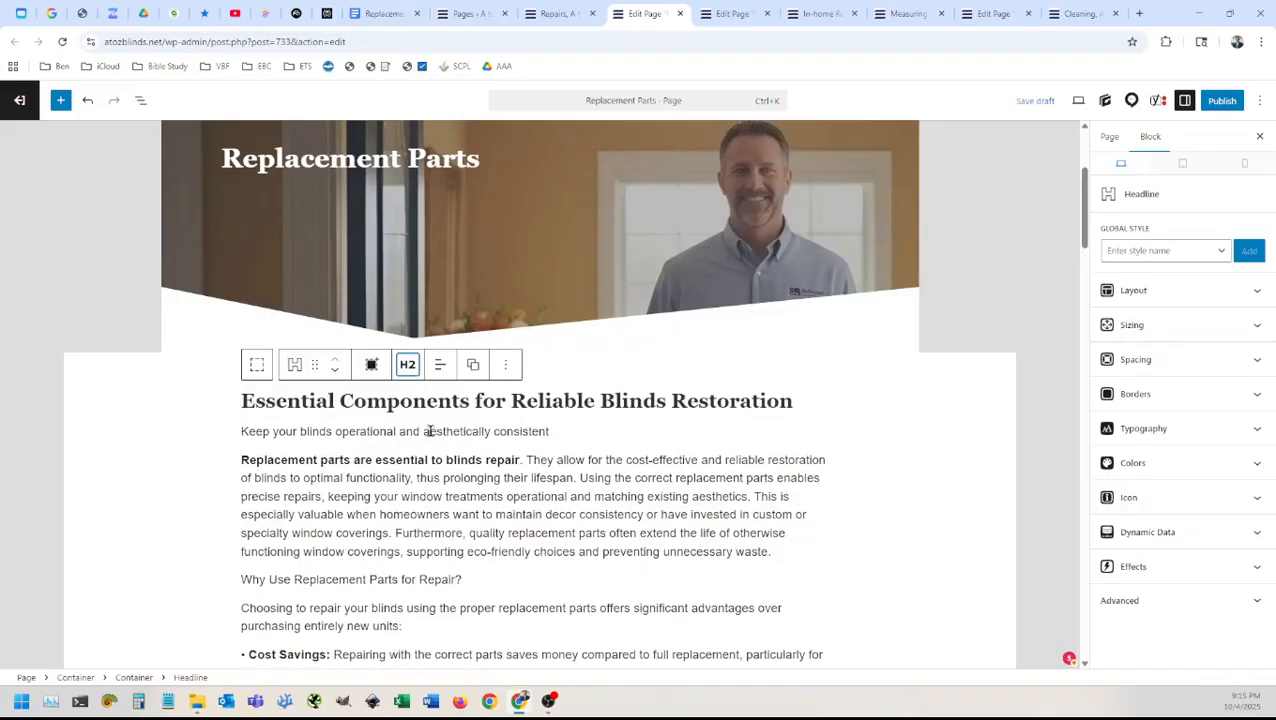
left_click(437, 366)
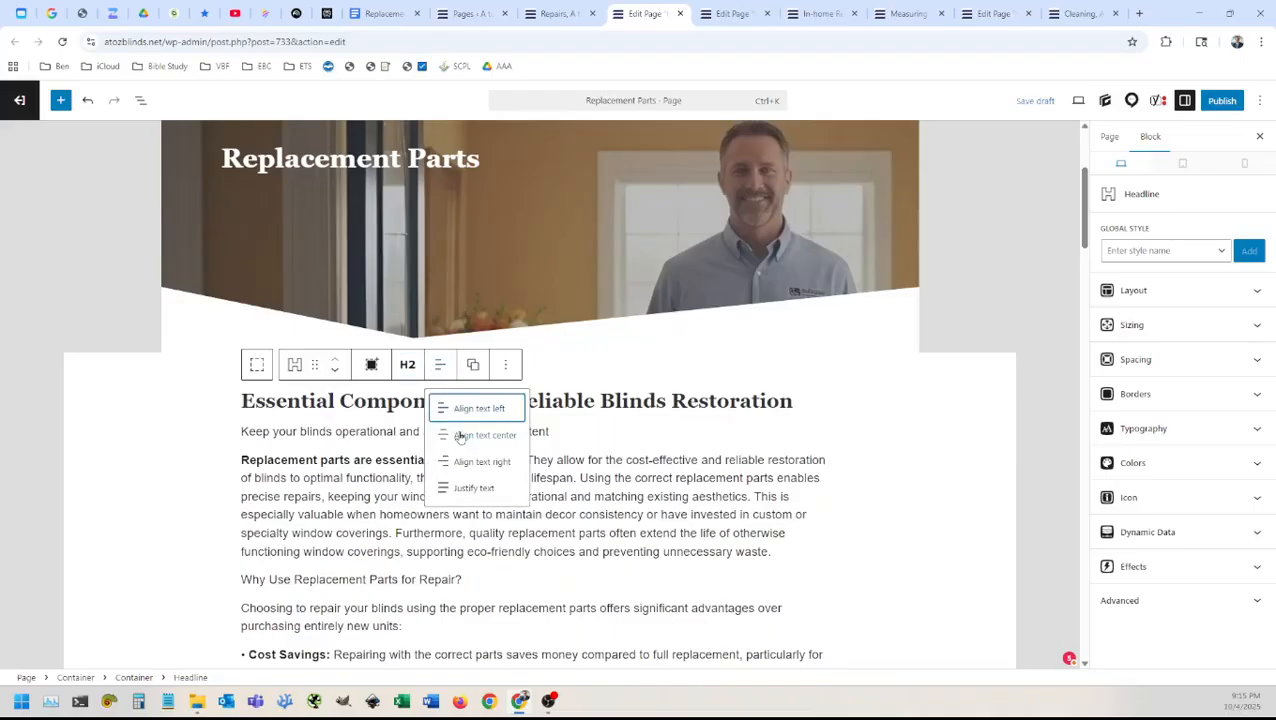
left_click(454, 431)
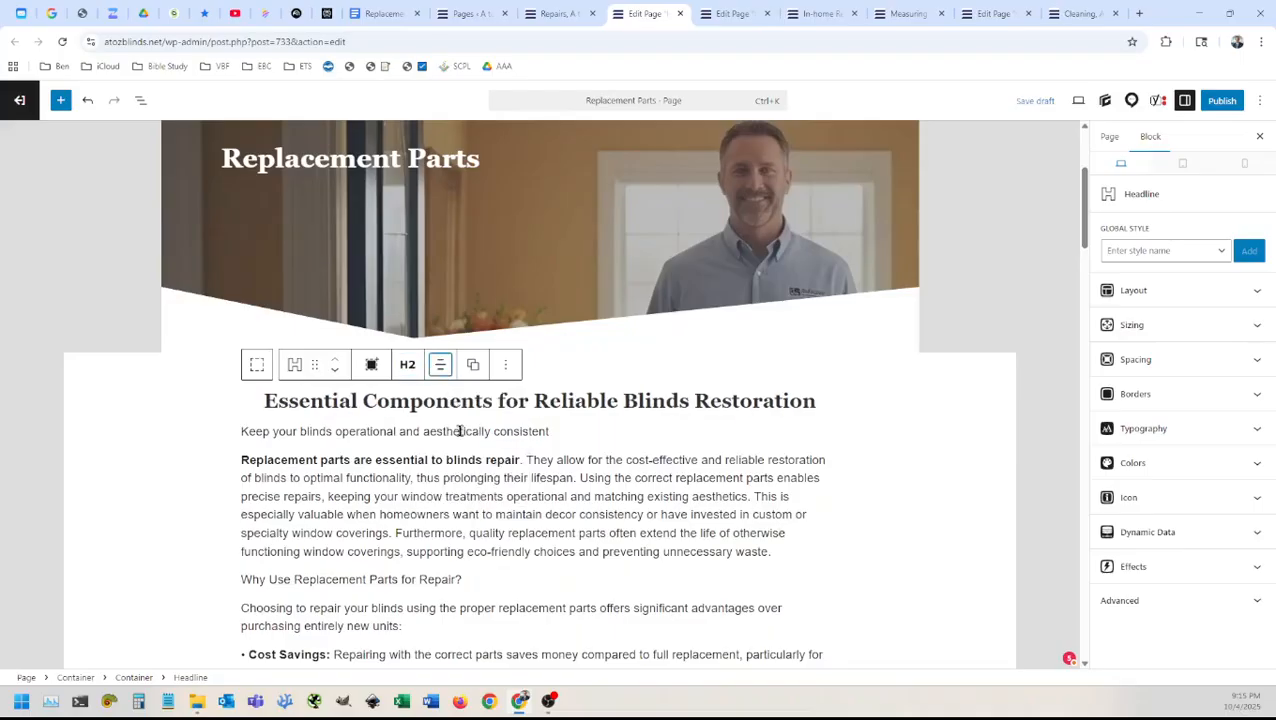
Step: Transform the "Keep your blinds operational and aesthetically consistent" paragraph into a centered Headline block set to Heading 3
triple_click(437, 428)
left_click(293, 401)
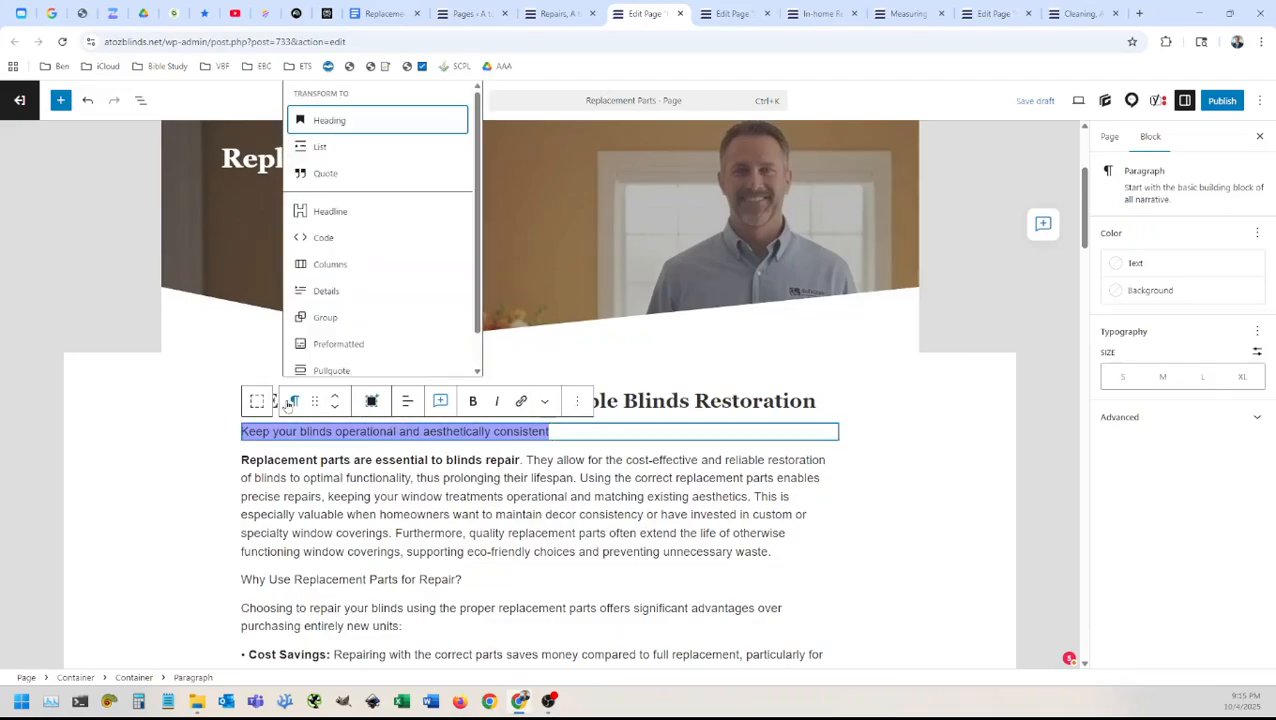
left_click(327, 211)
left_click(407, 401)
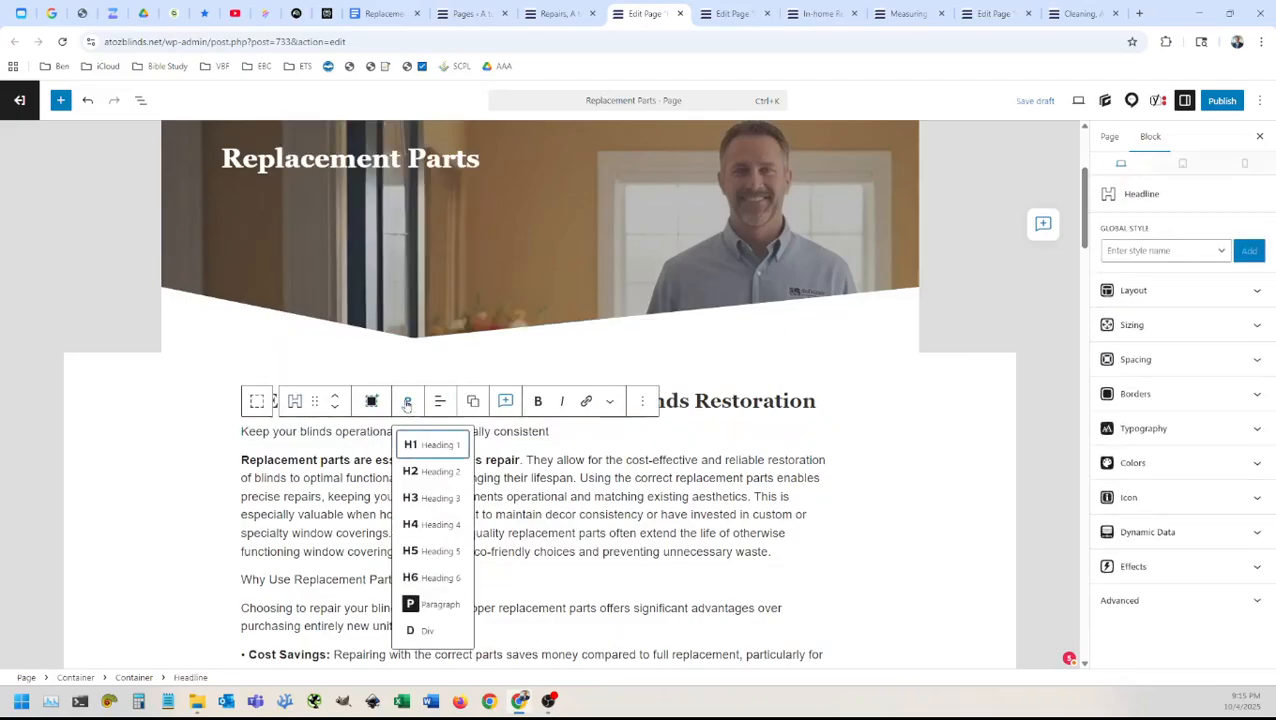
left_click(429, 497)
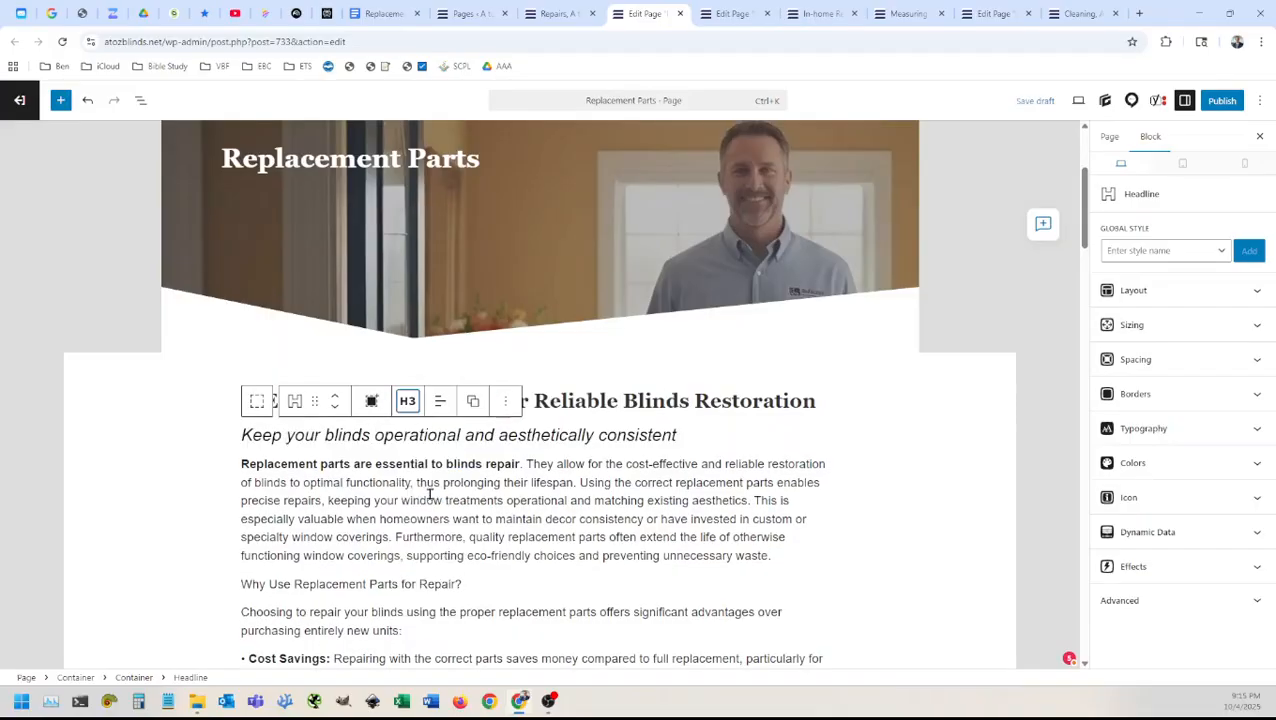
left_click(439, 401)
left_click(460, 470)
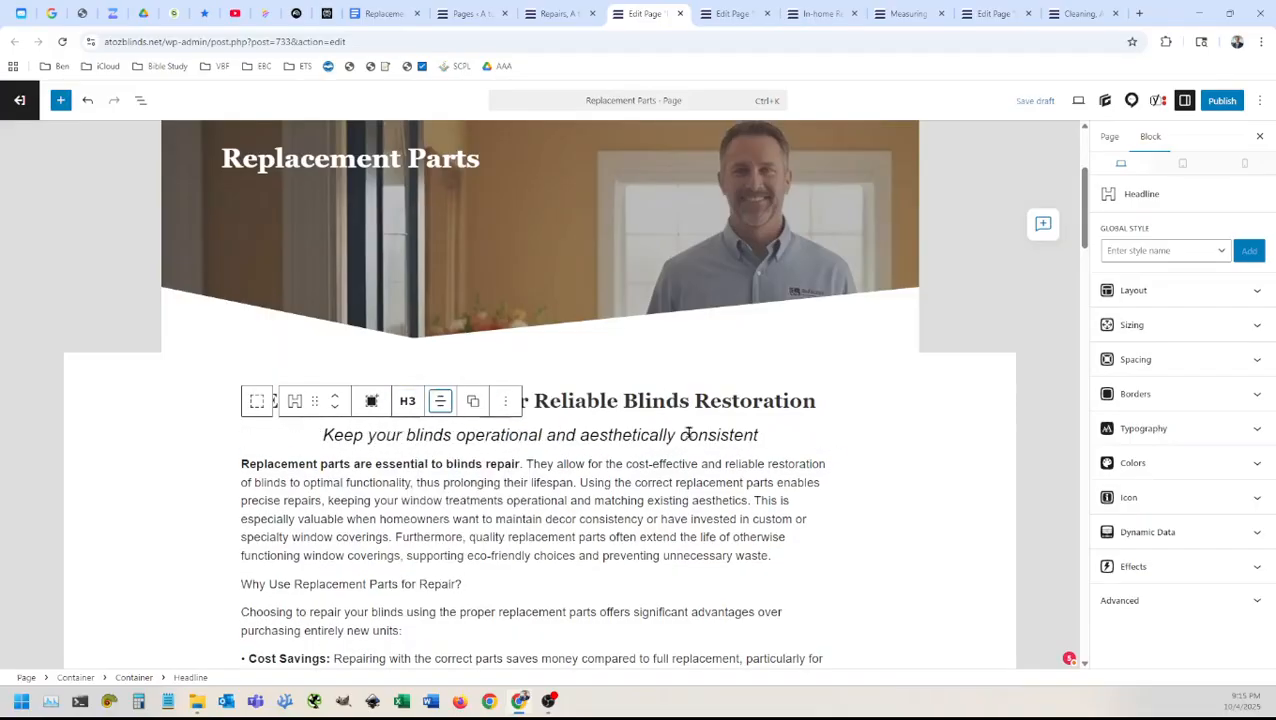
Step: Copy the small blue divider headline from the In-home Repairs page into a new block below the Replacement Parts page's italic subheading
left_click(506, 401)
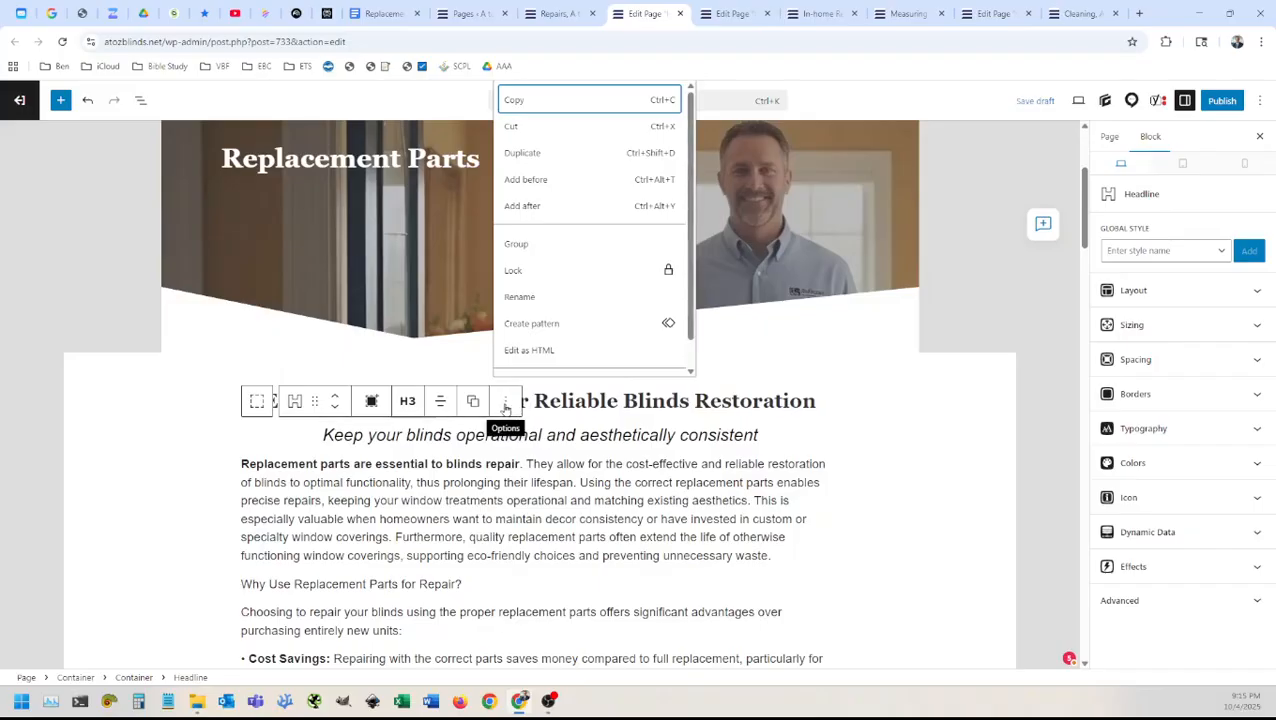
left_click(524, 206)
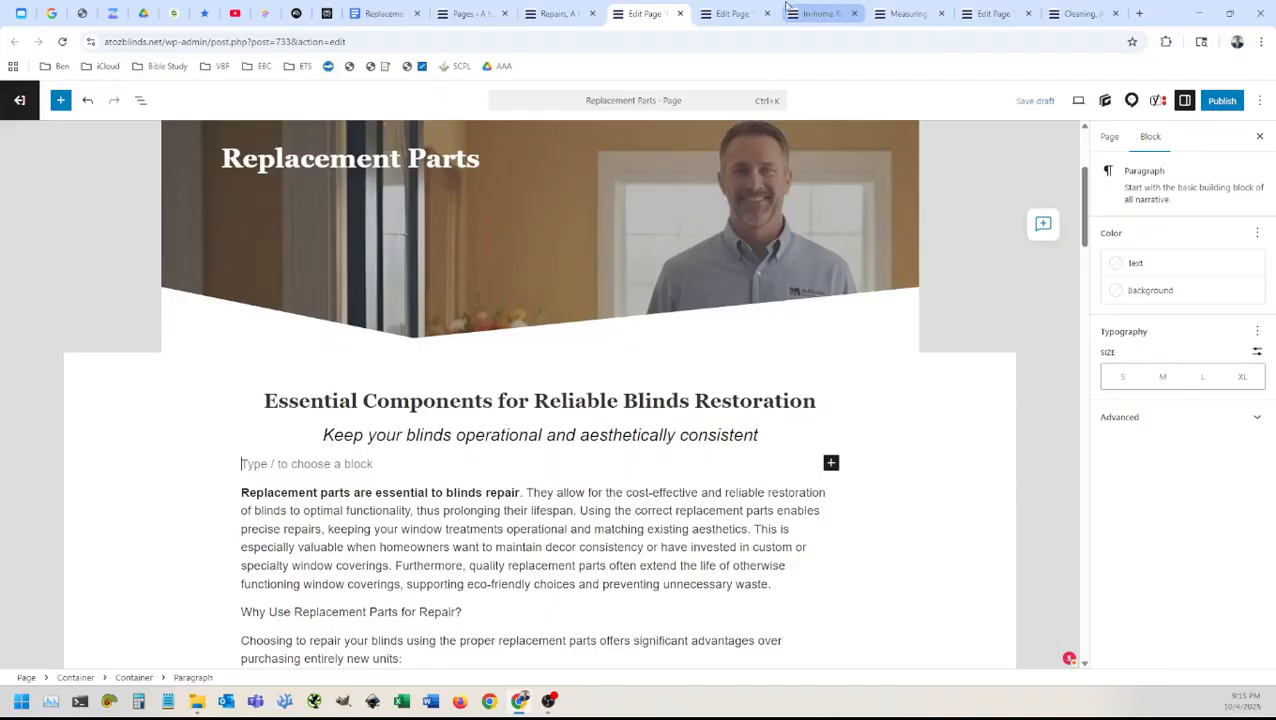
left_click(741, 12)
scroll(595, 347, "down", 3)
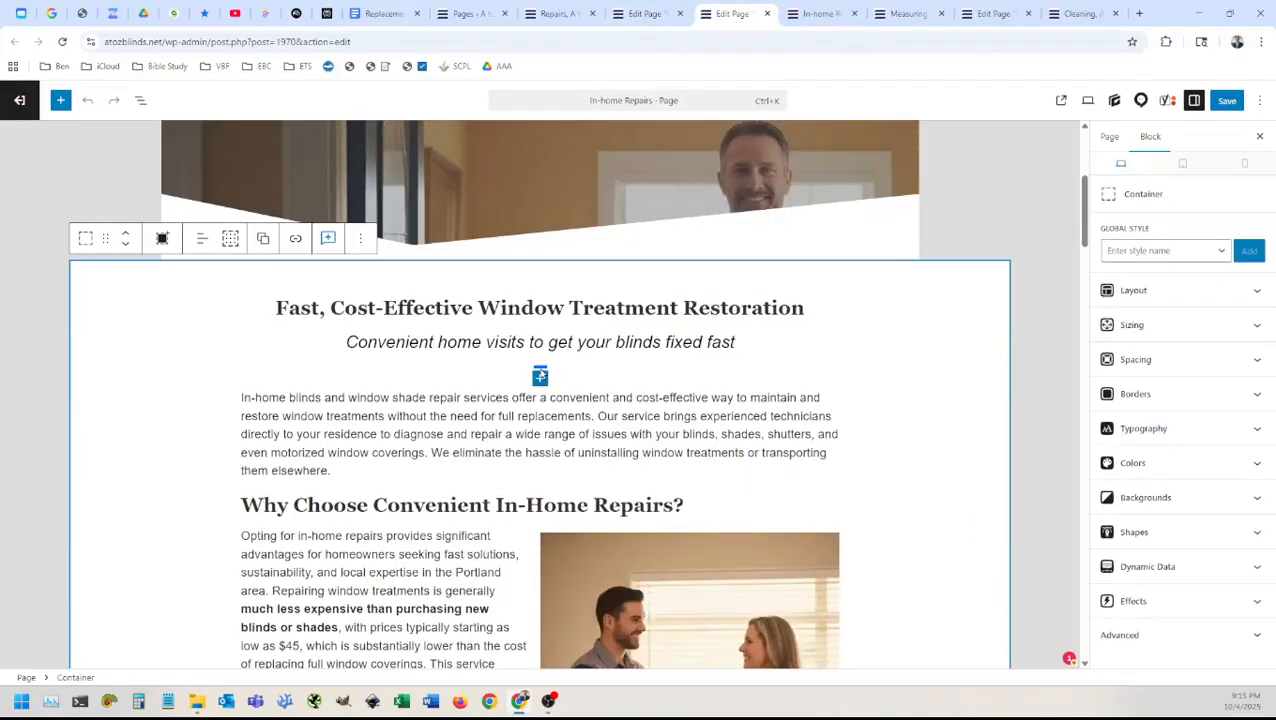
left_click(540, 375)
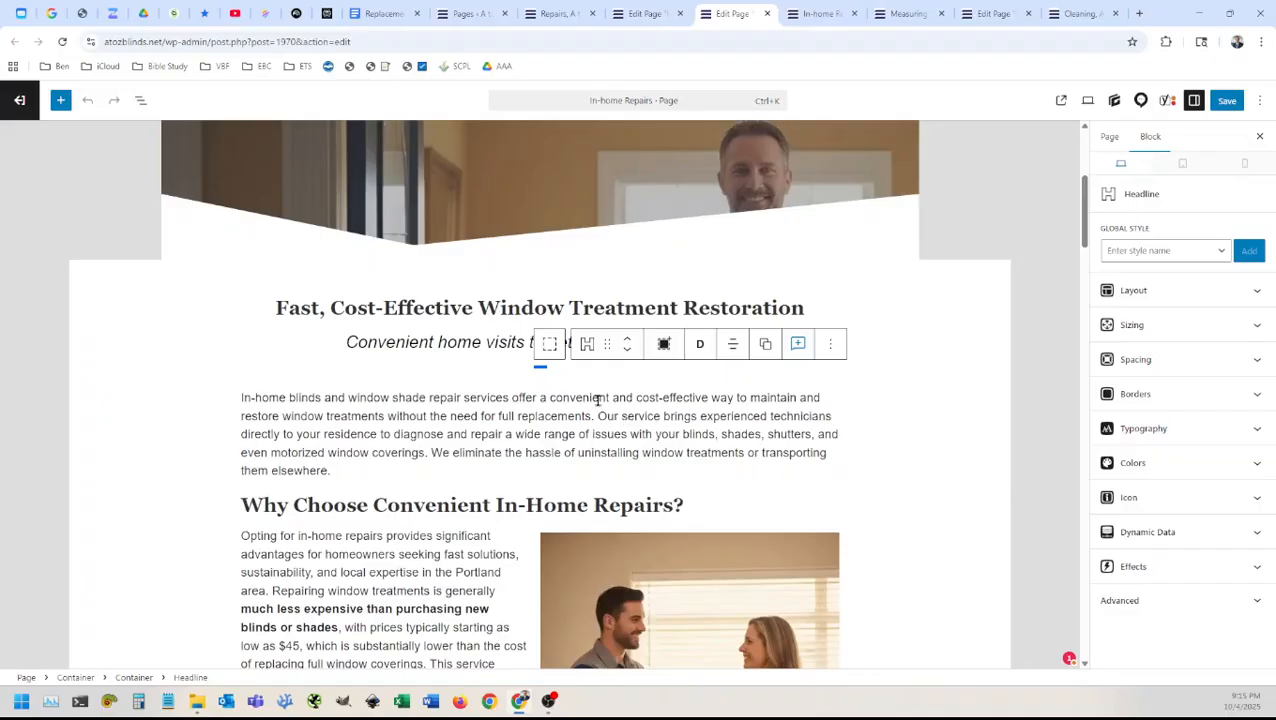
key("ctrl+c")
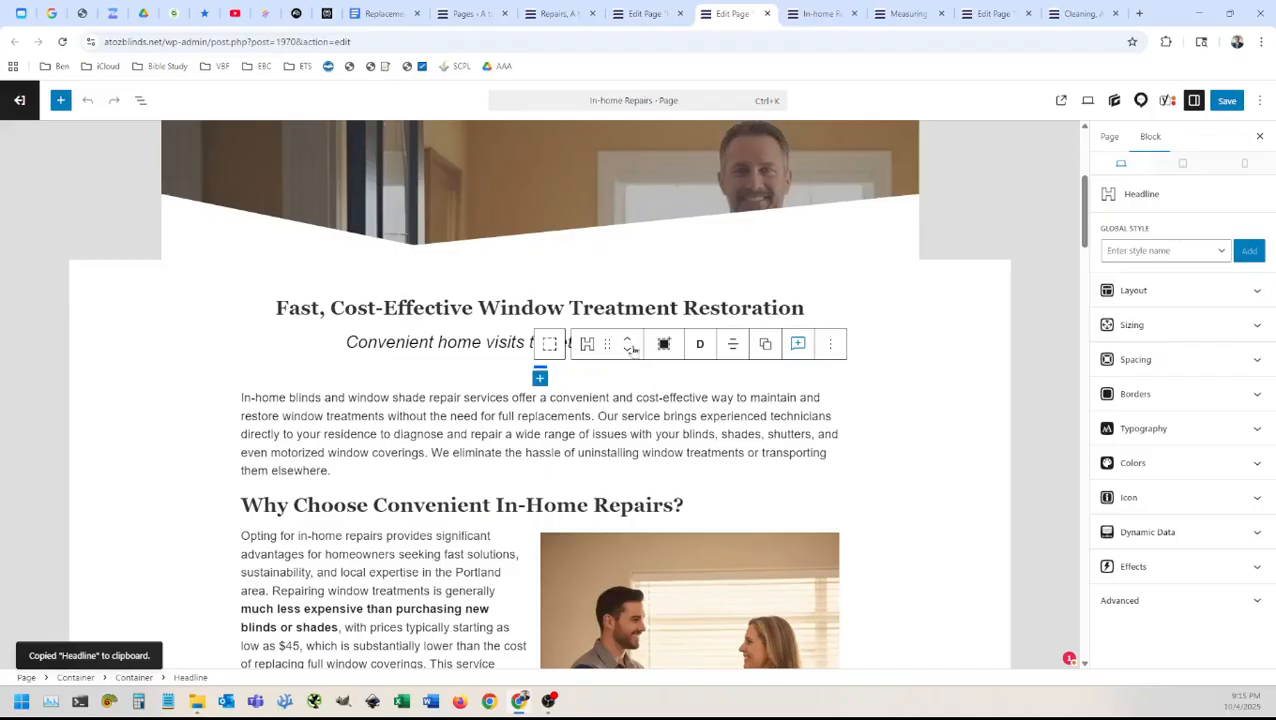
left_click(640, 13)
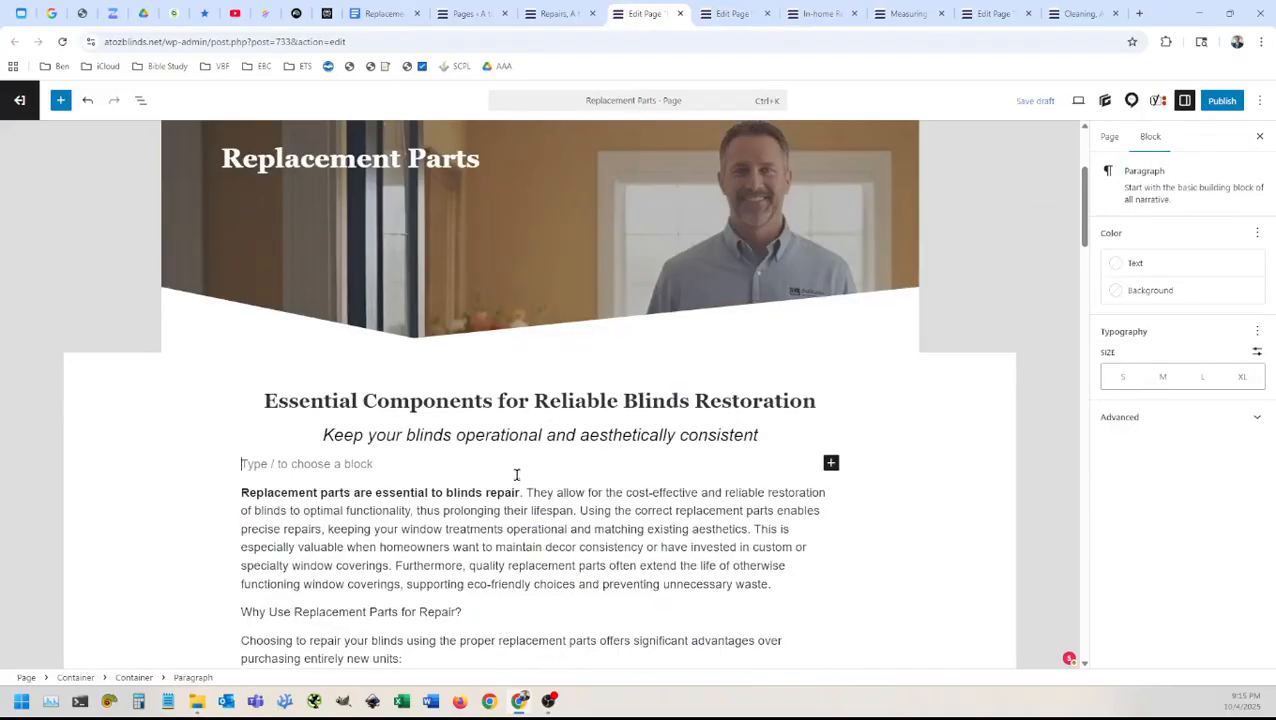
key("ctrl+v")
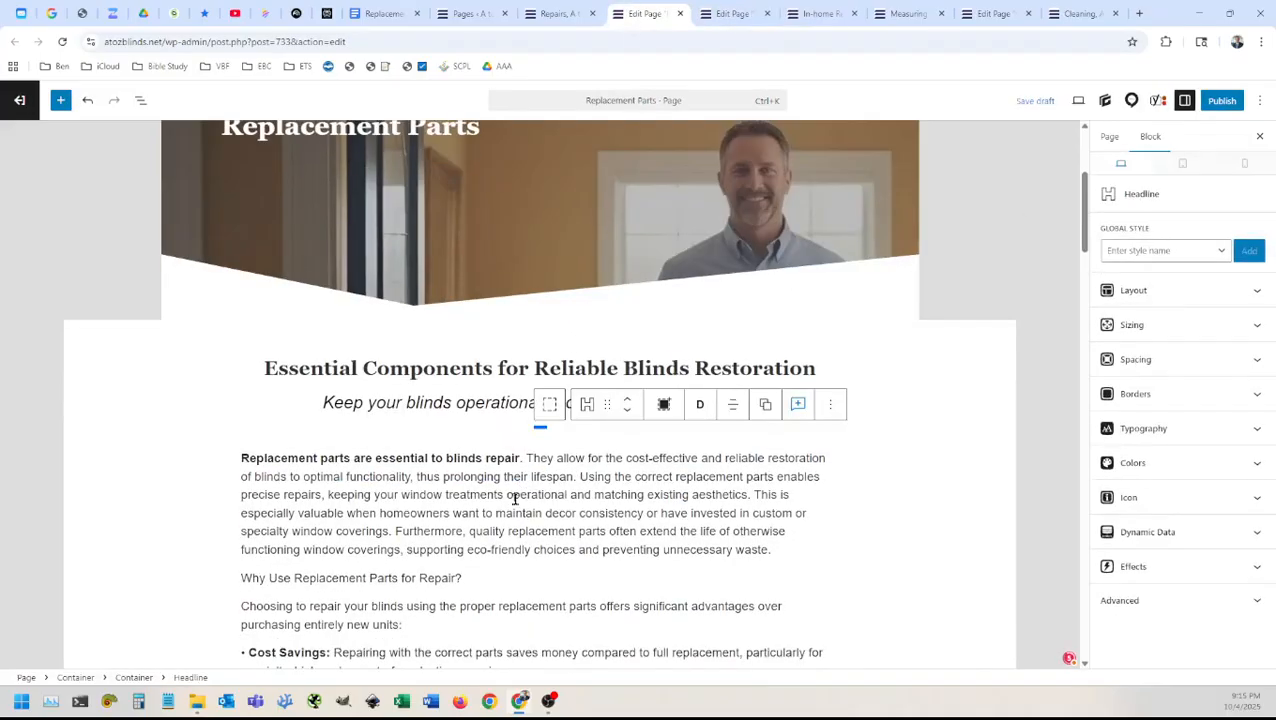
left_click(513, 497)
left_click(553, 370)
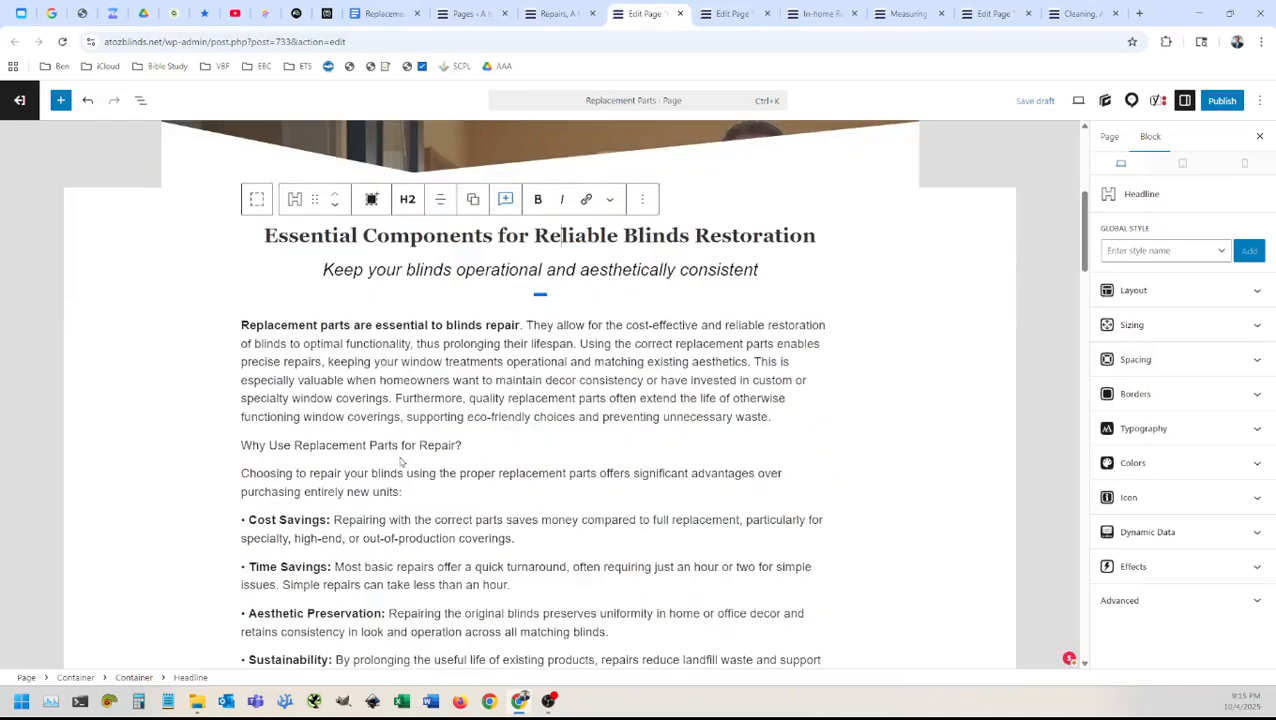
Step: Transform the "Why Use Replacement Parts for Repair?" paragraph into a Headline block set to Heading 2
triple_click(389, 446)
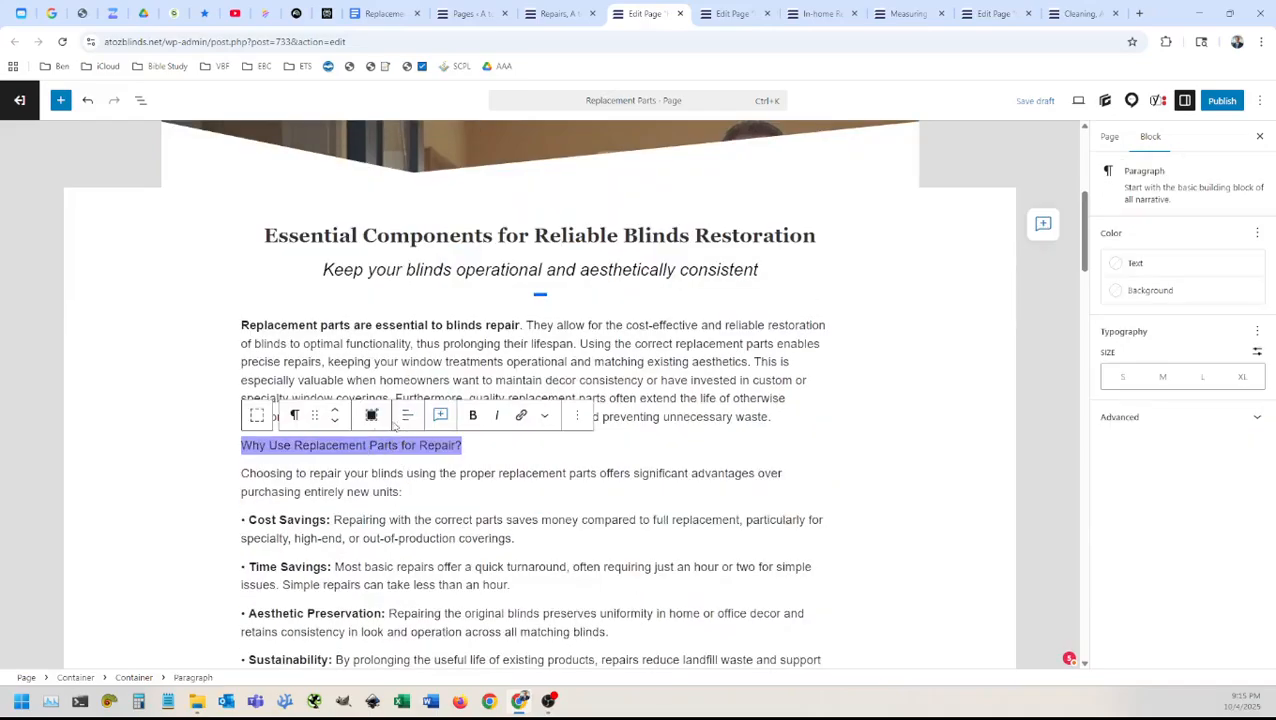
left_click(294, 414)
left_click(320, 214)
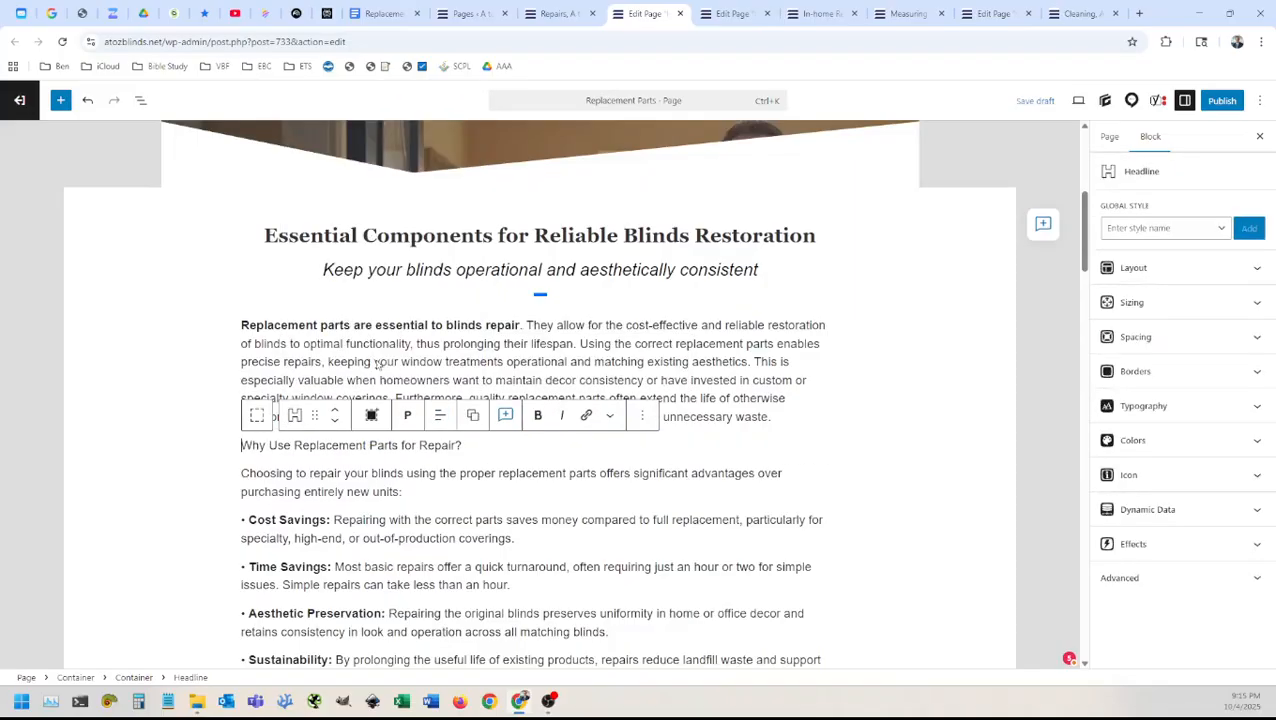
left_click(407, 415)
left_click(428, 482)
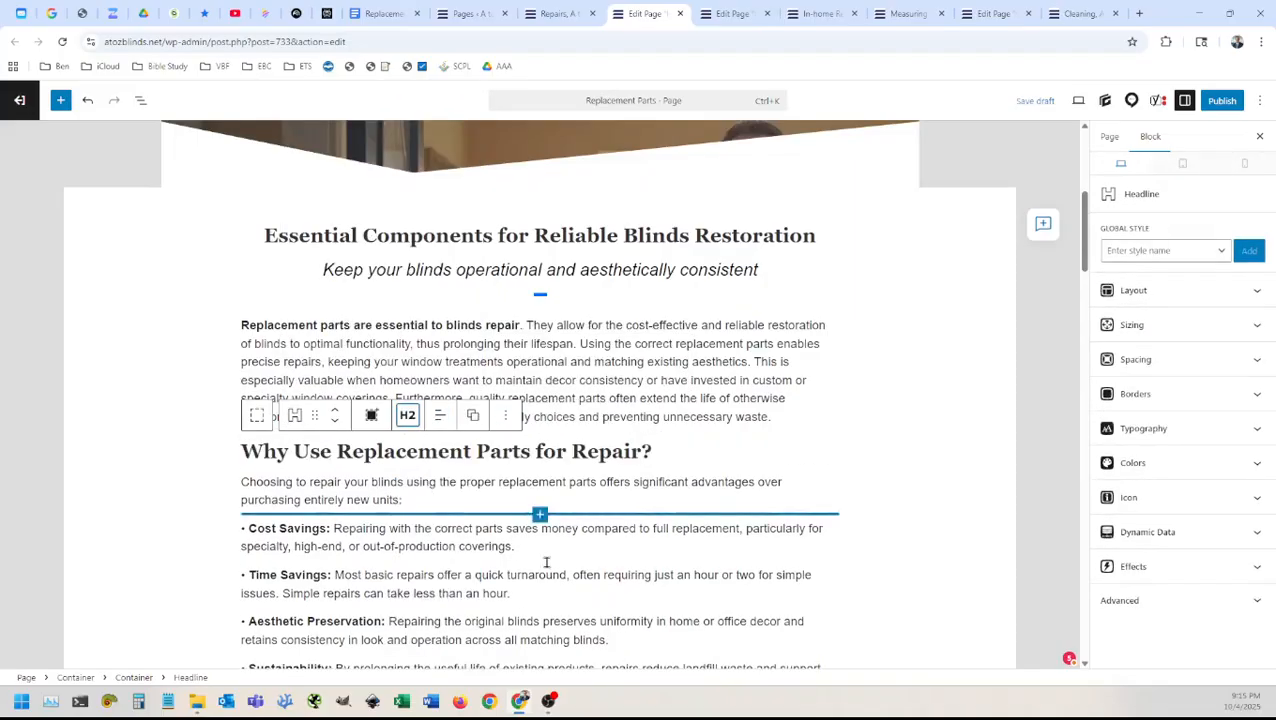
scroll(610, 447, "down", 1)
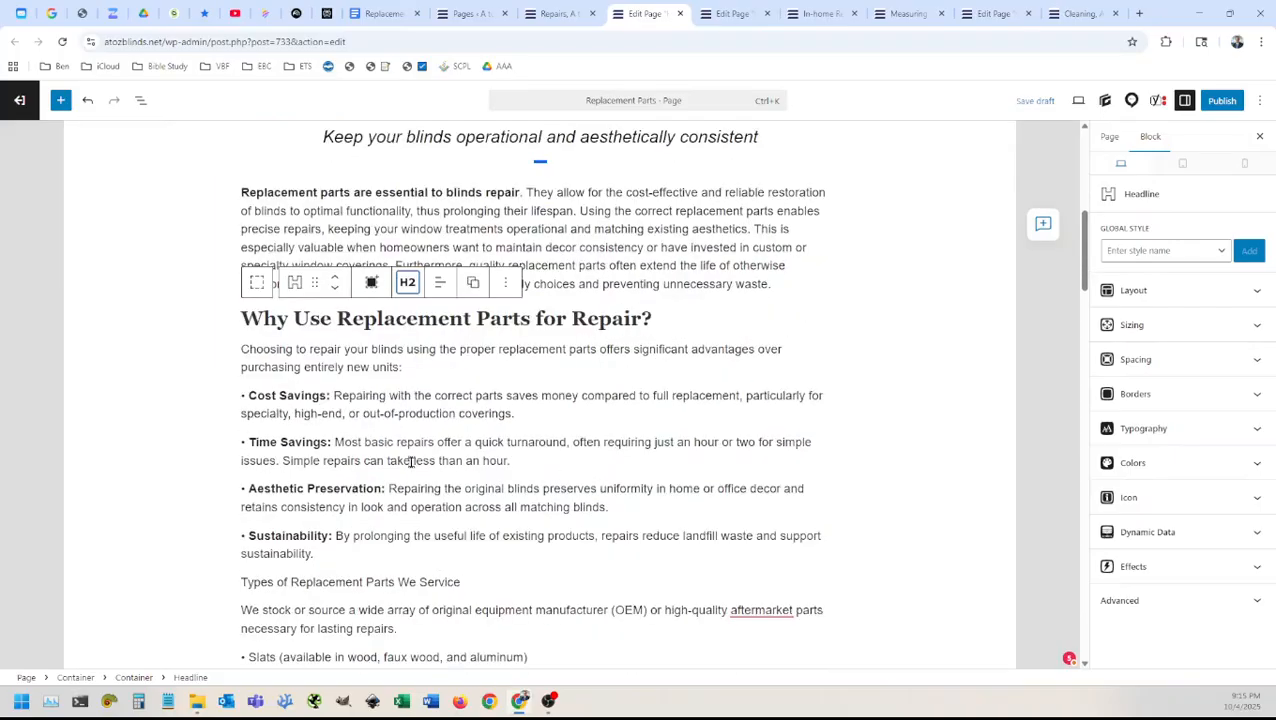
left_click(320, 393)
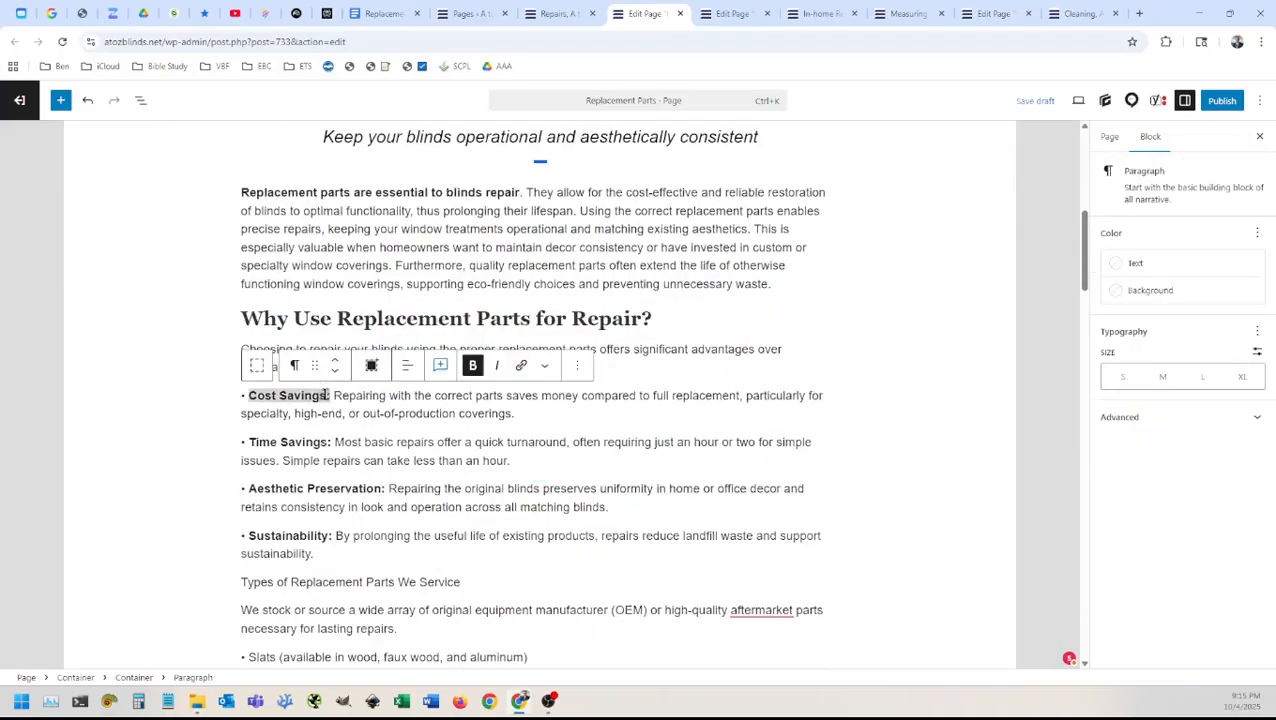
left_click(356, 398)
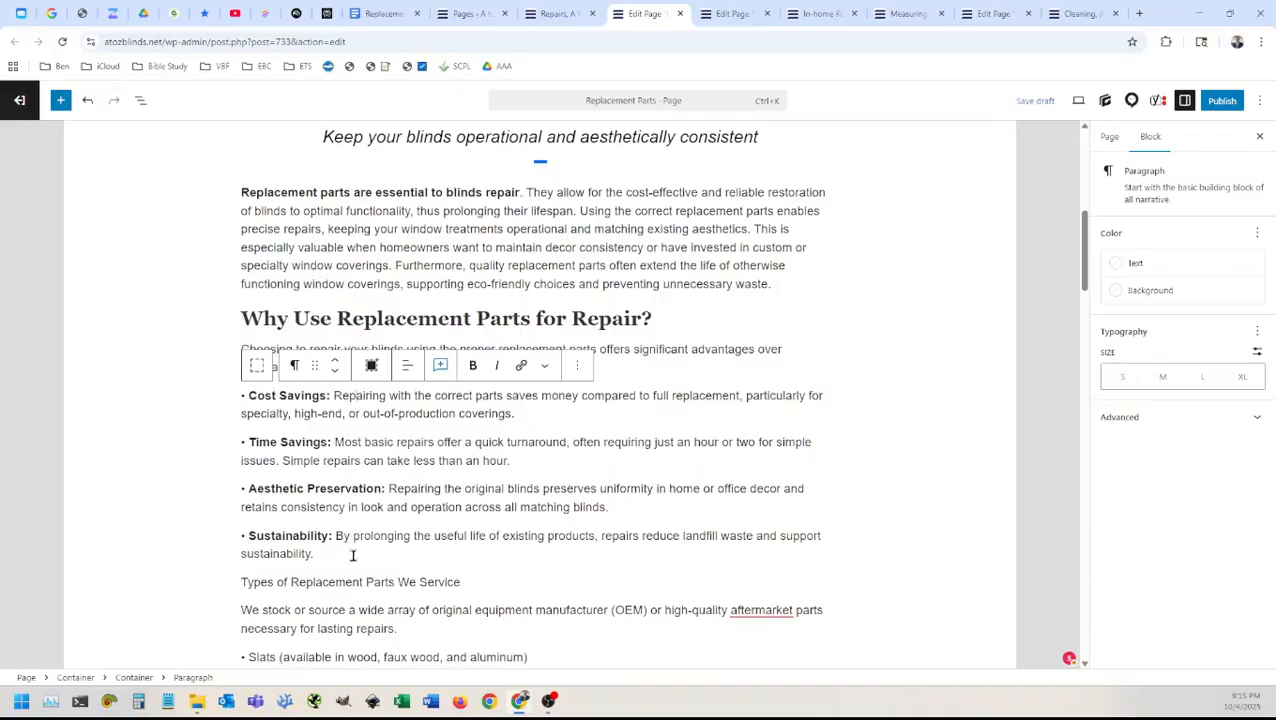
left_click_drag(337, 553, 244, 393)
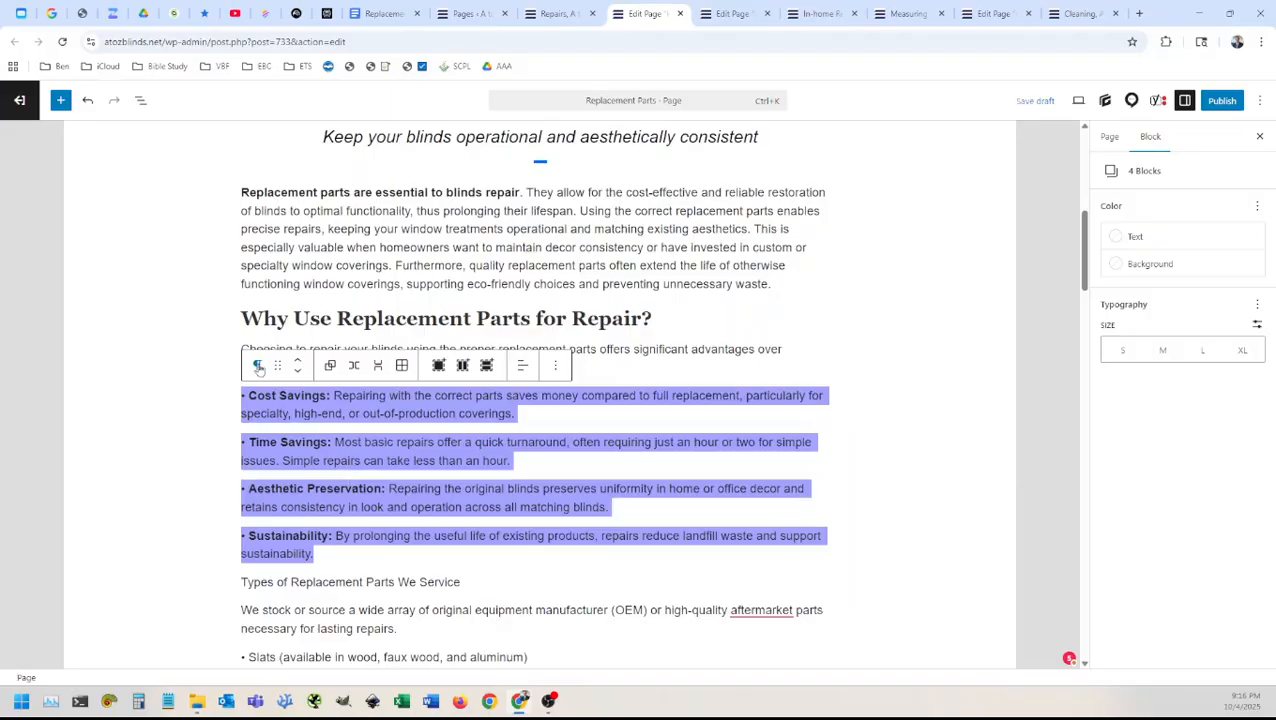
left_click(345, 545)
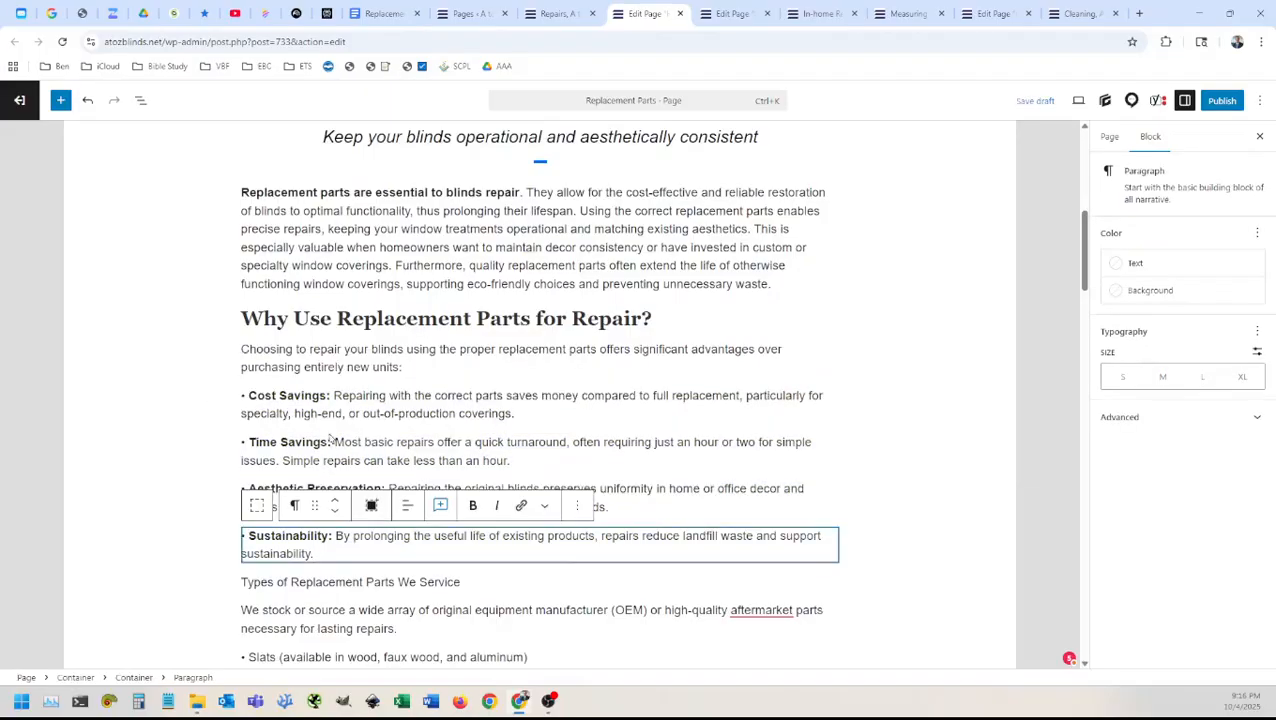
Step: Delete the leading bullet characters from the Cost Savings, Time Savings, Aesthetic Preservation and Sustainability paragraphs
left_click(248, 396)
key("BackSpace")
key("BackSpace")
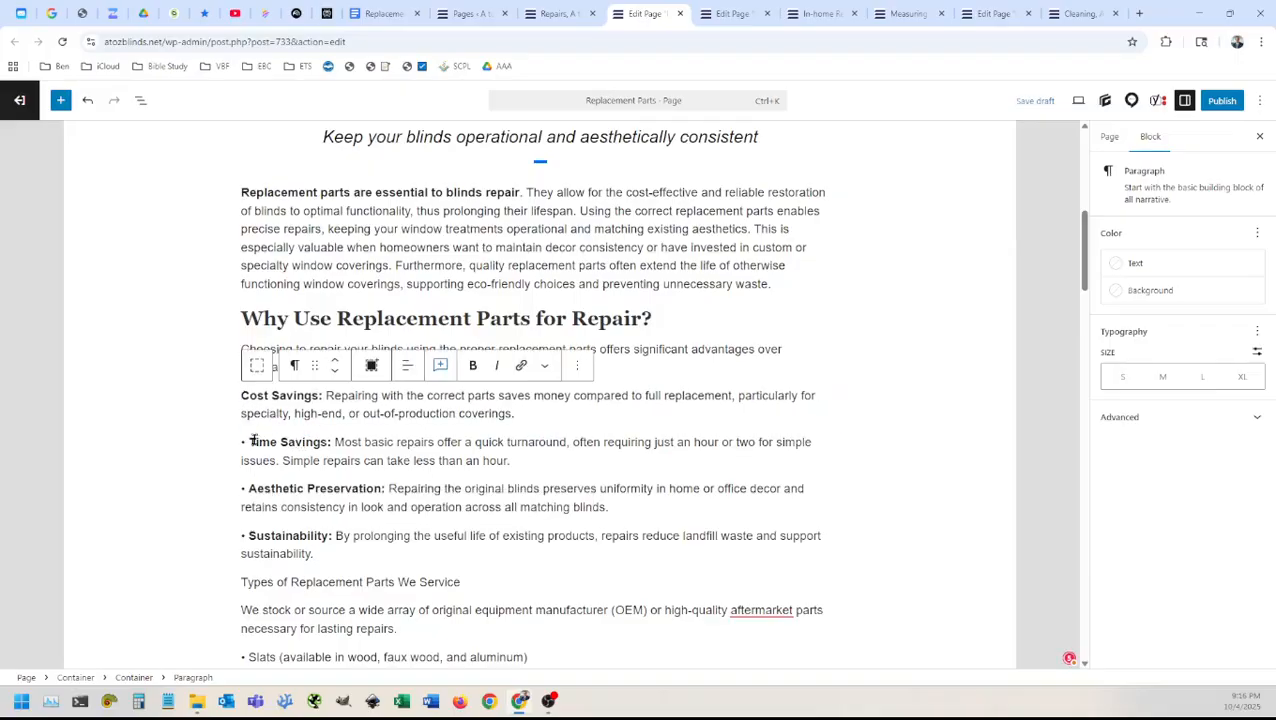
left_click(252, 441)
key("BackSpace")
key("BackSpace")
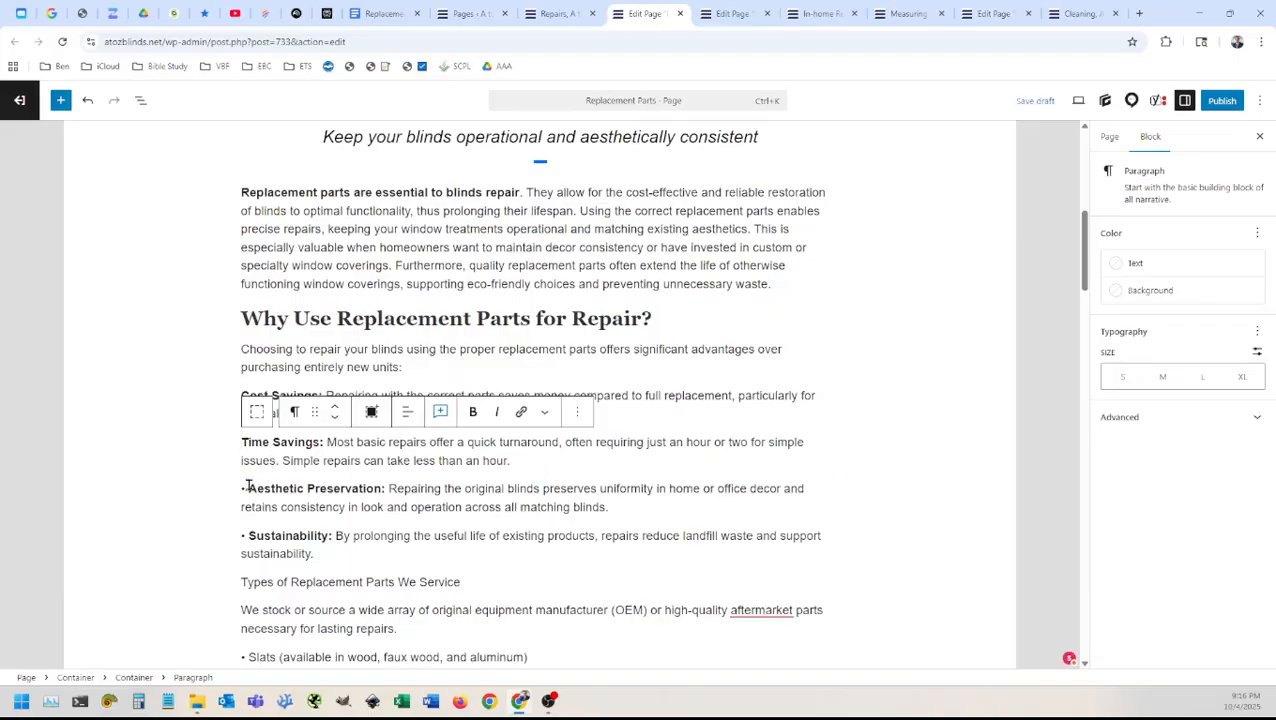
left_click(248, 488)
key("BackSpace")
key("BackSpace")
left_click(248, 536)
key("BackSpace")
key("BackSpace")
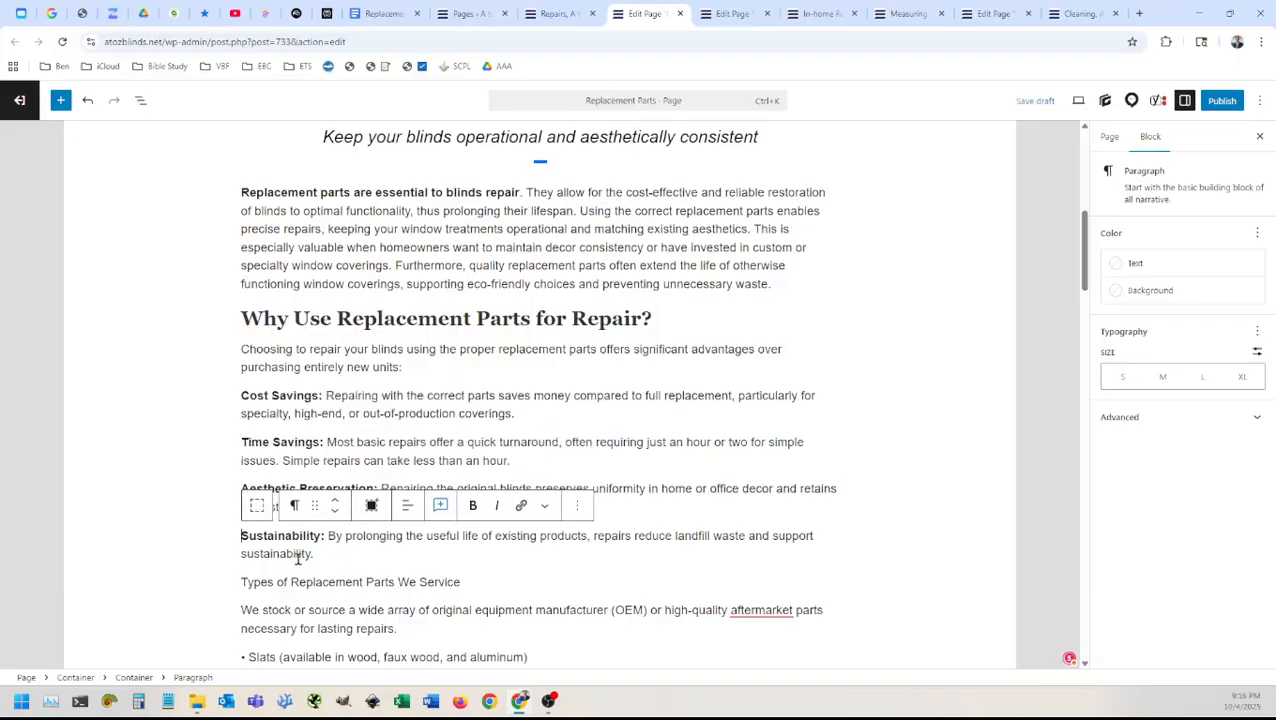
Step: Transform the "Cost Savings" paragraph into a bulleted List block
double_click(299, 395)
left_click(264, 366)
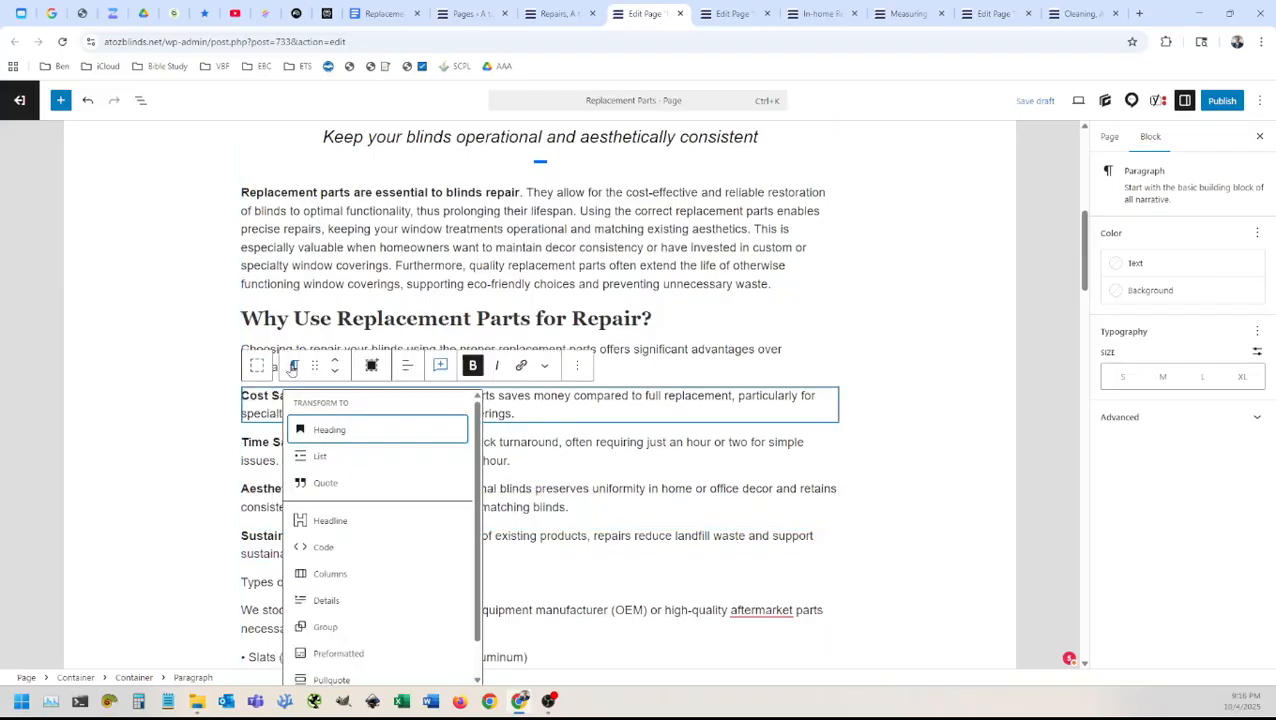
left_click(329, 457)
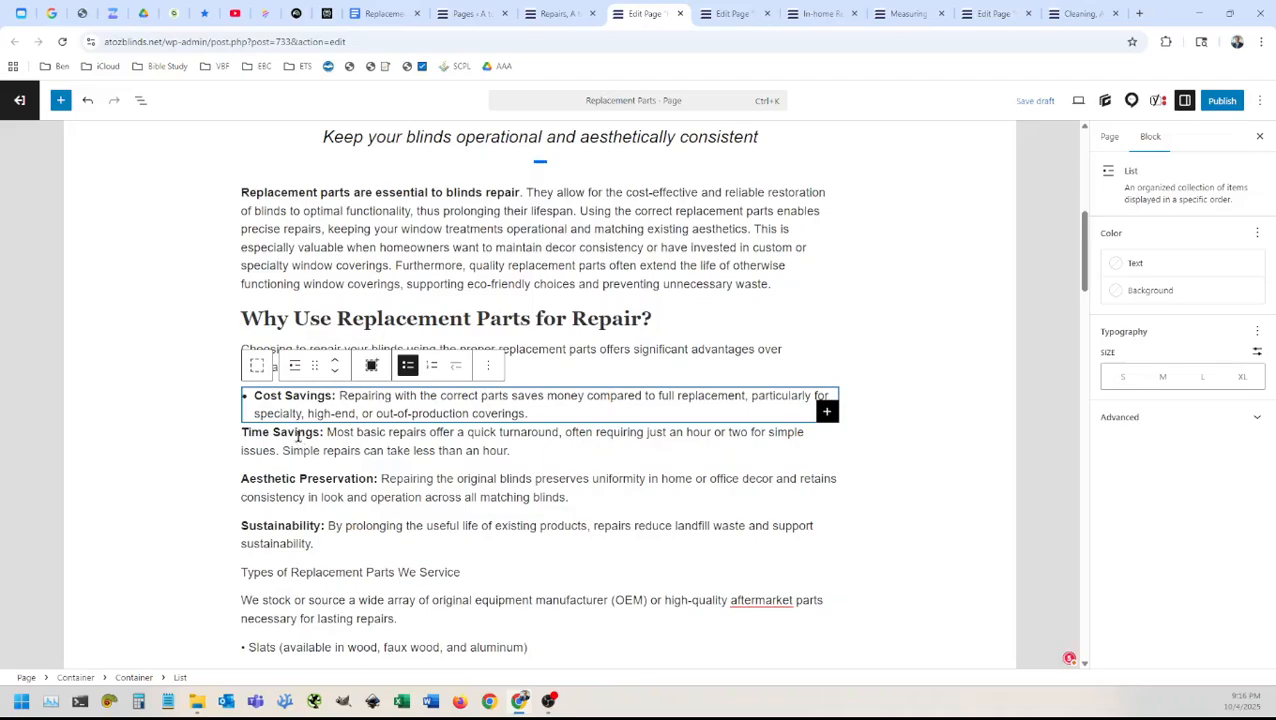
Step: Transform the "Time Savings" paragraph into a List block and move its list item into the Cost Savings list
double_click(297, 437)
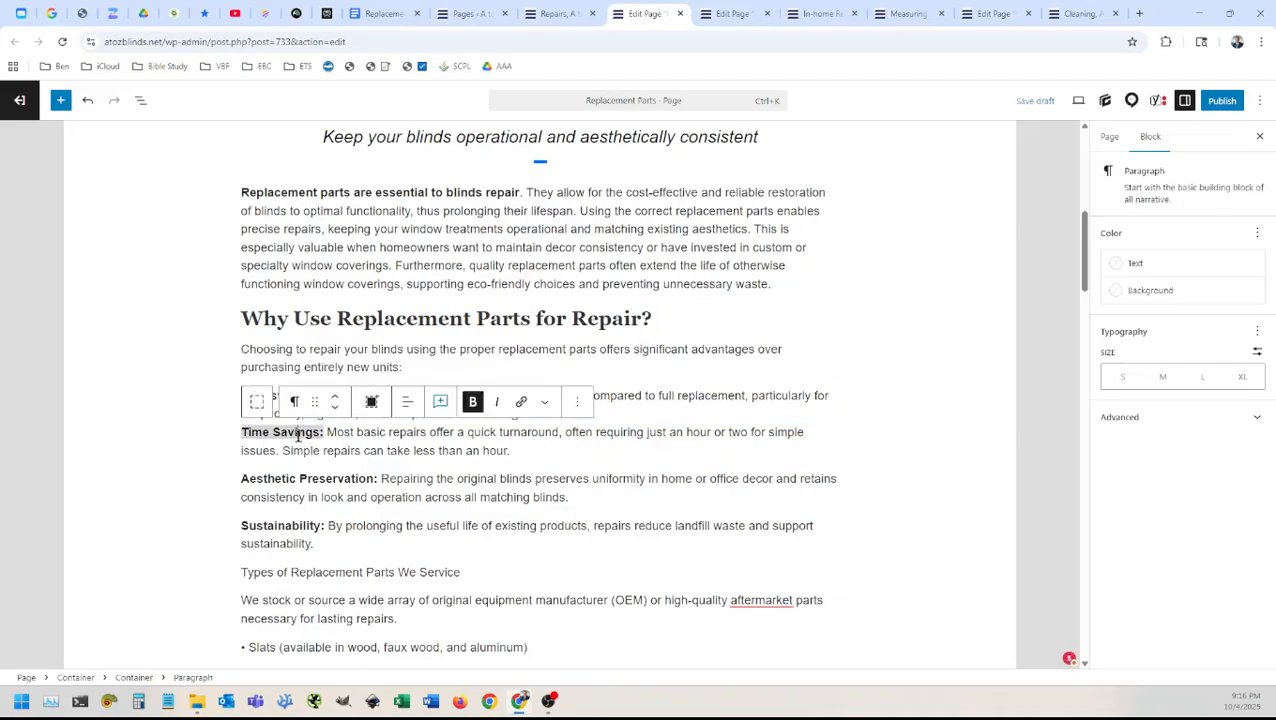
left_click(140, 99)
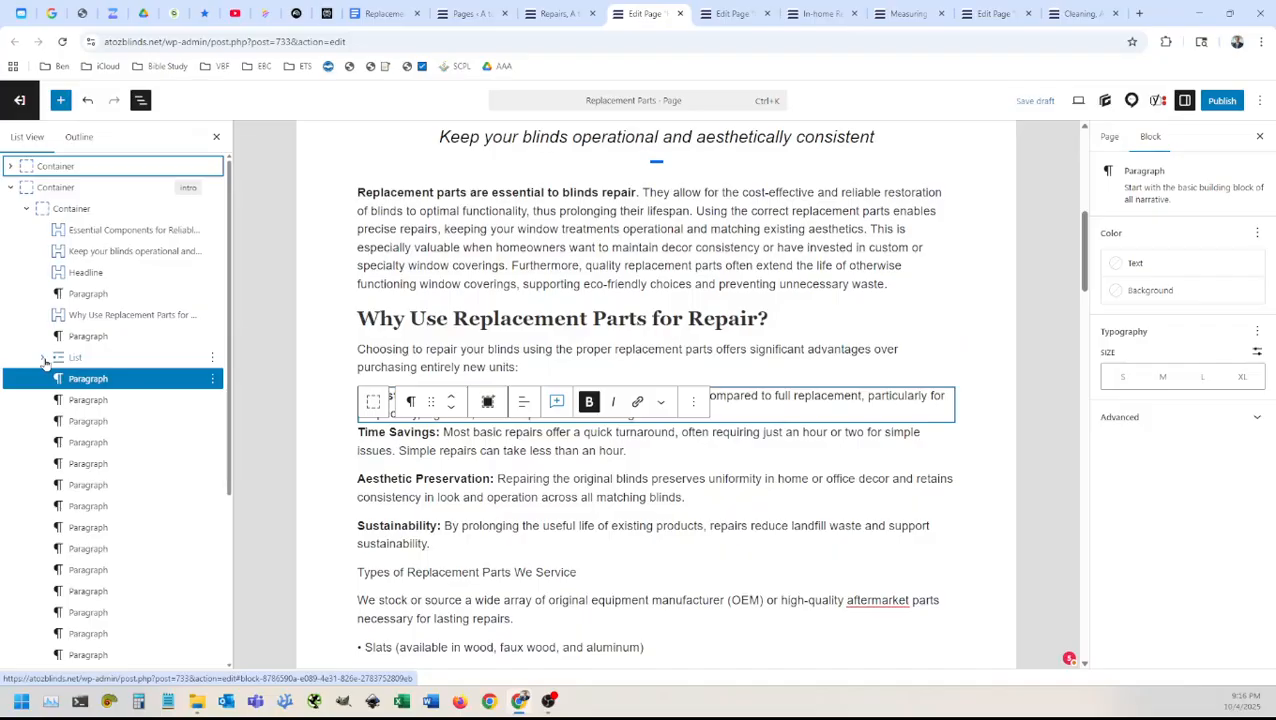
left_click(42, 358)
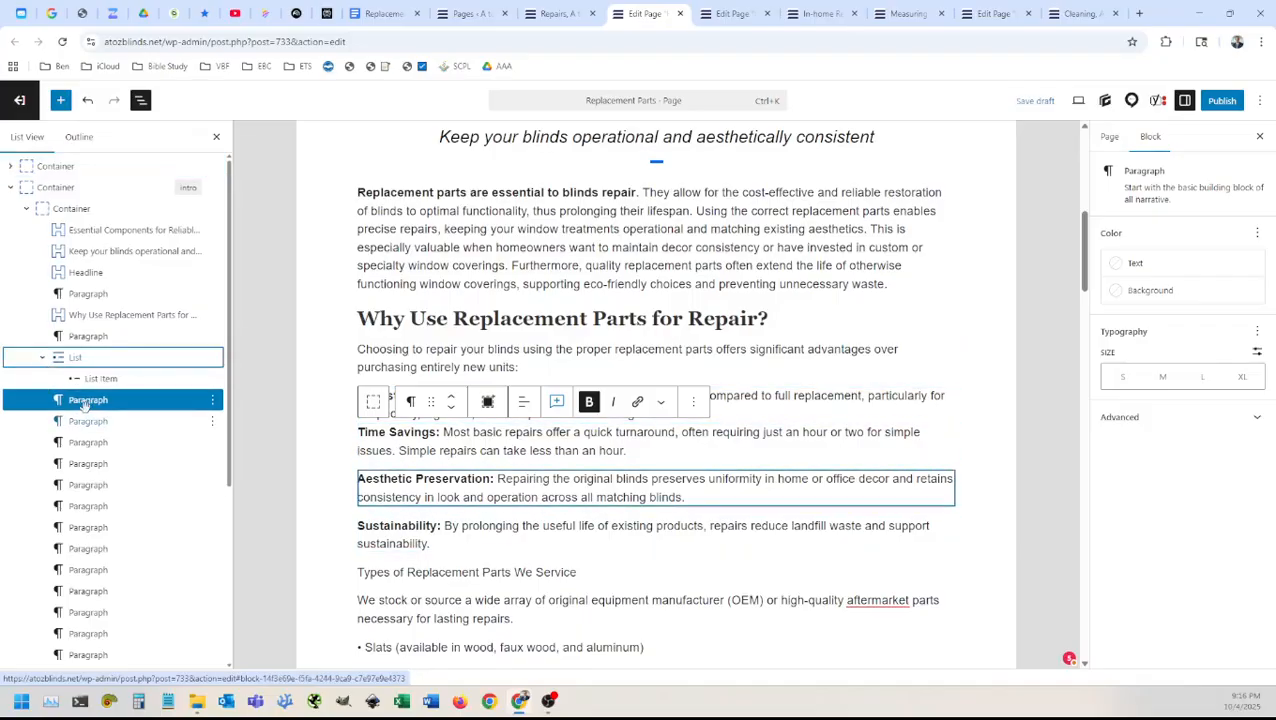
left_click_drag(85, 402, 101, 383)
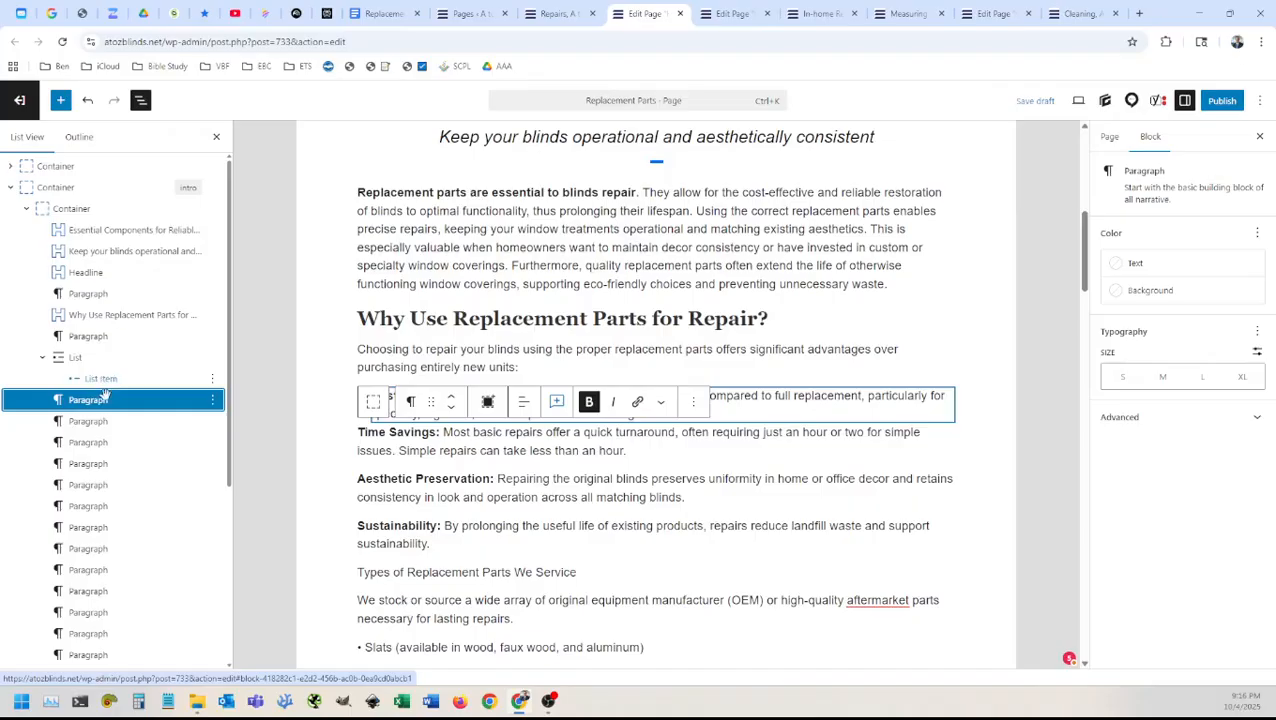
left_click(410, 401)
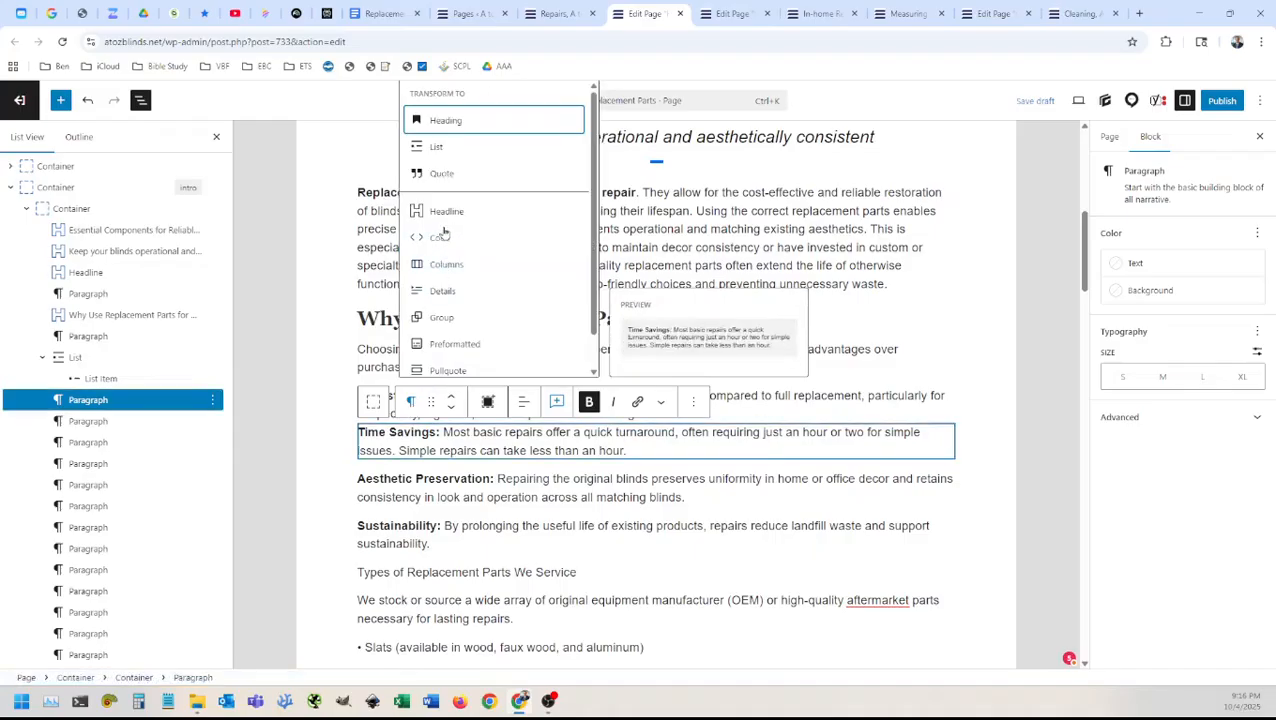
left_click(438, 147)
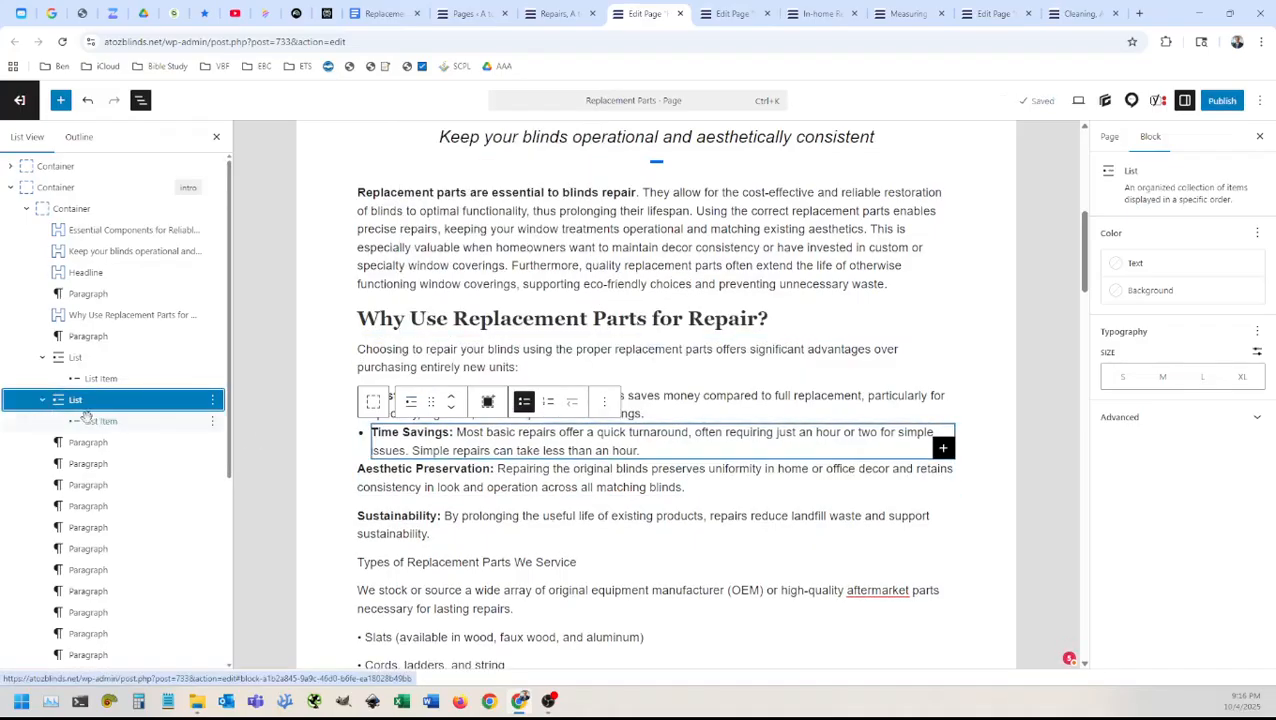
mouse_move(90, 405)
left_mouse_down()
mouse_move(112, 388)
mouse_move(92, 414)
left_mouse_up()
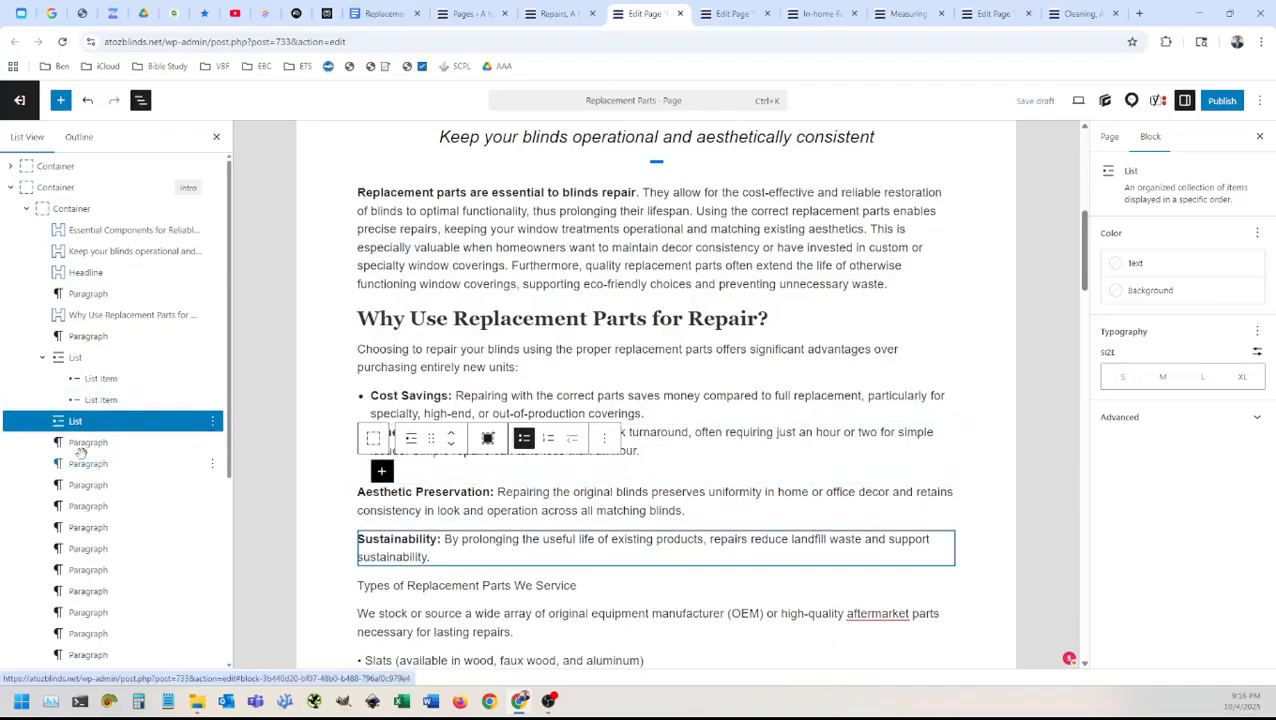
Step: Transform the "Aesthetic Preservation" paragraph into a List block and move its list item into the Cost Savings list
left_click(82, 443)
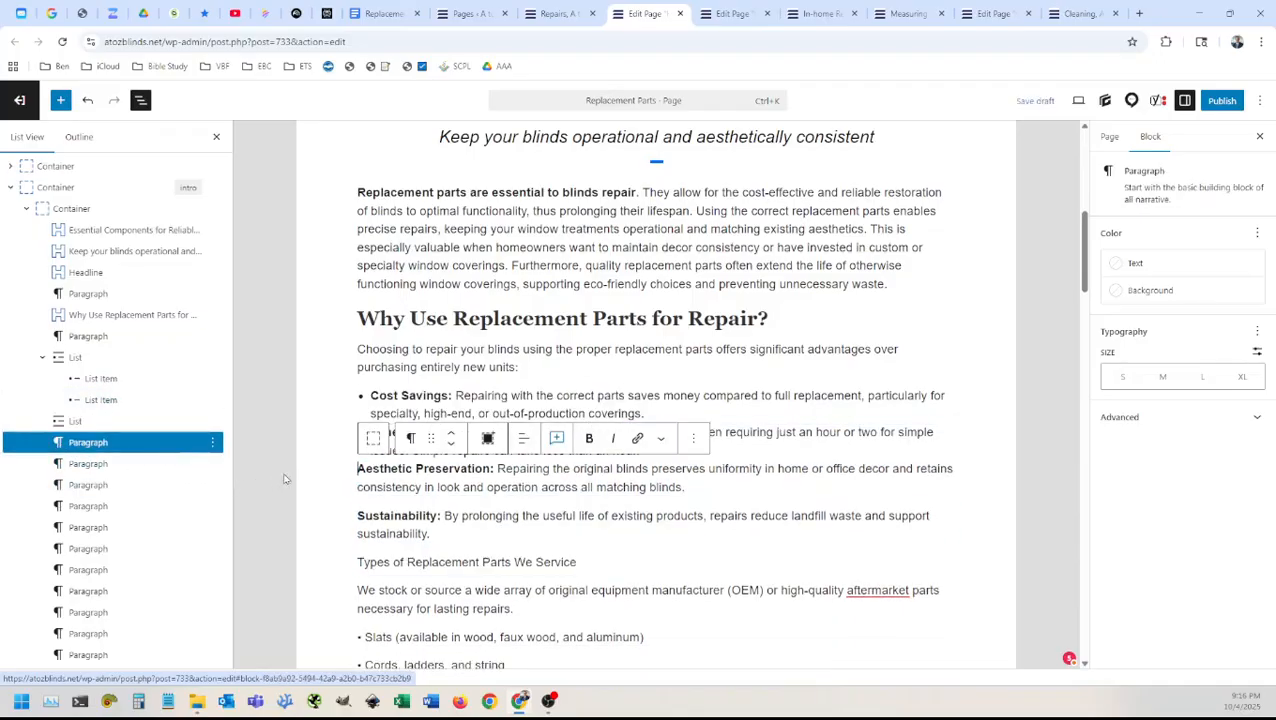
left_click(409, 437)
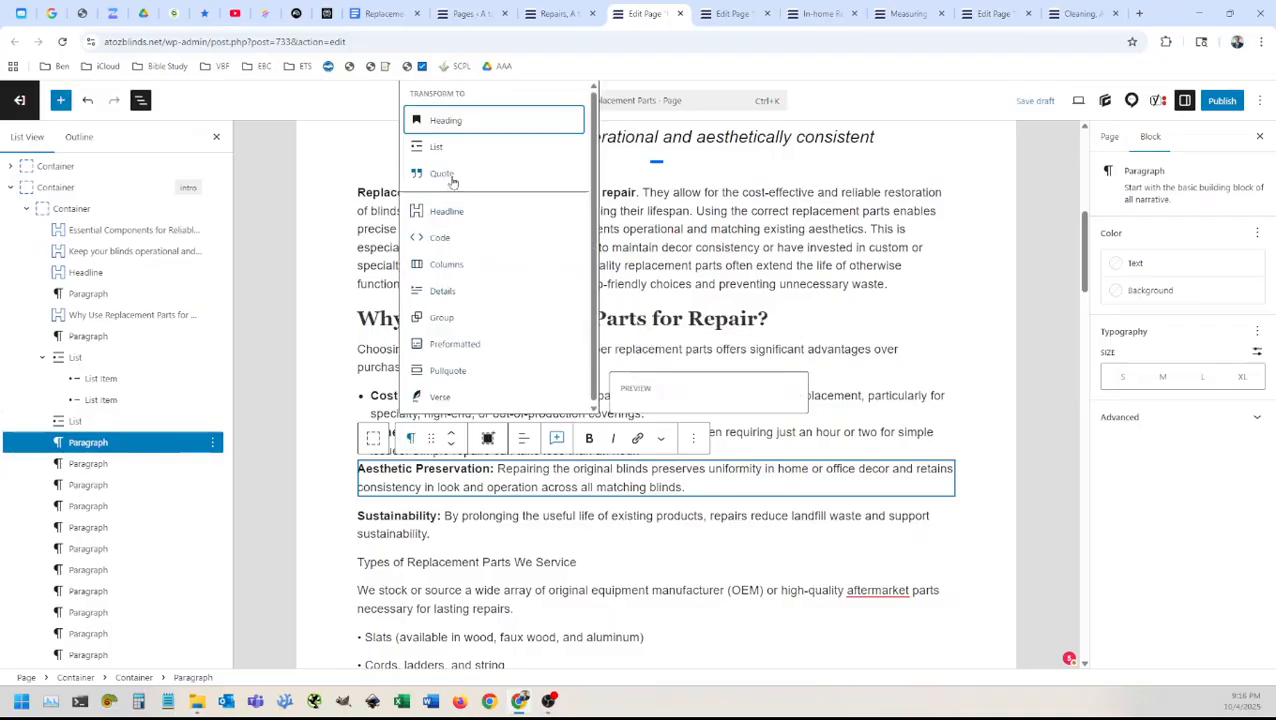
left_click(440, 147)
left_click(43, 443)
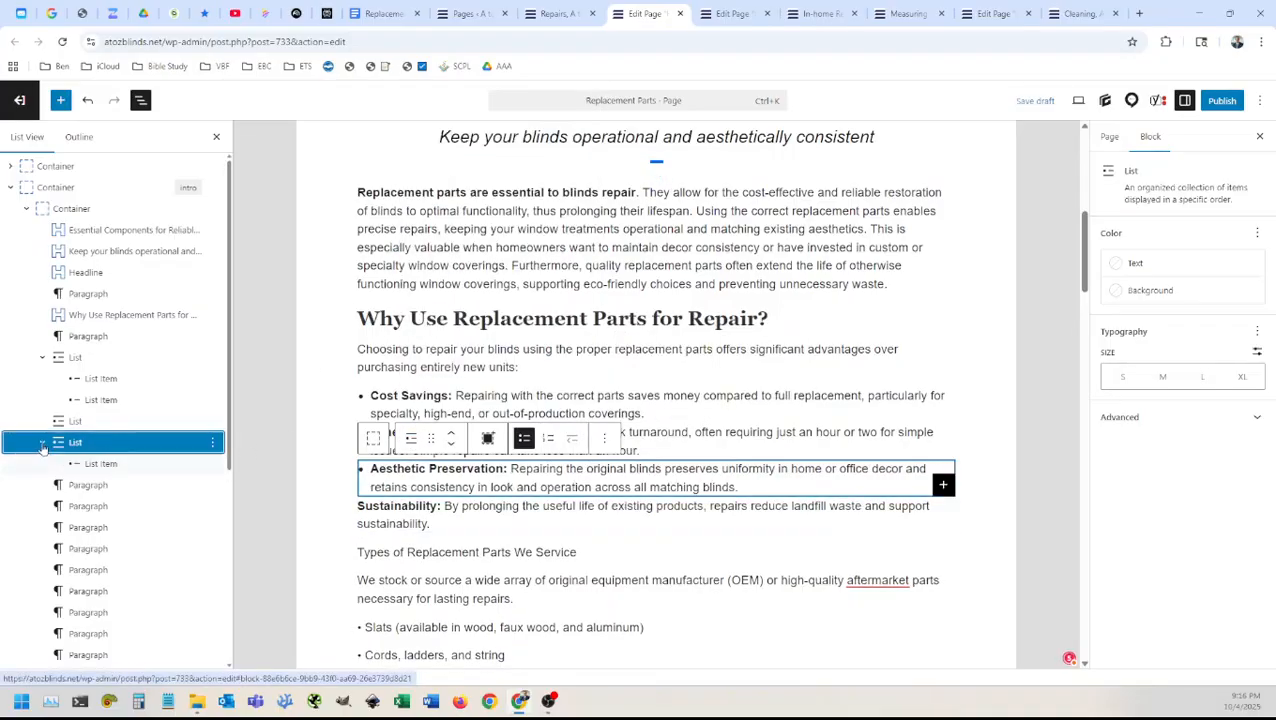
left_click_drag(100, 464, 113, 402)
Step: Transform the "Sustainability" paragraph into a List block and move its list item to the end of the Cost Savings list
left_click(88, 486)
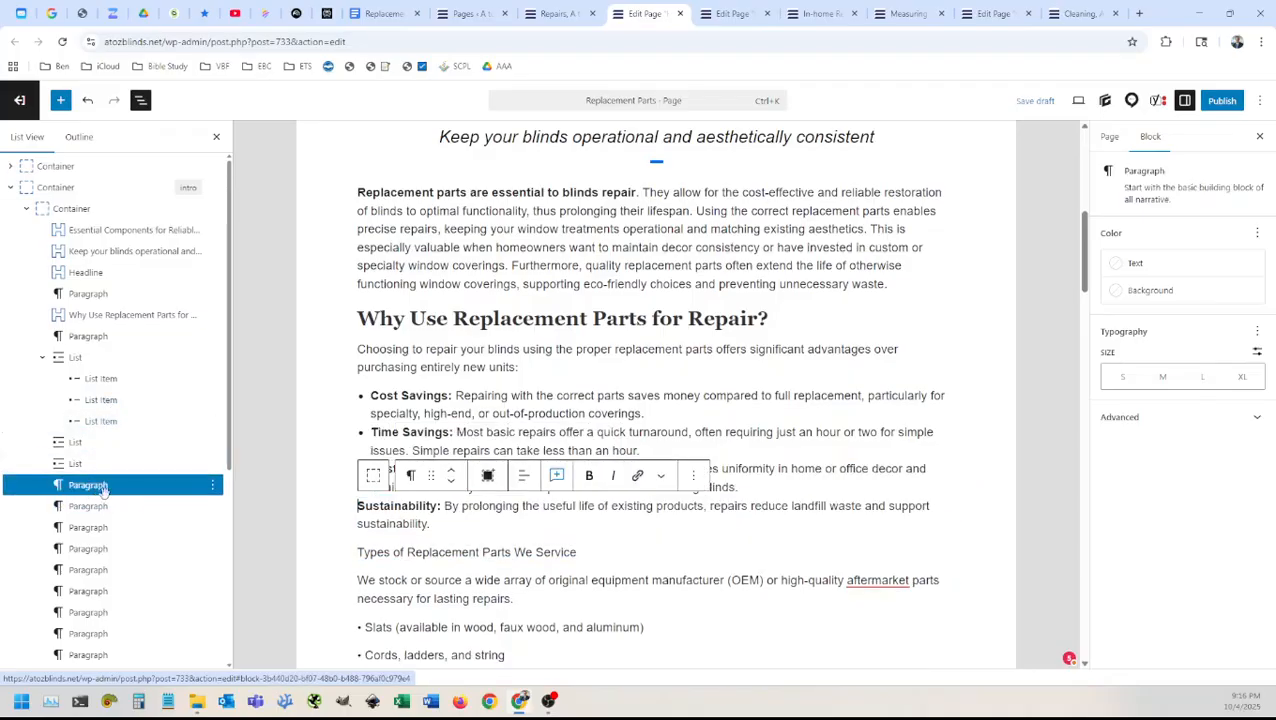
left_click(415, 476)
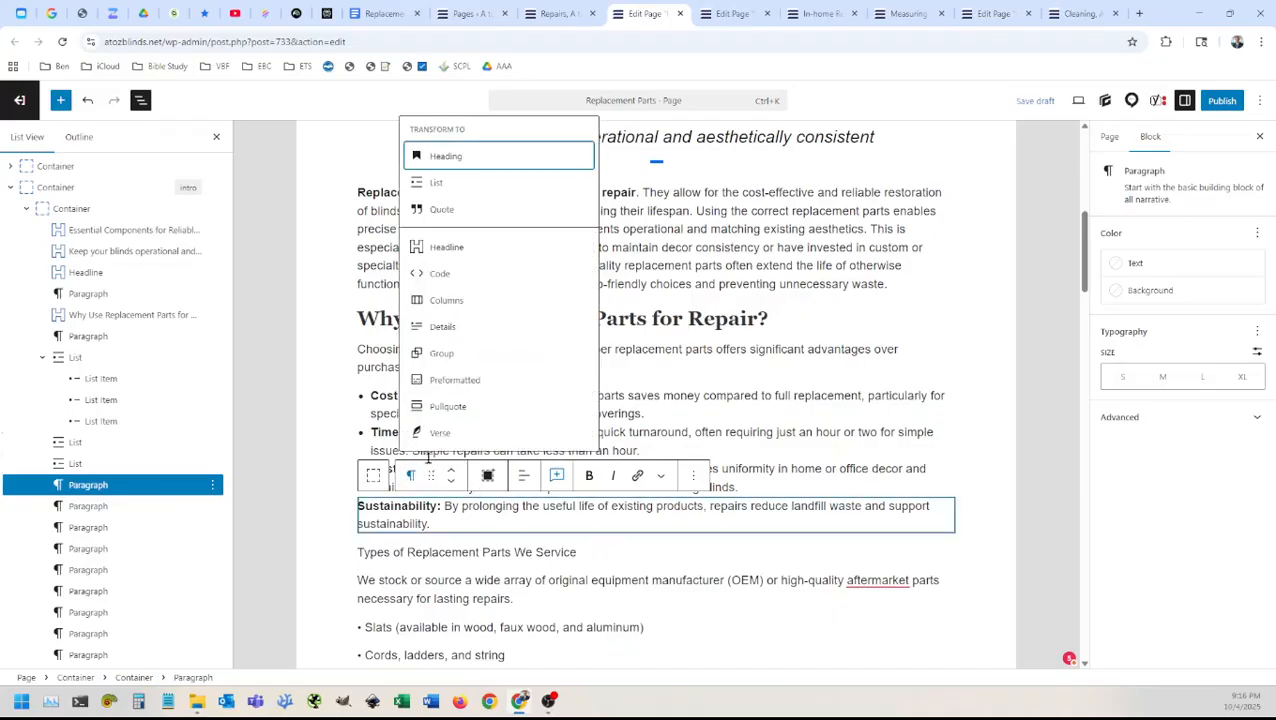
left_click(440, 181)
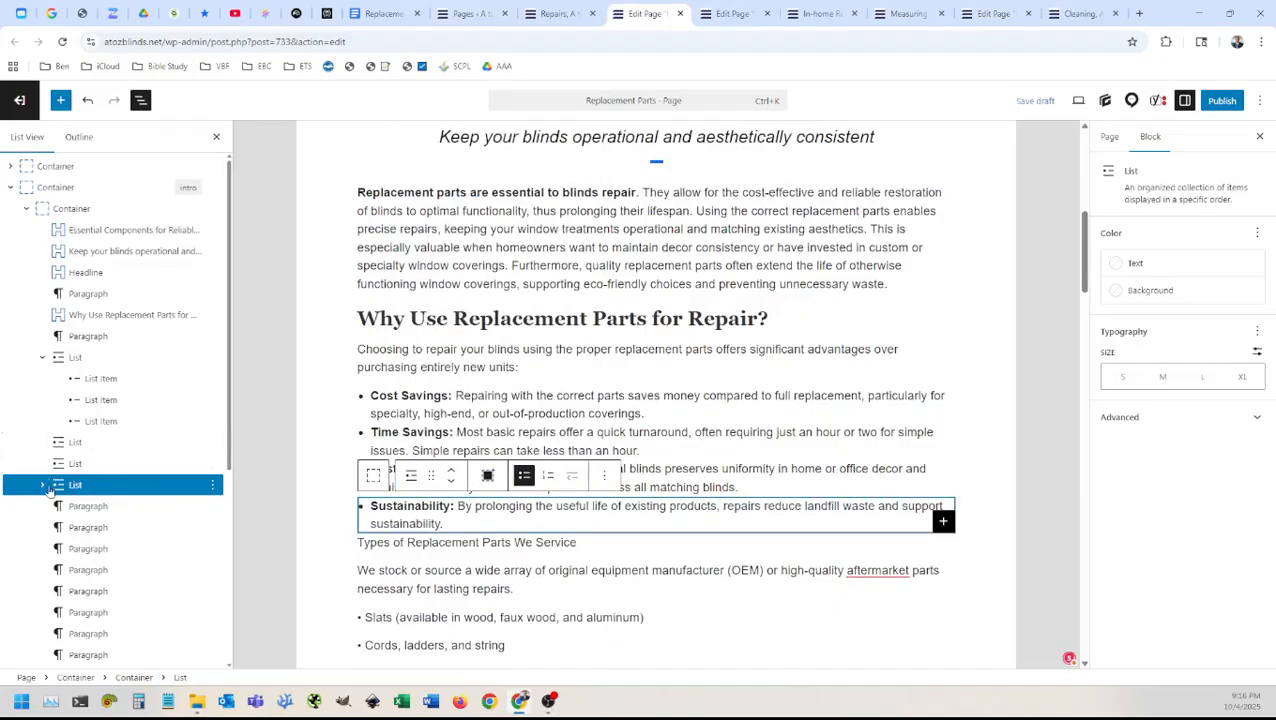
left_click(43, 484)
left_click_drag(91, 506, 104, 446)
Step: Delete the three empty List blocks left below the Cost Savings list
left_click(91, 467)
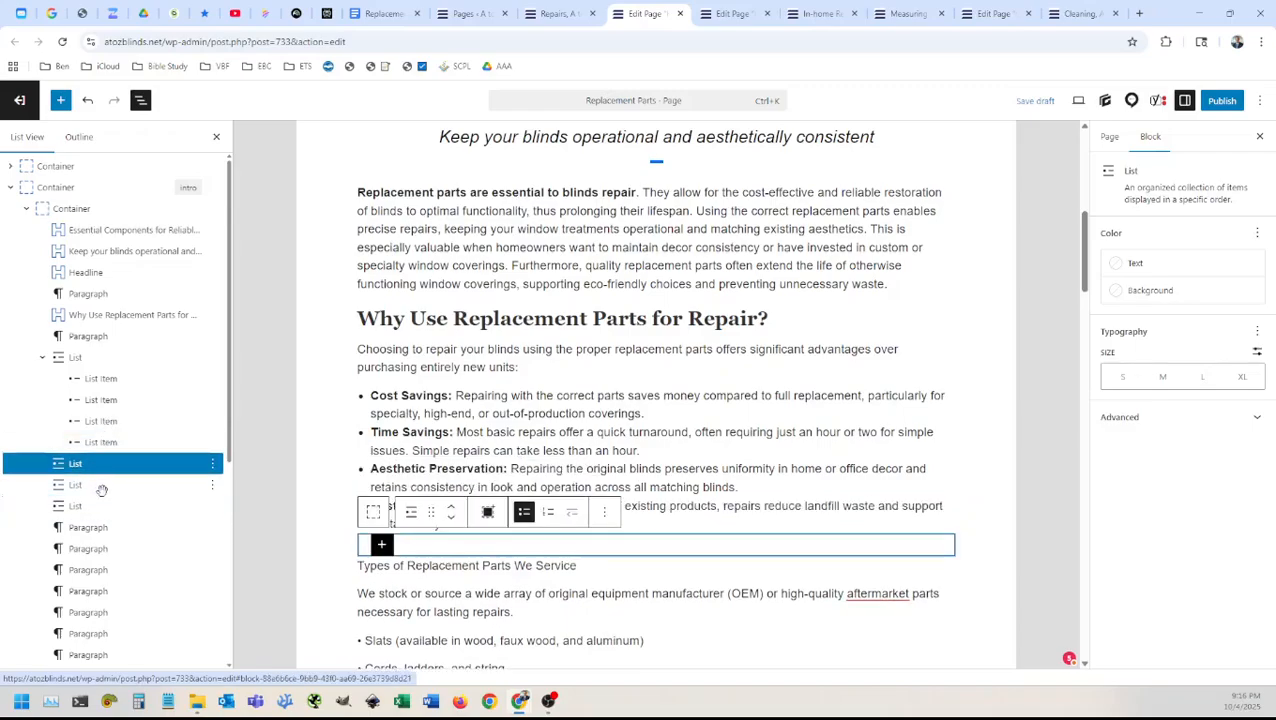
left_click(96, 507, "shift")
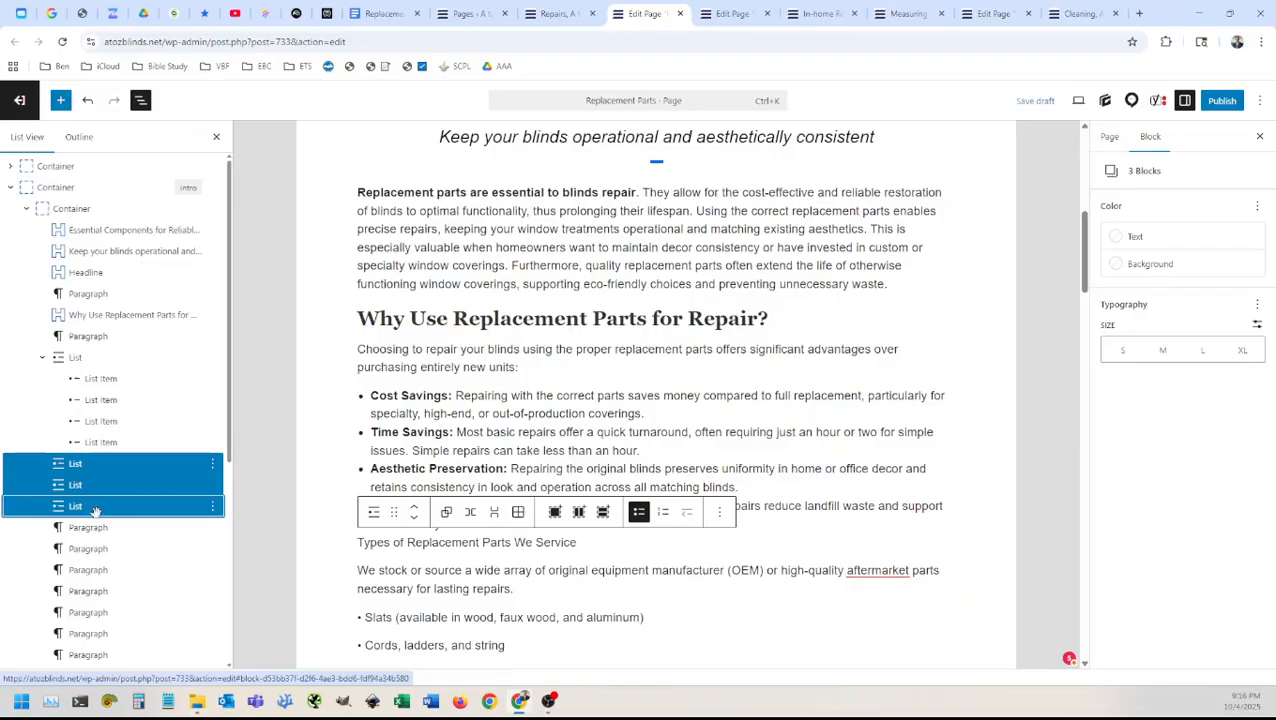
key("Delete")
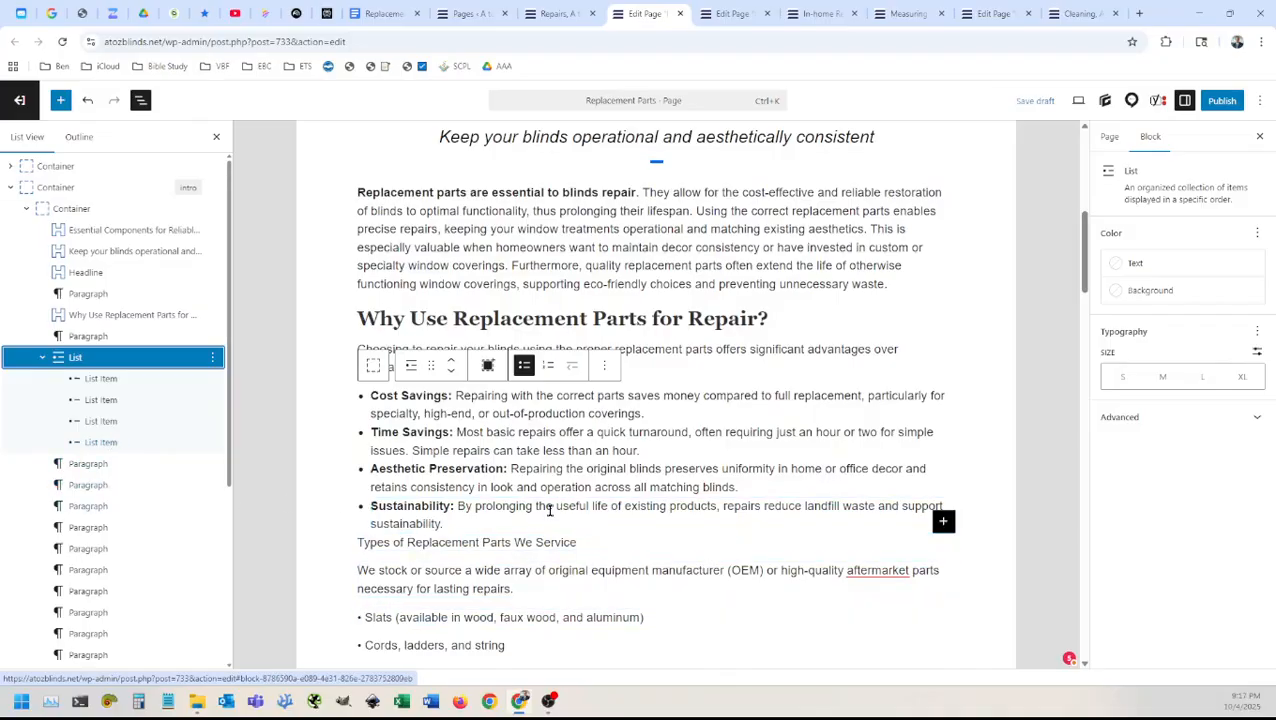
Step: Review the headings, bulleted lists and infographic on the published In-home Repairs page as a layout reference
triple_click(450, 542)
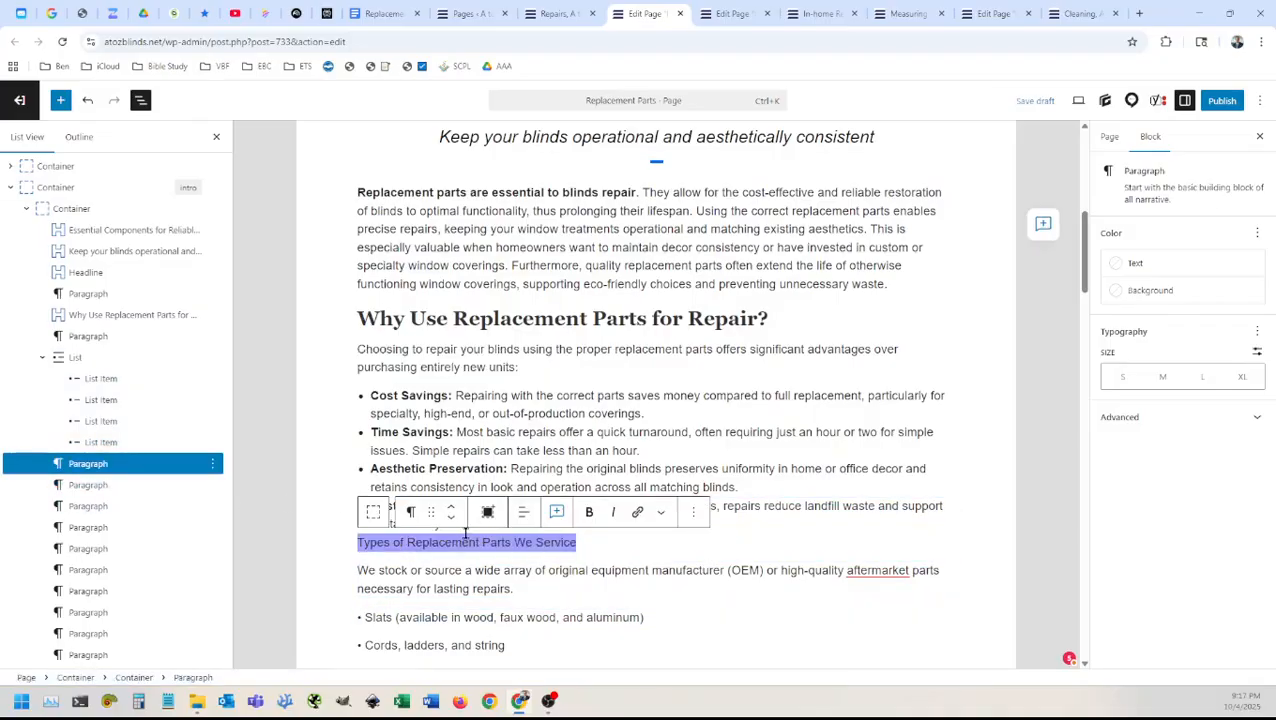
left_click(816, 13)
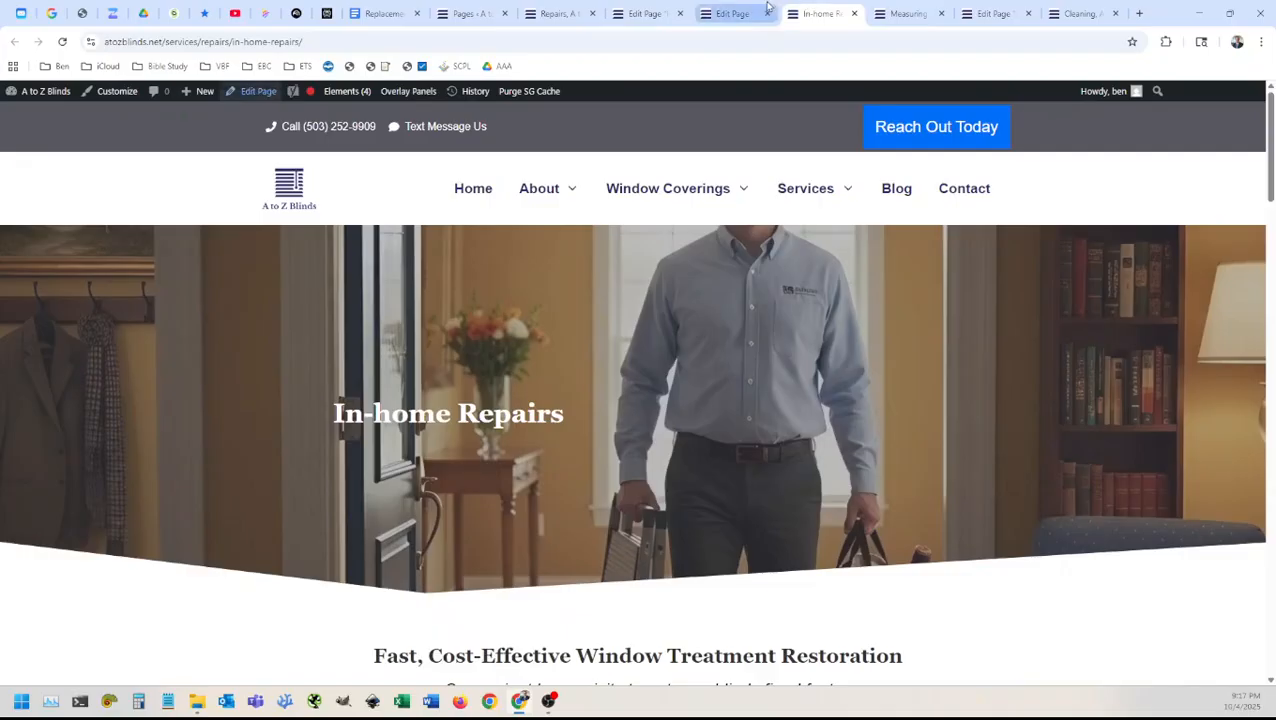
scroll(393, 341, "down", 14)
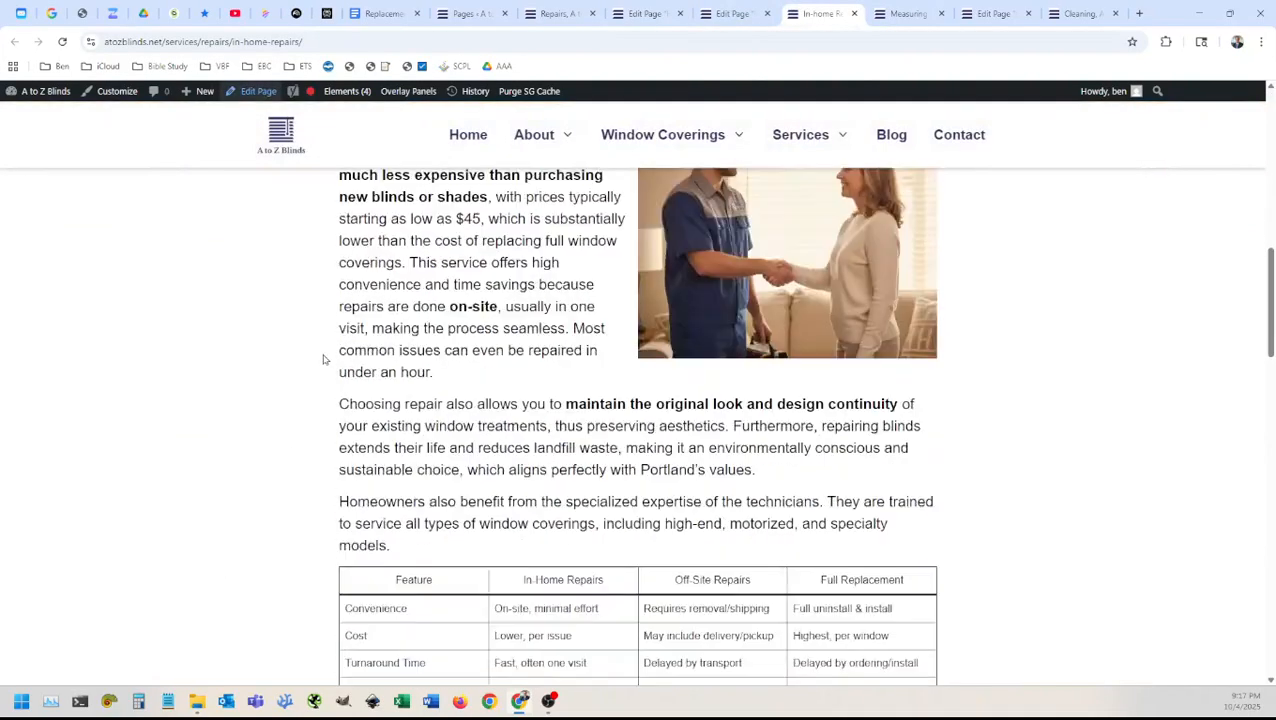
scroll(322, 358, "down", 5)
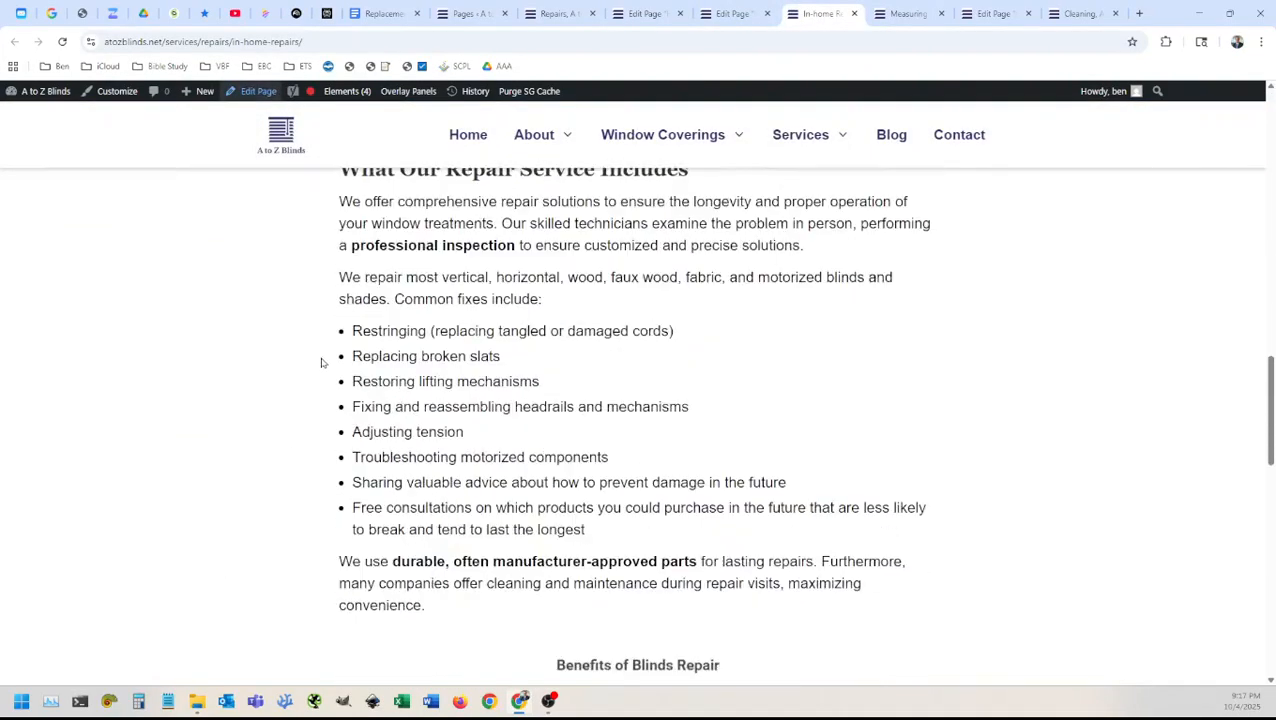
scroll(322, 363, "down", 1)
scroll(421, 571, "down", 1)
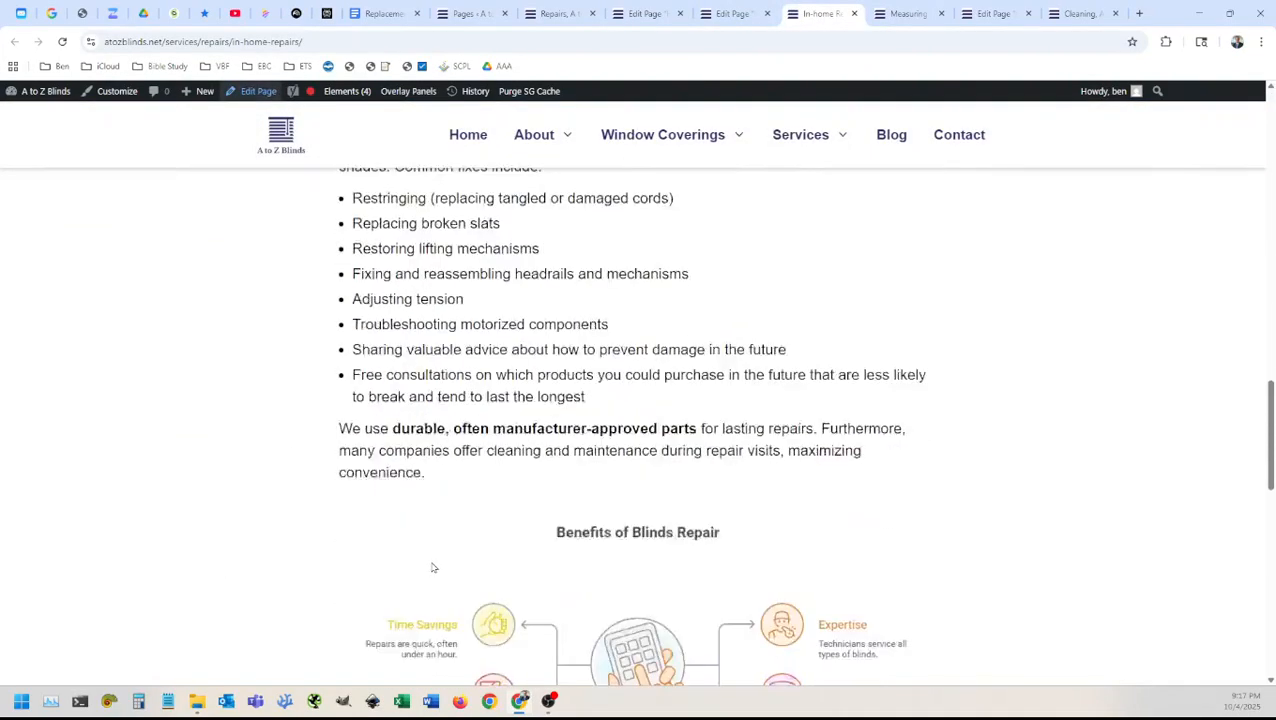
scroll(433, 566, "up", 2)
scroll(431, 561, "down", 10)
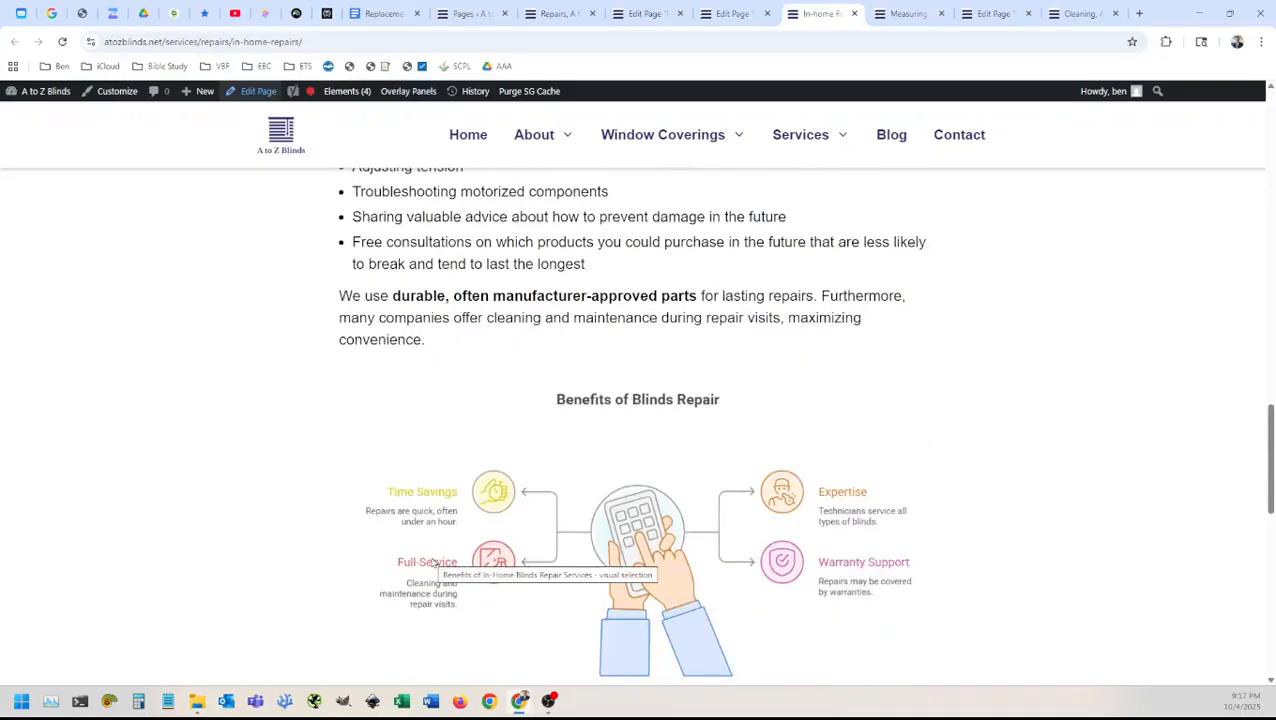
scroll(431, 557, "up", 12)
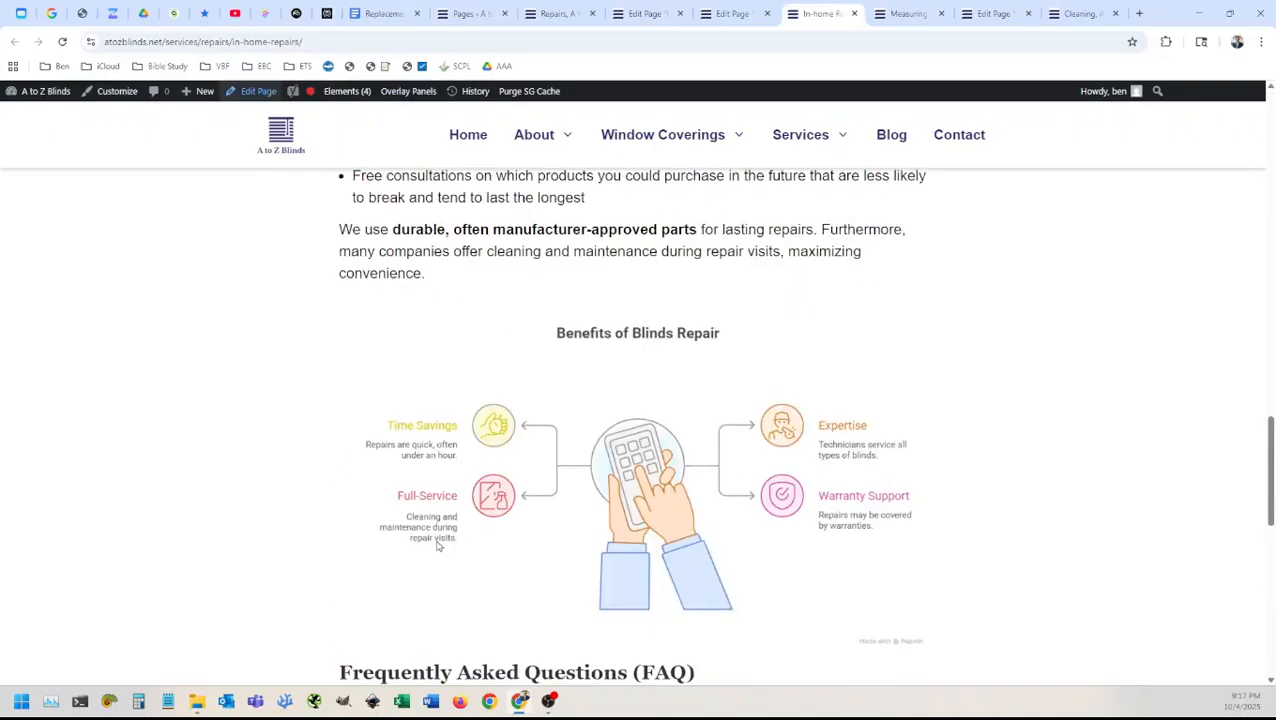
left_click(656, 9)
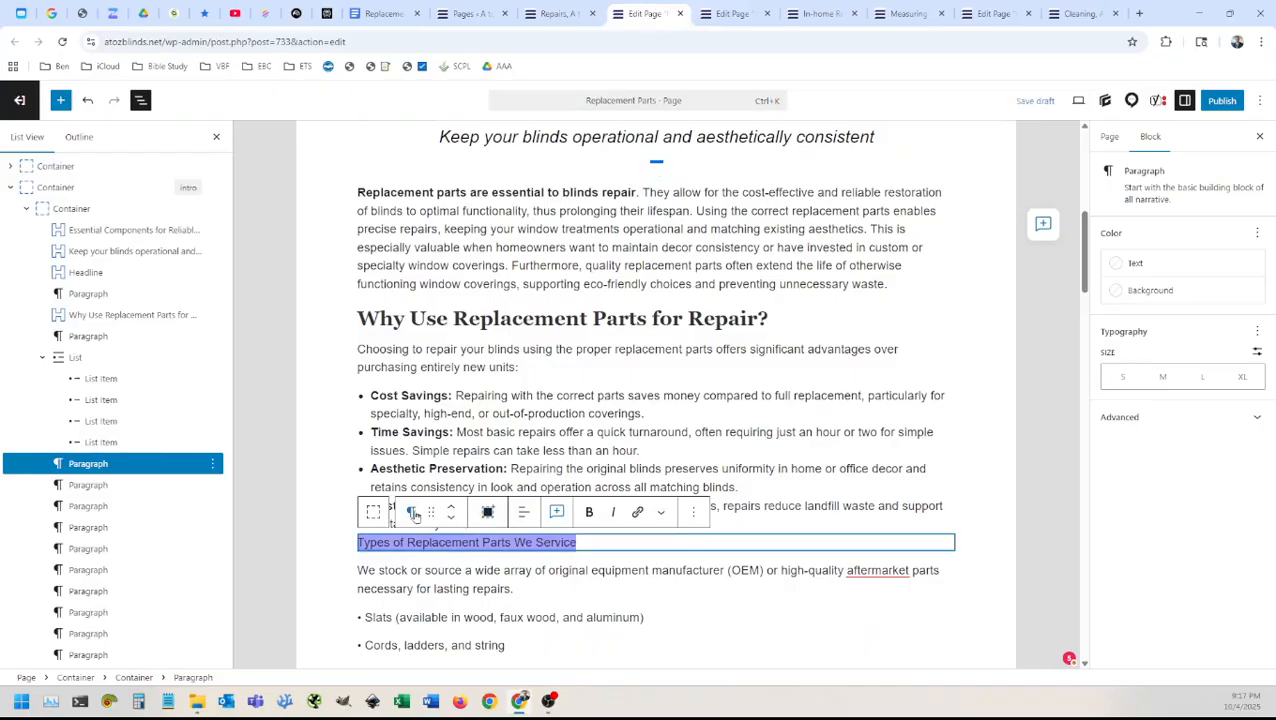
Step: Transform the "Types of Replacement Parts We Service" paragraph into a Headline block set to Heading 2
left_click(413, 512)
left_click(444, 285)
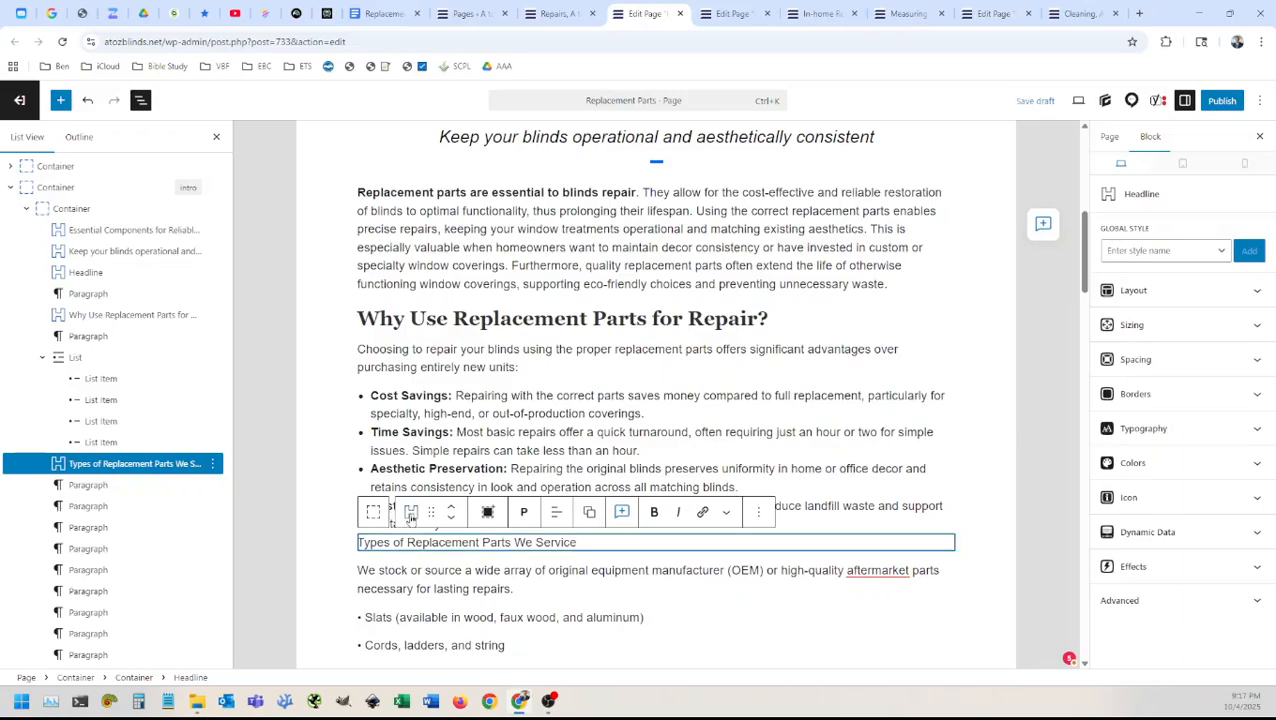
left_click(529, 514)
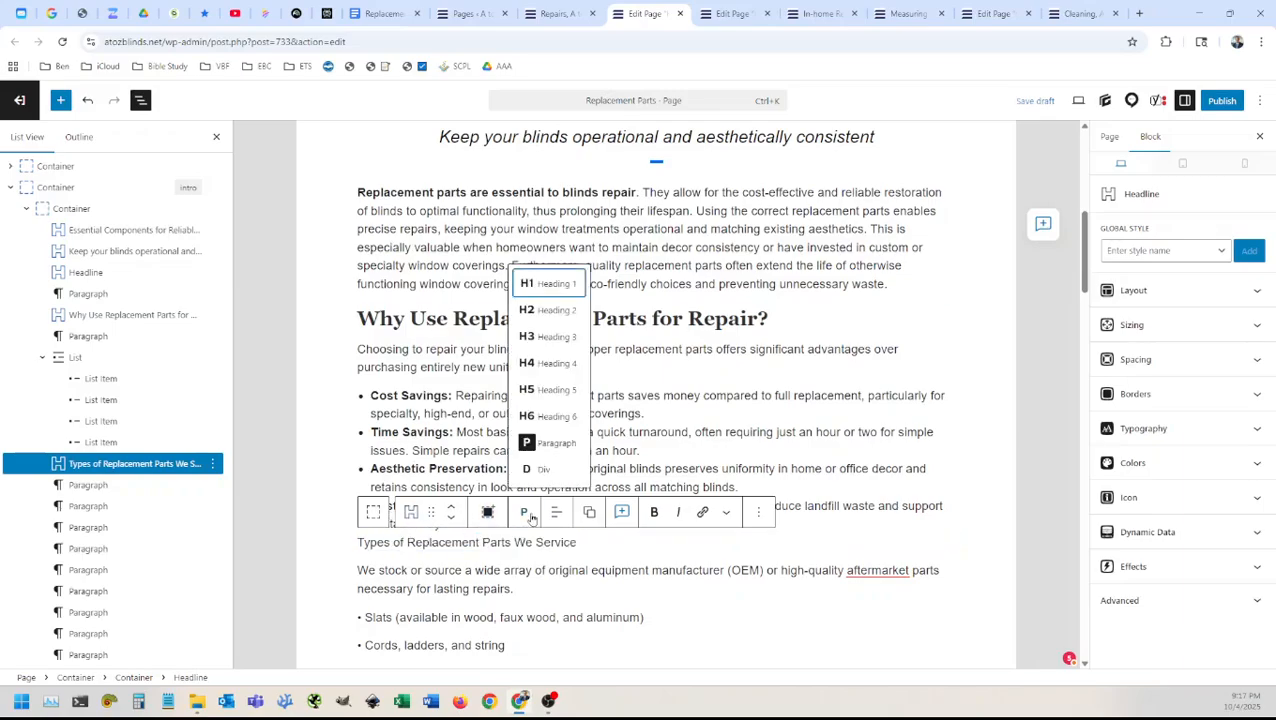
left_click(537, 311)
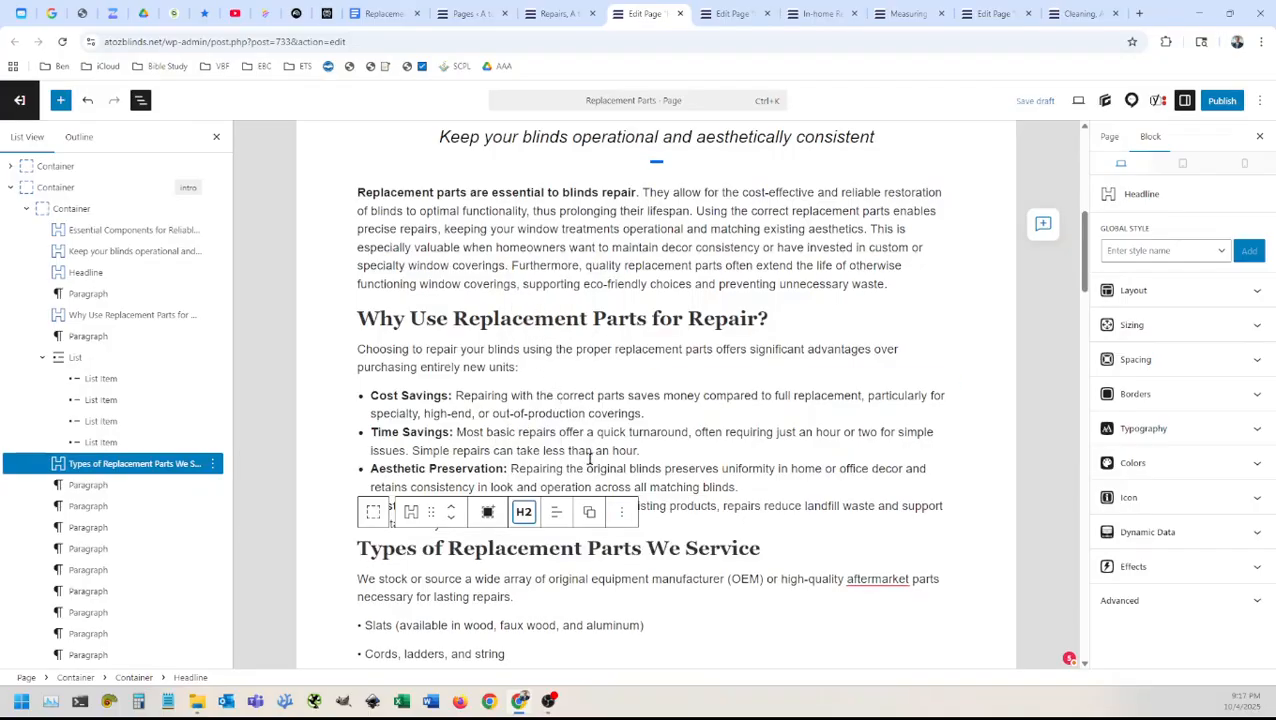
Step: Transform the "Slats (available in wood, faux wood, and aluminum)" paragraph into a List block and delete its leading bullet character
scroll(588, 464, "down", 1)
scroll(588, 464, "down", 2)
scroll(555, 439, "up", 1)
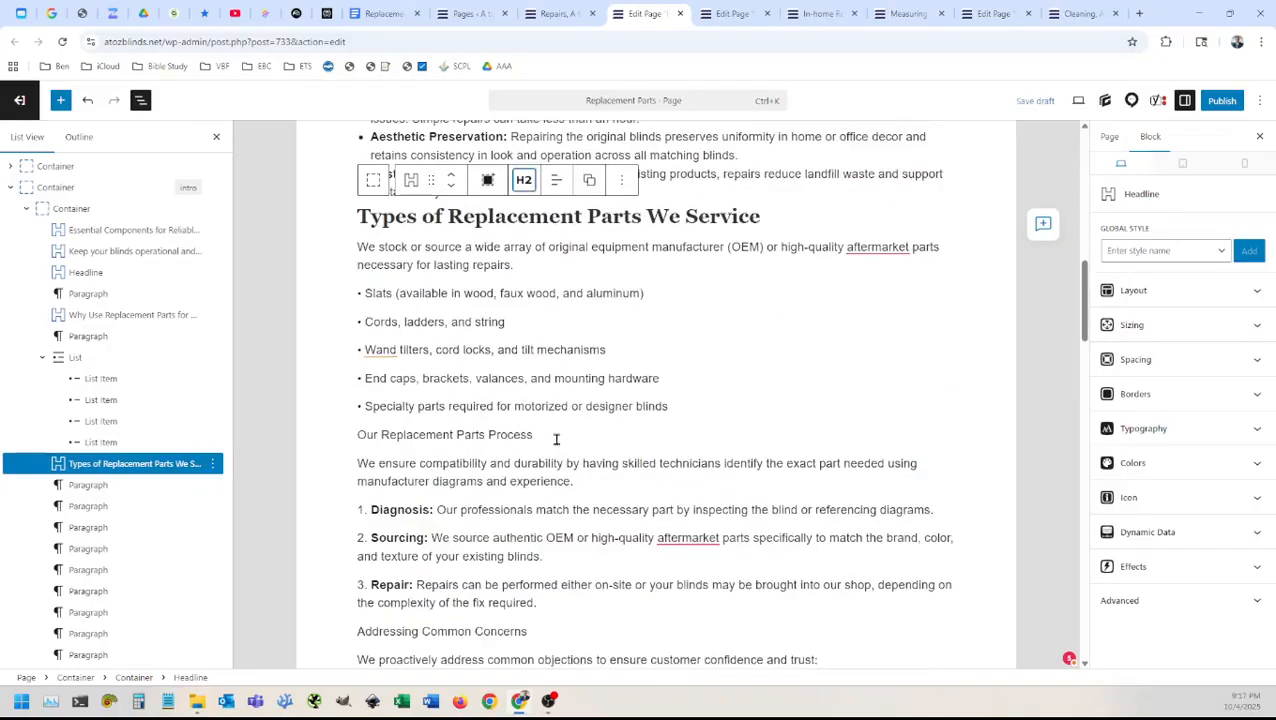
left_click(400, 358)
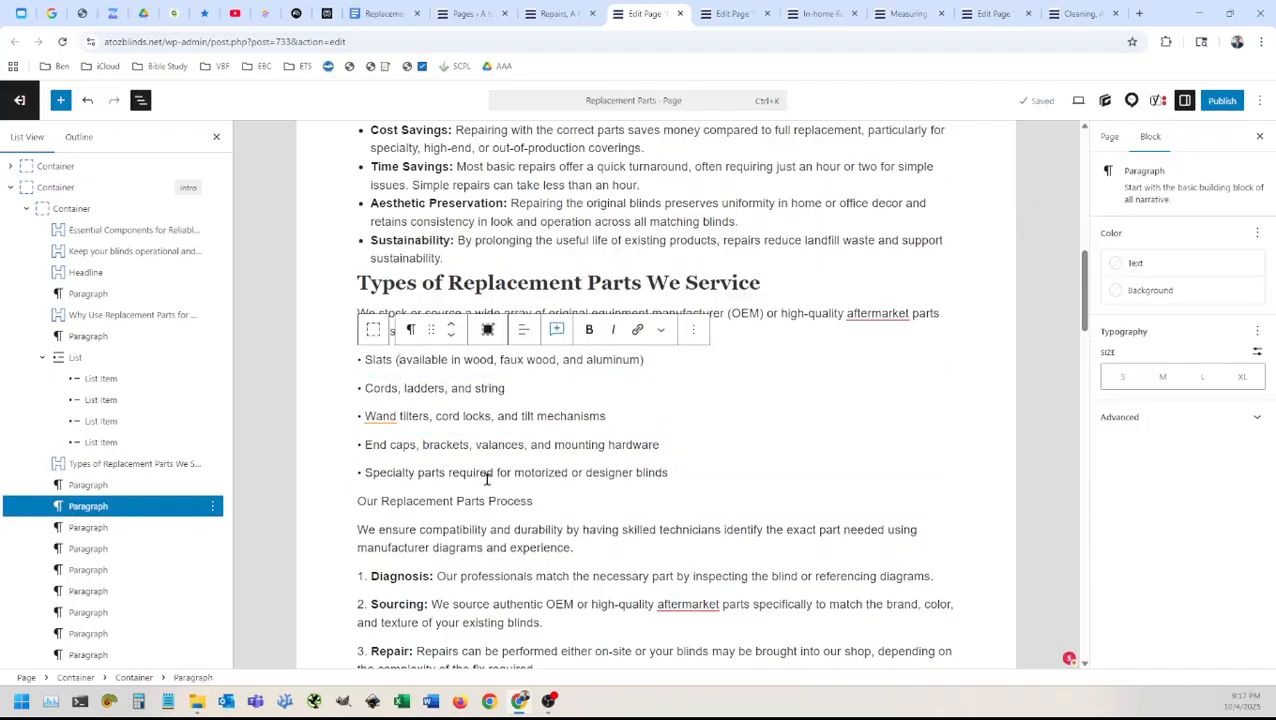
left_click(411, 333)
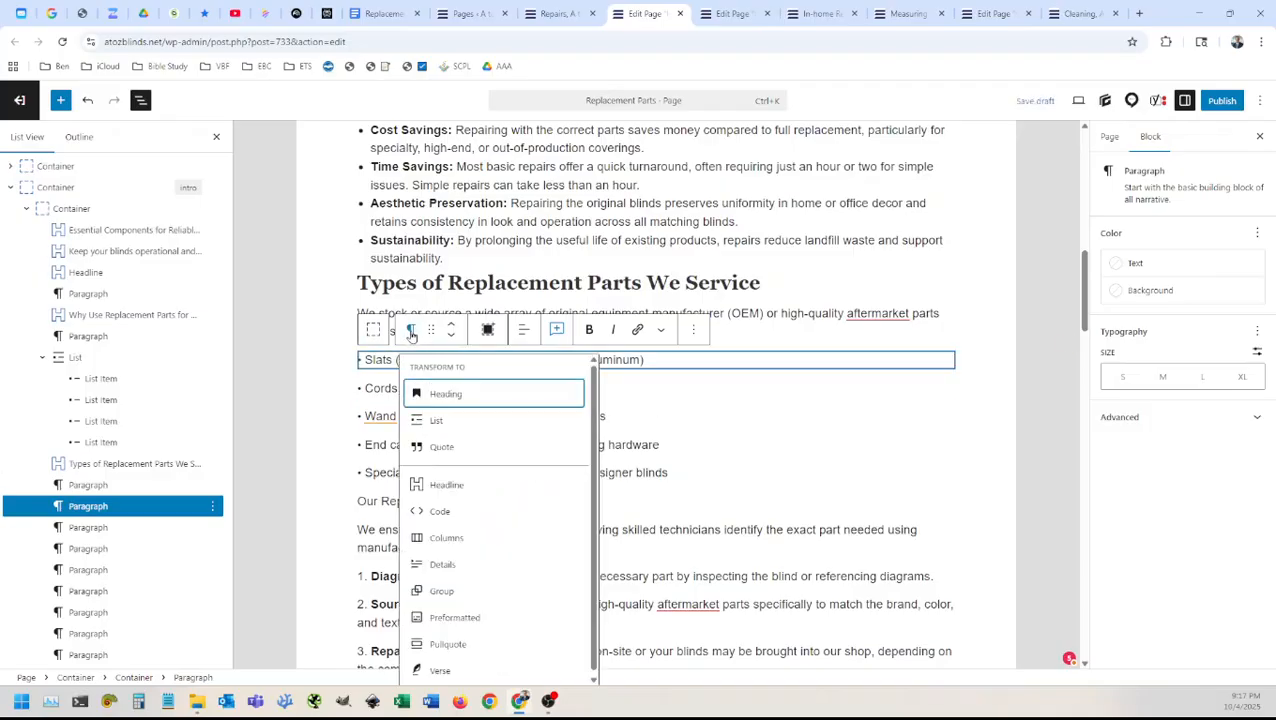
left_click(430, 420)
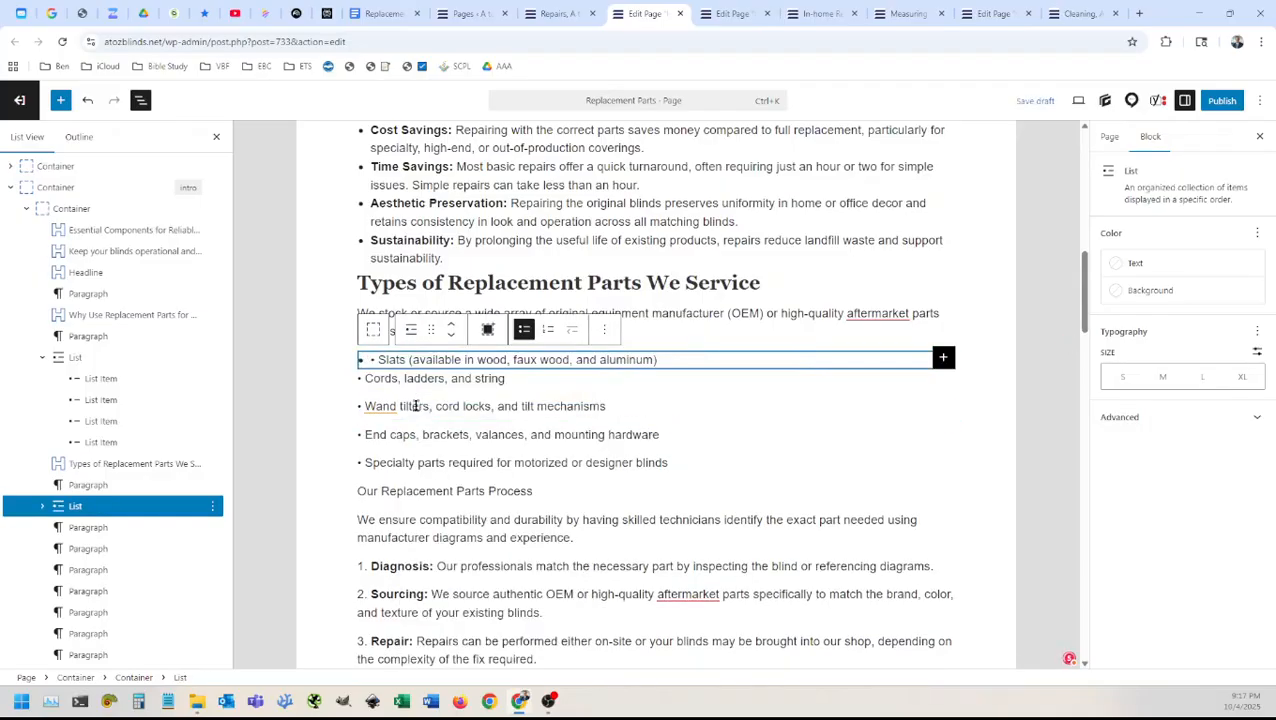
left_click(375, 359)
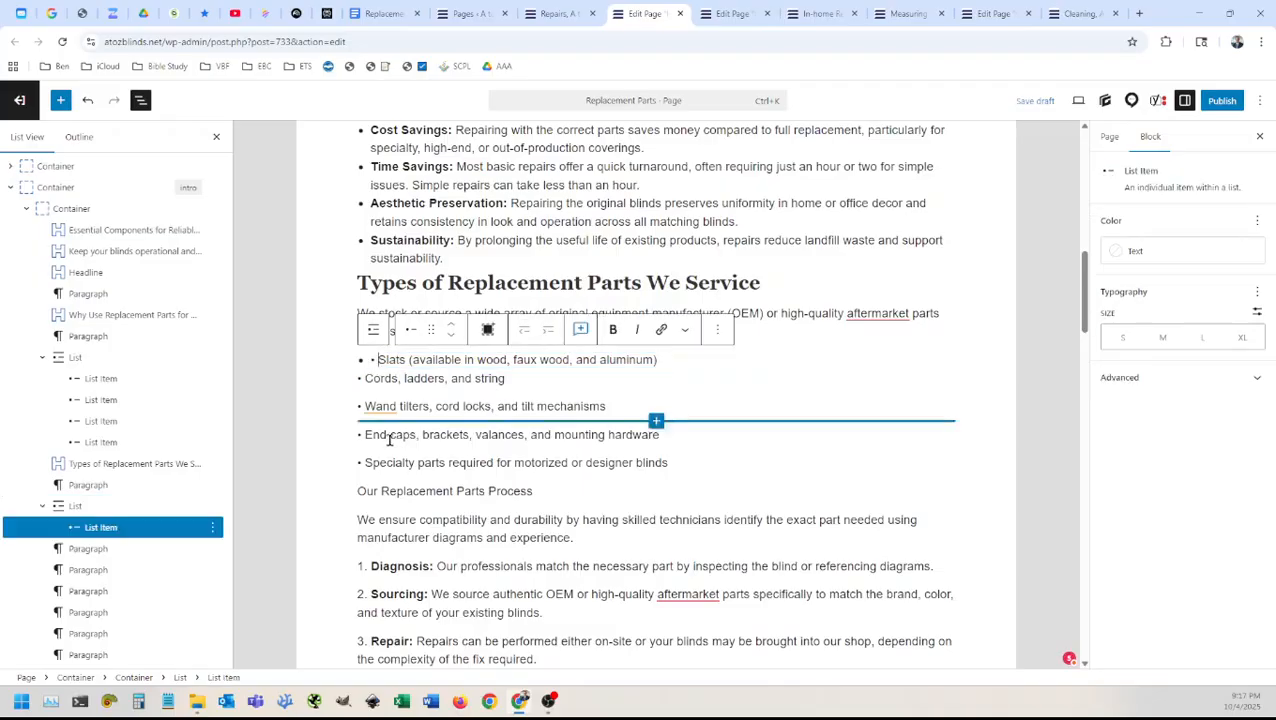
key("BackSpace")
key("BackSpace")
Step: Transform the "Cords, ladders, and string" paragraph into a List block and remove its leading bullet character
left_click(390, 376)
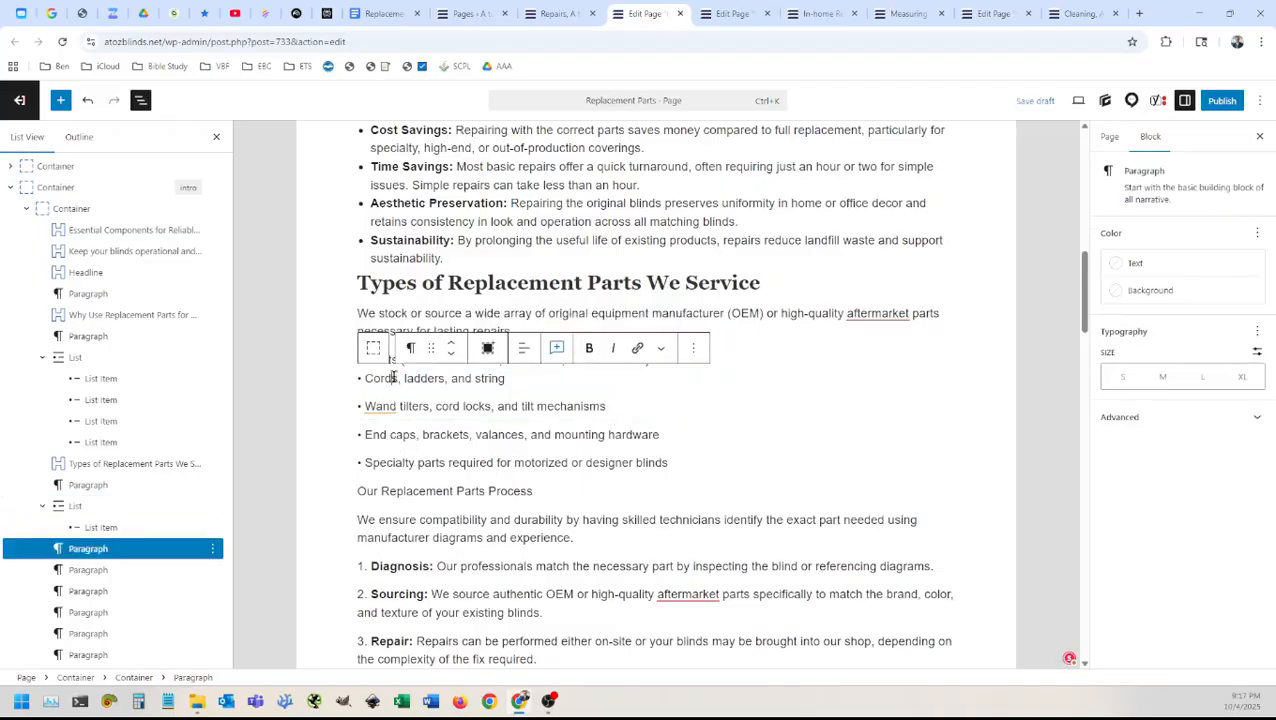
left_click(411, 348)
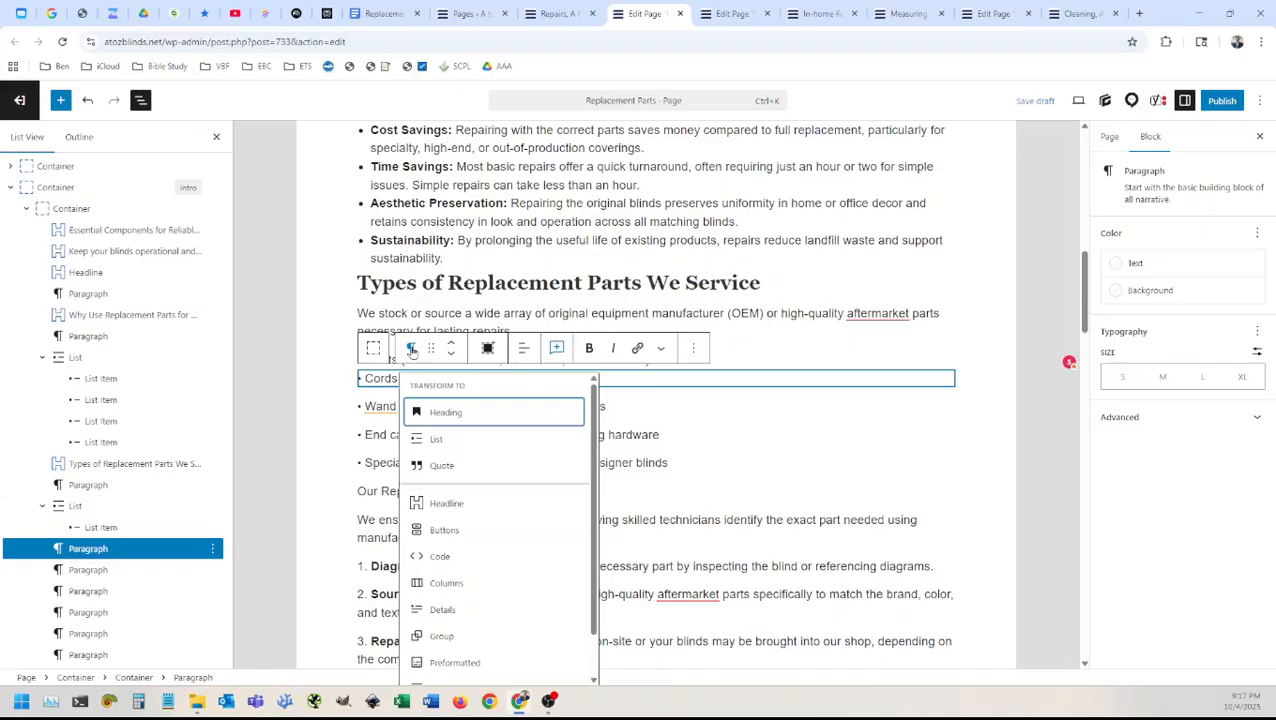
left_click(436, 439)
left_click(377, 378)
key("BackSpace")
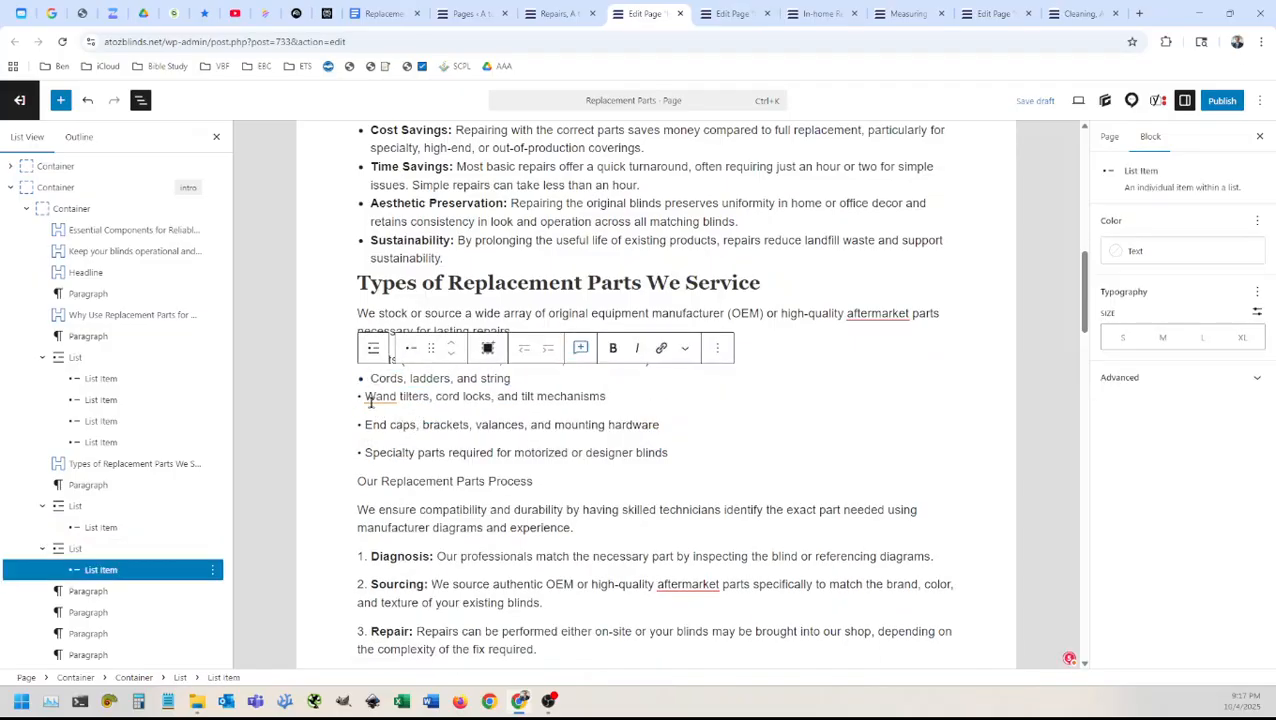
Step: Transform the "Wand tilters, cord locks, and tilt mechanisms" paragraph into a List block without the pasted bullet character
left_click(409, 397)
left_click(410, 365)
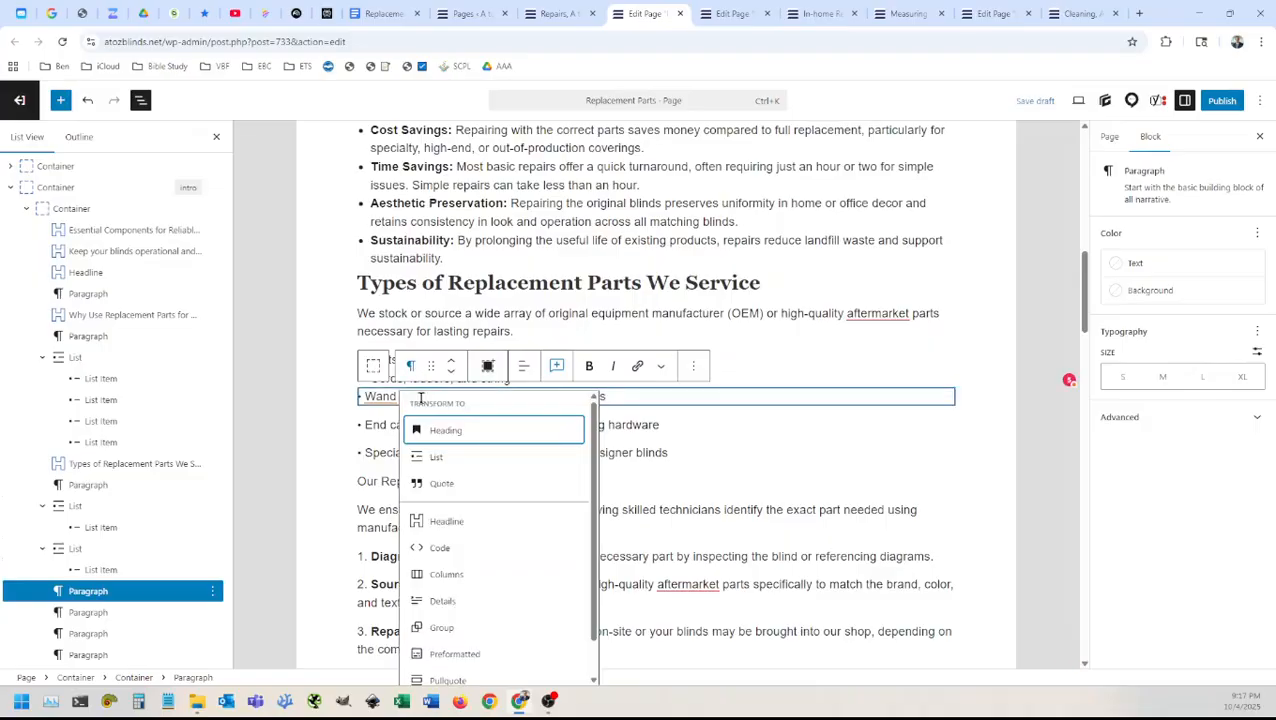
left_click(439, 458)
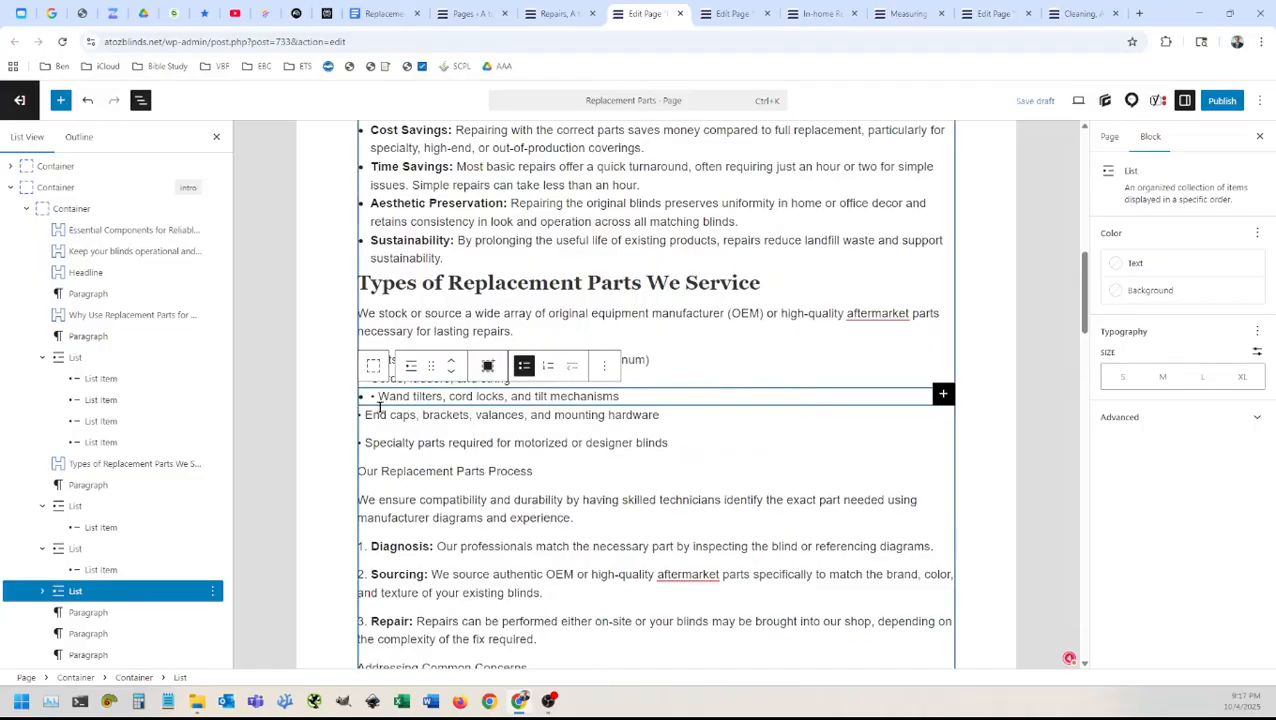
left_click(381, 397)
key("BackSpace")
key("BackSpace")
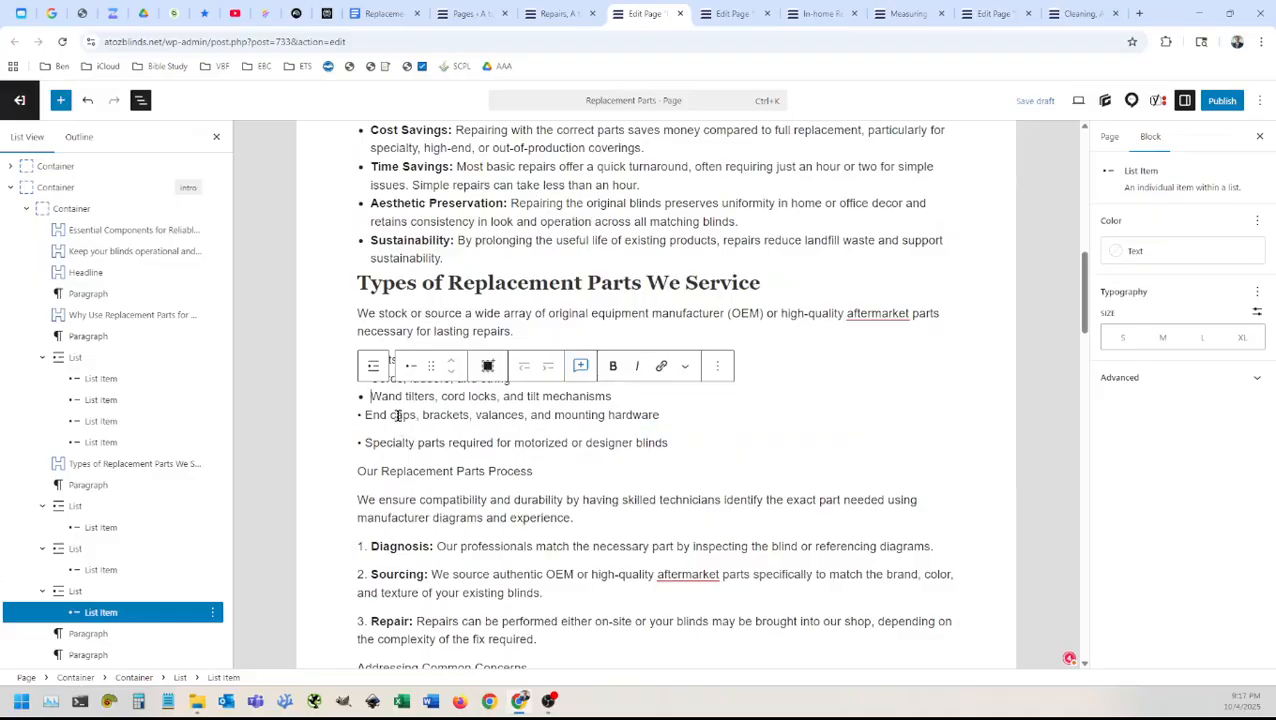
Step: Transform the "End caps, brackets, valances, and mounting hardware" paragraph into a List block and delete its pasted bullet character
left_click(398, 415)
left_click(411, 385)
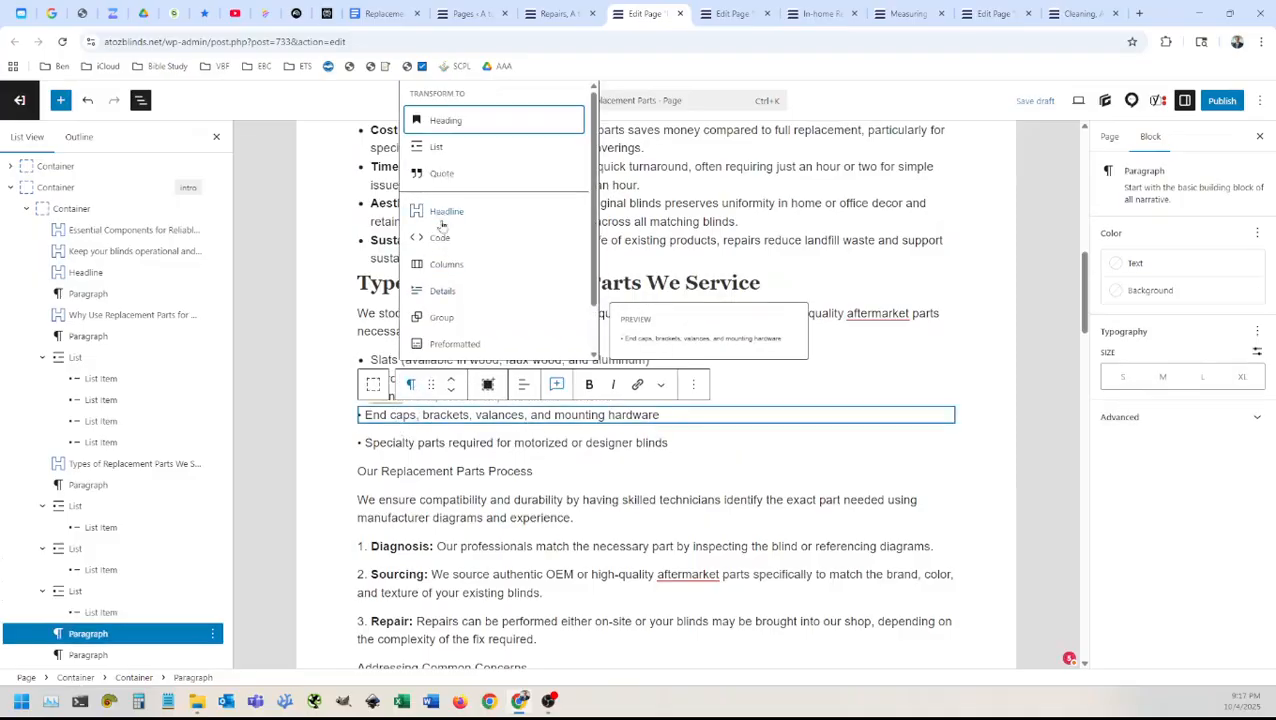
left_click(436, 146)
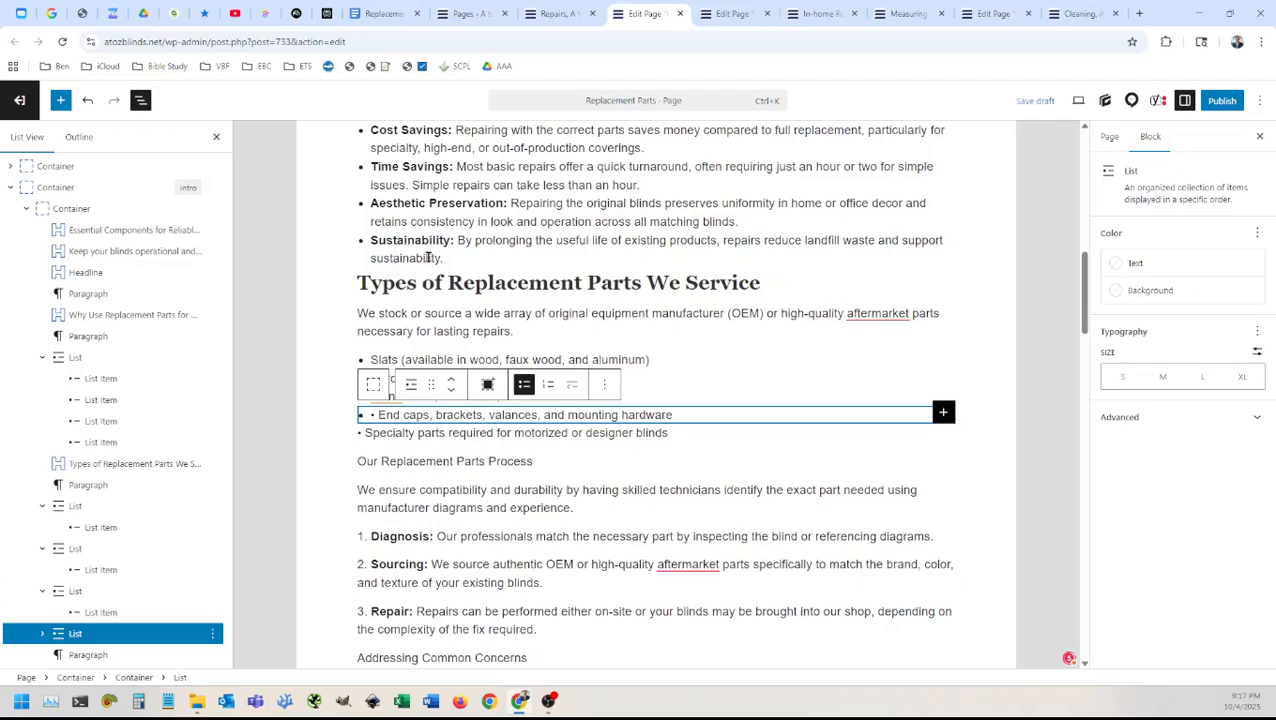
left_click(381, 416)
key("BackSpace")
key("BackSpace")
Step: Transform the "Specialty parts required for motorized or designer blinds" paragraph into a List block and delete its pasted bullet character
left_click(388, 435)
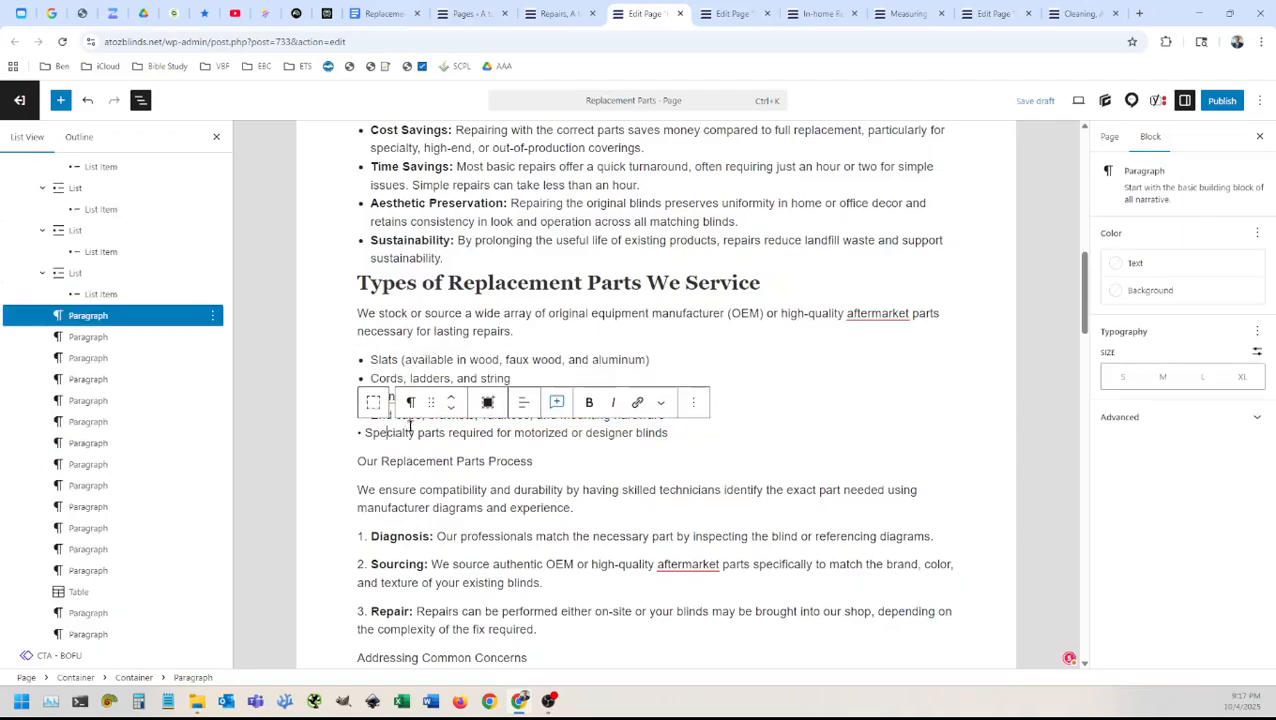
left_click(413, 405)
left_click(436, 147)
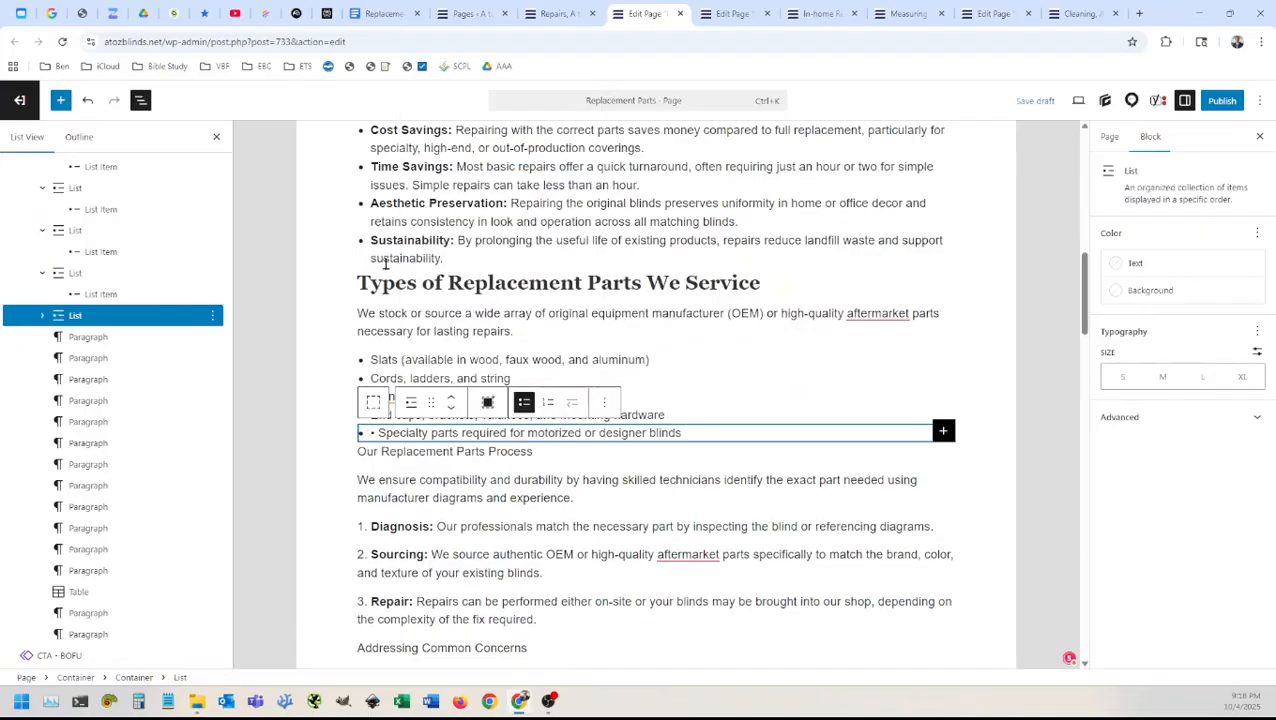
left_click(381, 433)
key("BackSpace")
key("BackSpace")
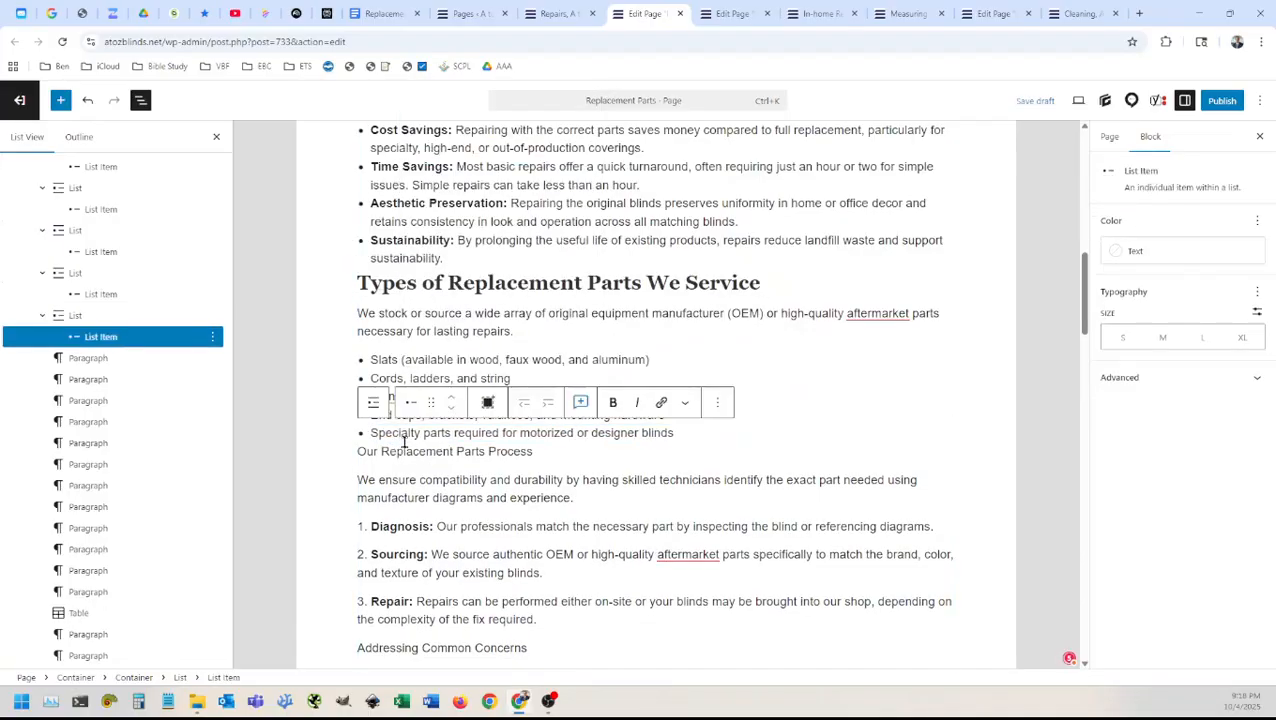
Step: Move the list items of the four separate lists under "Types of Replacement Parts We Service" into that section's first List block
left_click(423, 455)
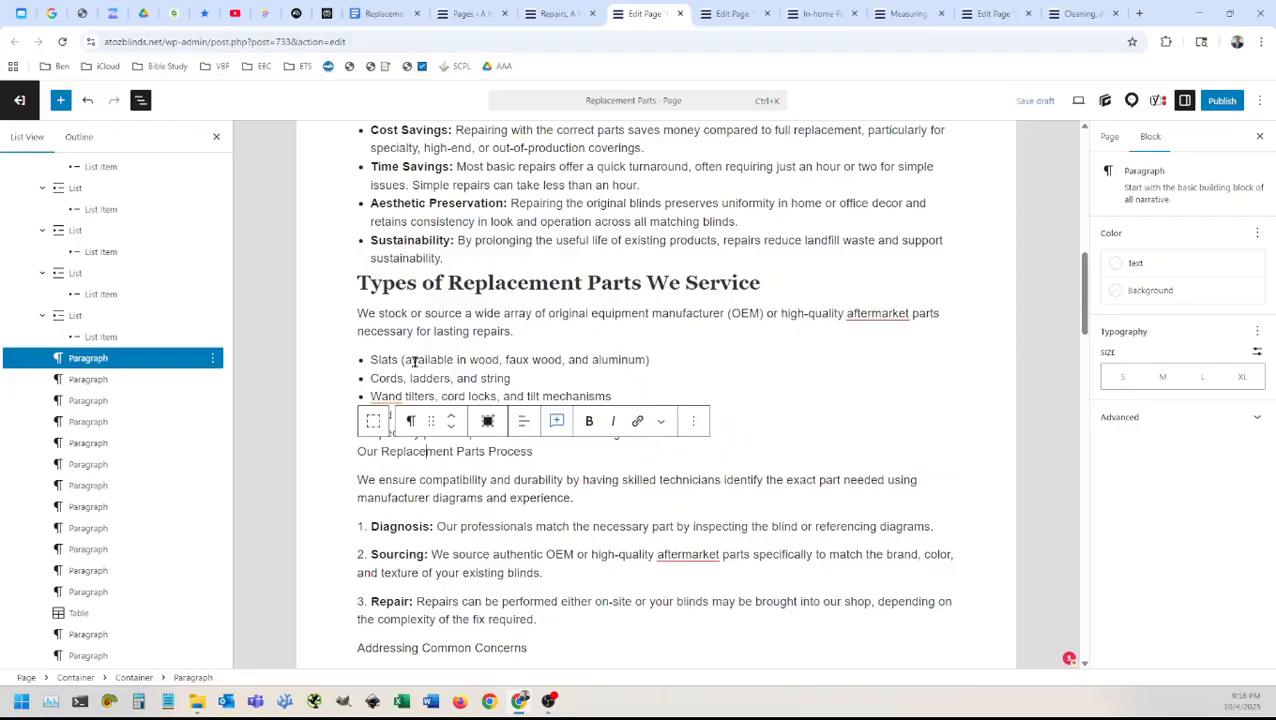
scroll(100, 380, "up", 3)
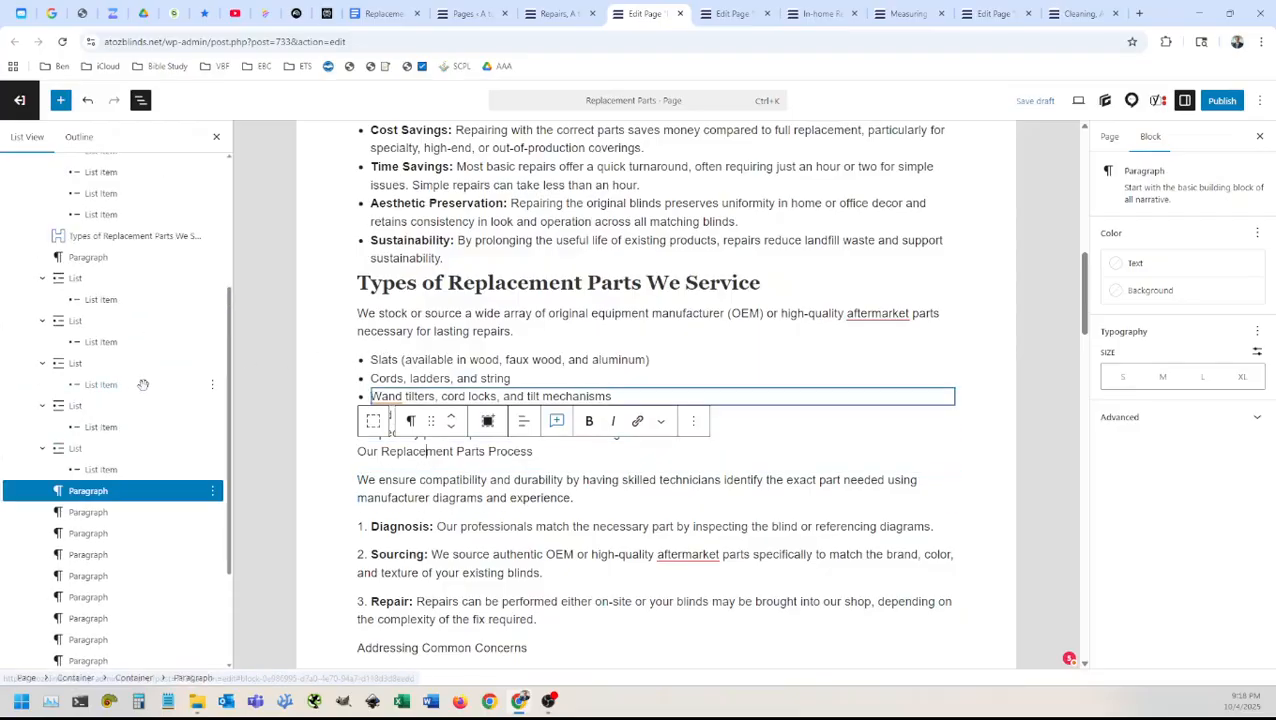
left_click_drag(94, 345, 105, 300)
left_click_drag(98, 396, 112, 365)
left_click_drag(91, 455, 112, 411)
mouse_move(100, 530)
left_mouse_down()
mouse_move(100, 458)
mouse_move(88, 518)
left_mouse_up()
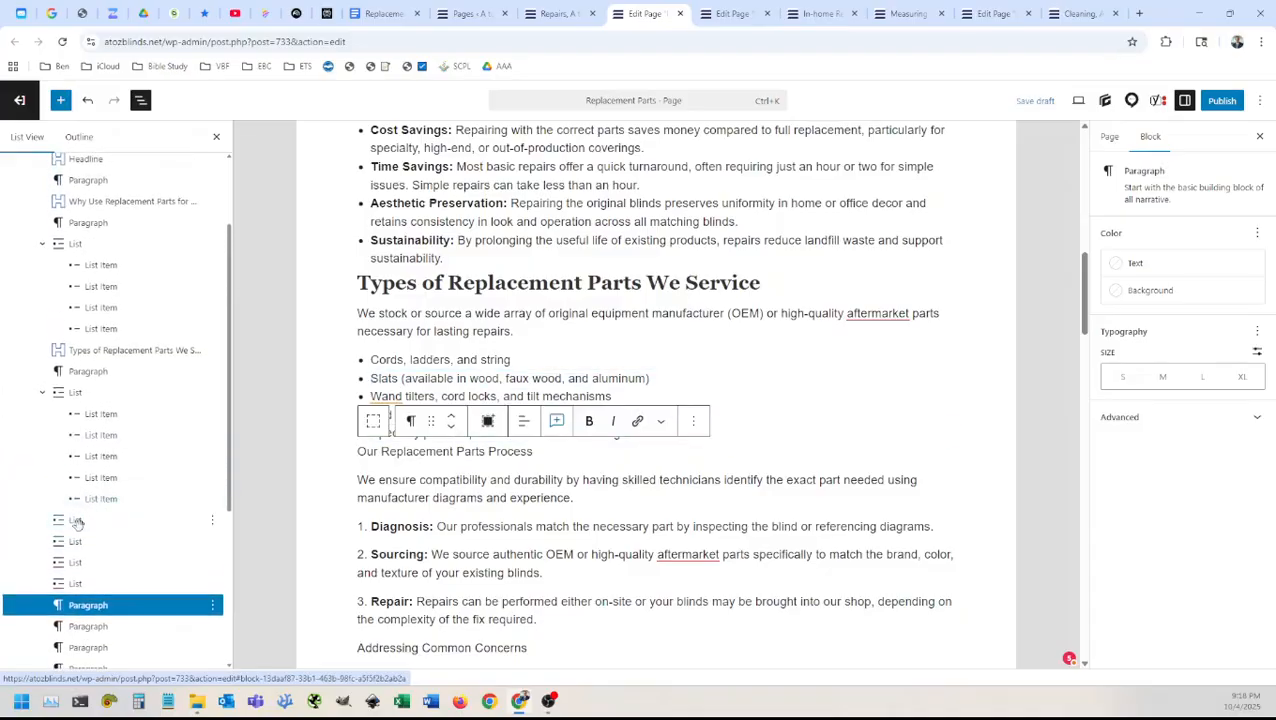
Step: Delete the four emptied List blocks below the combined parts list
left_click(82, 520)
left_click(91, 584, "shift")
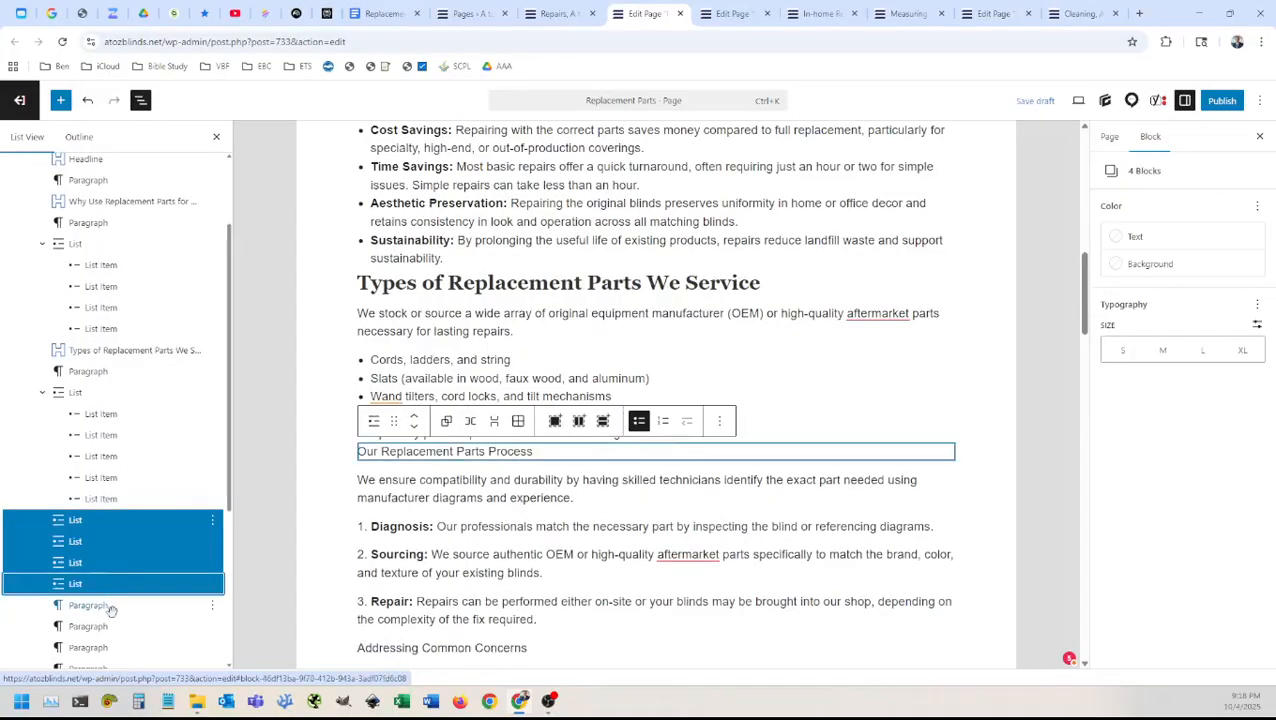
key("Delete")
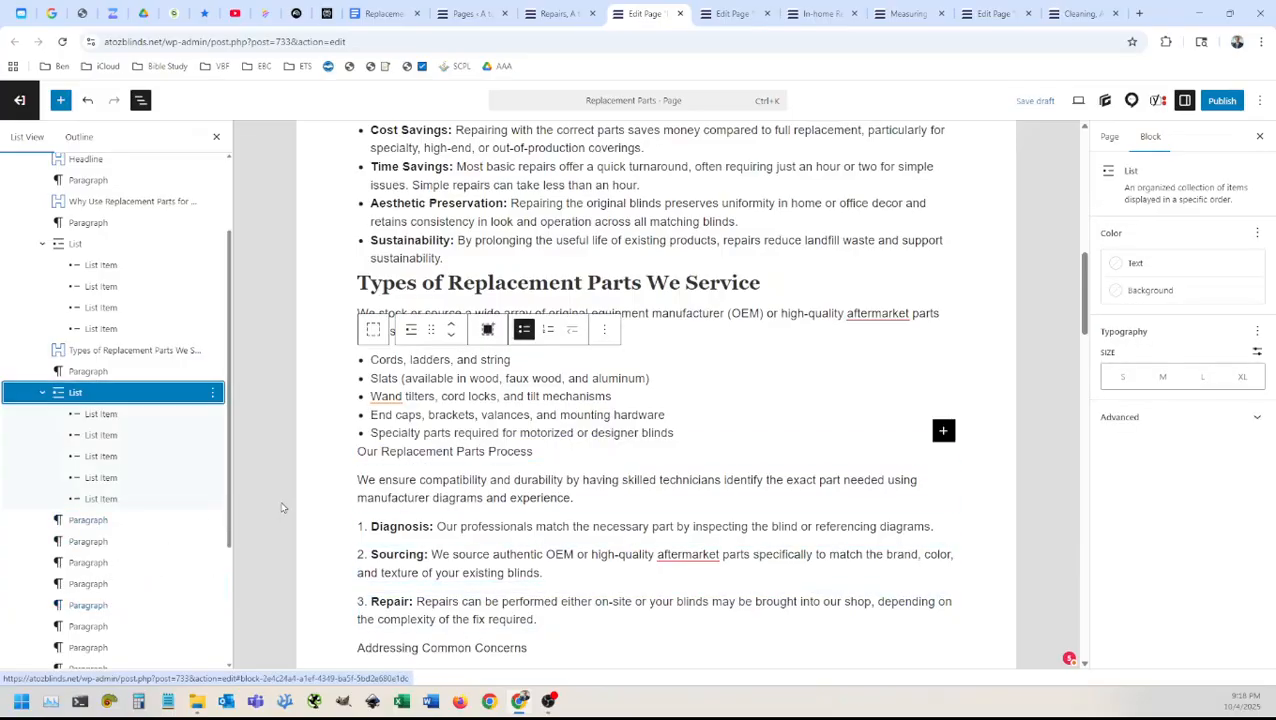
Step: Transform the "Our Replacement Parts Process" paragraph into a Headline block and set it to H2
scroll(428, 538, "down", 2)
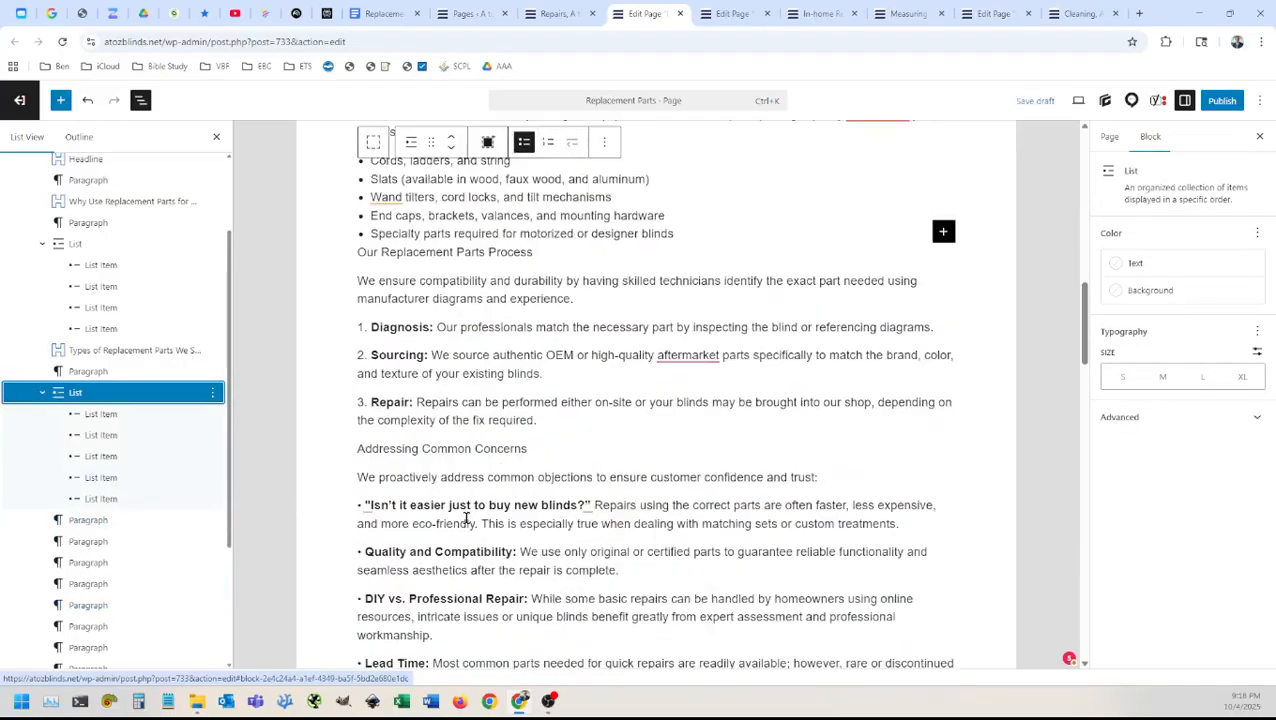
left_click(533, 297)
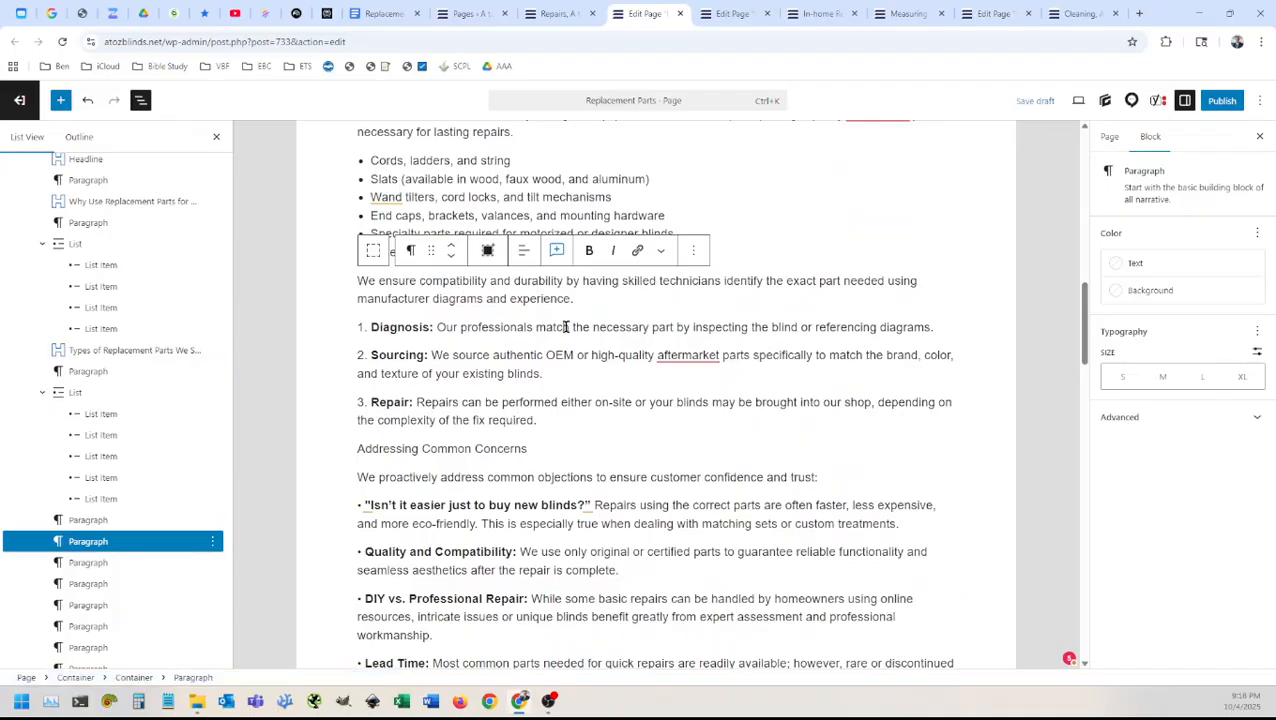
left_click(444, 255)
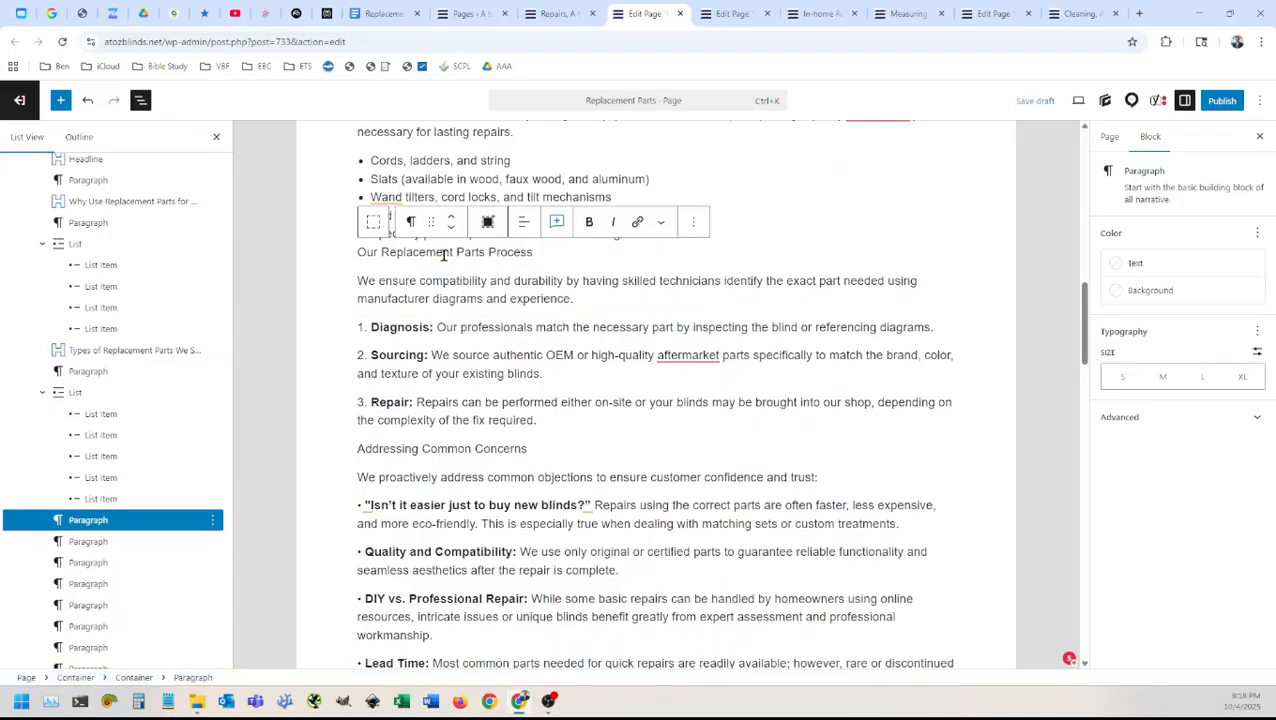
triple_click(444, 252)
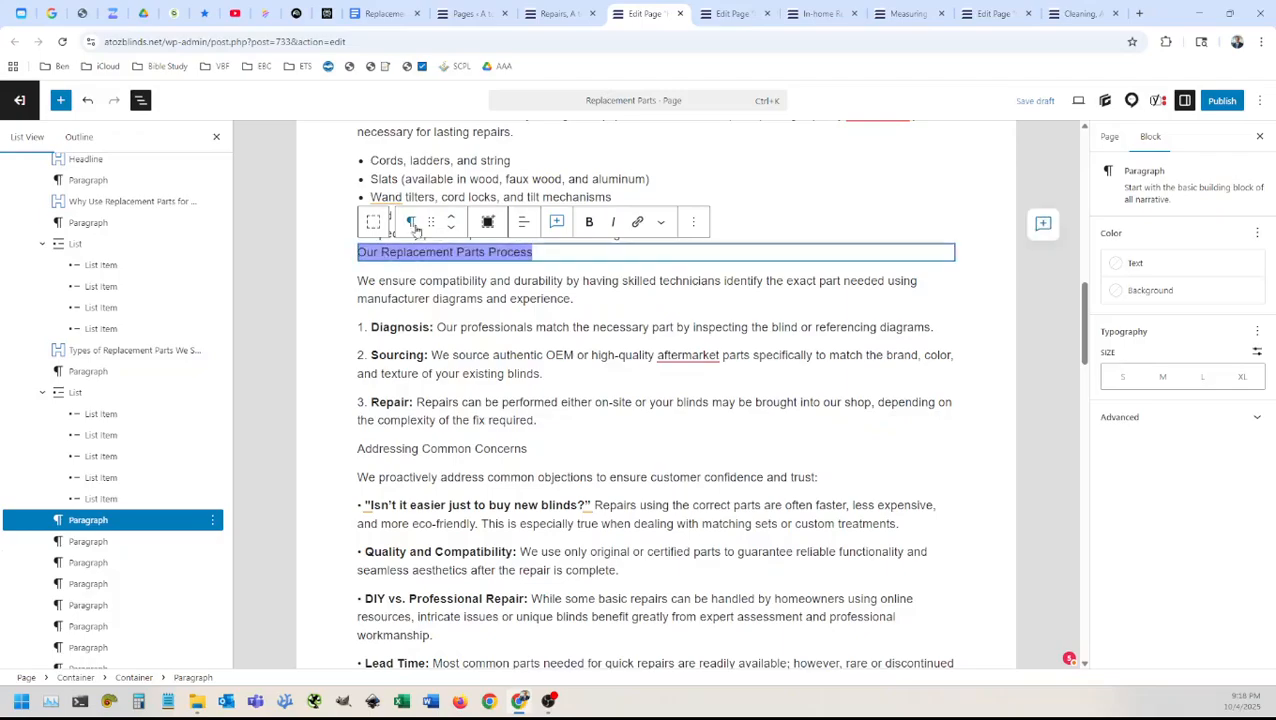
left_click(411, 223)
left_click(441, 377)
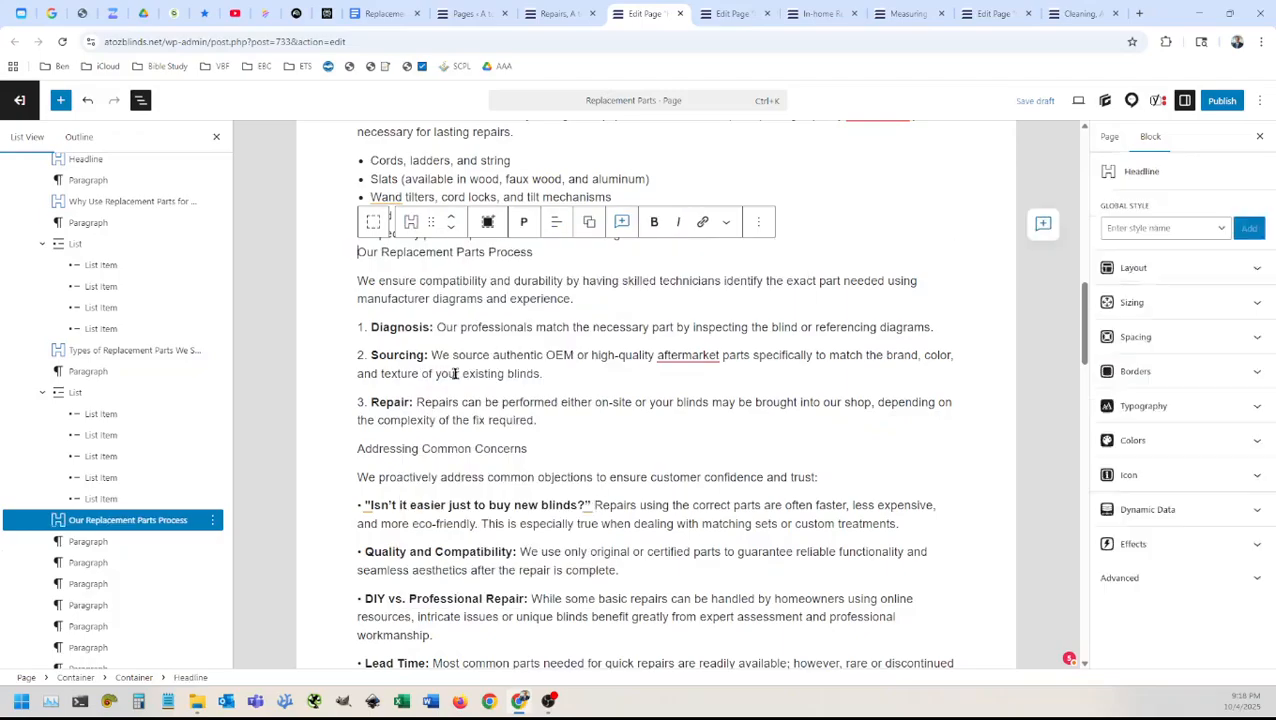
left_click(524, 228)
left_click(538, 287)
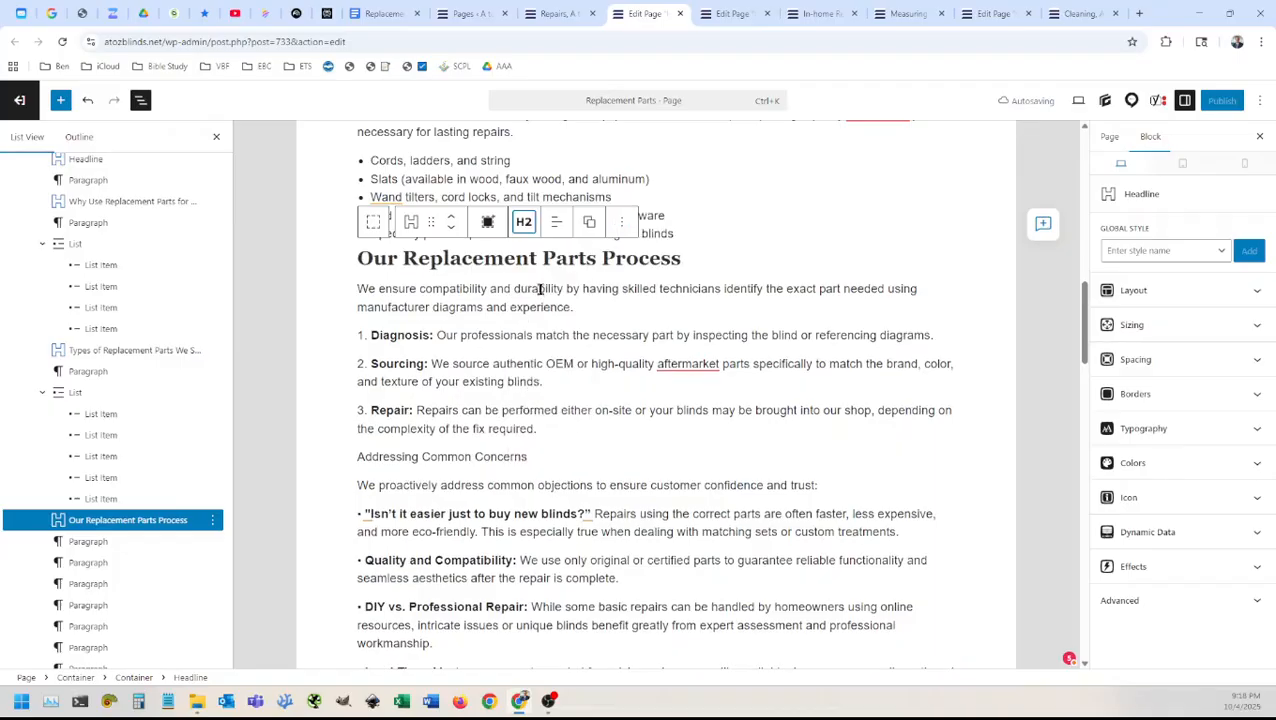
Step: Transform the "Diagnosis" paragraph into a numbered List block and delete its pasted "1." prefix
left_click(392, 336)
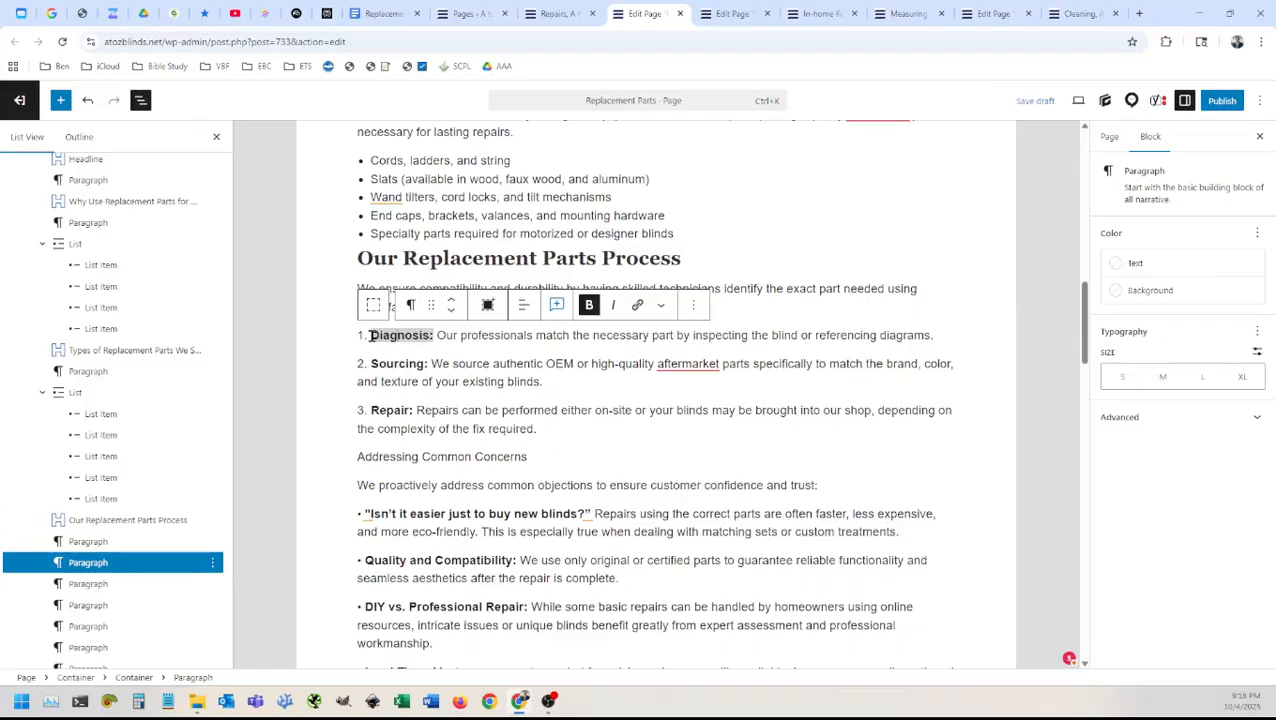
left_click(410, 305)
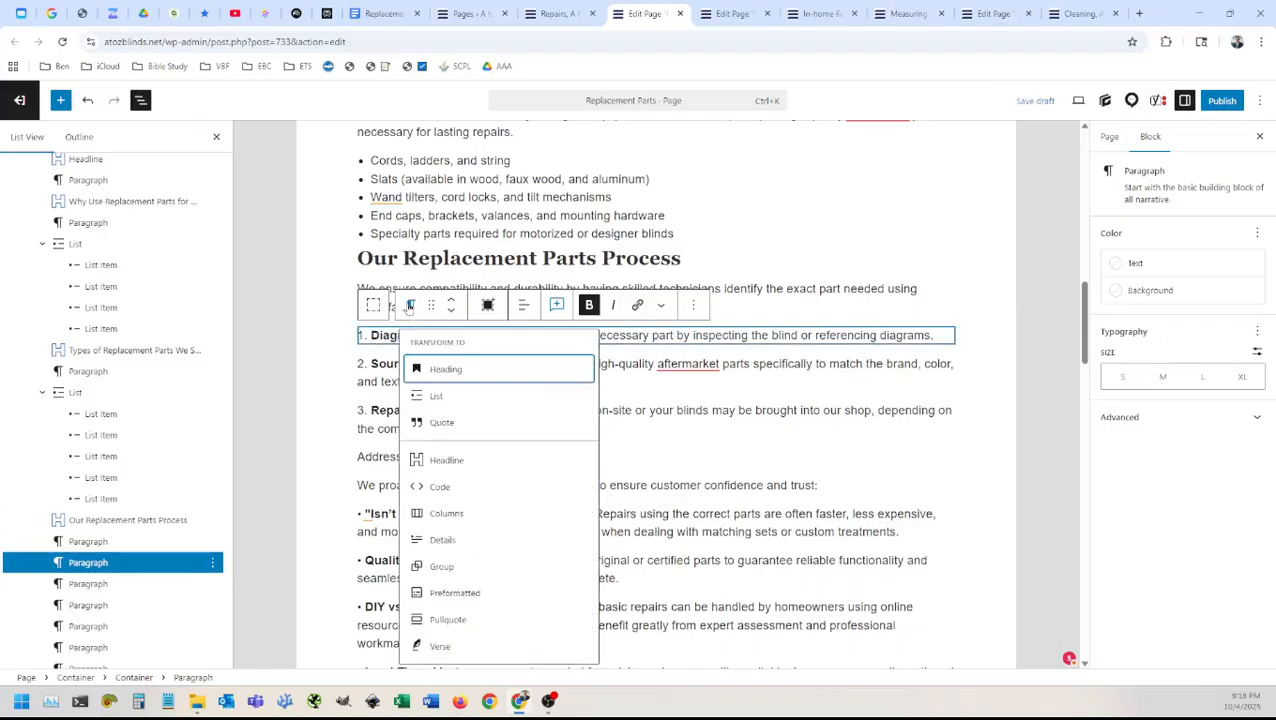
left_click(440, 392)
left_click(548, 305)
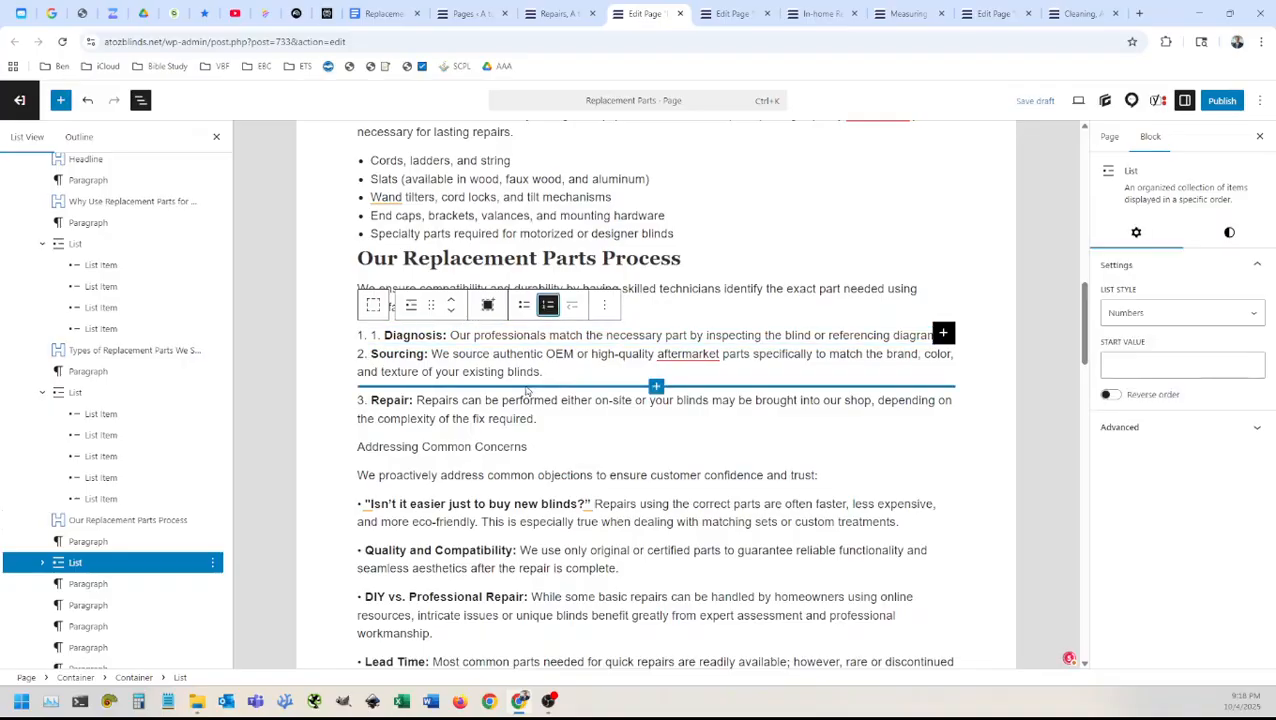
left_click(440, 376)
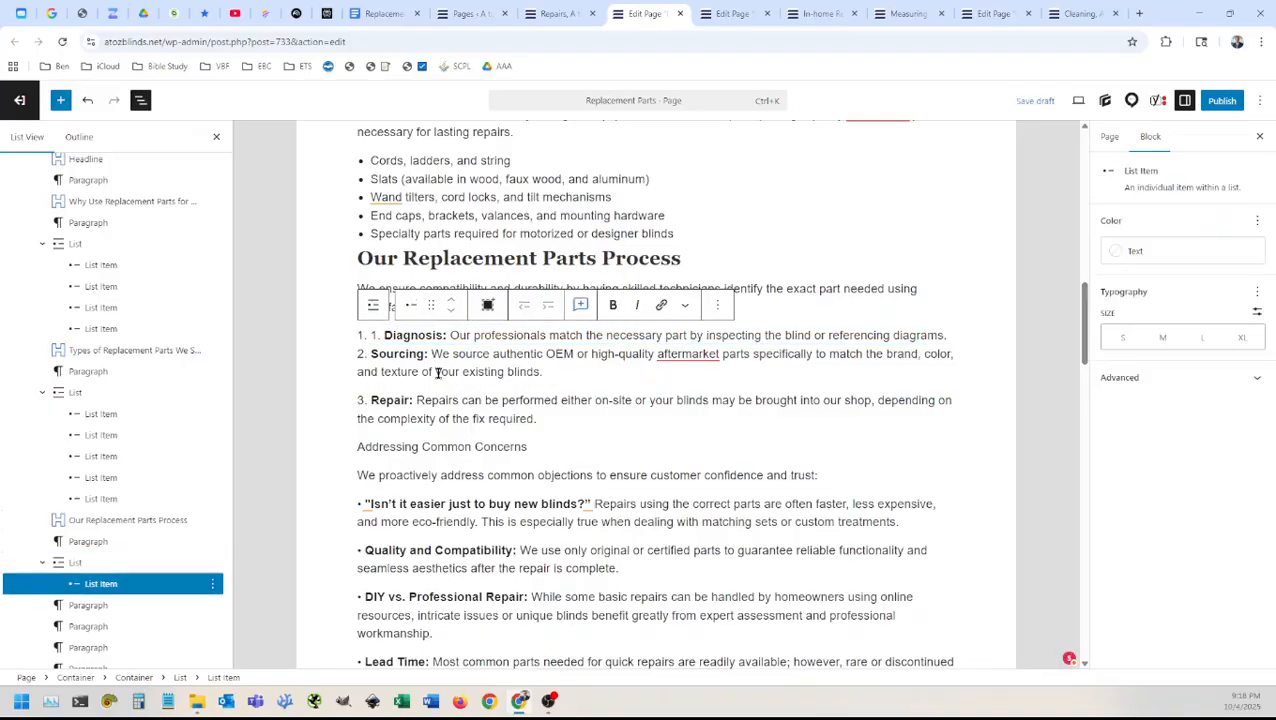
left_click(384, 336)
key("BackSpace")
key("BackSpace")
key("BackSpace")
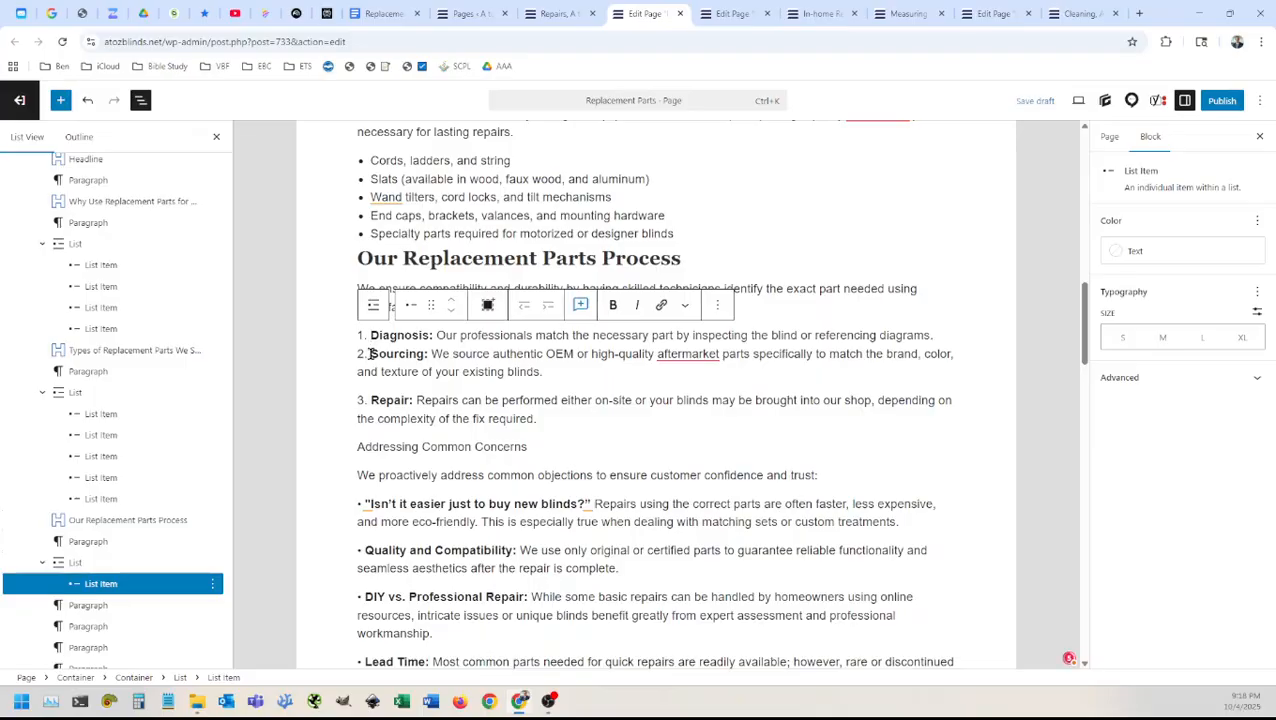
Step: Transform the "Sourcing" paragraph into a numbered List block and delete its pasted "2." prefix
double_click(397, 355)
left_click(407, 332)
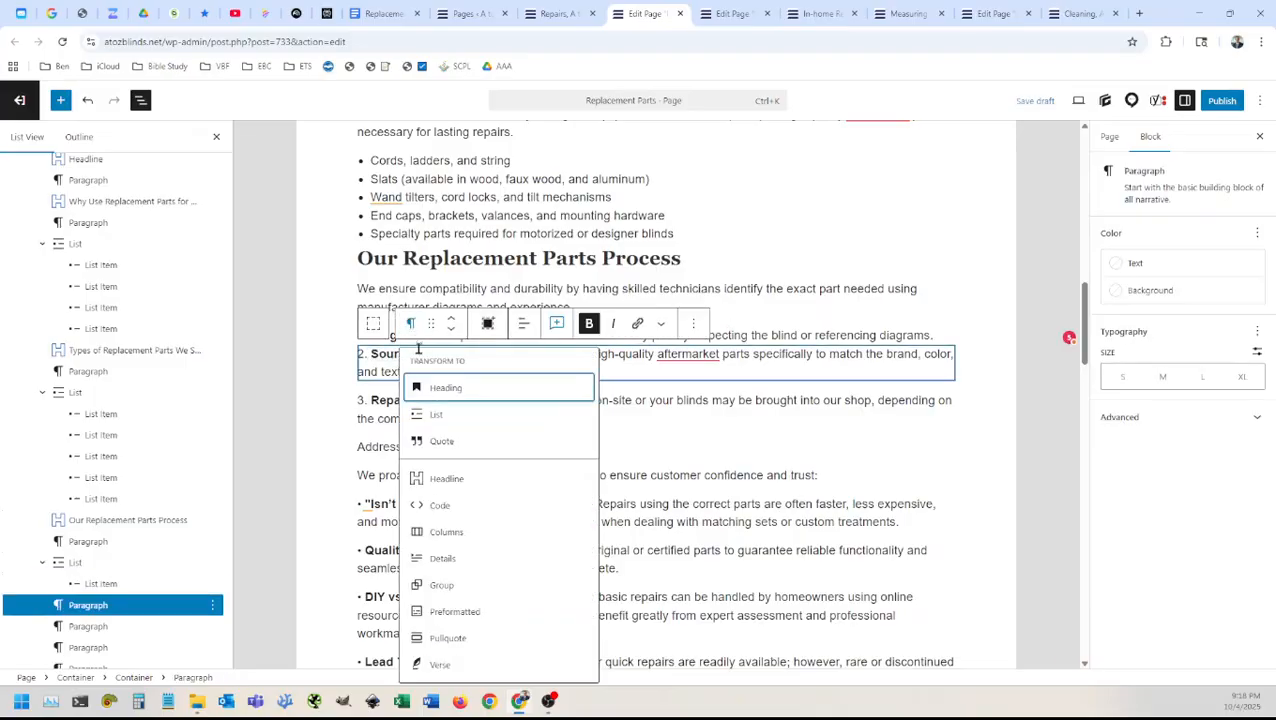
left_click(430, 414)
left_click(547, 324)
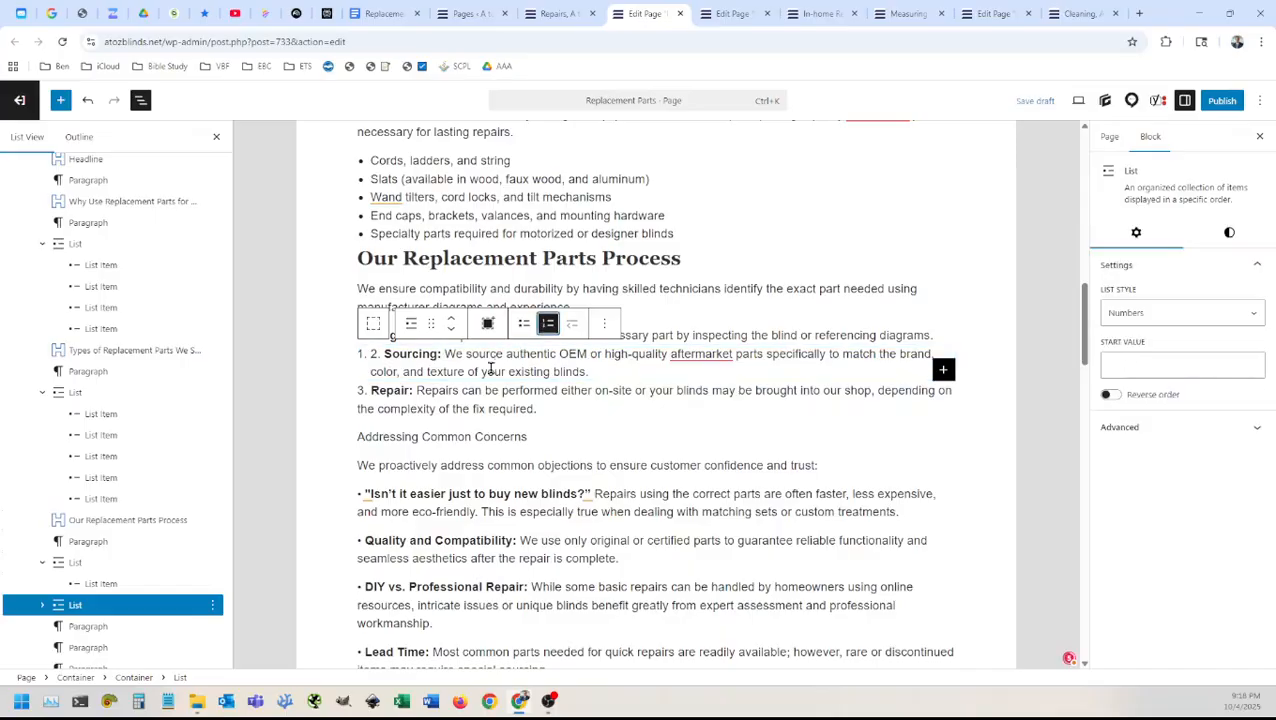
left_click(386, 352)
key("BackSpace")
key("BackSpace")
key("BackSpace")
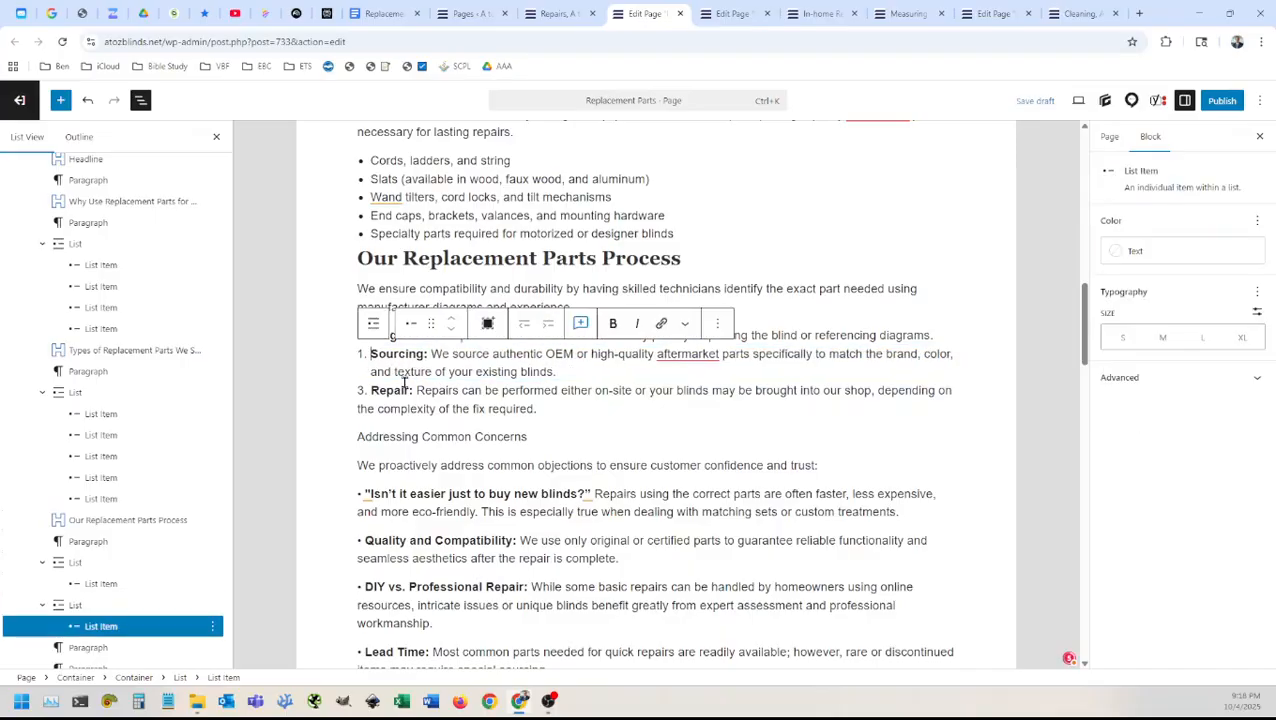
Step: Transform the "Repair" paragraph into a numbered List block and delete its pasted "3." prefix
left_click(396, 390)
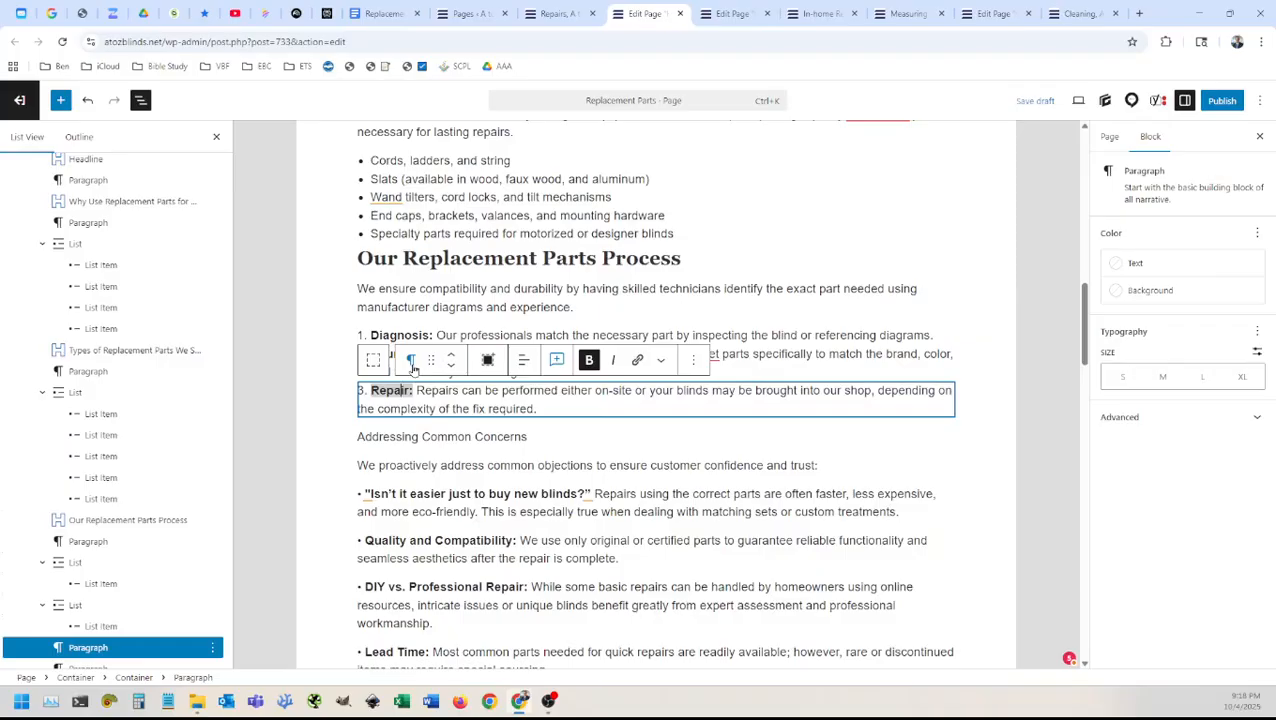
left_click(411, 360)
left_click(433, 450)
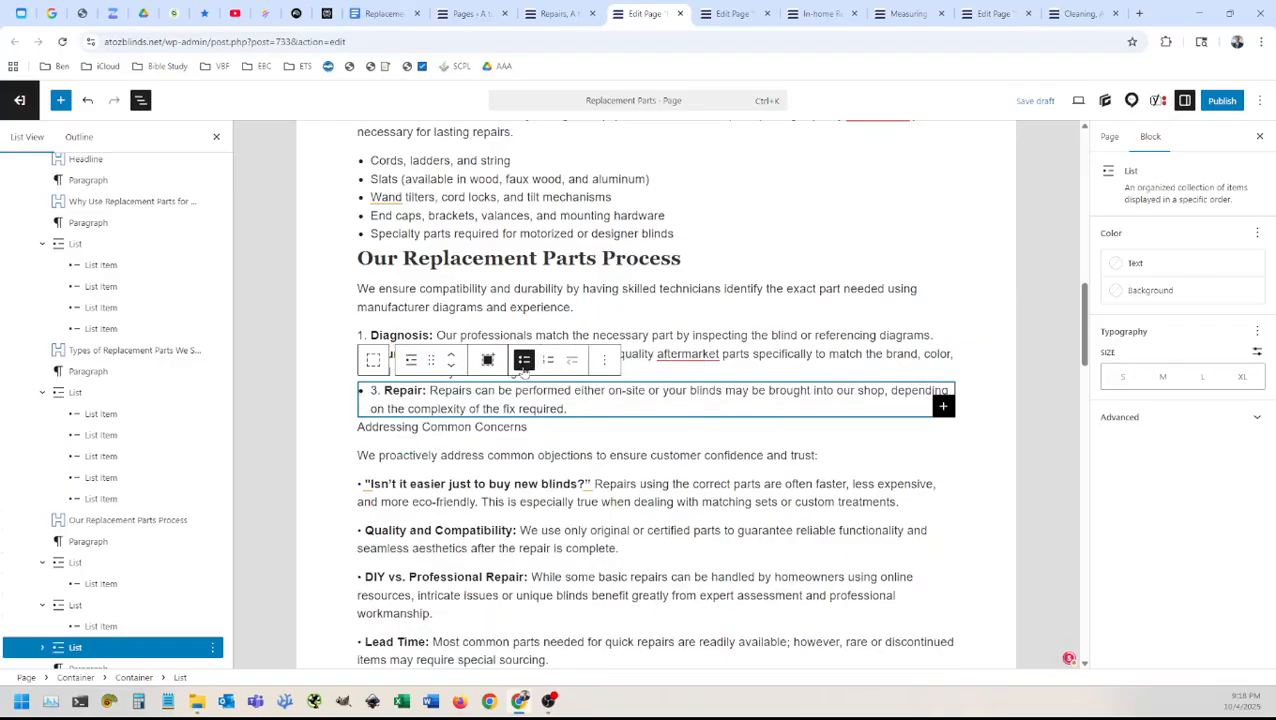
left_click(547, 360)
left_click(385, 390)
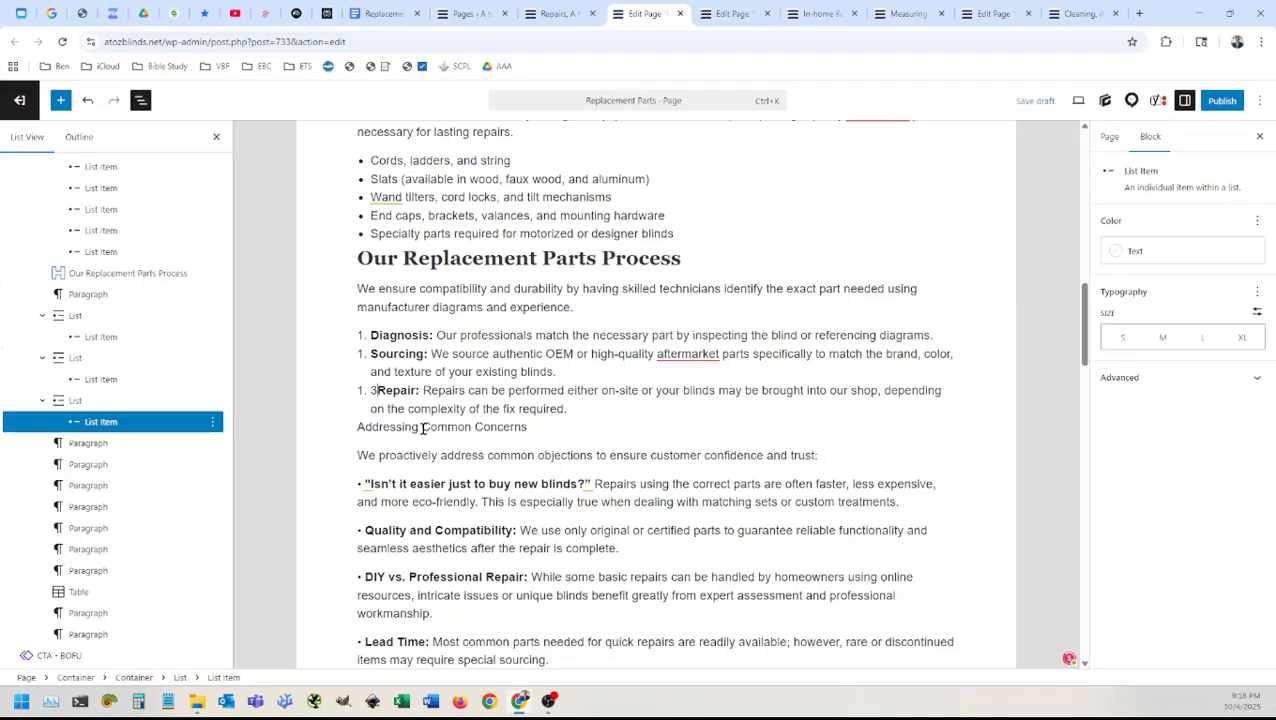
key("BackSpace")
key("BackSpace")
key("BackSpace")
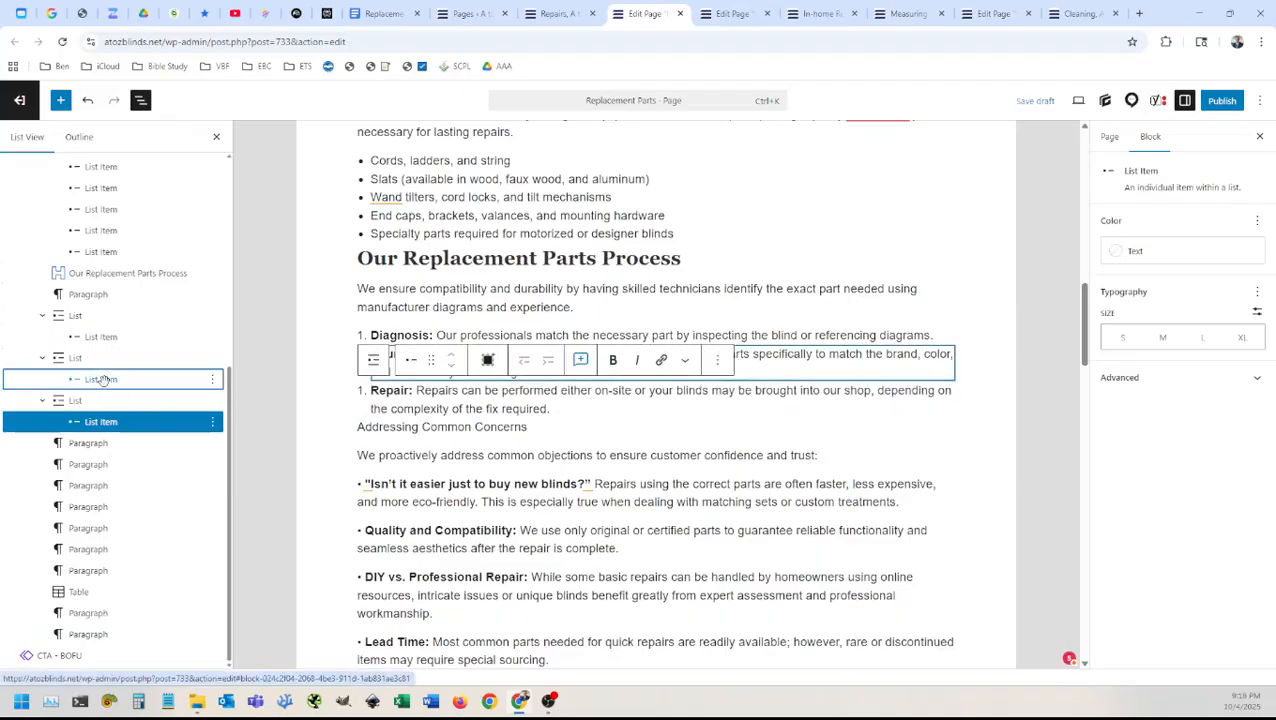
Step: Move the Sourcing and Repair items into the Diagnosis list and delete the two emptied List blocks
left_click_drag(100, 380, 90, 356)
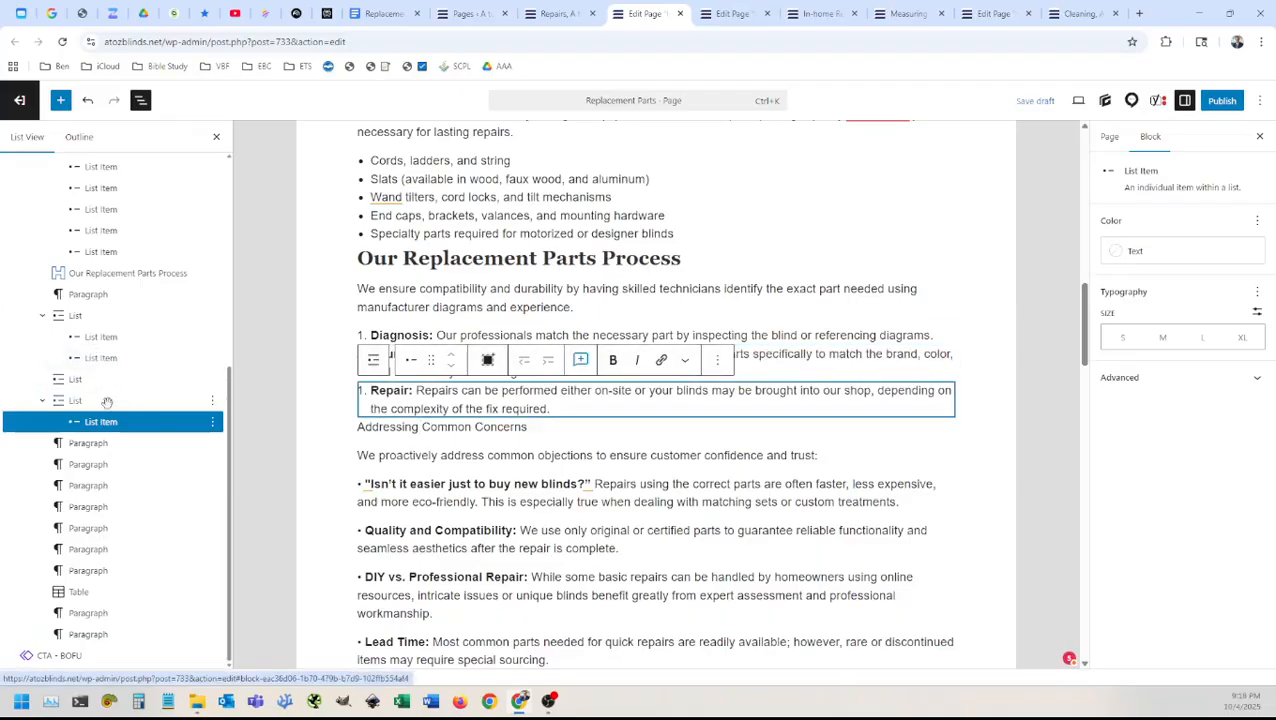
left_click_drag(100, 401, 99, 398)
left_click(78, 415)
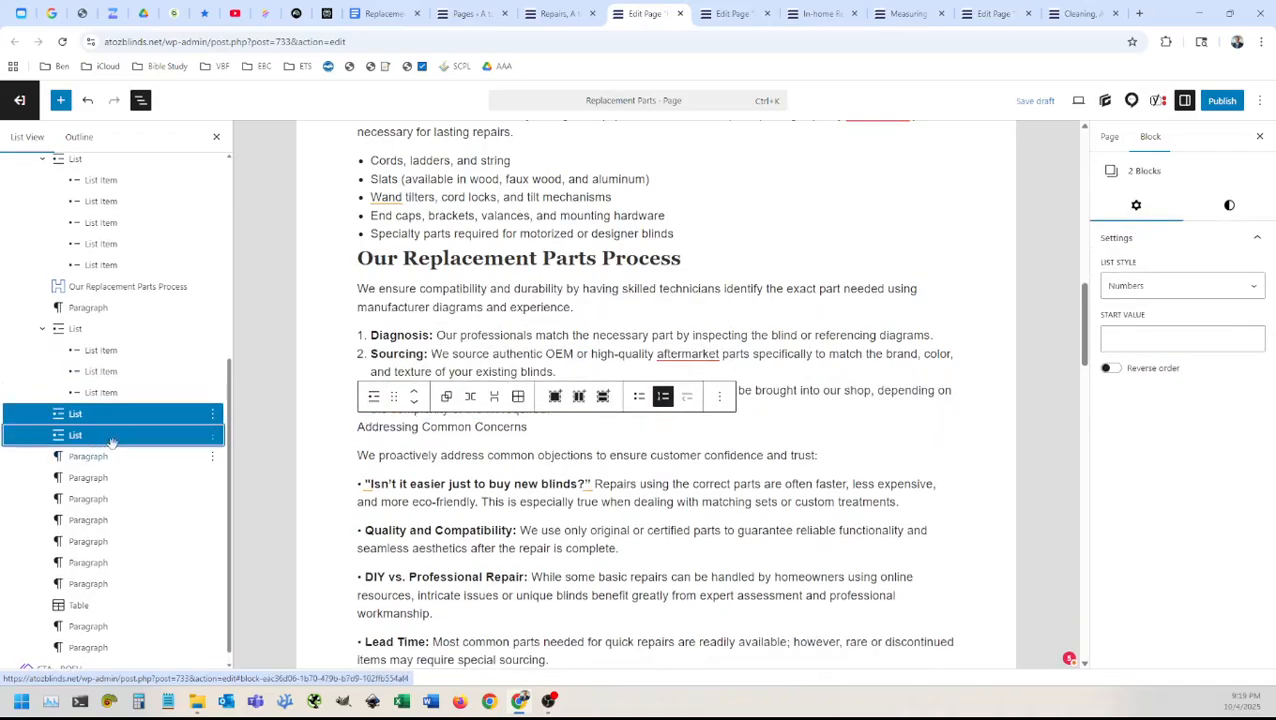
key("Delete")
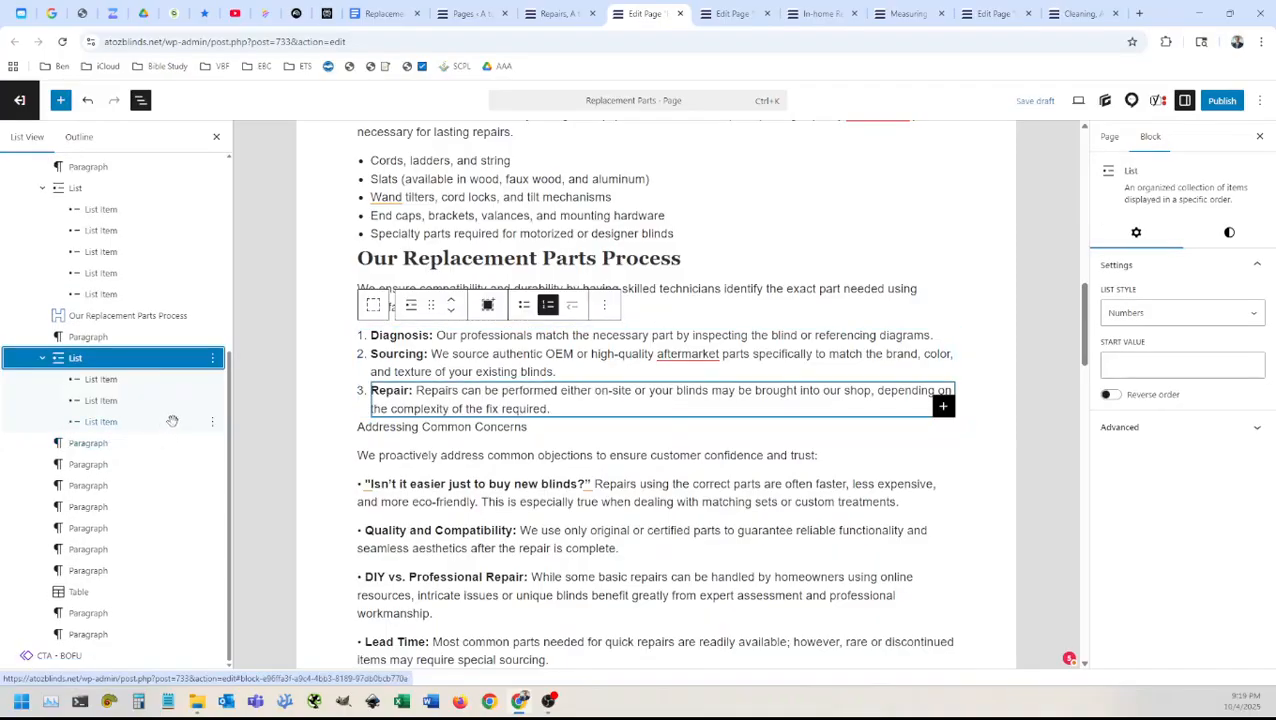
Step: Transform the "Addressing Common Concerns" paragraph into a Headline block and set it to H2
triple_click(450, 425)
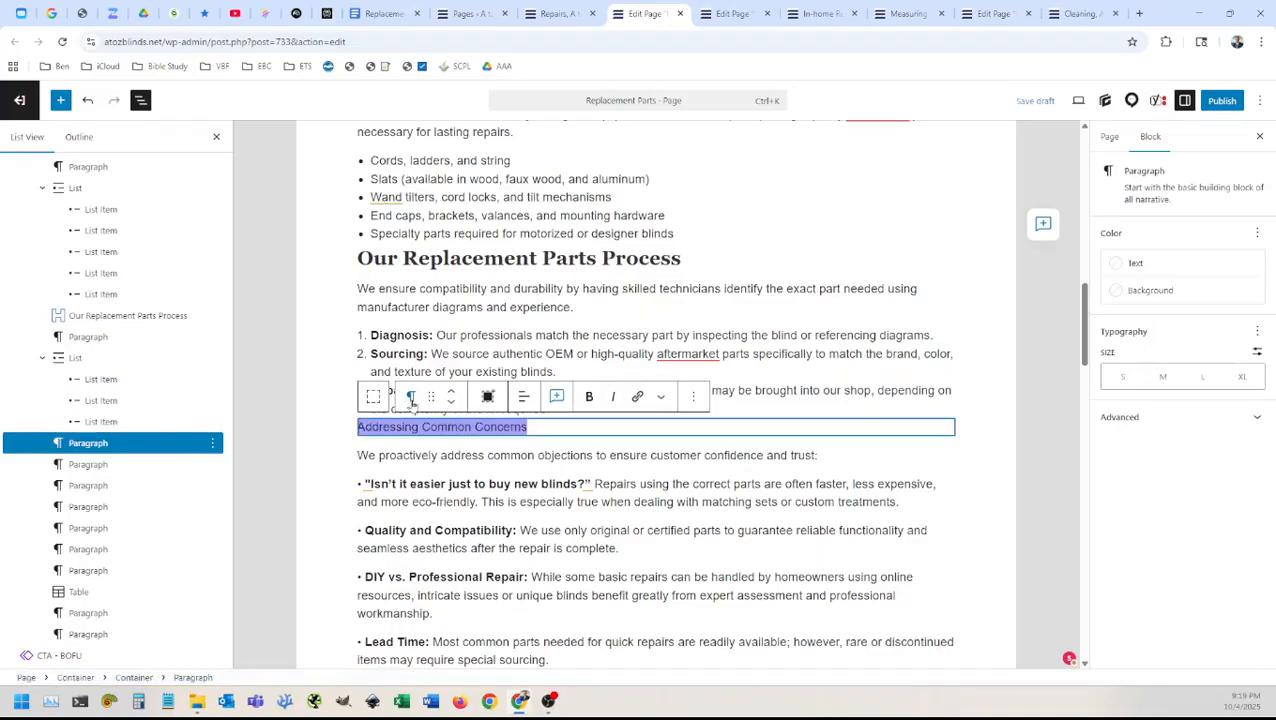
left_click(410, 396)
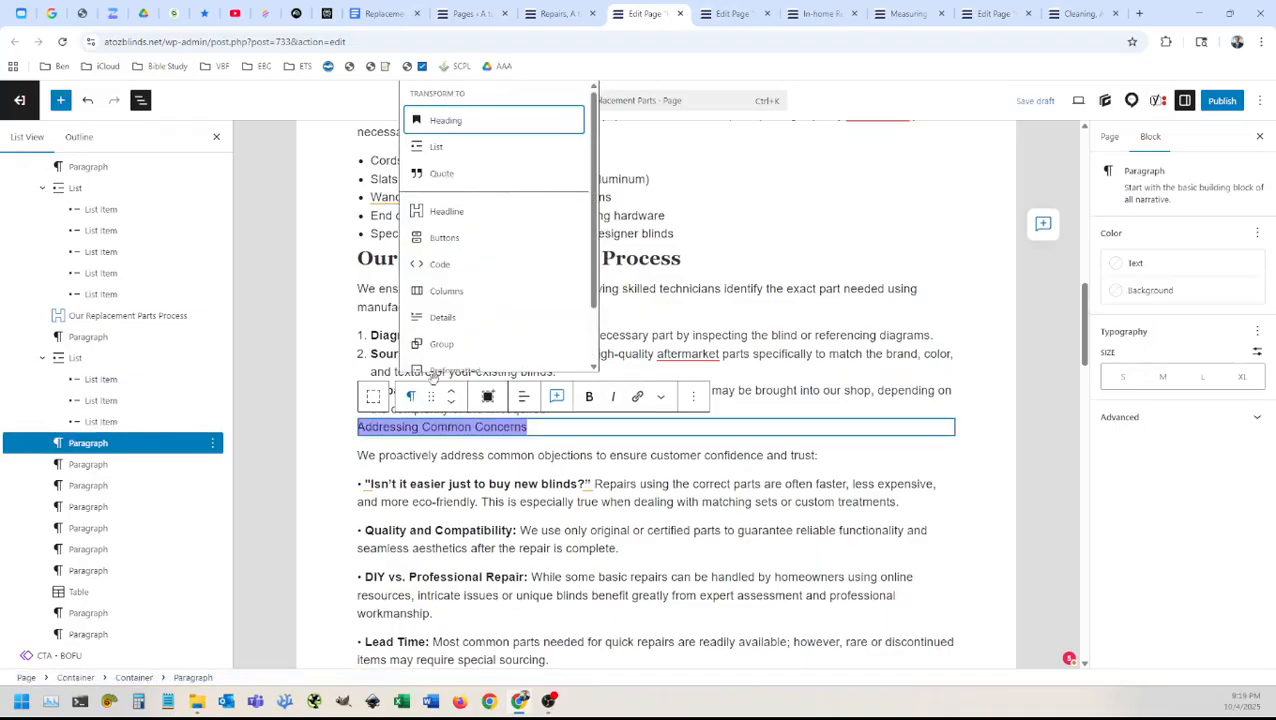
left_click(447, 212)
left_click(523, 397)
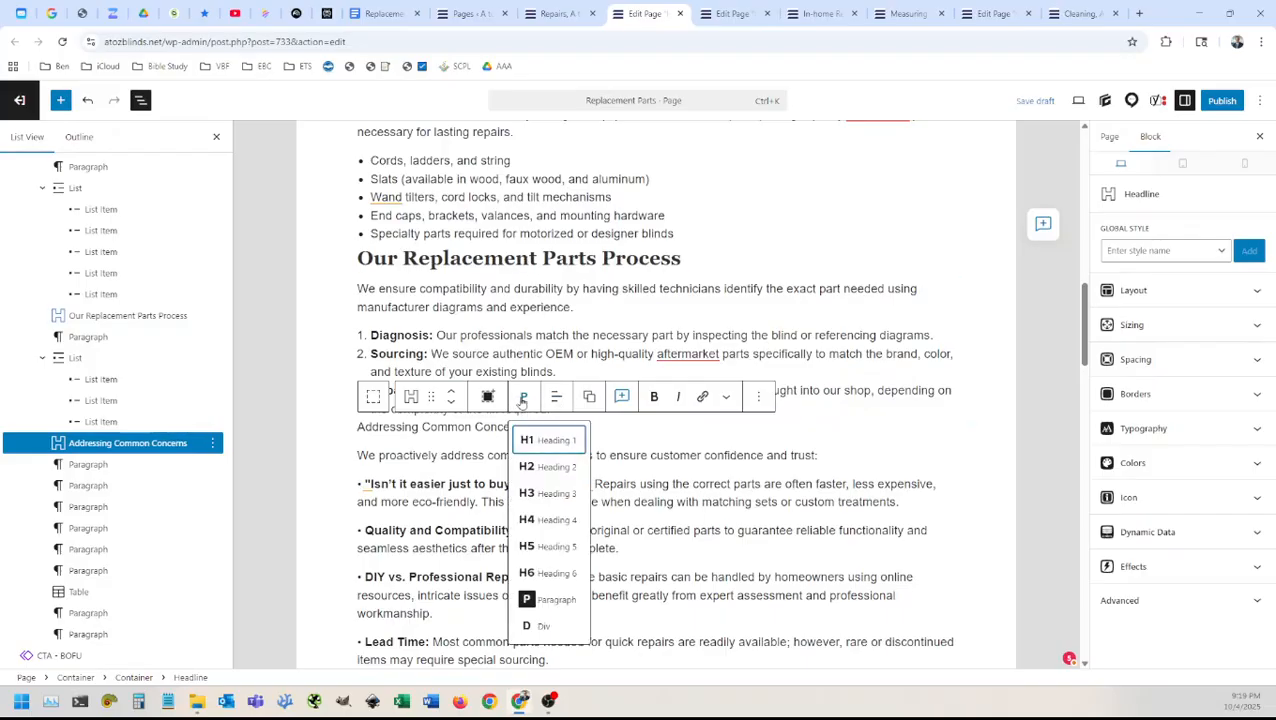
left_click(529, 464)
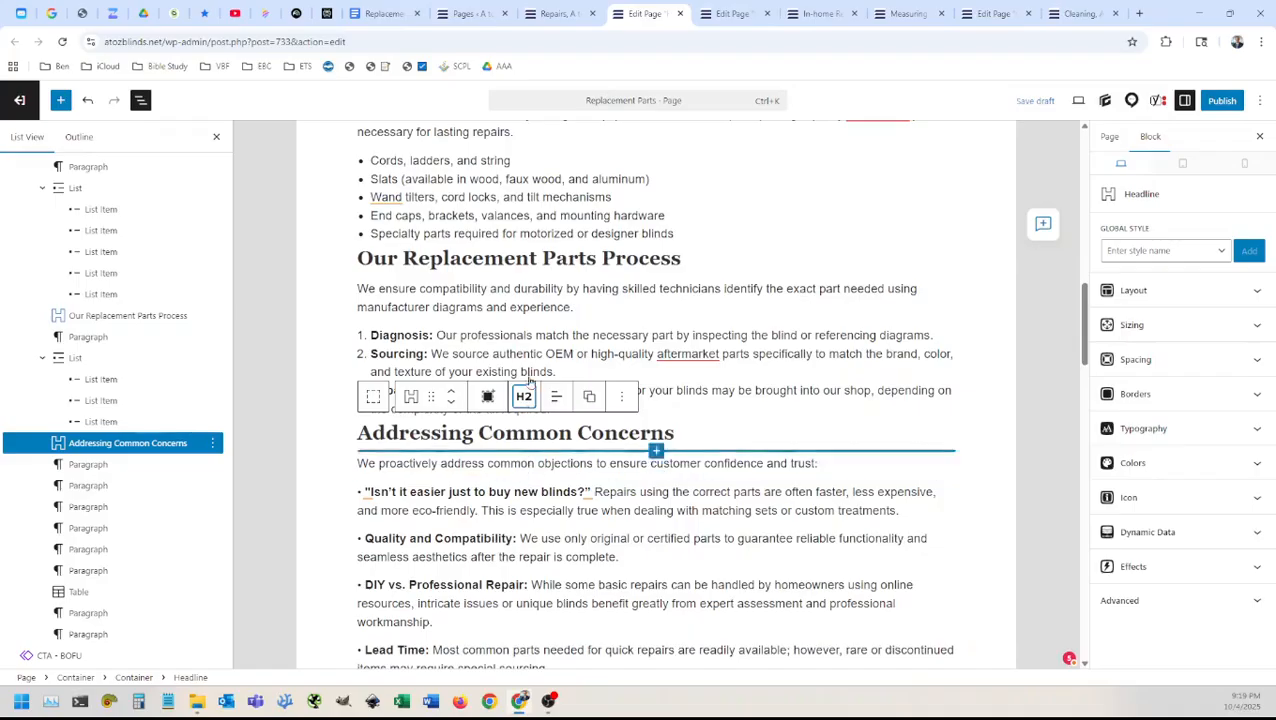
scroll(527, 284, "up", 4)
scroll(528, 283, "up", 2)
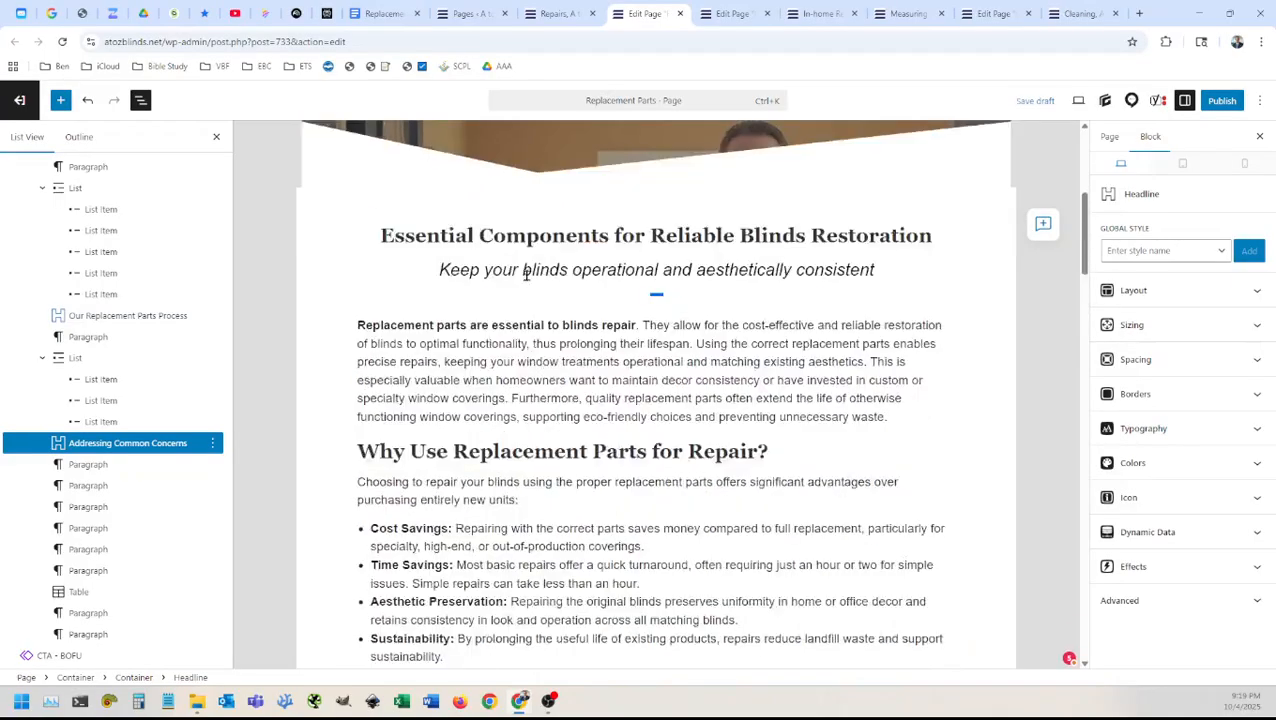
scroll(530, 290, "down", 2)
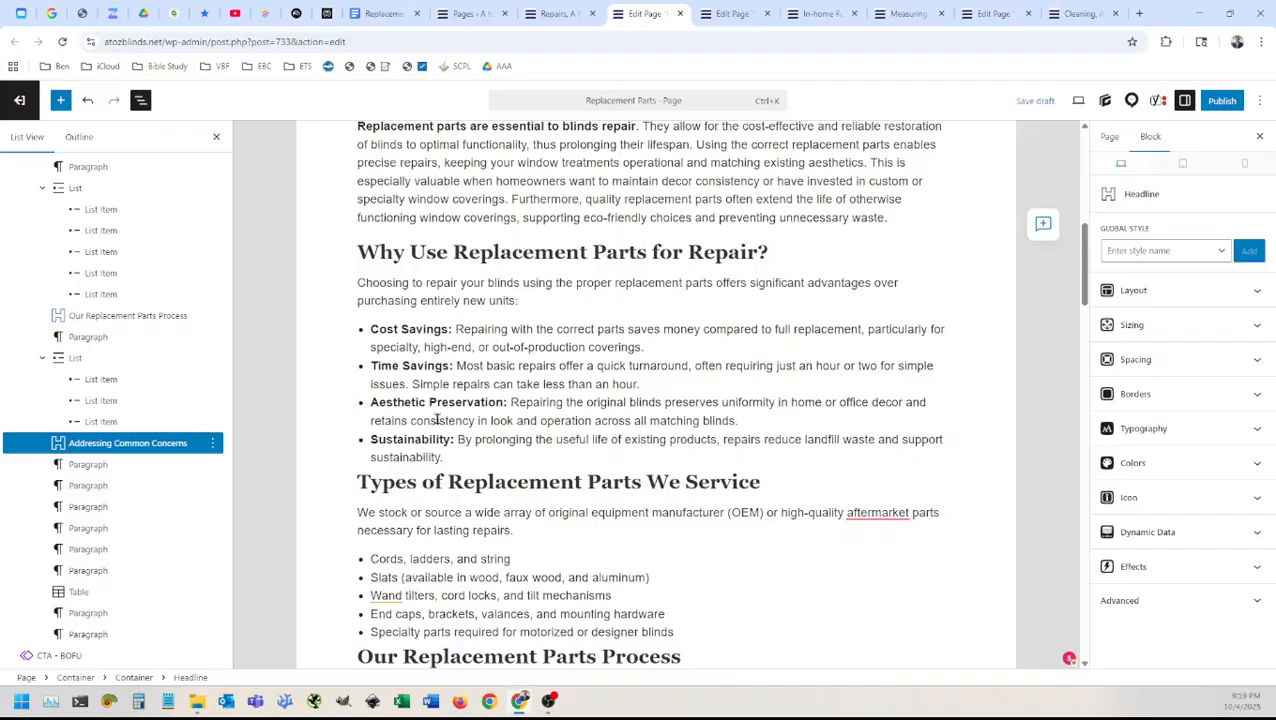
Step: Set the "Types of Replacement Parts We Service" headline's top margin to 30 px and copy its styles
left_click(507, 479)
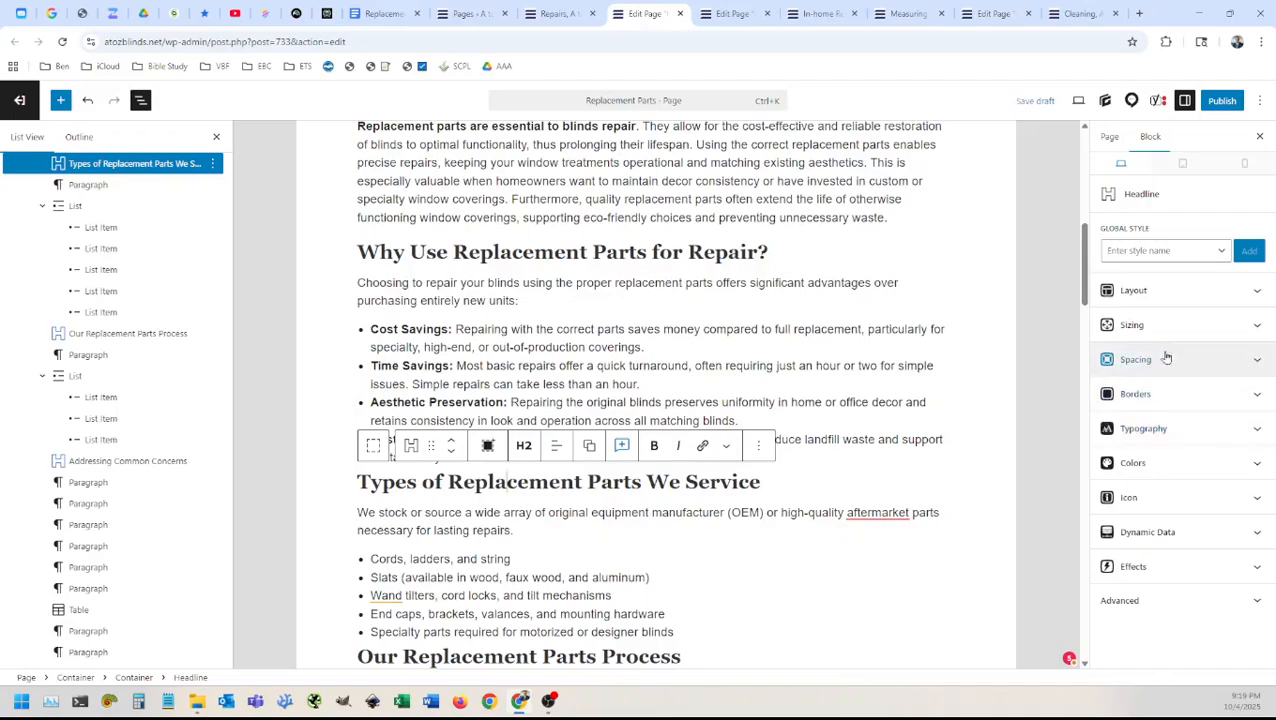
left_click(1245, 362)
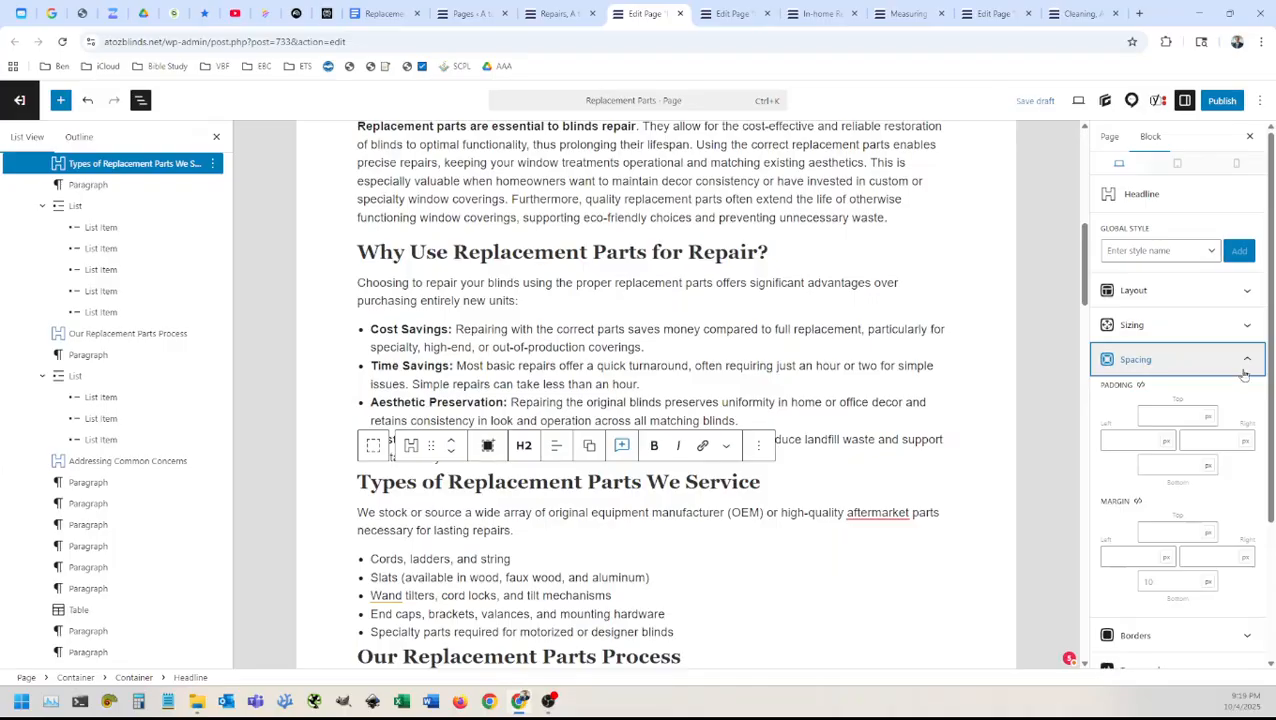
left_click(1178, 533)
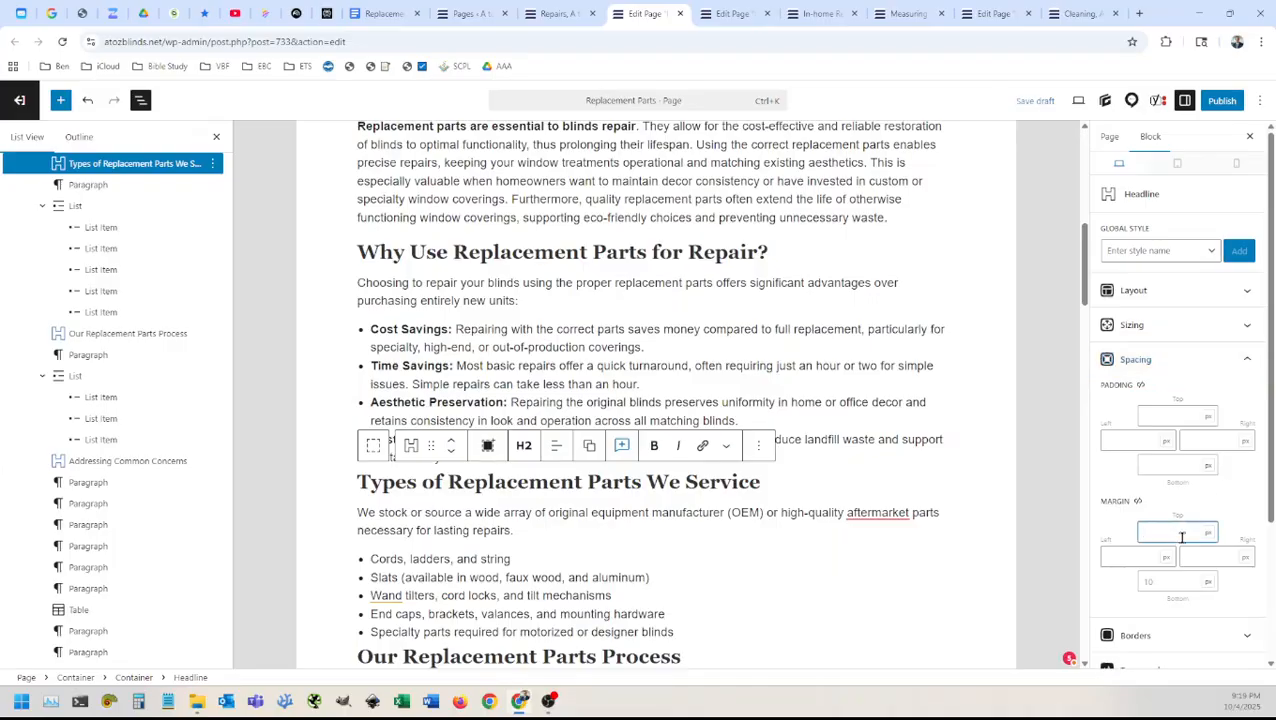
type("30")
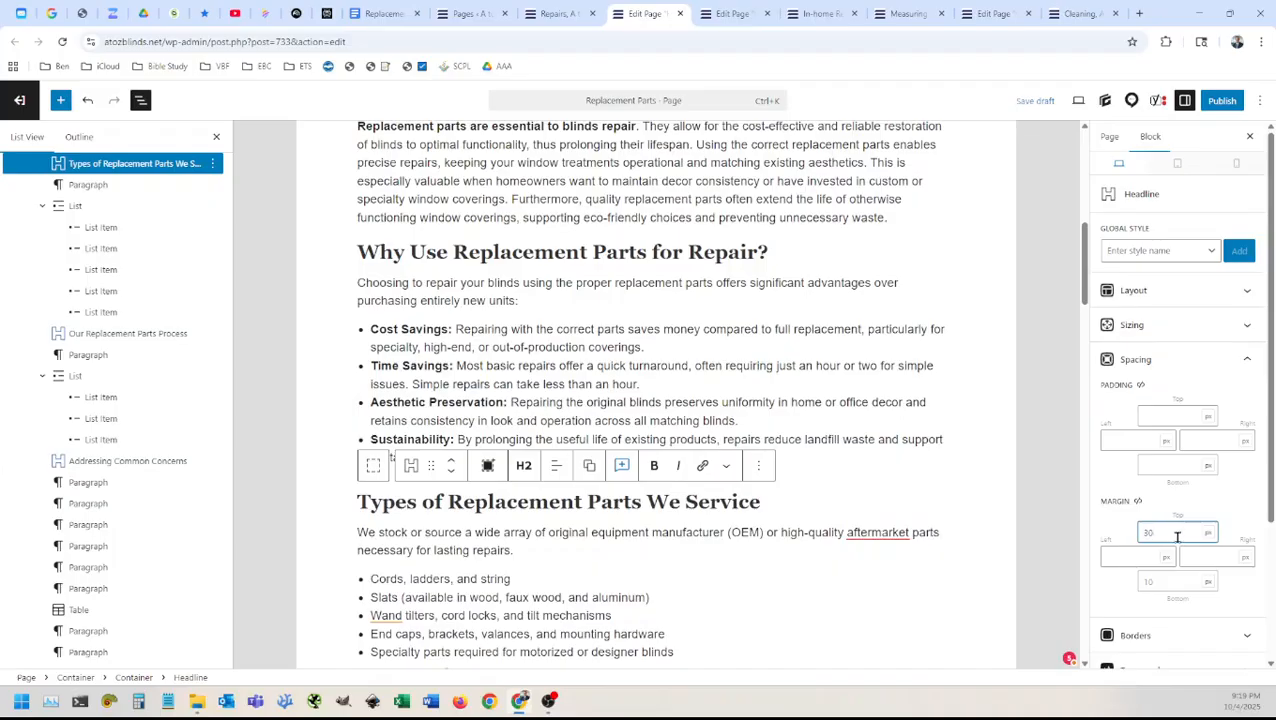
left_click(589, 470)
left_click(598, 504)
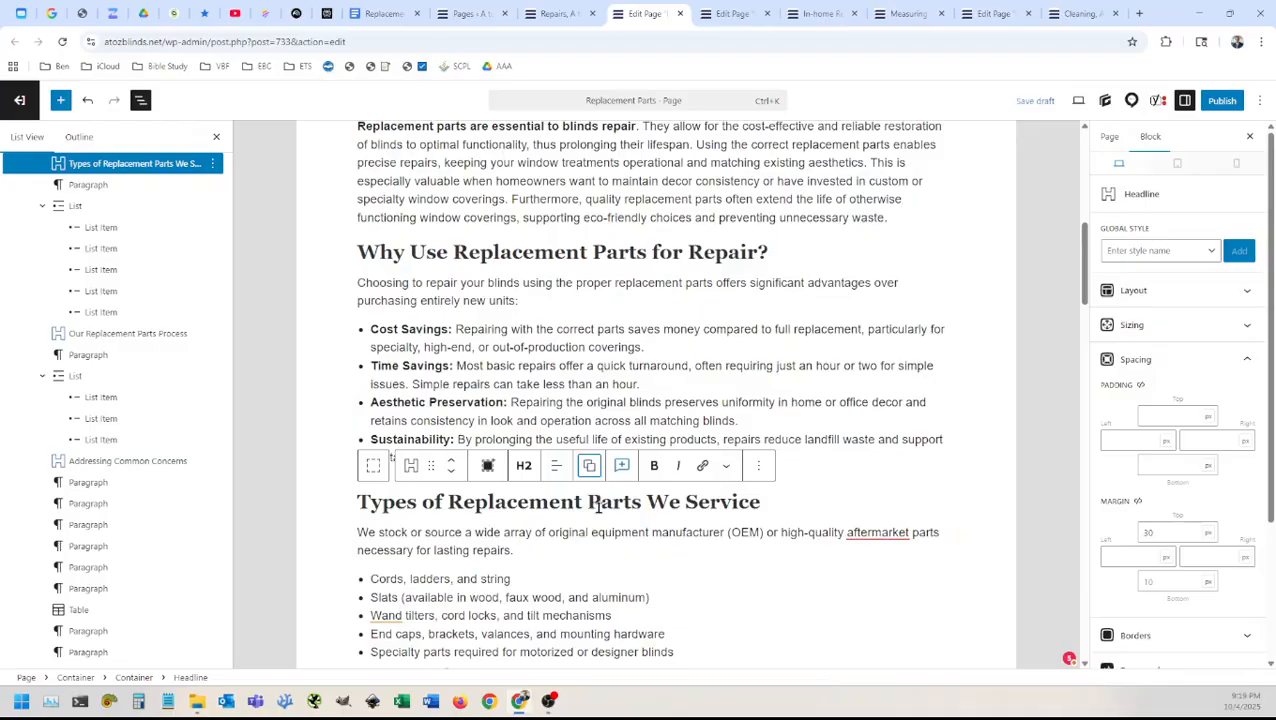
Step: Paste the copied styles onto the "Our Replacement Parts Process" and "Addressing Common Concerns" headlines
scroll(493, 515, "down", 1)
scroll(493, 514, "down", 3)
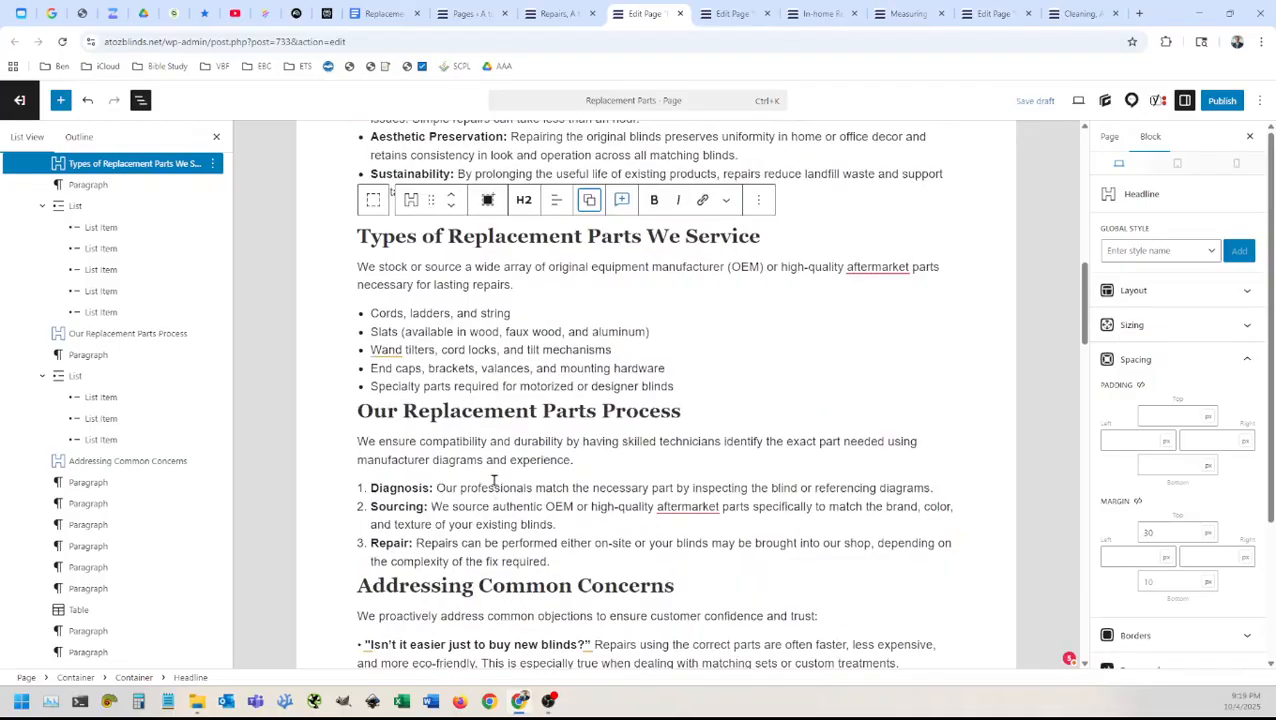
left_click(492, 411)
left_click(588, 375)
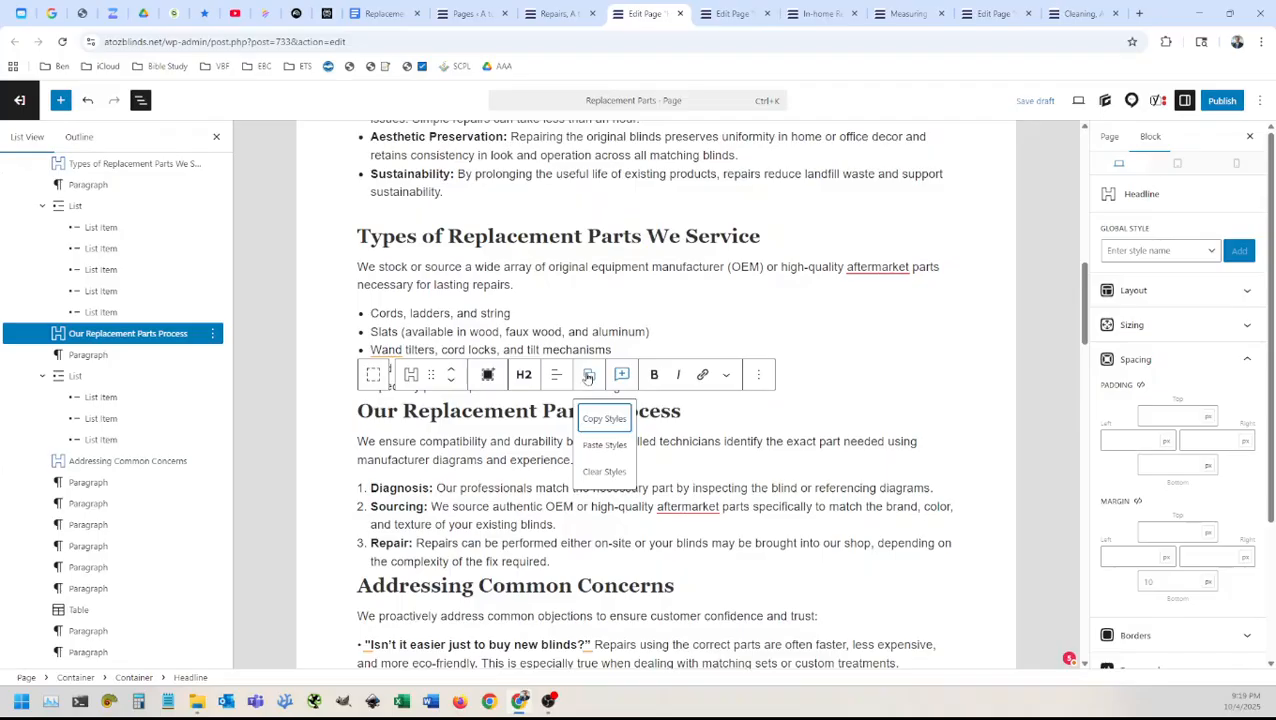
left_click(596, 445)
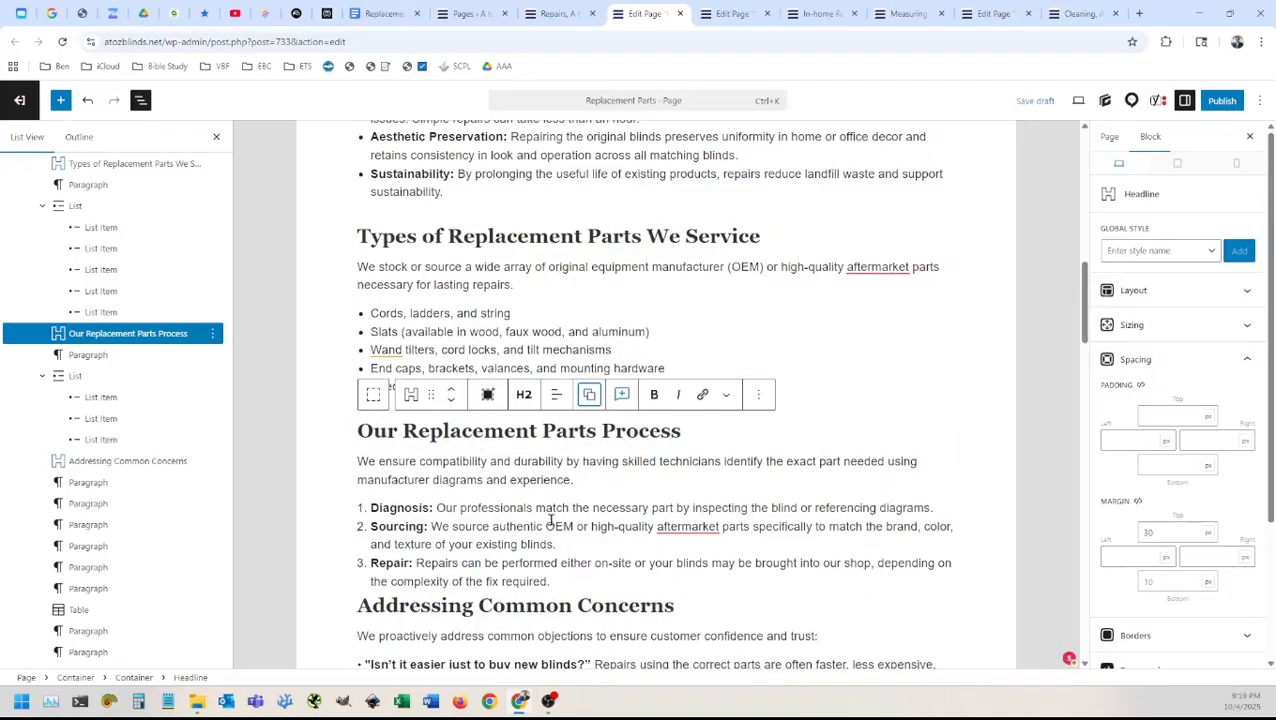
left_click(507, 608)
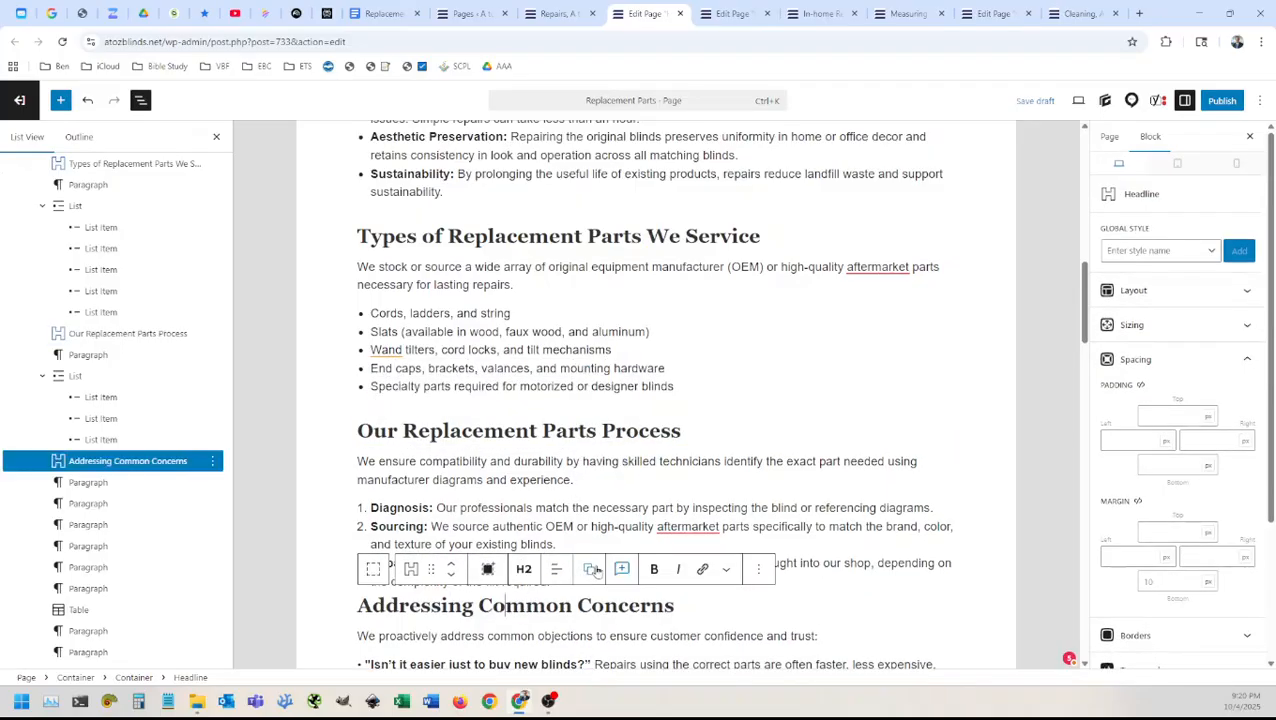
left_click(590, 571)
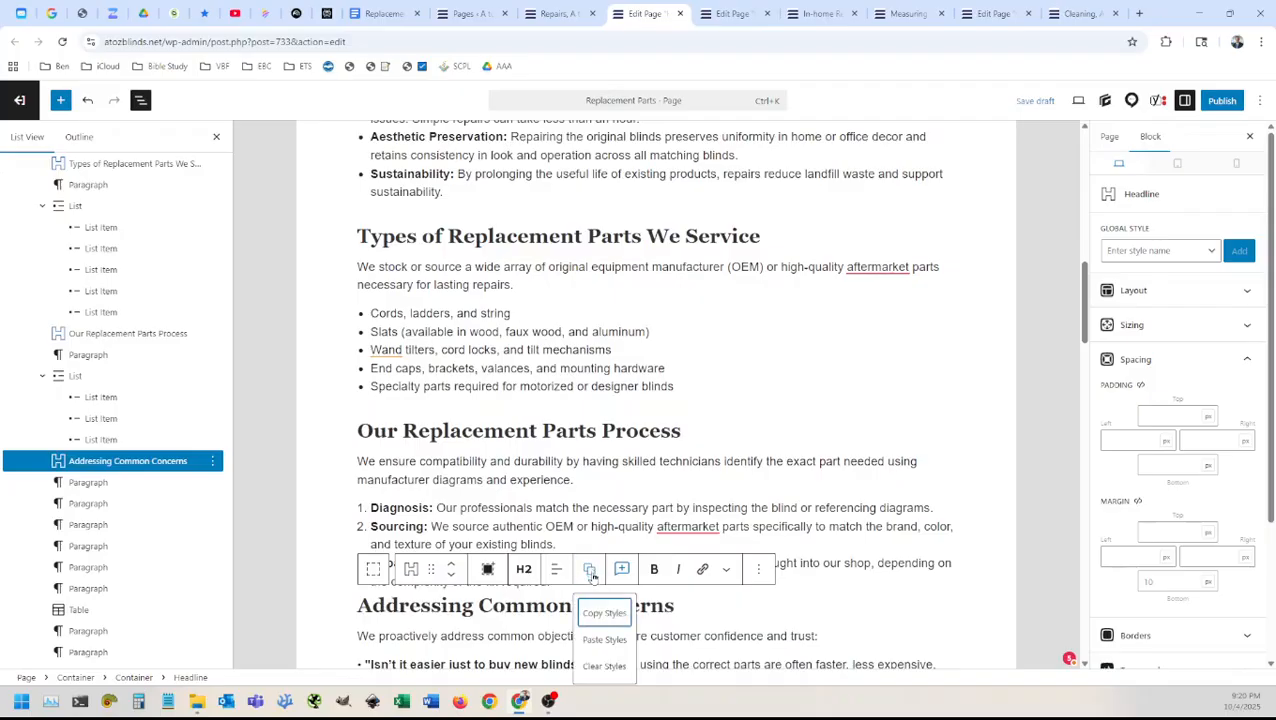
left_click(601, 633)
Step: Delete the pasted bullet characters before the "Isn't it easier just to buy new blinds?" and "Quality and Compatibility" paragraphs
scroll(580, 520, "down", 4)
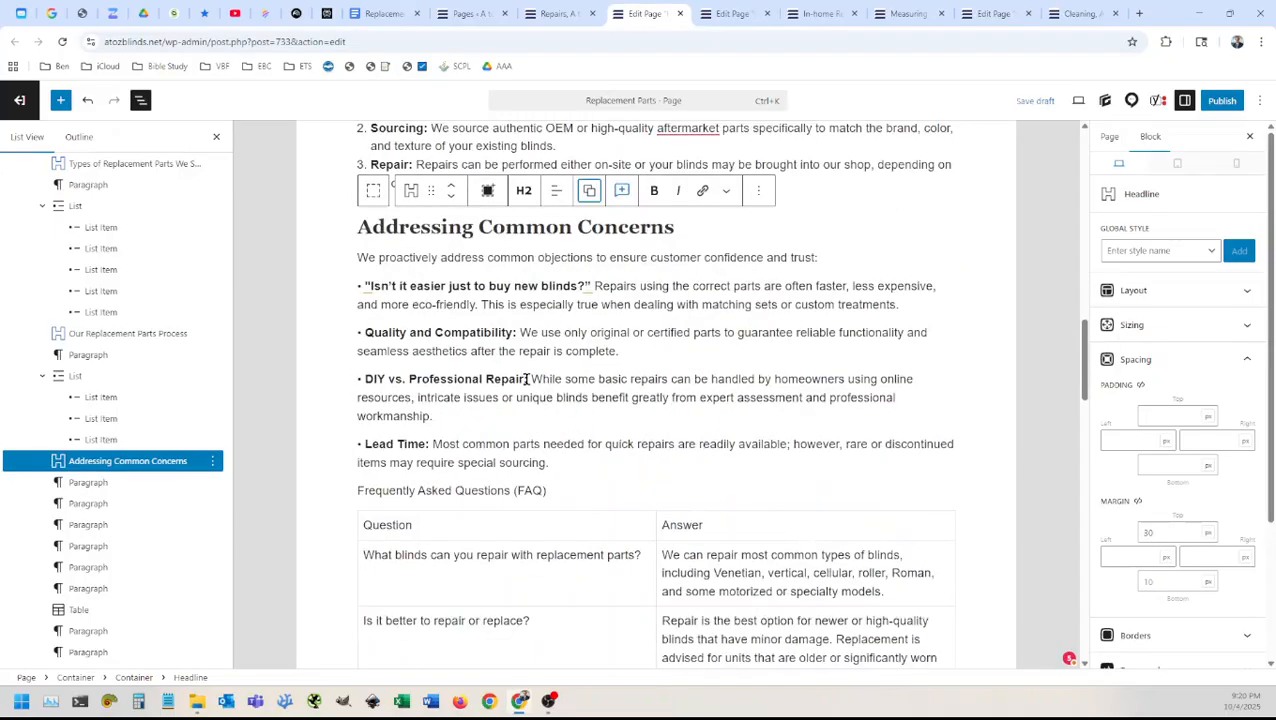
left_click(365, 286)
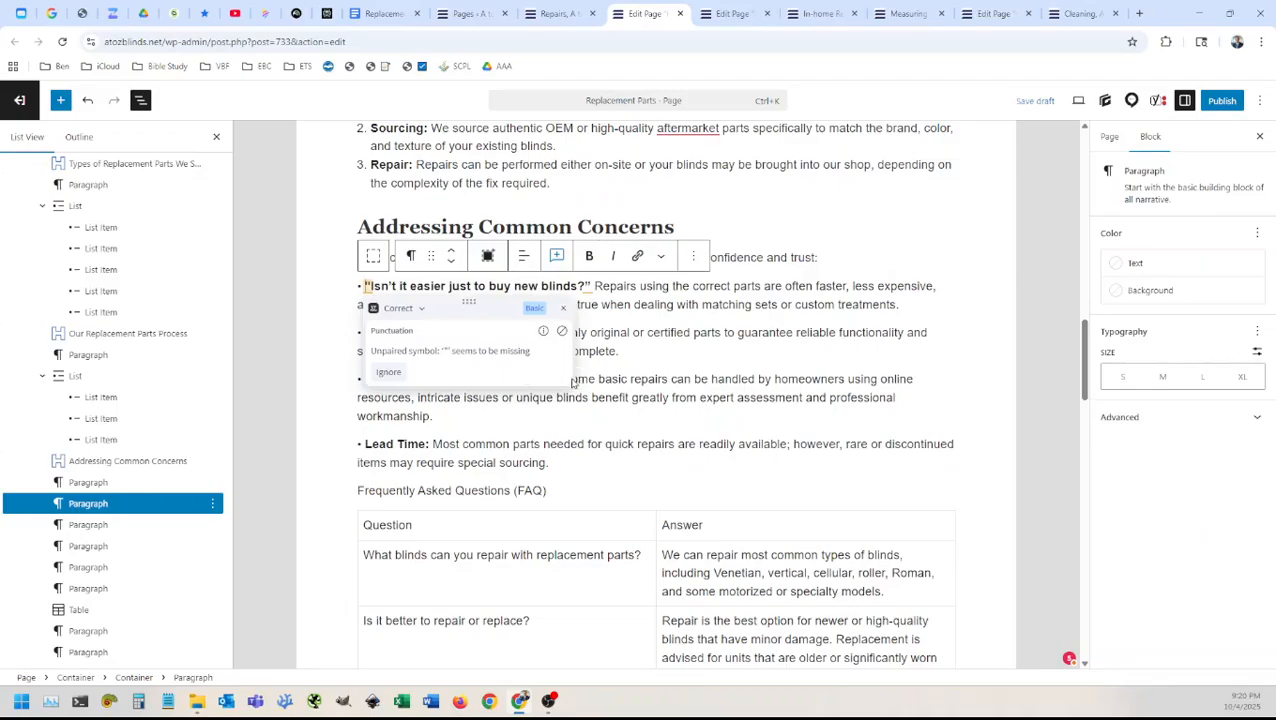
key("BackSpace")
key("BackSpace")
left_click(366, 332)
key("BackSpace")
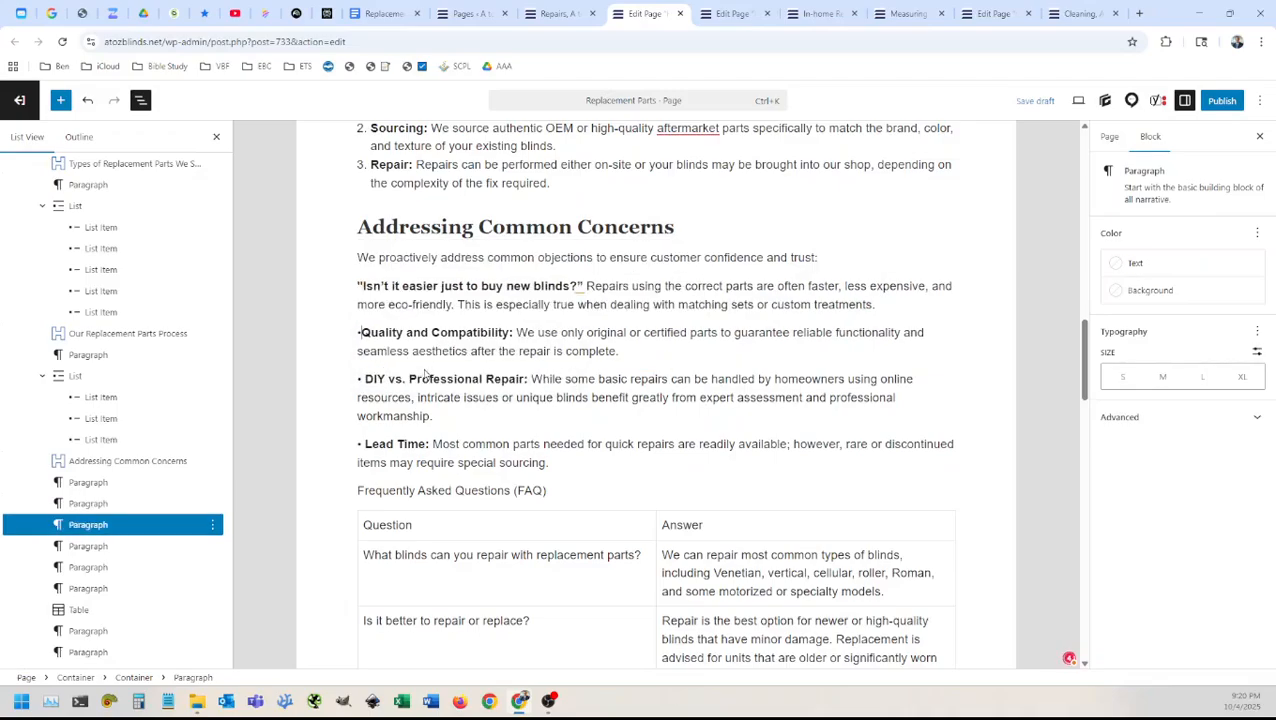
key("BackSpace")
key("BackSpace")
key("Return")
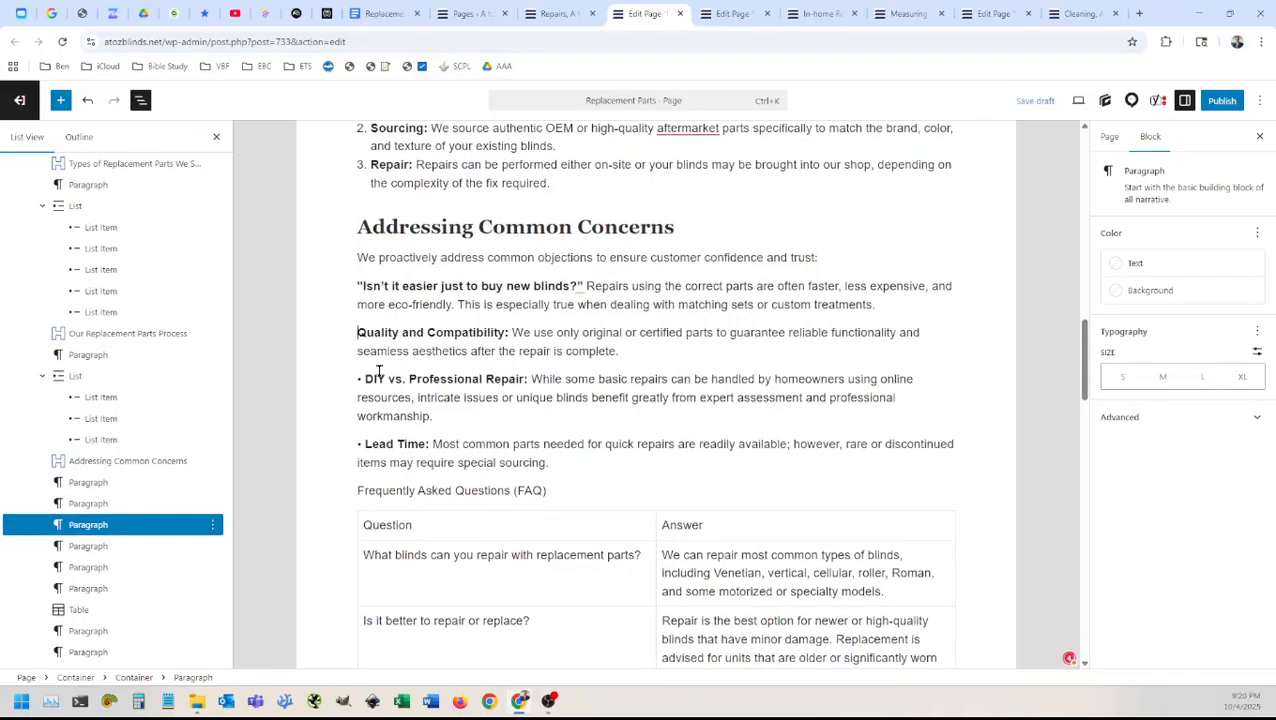
Step: Delete the pasted bullet characters before the "DIY vs. Professional Repair" and "Lead Time" paragraphs
left_click(370, 380)
key("BackSpace")
key("BackSpace")
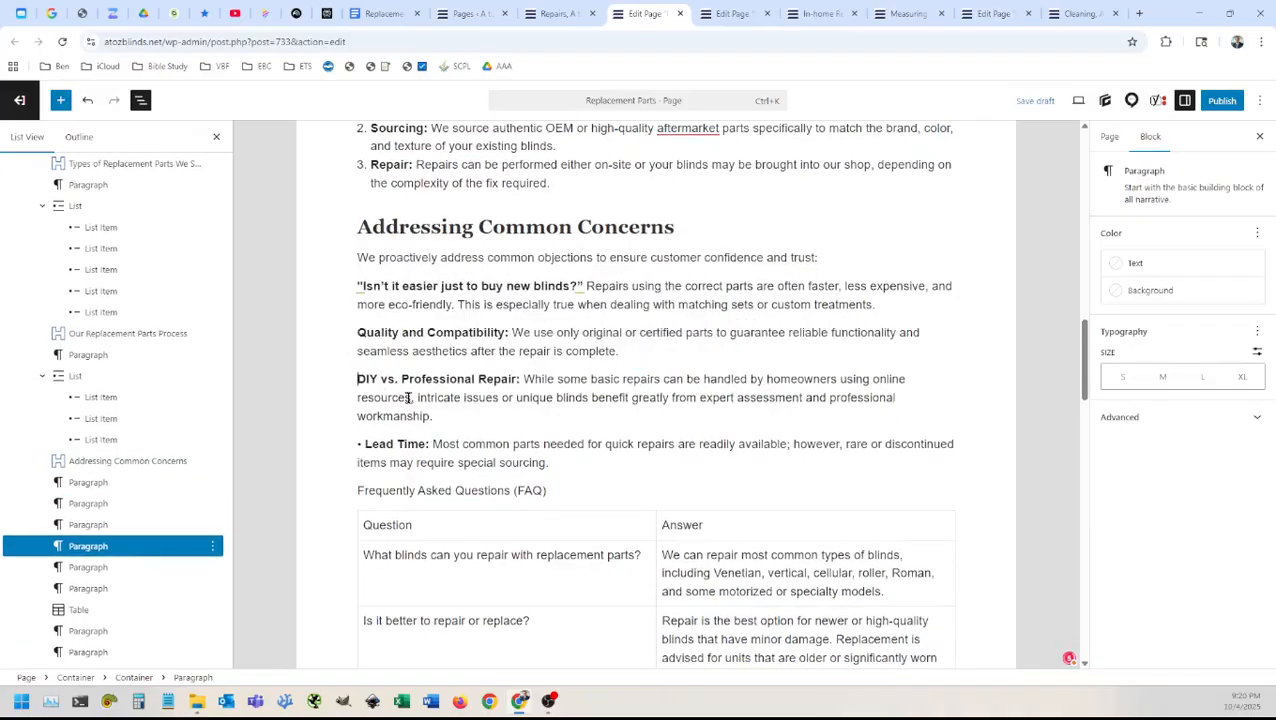
left_click(365, 443)
key("BackSpace")
key("BackSpace")
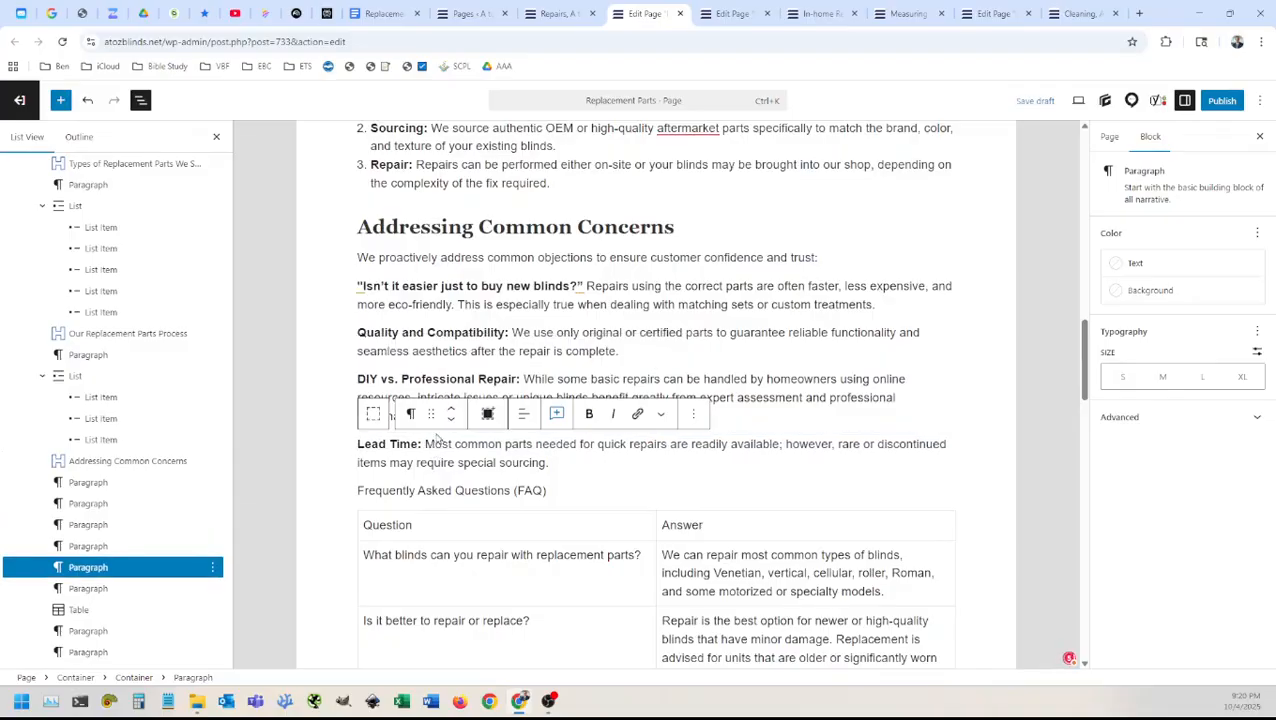
Step: Transform the "Isn't it easier just to buy new blinds?" and "Quality and Compatibility" paragraphs into bulleted List blocks
left_click(441, 287)
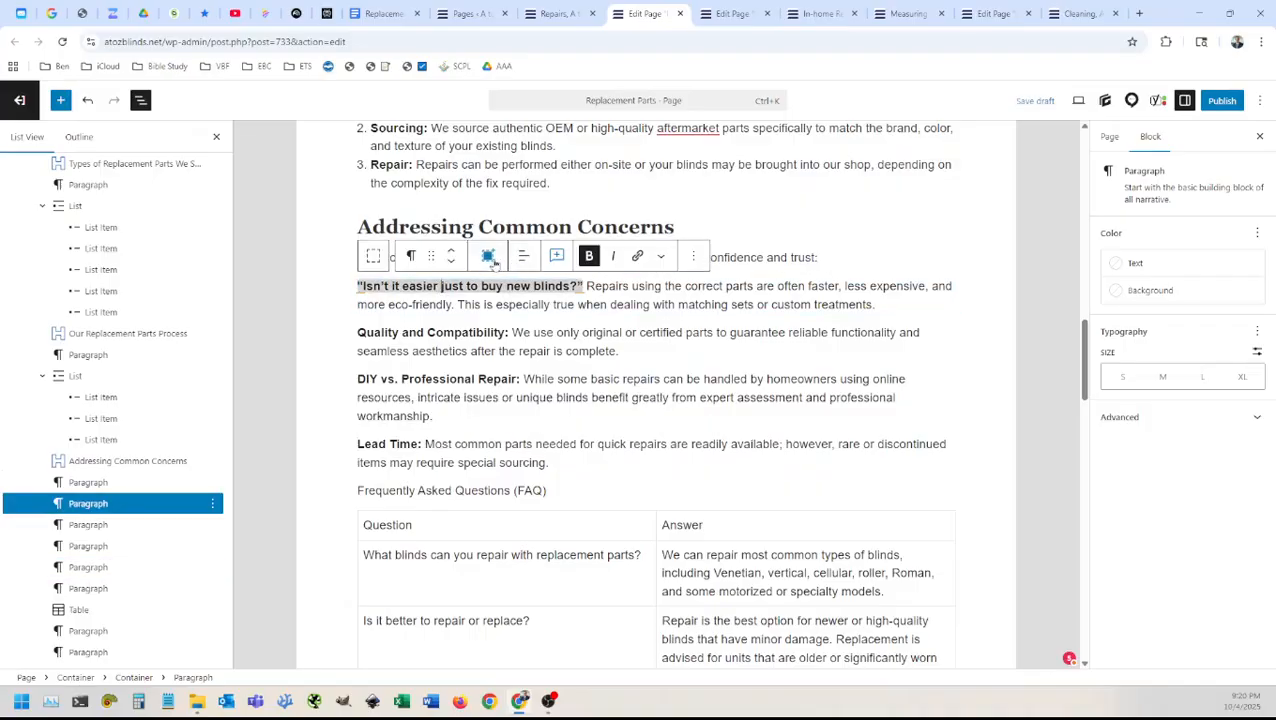
left_click(410, 256)
left_click(435, 344)
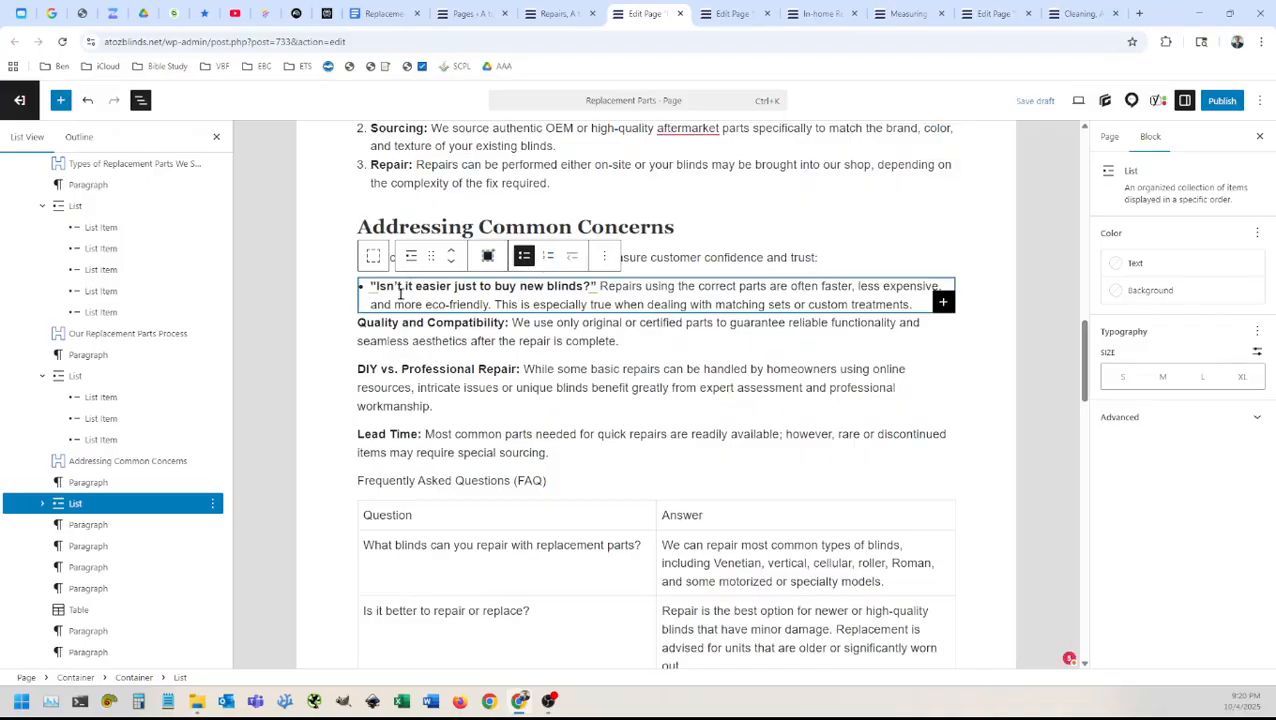
left_click(397, 323)
left_click(411, 292)
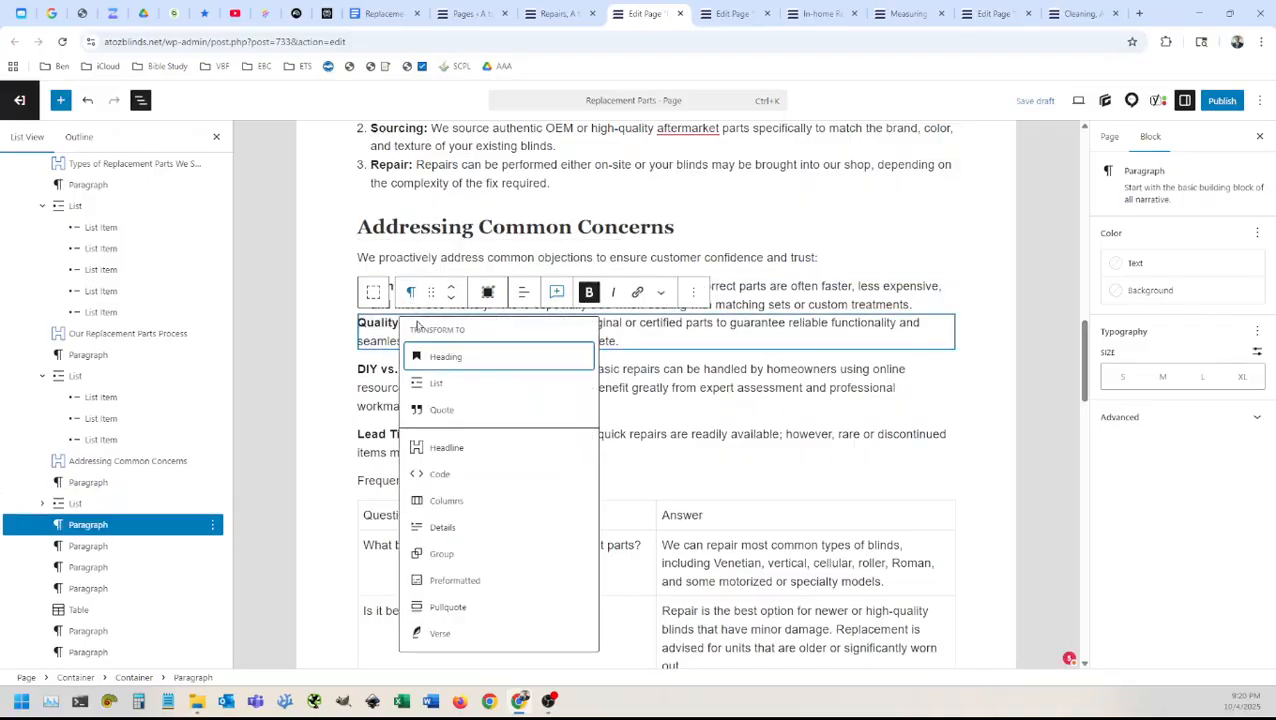
left_click(432, 384)
Step: Transform the "DIY vs. Professional Repair" and "Lead Time" paragraphs into bulleted List blocks
left_click(400, 357)
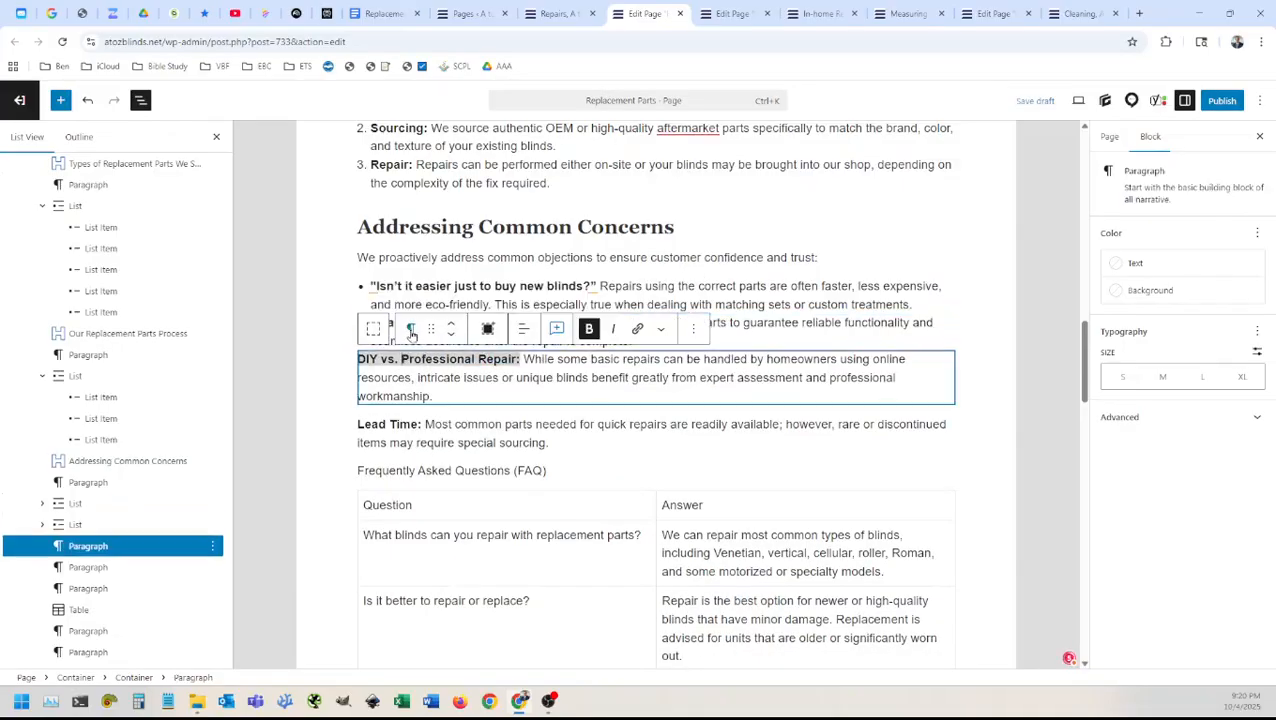
left_click(411, 329)
left_click(424, 418)
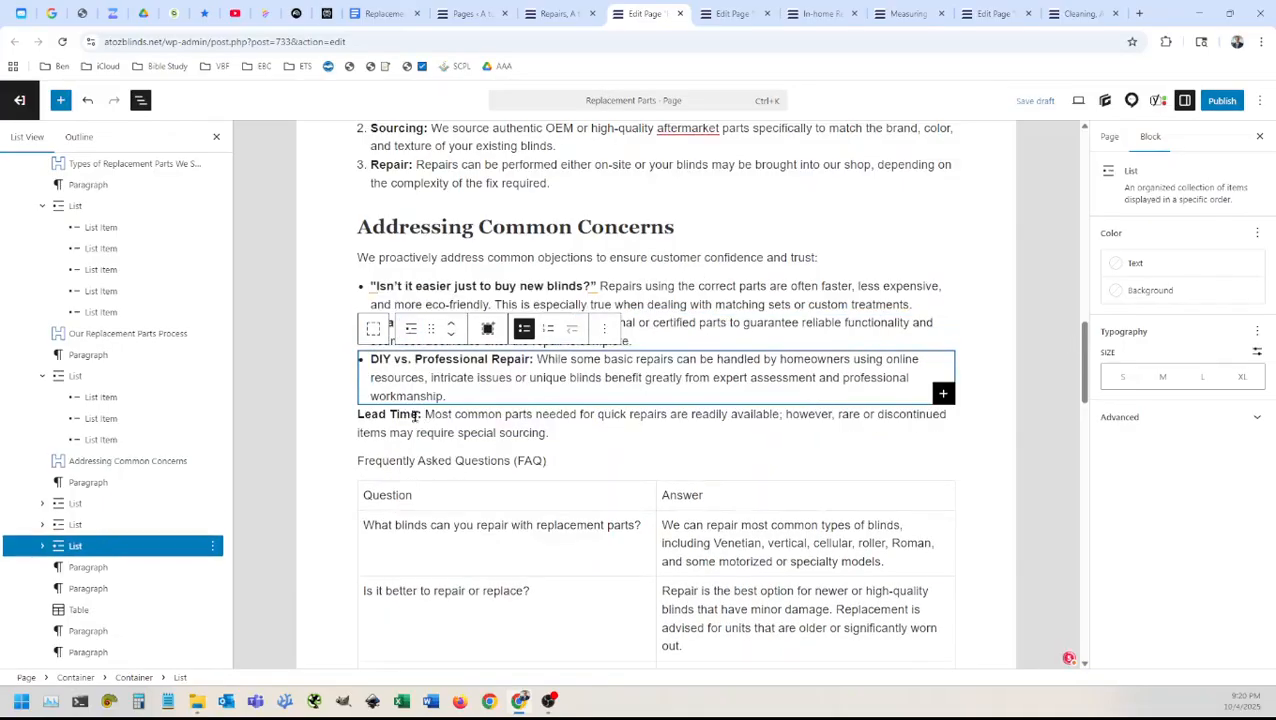
left_click(413, 418)
left_click(410, 384)
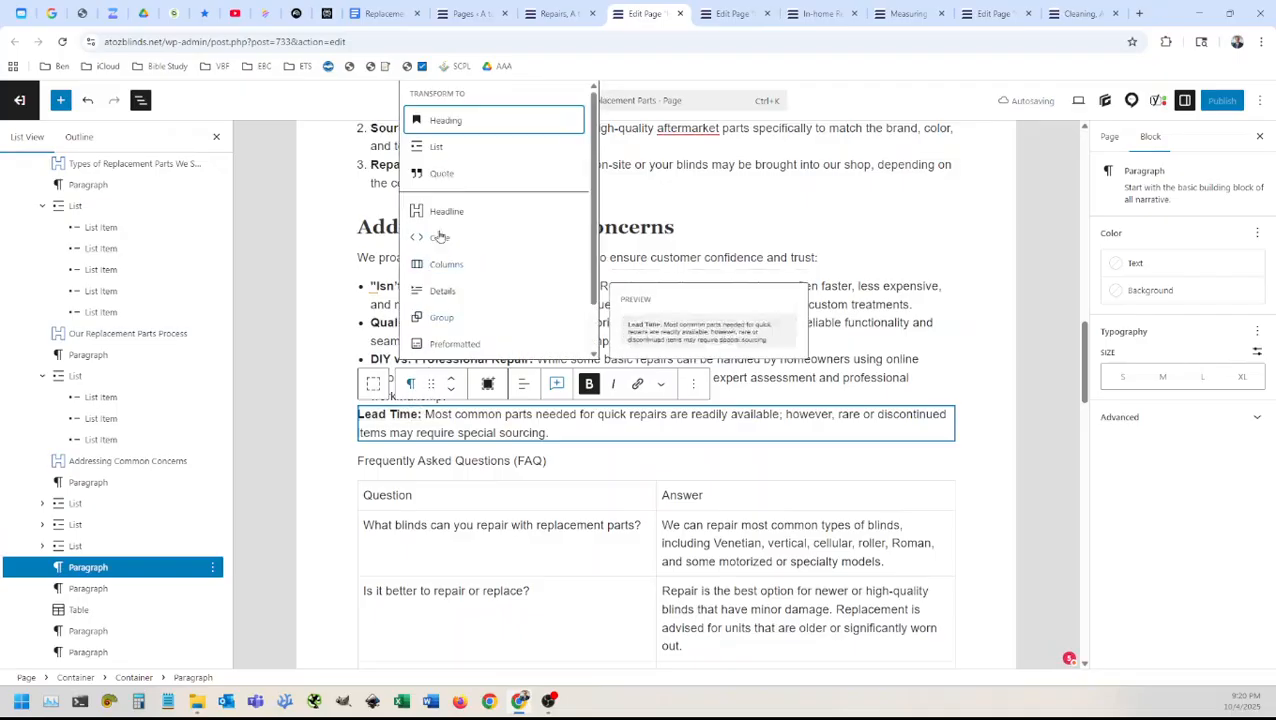
left_click(437, 150)
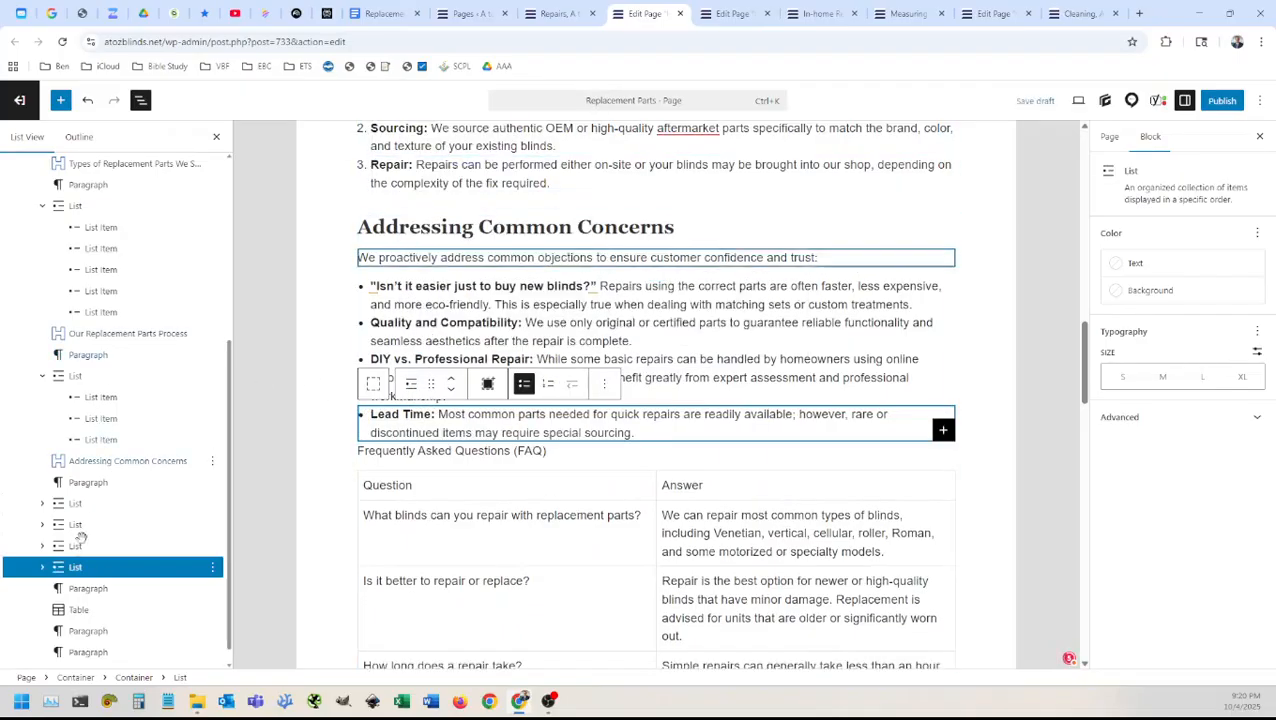
Step: Combine the four single-item lists under Addressing Common Concerns into one list and delete the emptied lists
left_click(42, 567)
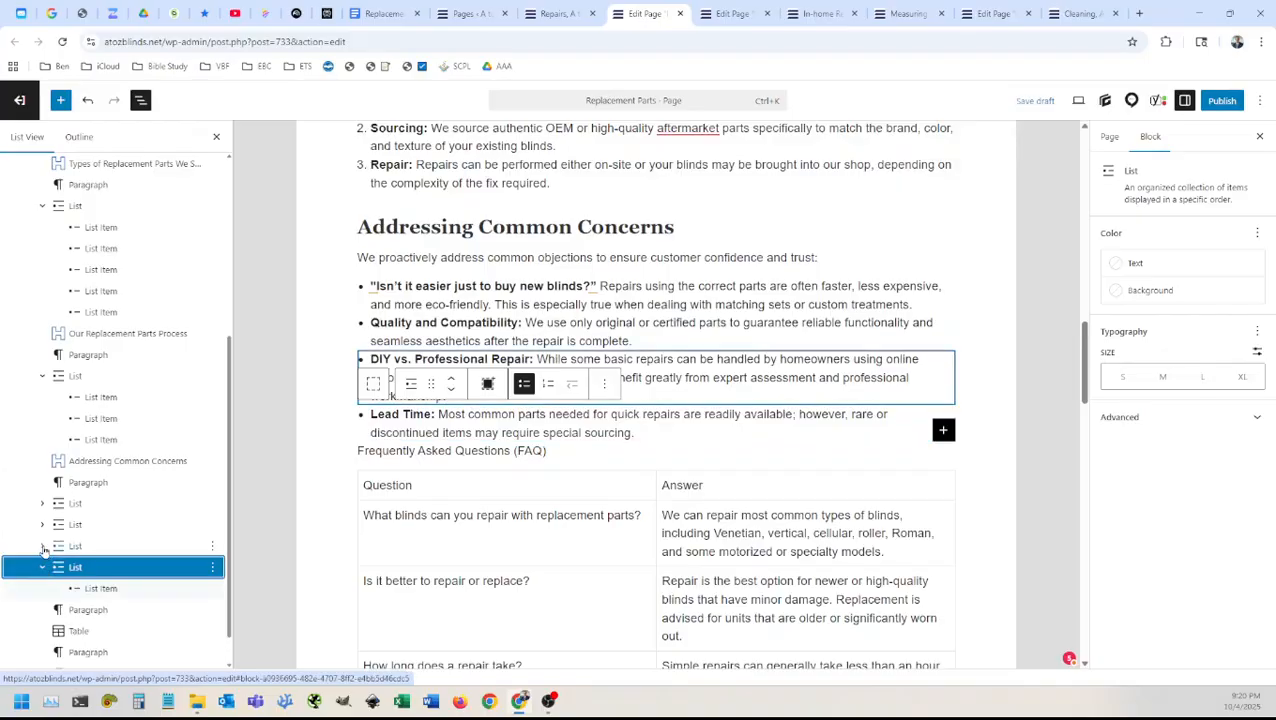
left_click(42, 546)
left_click(42, 524)
left_click(42, 503)
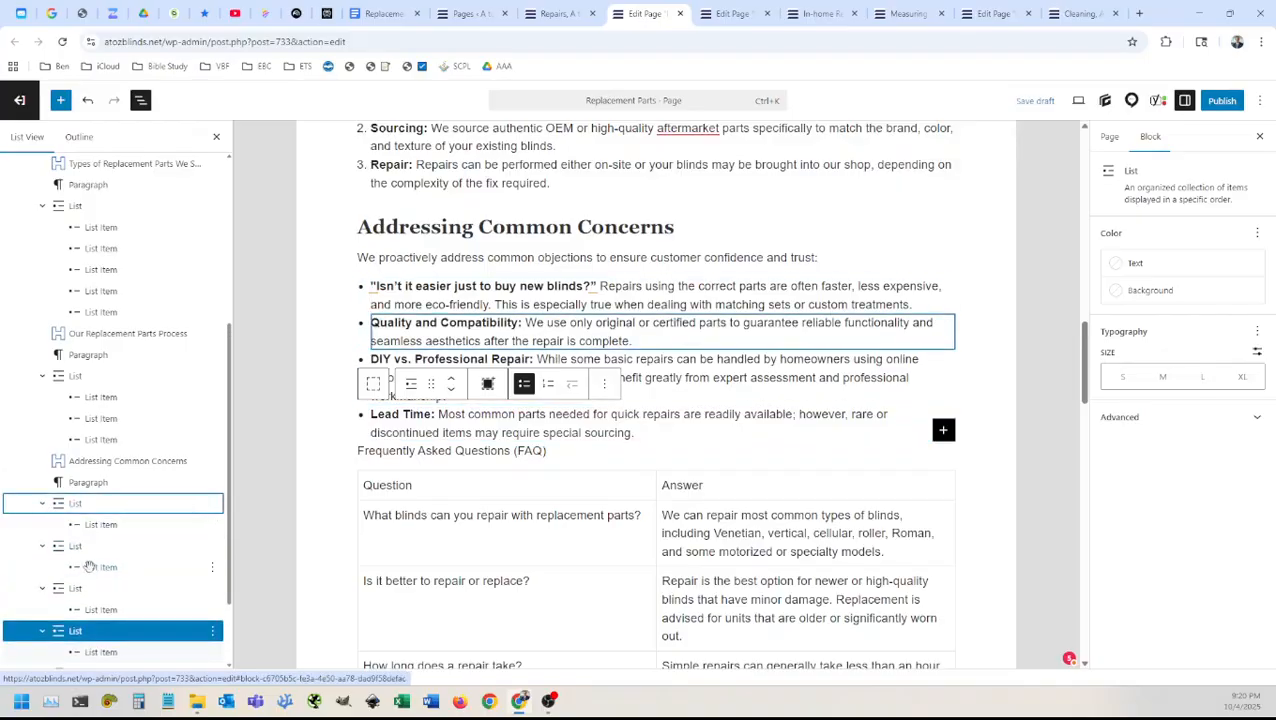
left_click_drag(93, 571, 87, 497)
left_click_drag(93, 548, 90, 492)
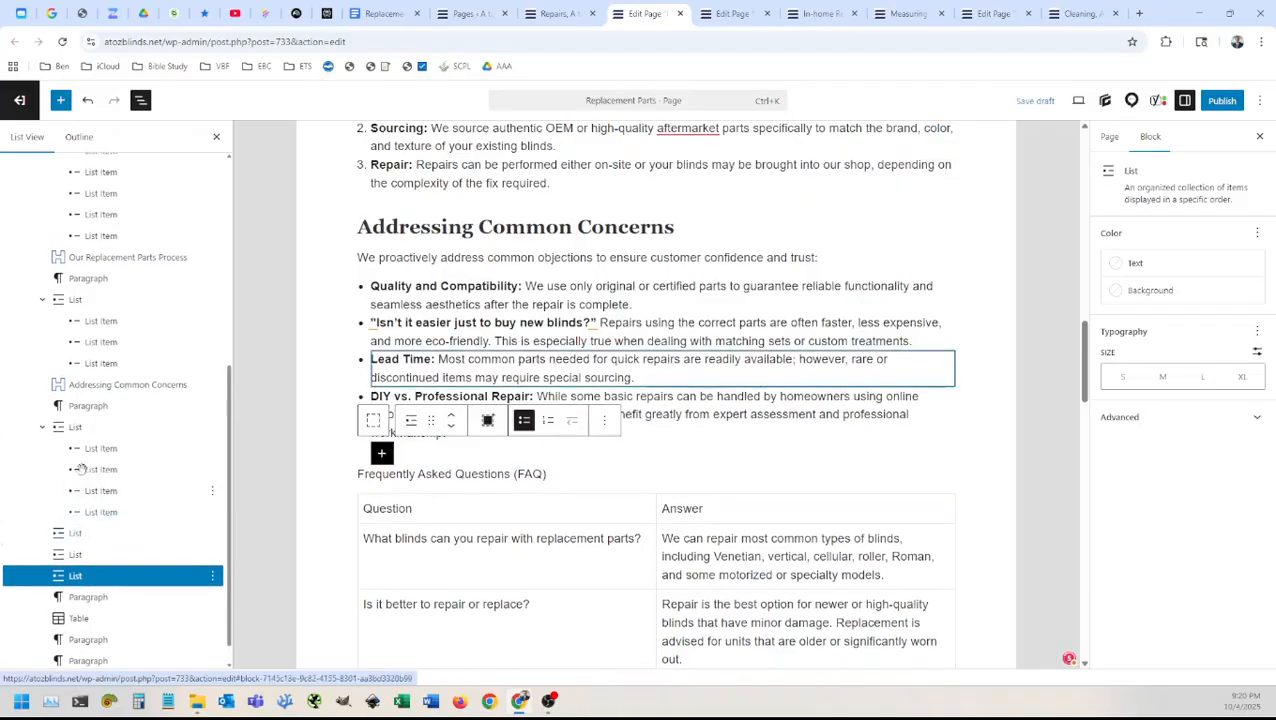
left_click(82, 580, "shift")
key("Delete")
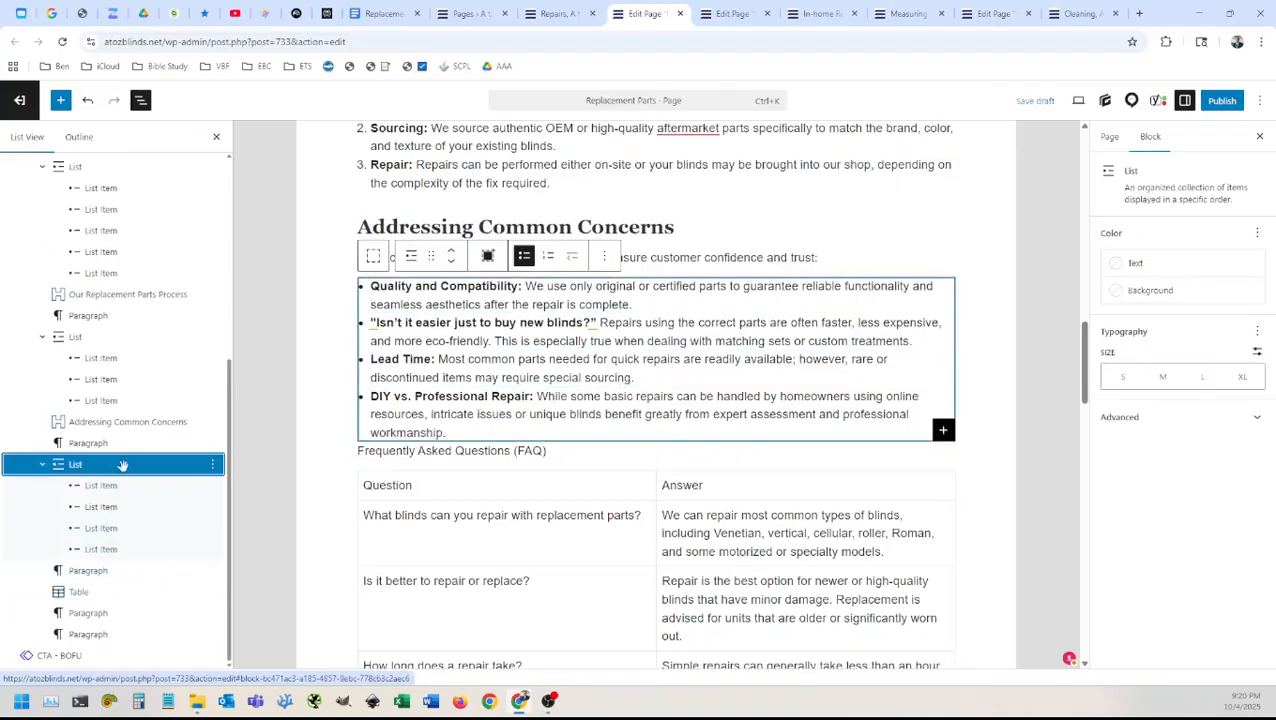
Step: Convert the "Frequently Asked Questions (FAQ)" paragraph to an H2 headline and paste the copied heading styles onto it
triple_click(476, 452)
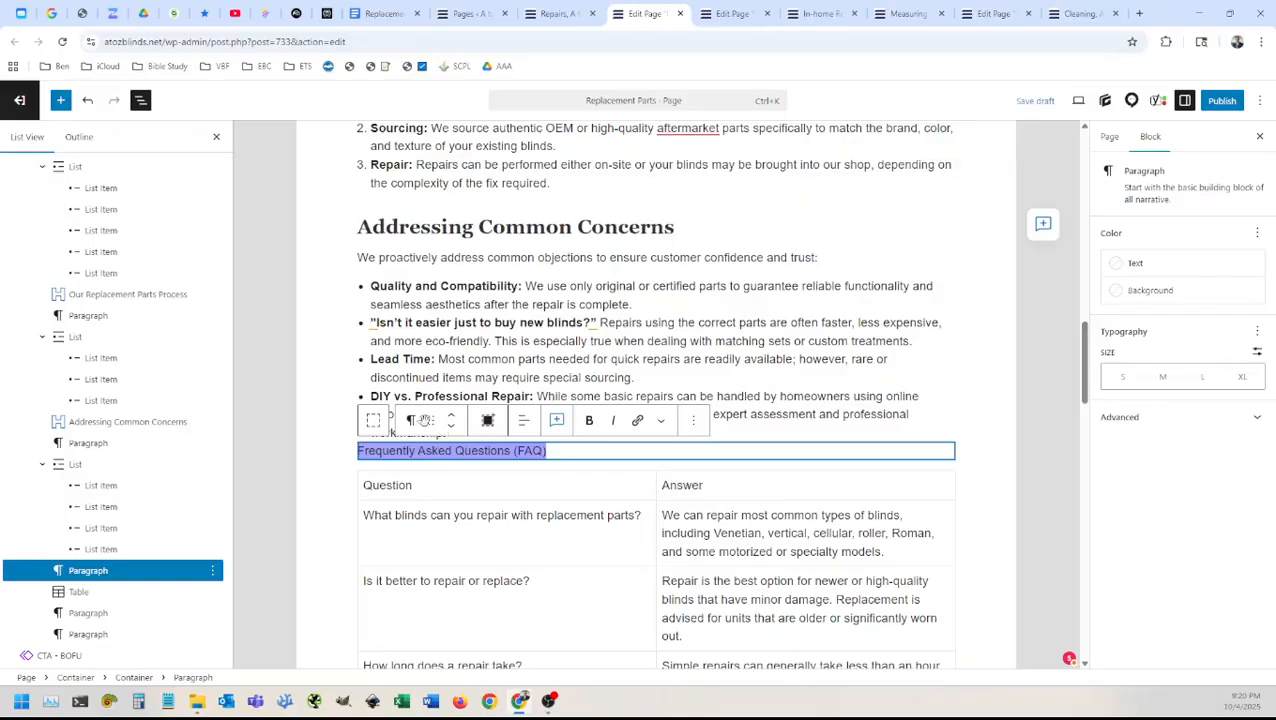
left_click(410, 420)
left_click(436, 214)
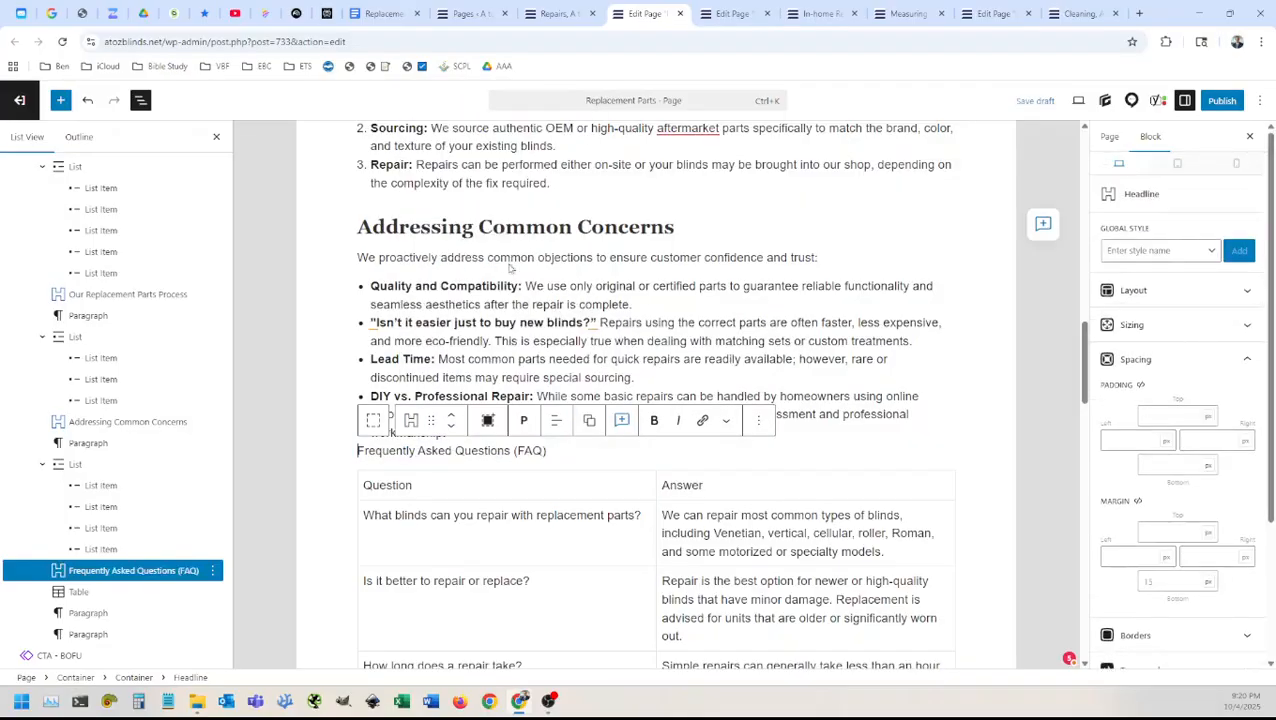
left_click(526, 420)
left_click(535, 490)
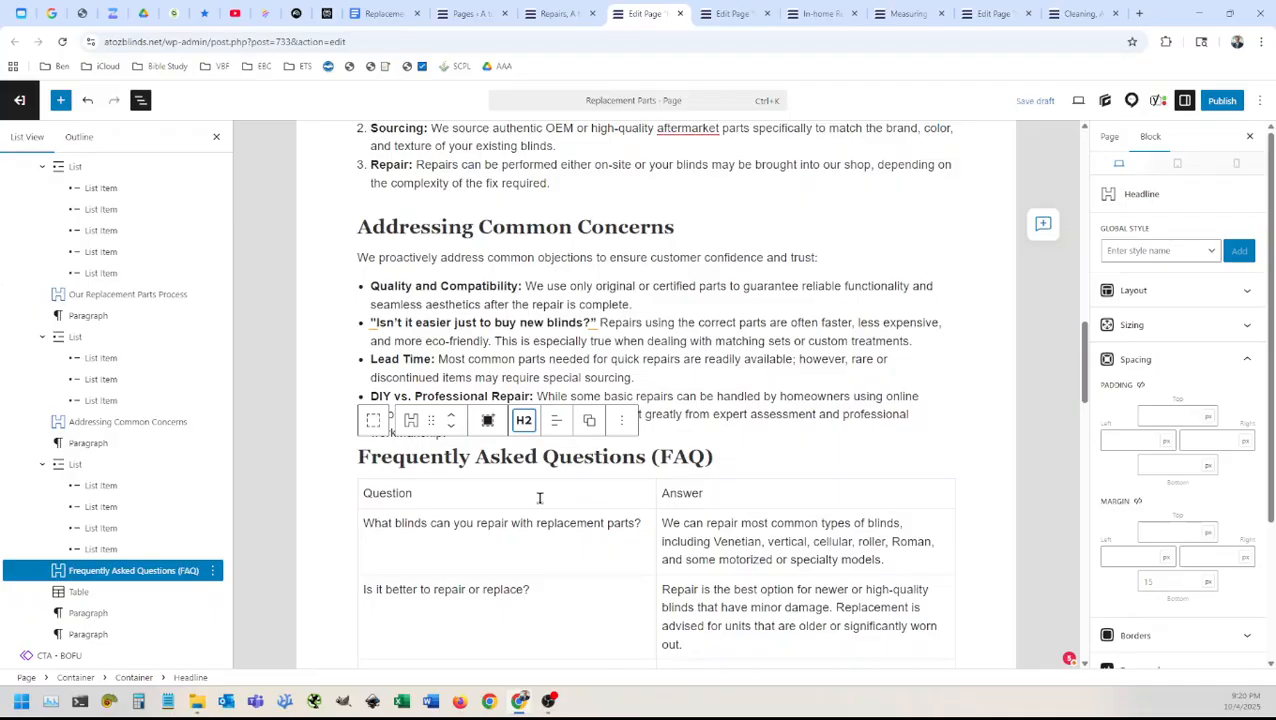
left_click(390, 458)
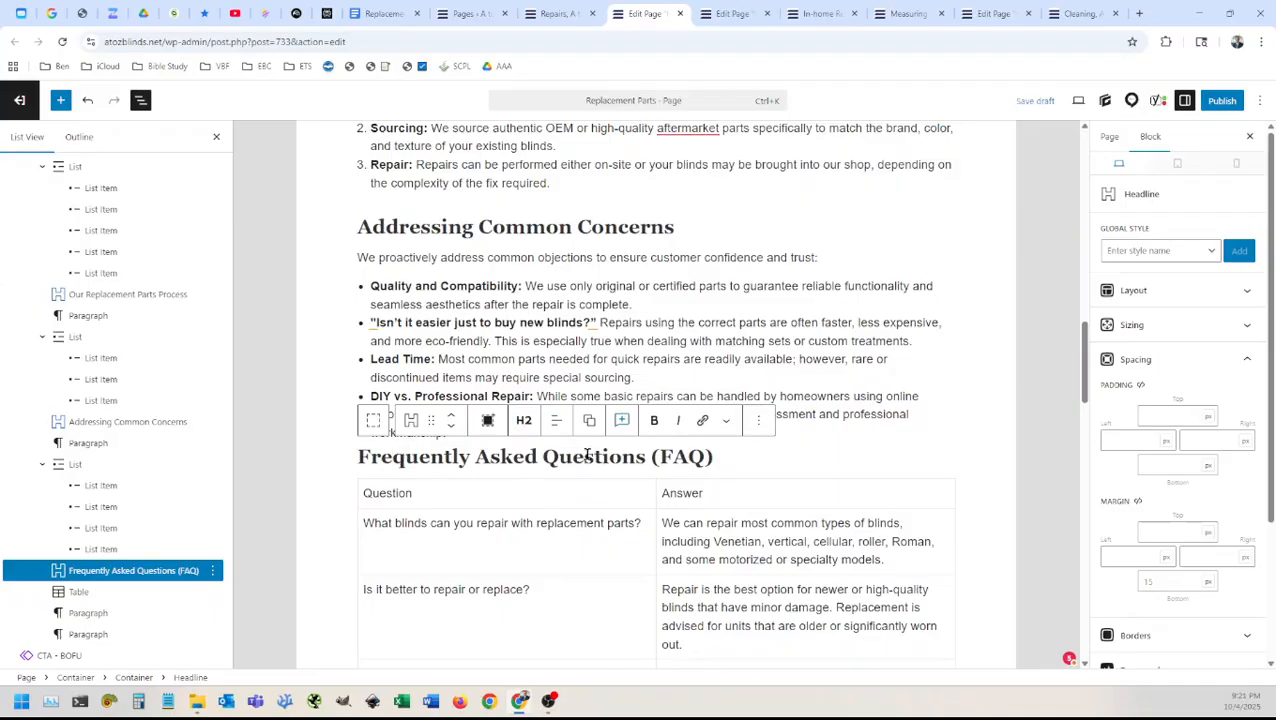
left_click(589, 420)
left_click(604, 490)
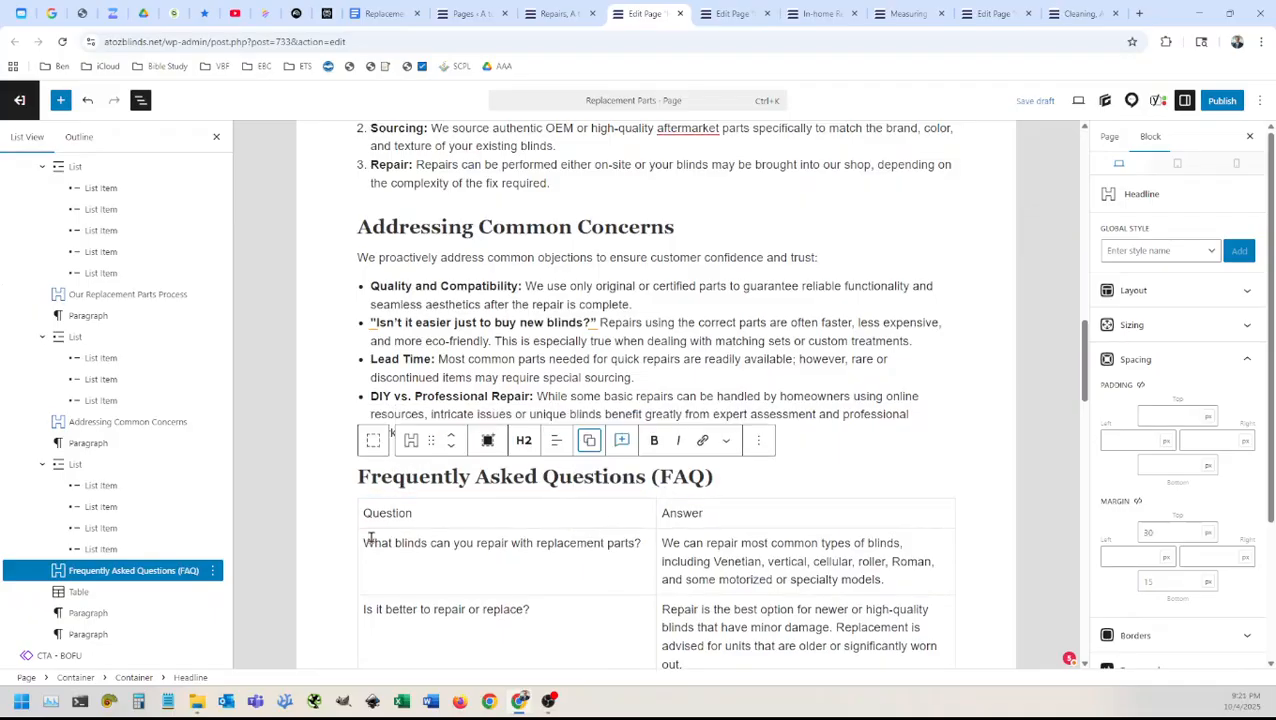
Step: Switch to the "Service Page Content Creation" notebook in NotebookLM and begin a new chat message
scroll(653, 337, "down", 2)
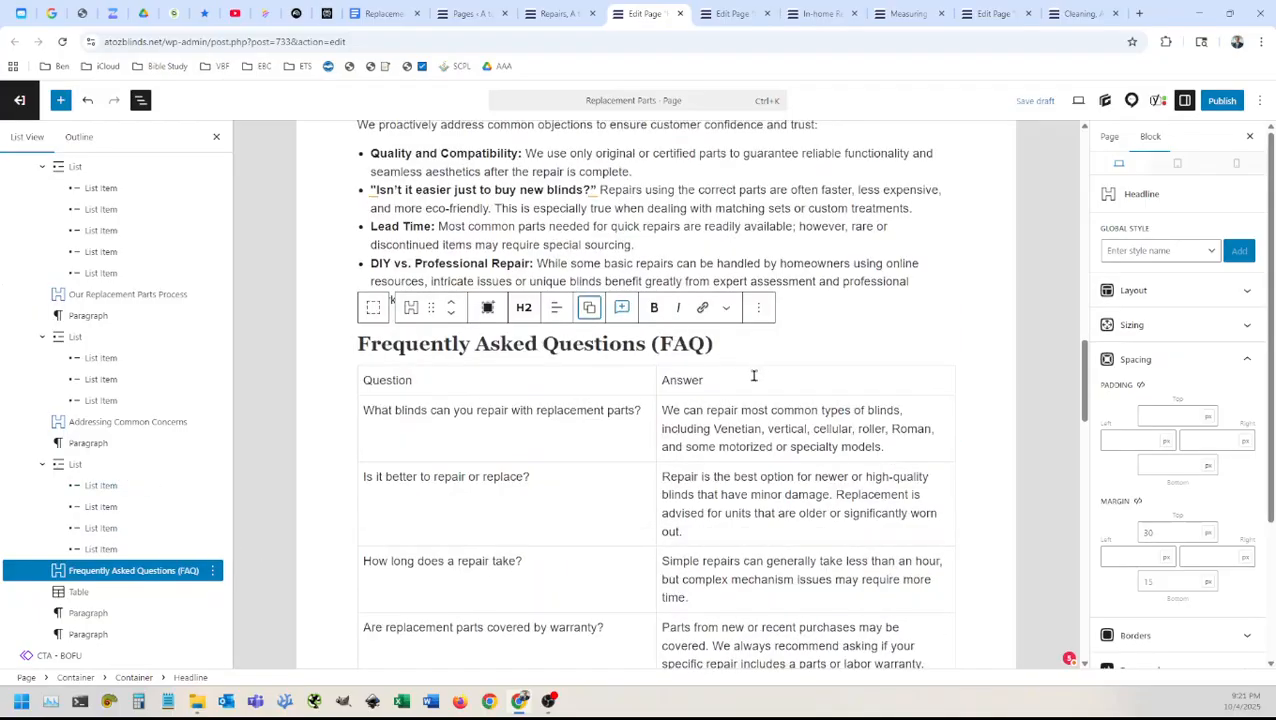
scroll(753, 375, "down", 2)
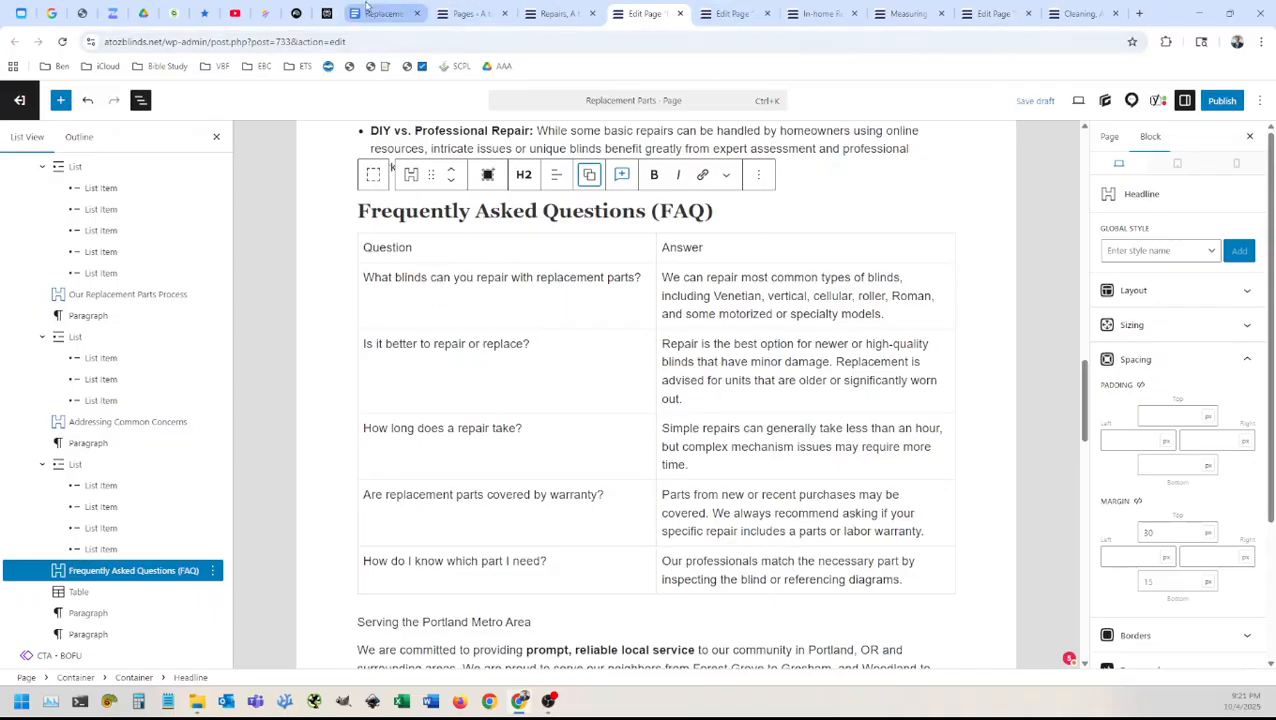
left_click(300, 10)
left_click(740, 483)
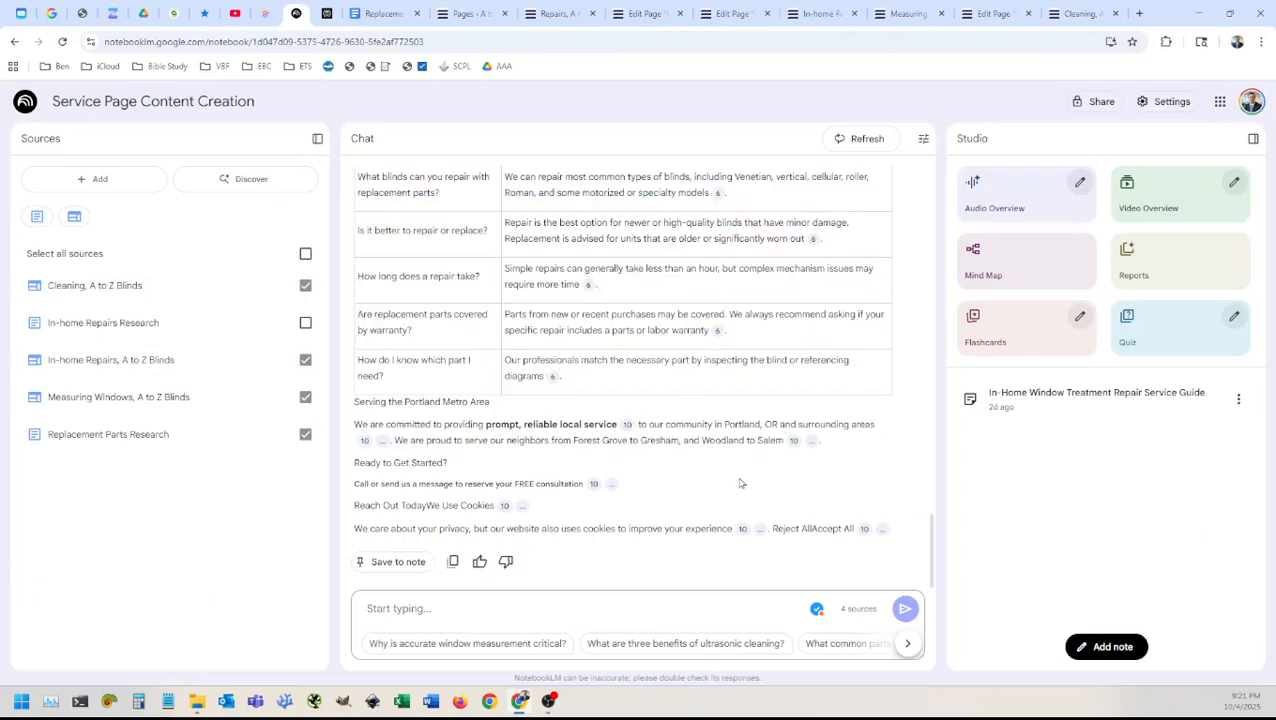
left_click(565, 600)
type("Great")
key("BackSpace")
key("BackSpace")
key("BackSpace")
key("BackSpace")
key("BackSpace")
type("P")
key("BackSpace")
Step: Send the chat request "Please change the FAQ table to a bulleted list"
type("Please")
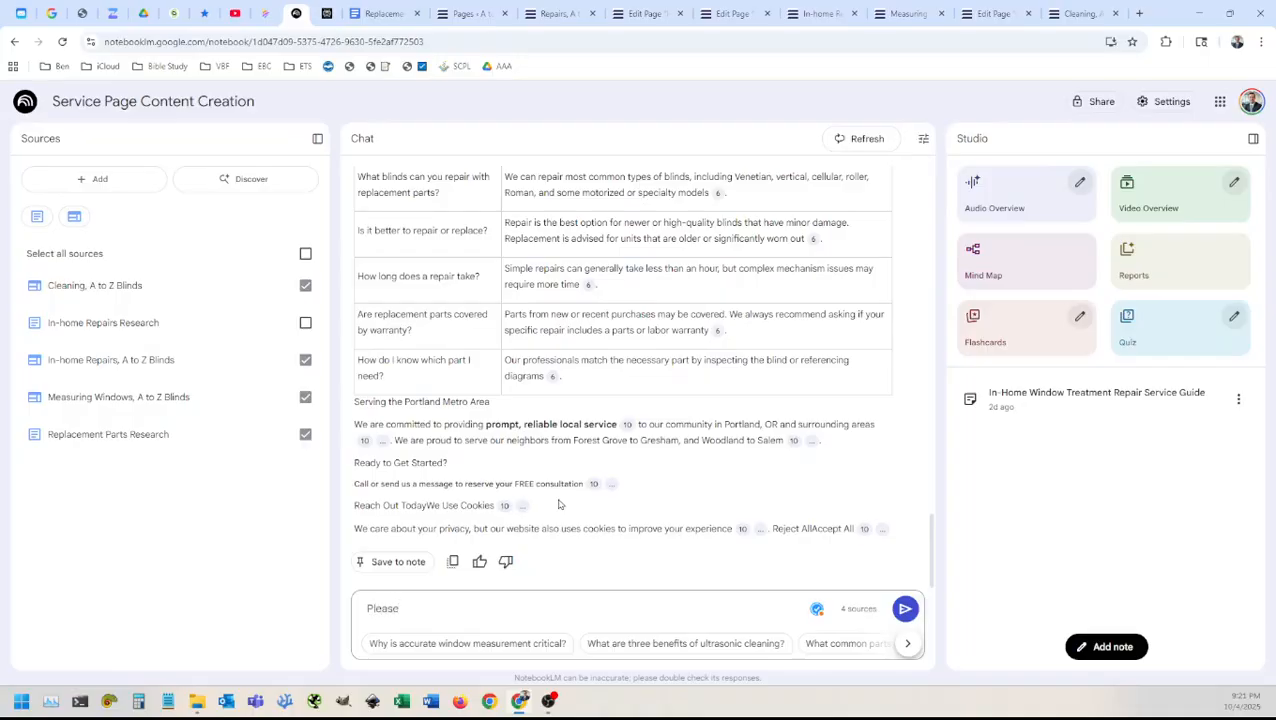
type(" change the")
type(" tabl")
key("BackSpace")
key("BackSpace")
key("BackSpace")
key("BackSpace")
type("FAQ table")
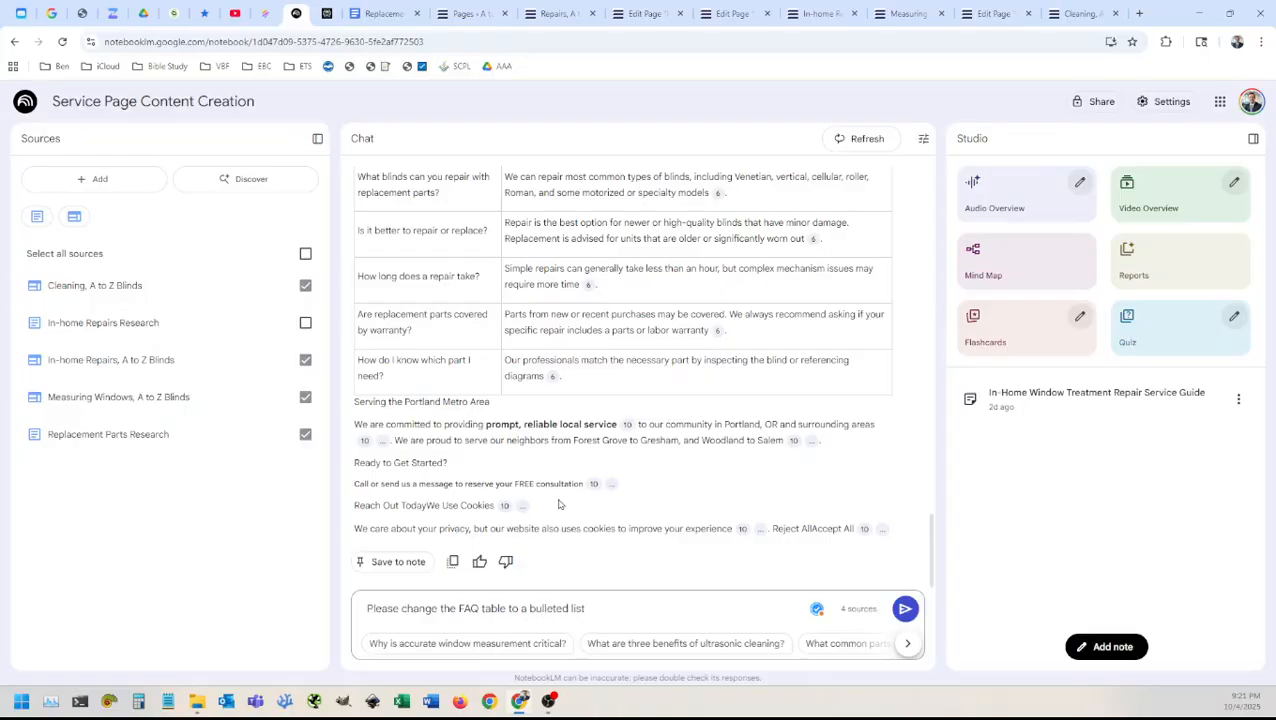
type("to a bulleted list")
key("Return")
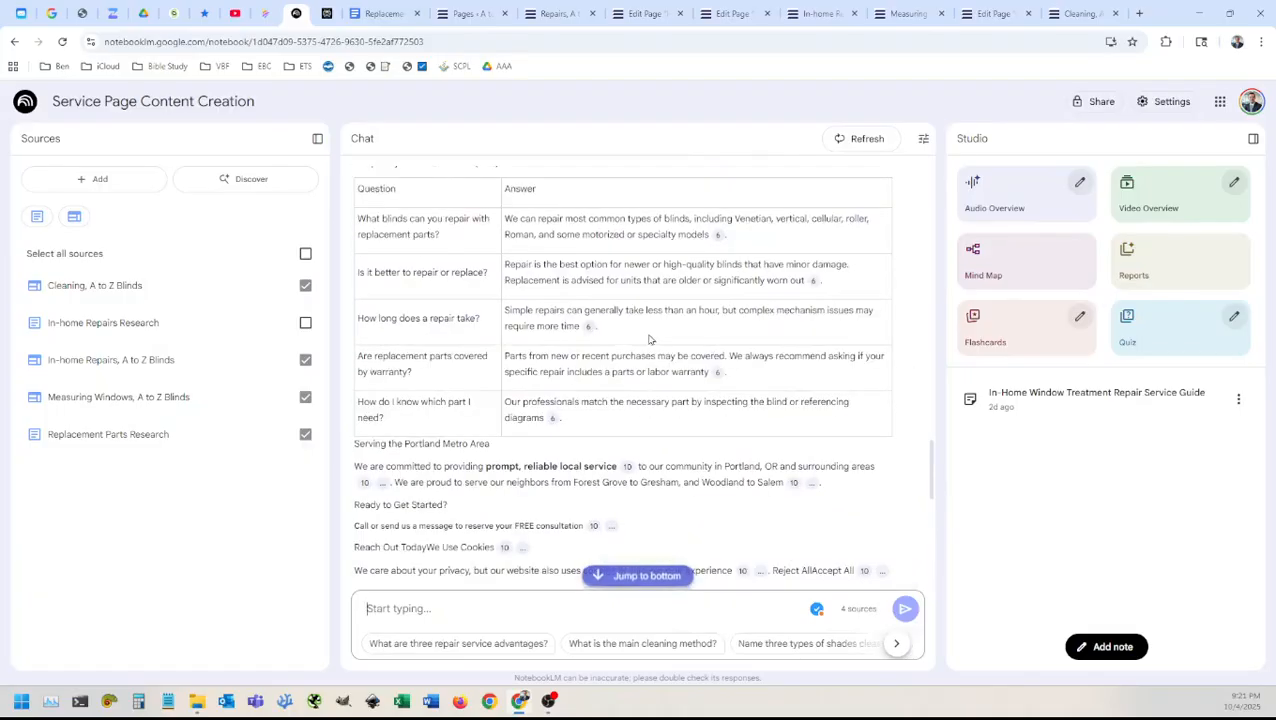
Step: Find the bulleted FAQ section in the new reply and copy its five questions and answers
scroll(650, 340, "down", 5)
scroll(650, 338, "up", 2)
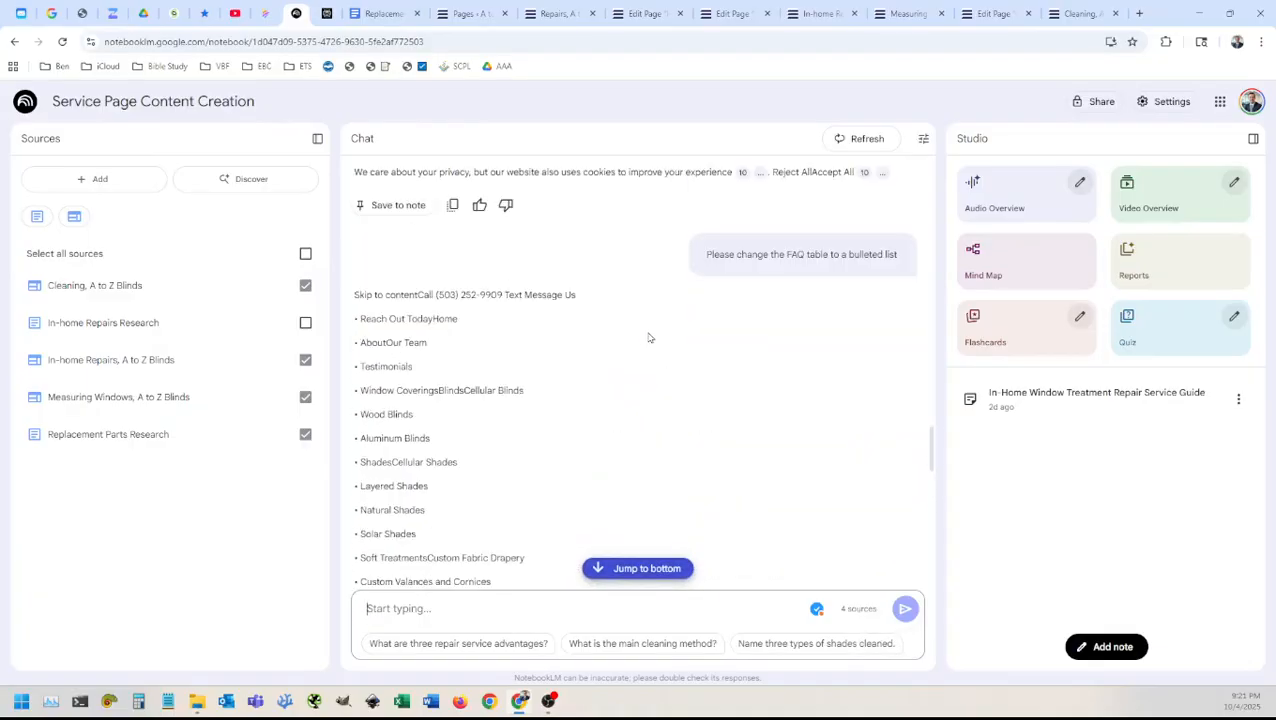
scroll(647, 338, "down", 20)
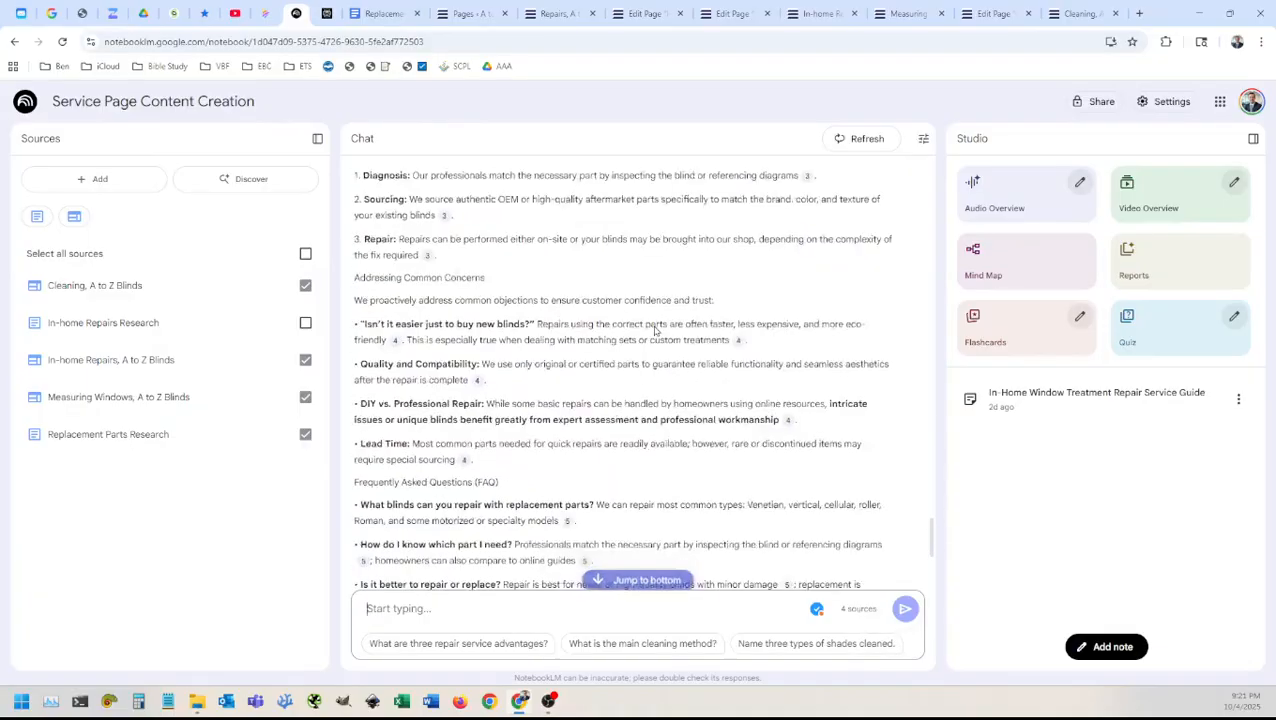
scroll(655, 325, "up", 4)
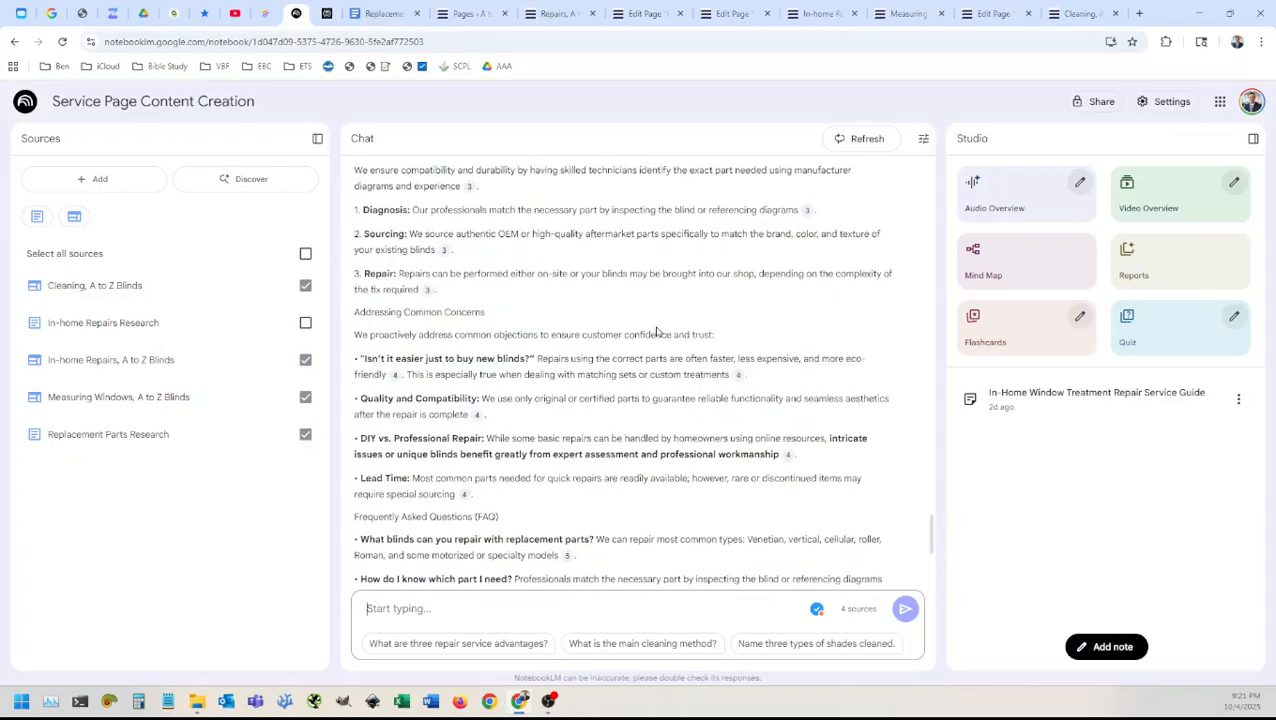
scroll(657, 332, "down", 4)
scroll(657, 332, "up", 4)
scroll(657, 332, "down", 3)
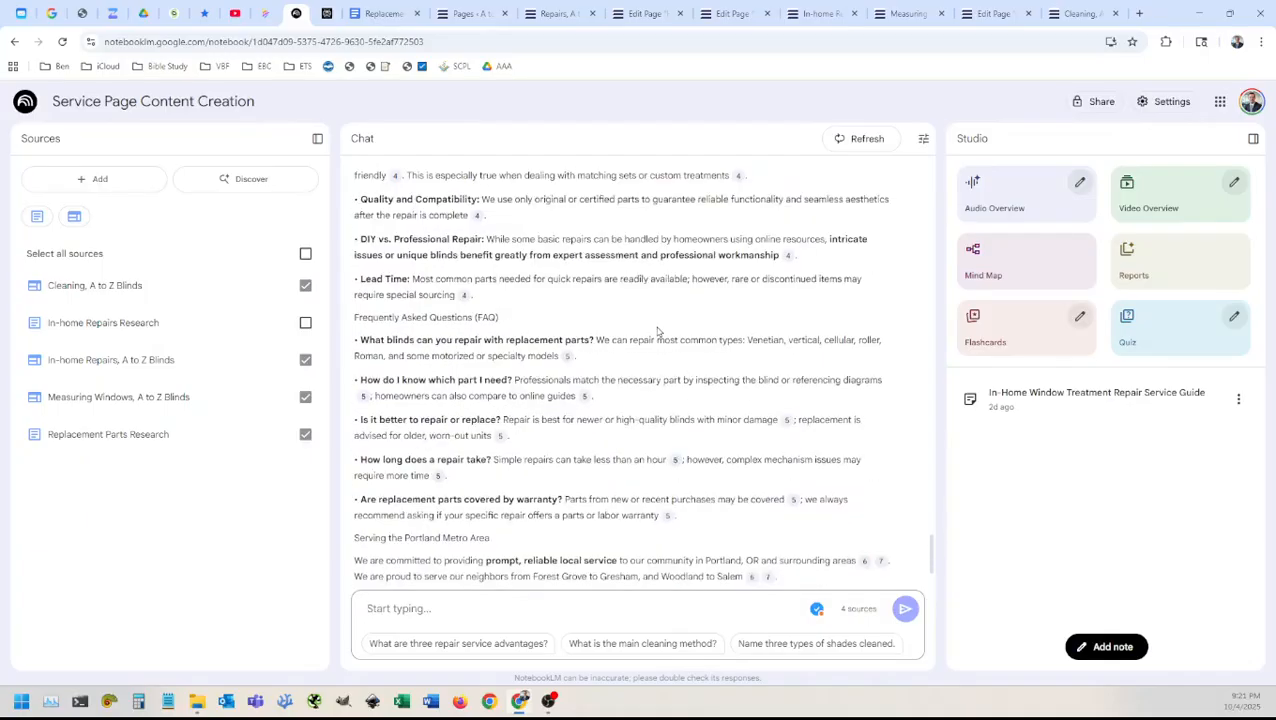
left_click_drag(356, 338, 688, 522)
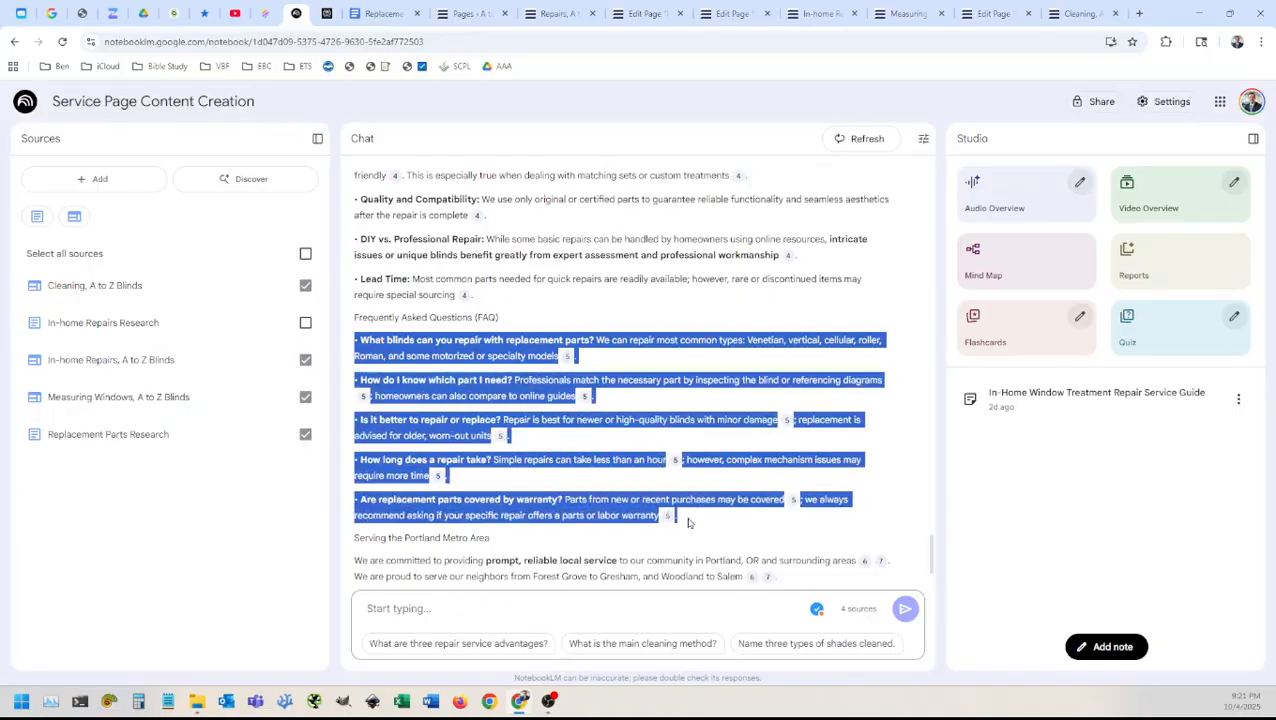
Step: Return to the Replacement Parts page in the WordPress editor and delete the FAQ question-and-answer table
left_click(650, 9)
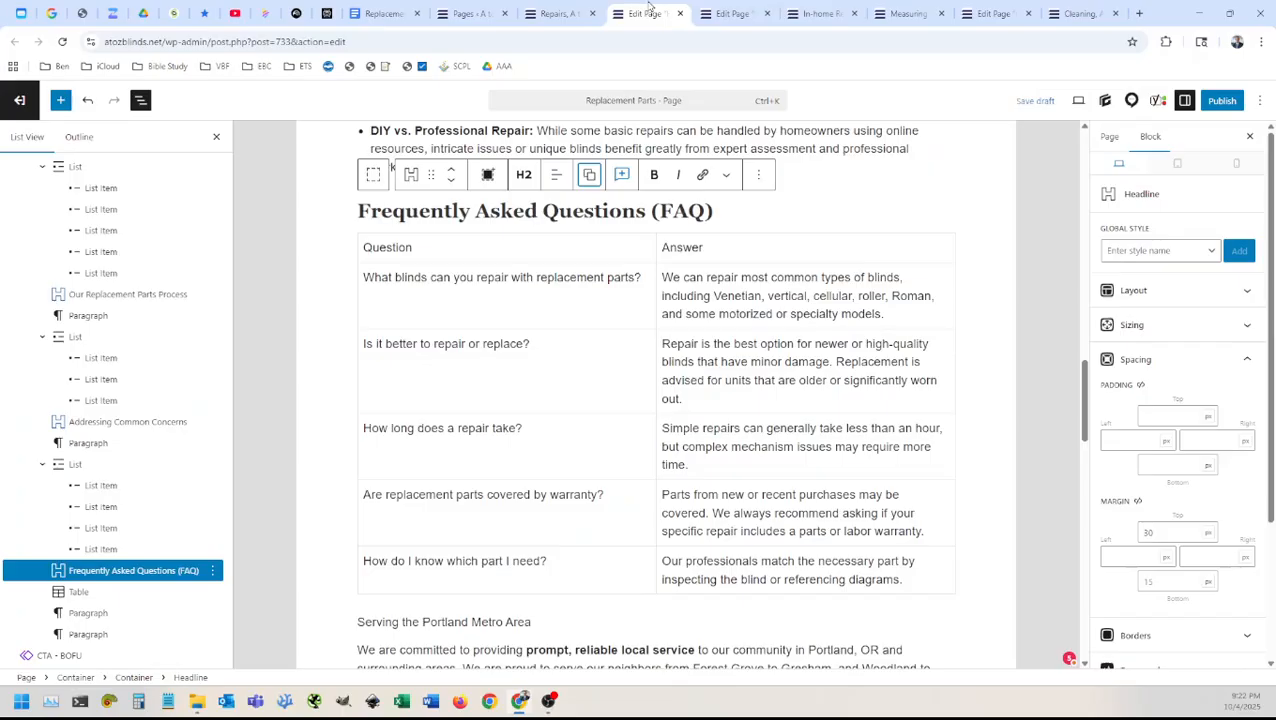
left_click(426, 246)
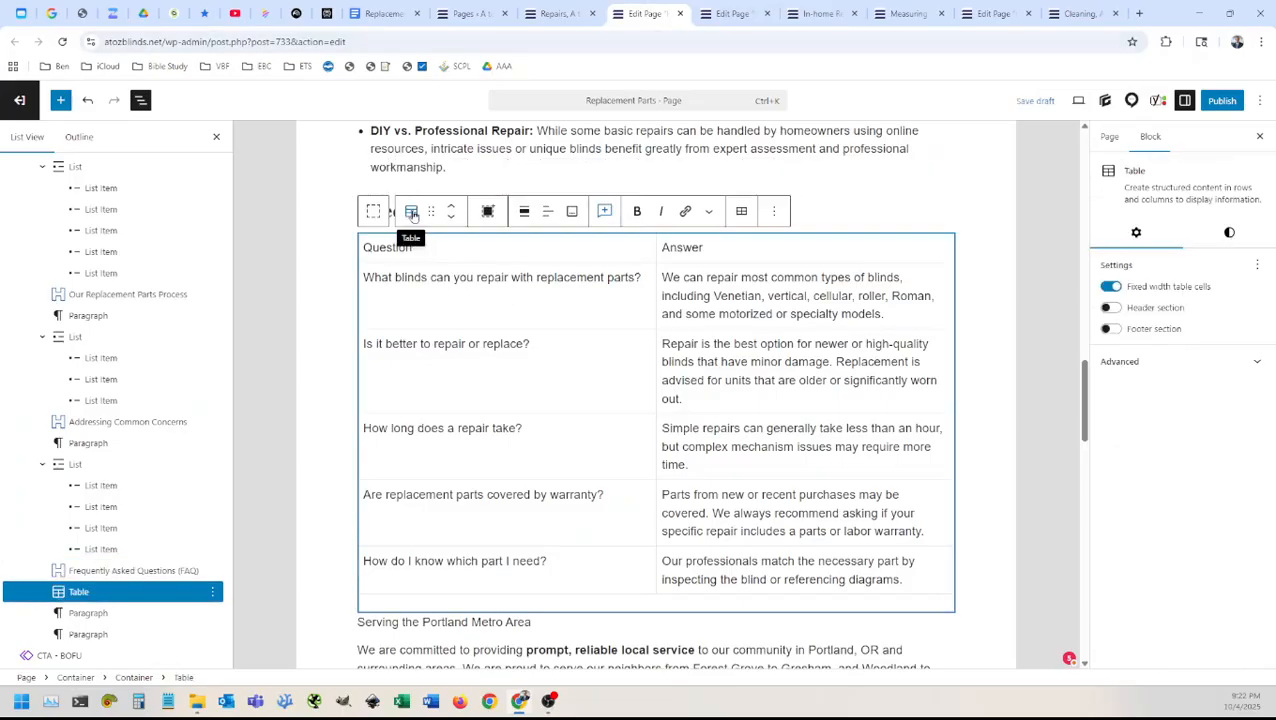
left_click(411, 211)
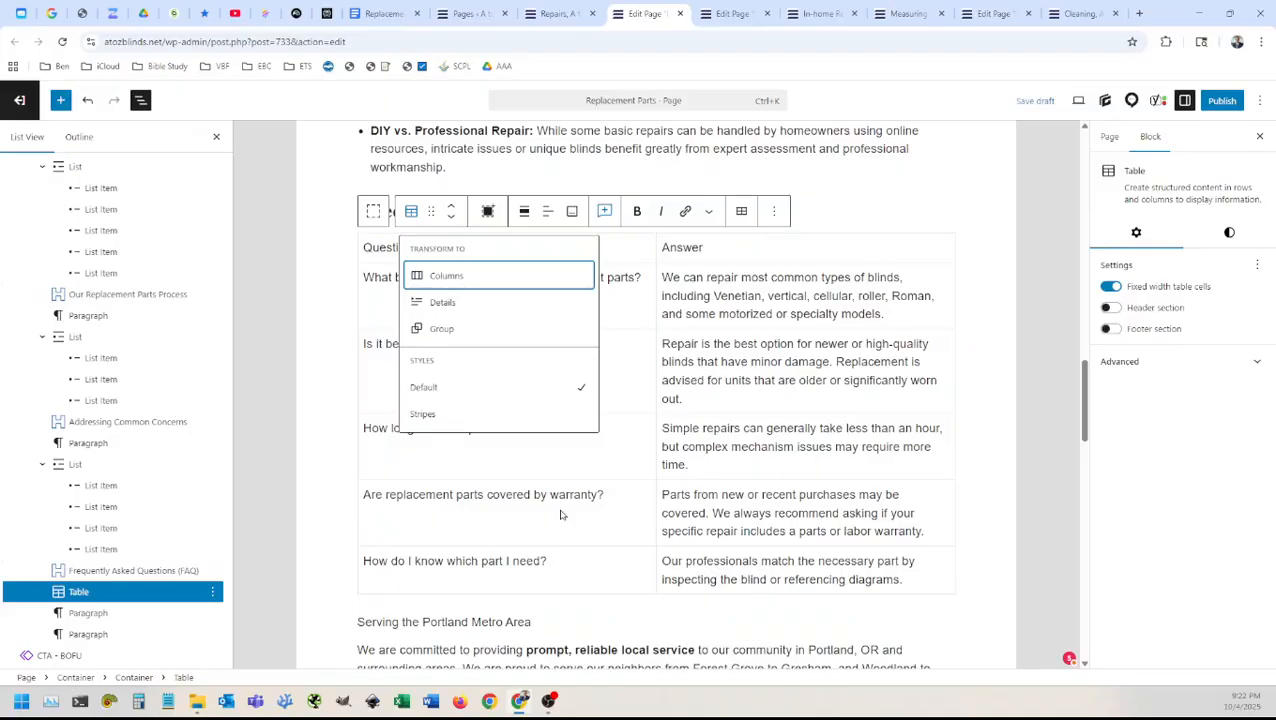
key("Delete")
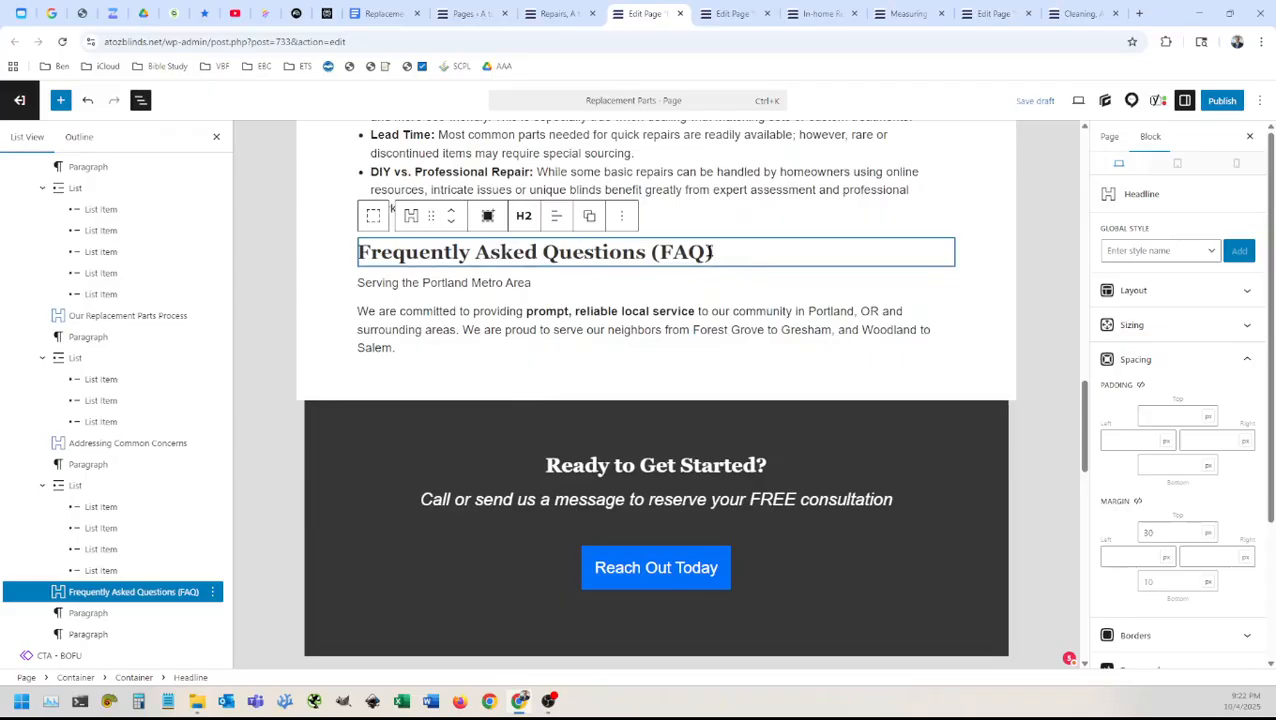
Step: Add a new paragraph below the "Frequently Asked Questions (FAQ)" heading and paste the copied questions and answers into it
left_click(712, 252)
key("Return")
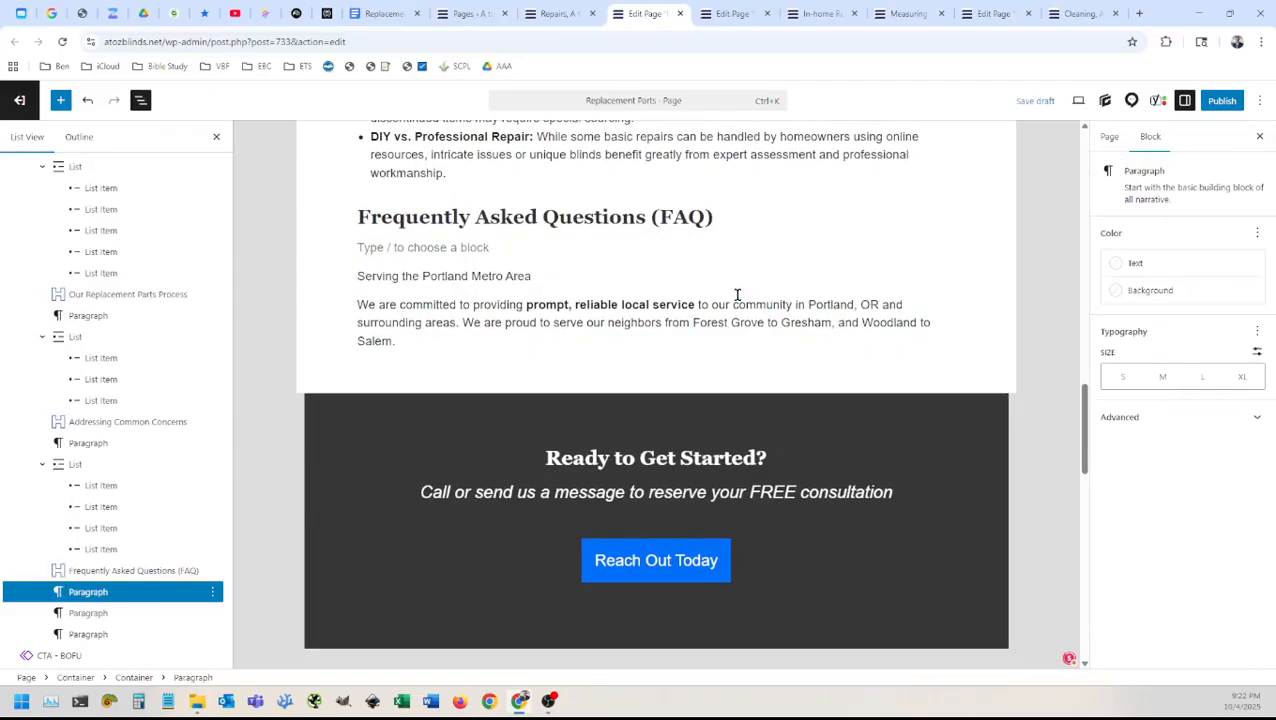
key("ctrl+v")
scroll(600, 330, "up", 5)
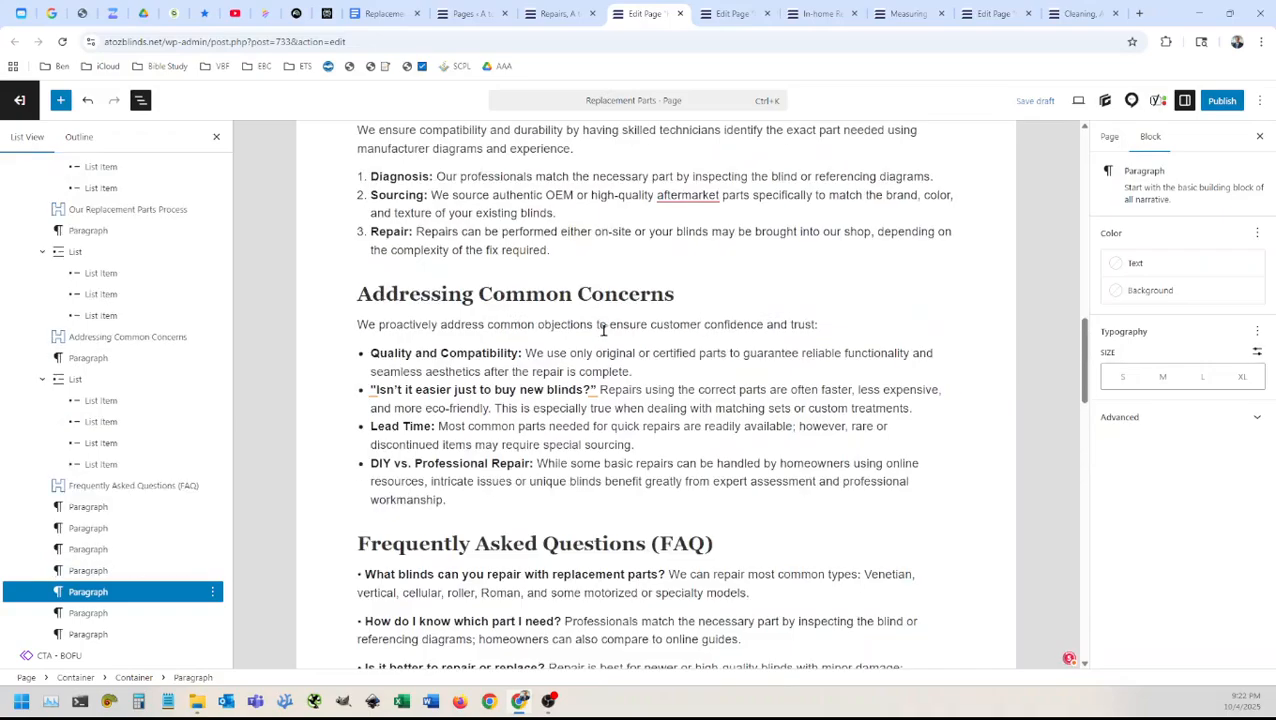
left_click(403, 357)
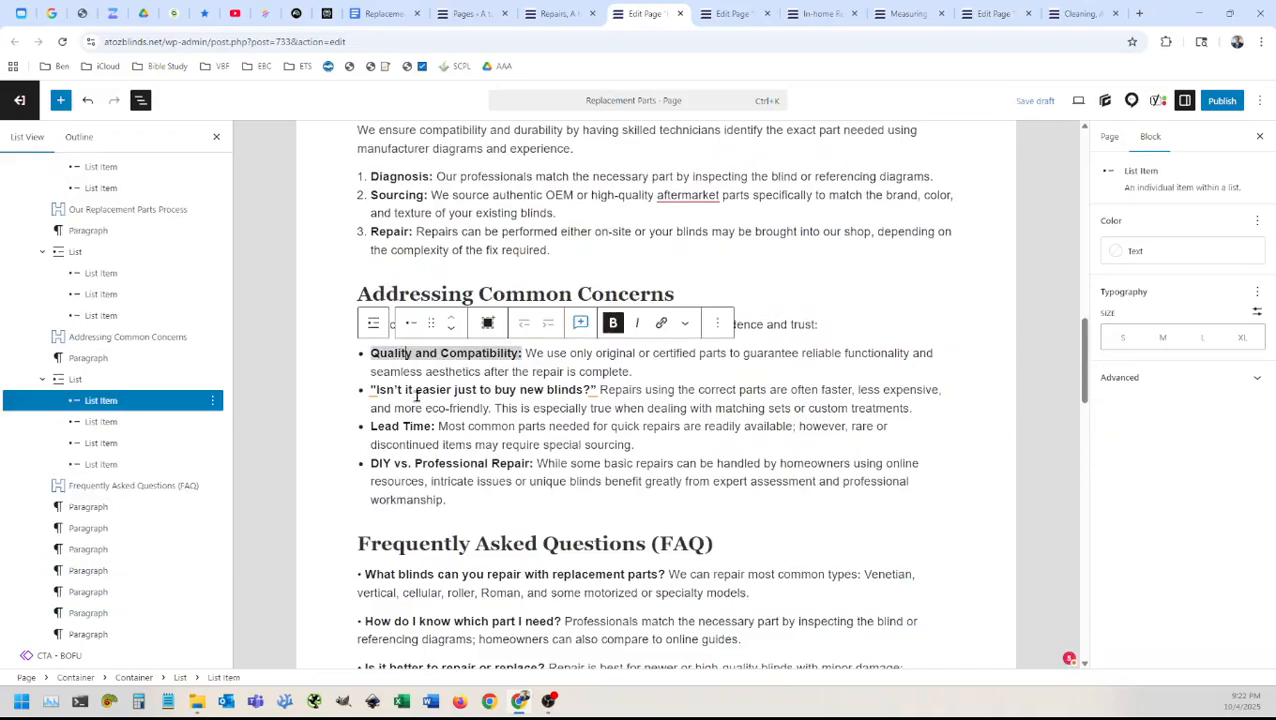
left_click(372, 355)
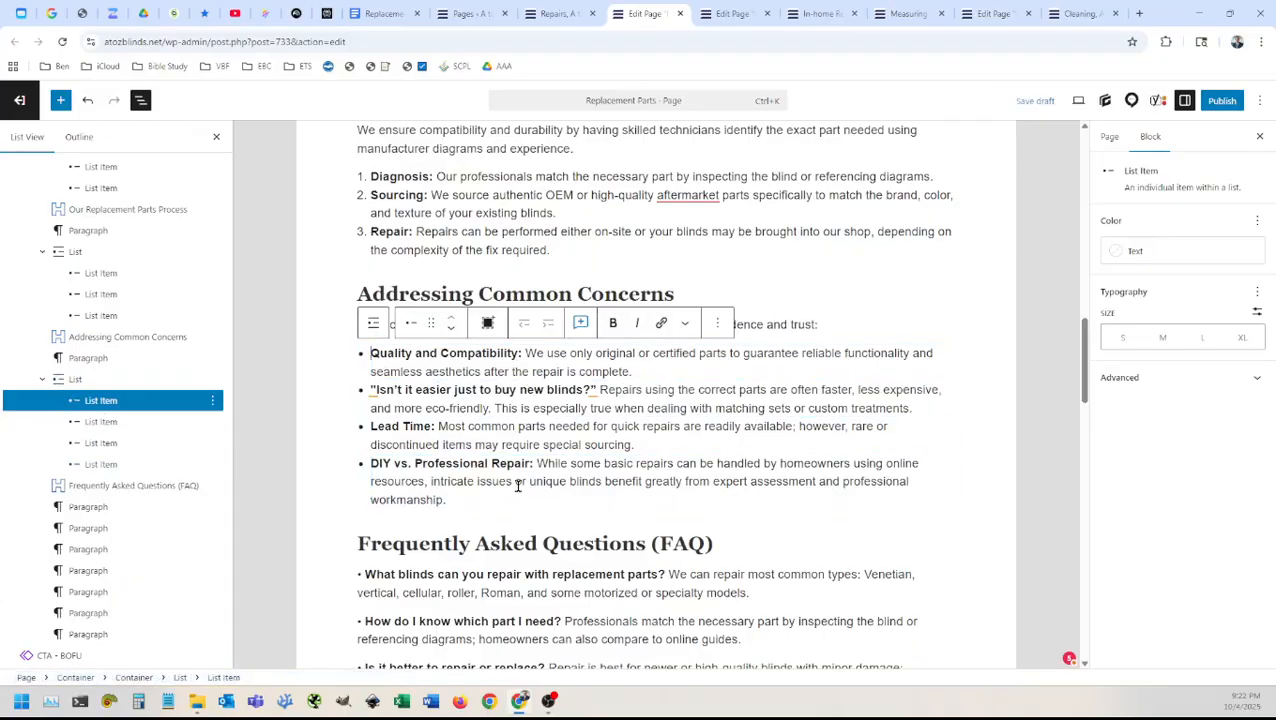
Step: Remove the leading bullet character and space from each of the five pasted FAQ paragraphs
scroll(515, 470, "down", 3)
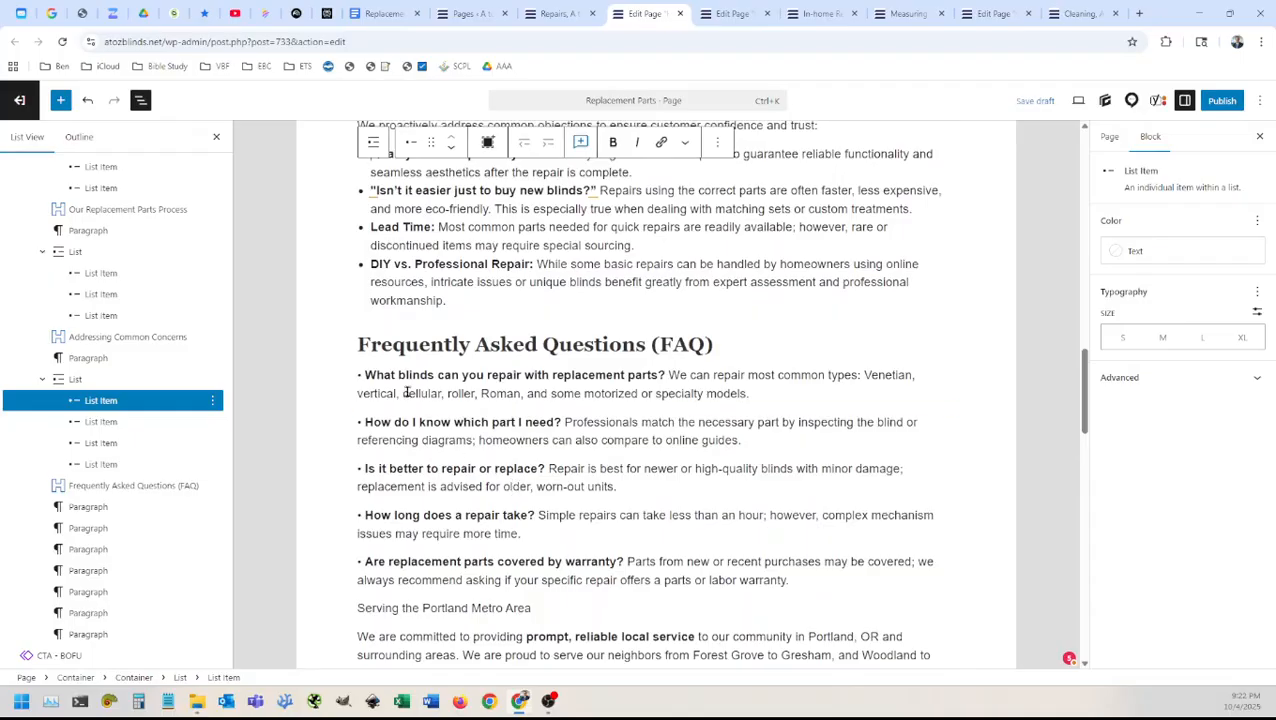
left_click(366, 377)
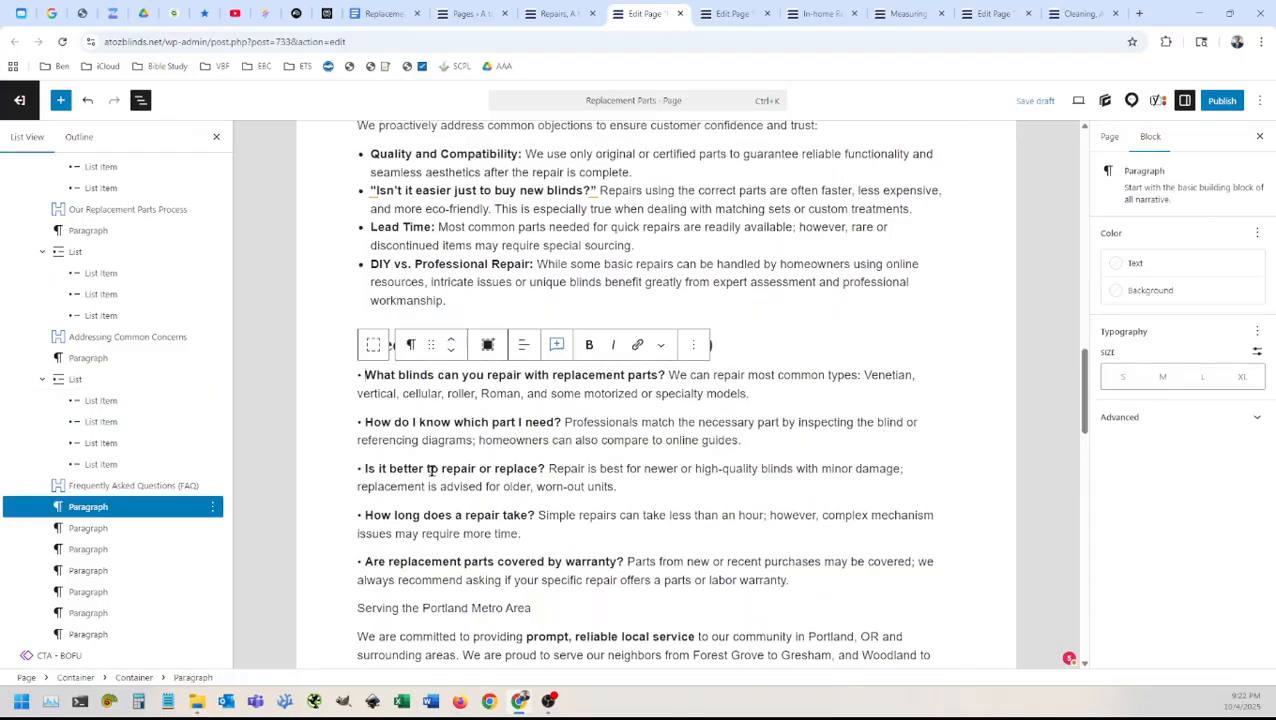
key("BackSpace")
key("BackSpace")
left_click(366, 422)
key("BackSpace")
key("BackSpace")
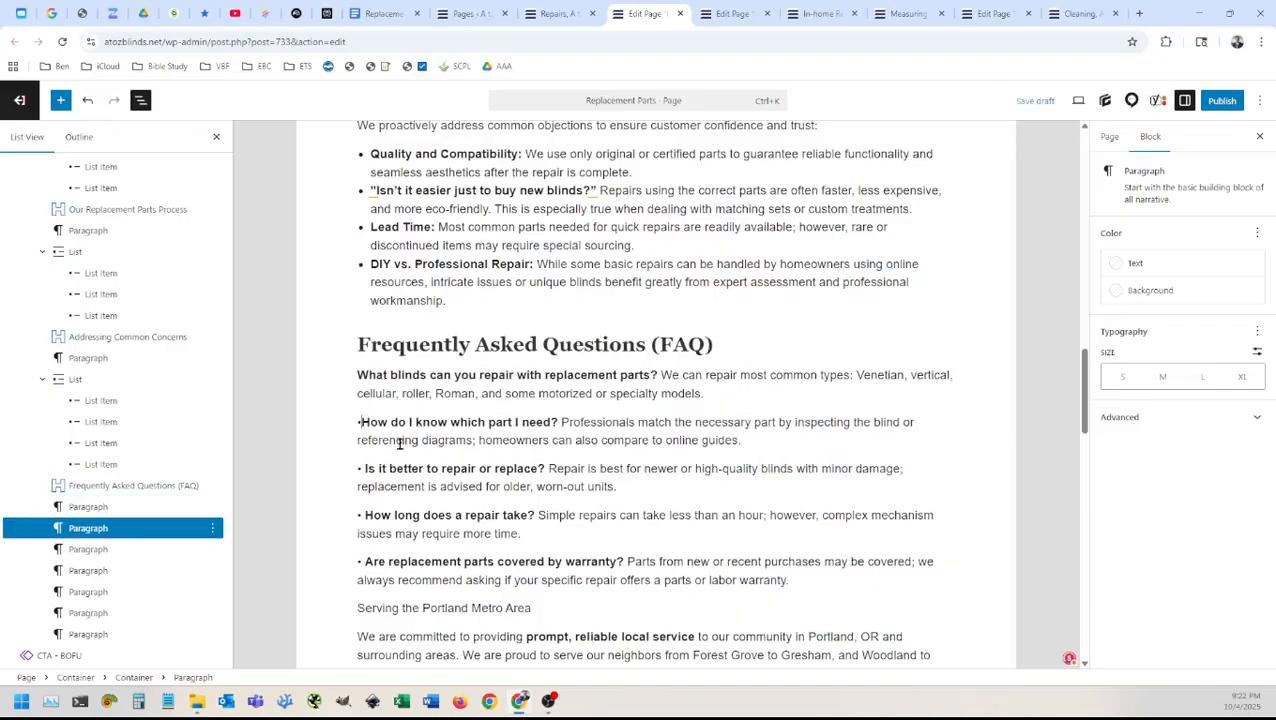
left_click(366, 470)
key("BackSpace")
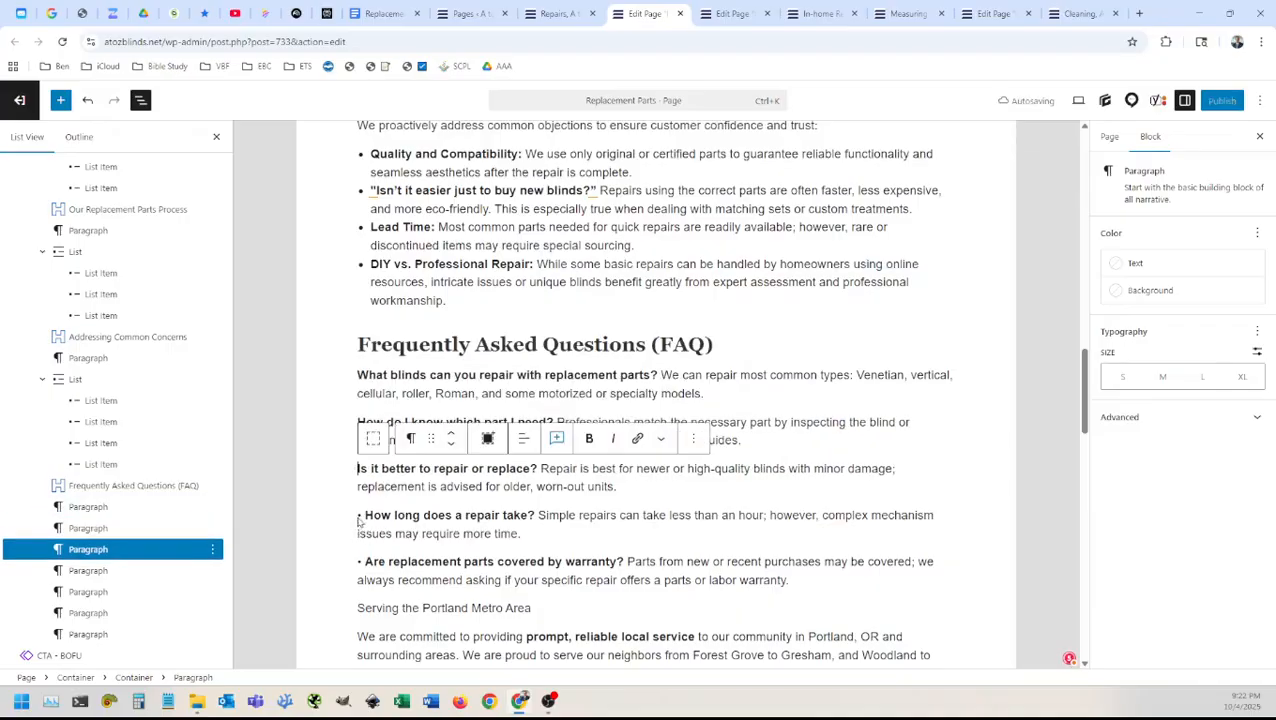
left_click(366, 516)
key("BackSpace")
key("BackSpace")
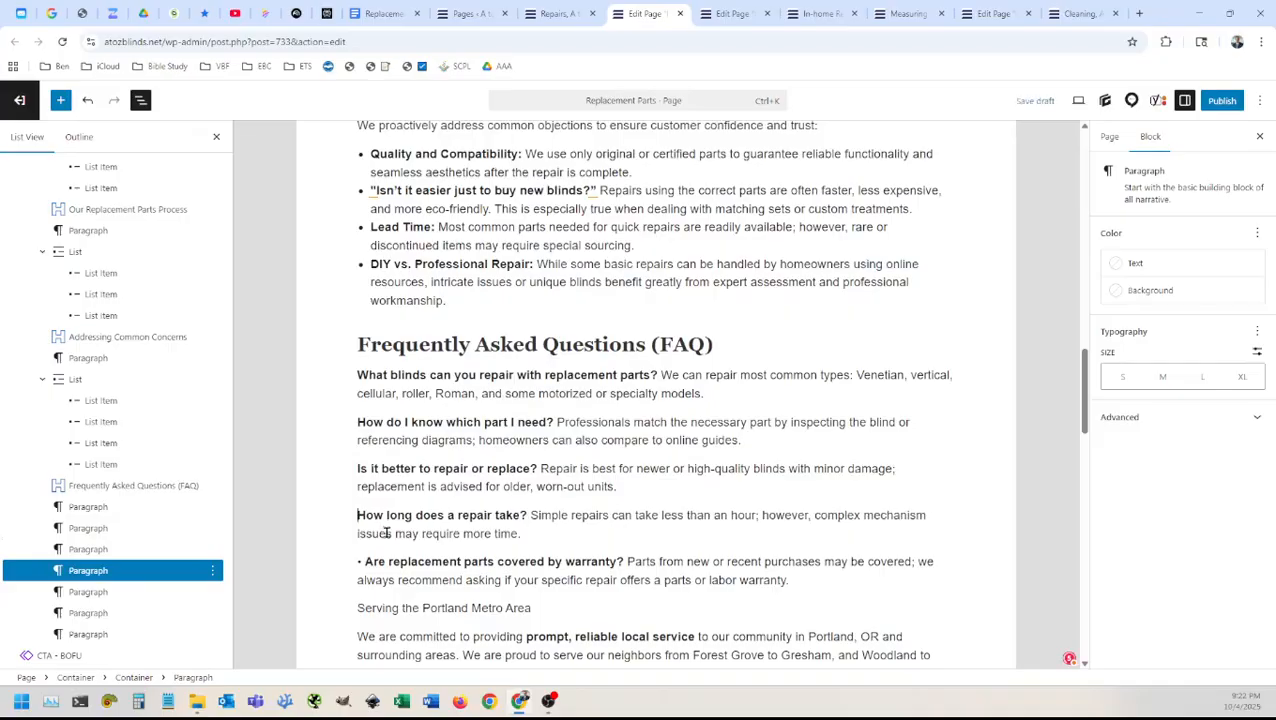
left_click(366, 562)
key("BackSpace")
key("BackSpace")
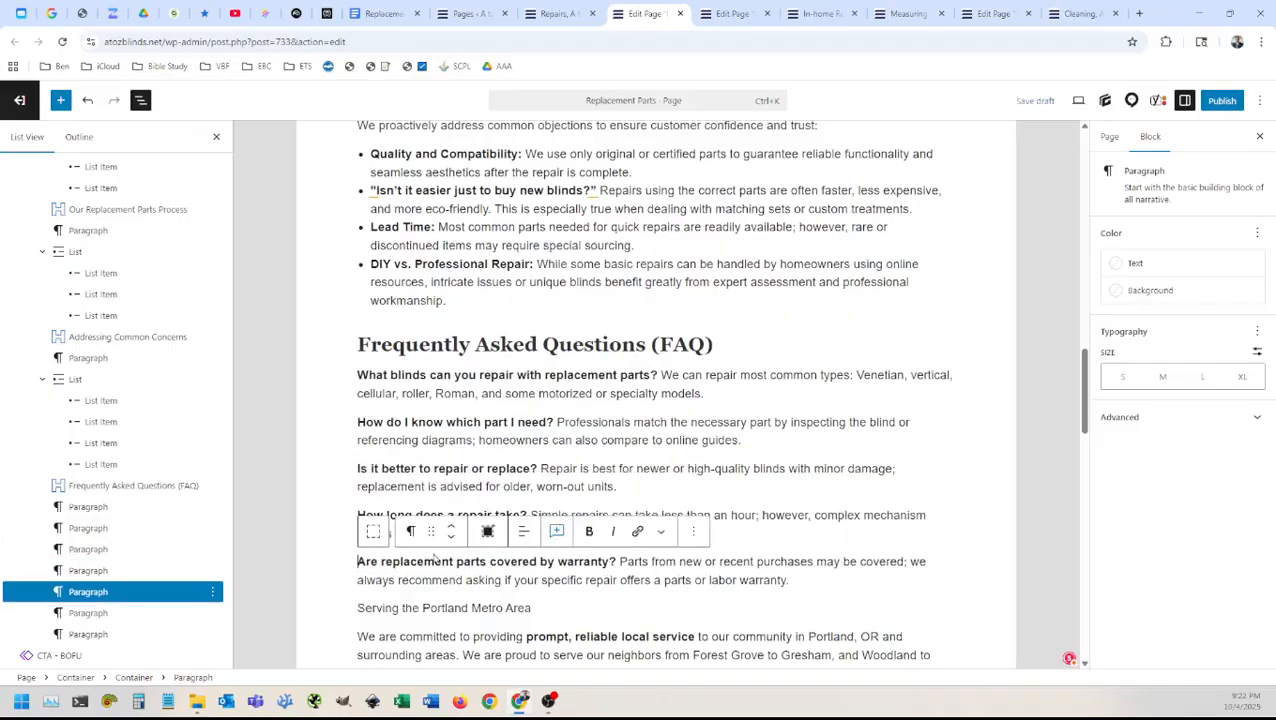
Step: Convert the five FAQ question-and-answer paragraphs into one bulleted list and expand its items in the block list view
left_click_drag(792, 582, 470, 380)
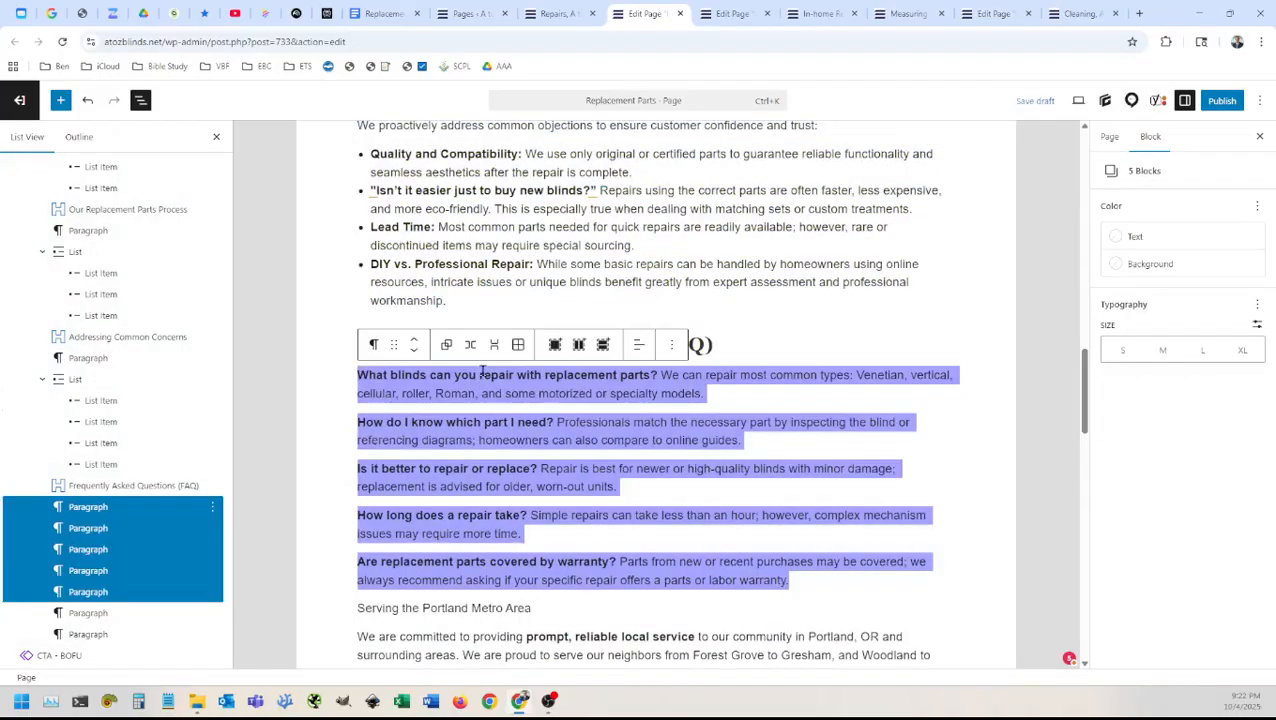
left_click(372, 344)
left_click(398, 438)
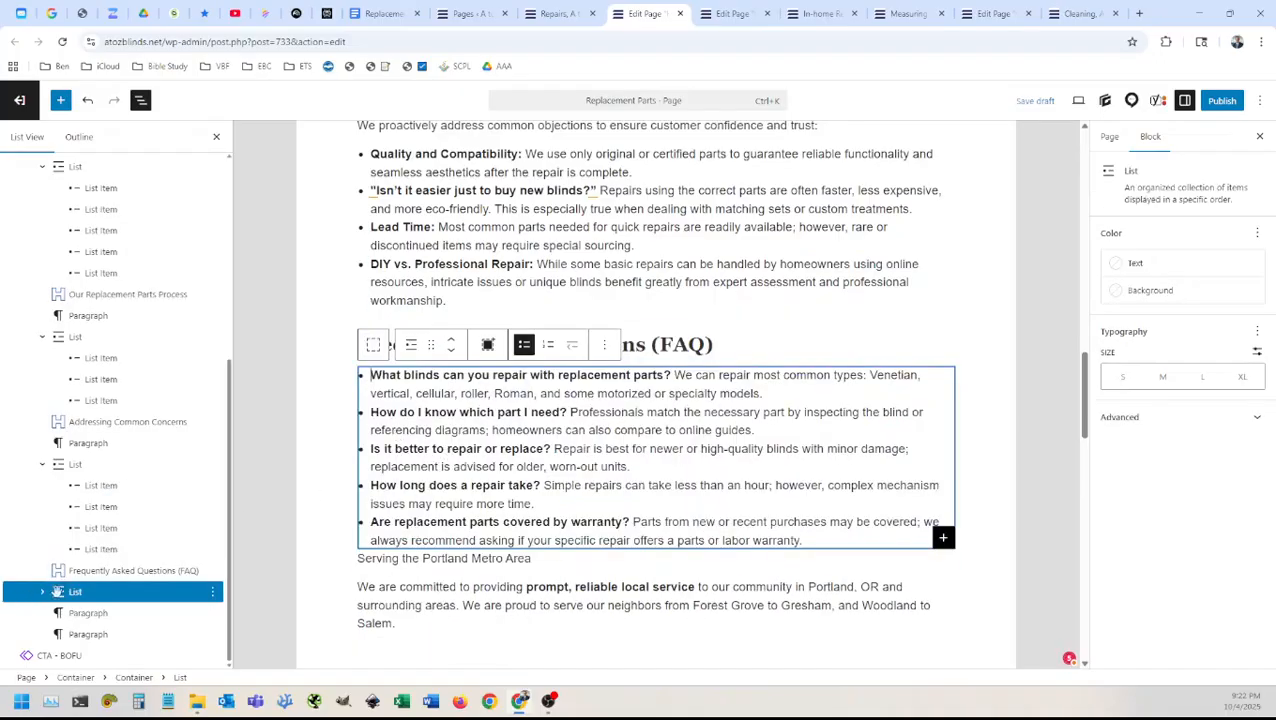
left_click(43, 591)
scroll(122, 495, "down", 2)
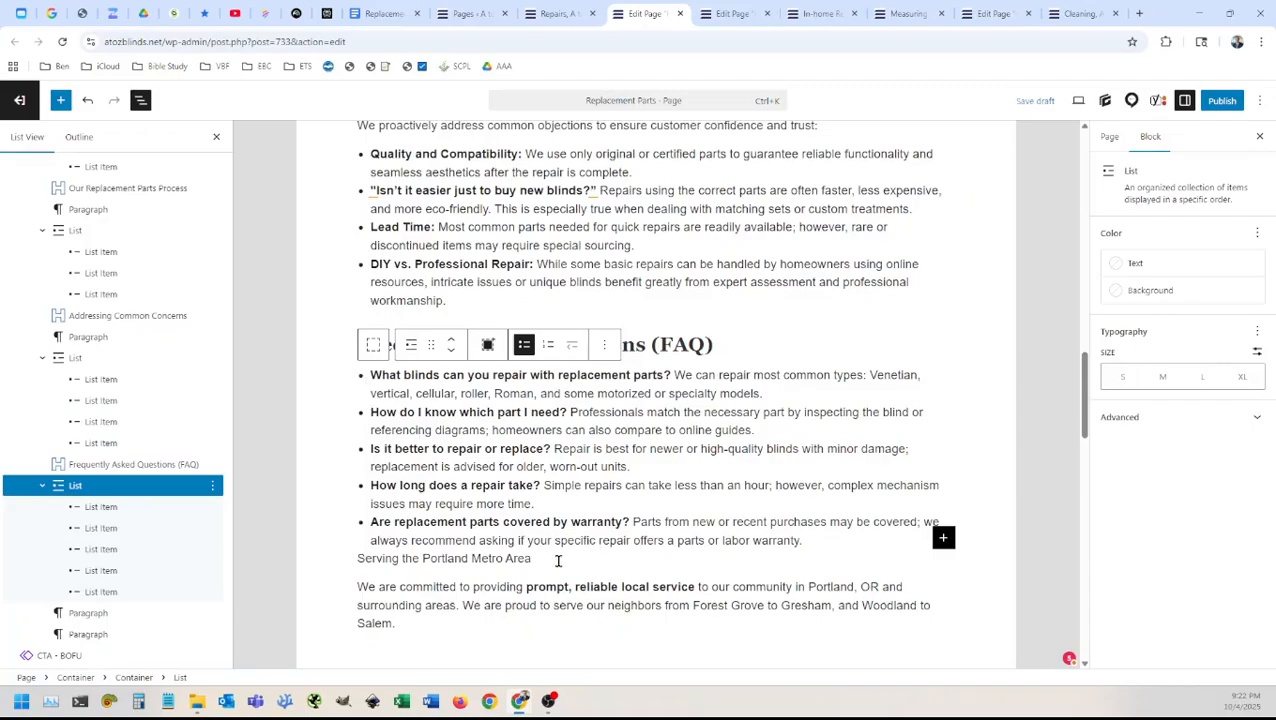
Step: Copy the "Serving the Portland Metro Area" headline block from the In-home Repairs page and return to the Replacement Parts page
scroll(550, 549, "down", 2)
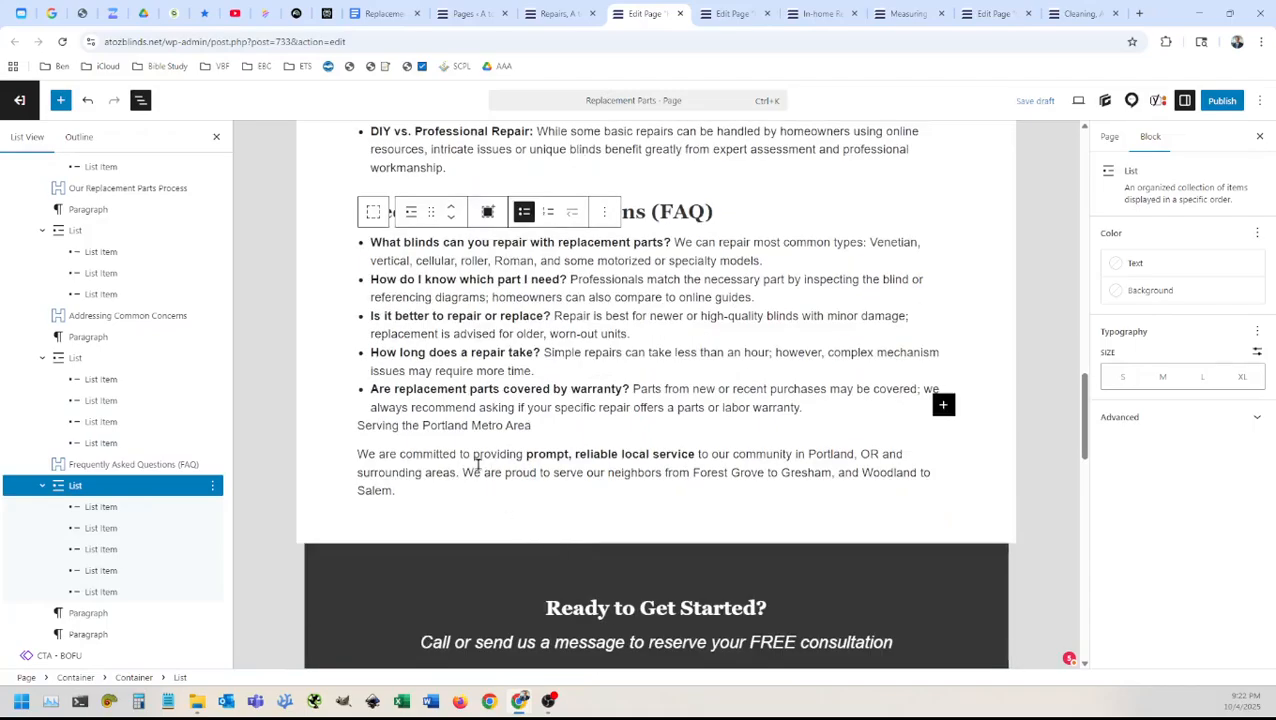
scroll(492, 495, "up", 1)
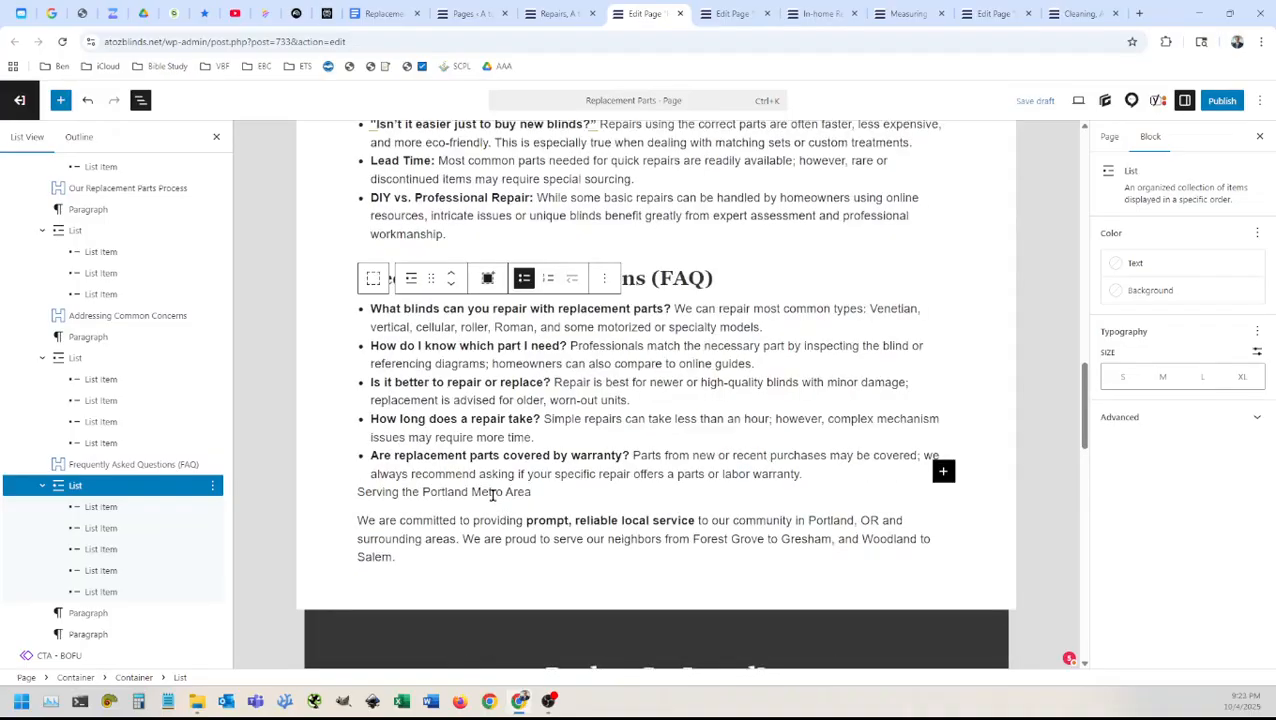
scroll(489, 494, "down", 3)
scroll(490, 494, "up", 3)
scroll(490, 495, "down", 1)
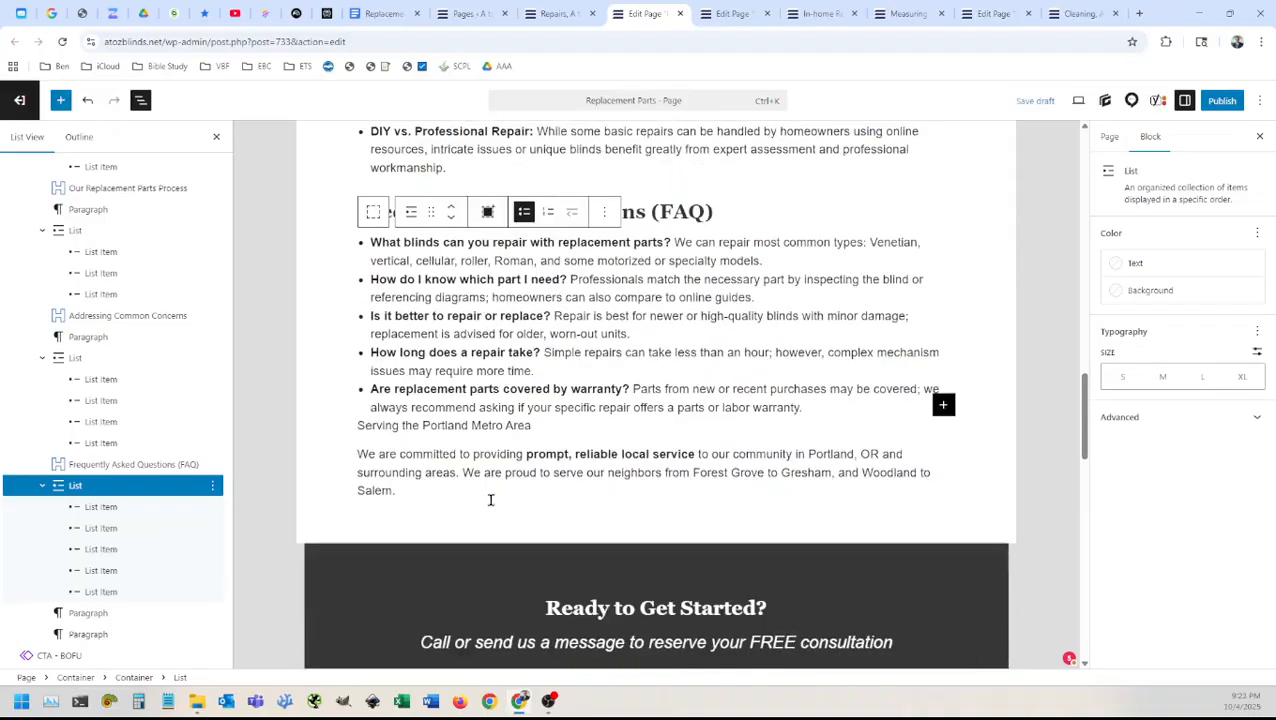
left_click(444, 458)
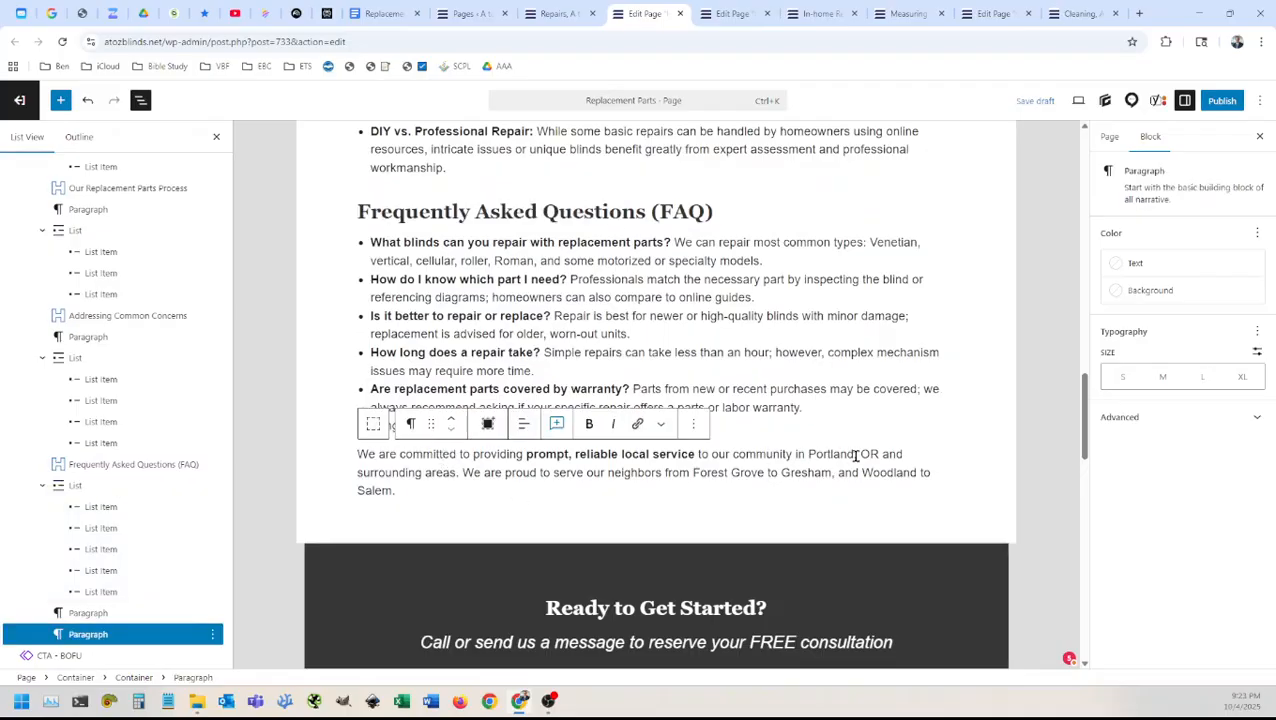
left_click(726, 13)
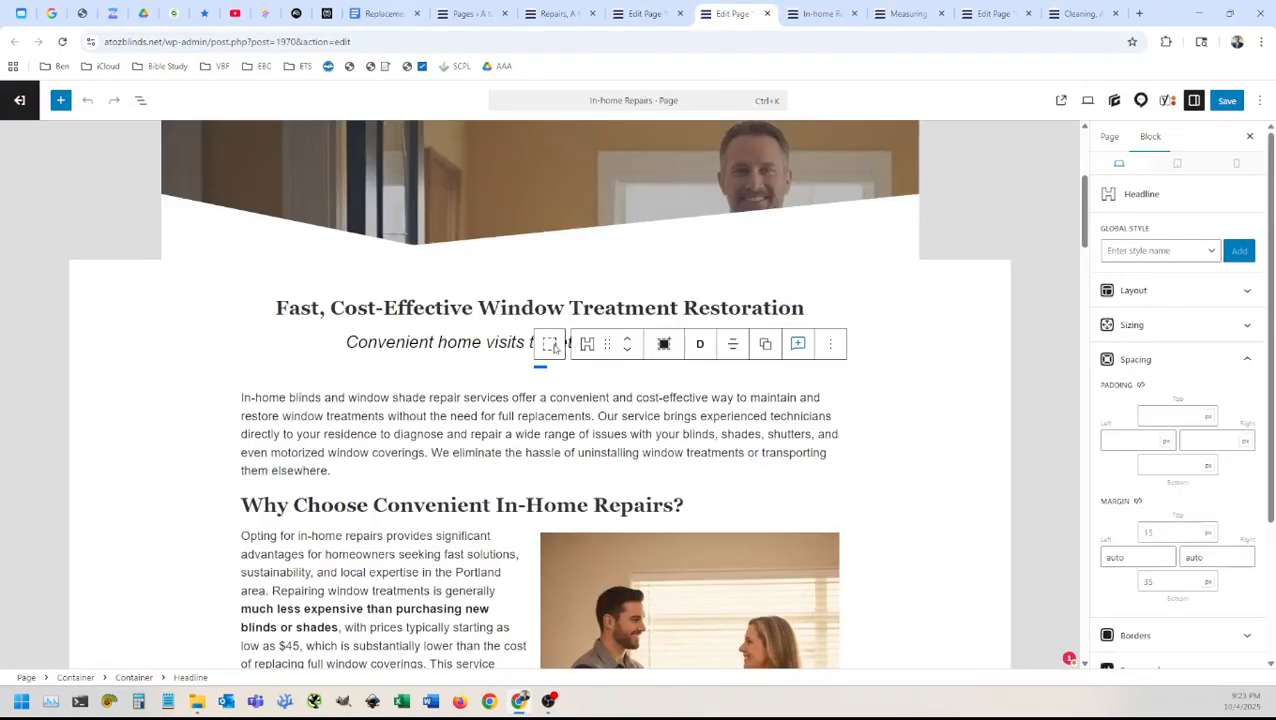
scroll(518, 356, "down", 20)
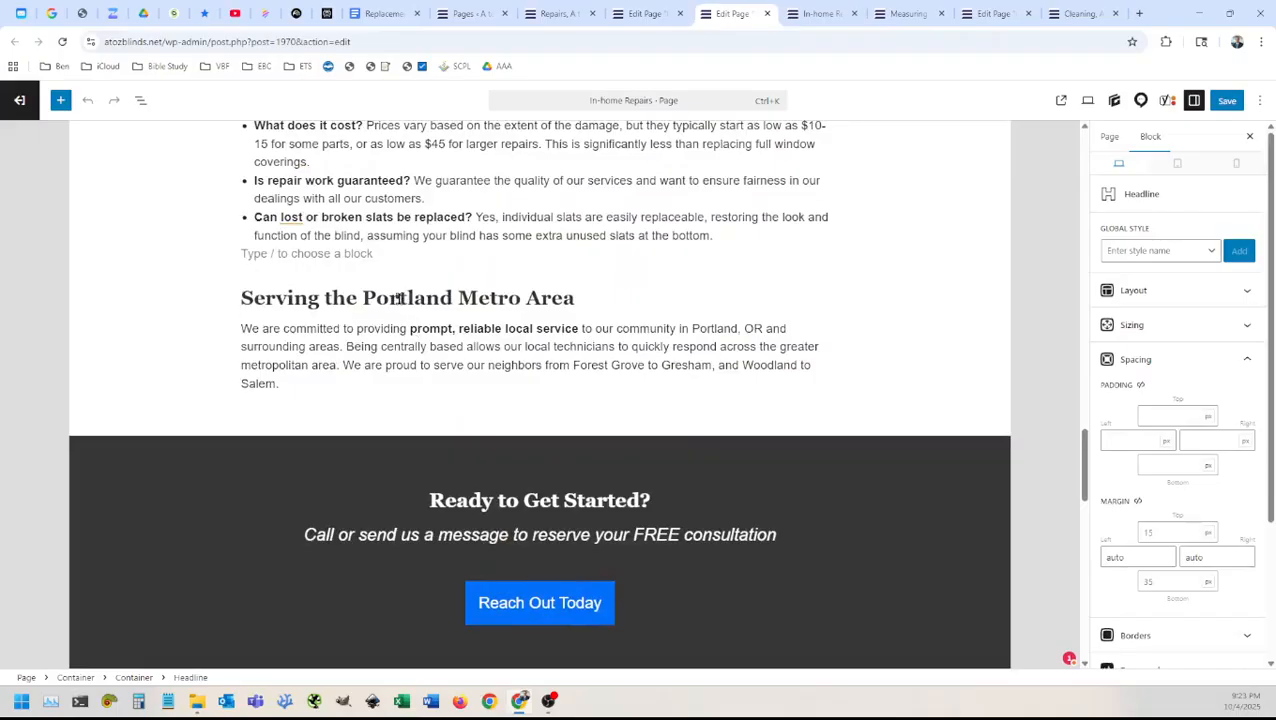
triple_click(398, 297)
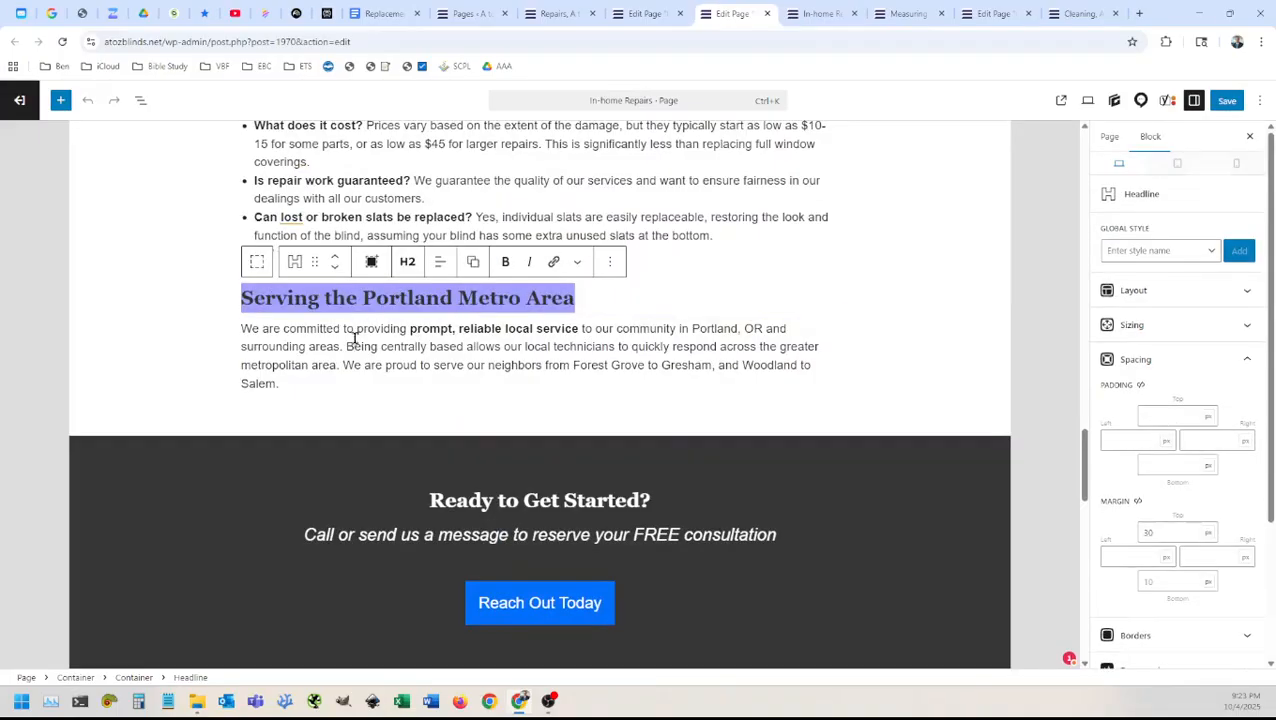
key("BackSpace")
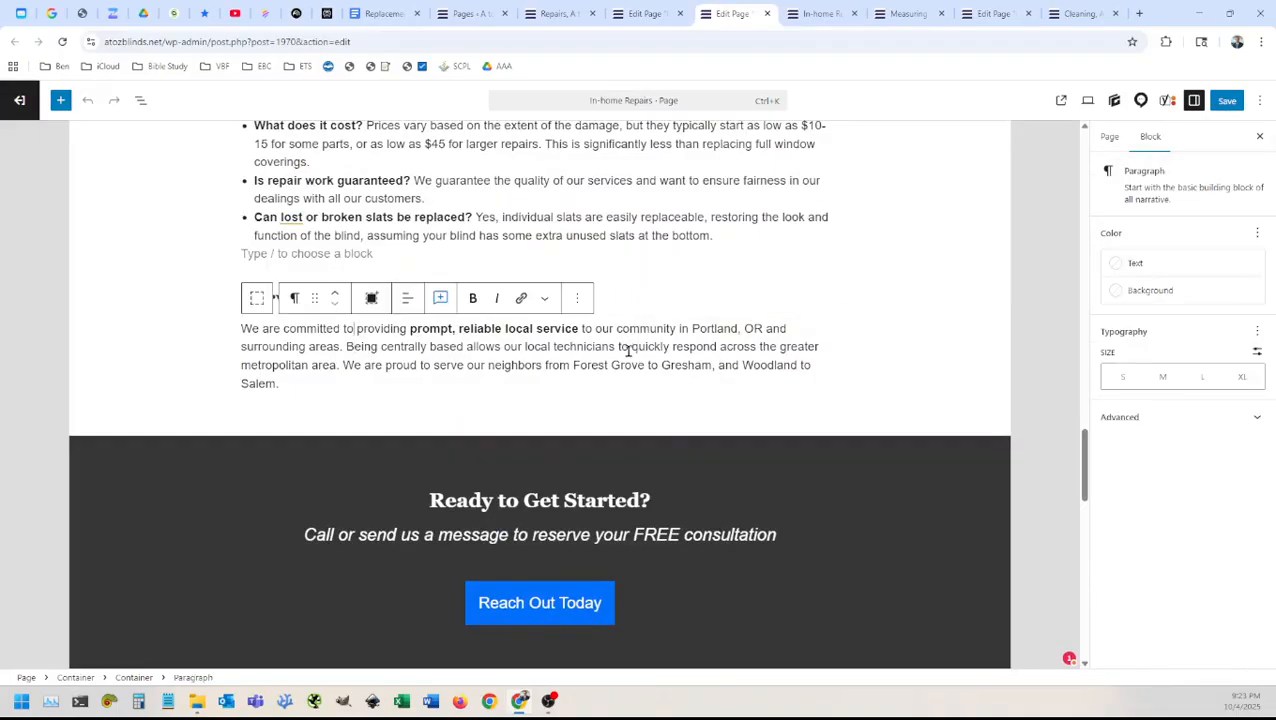
key("ctrl+z")
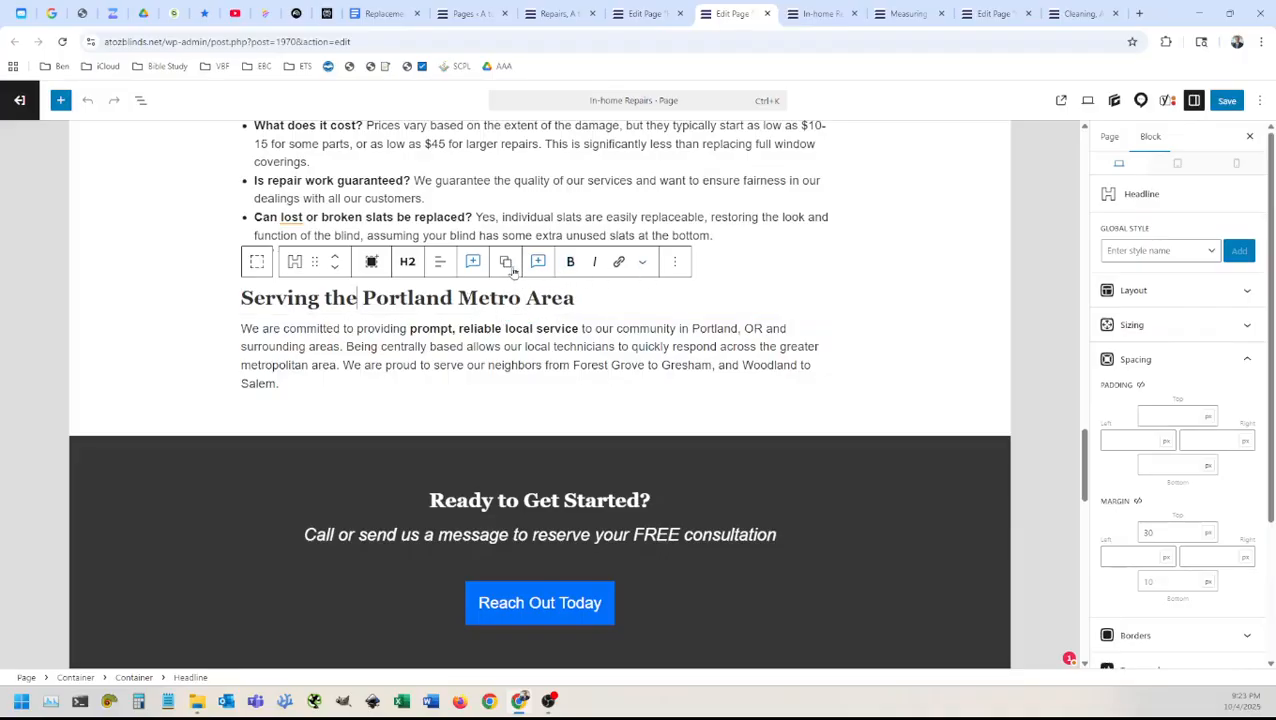
left_click(669, 267)
left_click(688, 306)
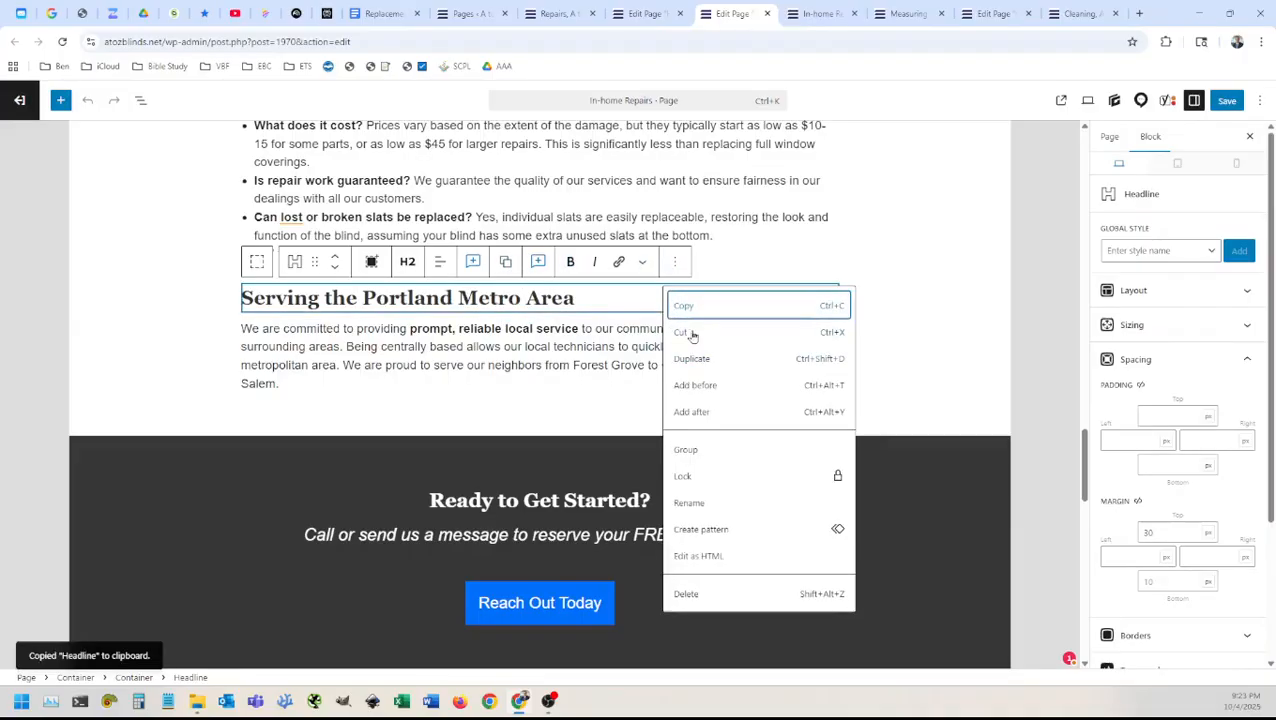
key("ctrl+shift+Tab")
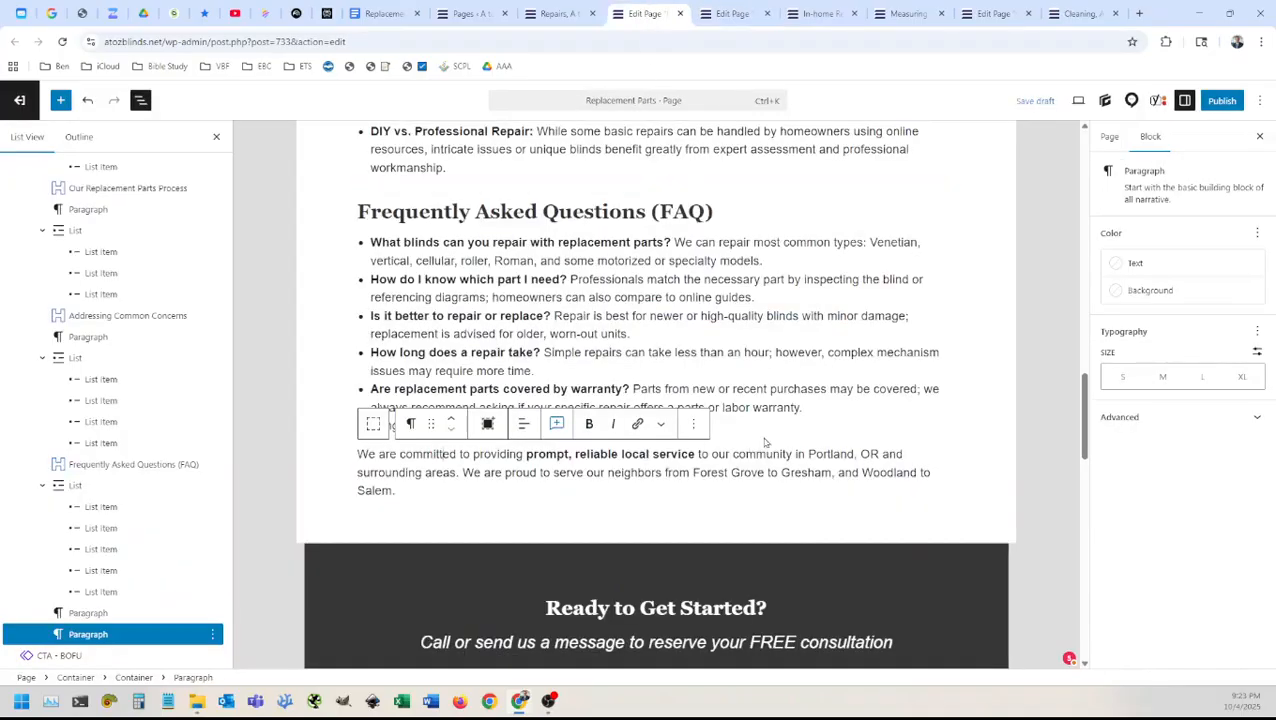
key("ctrl+v")
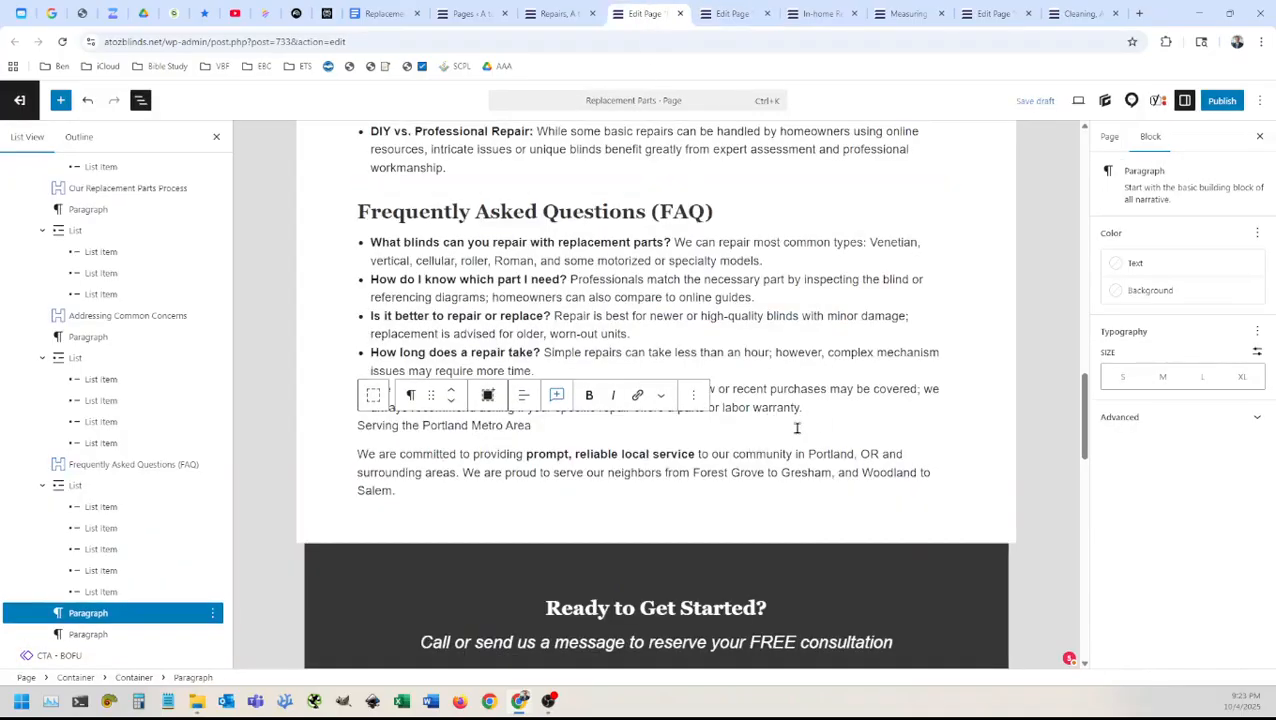
Step: Convert the "Serving the Portland Metro Area" paragraph into an H2 headline and apply the copied headline styles with a 30 px top margin
triple_click(481, 425)
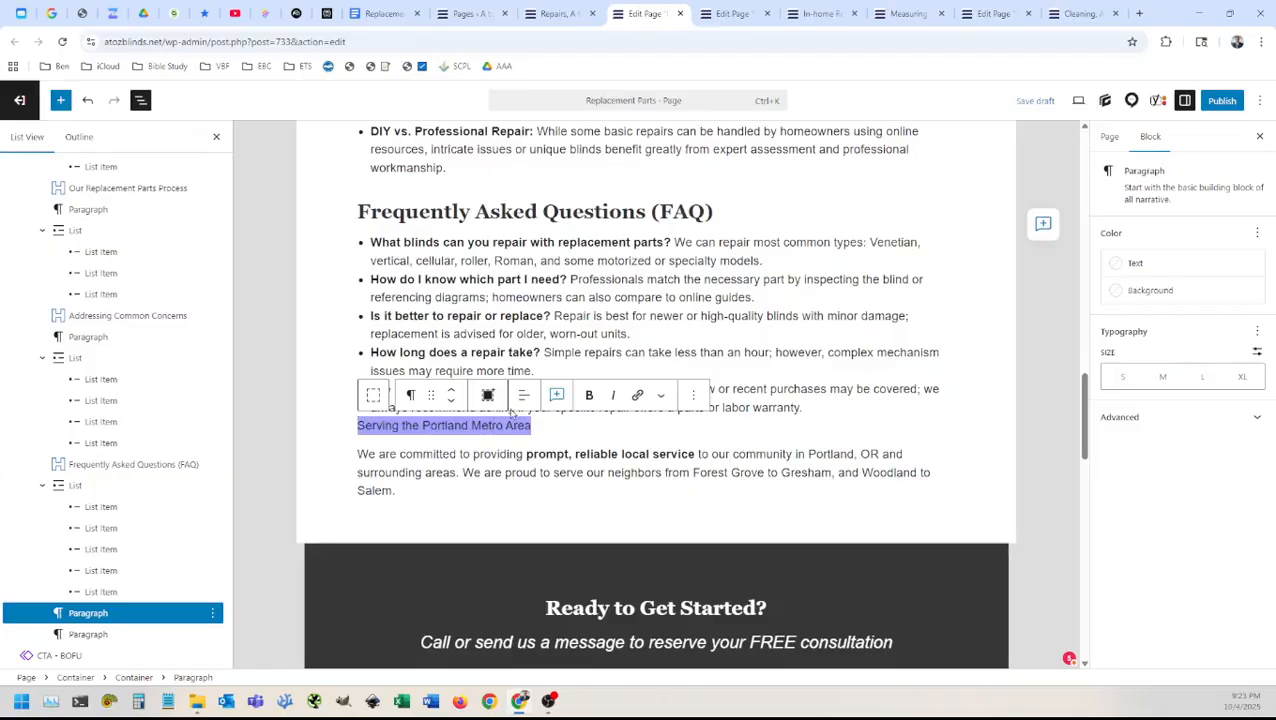
left_click(410, 395)
left_click(436, 209)
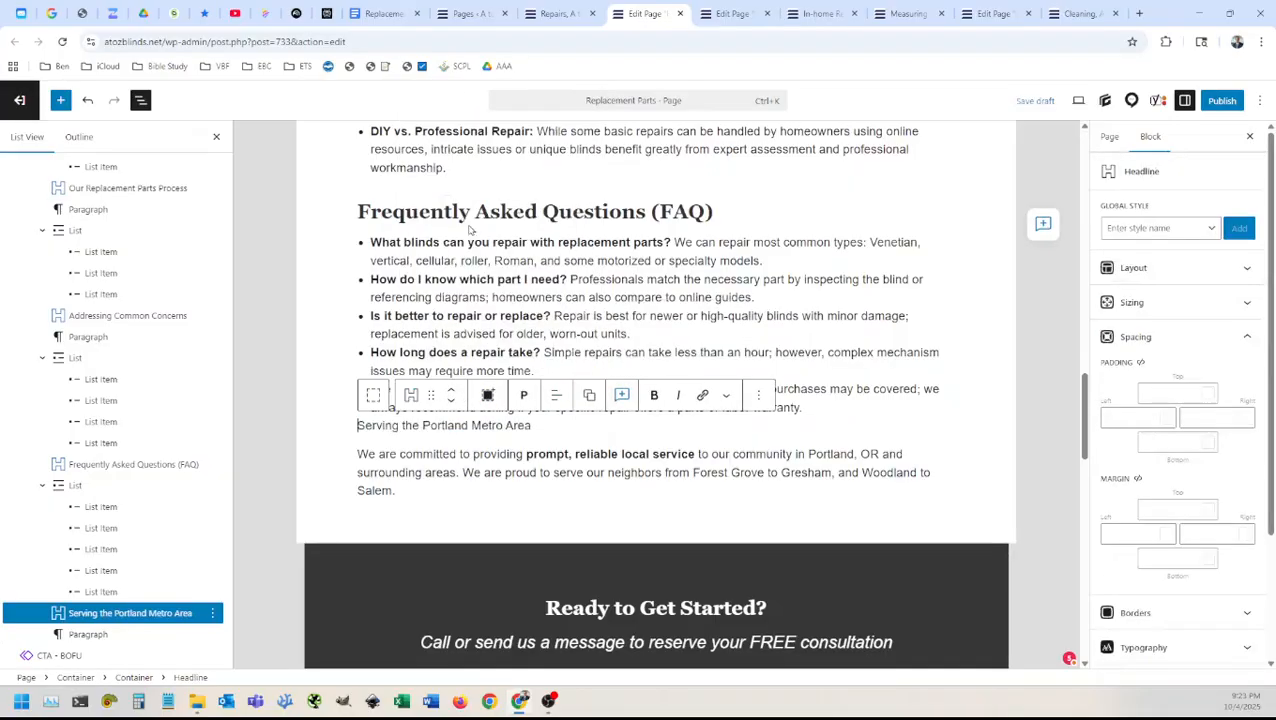
left_click(524, 398)
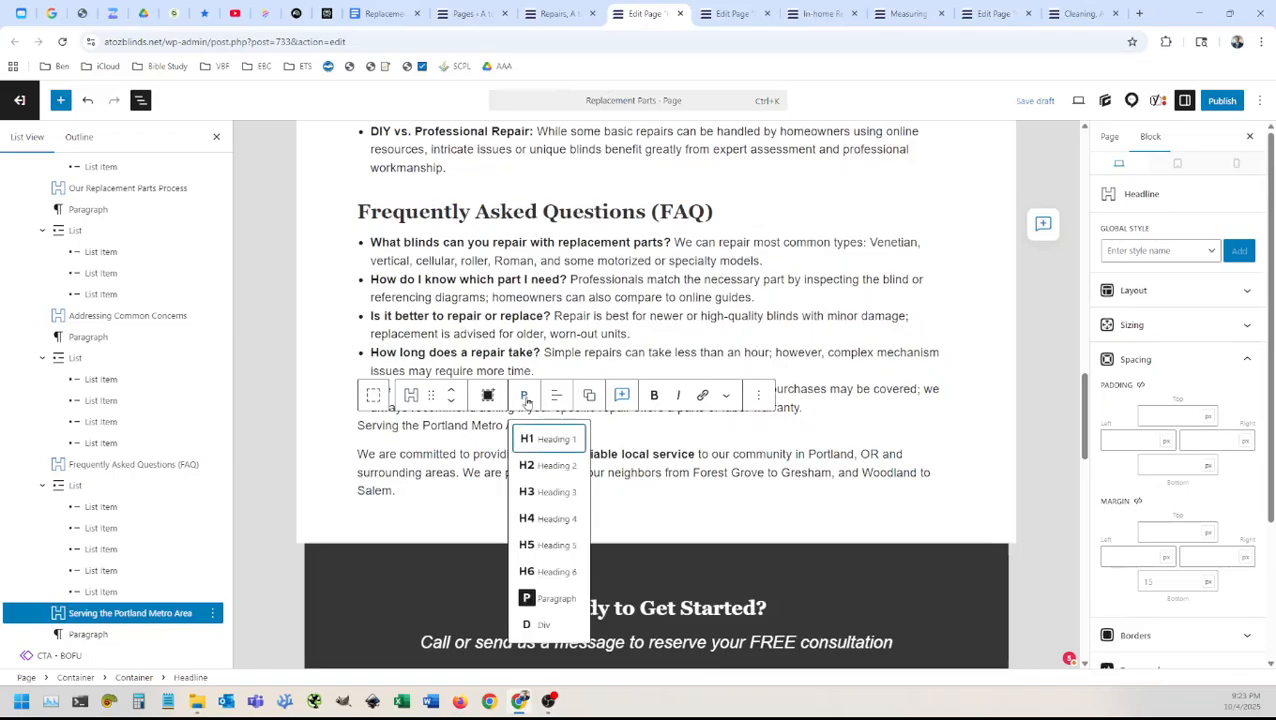
left_click(530, 465)
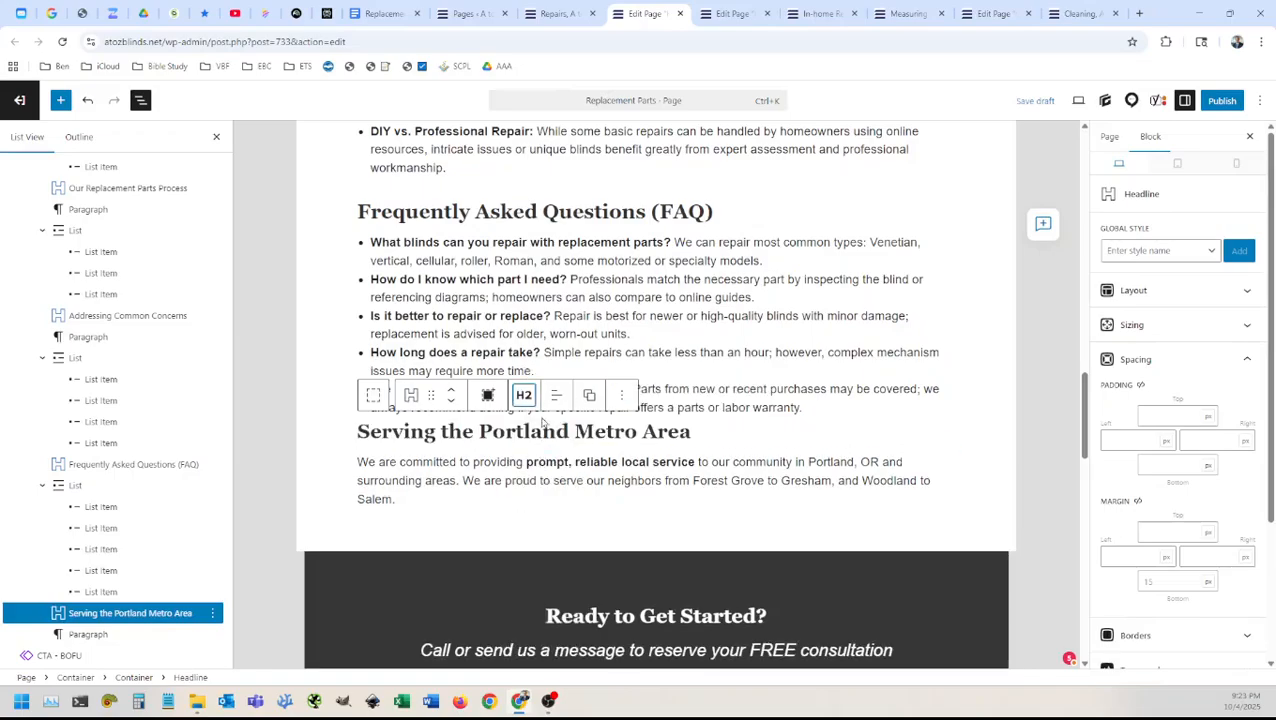
left_click(588, 396)
left_click(599, 468)
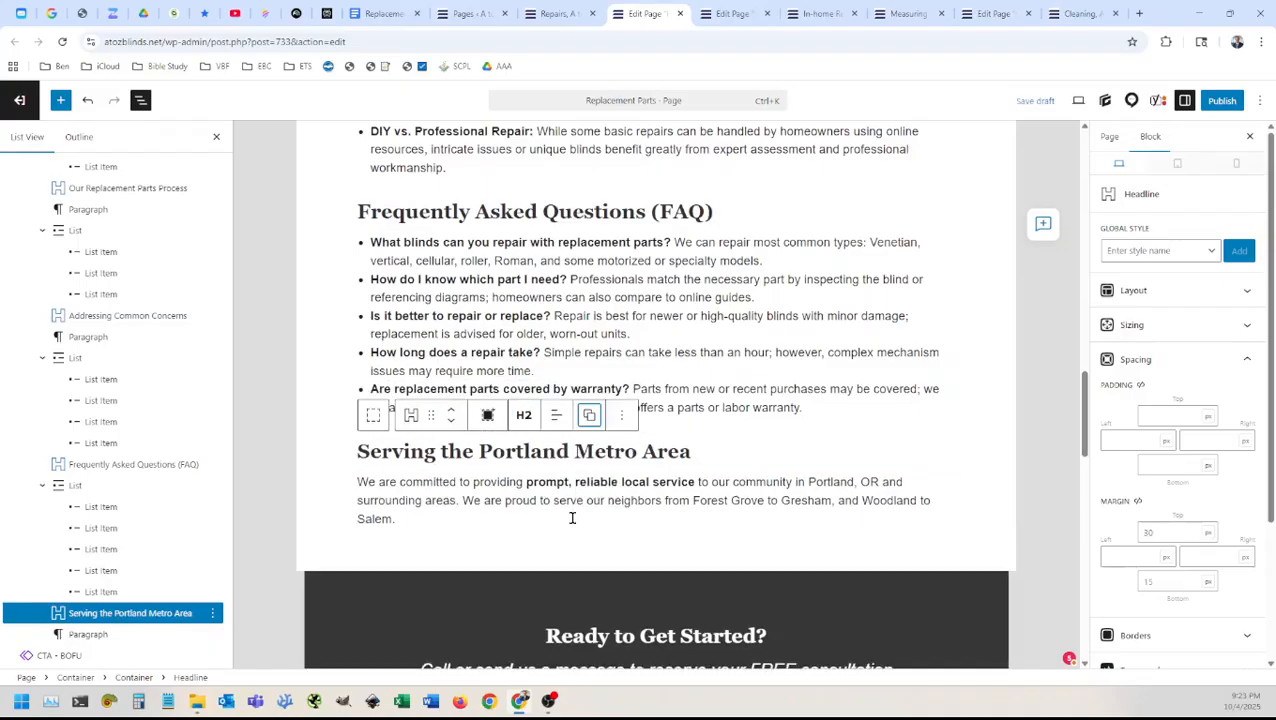
left_click(658, 499)
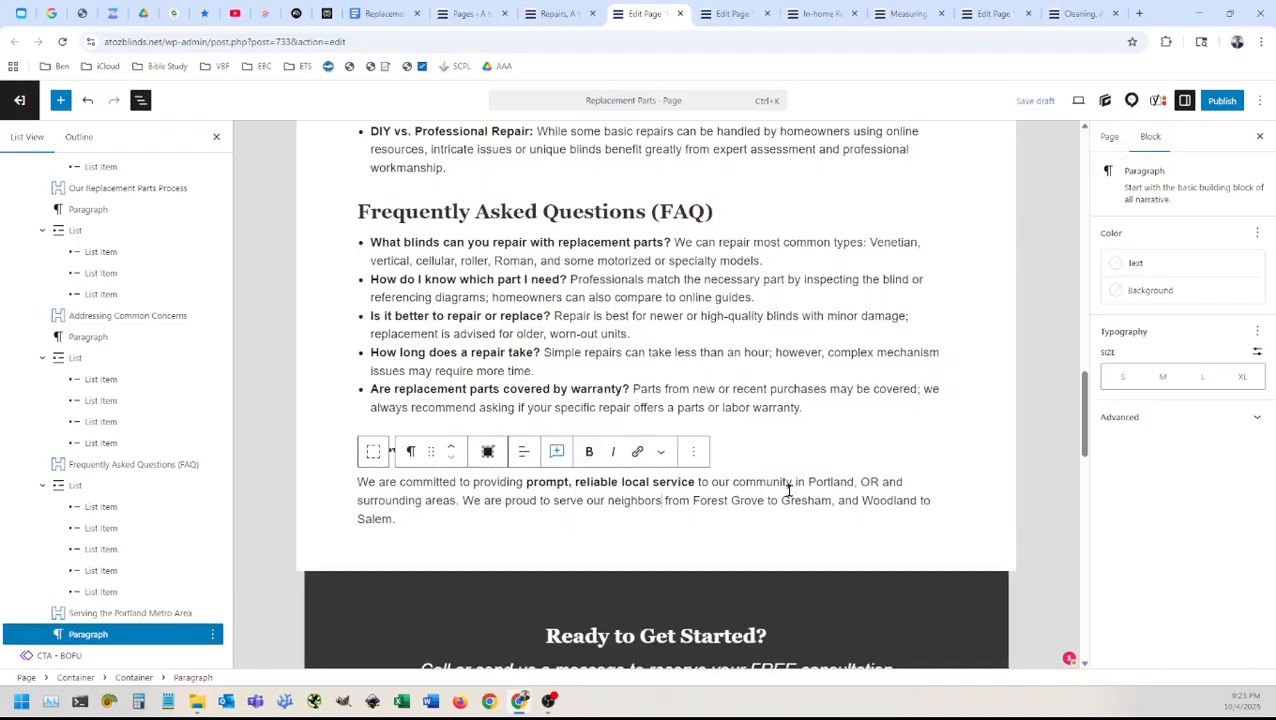
left_click(745, 452)
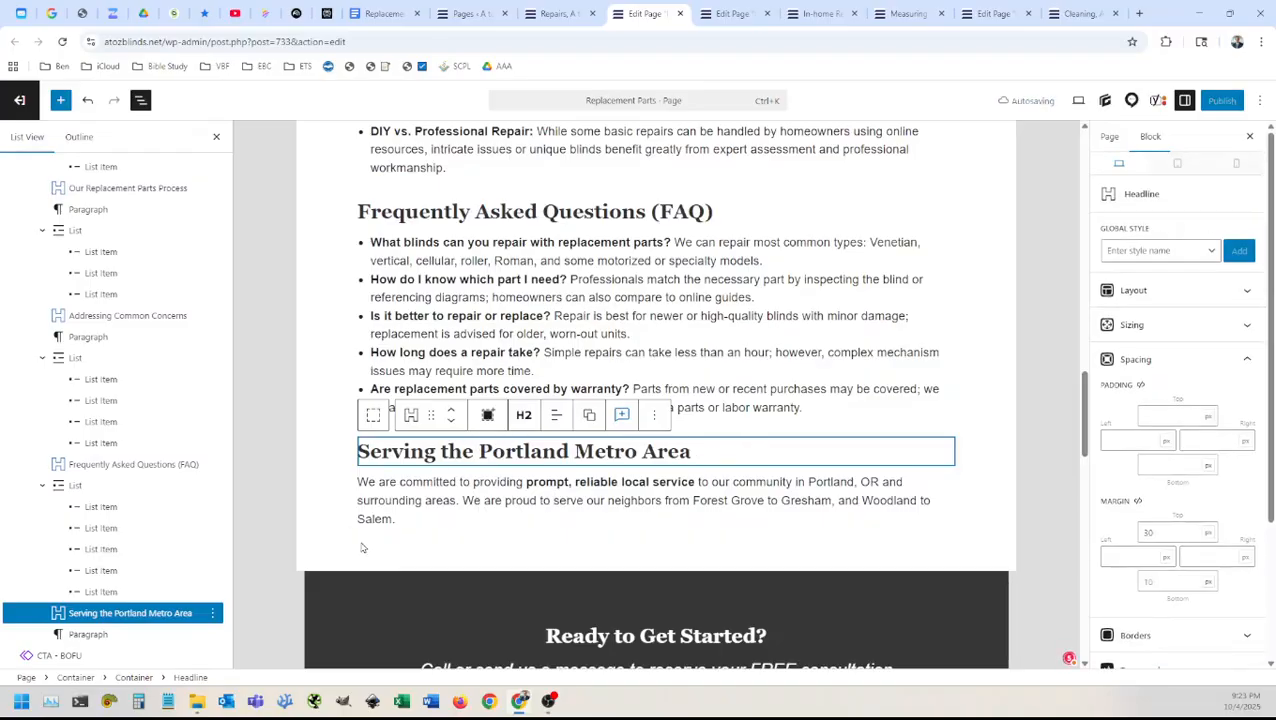
Step: Review the formatted sections from the page's end back up to the hero and close the block list view
scroll(597, 475, "down", 3)
scroll(590, 480, "up", 3)
scroll(590, 481, "up", 15)
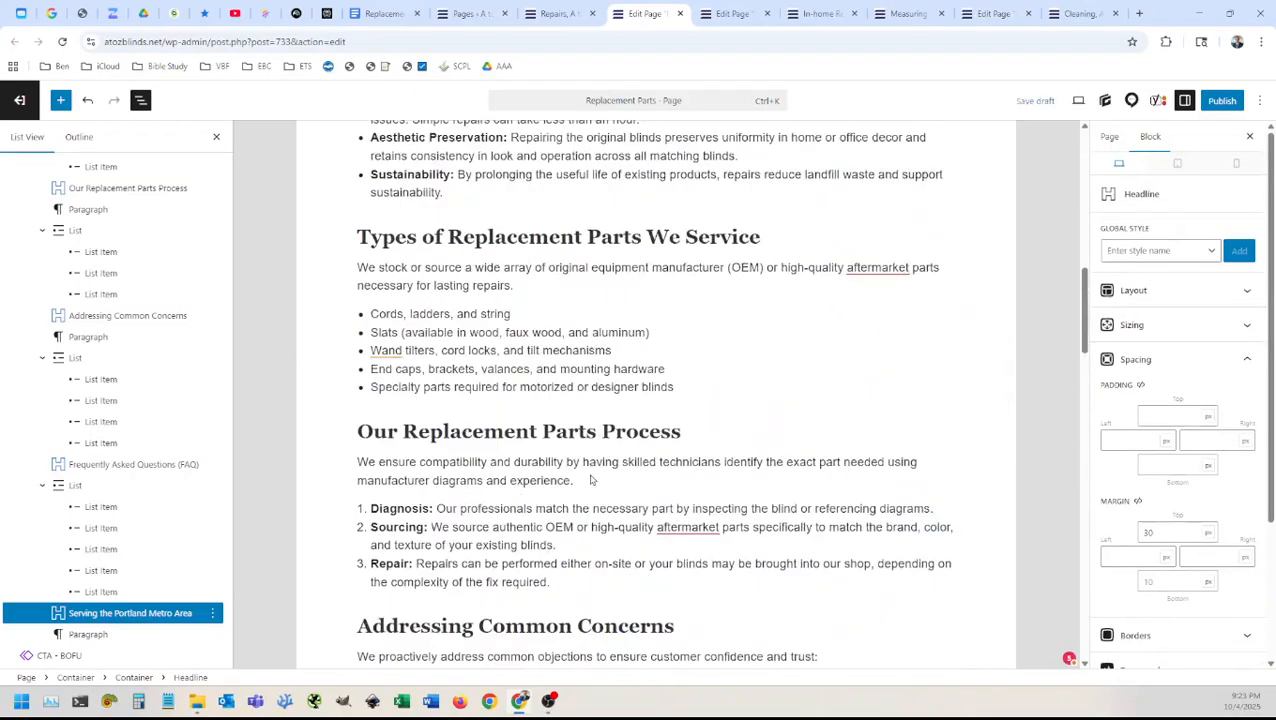
scroll(587, 464, "down", 4)
scroll(587, 460, "up", 5)
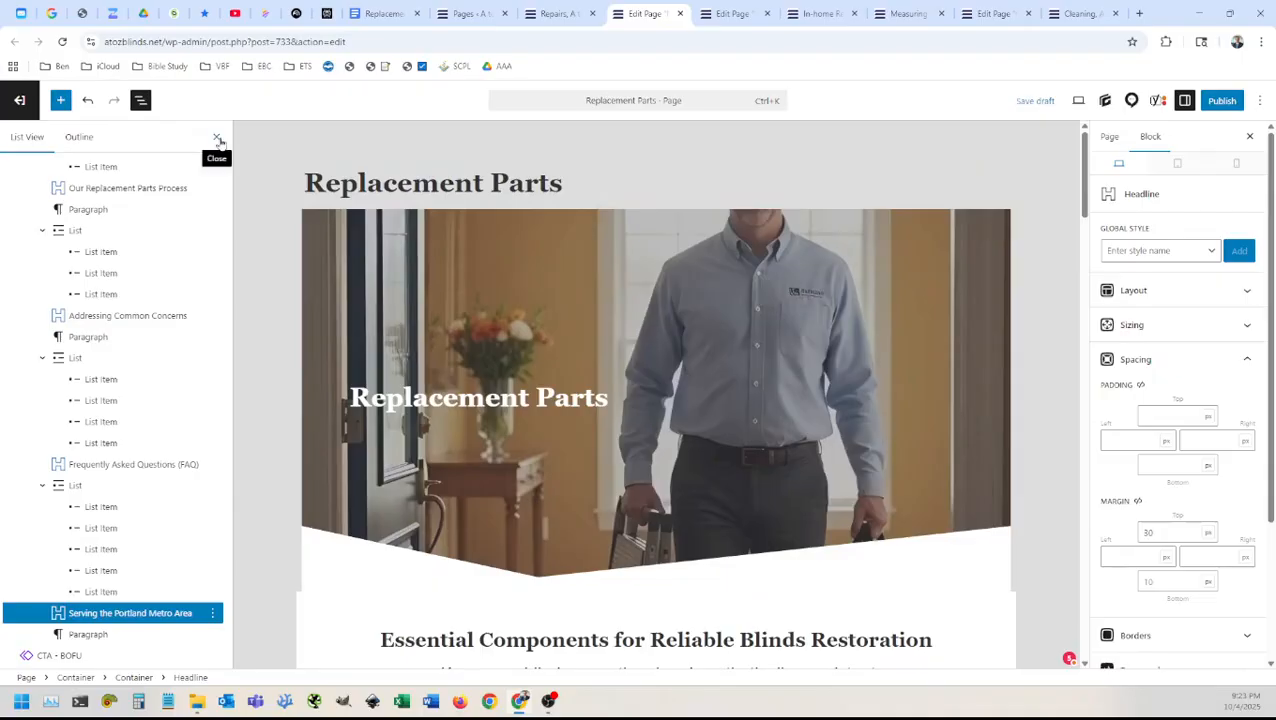
left_click(215, 139)
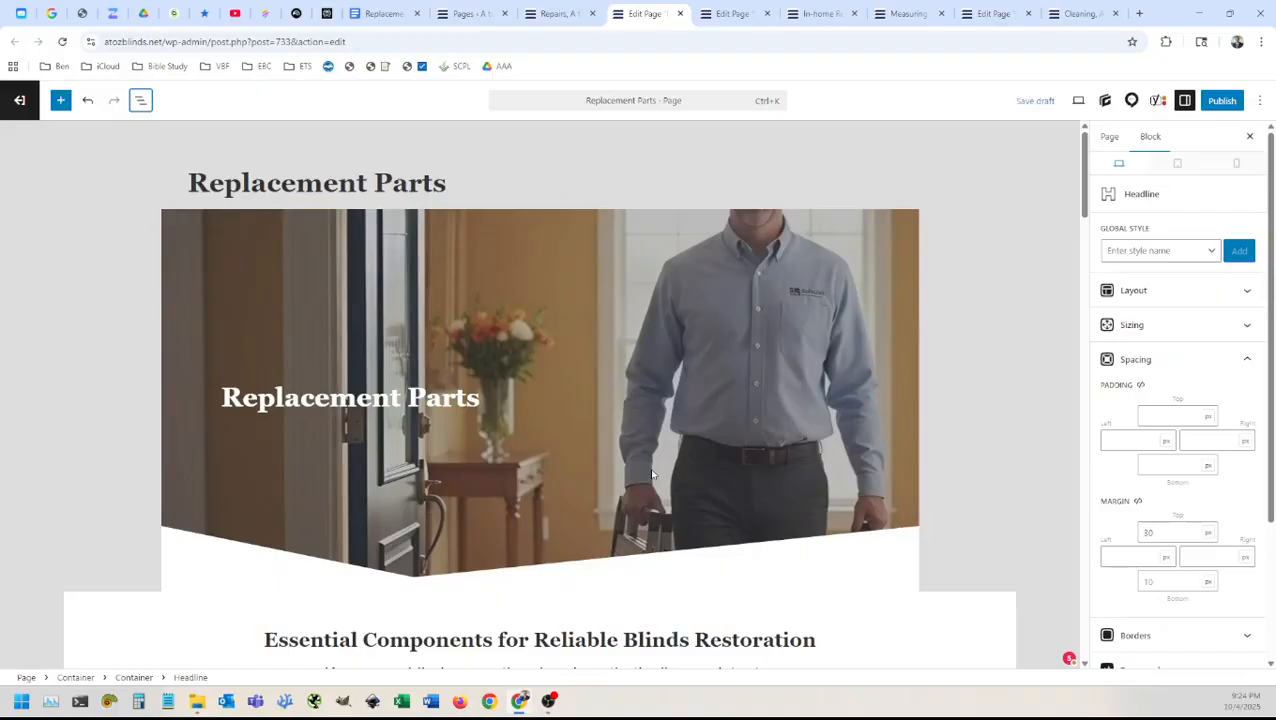
Step: Examine the hero banner with its "Replacement Parts" heading and the text sections below it for places that need images
scroll(655, 480, "down", 1)
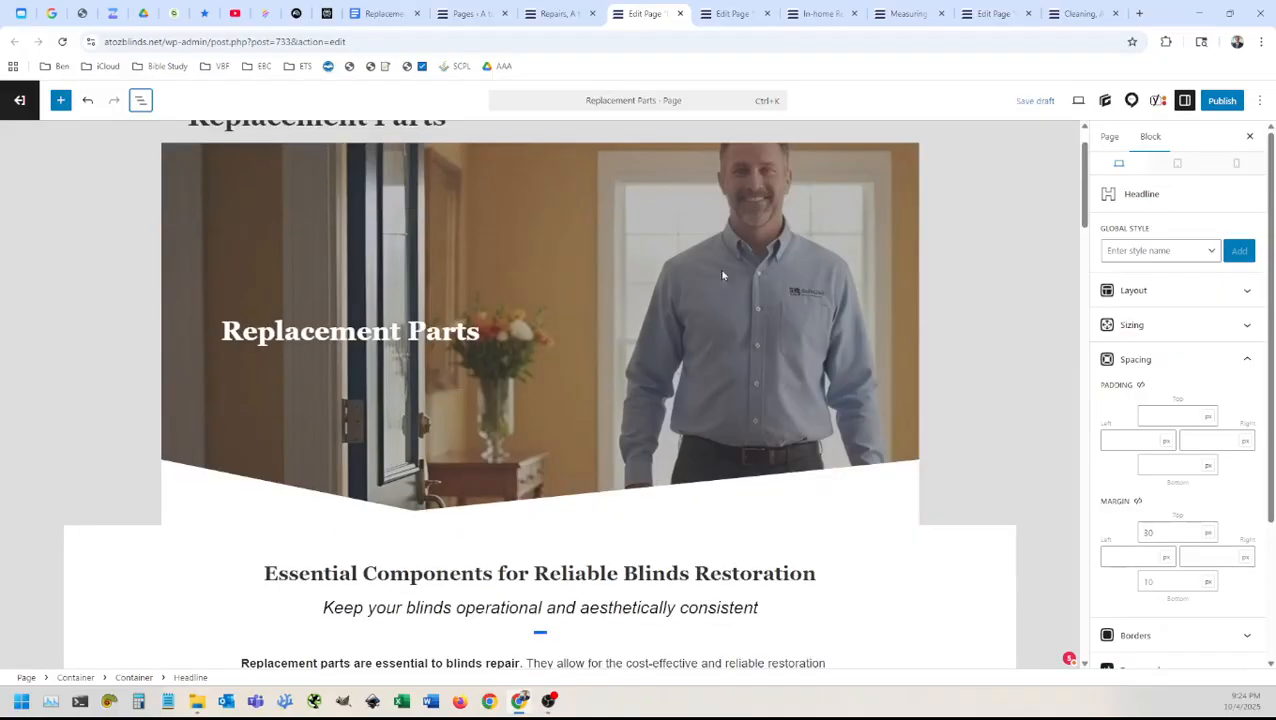
scroll(648, 365, "down", 1)
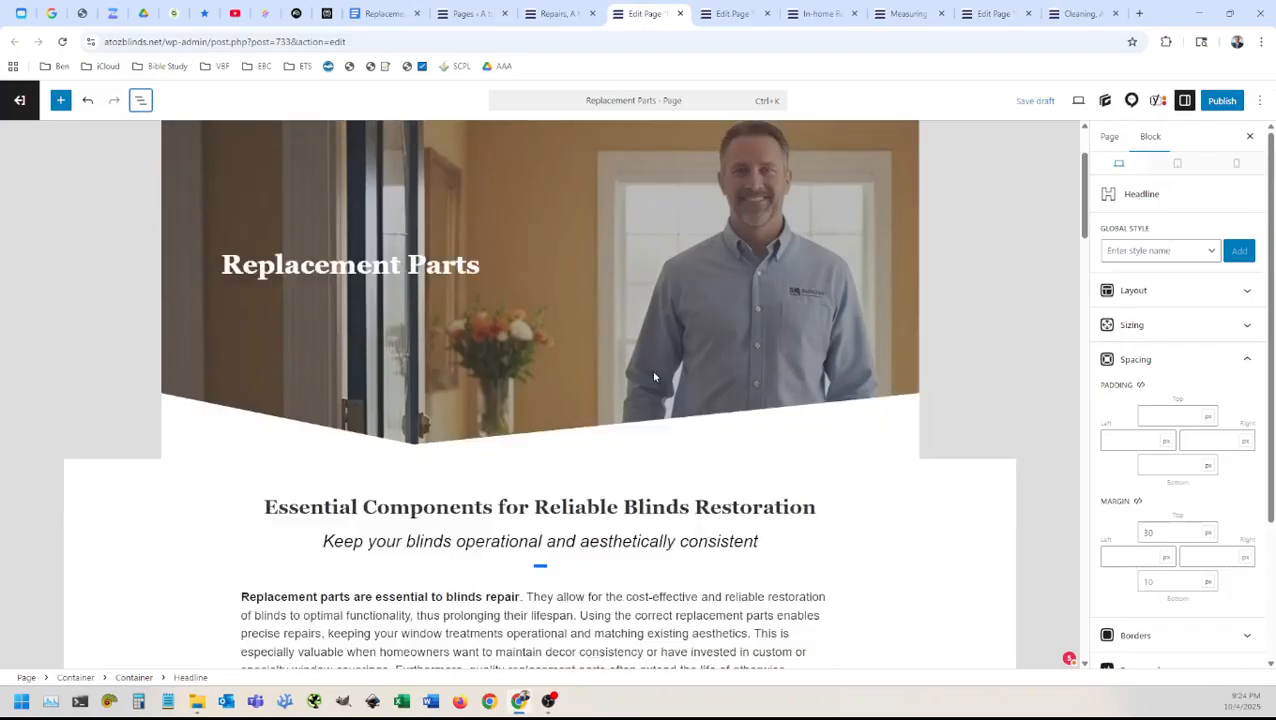
scroll(649, 367, "up", 2)
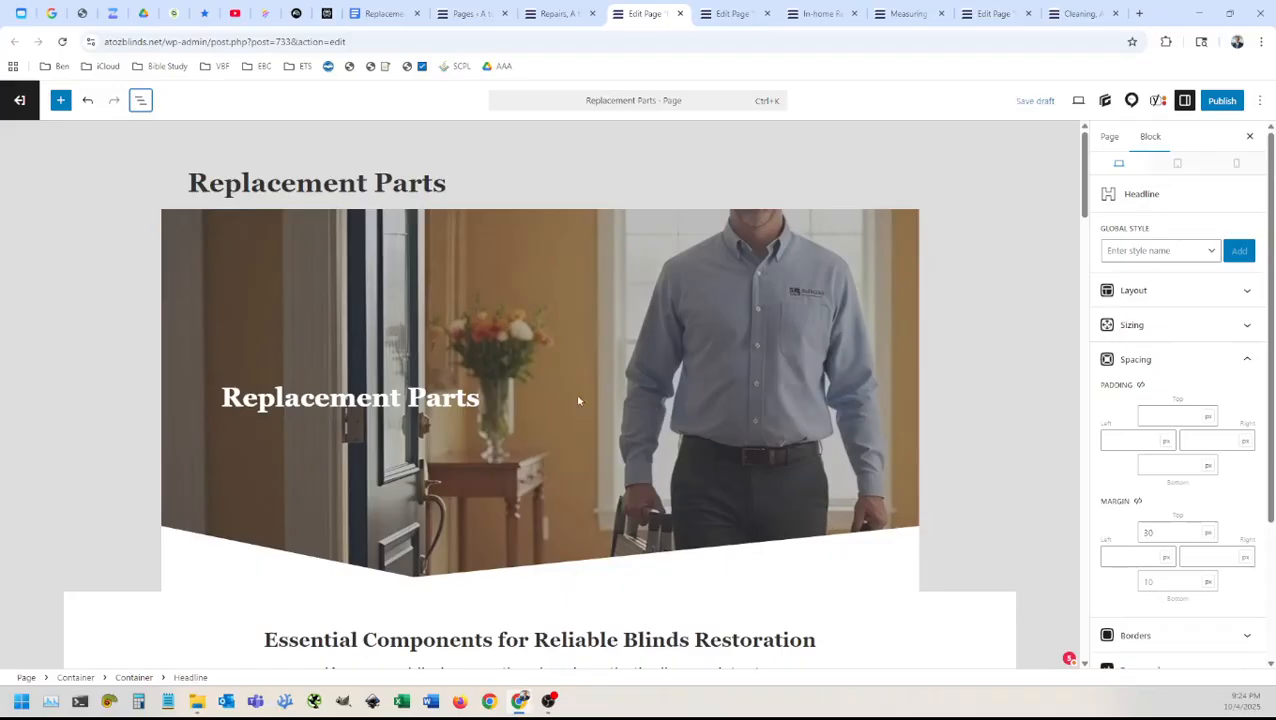
triple_click(242, 399)
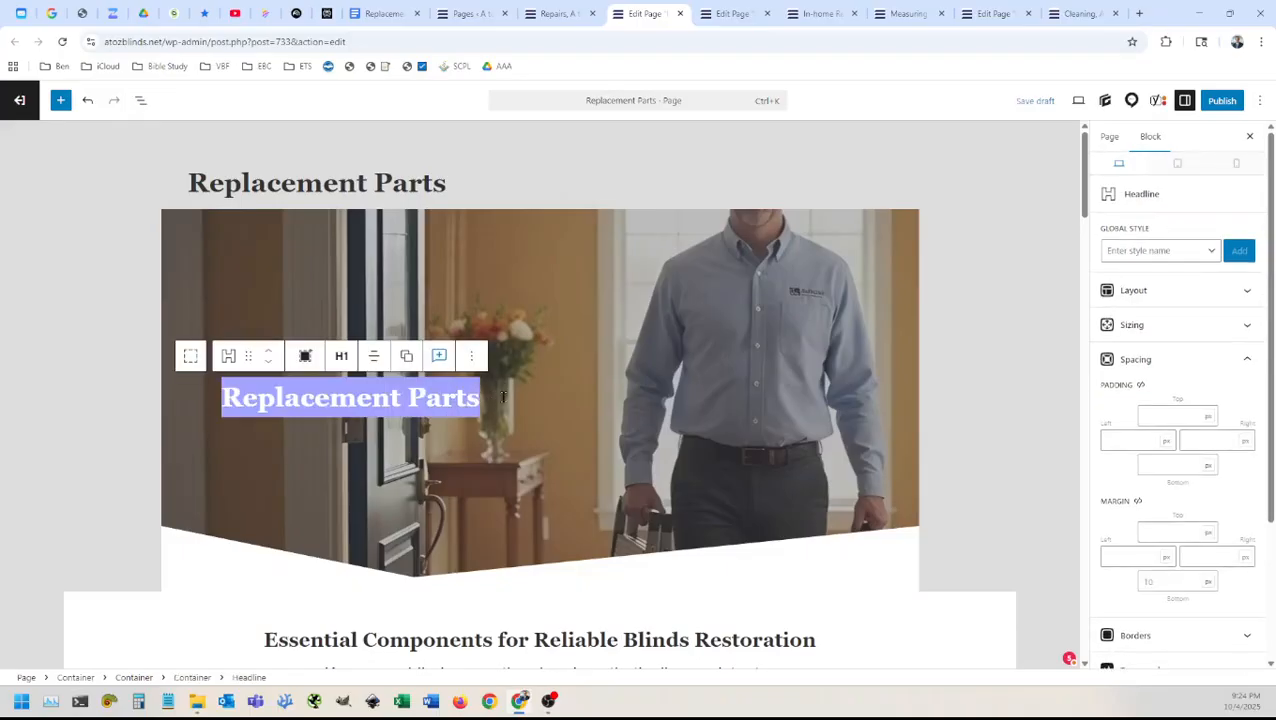
left_click(469, 502)
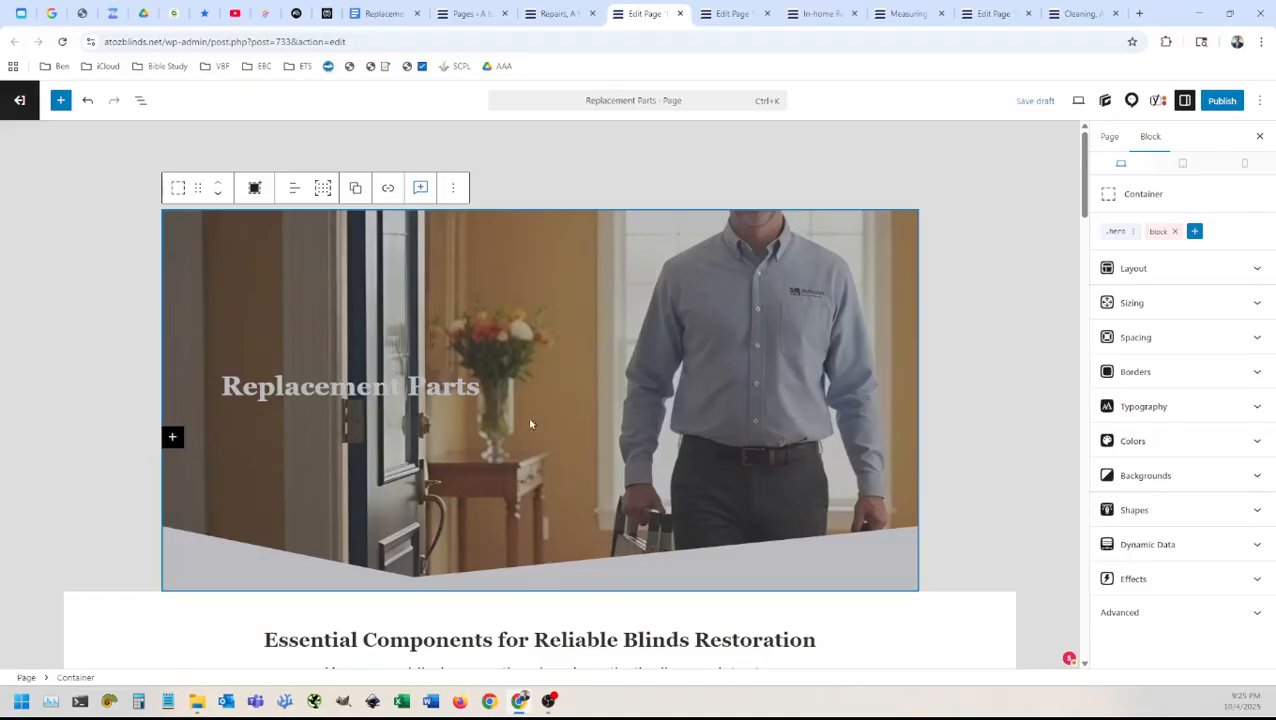
scroll(606, 425, "down", 1)
scroll(653, 438, "down", 8)
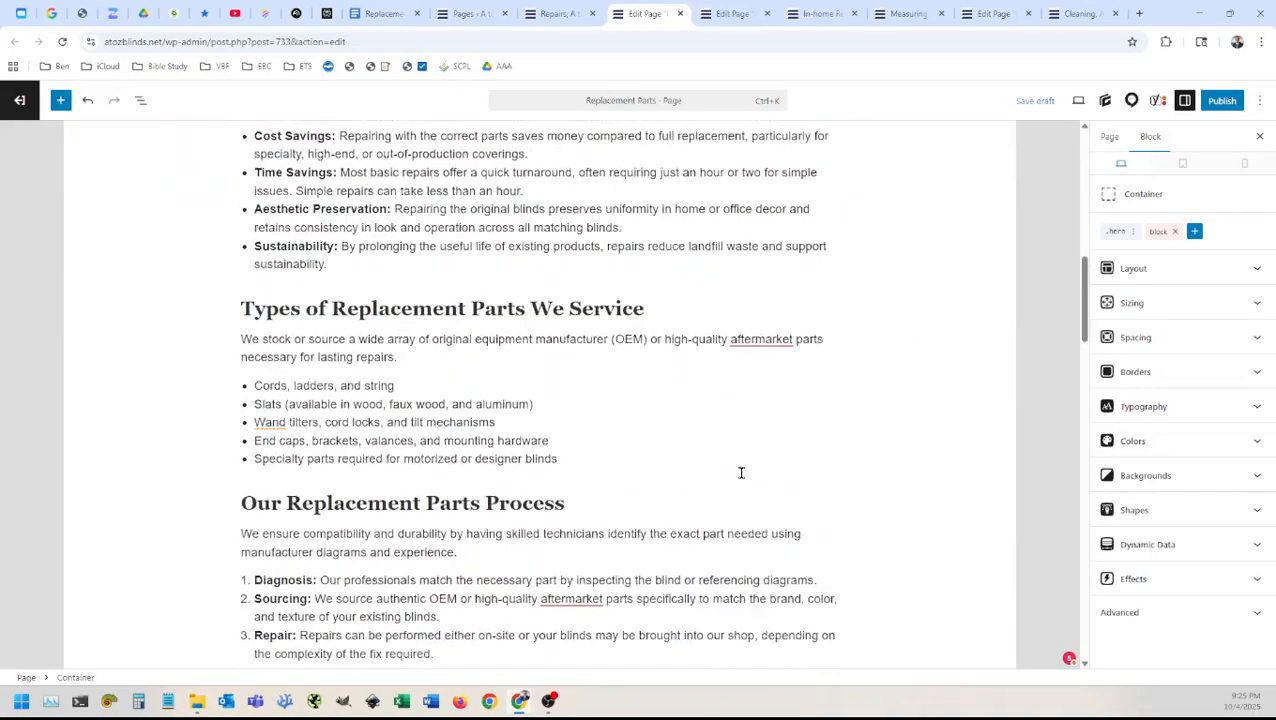
scroll(663, 416, "up", 6)
scroll(777, 450, "down", 3)
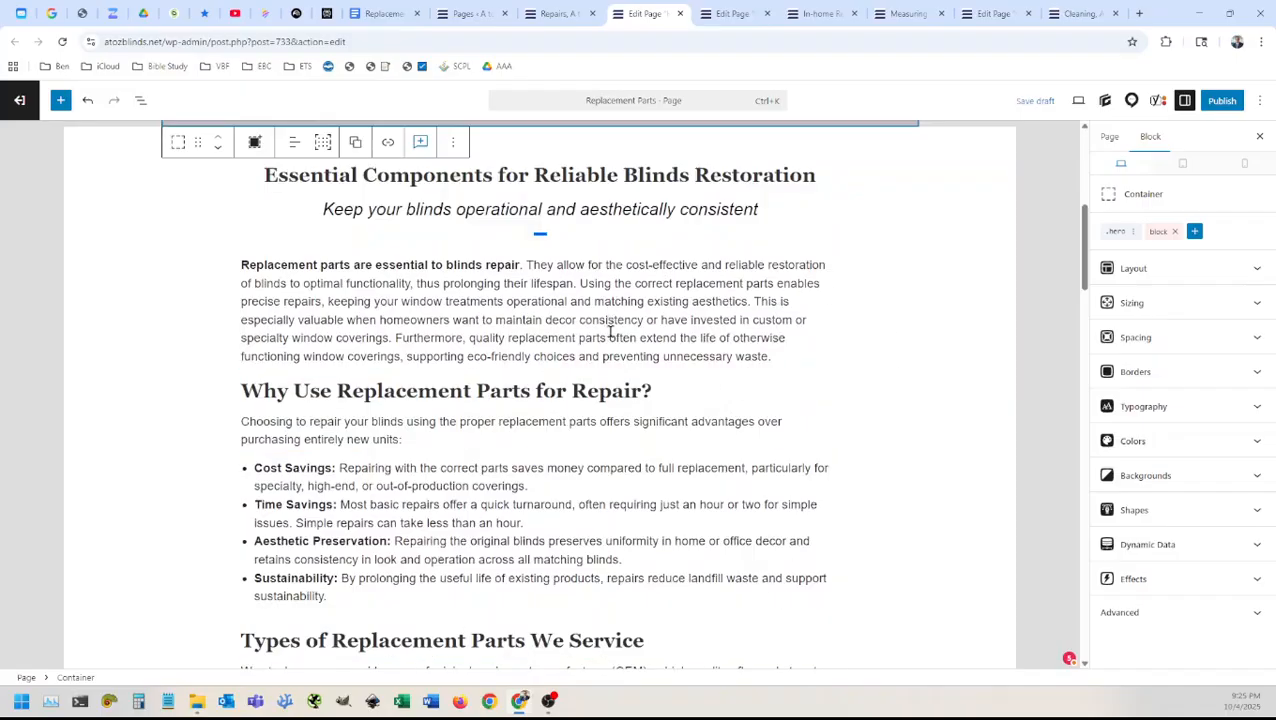
scroll(608, 327, "up", 7)
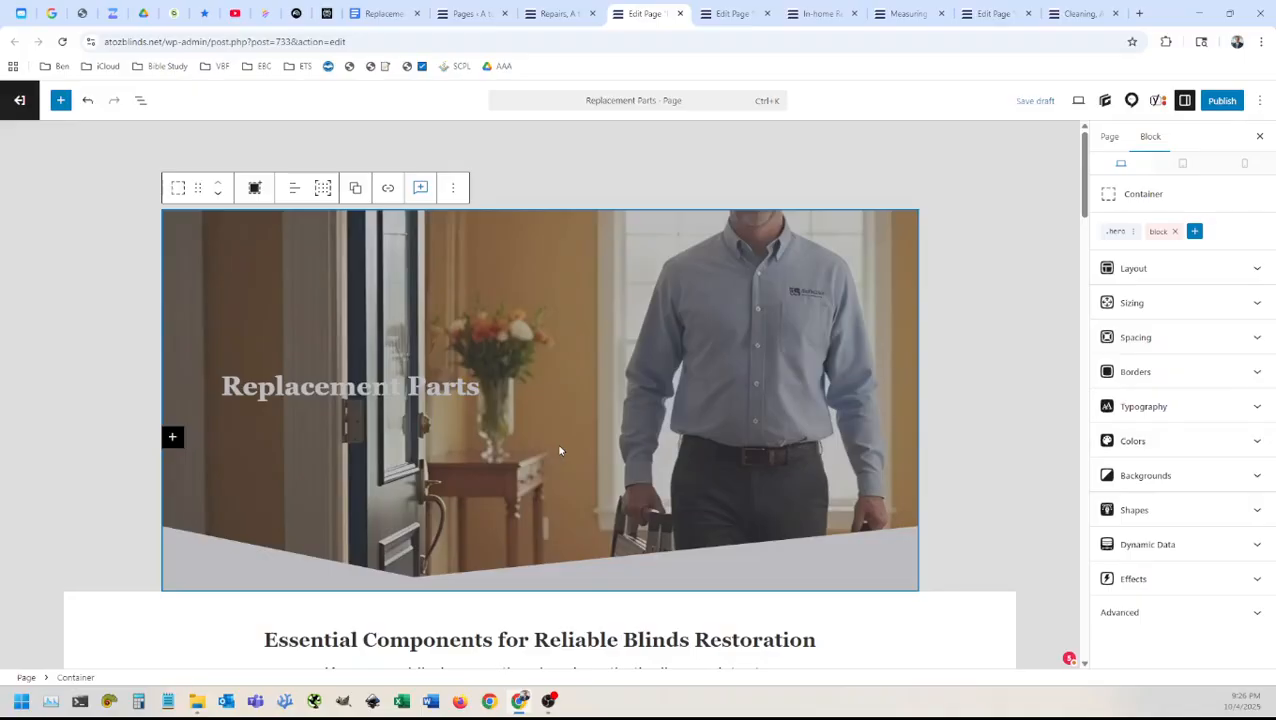
Step: Open the Genspark Agents page (genspark.ai/agents) in a new browser tab
key("ctrl+t")
type("gens")
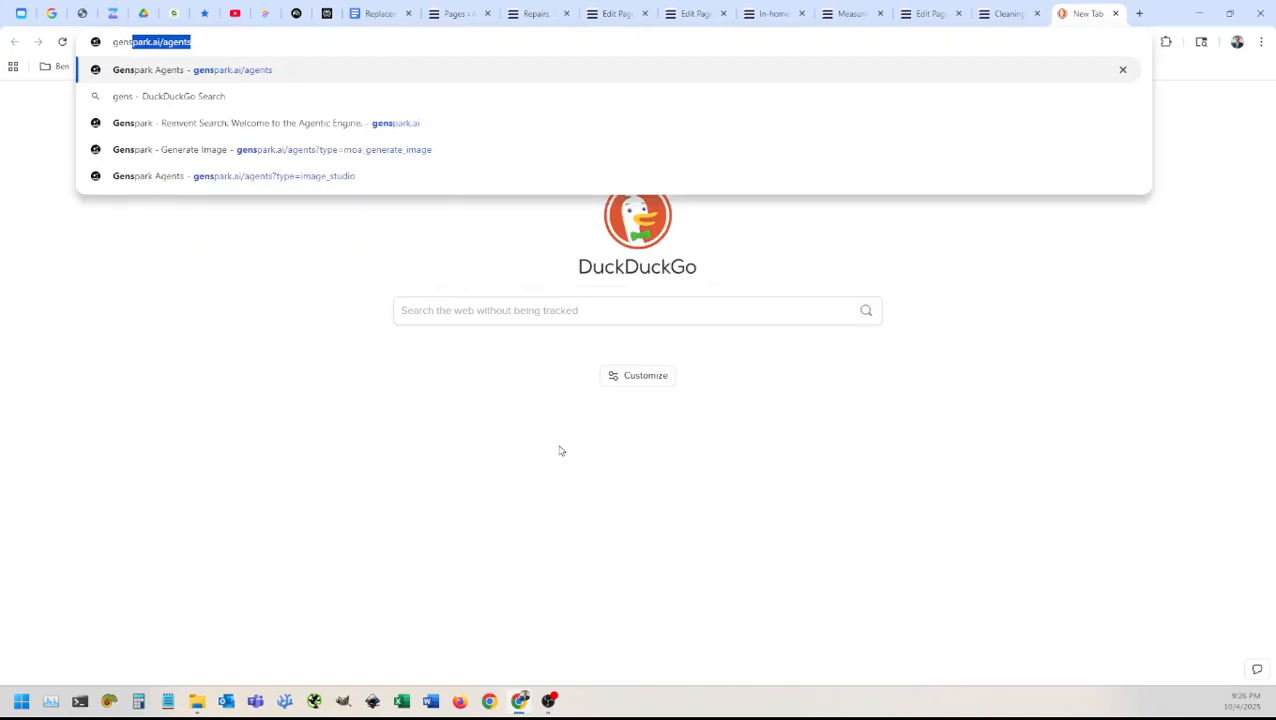
key("Return")
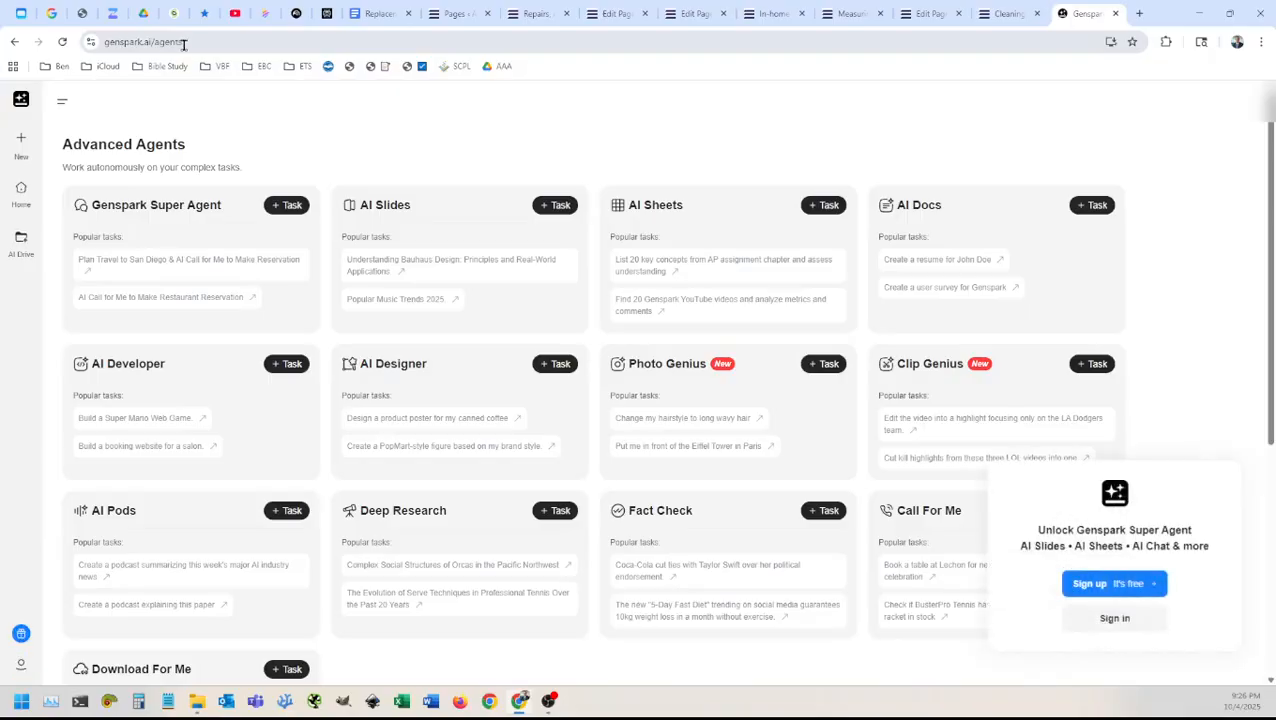
Step: Open Genspark's Generate Image tool from the AI Image section, acknowledging the Pro & Plus Users offer
left_click_drag(182, 42, 100, 42)
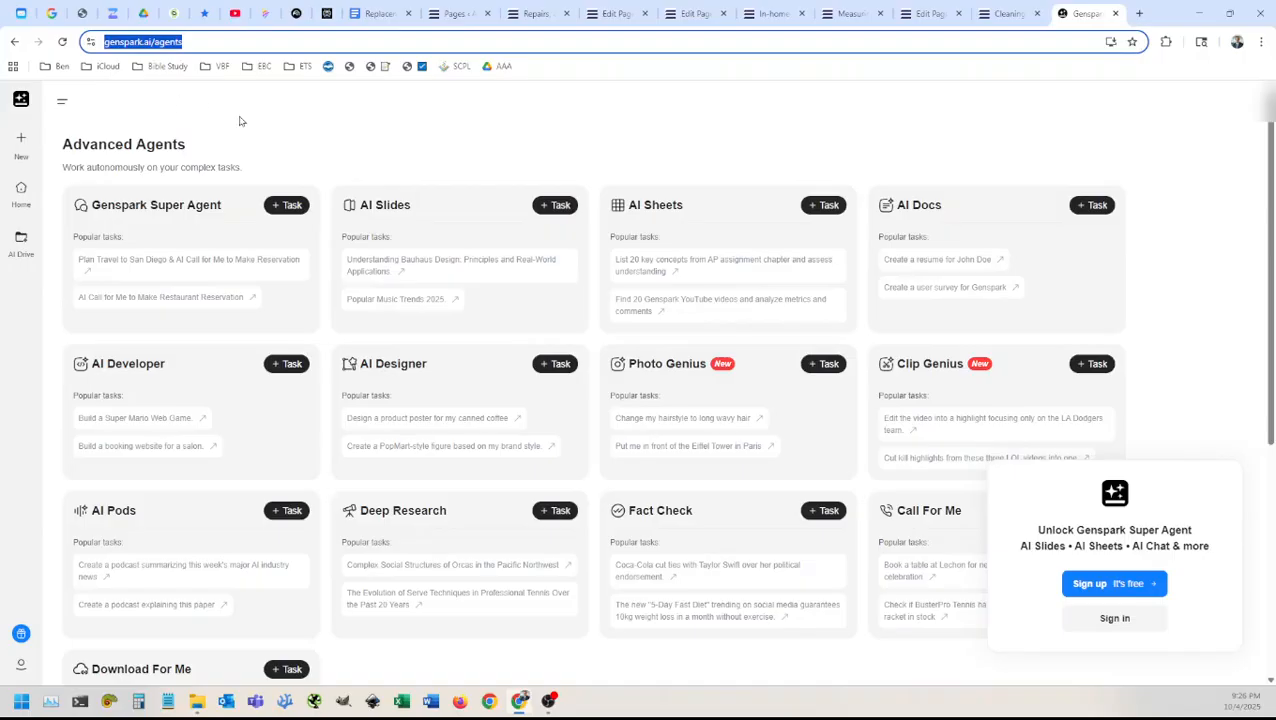
left_click(153, 130)
mouse_move(21, 142)
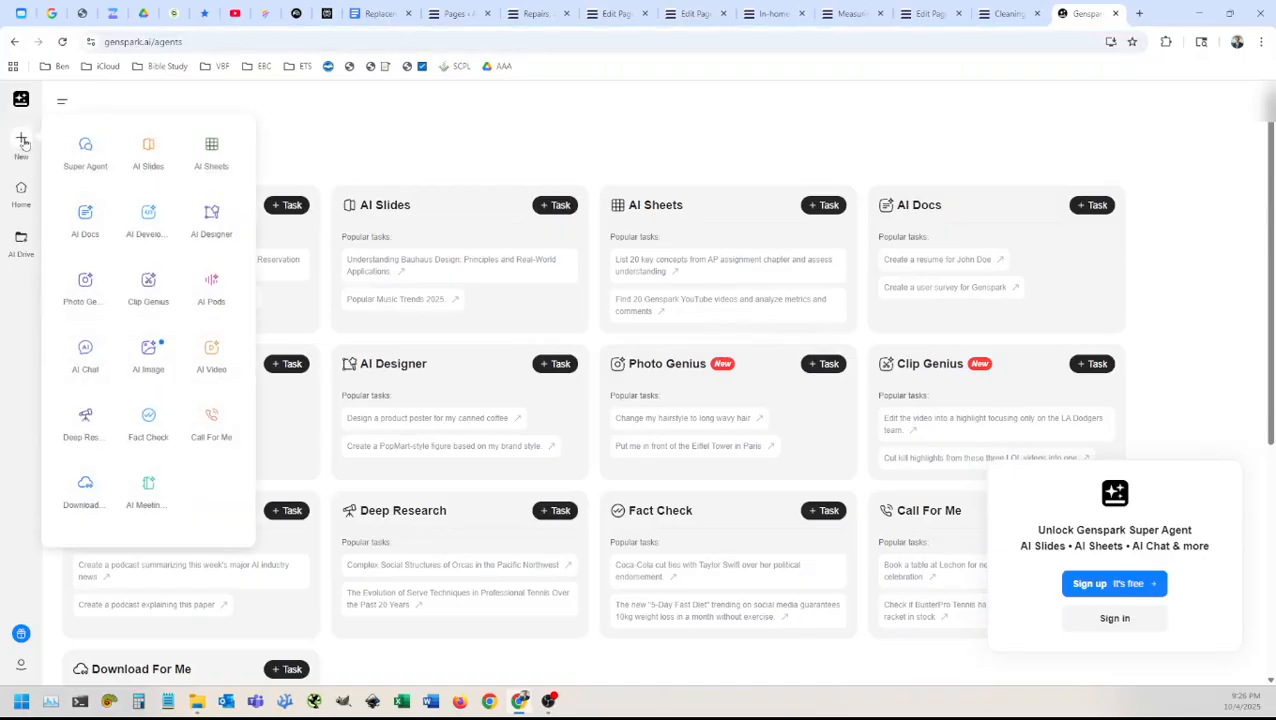
left_click(148, 351)
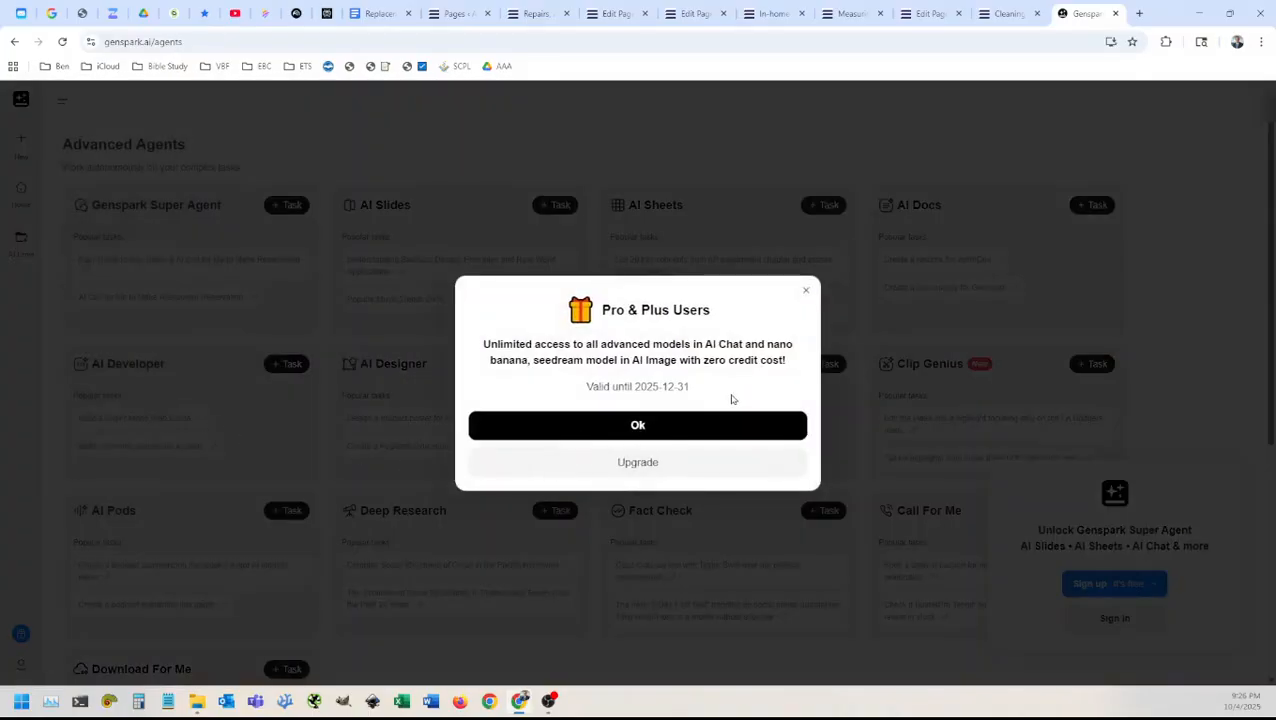
left_click(651, 424)
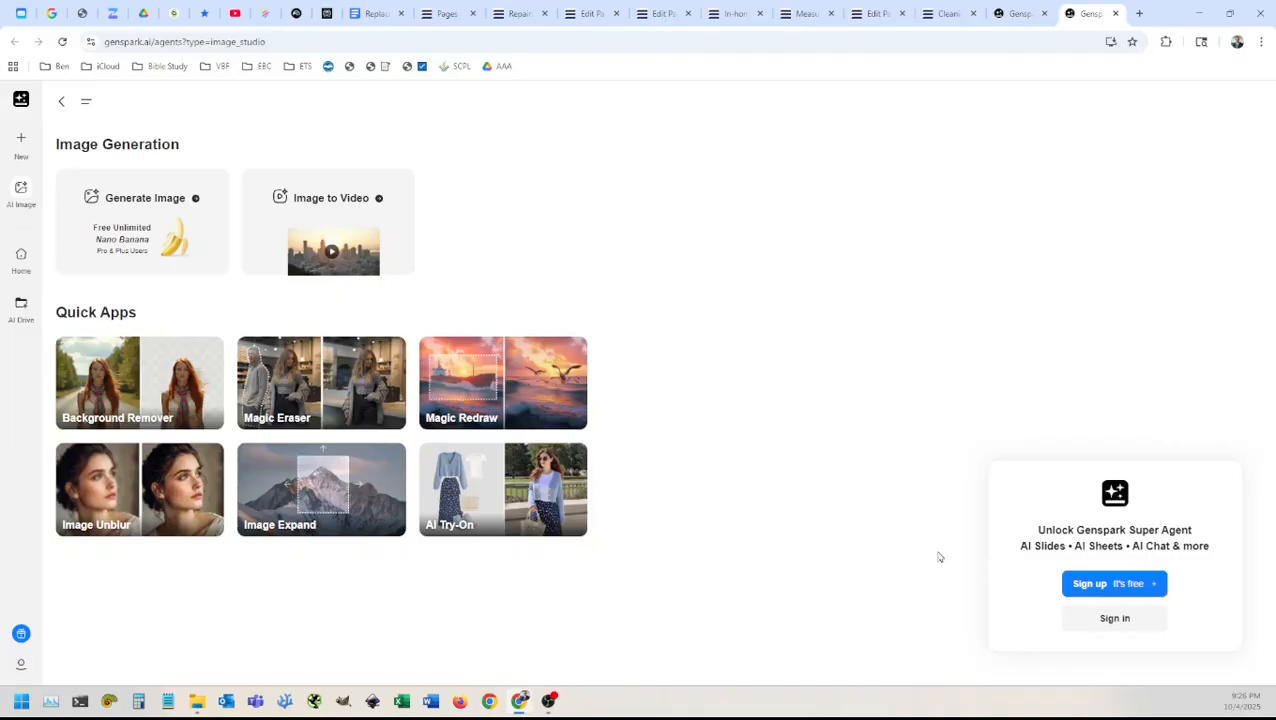
left_click(147, 224)
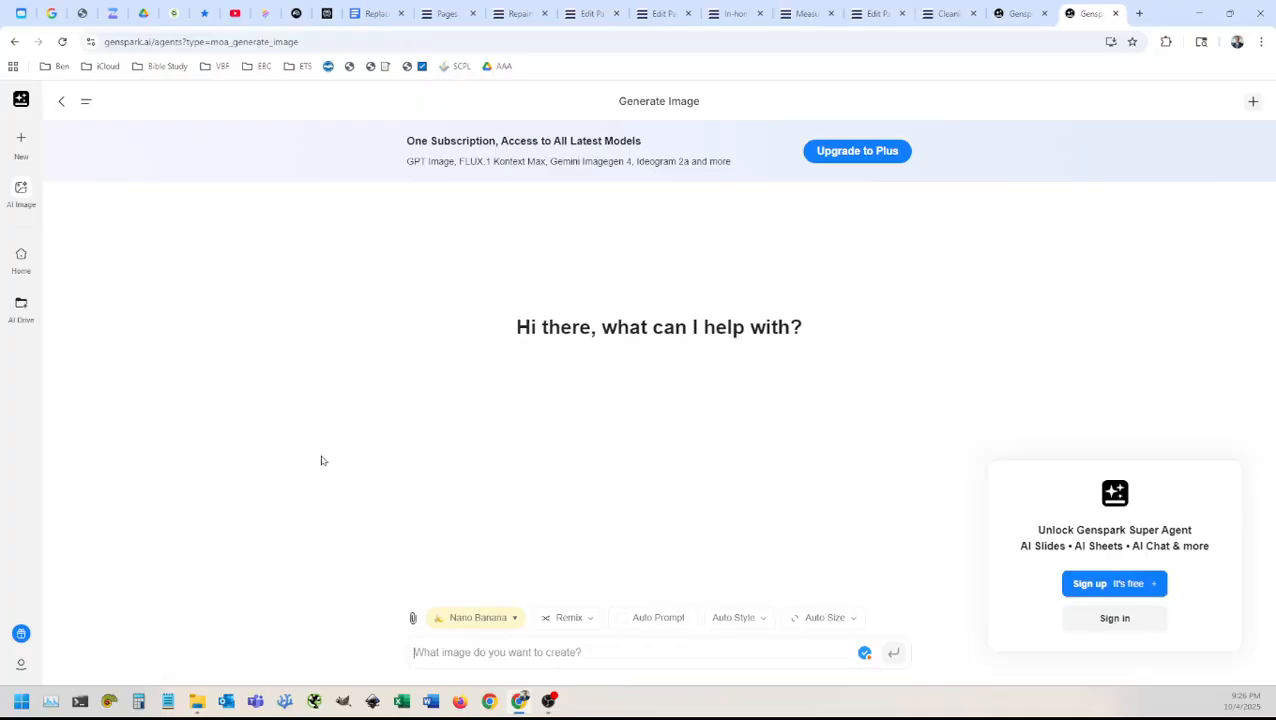
Step: Write the image prompt "Please create a stock photo style image of a middle aged woman smiling while using her motorized indoor cellular shades"
type("Please create")
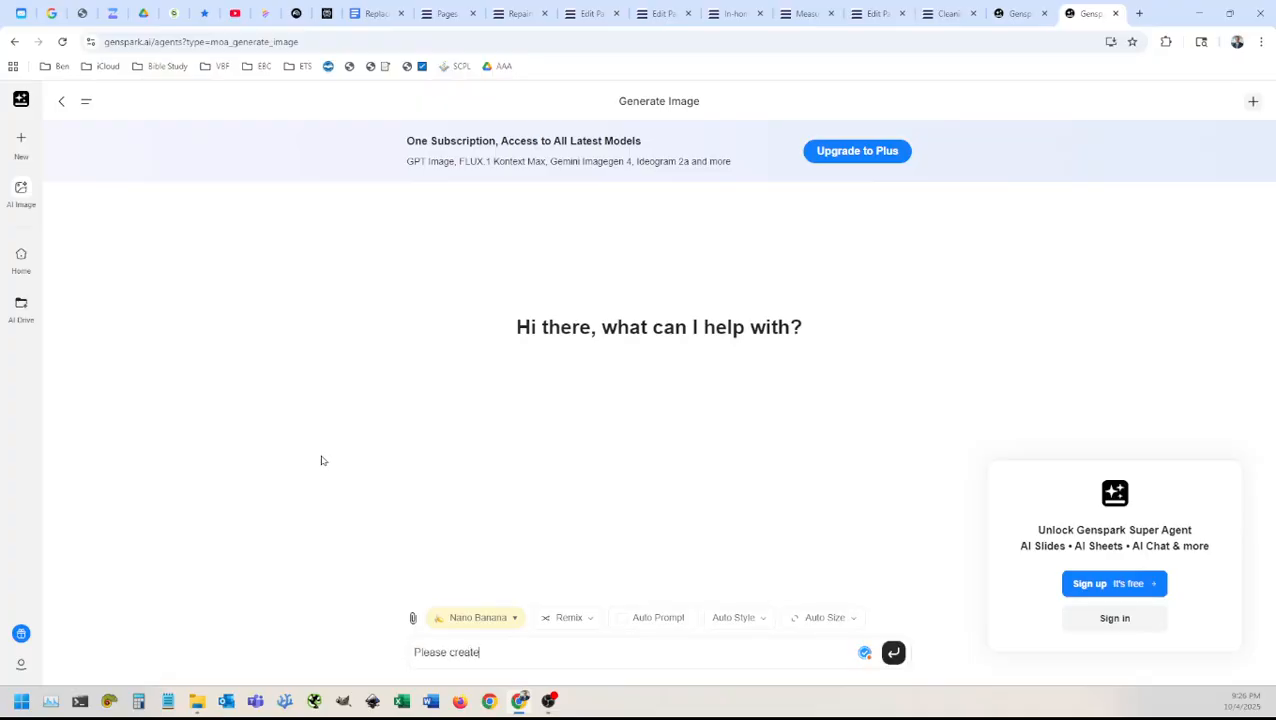
type(" a stock photo sy")
type("yle image")
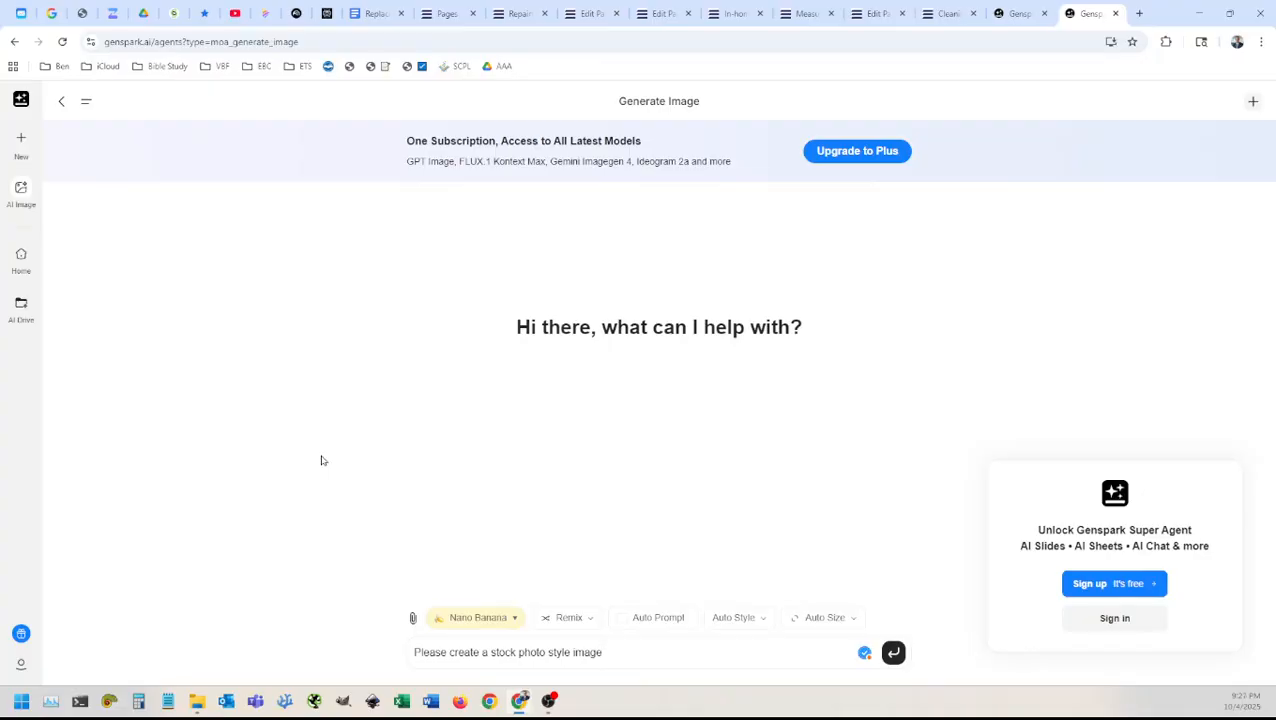
type(" of a middle aged woman smiling")
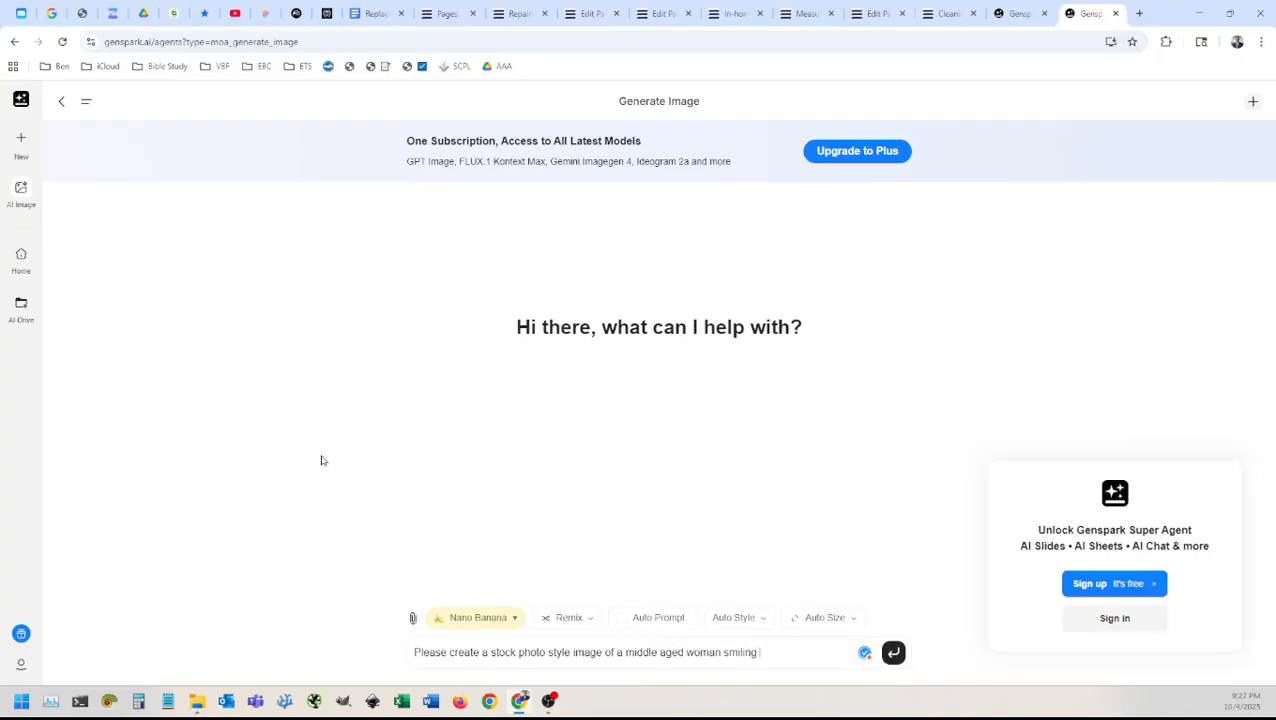
type(" while using her ")
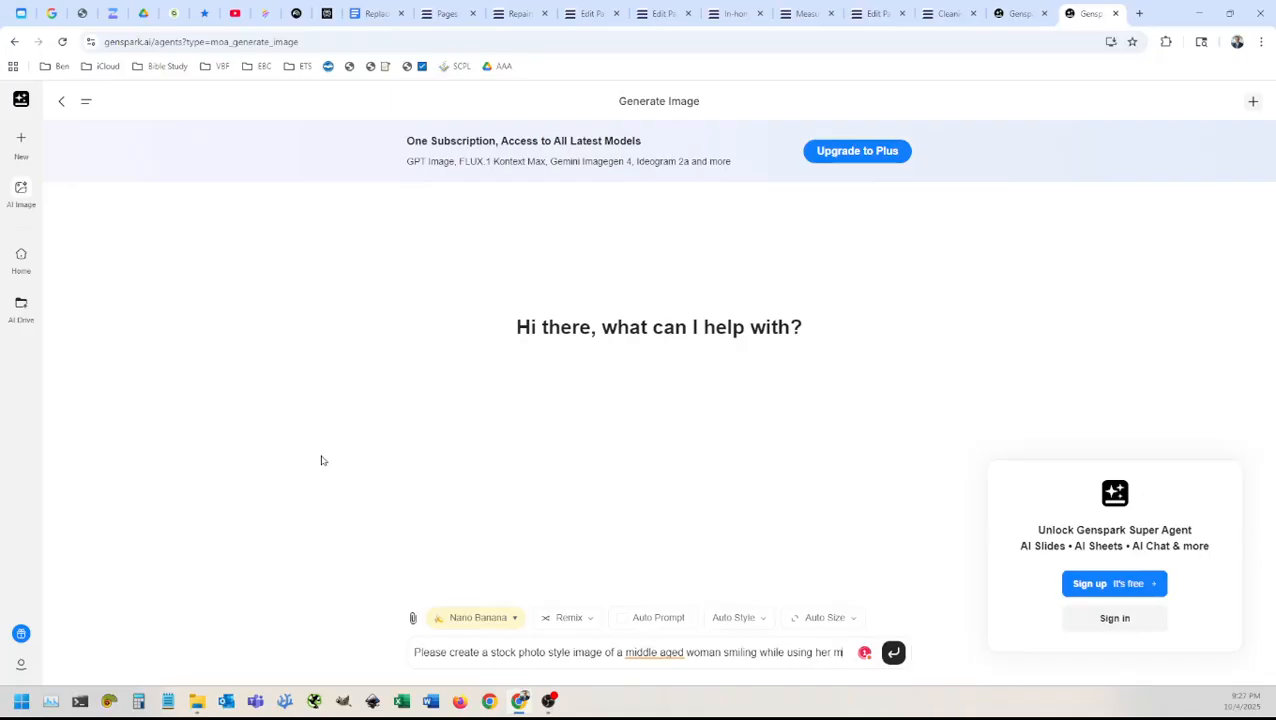
type("motorized")
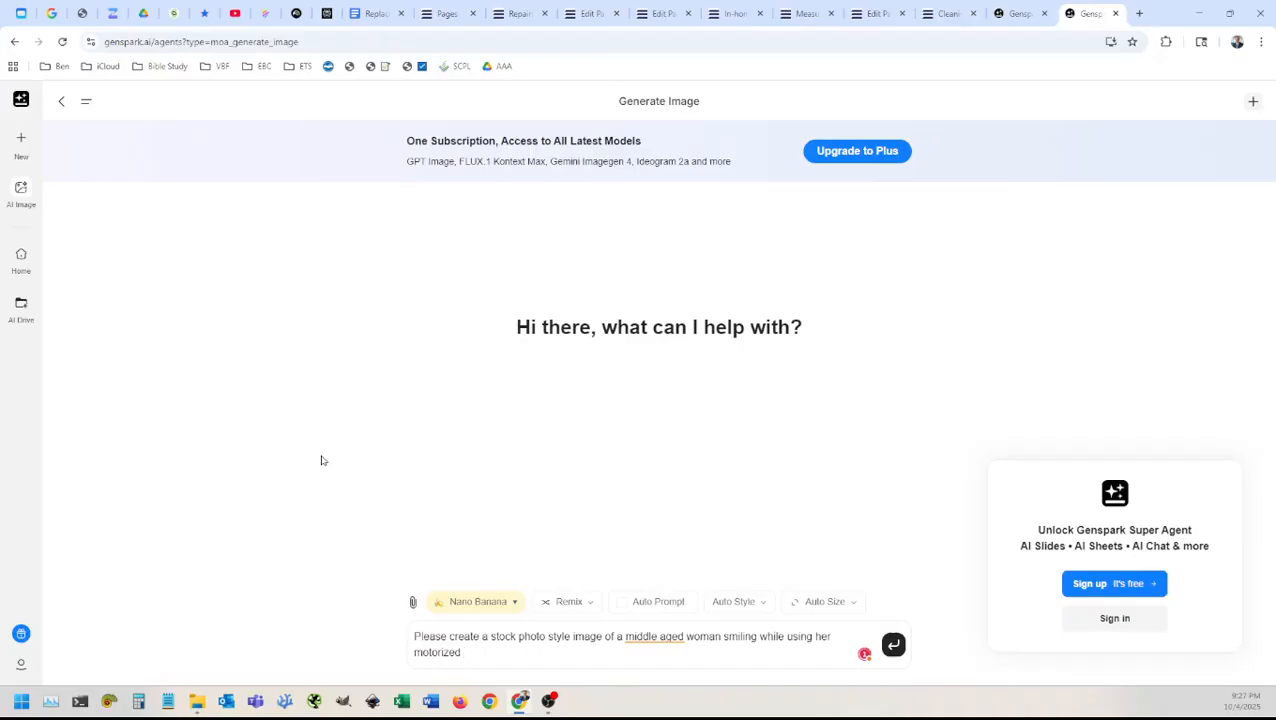
type(" ind")
type("oor blind")
key("BackSpace")
key("BackSpace")
key("BackSpace")
key("BackSpace")
key("BackSpace")
type("cellular shades")
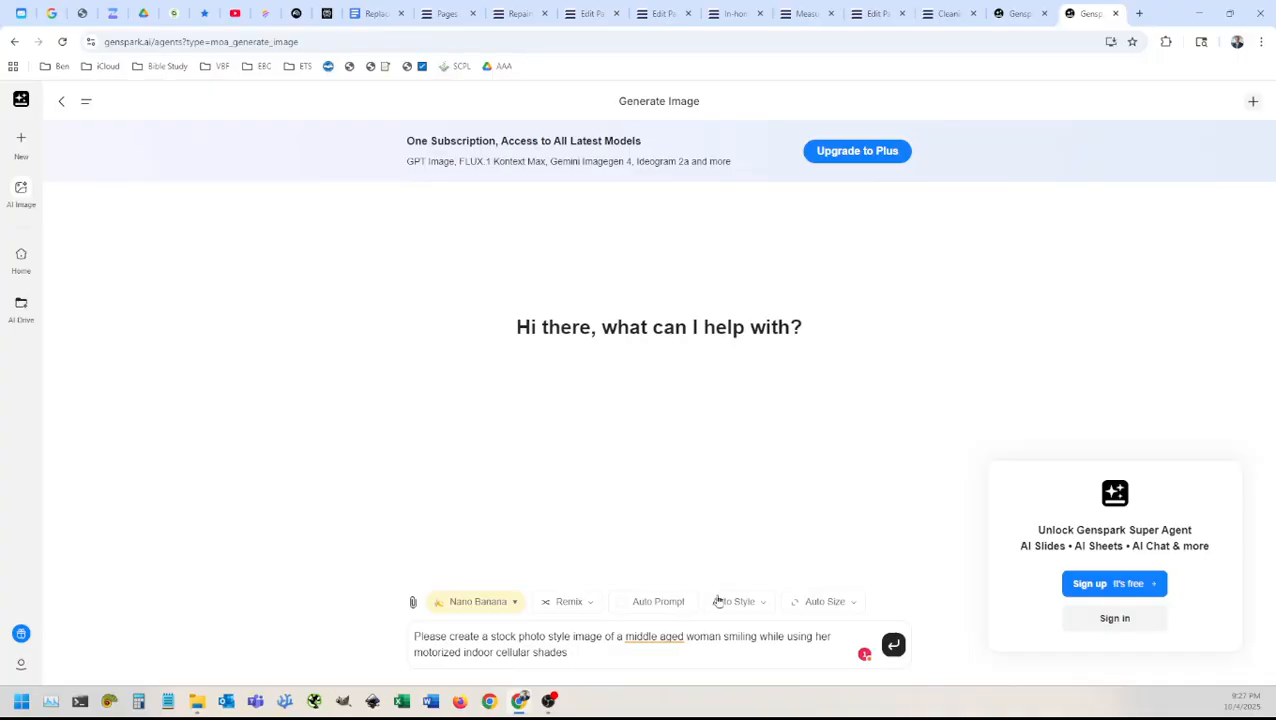
Step: Enable Auto Prompt with a 16:9 image size, keep the Nano Banana model, and try to generate the image
left_click(621, 602)
left_click(838, 603)
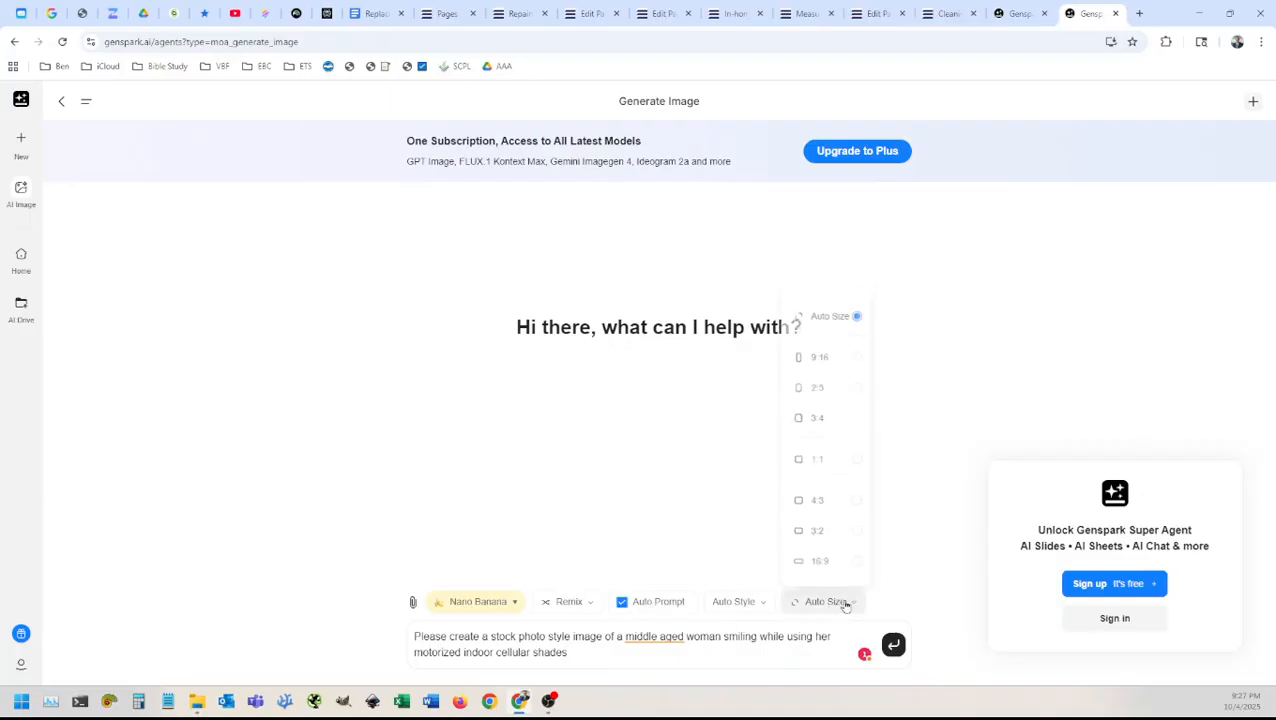
left_click(826, 562)
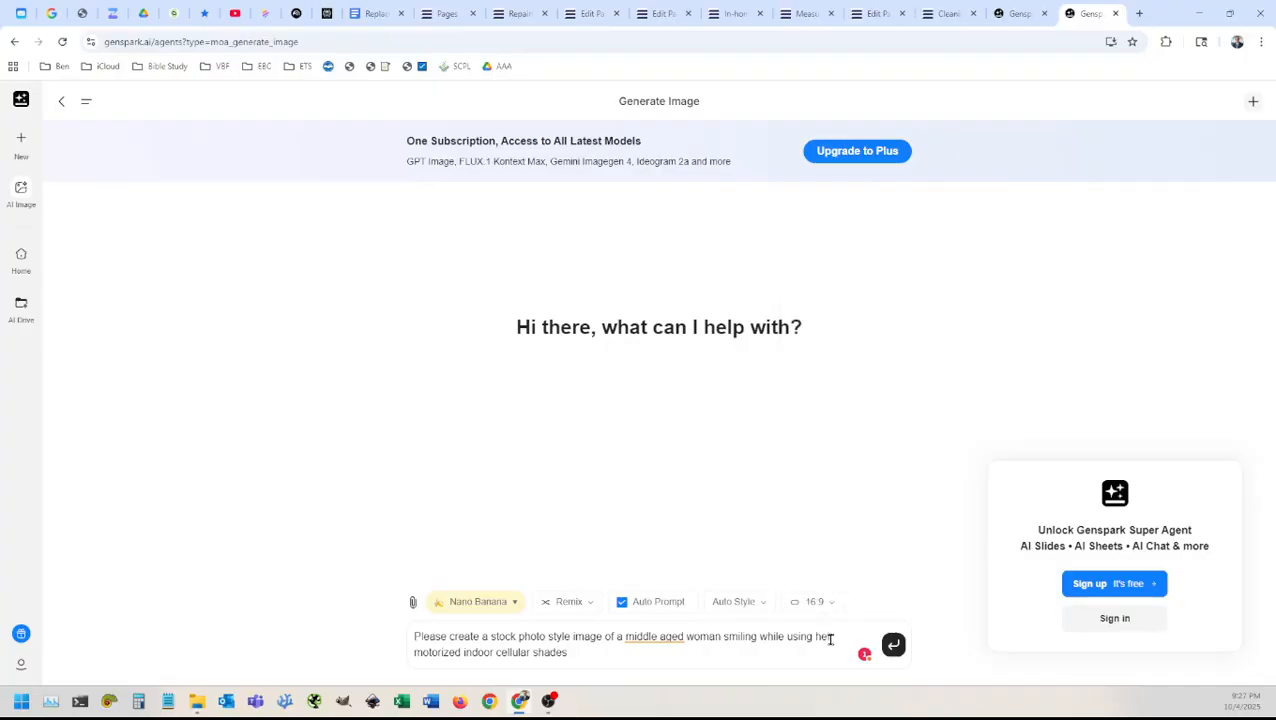
left_click(590, 652)
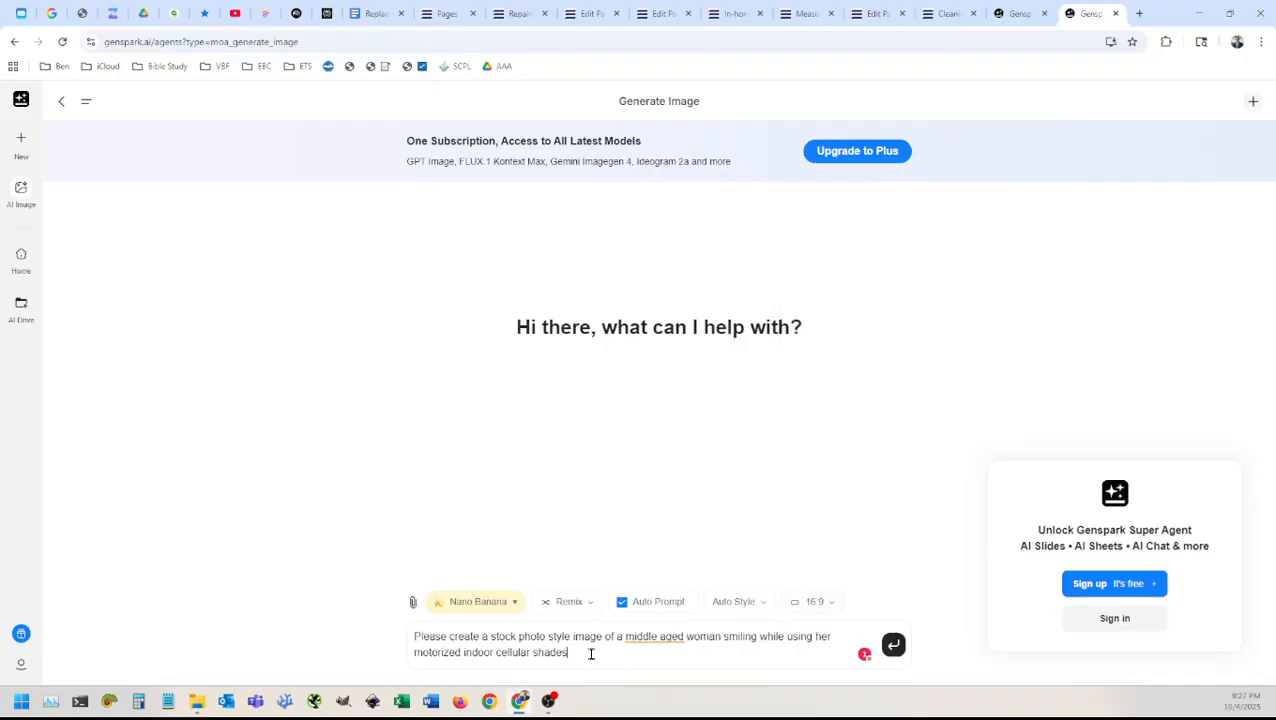
left_click(490, 602)
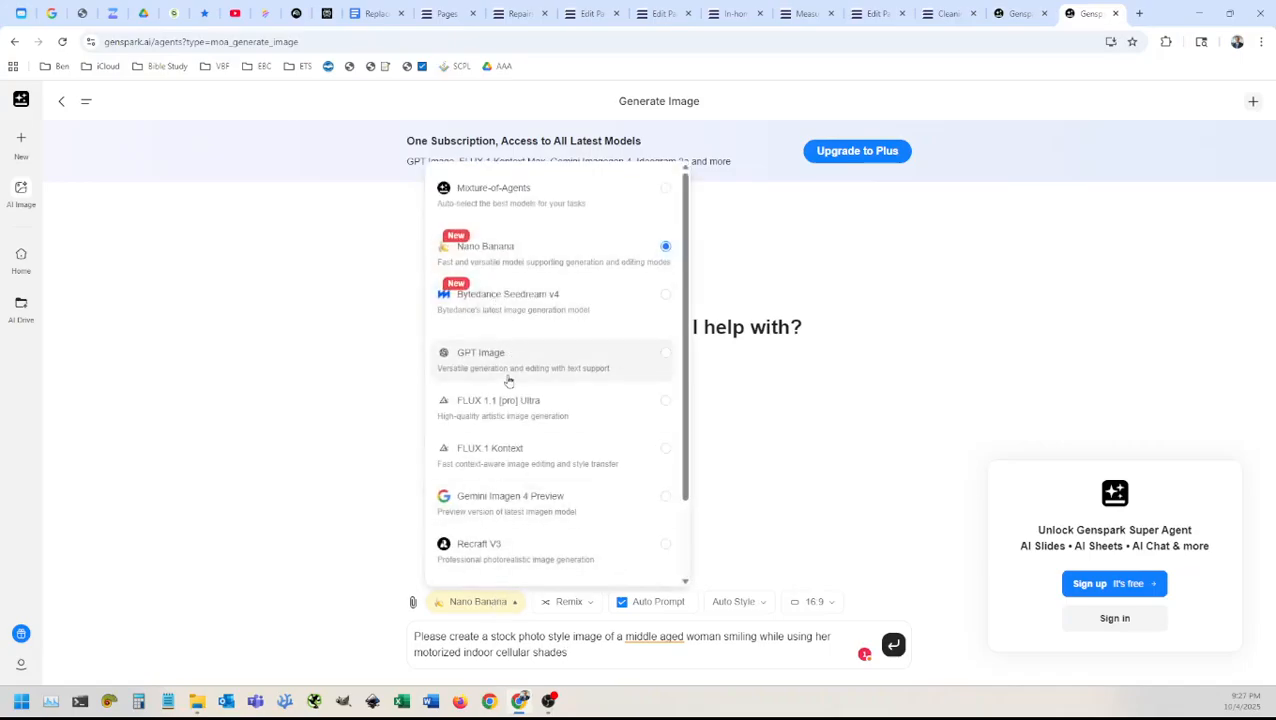
scroll(456, 495, "down", 2)
scroll(456, 495, "up", 2)
left_click(363, 520)
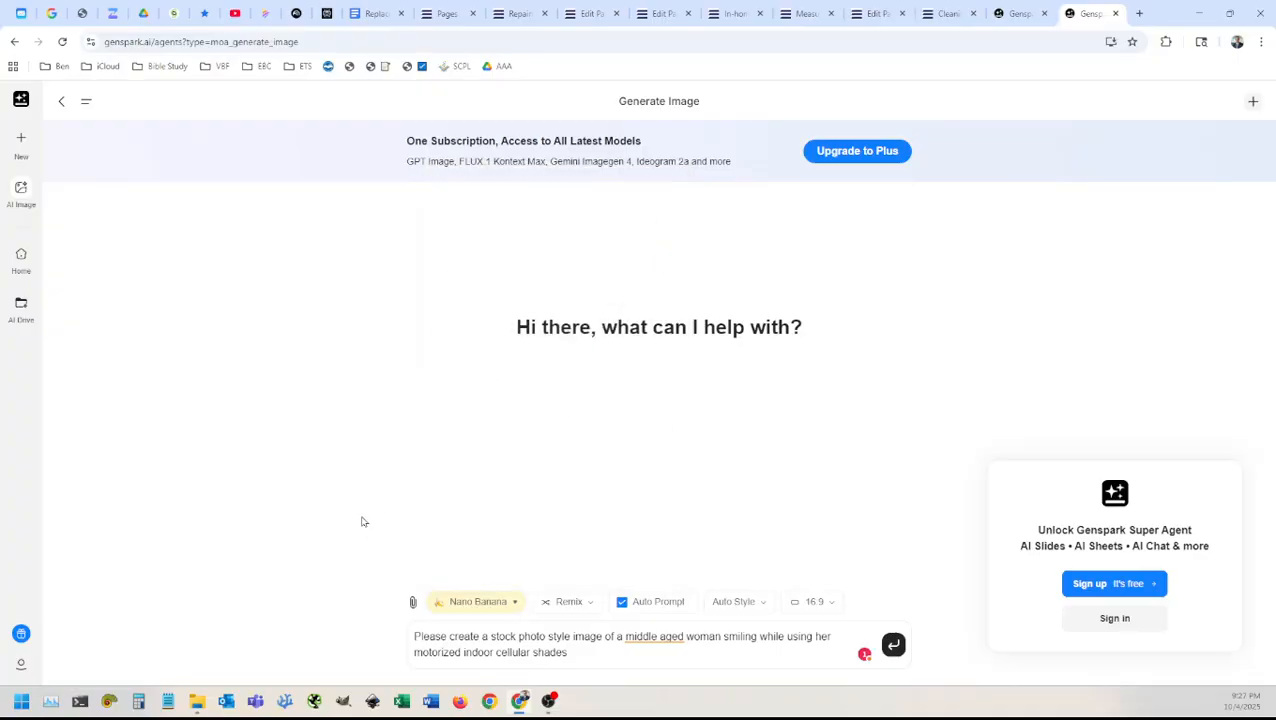
left_click(893, 647)
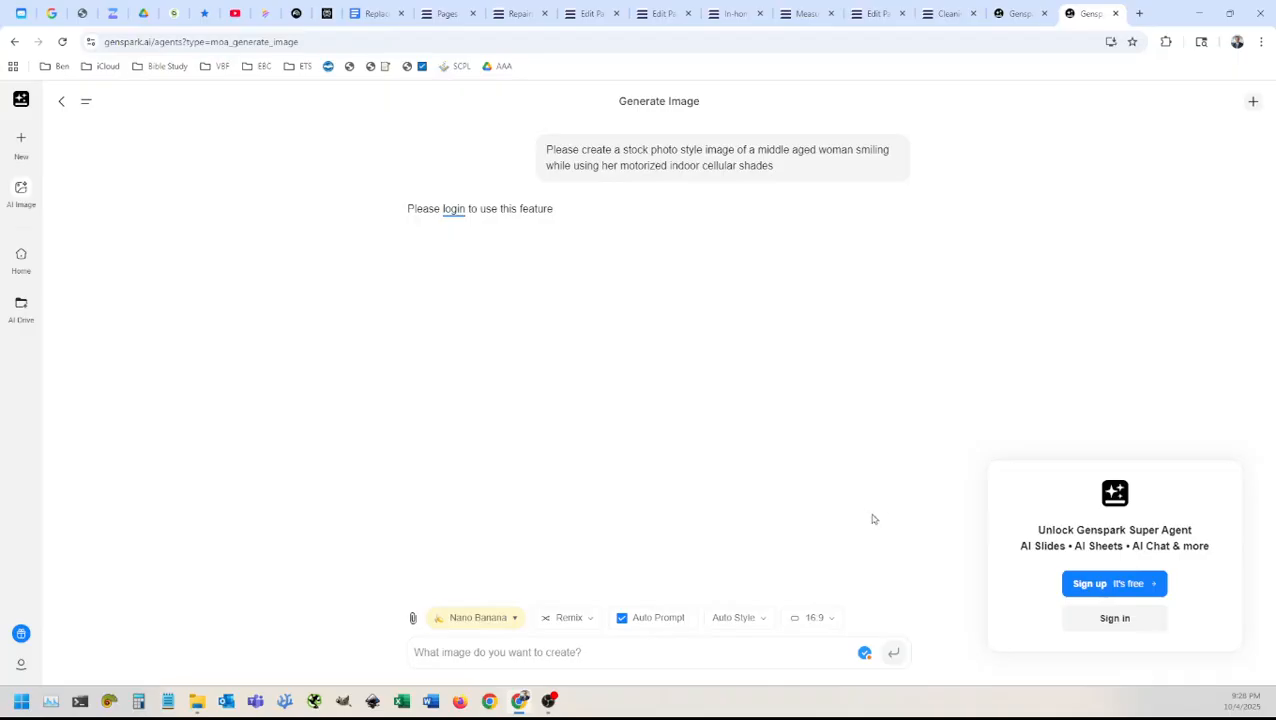
Step: Sign in to Genspark and set the image size to 16:9
left_click(1114, 617)
left_click(660, 347)
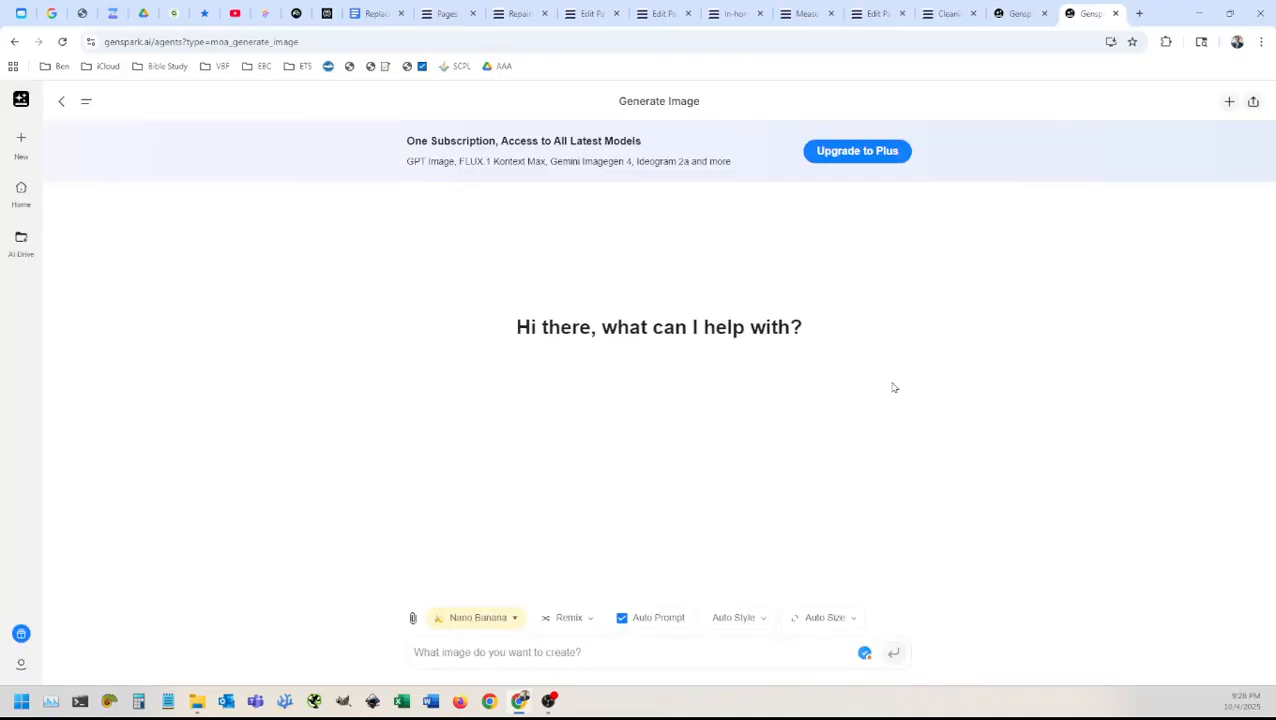
left_click(828, 620)
left_click(828, 580)
Step: Generate a stock photo style image of a smiling middle aged woman using her motorized cellular shades via the remote in a high end luxurious Portland OR home
type("Please create")
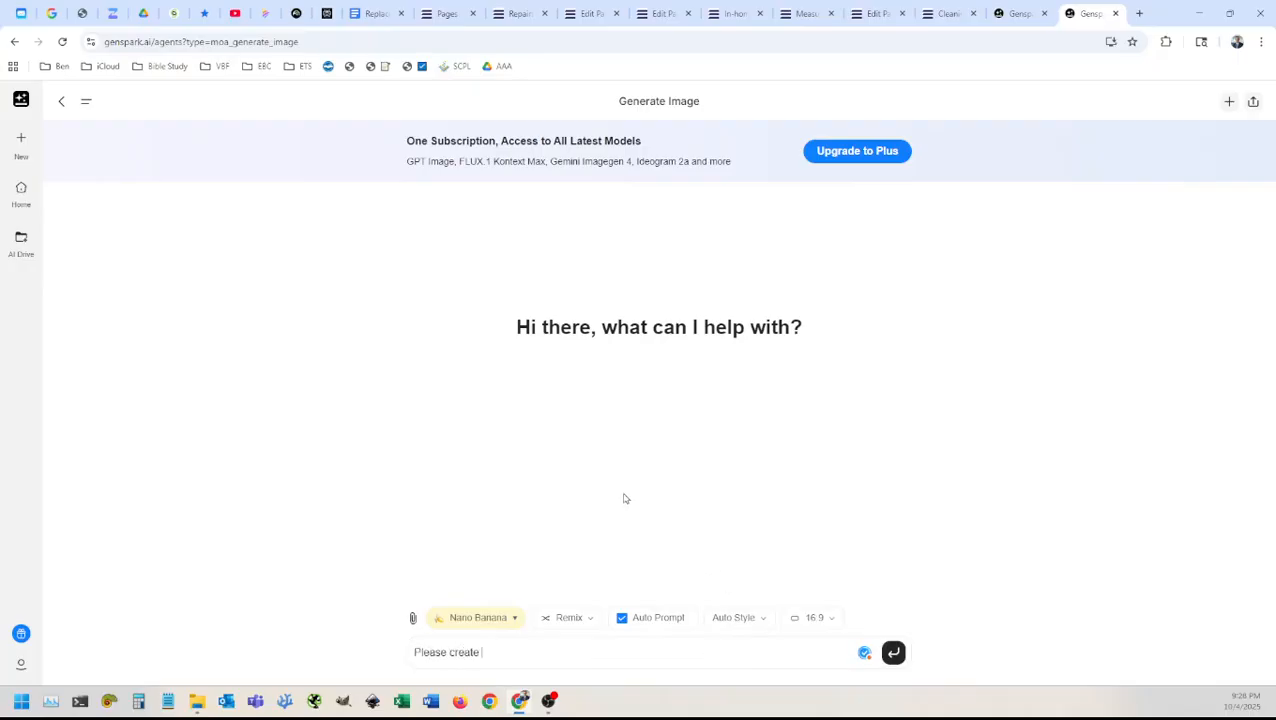
type(" a stock photo style image of a ")
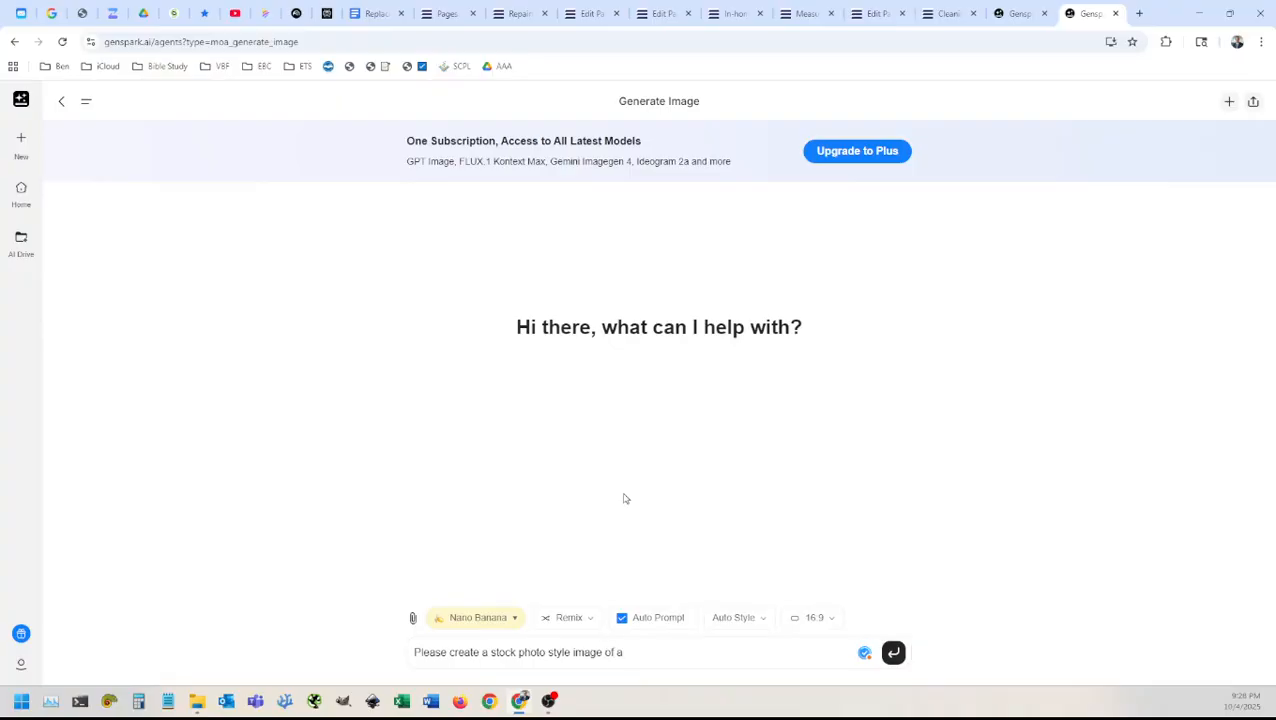
type("middle aged woman ")
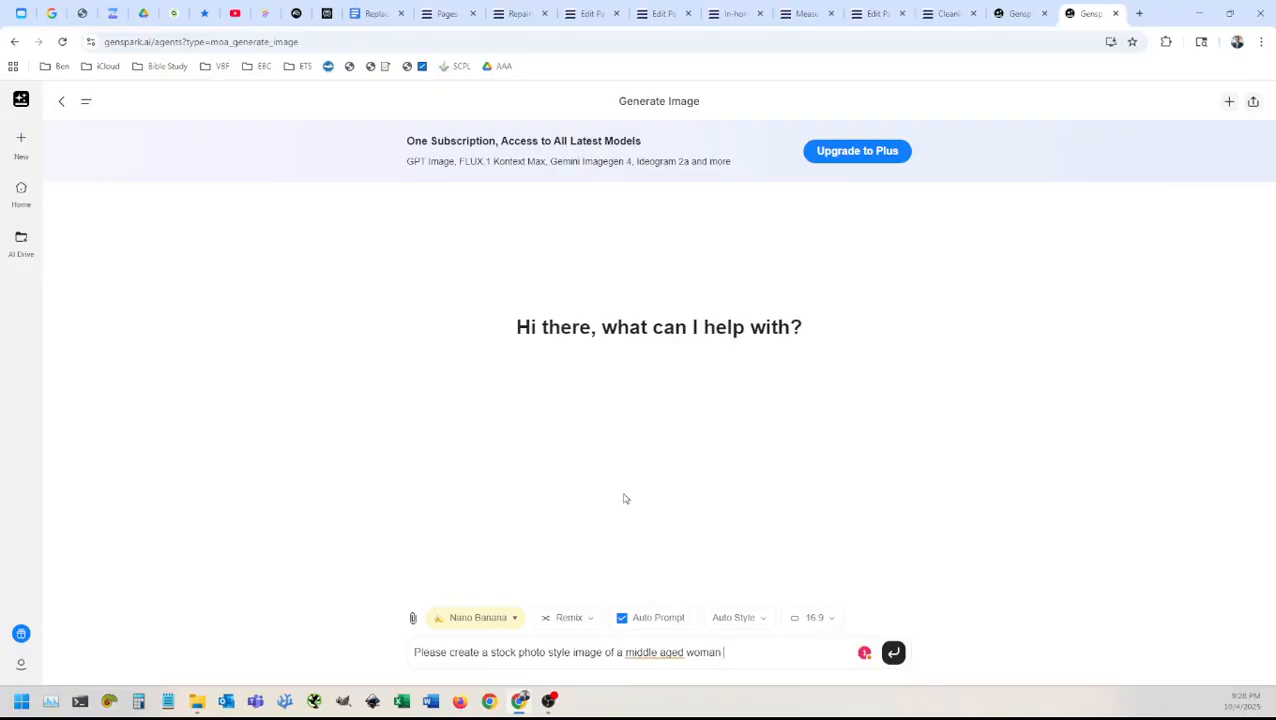
type("smiling while using he")
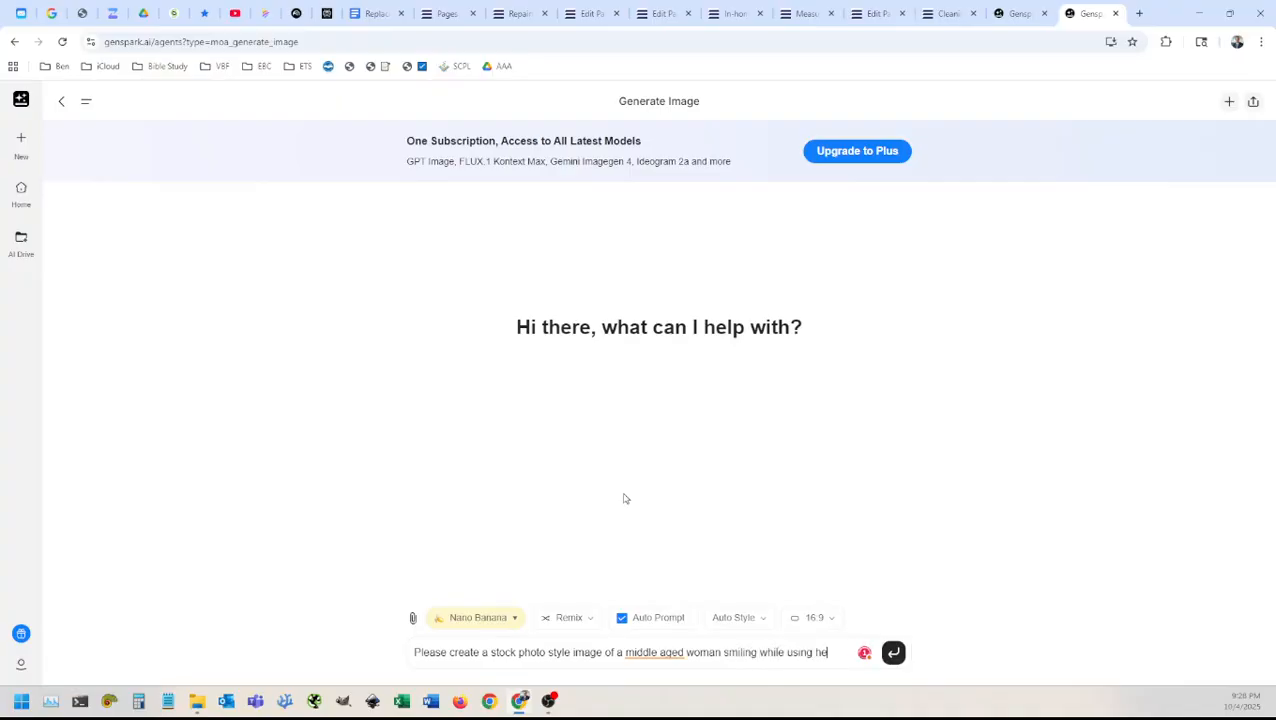
type("r motorized ")
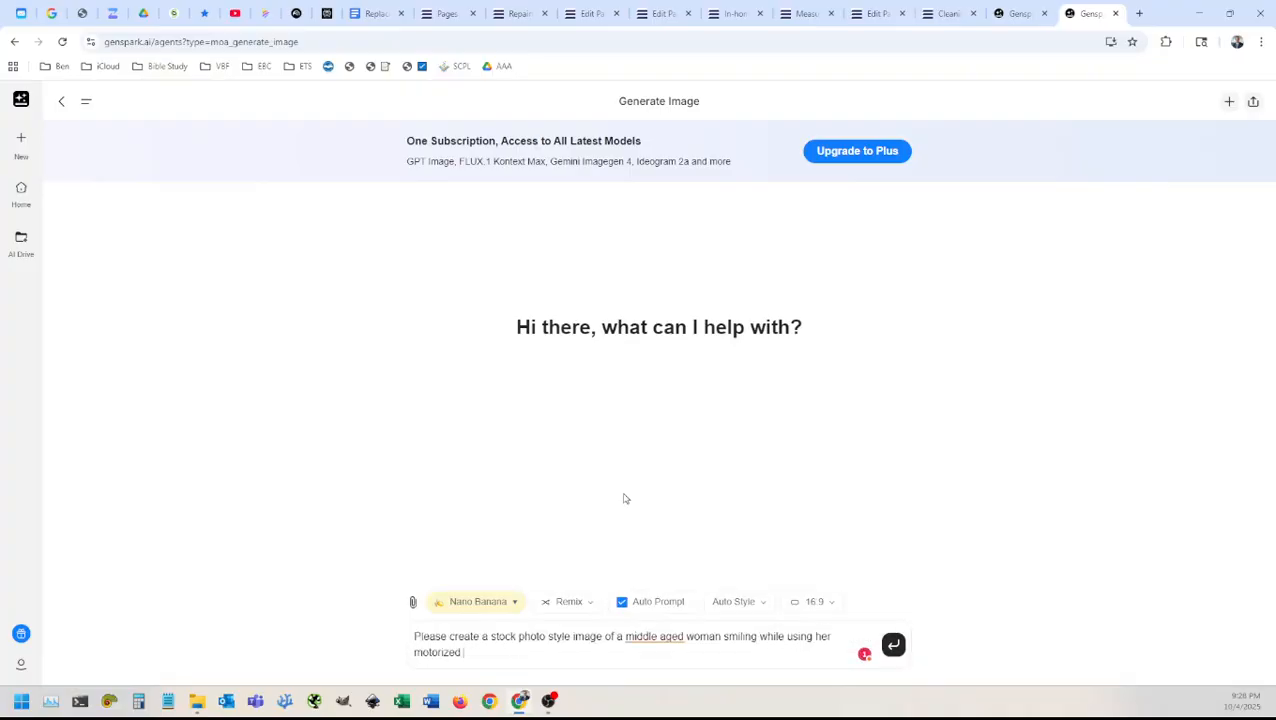
type("celluar")
key("BackSpace")
type("lar shades via the remote")
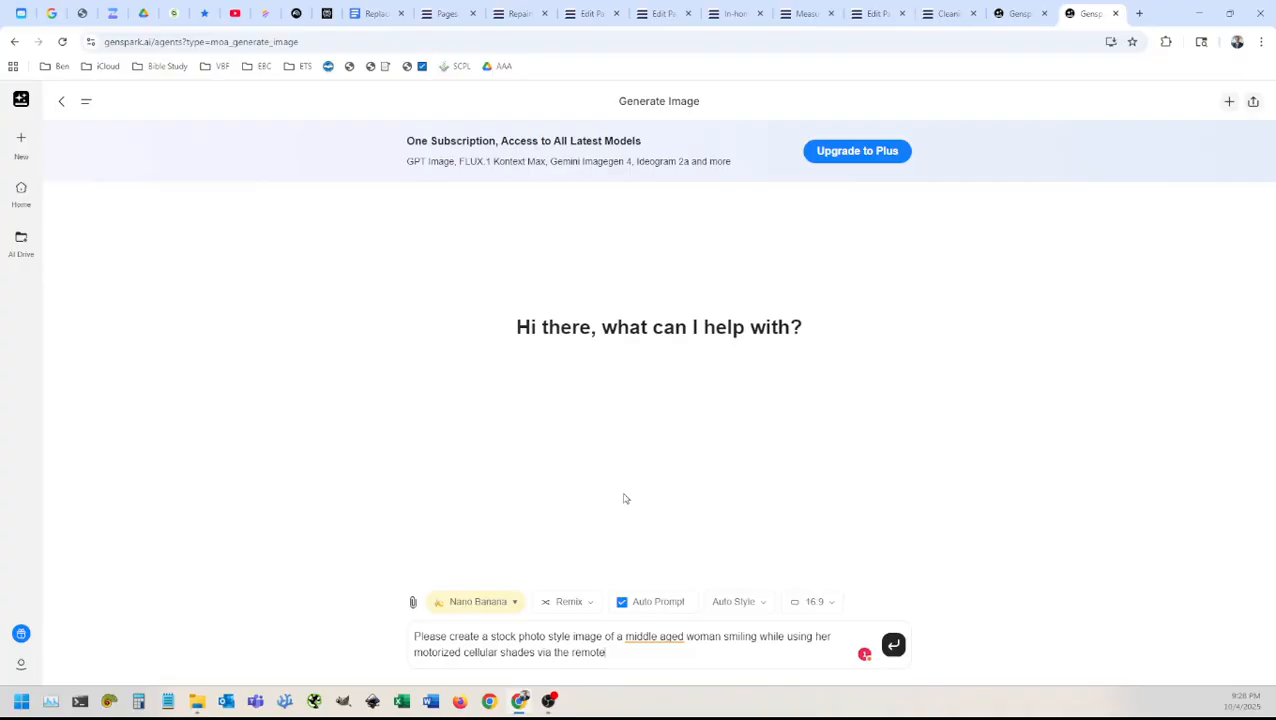
type("in a high end luxurious home")
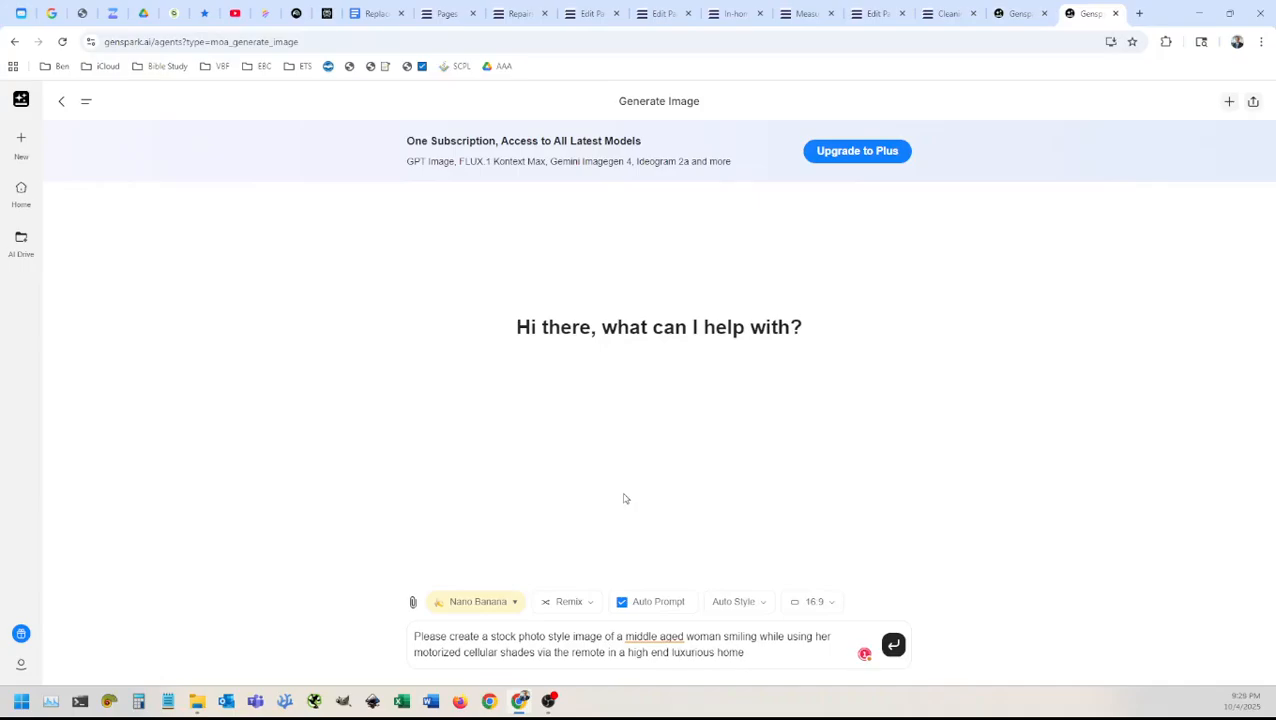
type(" in Portland OR")
key("Return")
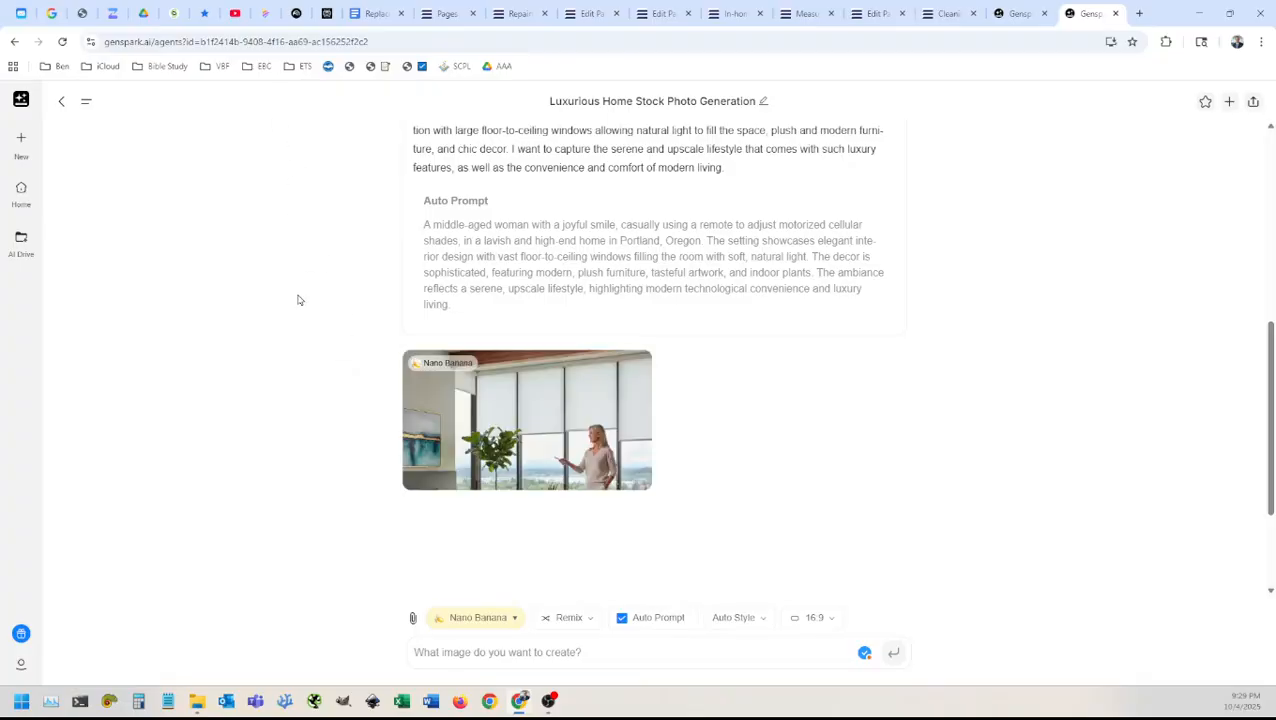
Step: Open the generated image of the woman with the remote in the large preview and download it
mouse_move(529, 440)
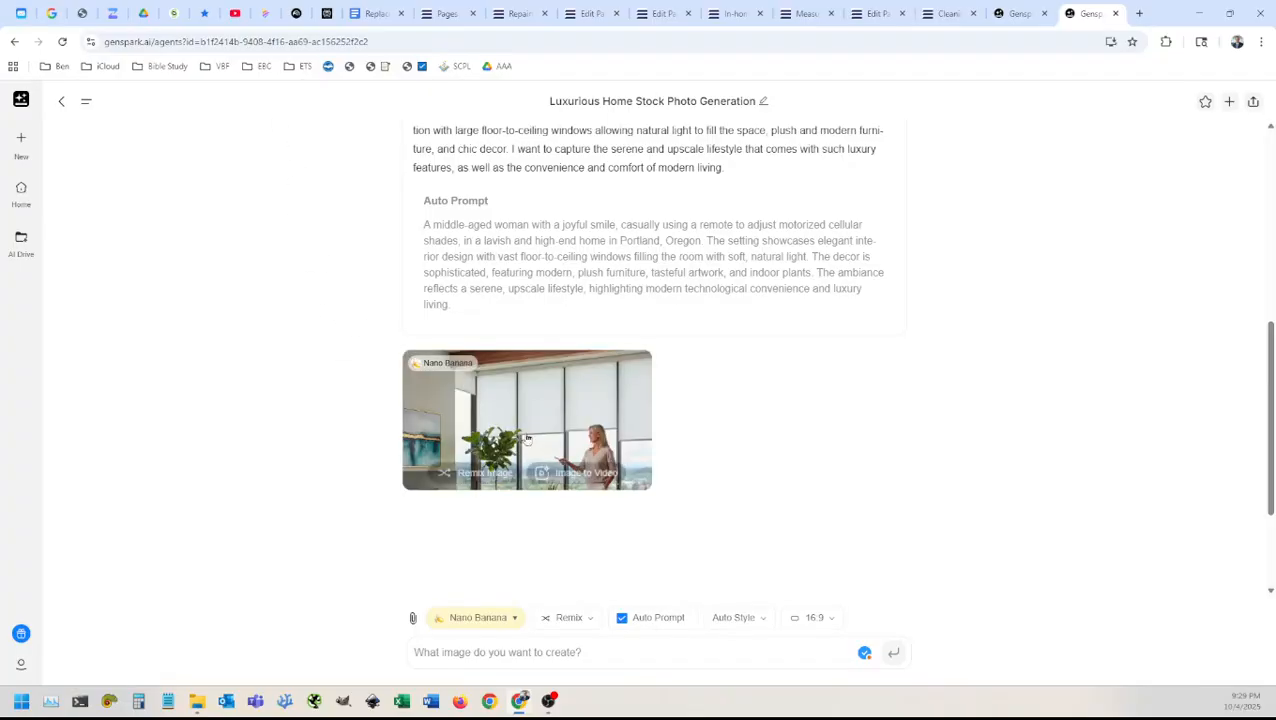
left_click(531, 416)
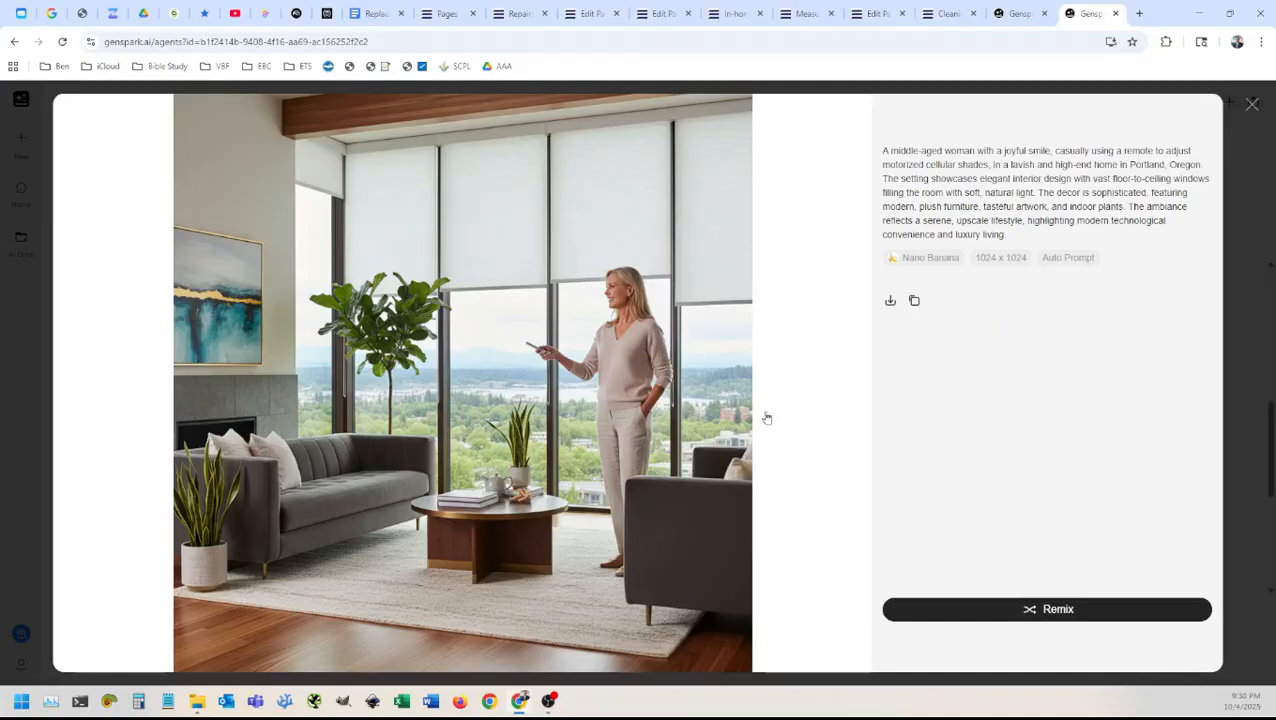
left_click(889, 301)
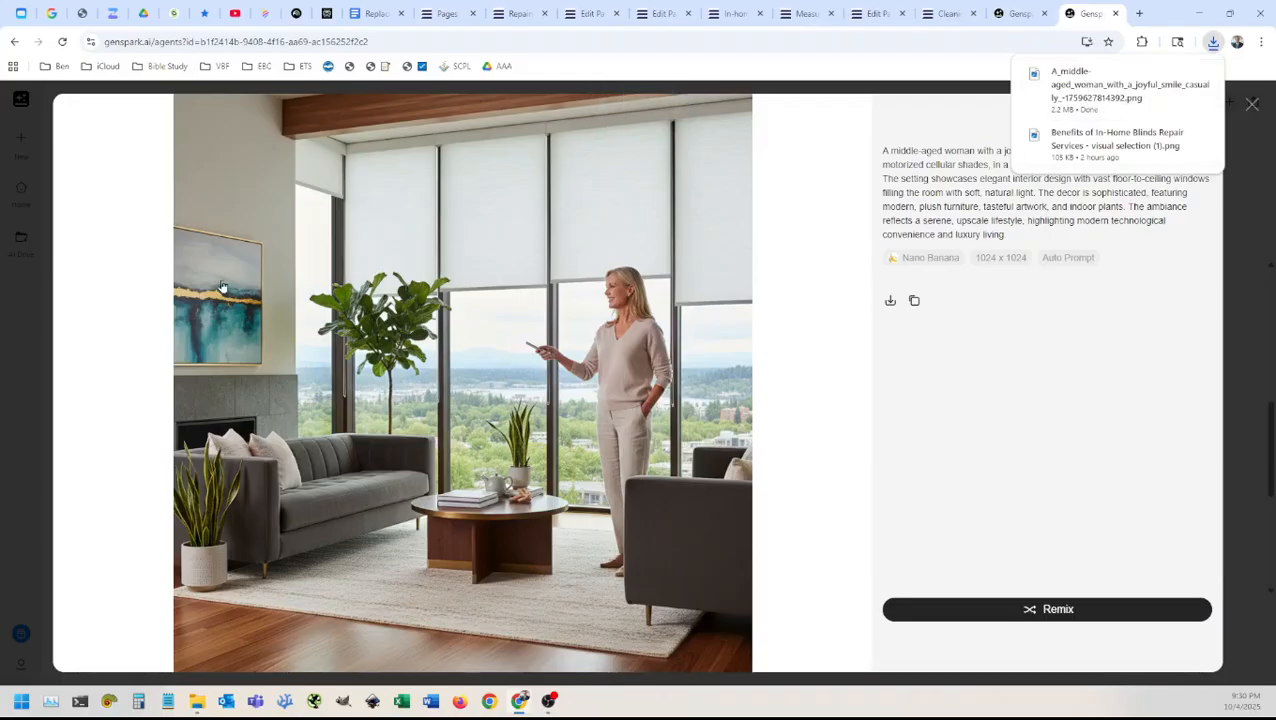
left_click_drag(734, 490, 756, 506)
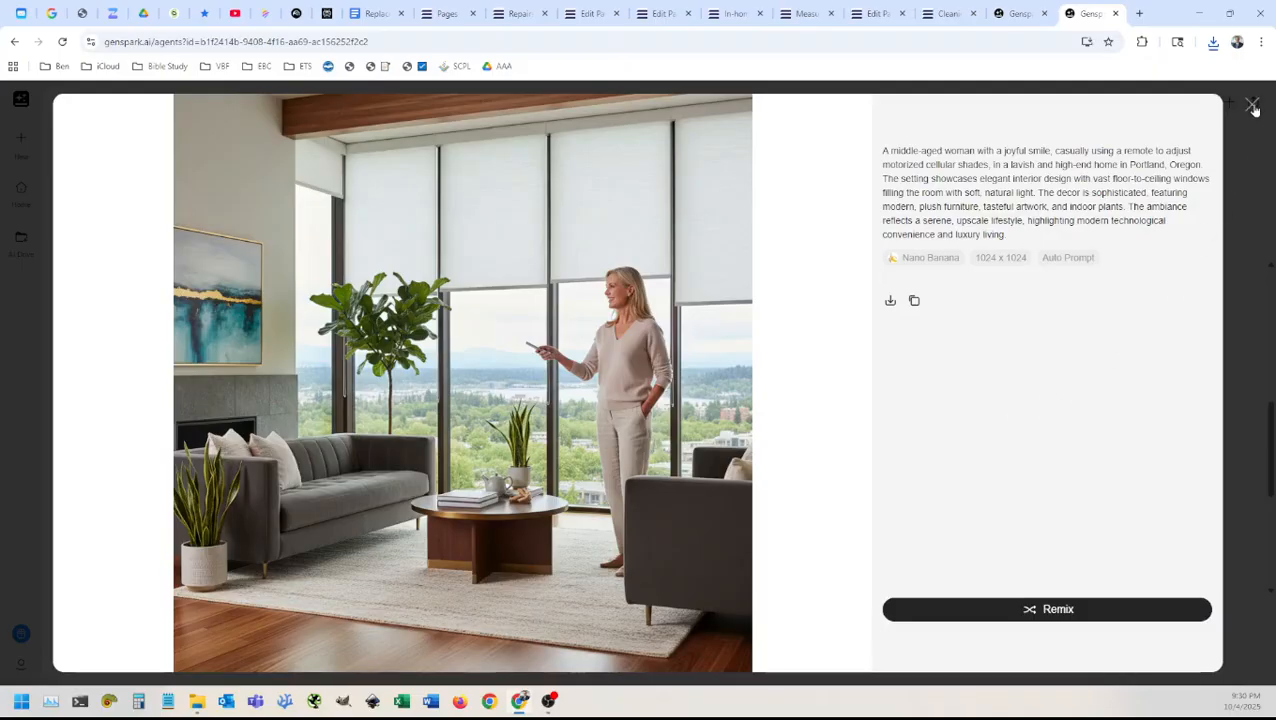
Step: Locate the downloaded PNG of the woman in the Downloads folder and open it in GIMP
left_click(1212, 43)
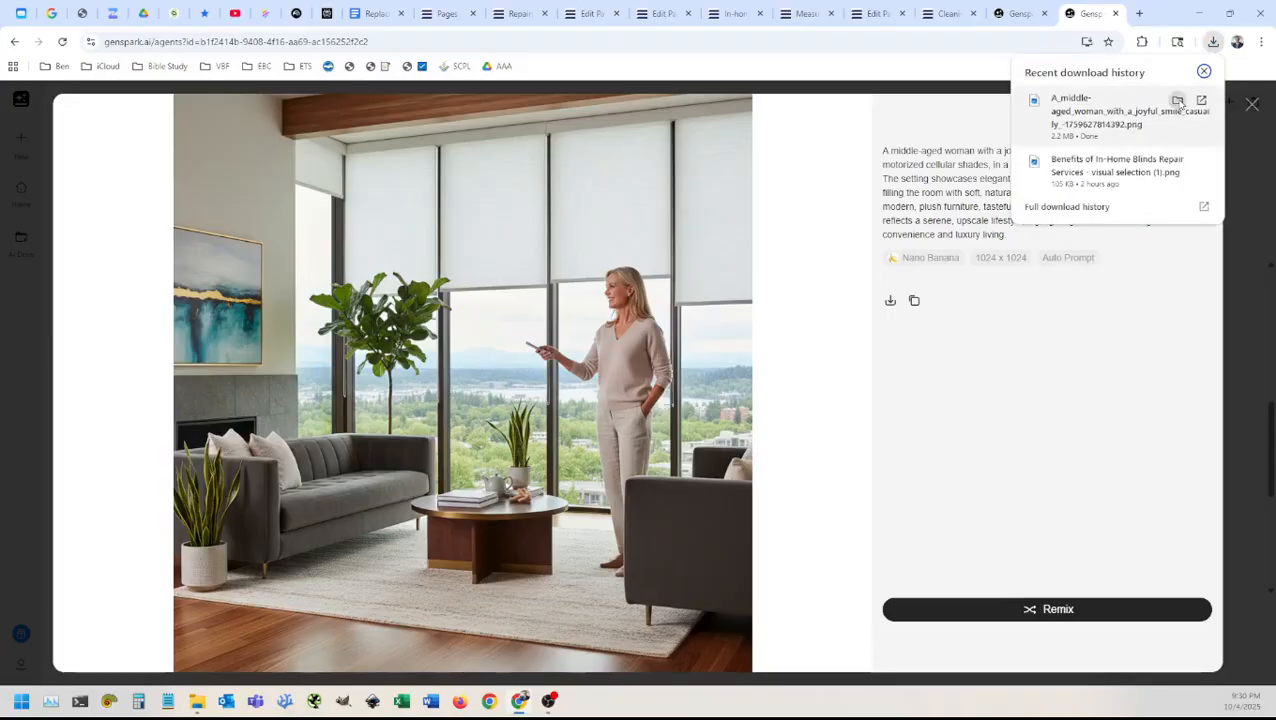
left_click(1178, 103)
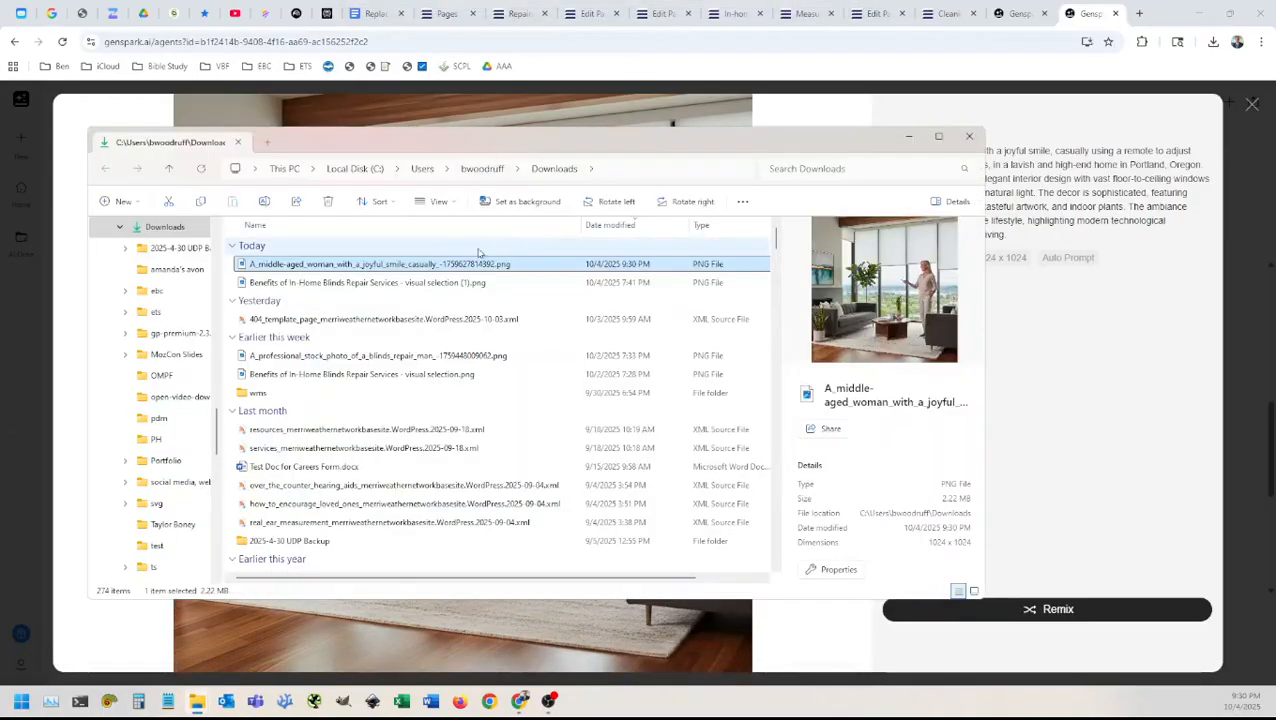
right_click(352, 265)
mouse_move(471, 240)
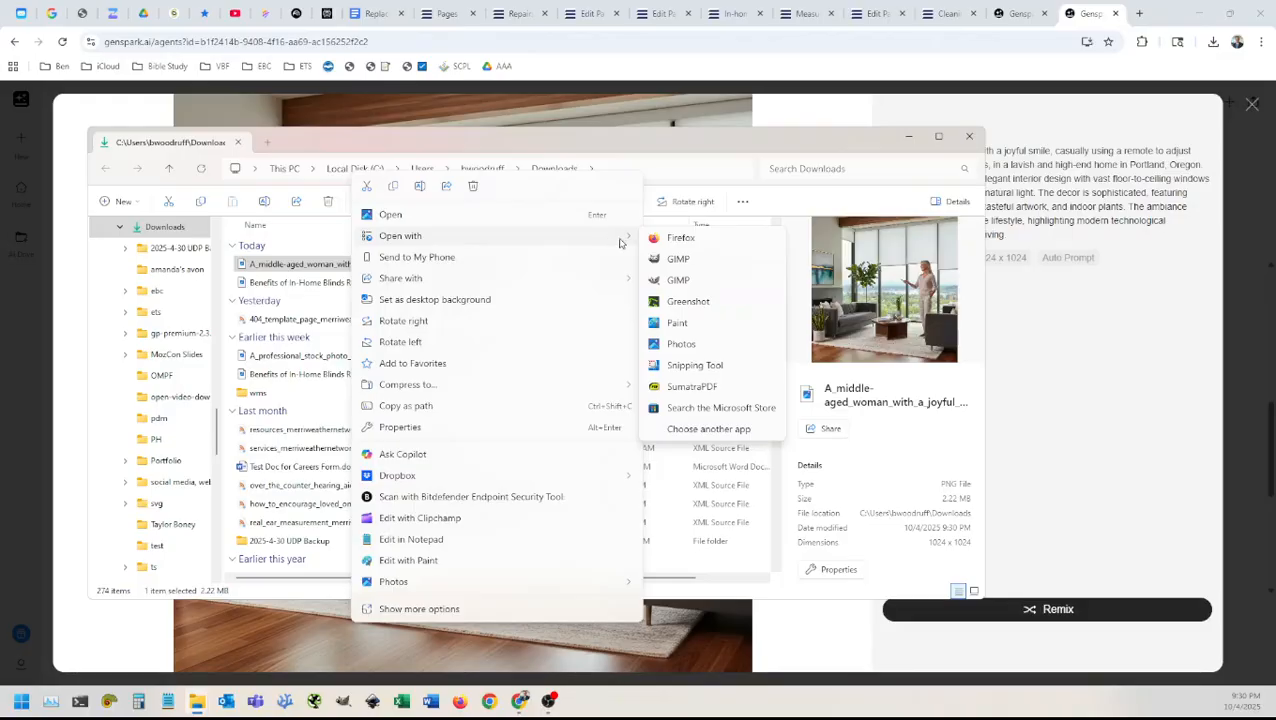
left_click(680, 281)
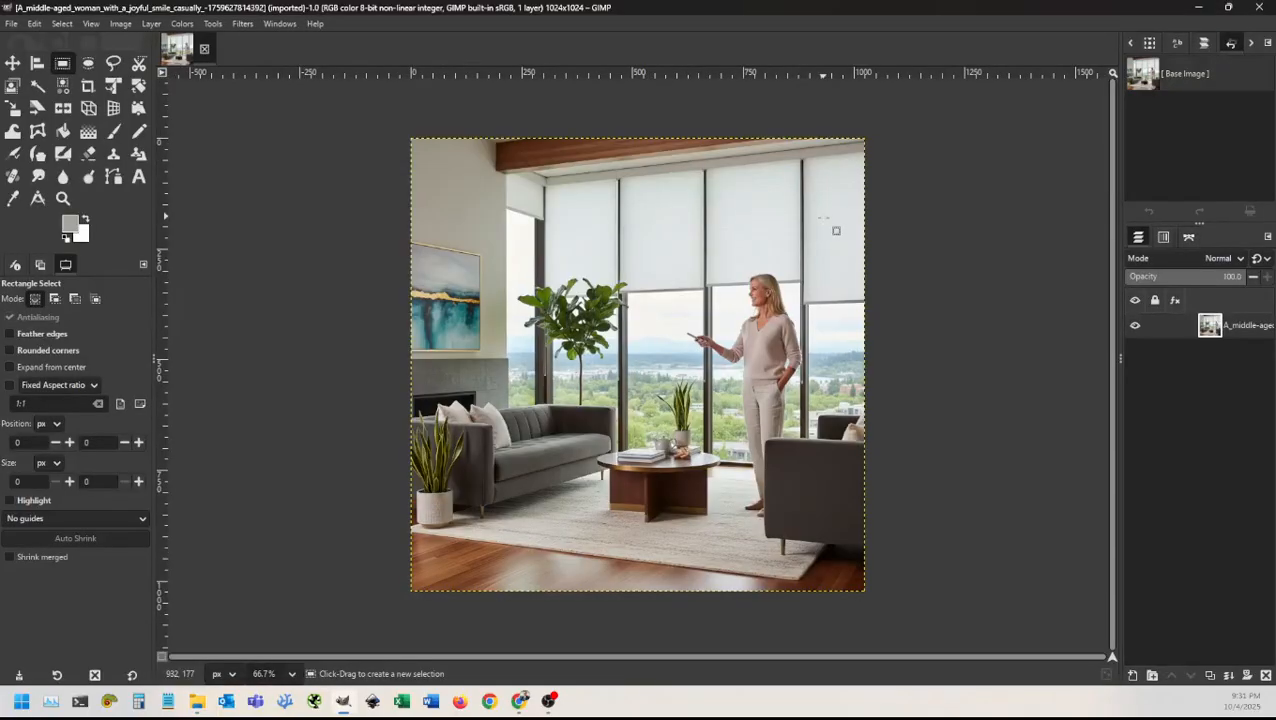
Step: Draw a full-width Crop area of 1024 × 559 px at a fixed 1980:1080 aspect ratio, positioned 130 px down the image
left_click(87, 88)
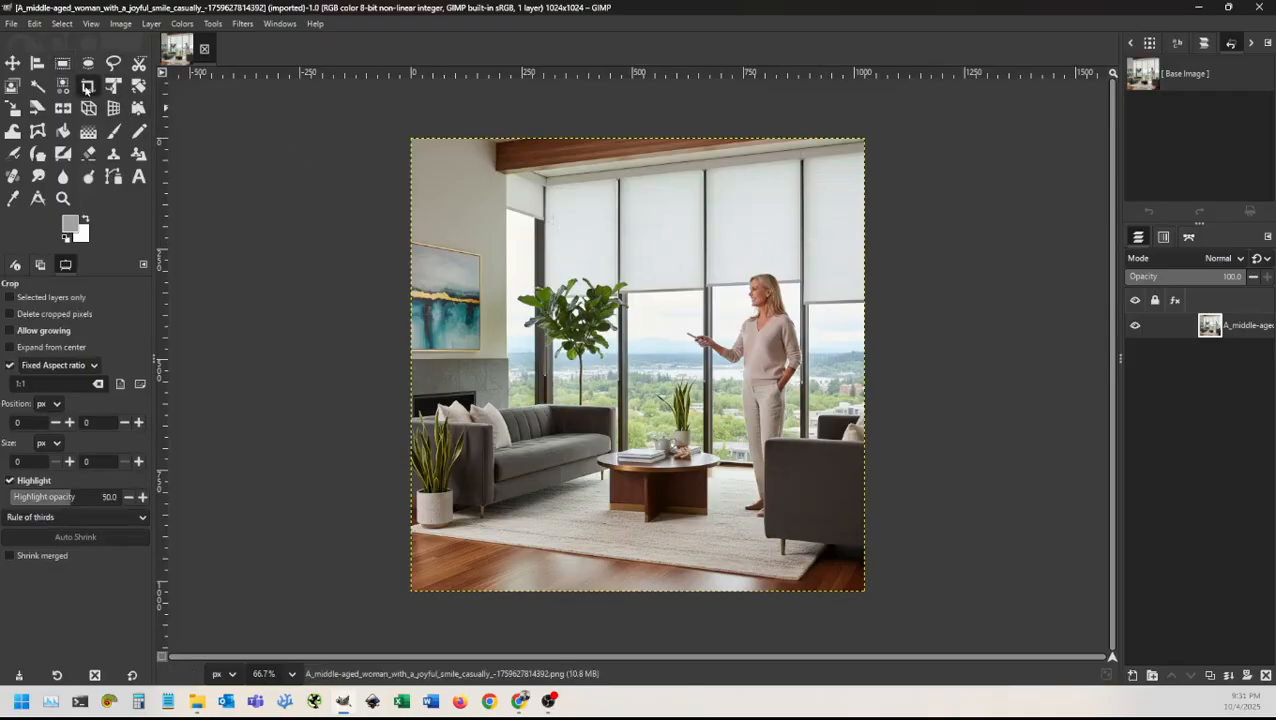
left_click_drag(27, 384, 12, 384)
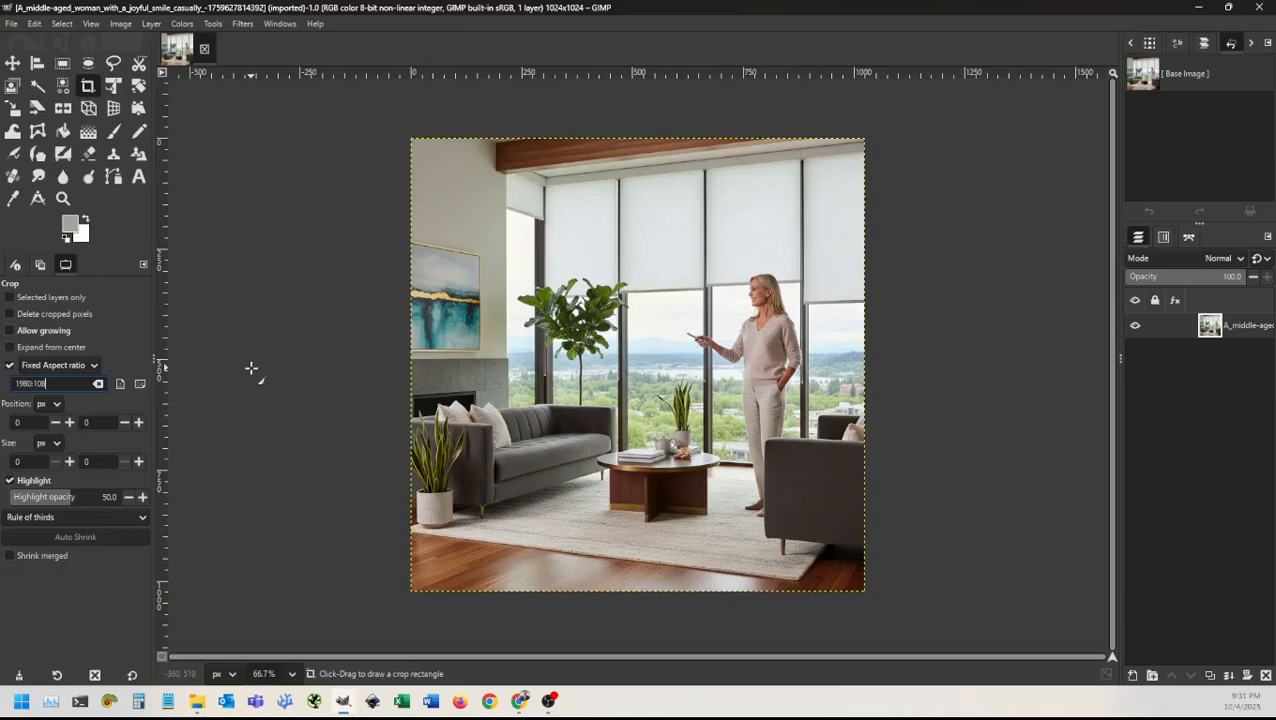
key("Return")
left_click_drag(420, 226, 895, 465)
left_click_drag(434, 460, 355, 493)
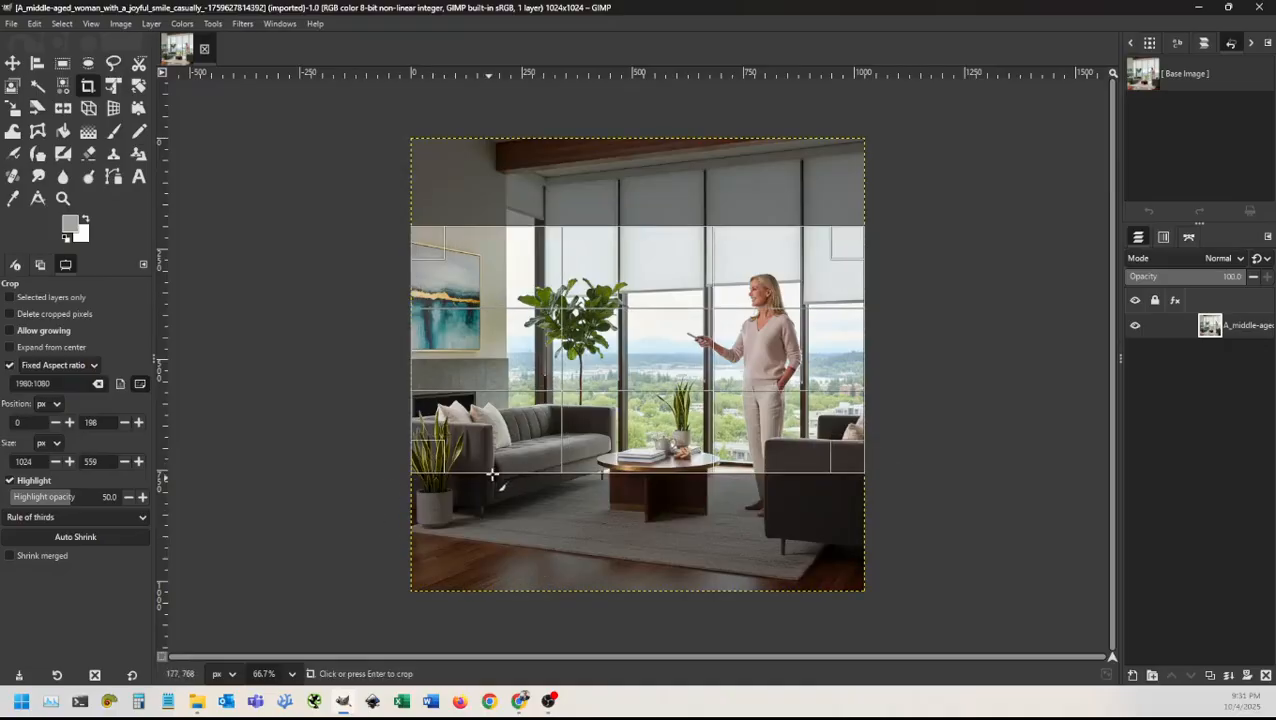
left_click(610, 364)
left_click_drag(610, 364, 631, 345)
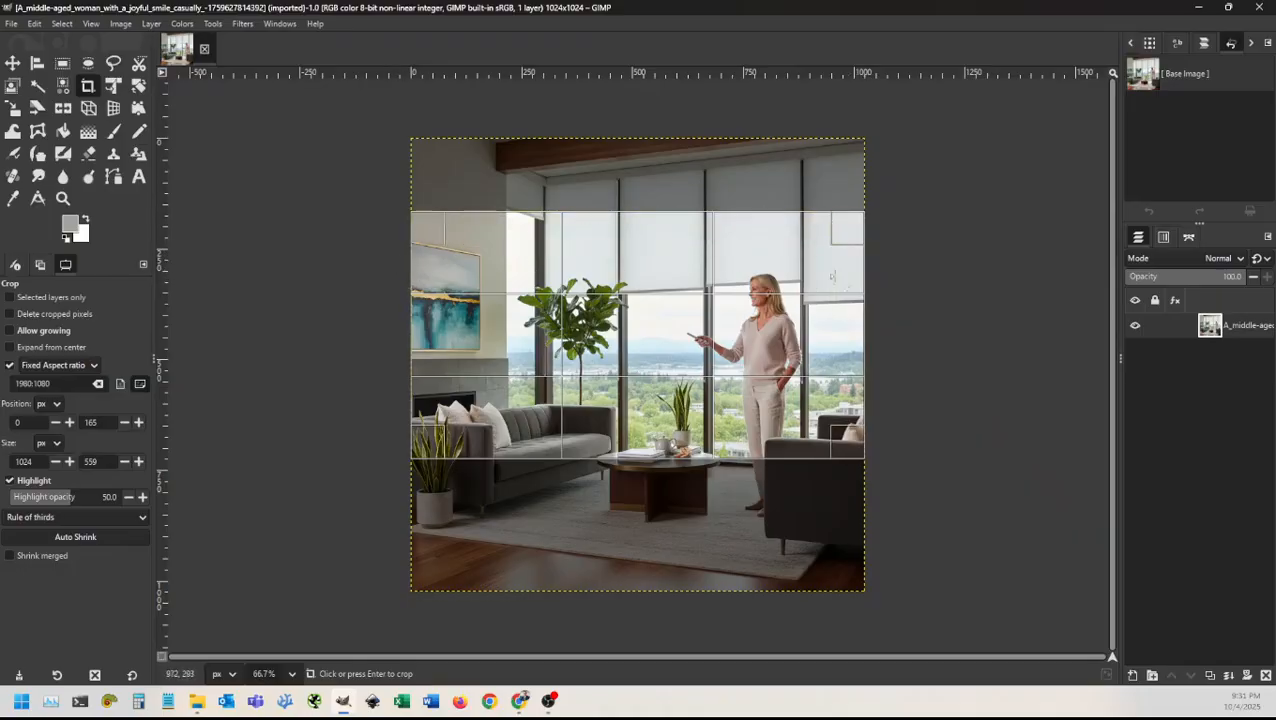
left_click_drag(650, 376, 642, 343)
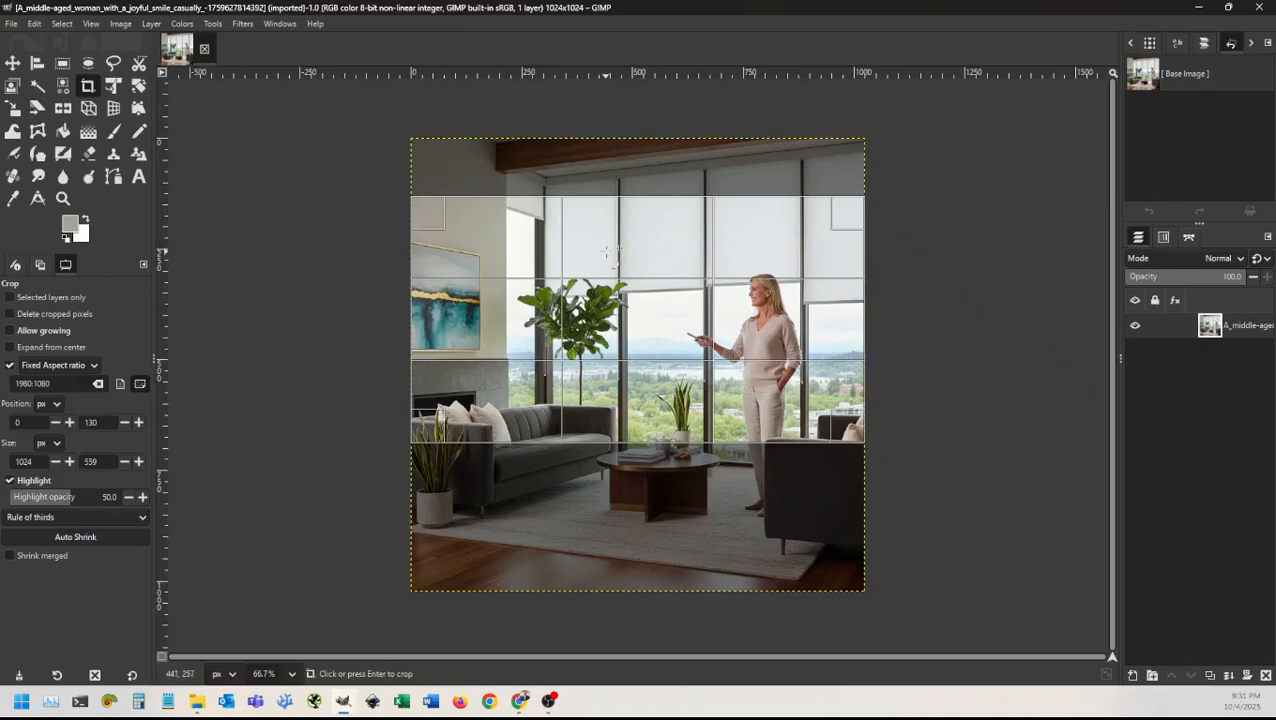
Step: Apply the crop to the photo and fit the layer to the image size
left_click(91, 23)
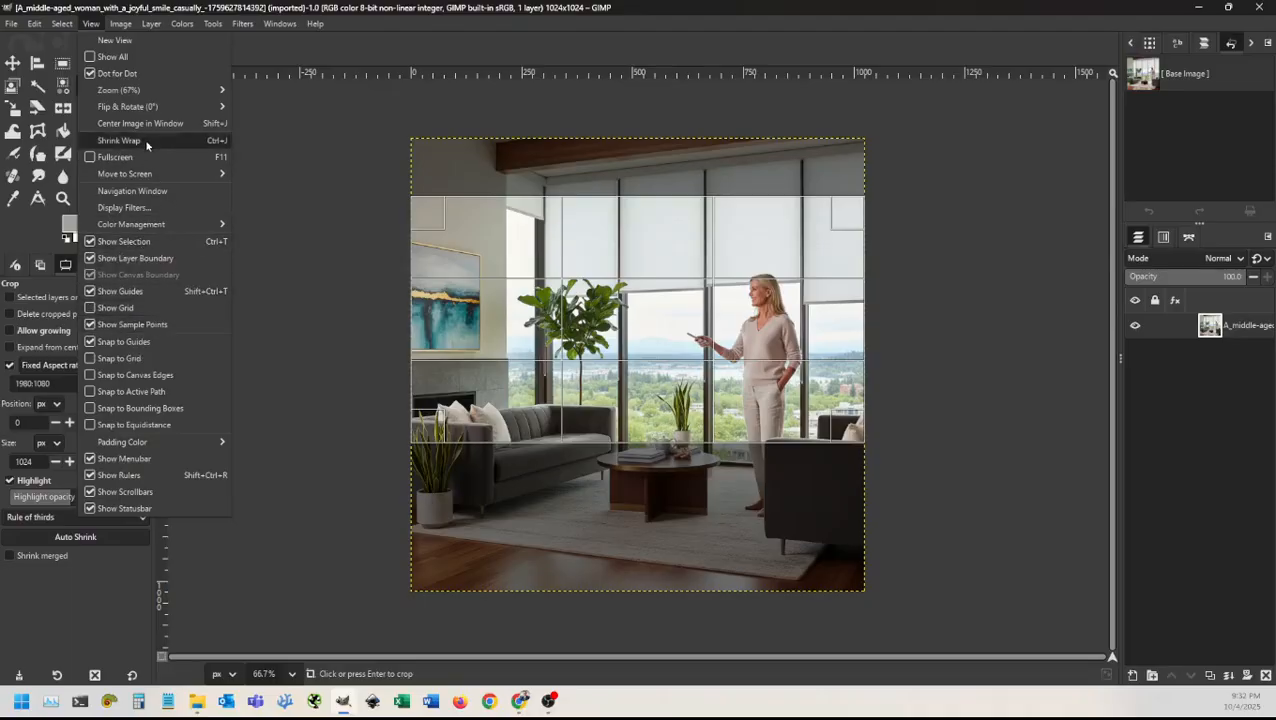
left_click(569, 22)
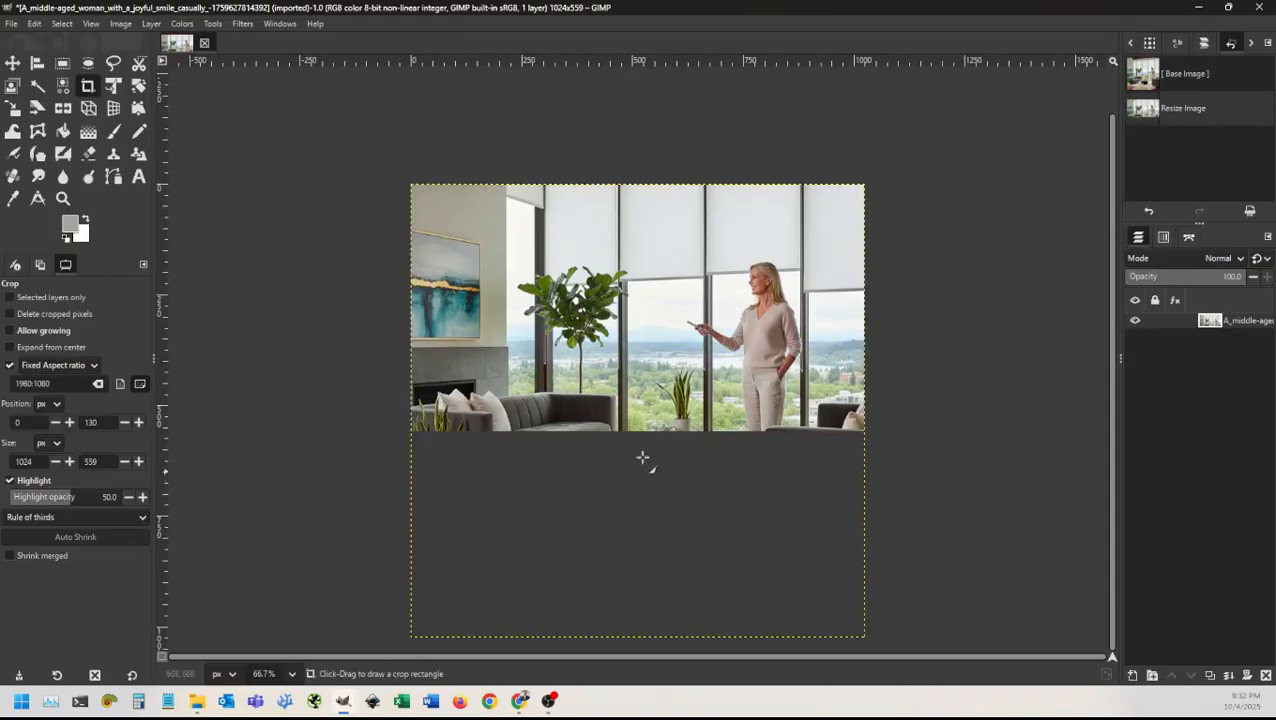
left_click(155, 24)
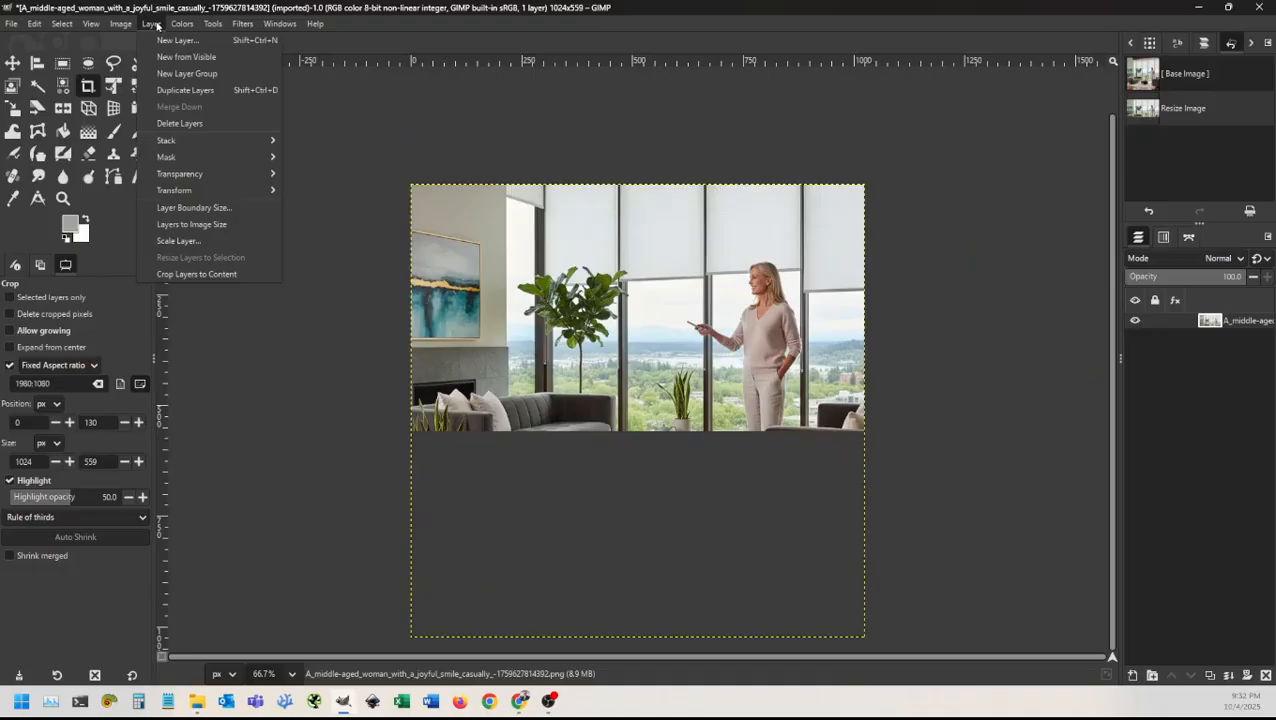
left_click(185, 224)
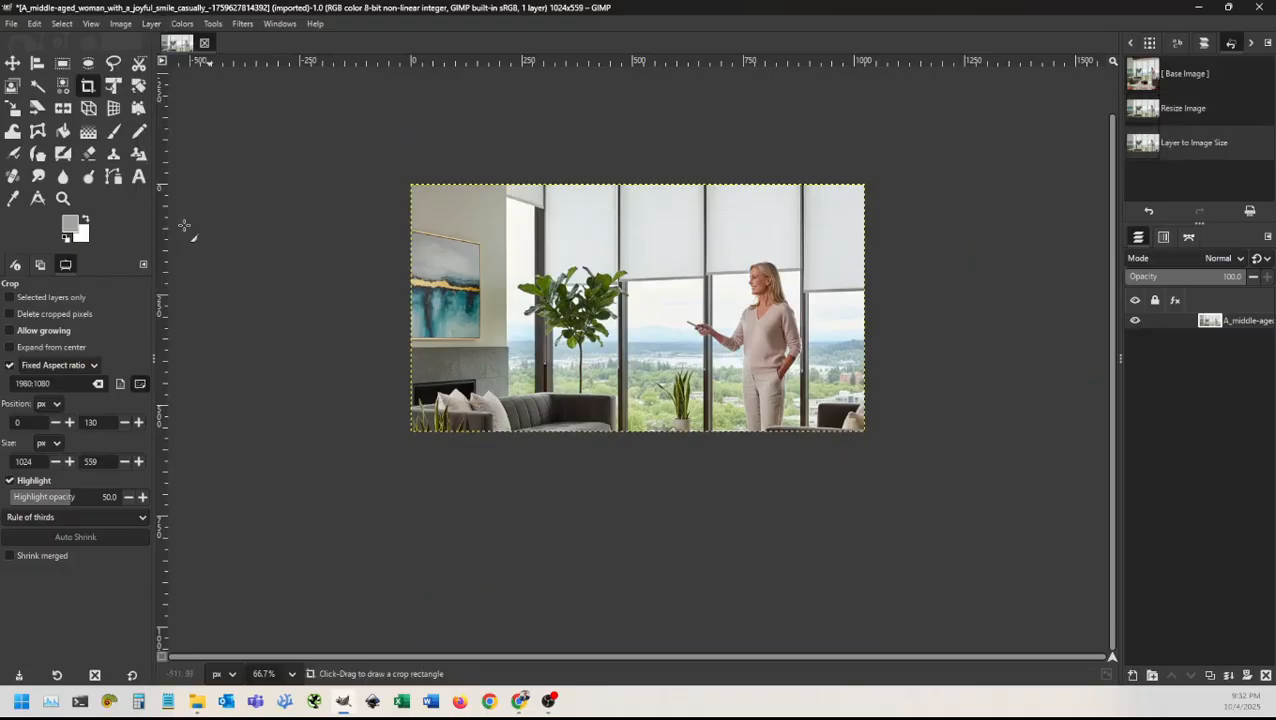
left_click(120, 23)
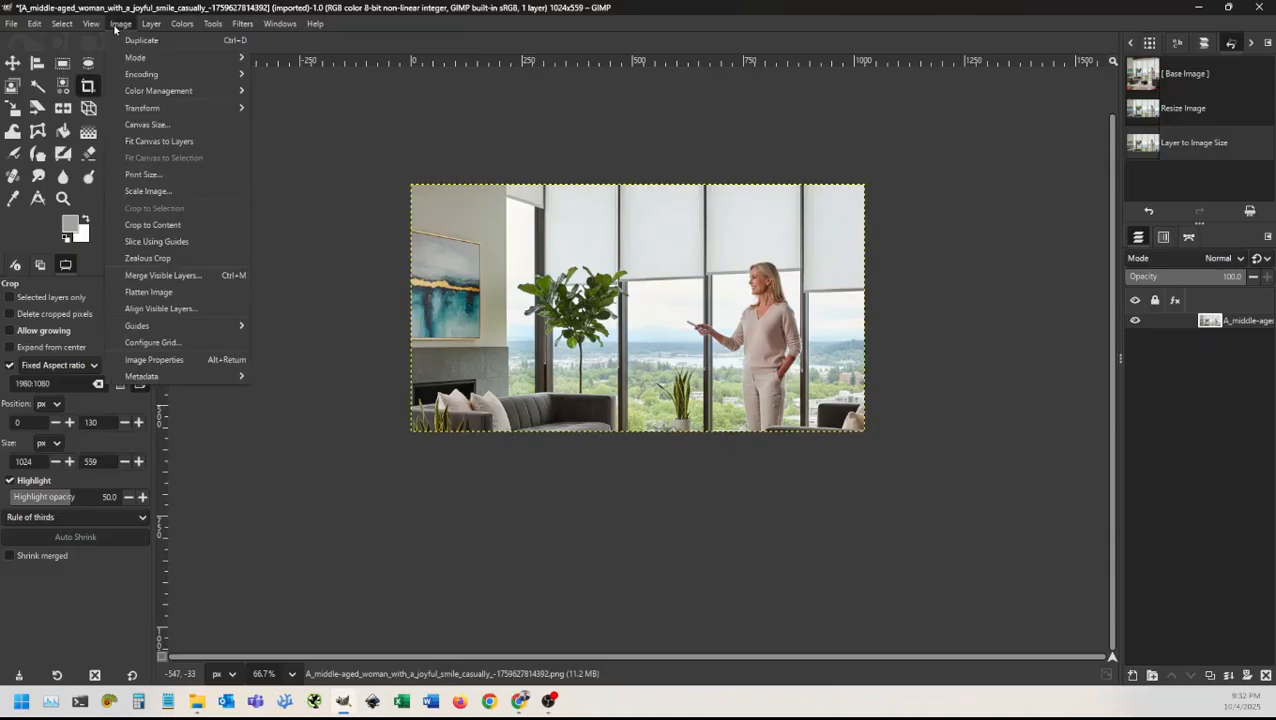
left_click(190, 187)
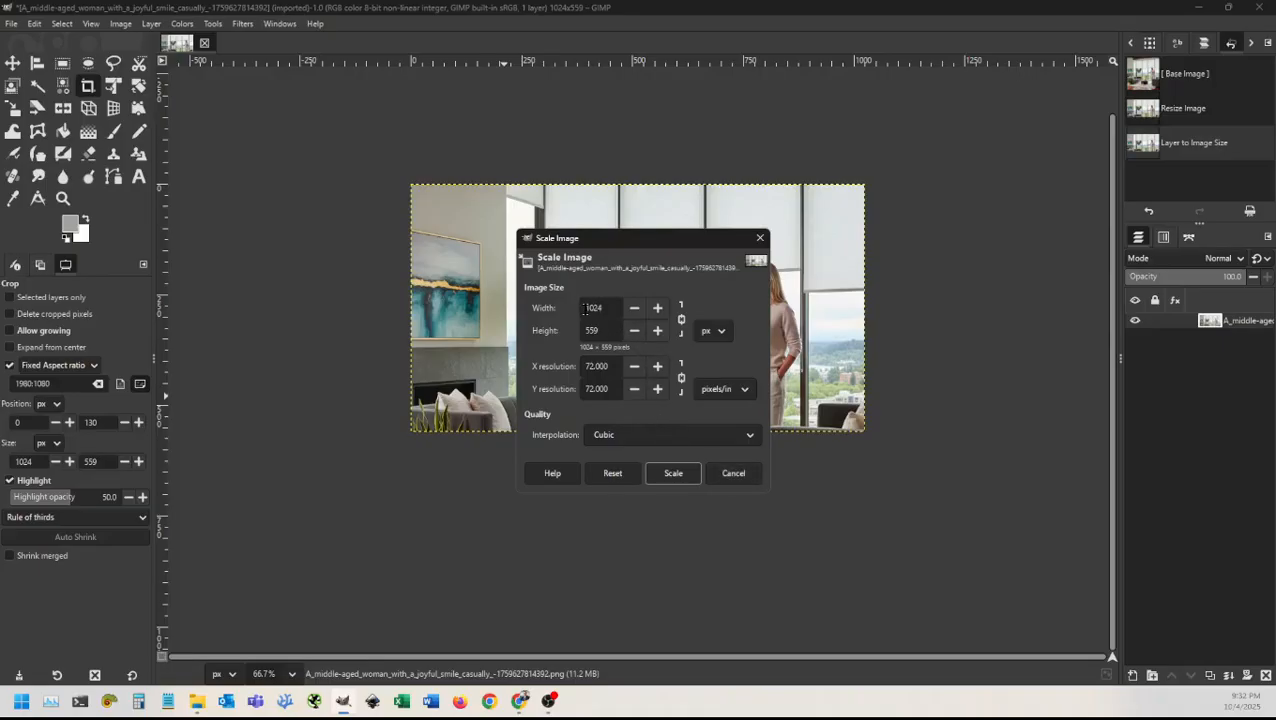
left_click(732, 474)
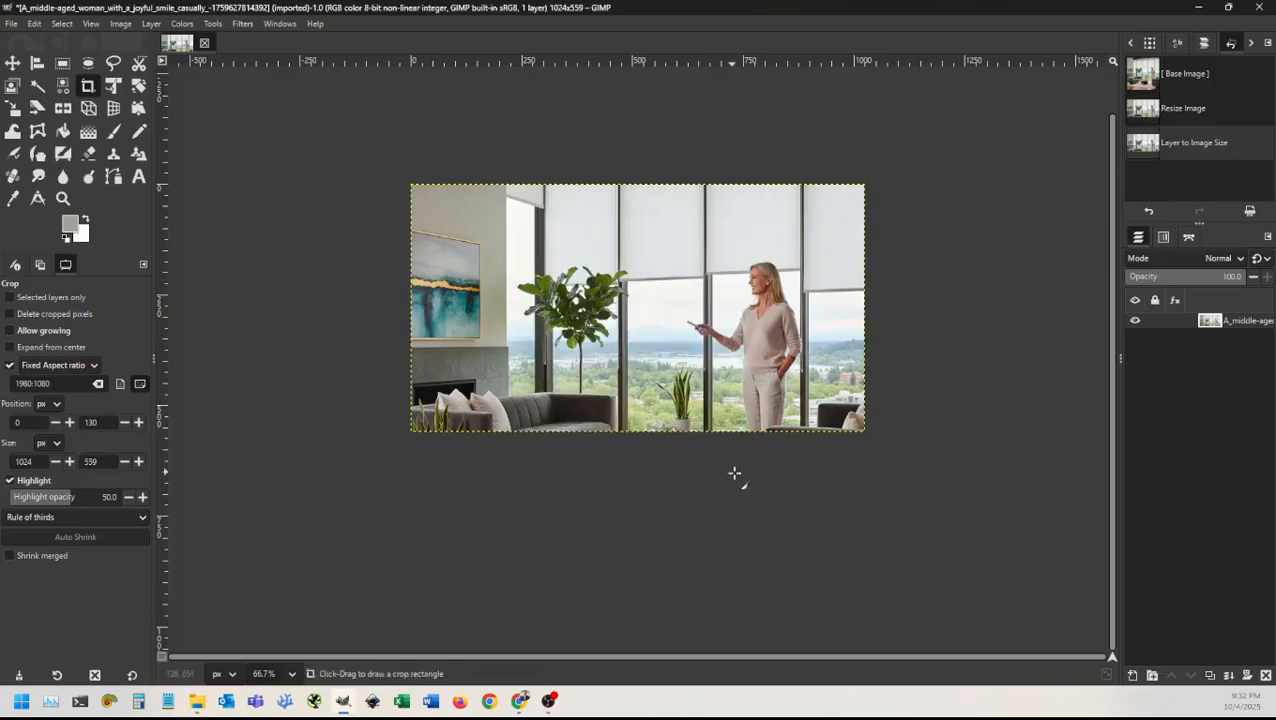
Step: Export the cropped photo as a PNG to the Downloads folder, adding _v2 to the end of its file name
left_click(12, 24)
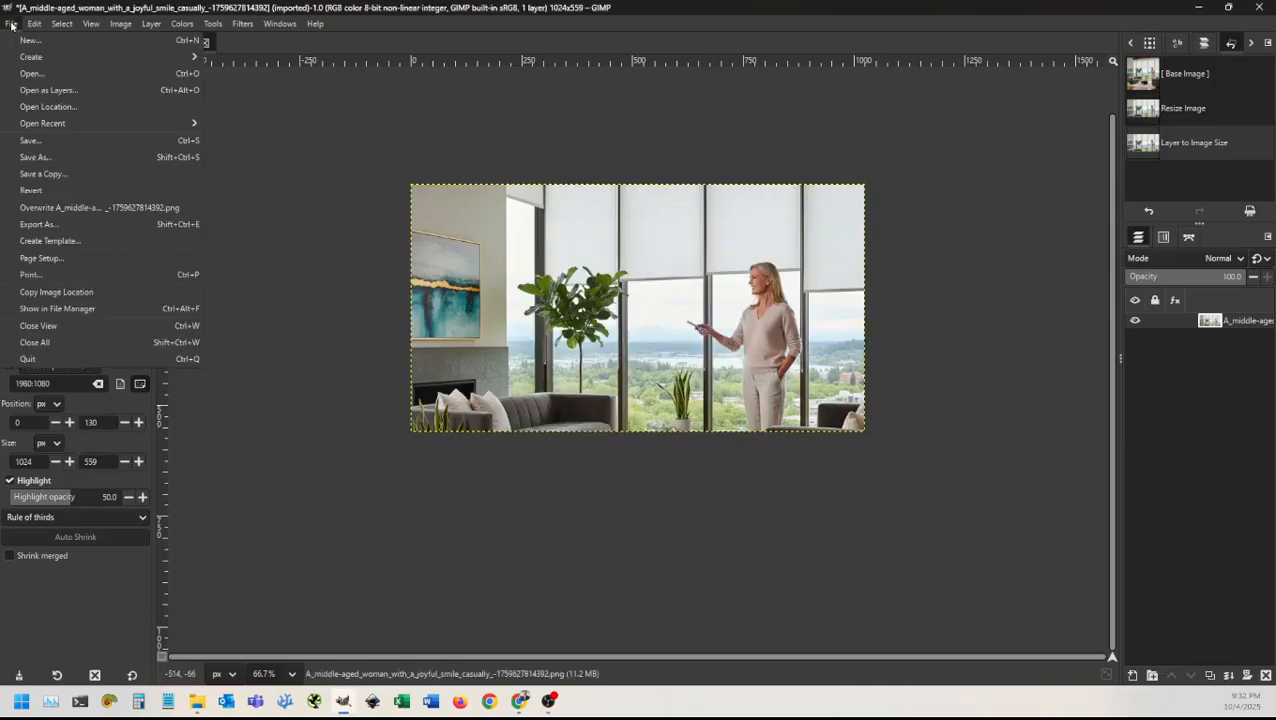
left_click(56, 228)
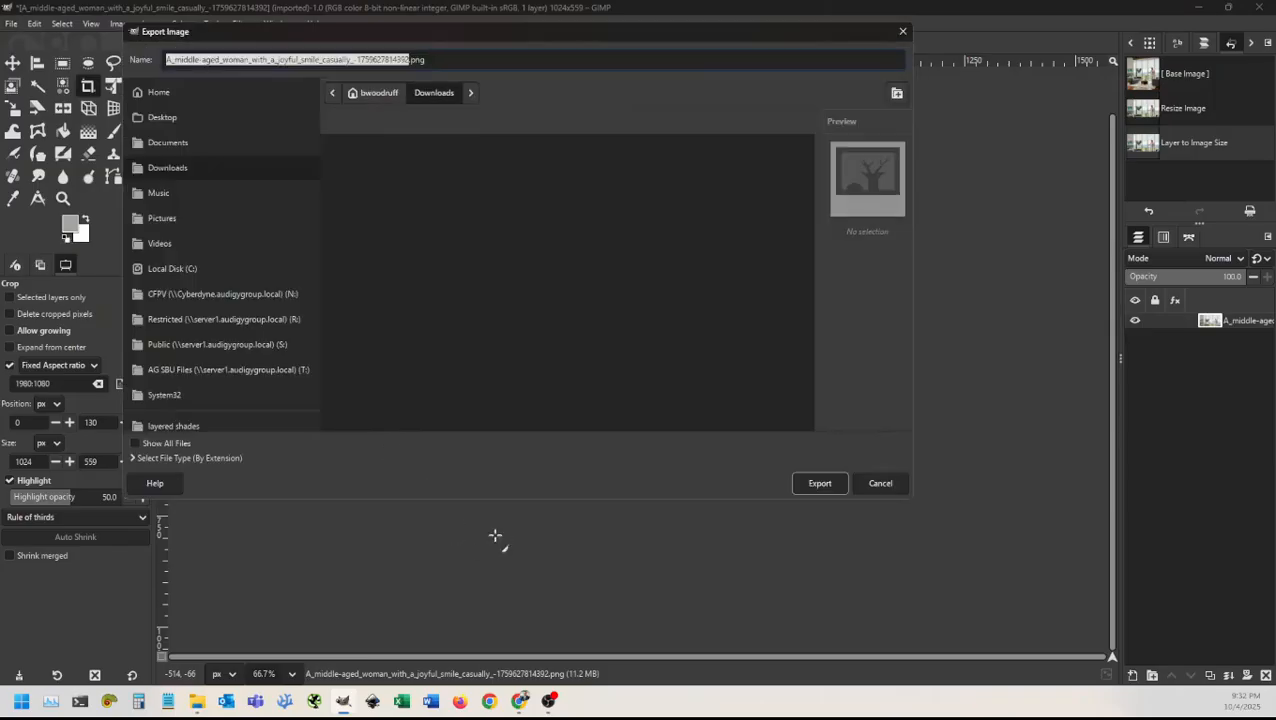
type("_")
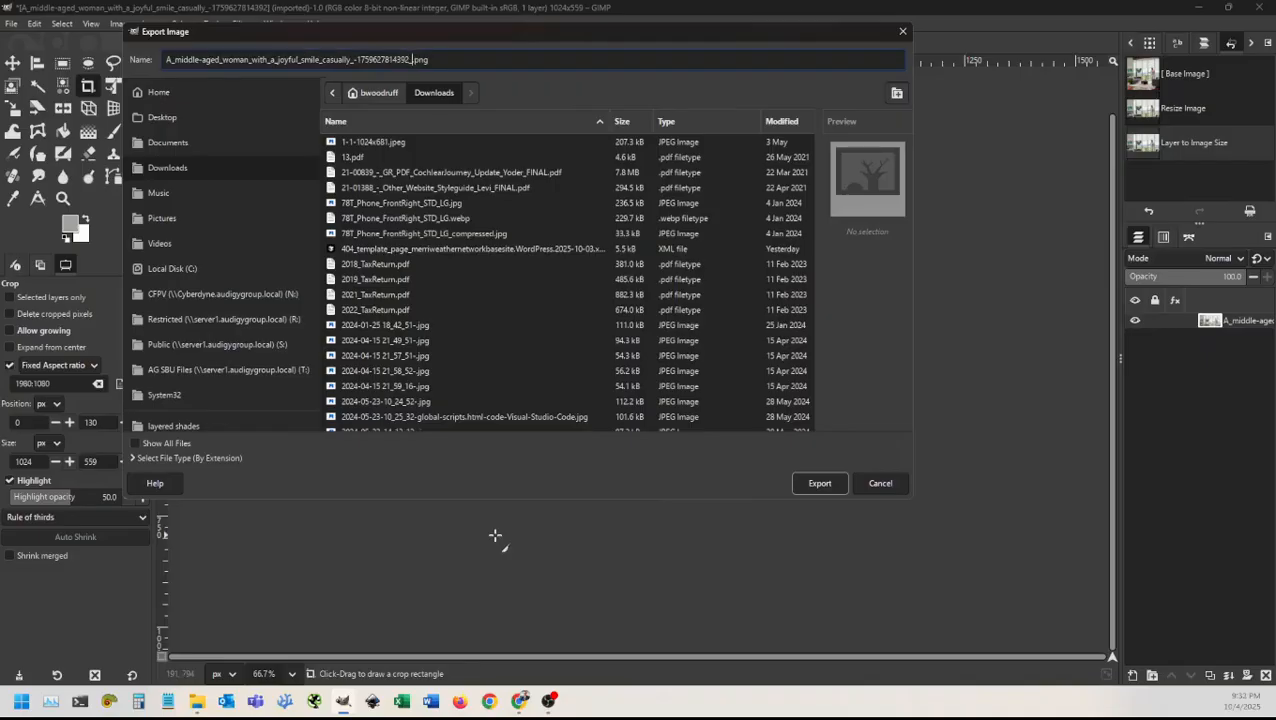
type("v2")
key("Return")
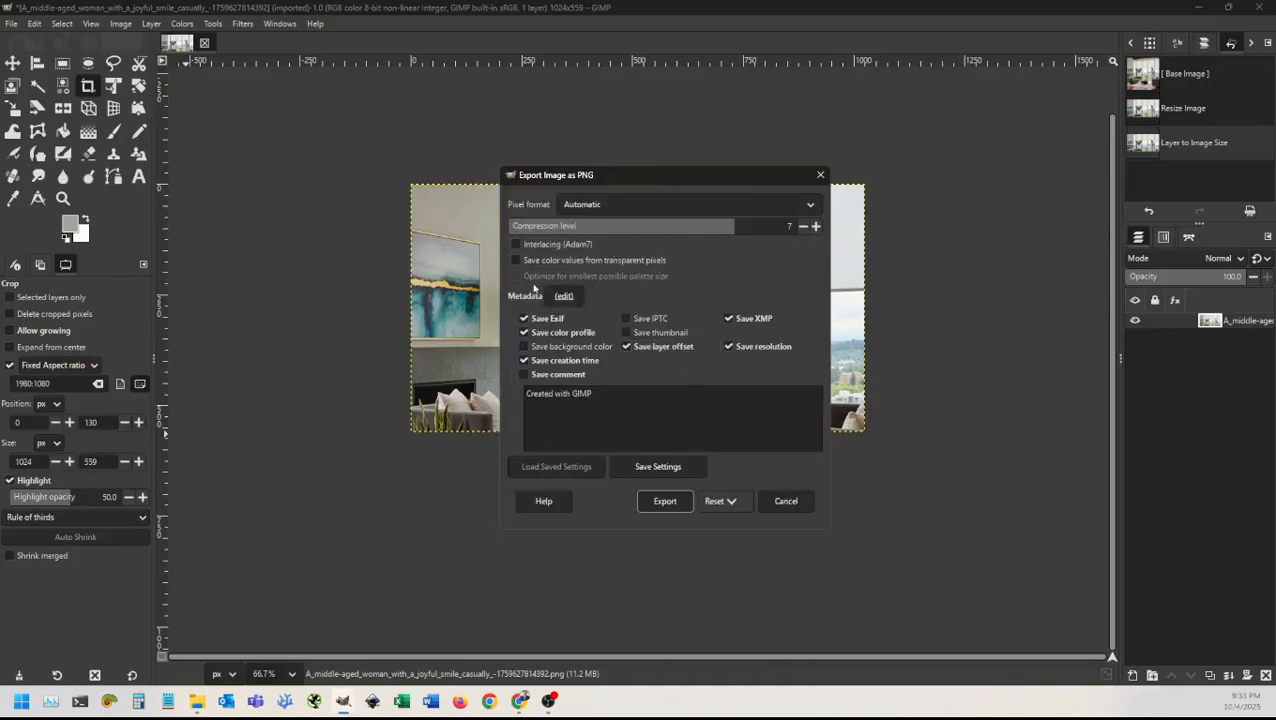
left_click(663, 501)
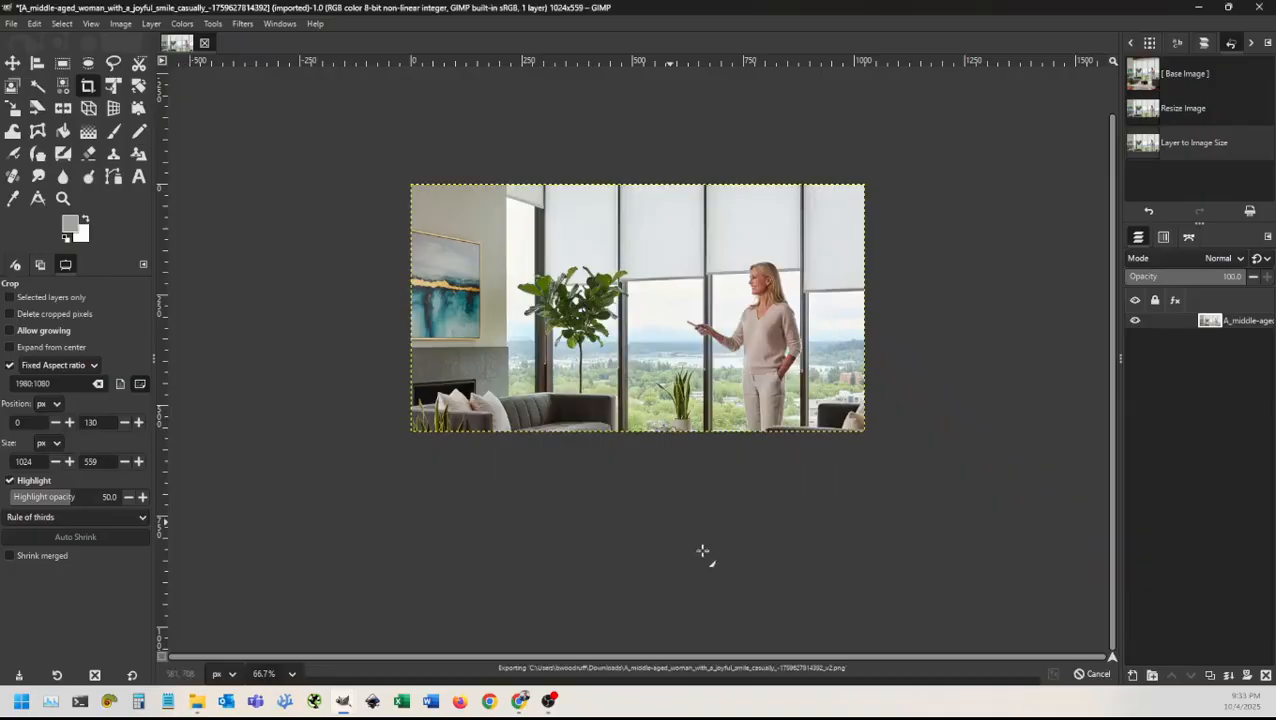
Step: Quit GIMP discarding the unsaved changes and select the exported _v2 PNG in the Downloads folder
left_click(1257, 8)
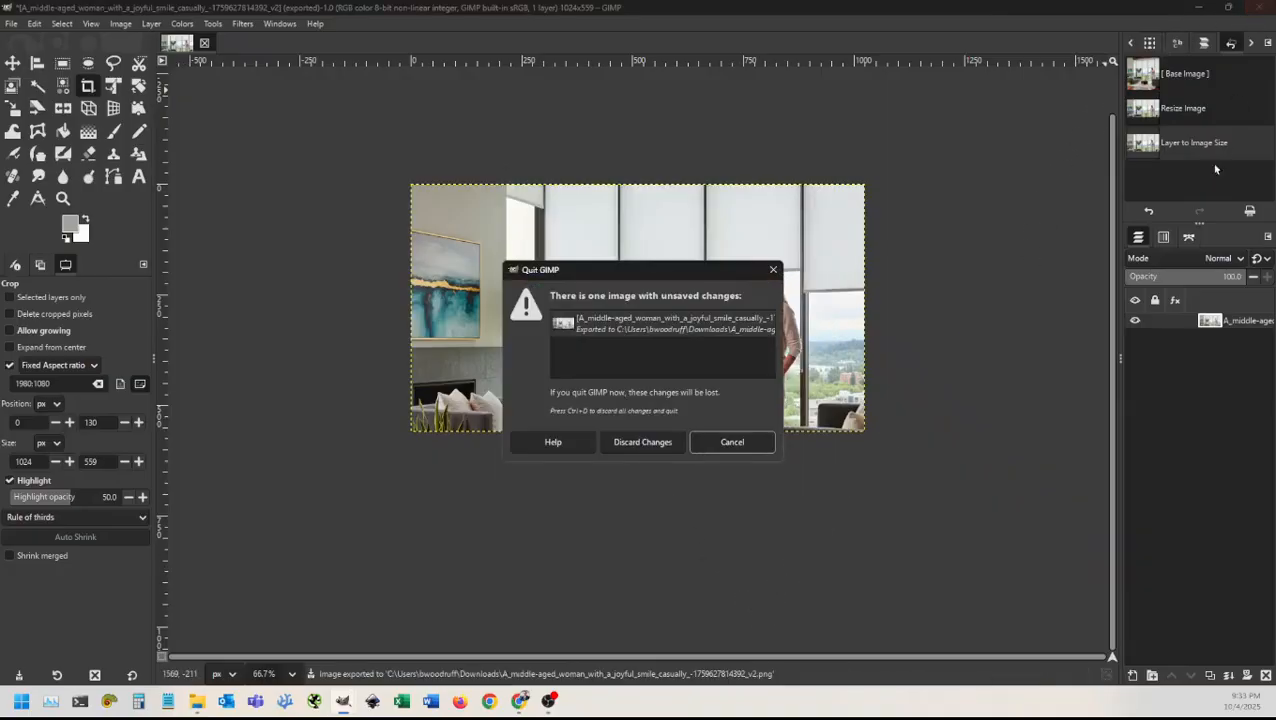
left_click(649, 441)
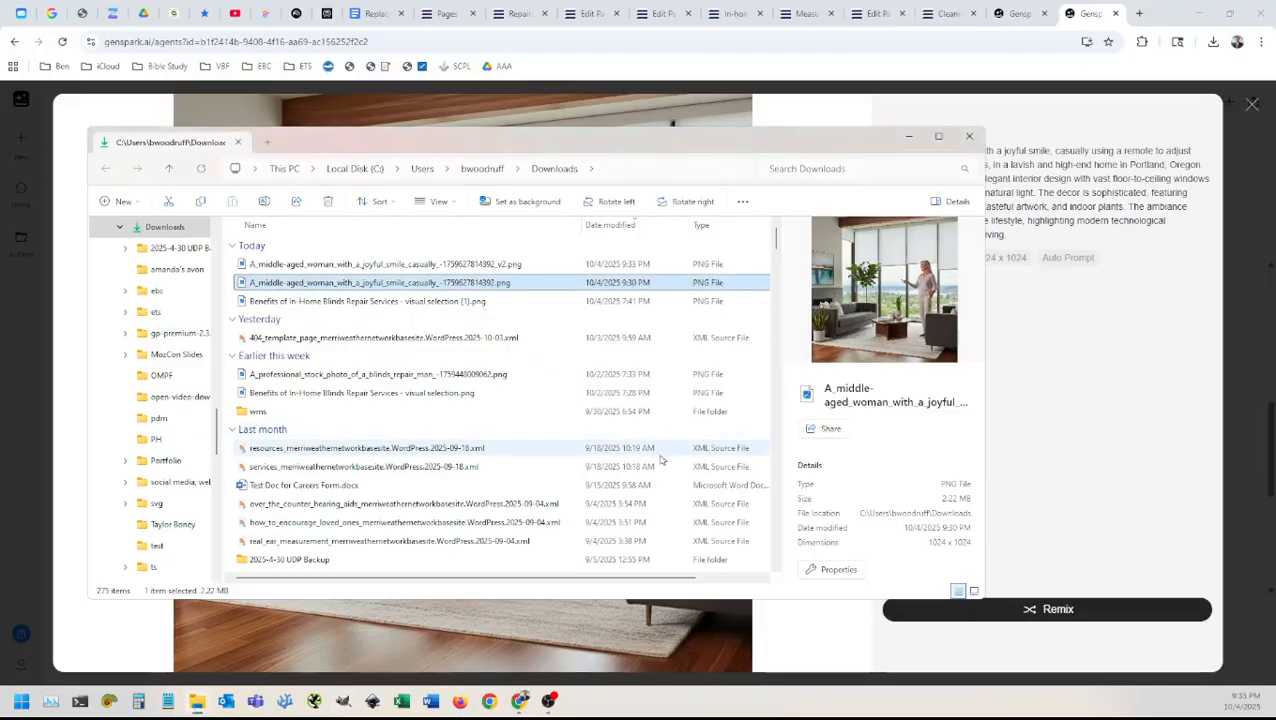
left_click(402, 266)
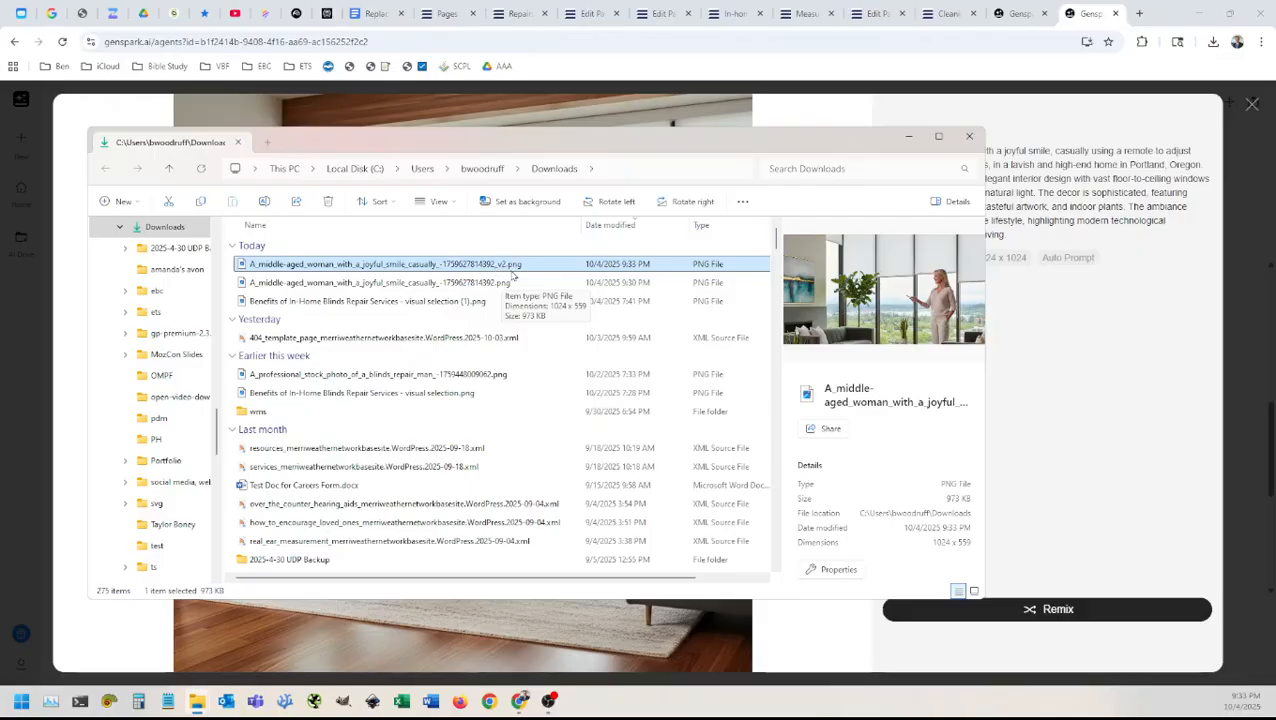
Step: Return to Genspark, close the generated image's page and start a new AI Image session
left_click(1124, 432)
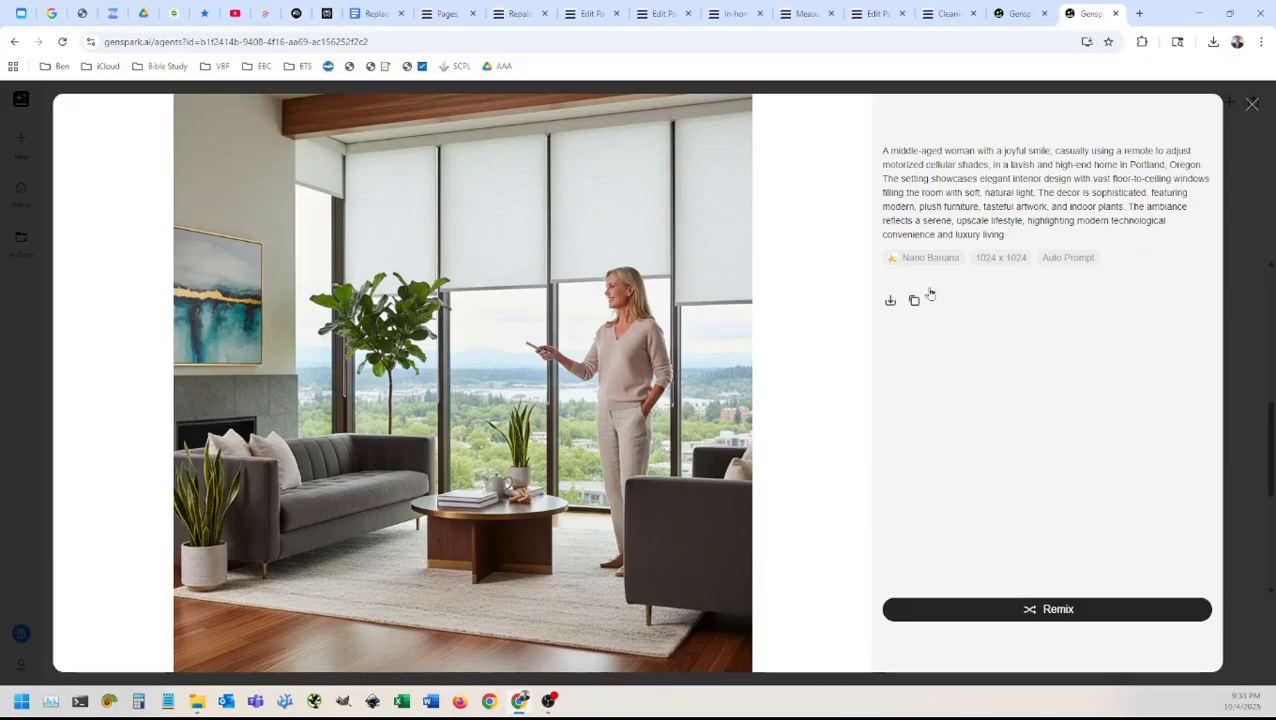
left_click(1114, 13)
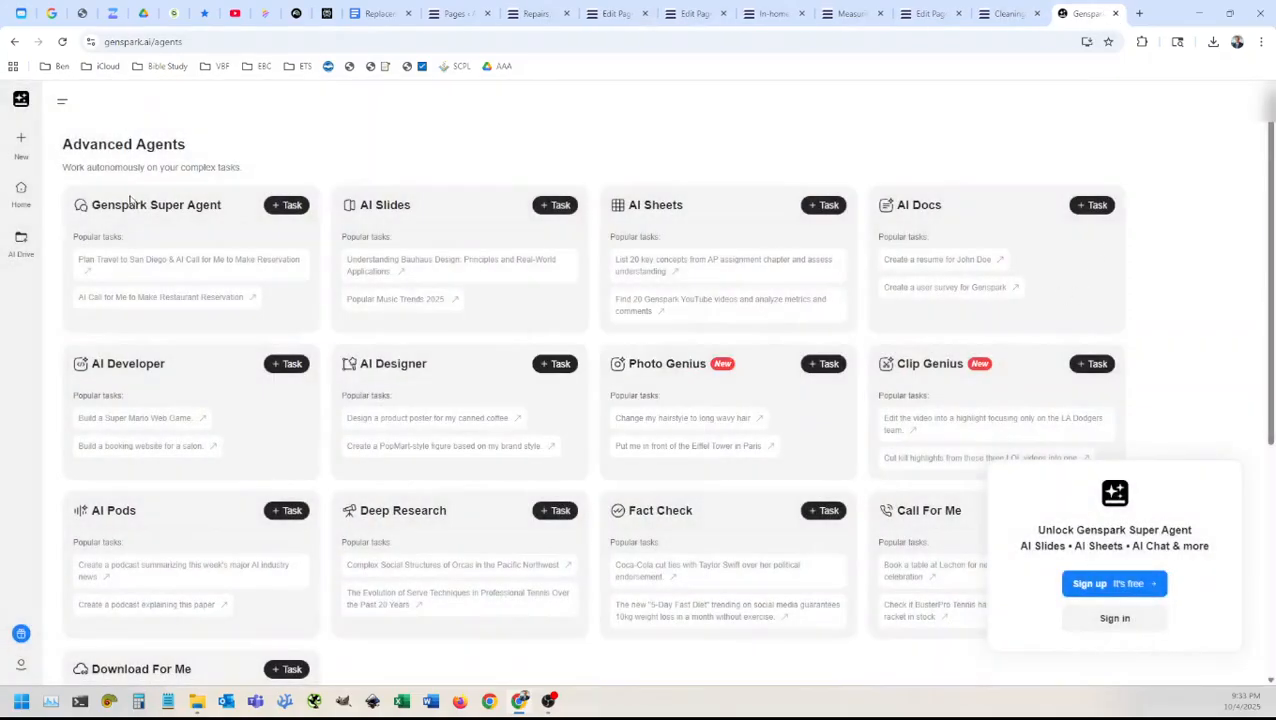
mouse_move(25, 146)
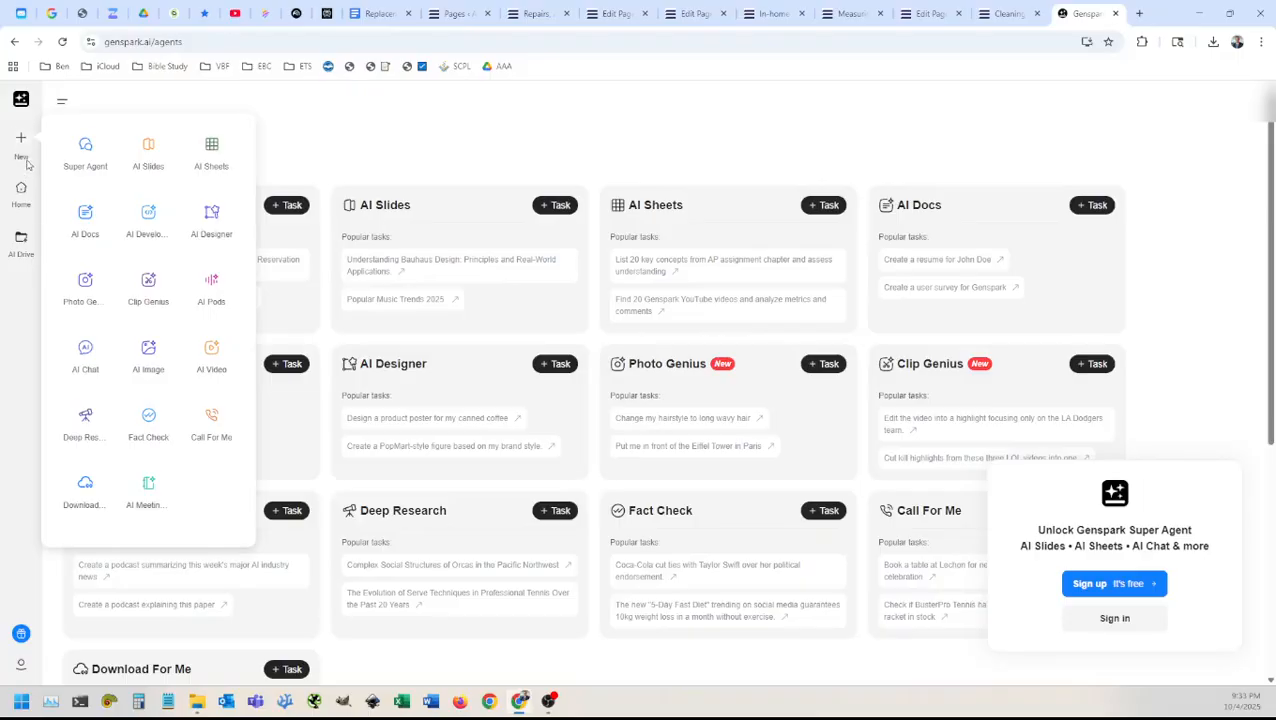
left_click(148, 355)
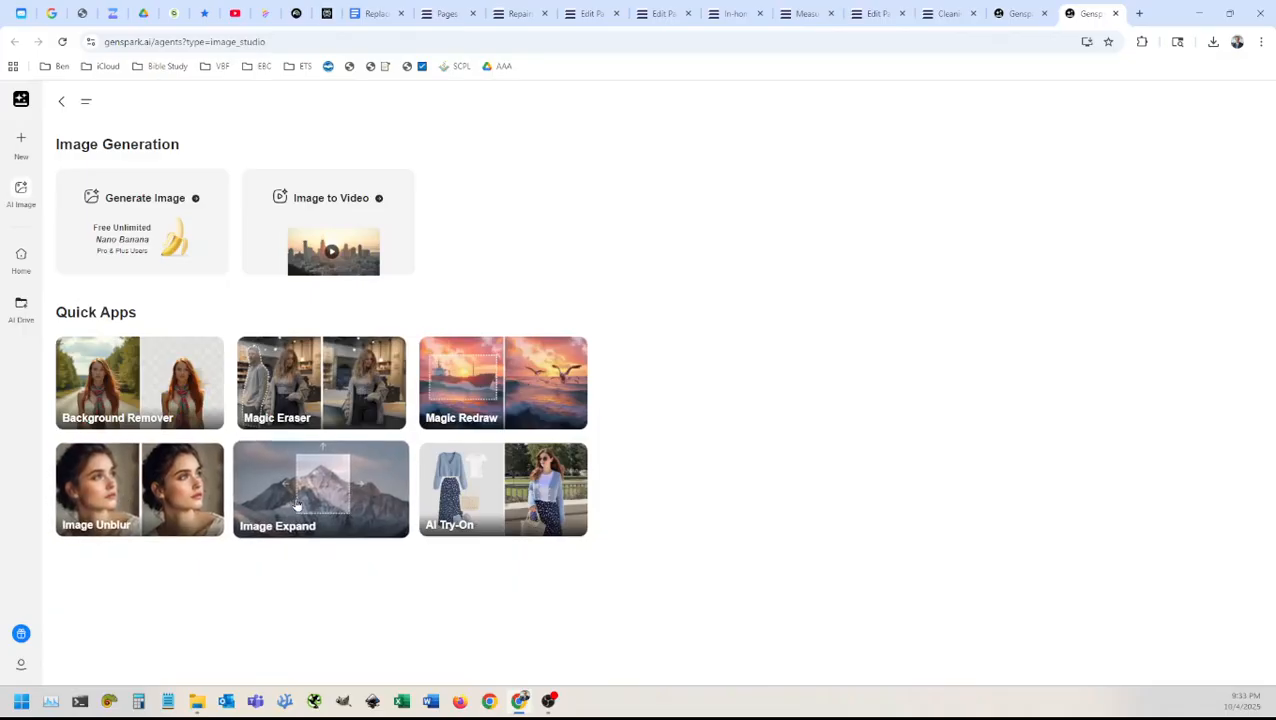
Step: Load the cropped _v2 PNG of the woman from Downloads into the Image Unblur app
left_click(144, 487)
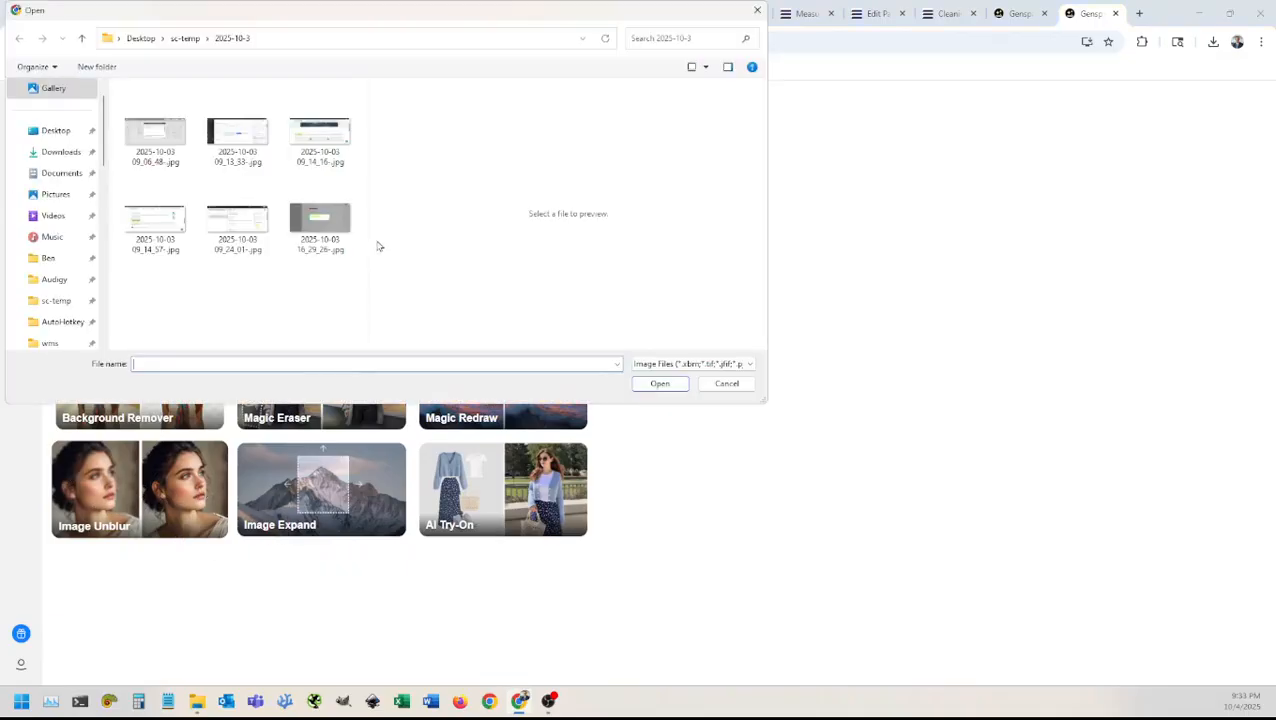
left_click(66, 153)
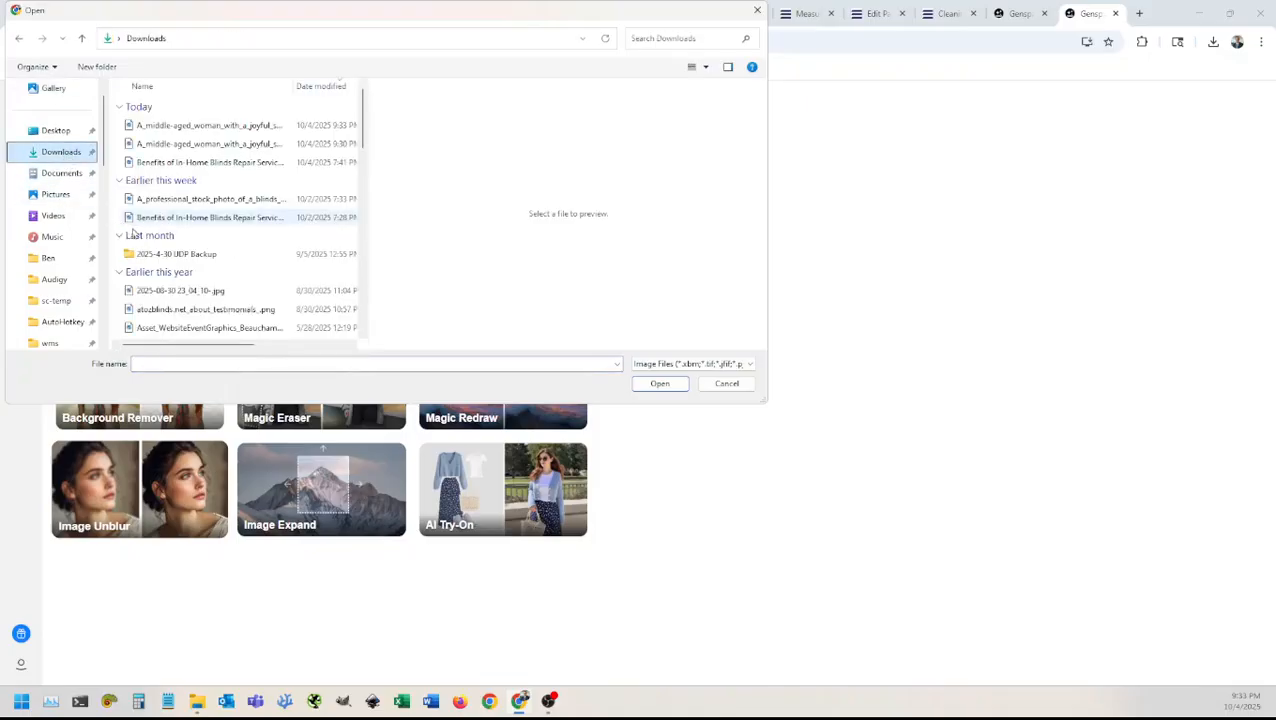
left_click(185, 125)
left_click(661, 381)
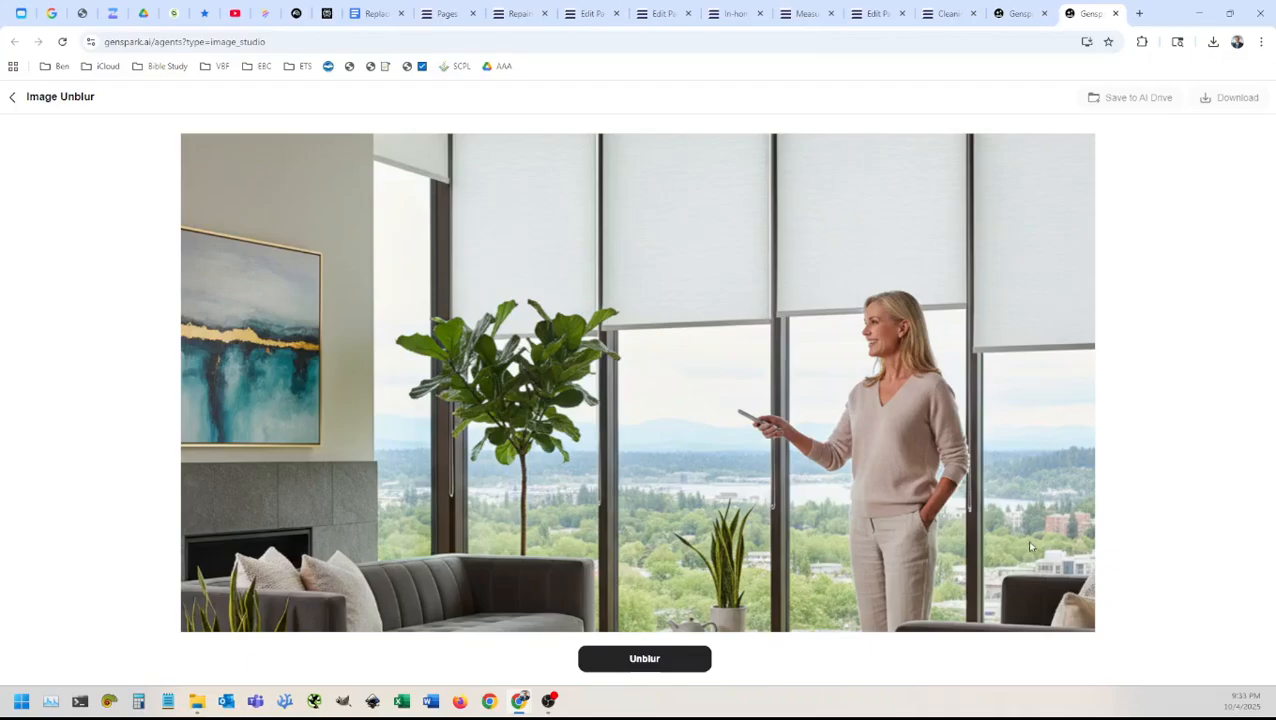
Step: Unblur the photo, download the result and close the Image Unblur page
left_click(648, 657)
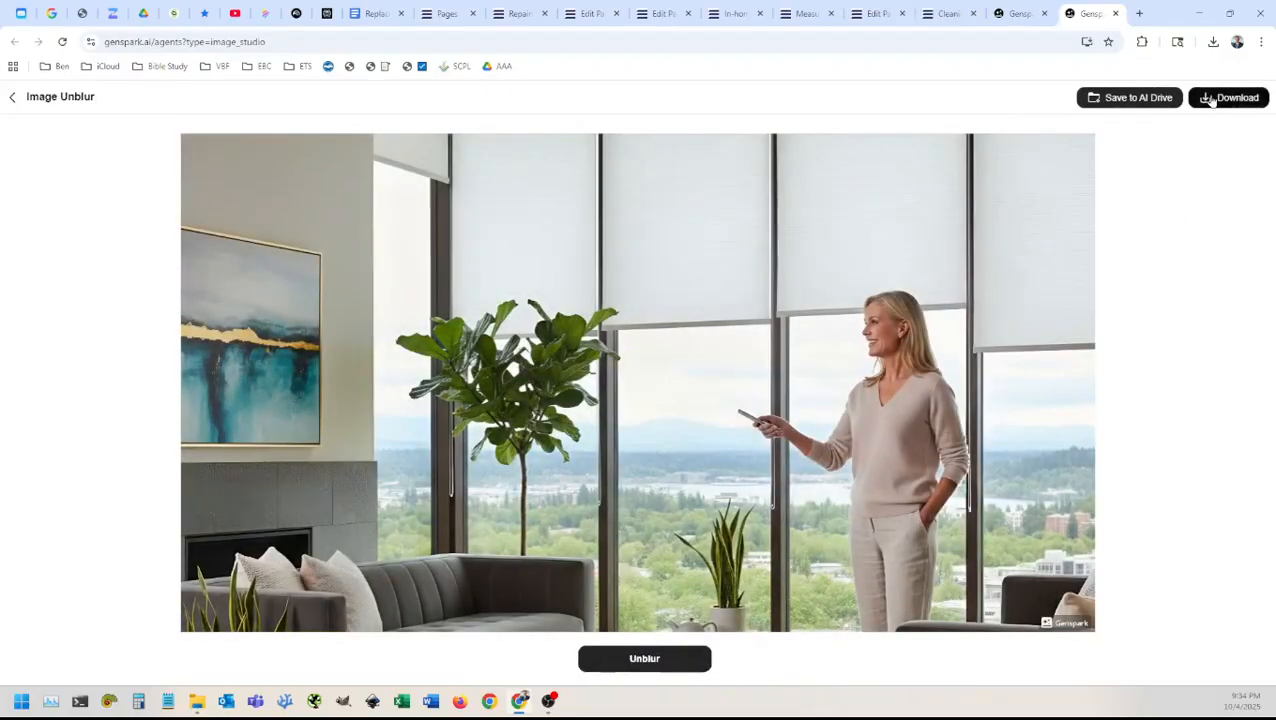
left_click(1219, 100)
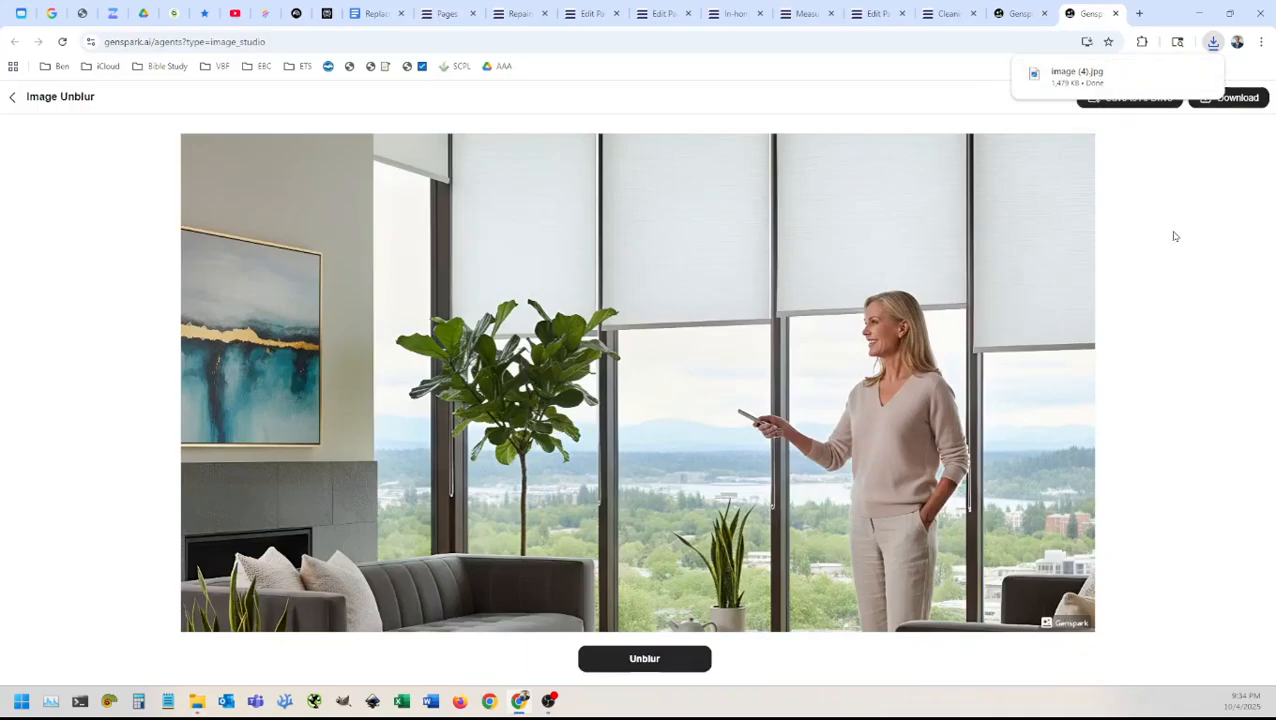
left_click(1115, 13)
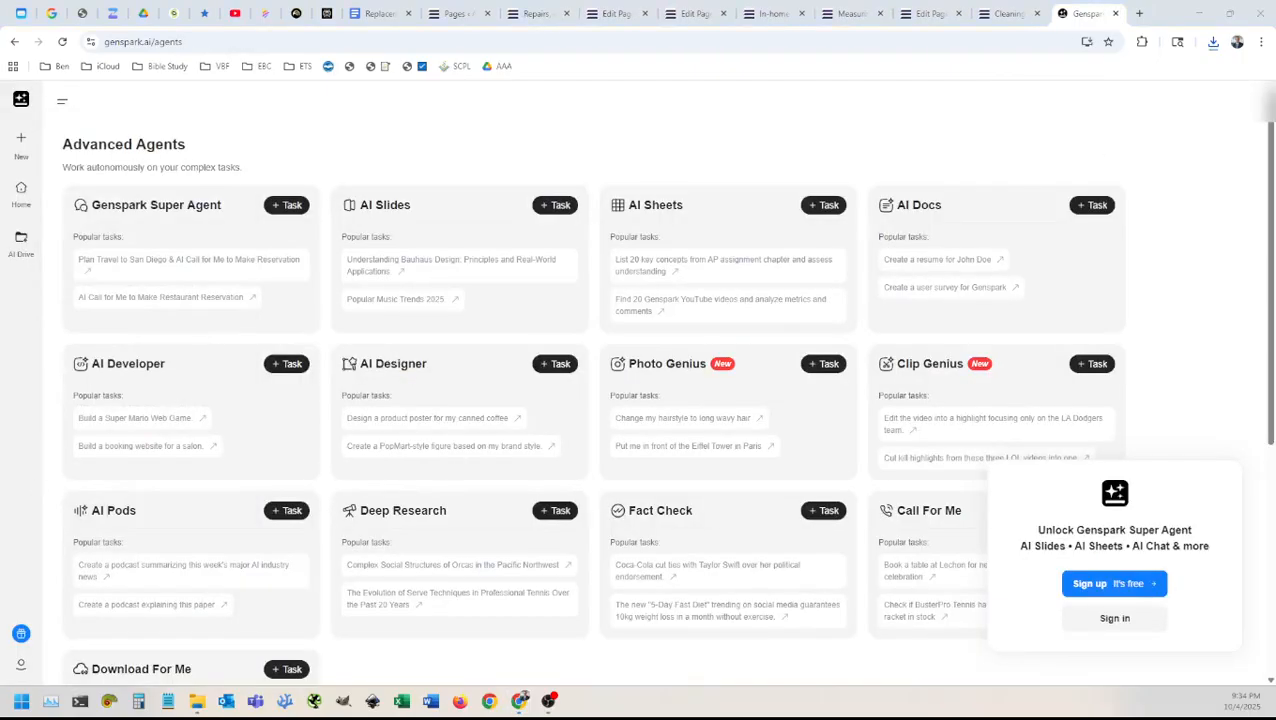
Step: Find image (4).jpg in the Downloads folder and open it in GIMP
left_click(197, 701)
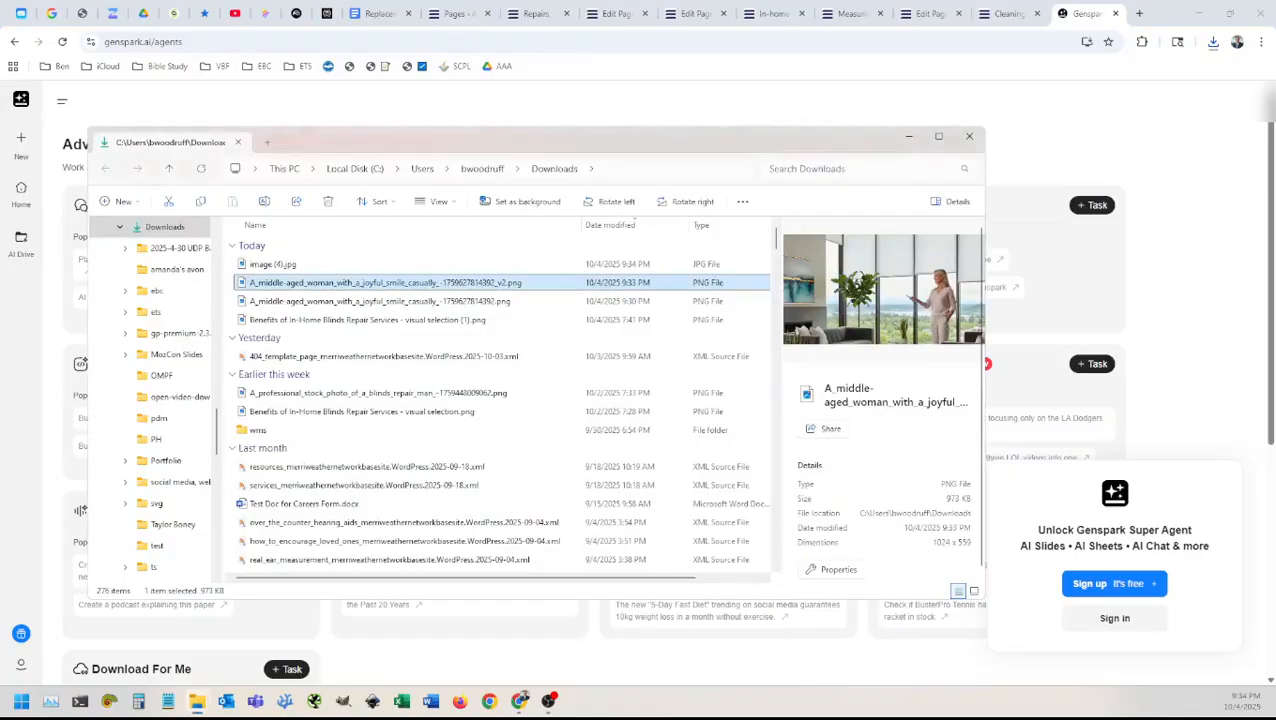
left_click(296, 263)
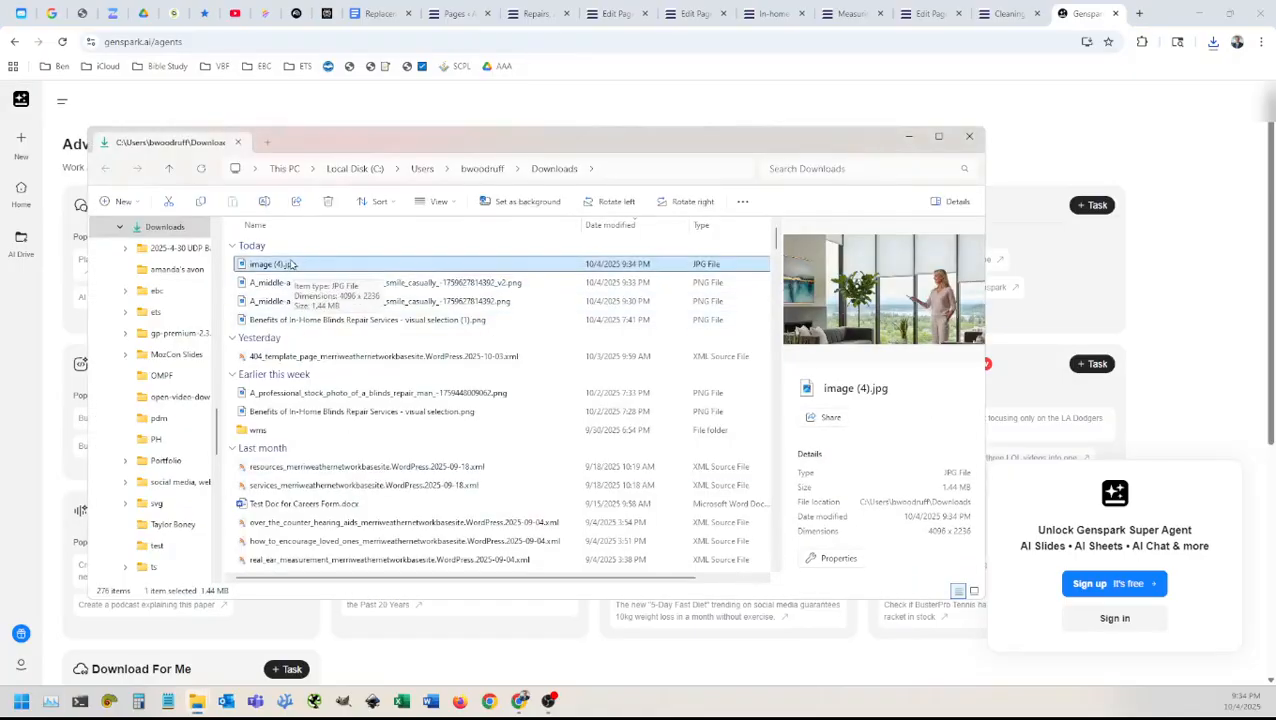
right_click(293, 264)
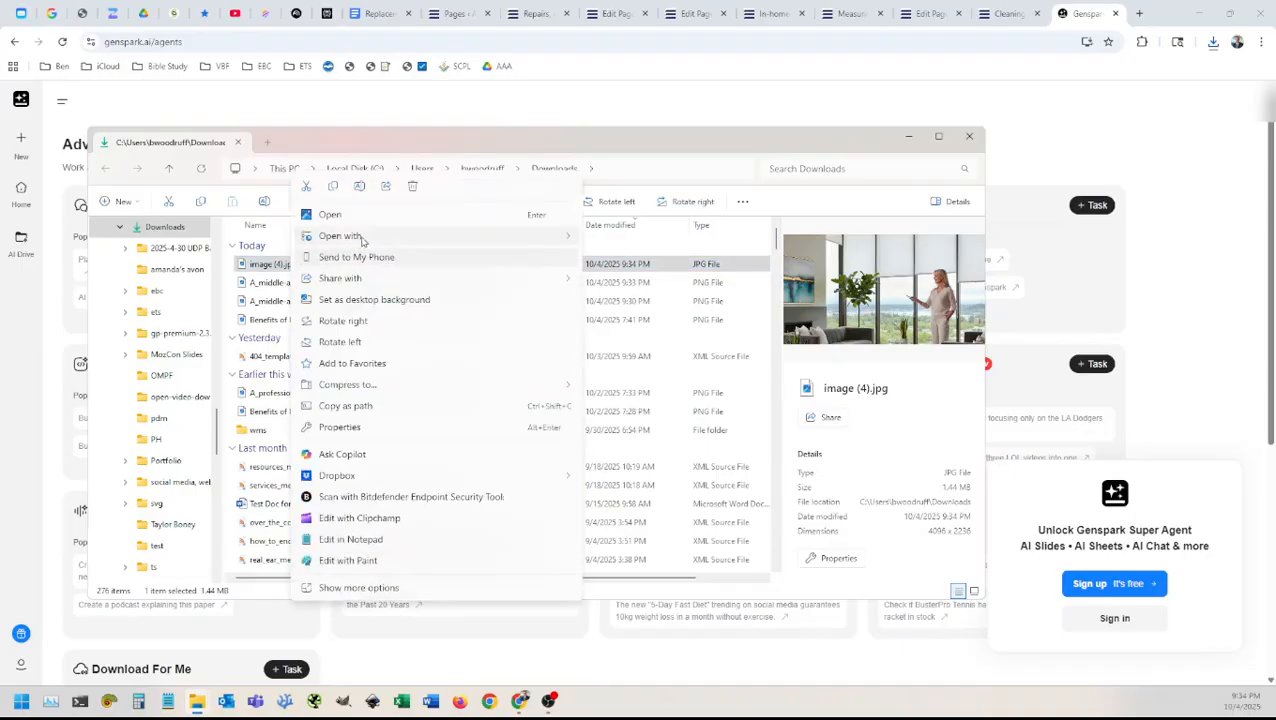
mouse_move(430, 238)
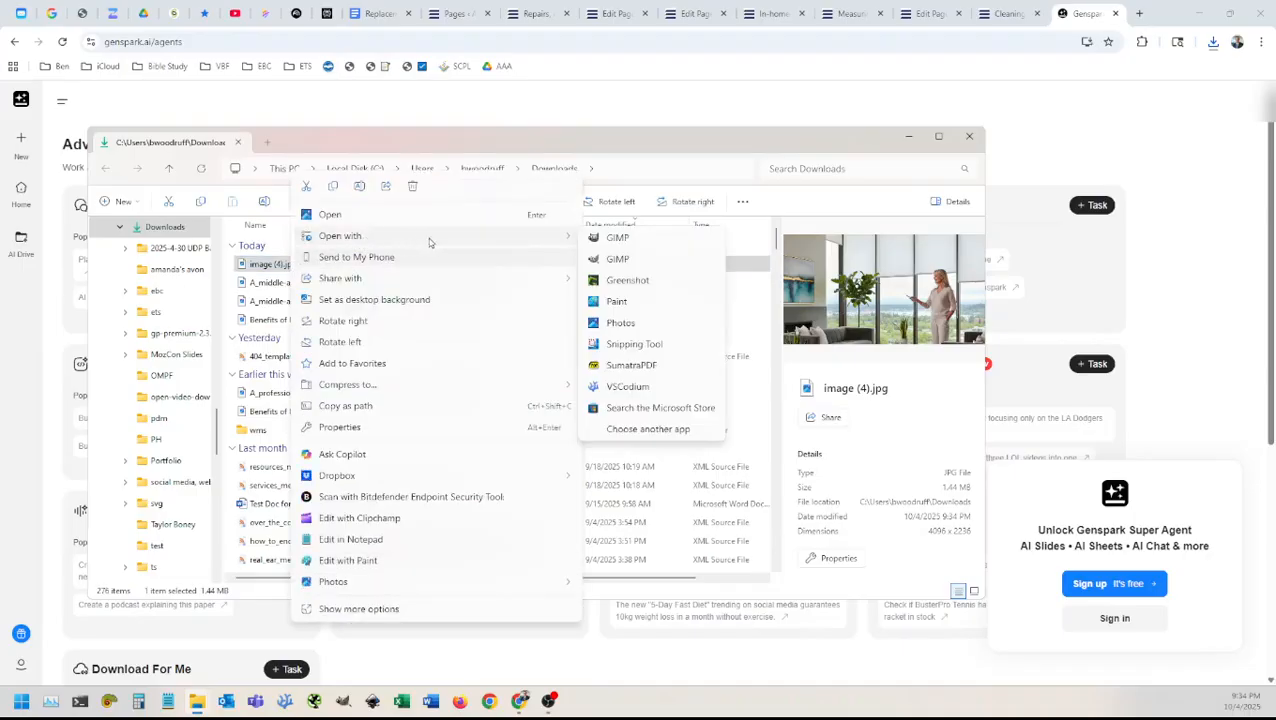
left_click(618, 259)
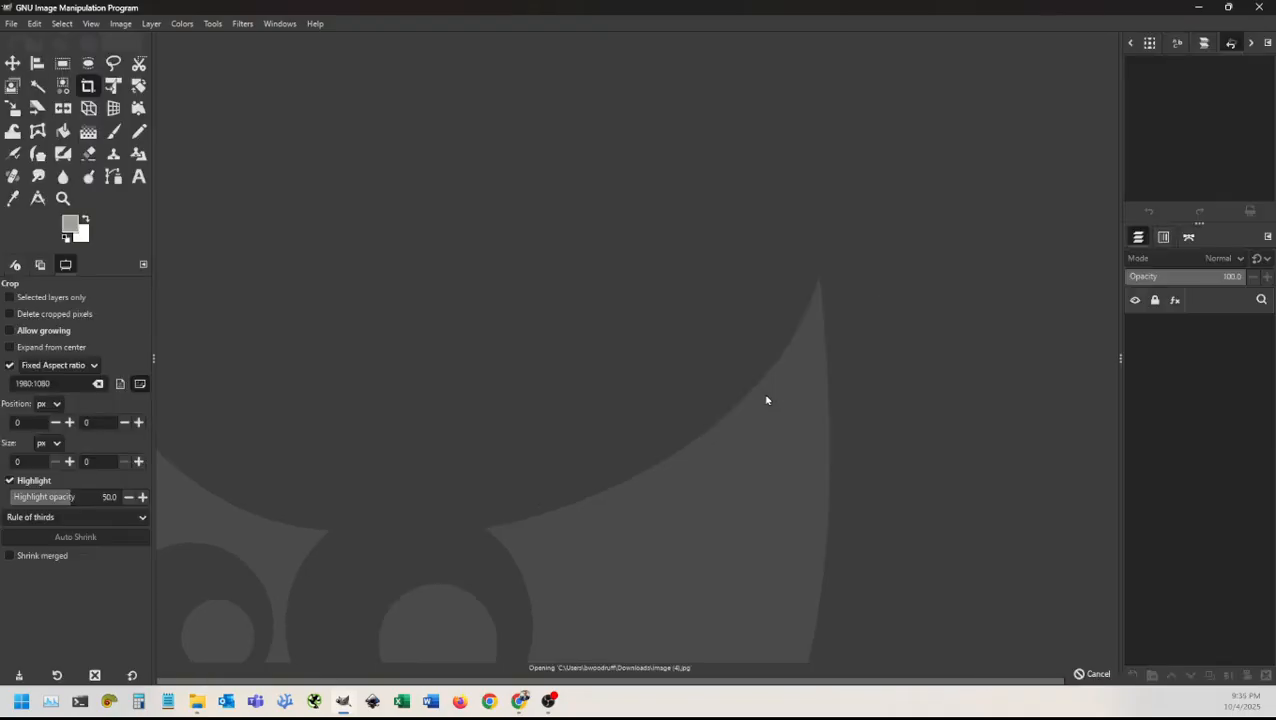
Step: Scale the image to a width of 1920 px with its proportions kept and a resolution of 72 pixels/in
left_click(266, 354)
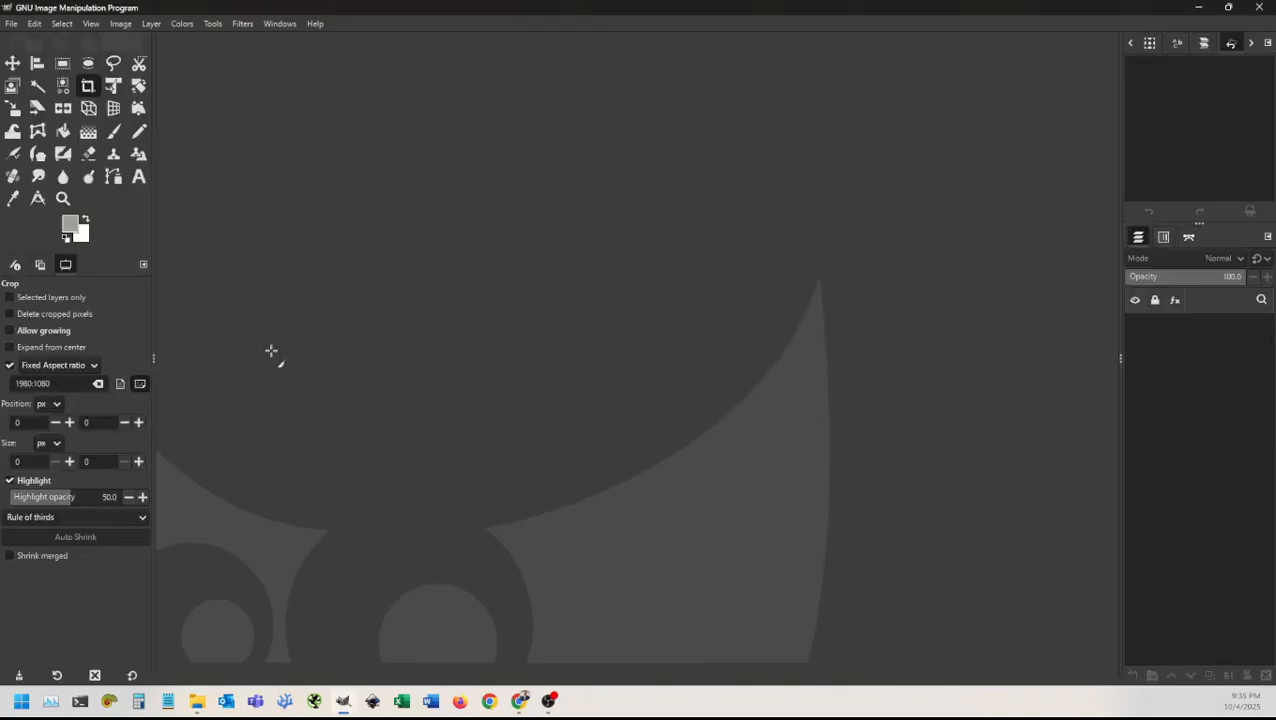
left_click(119, 24)
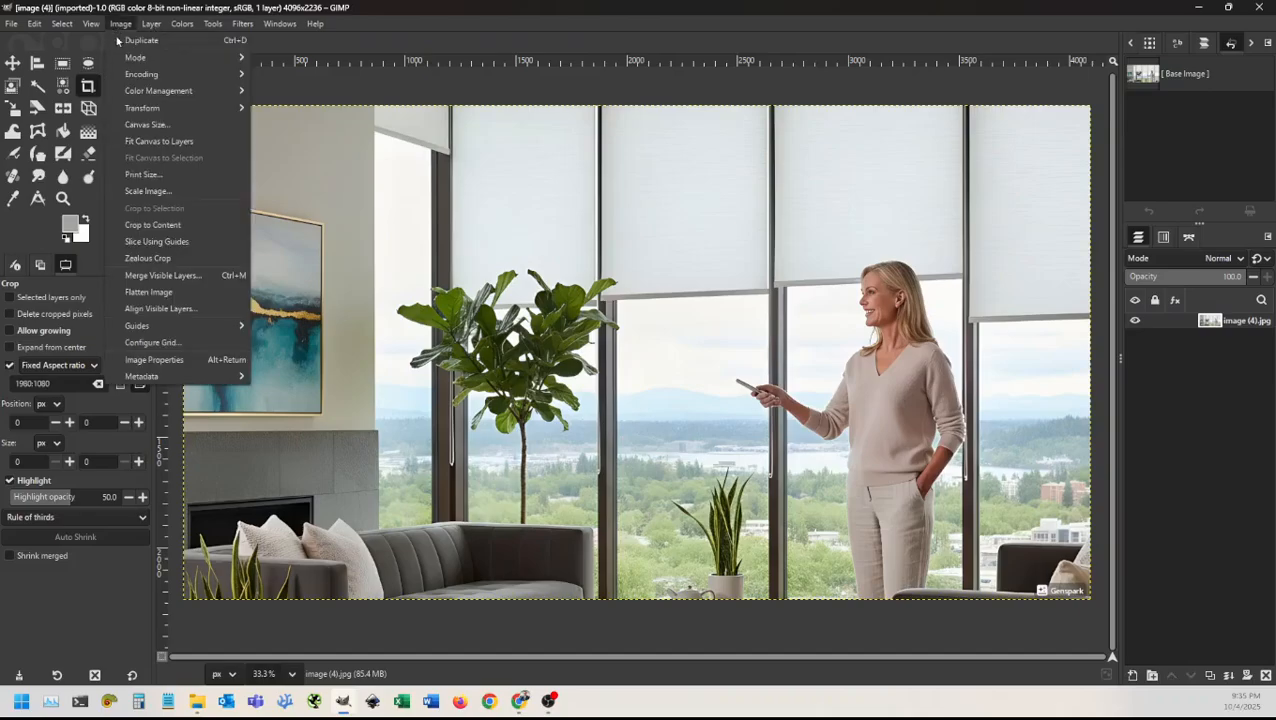
left_click(162, 188)
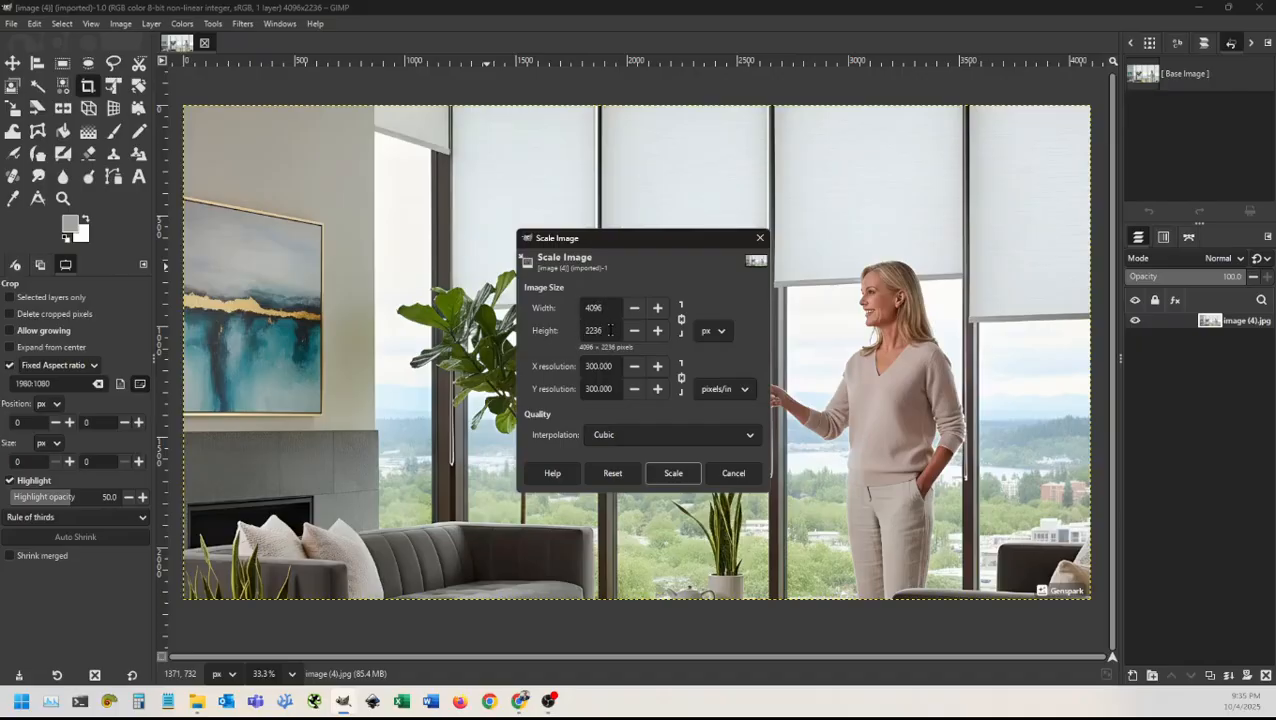
left_click_drag(609, 310, 575, 313)
type("1920")
key("Return")
left_click_drag(612, 365, 580, 366)
type("72")
key("Return")
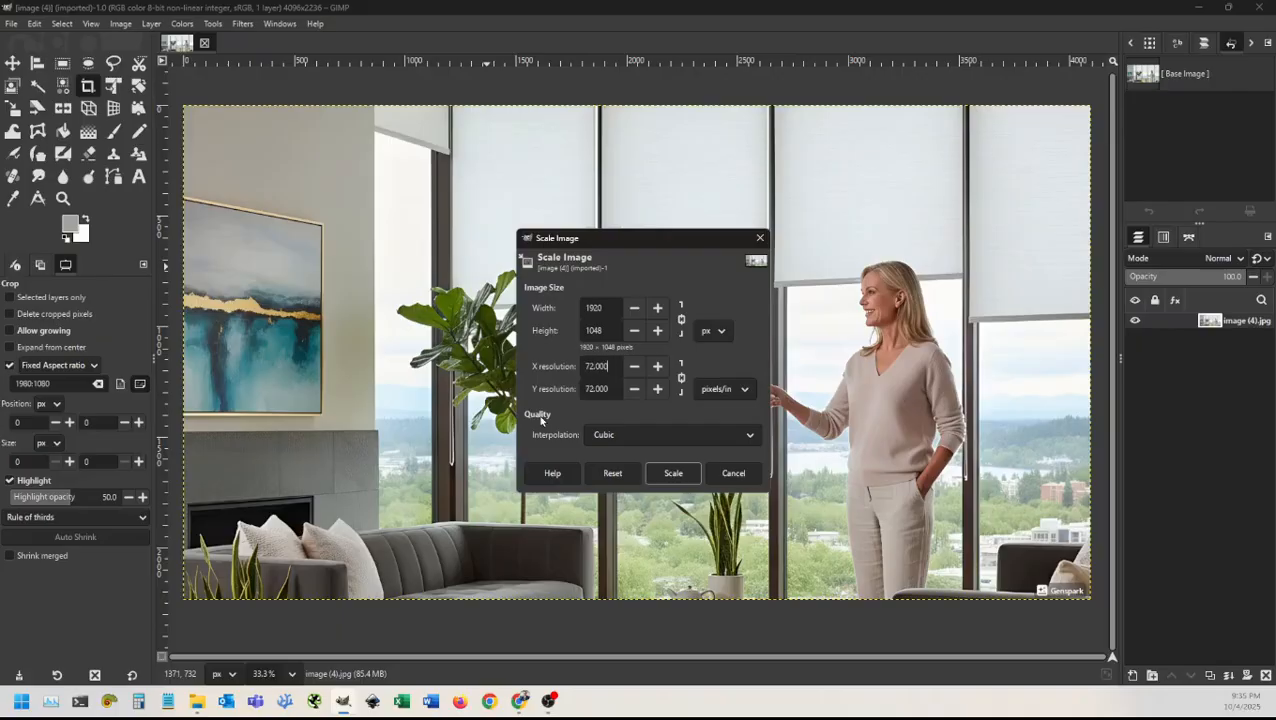
left_click(675, 475)
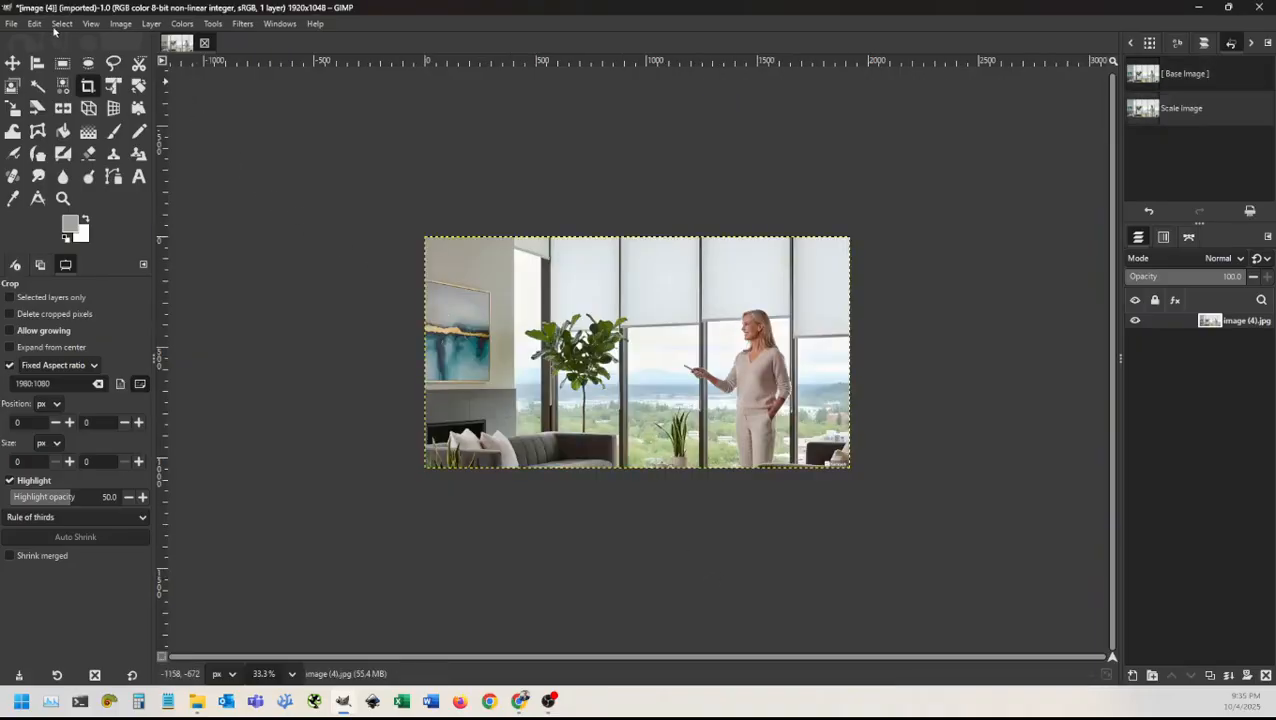
Step: Set up an export of the image to Downloads as woman_using_motorized_cellular_blinds_1920x1080.jpg
left_click(12, 23)
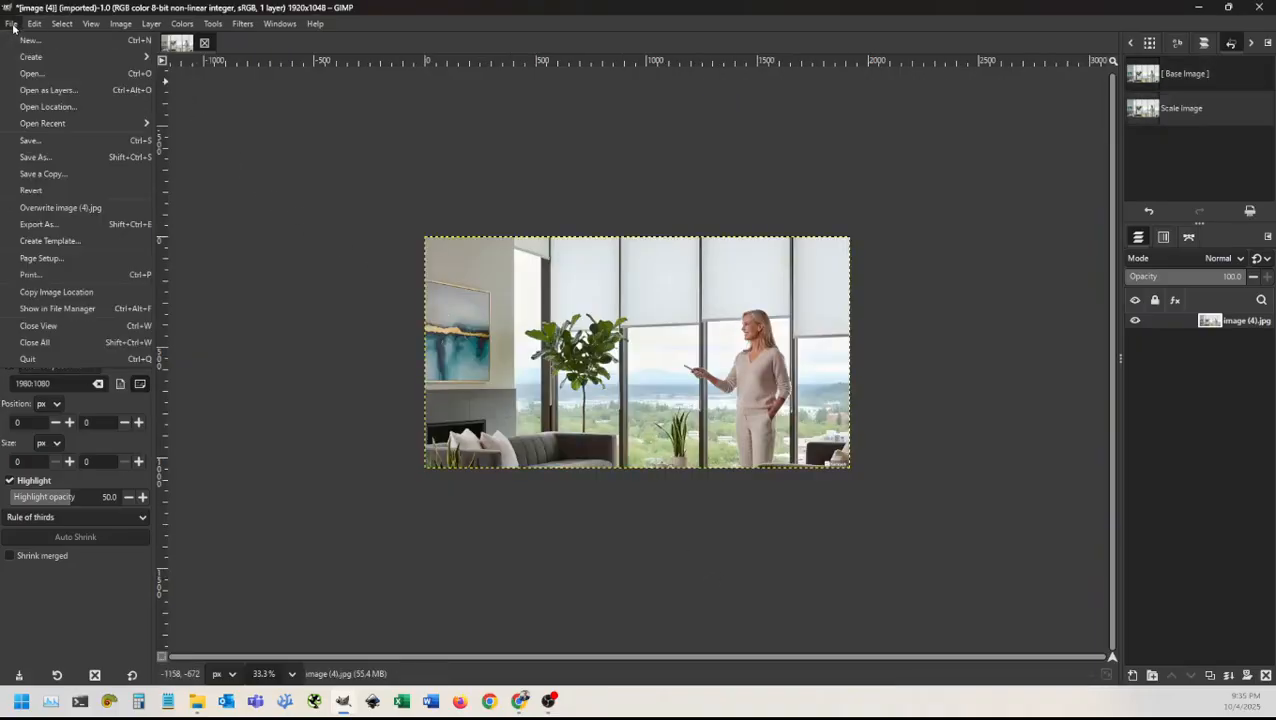
left_click(57, 224)
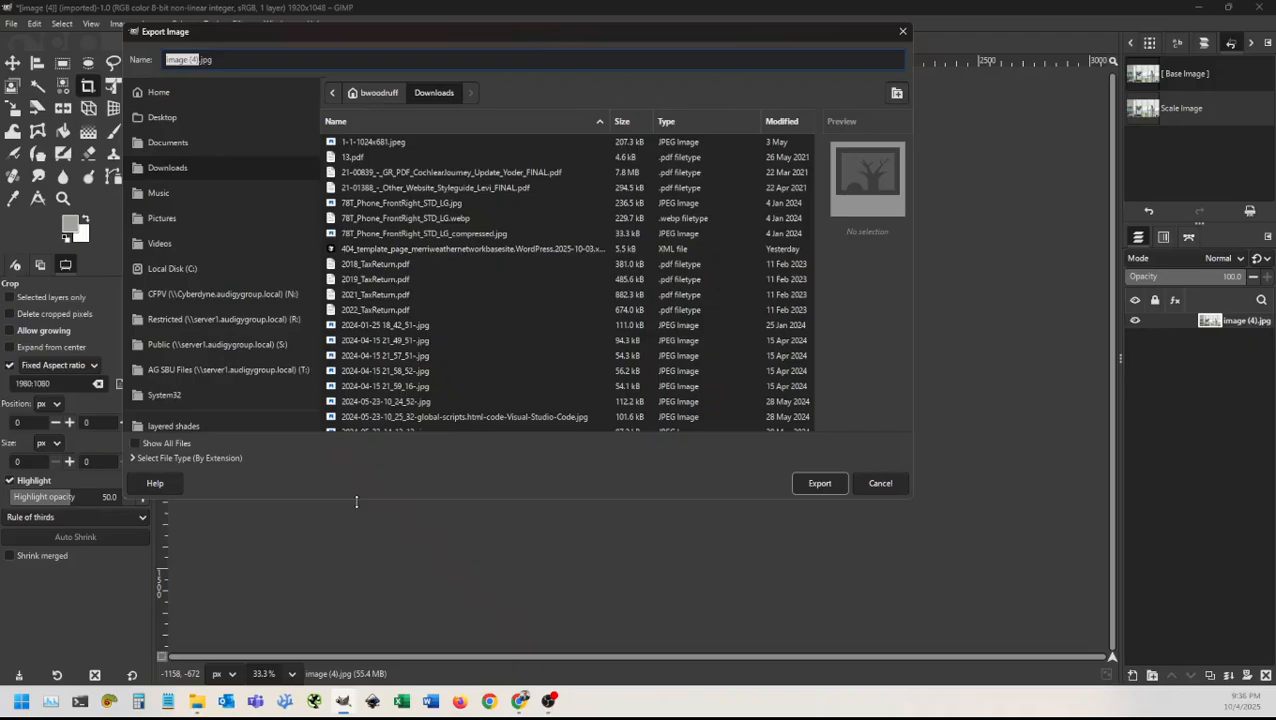
type("woman")
type("_using_")
type("motorized_")
type("cellu")
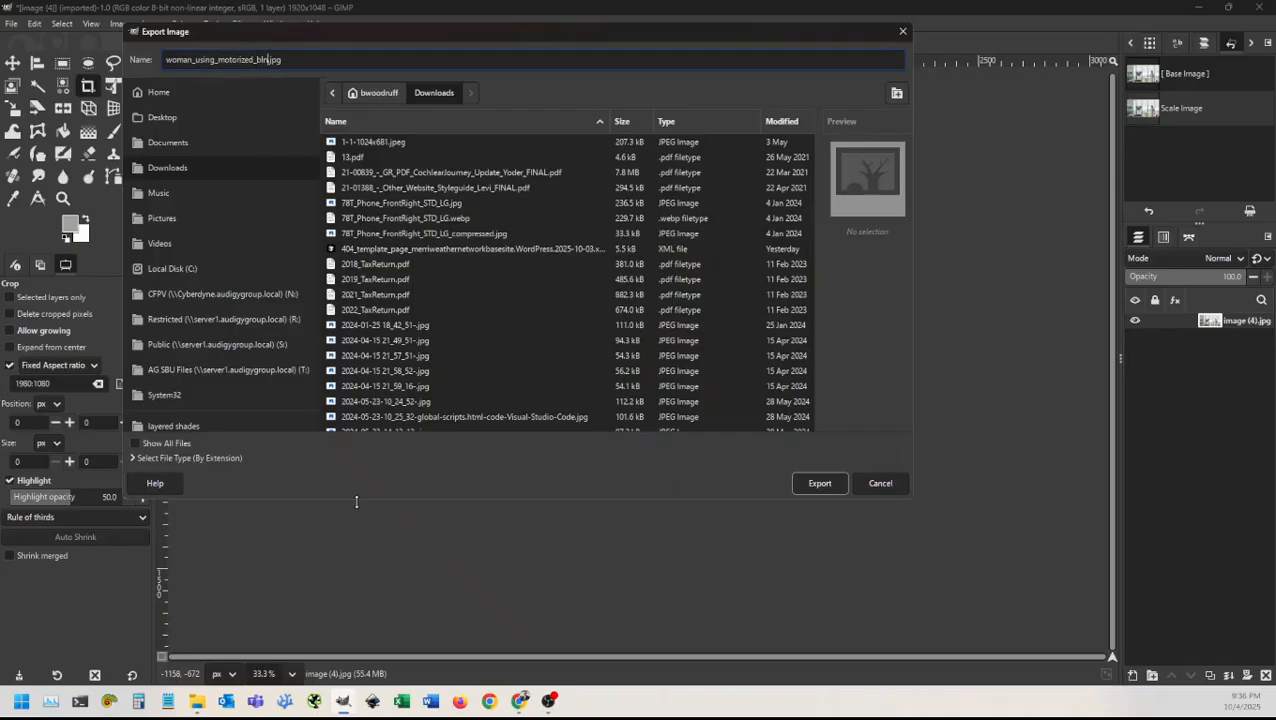
type("lar_blinds_1920x1080")
key("Escape")
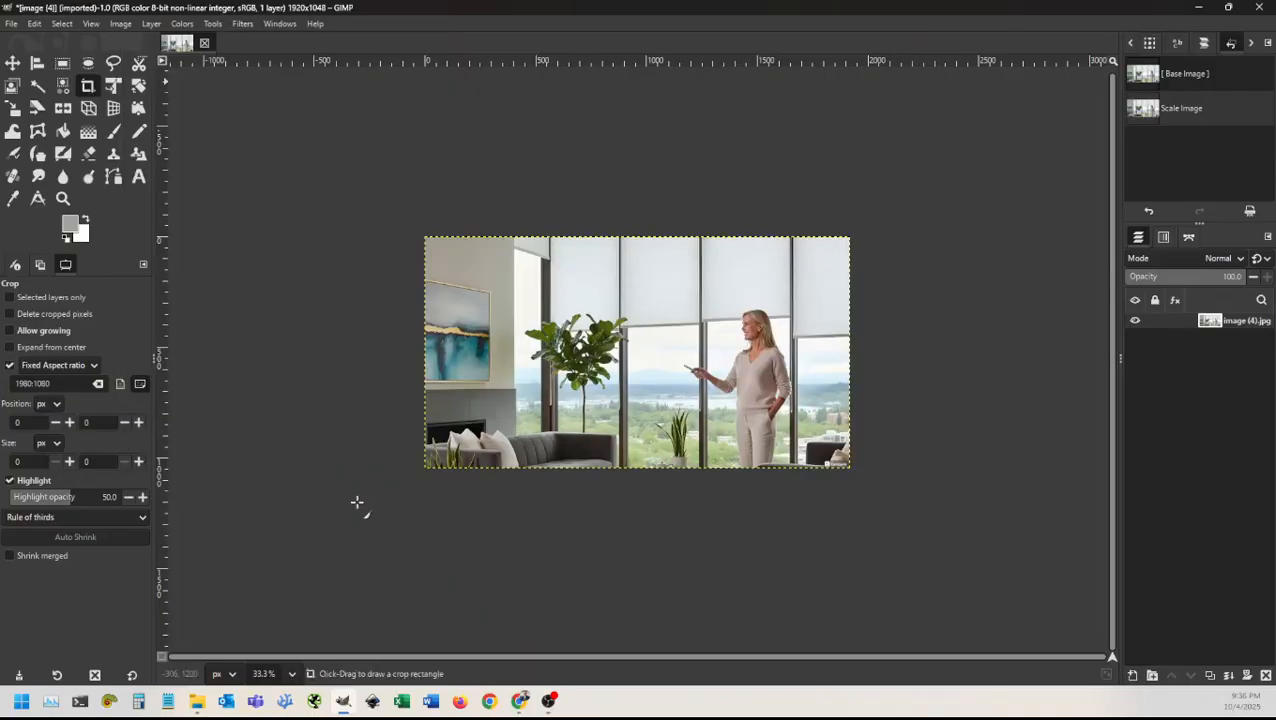
Step: Lower the JPEG quality slightly and export the file, then quit GIMP and discard the unsaved changes
key("ctrl+d")
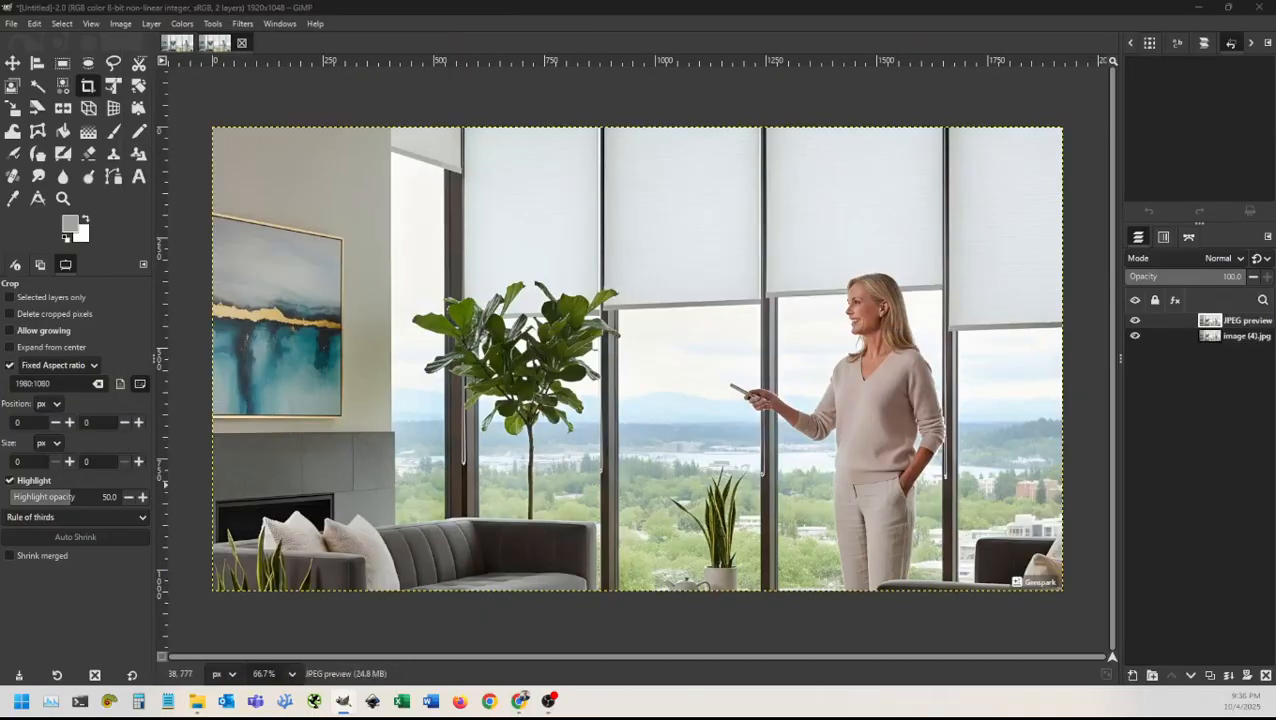
mouse_move(4, 400)
left_mouse_down()
mouse_move(333, 268)
mouse_move(411, 173)
left_mouse_up()
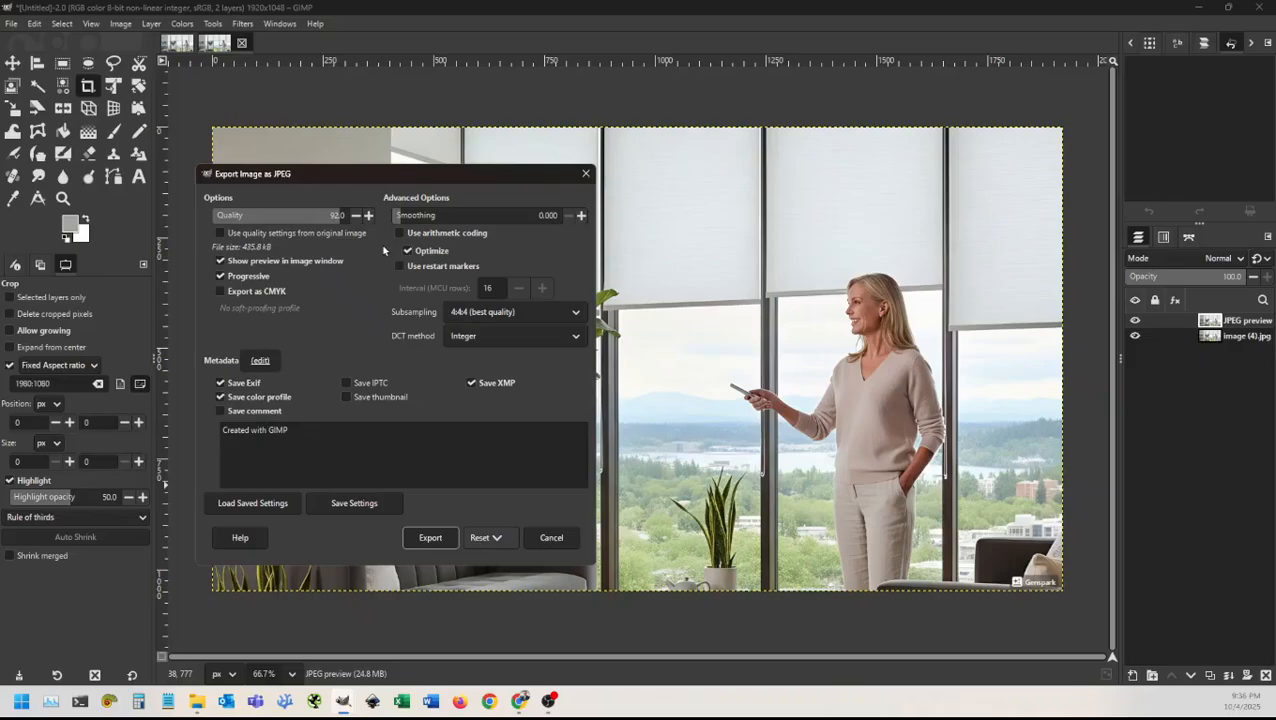
left_click(355, 215)
left_click(355, 215)
left_click(430, 537)
key("minus")
key("minus")
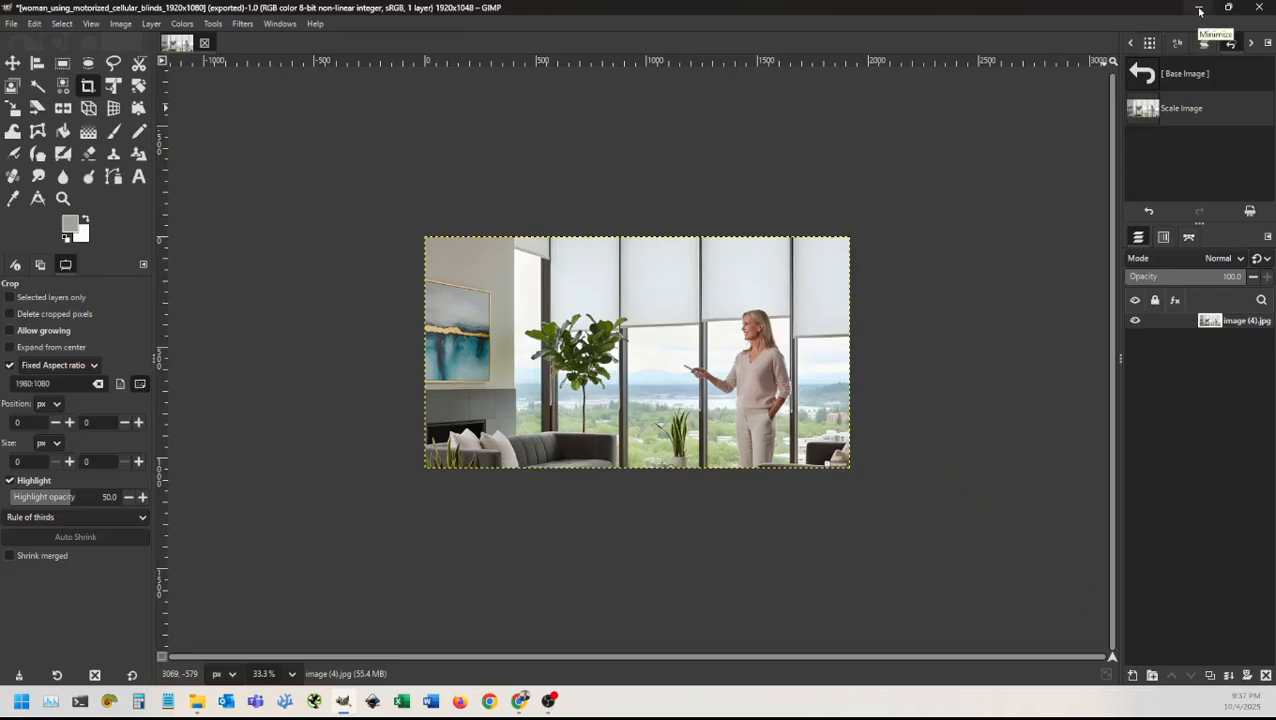
left_click(1261, 9)
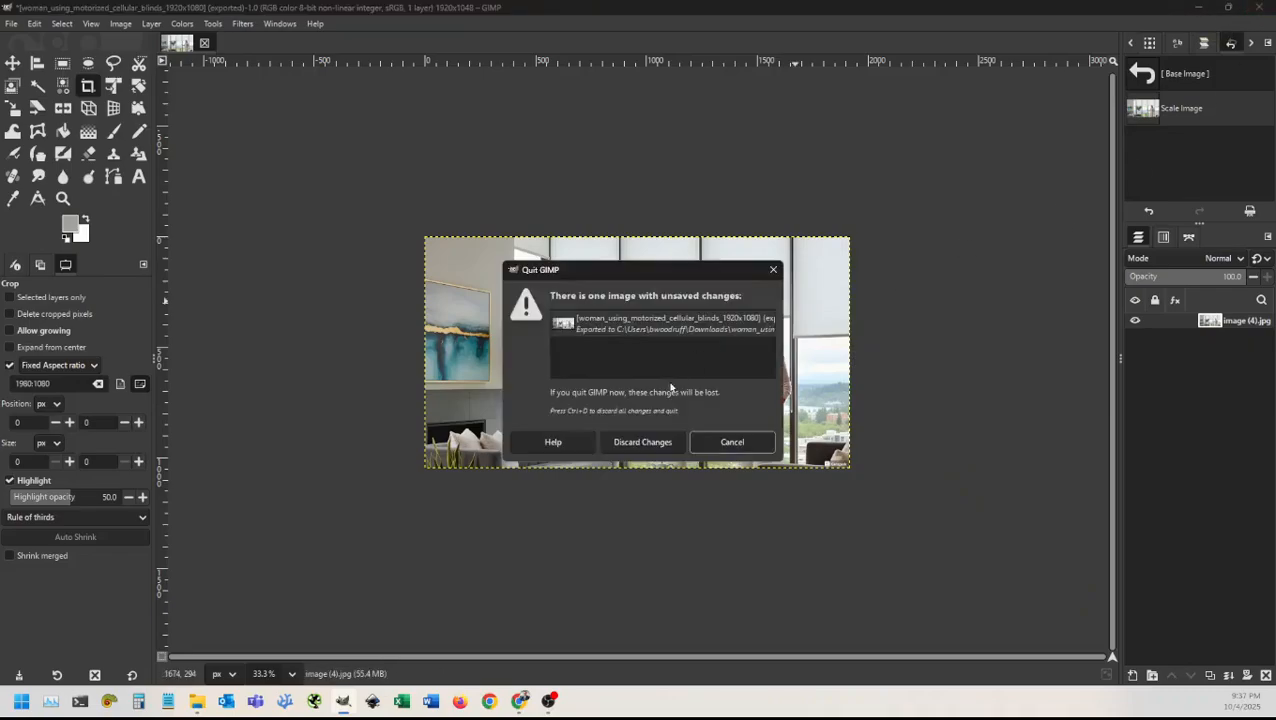
left_click(640, 440)
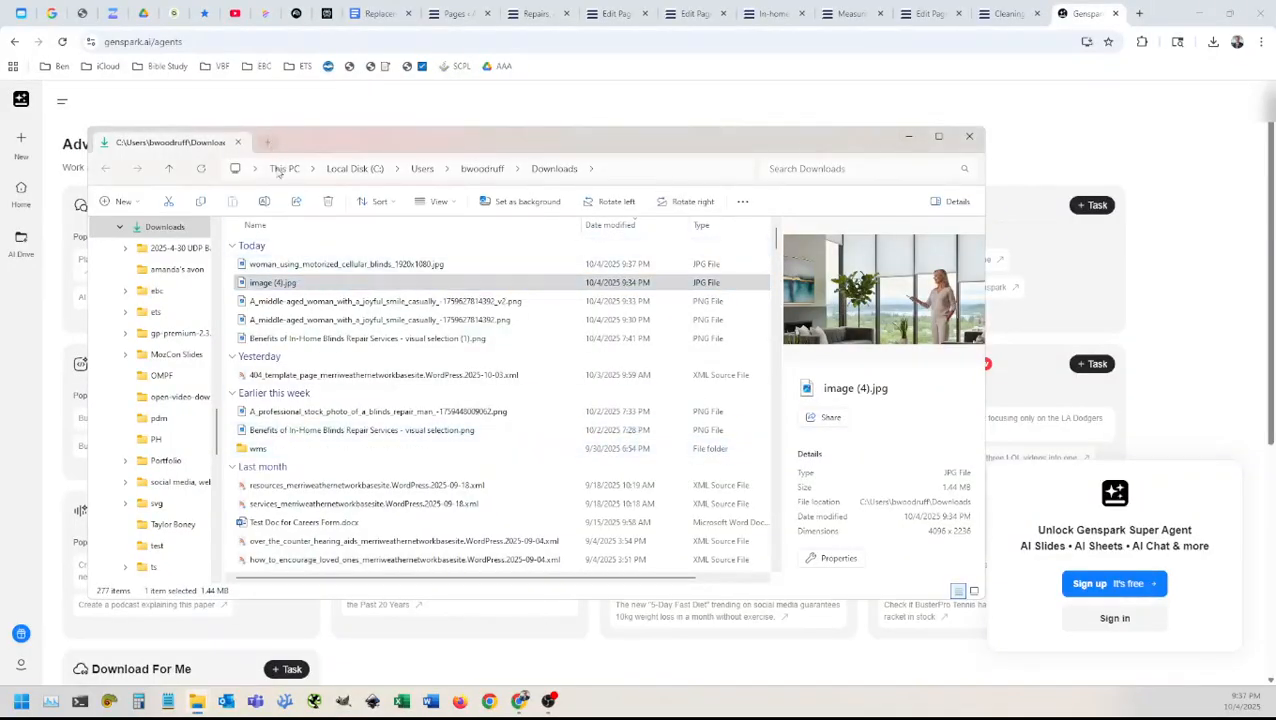
Step: Open the Downloads > wms > atoz > services > repairs folder in a second File Explorer tab
left_click(270, 145)
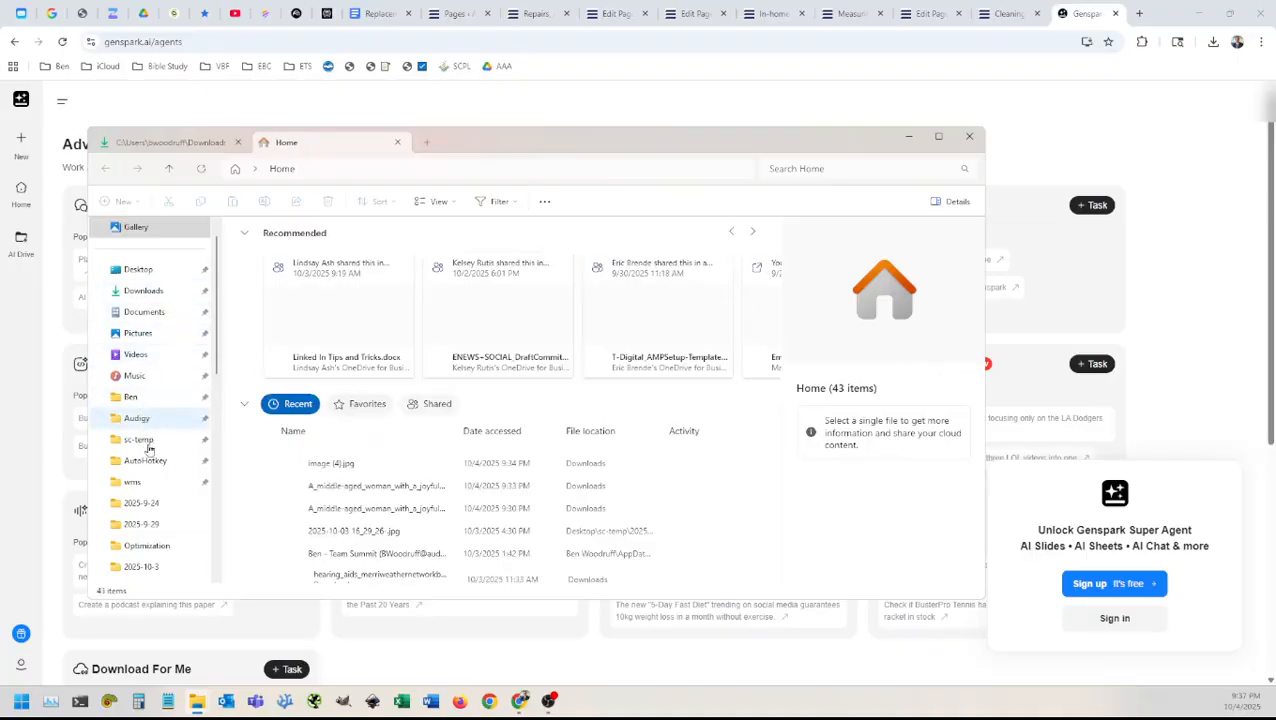
left_click(142, 292)
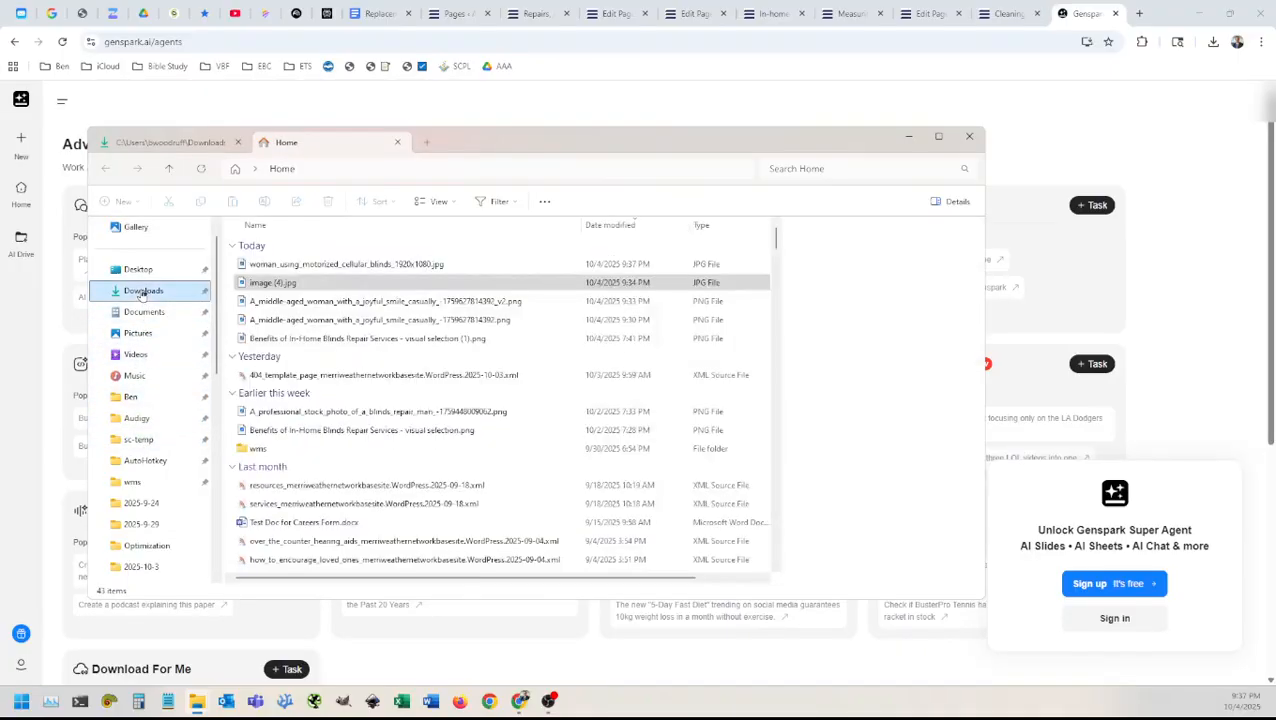
left_click(257, 450)
double_click(257, 452)
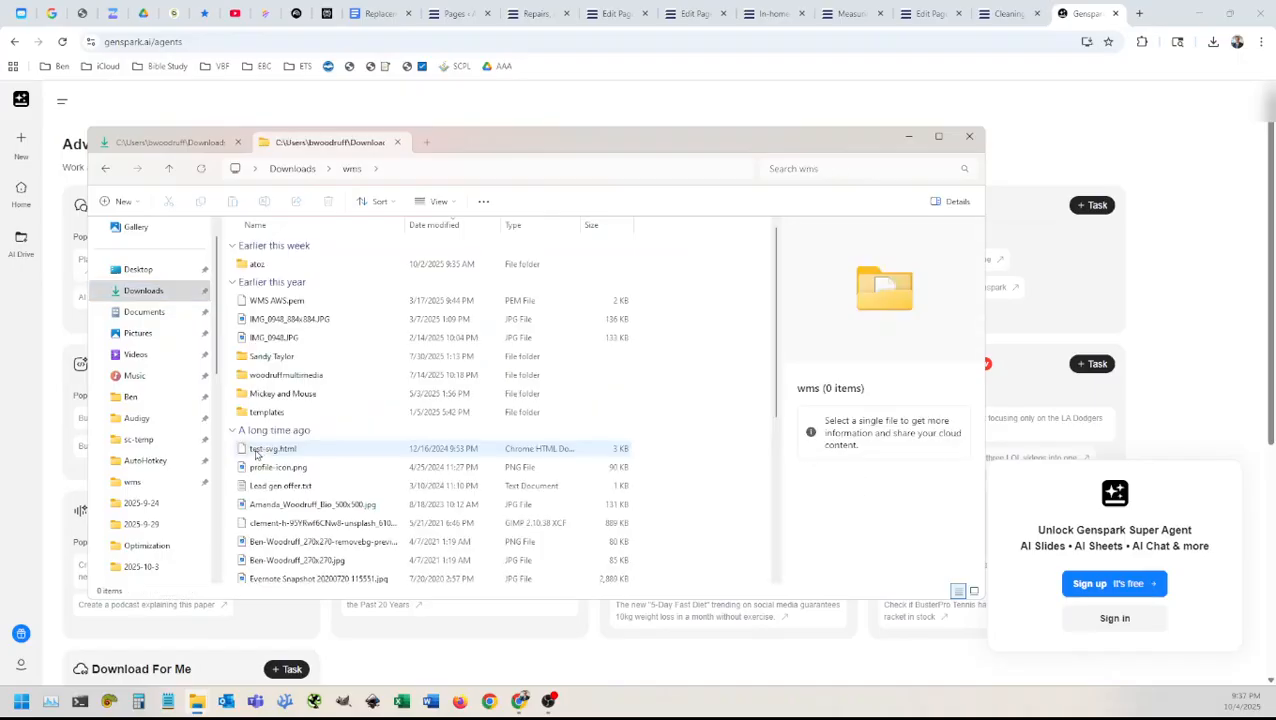
double_click(257, 265)
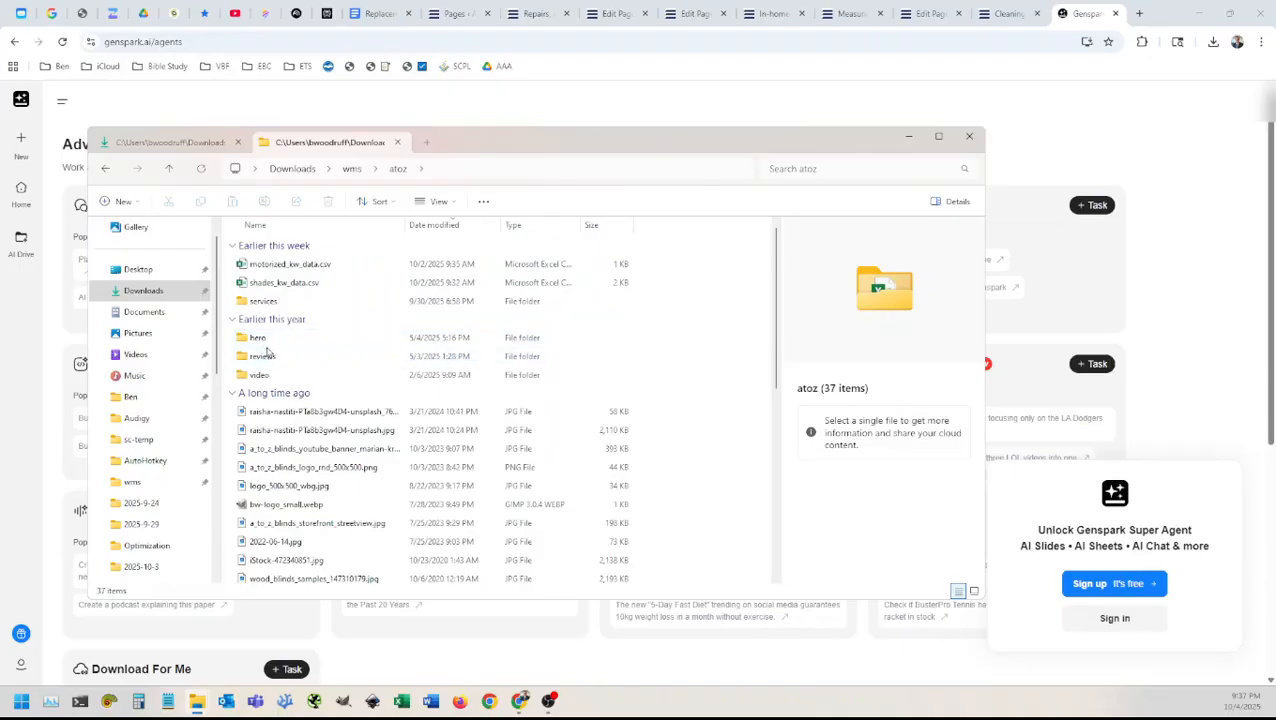
double_click(265, 301)
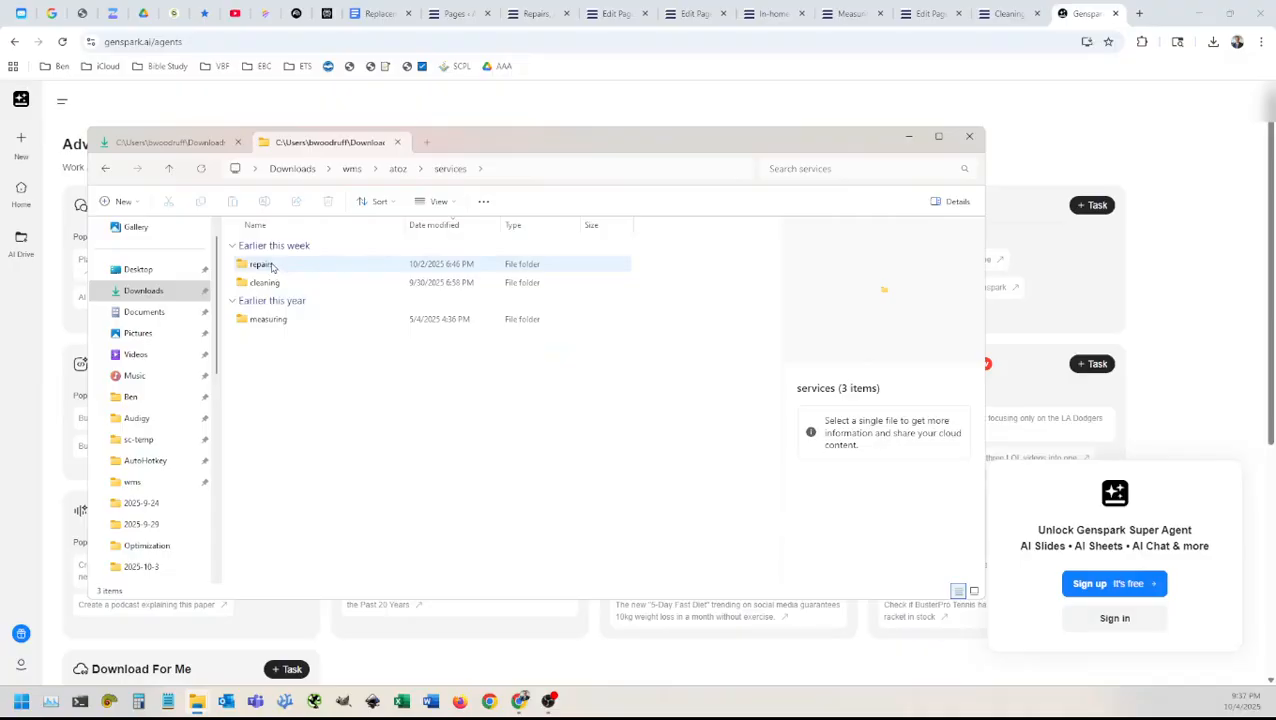
double_click(262, 265)
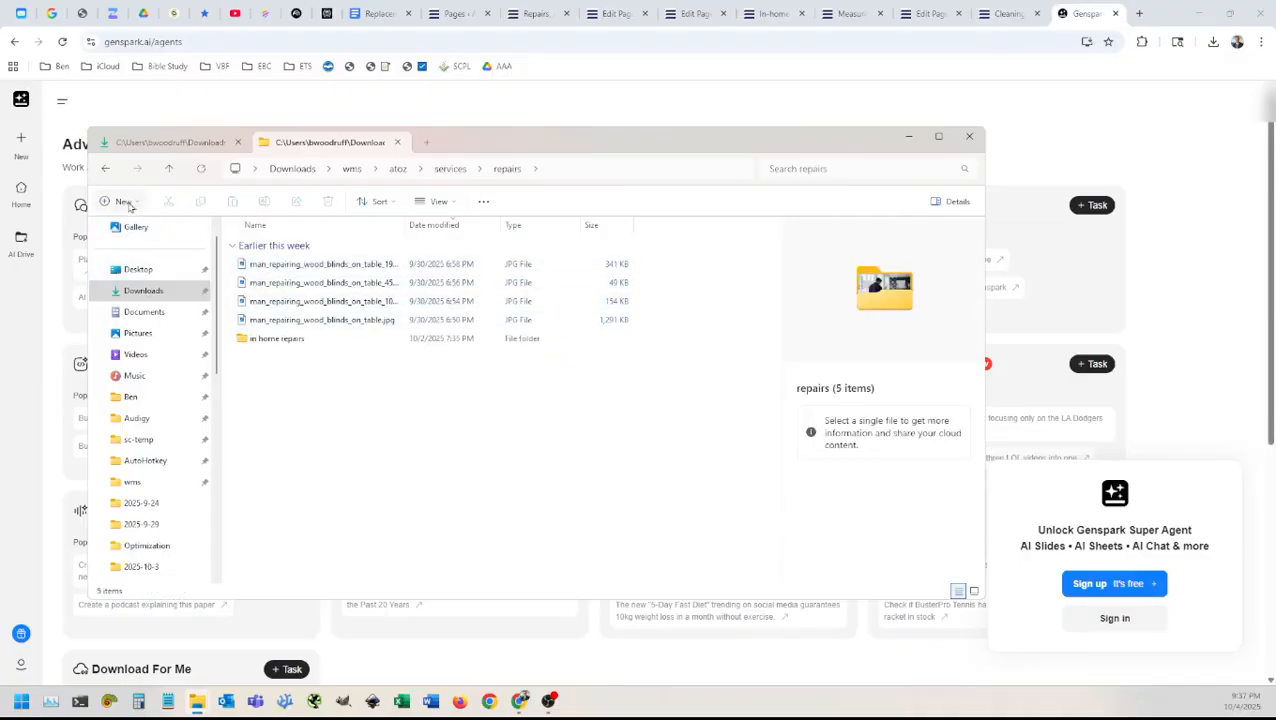
Step: Create a folder named "replacement parts" inside repairs and open it
left_click(123, 200)
left_click(136, 230)
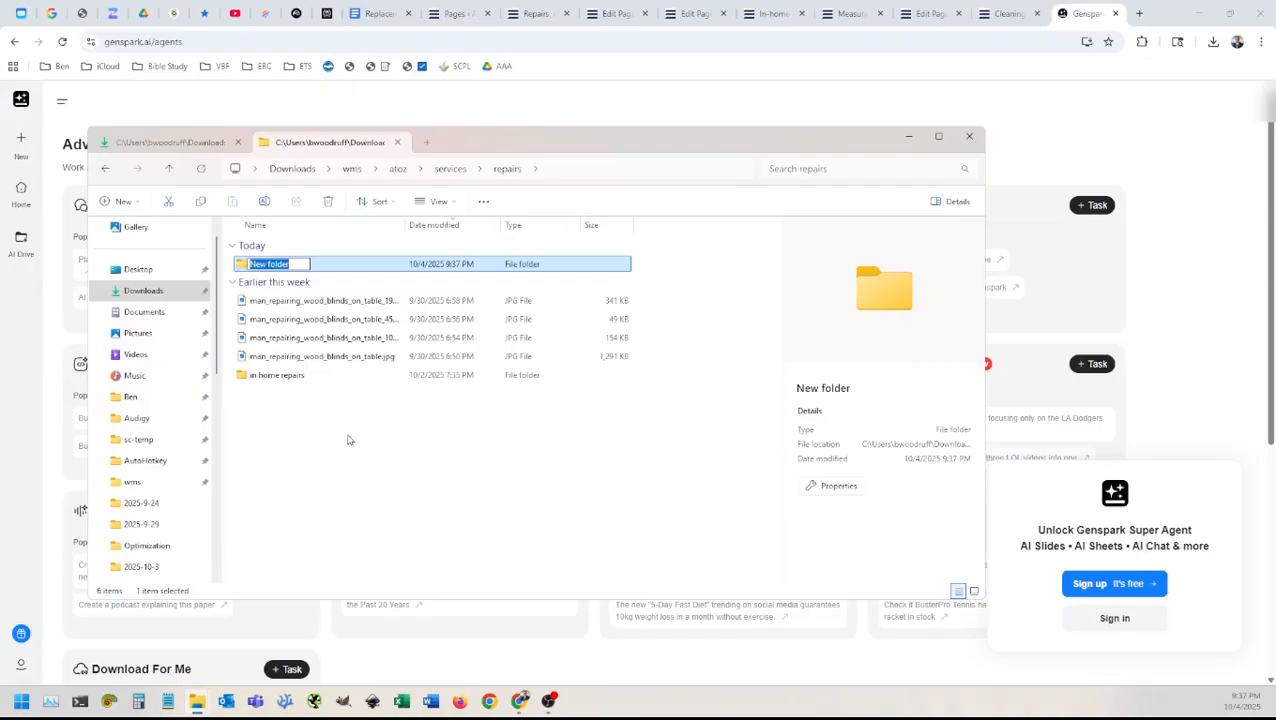
type("replacement parts")
key("Return")
key("Return")
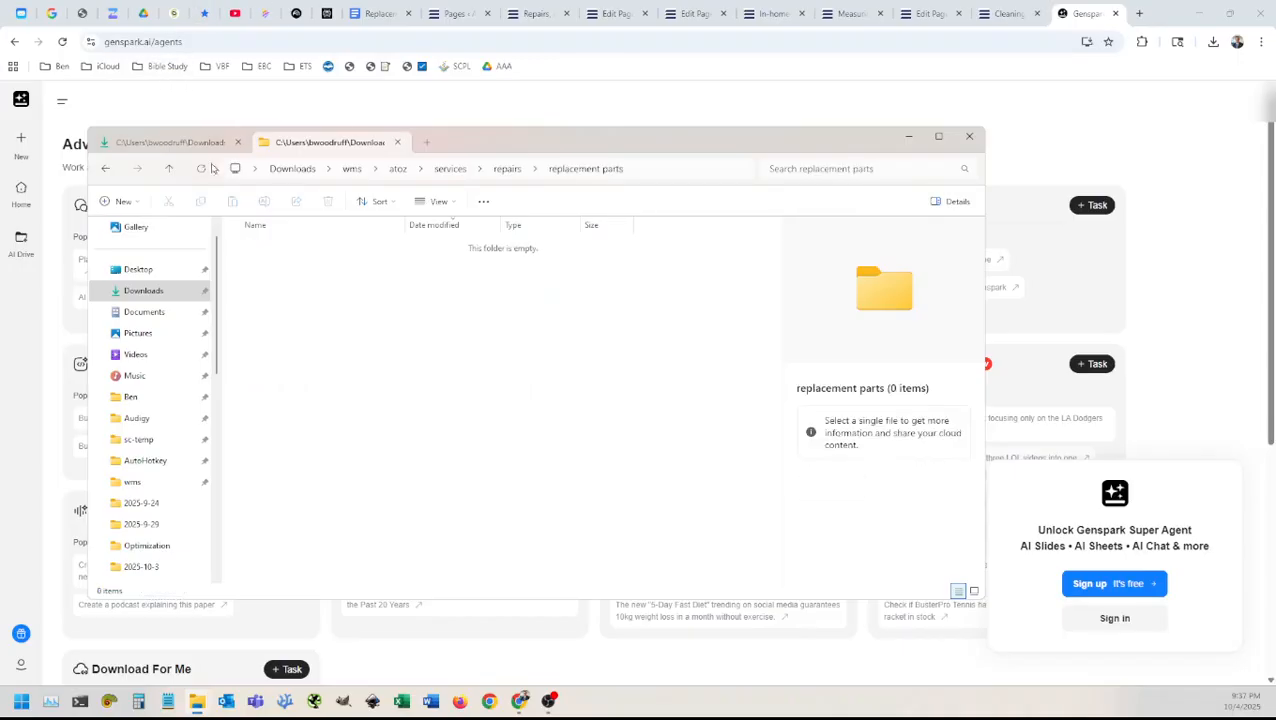
Step: Move woman_using_motorized_cellular_blinds_1920x1080.jpg from Downloads into the replacement parts folder
left_click(191, 146)
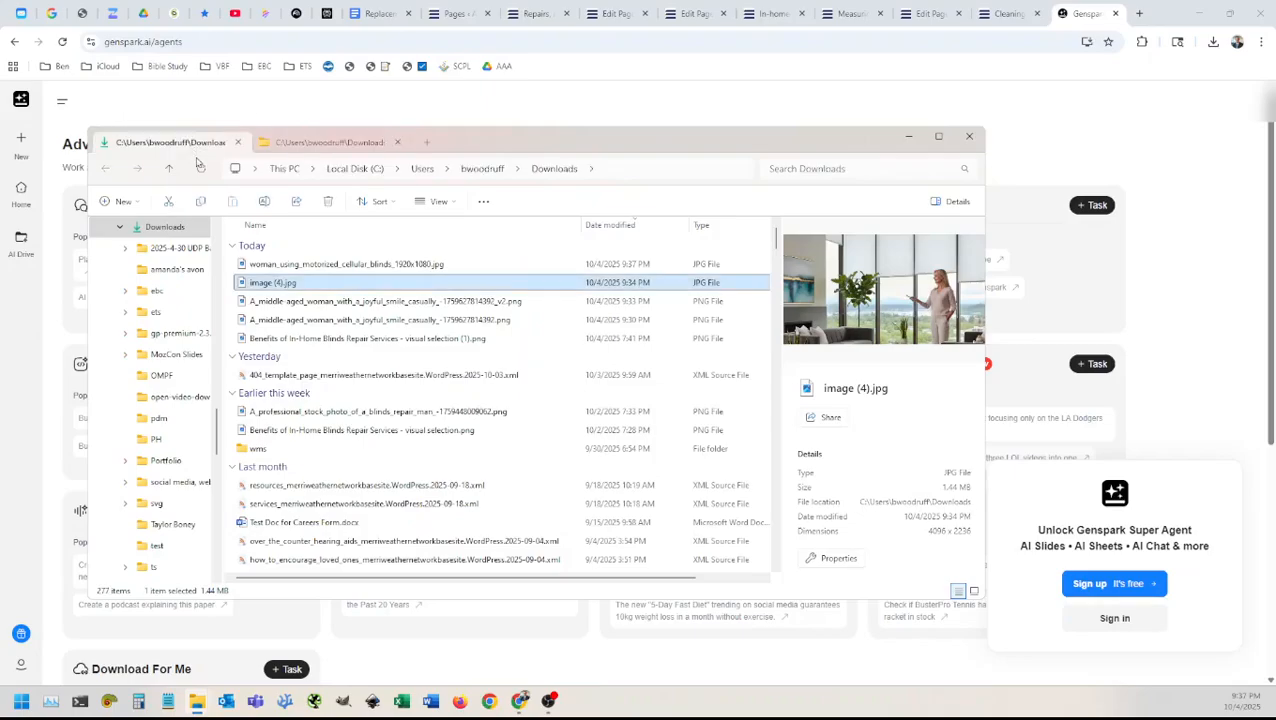
left_click(350, 266)
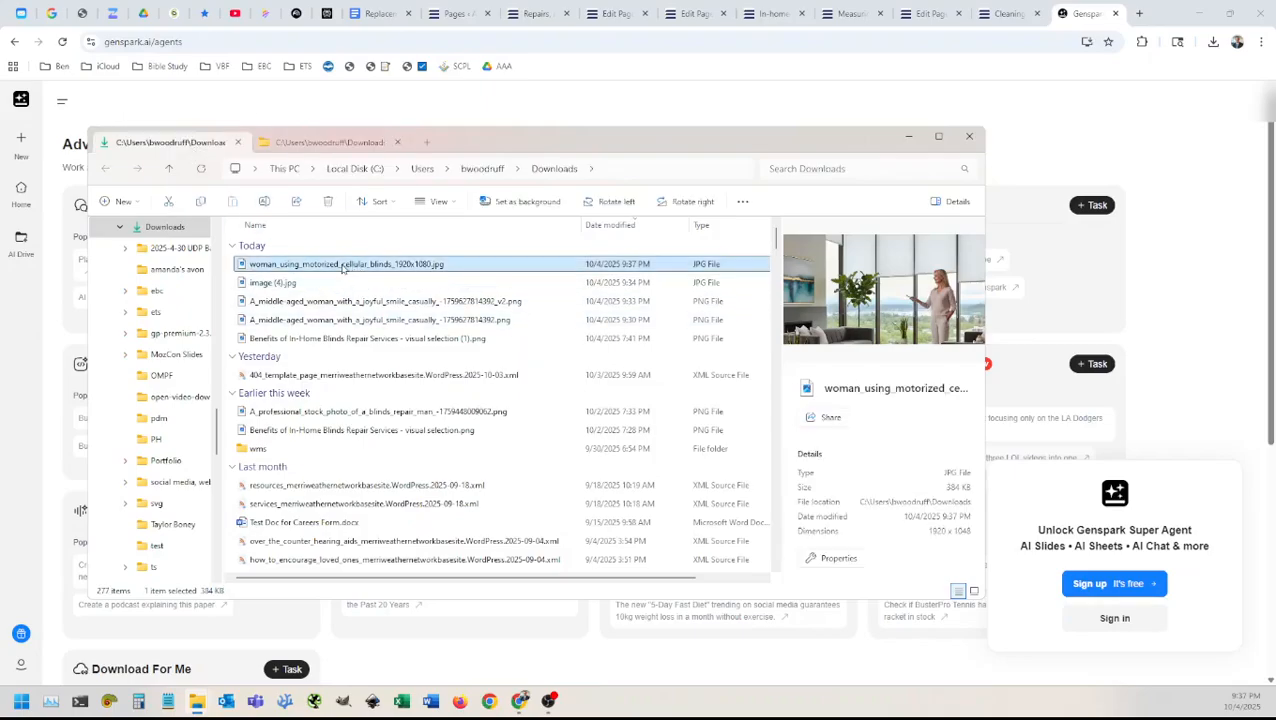
left_click_drag(343, 268, 350, 319)
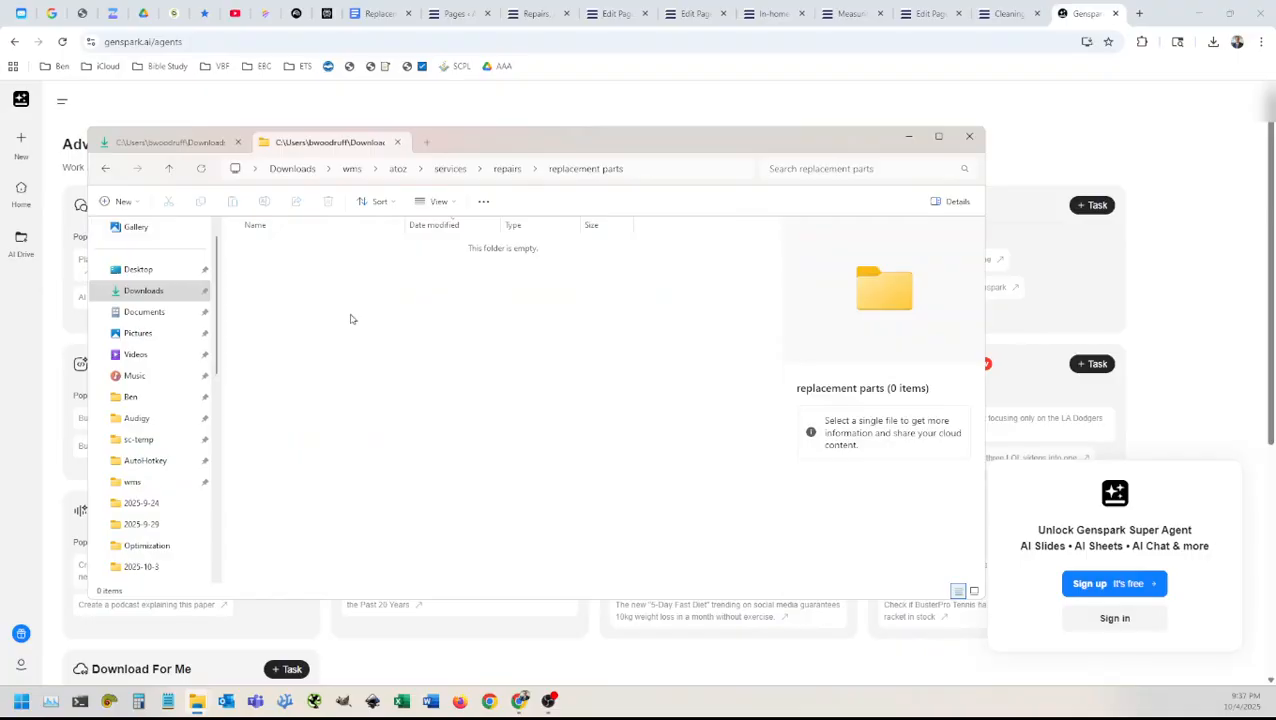
Step: Delete image (4).jpg and the two A_middle-aged_woman PNG files from the Downloads folder
left_click(215, 142)
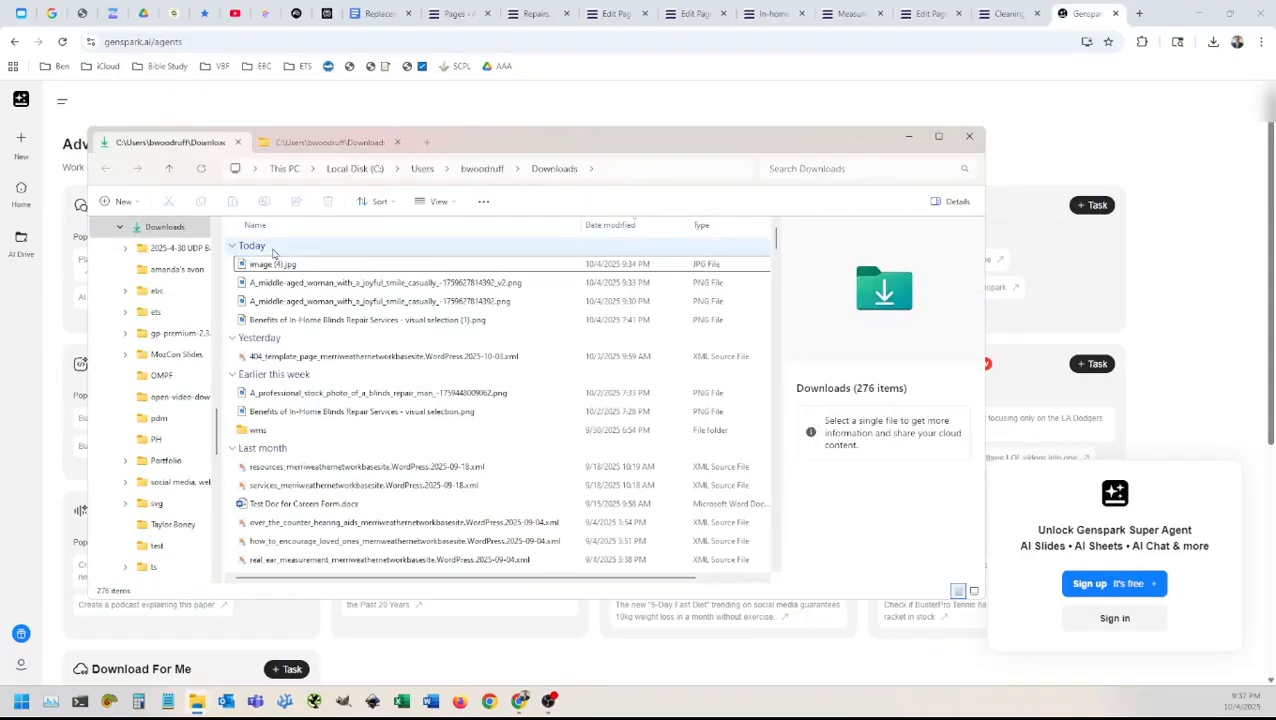
left_click(293, 319)
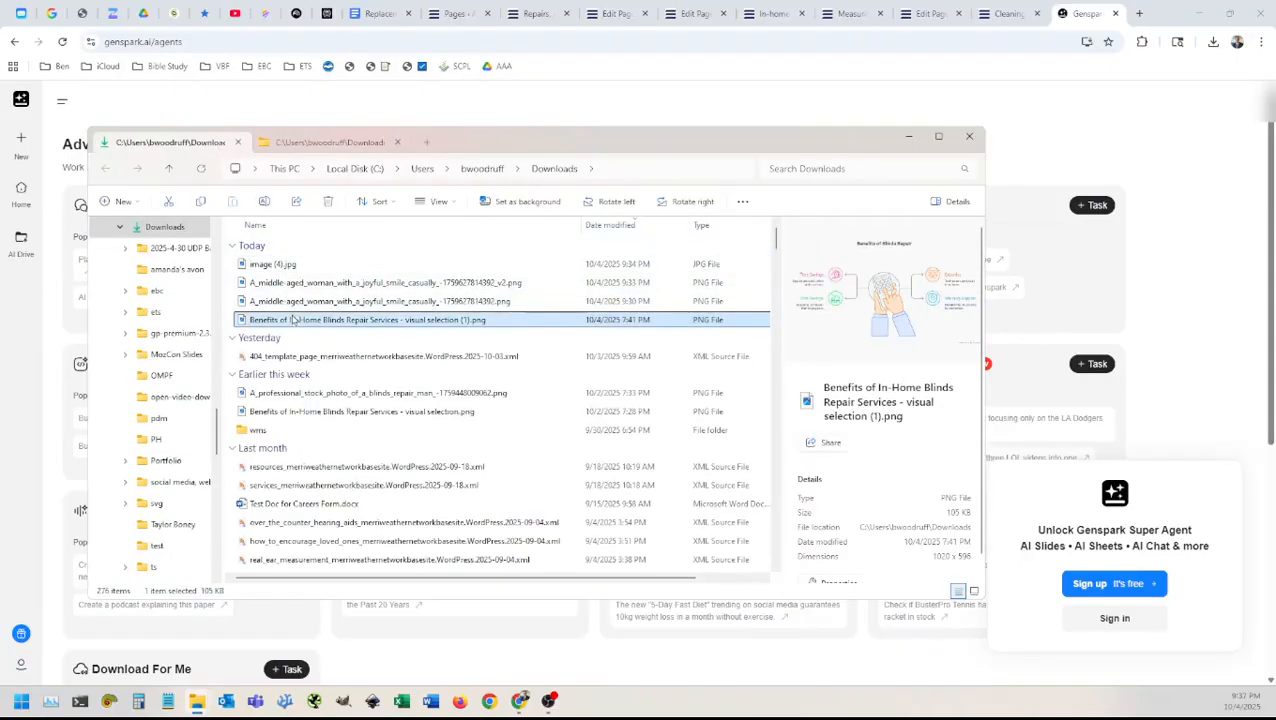
left_click(293, 302)
left_click(293, 319)
mouse_move(299, 322)
left_mouse_down()
mouse_move(316, 302)
mouse_move(311, 326)
left_mouse_up()
left_click(298, 301)
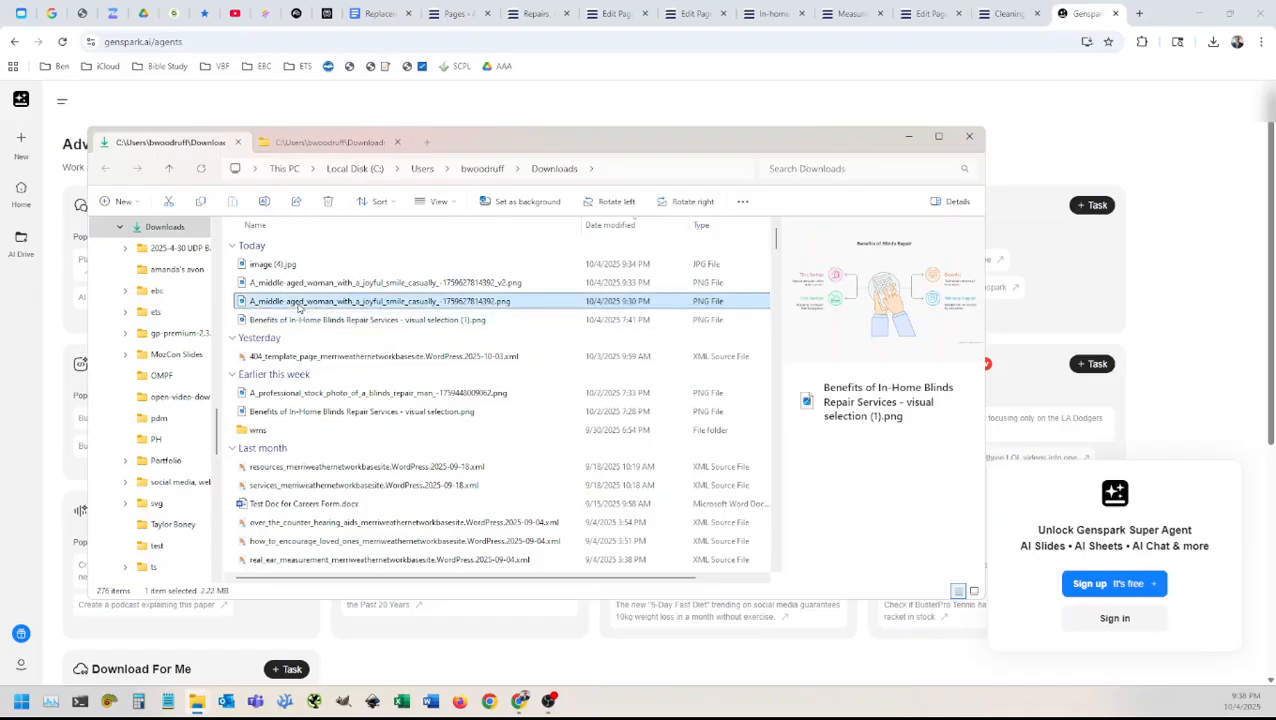
left_click(289, 266, "shift")
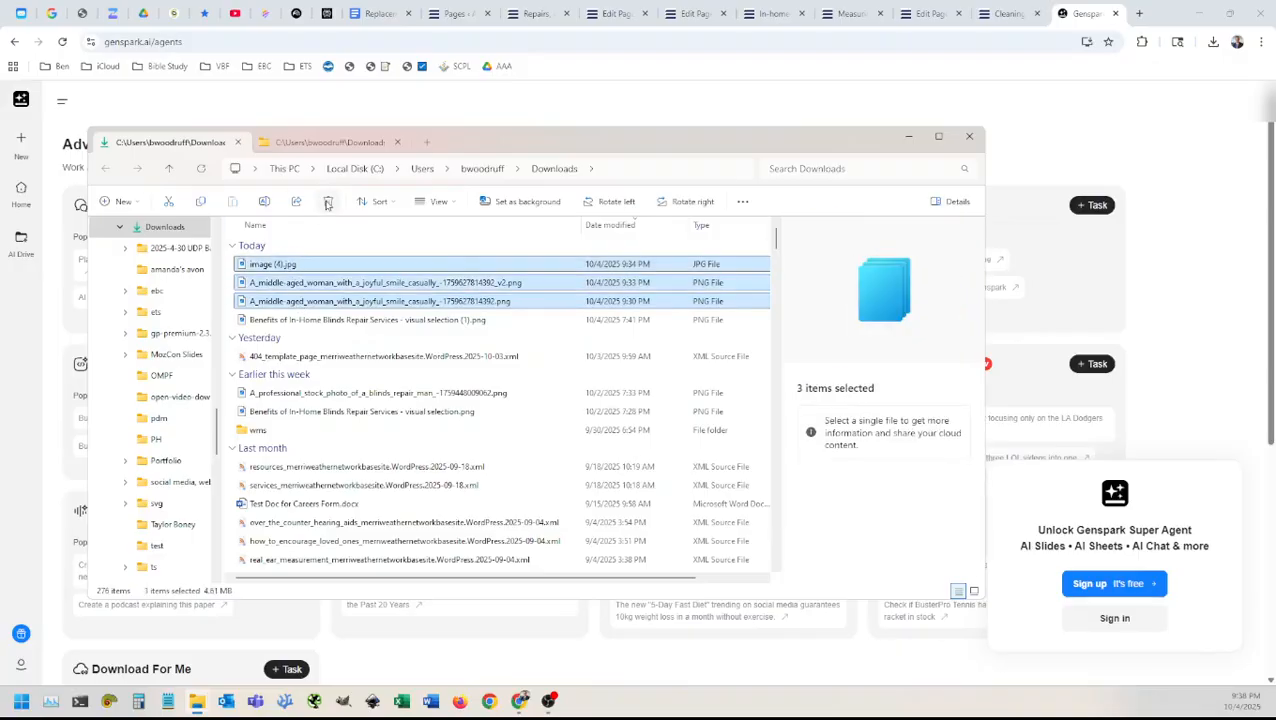
key("Delete")
Step: Move Benefits of In-Home Blinds Repair Services - visual selection (1).png from Downloads into repairs > in home repairs, and return to the repairs folder
left_click(313, 143)
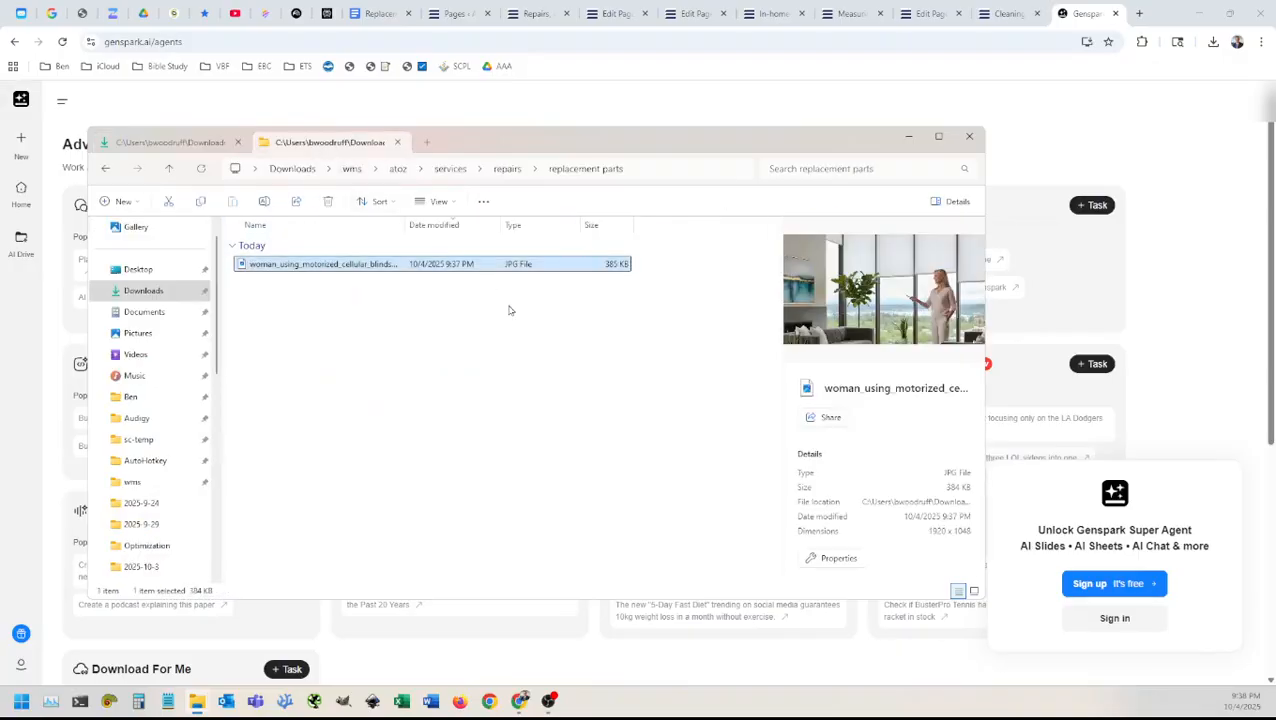
left_click(450, 169)
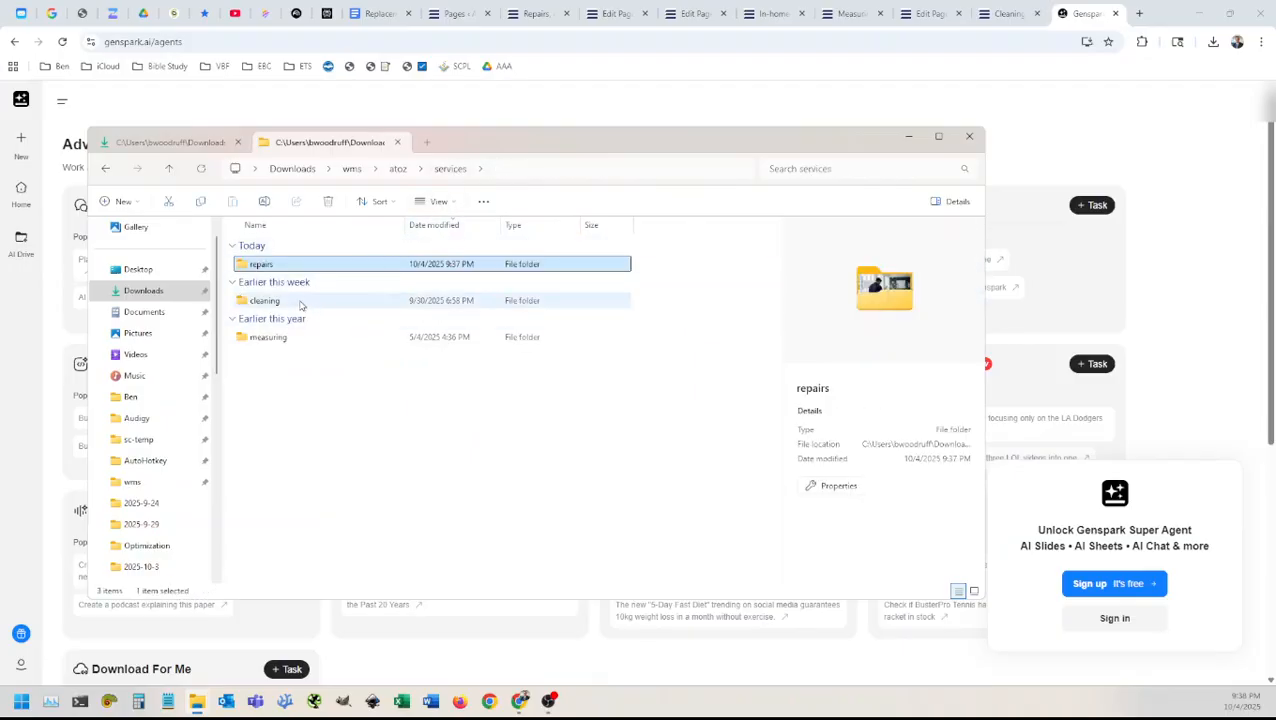
double_click(268, 266)
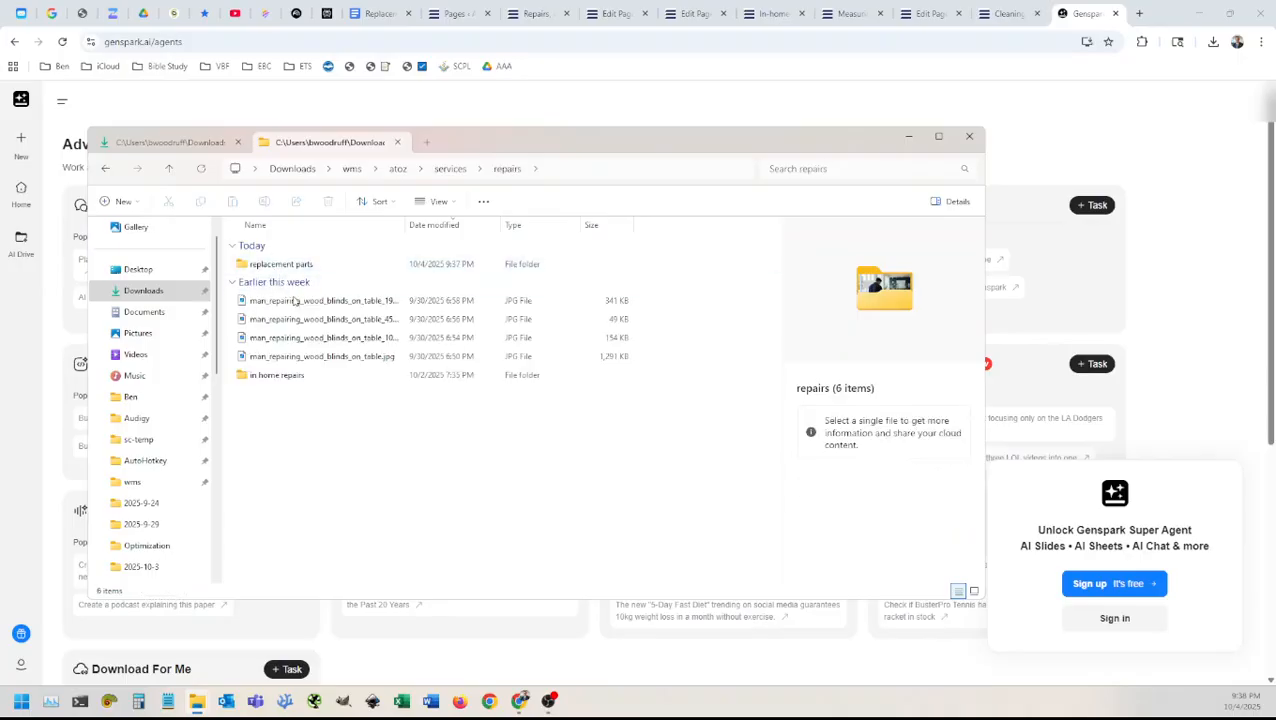
double_click(297, 373)
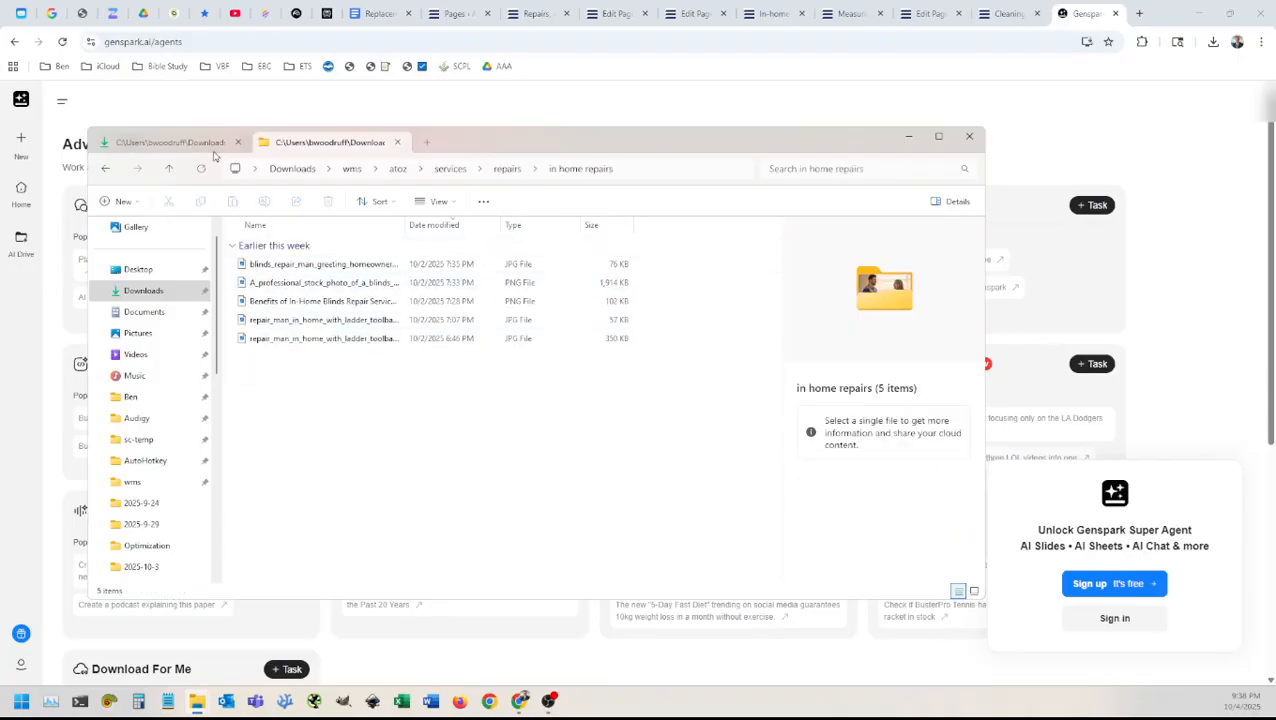
left_click(205, 142)
left_click(293, 265)
left_click_drag(293, 265, 330, 370)
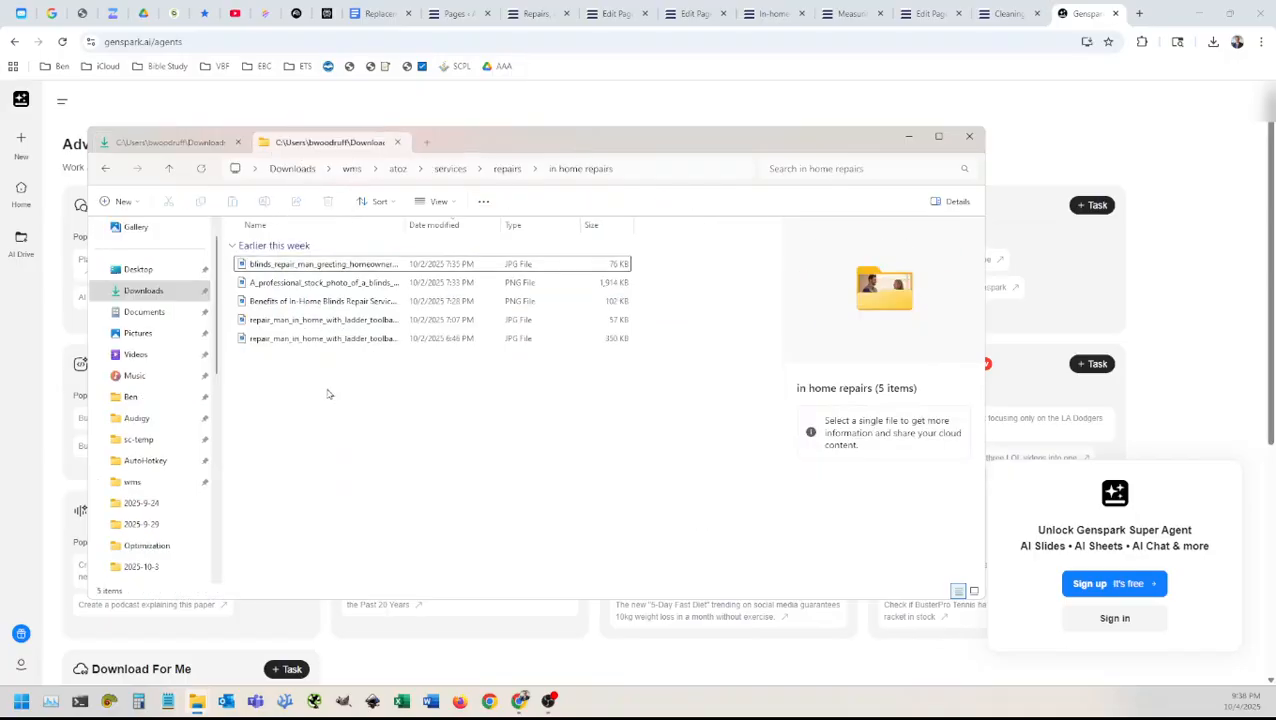
left_click(505, 170)
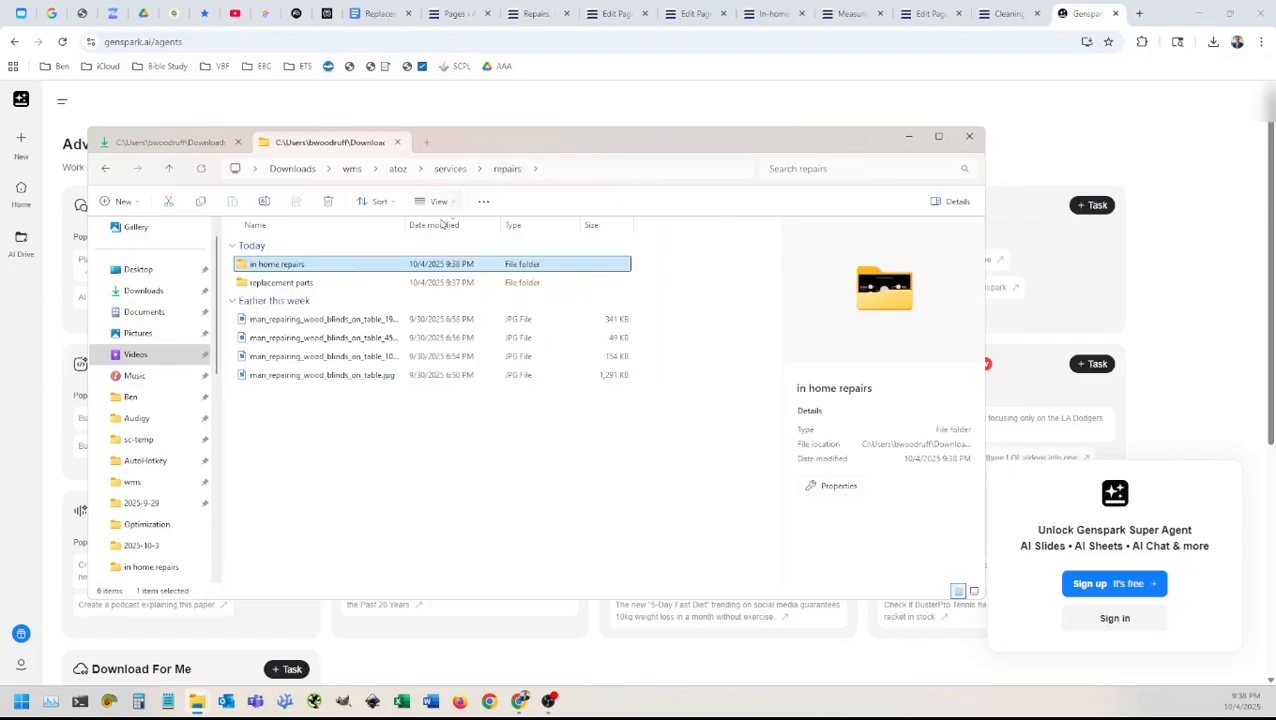
Step: Open the replacement parts folder, then switch to the Replacement Parts page editor and open the hero container's advanced background settings
left_click(291, 283)
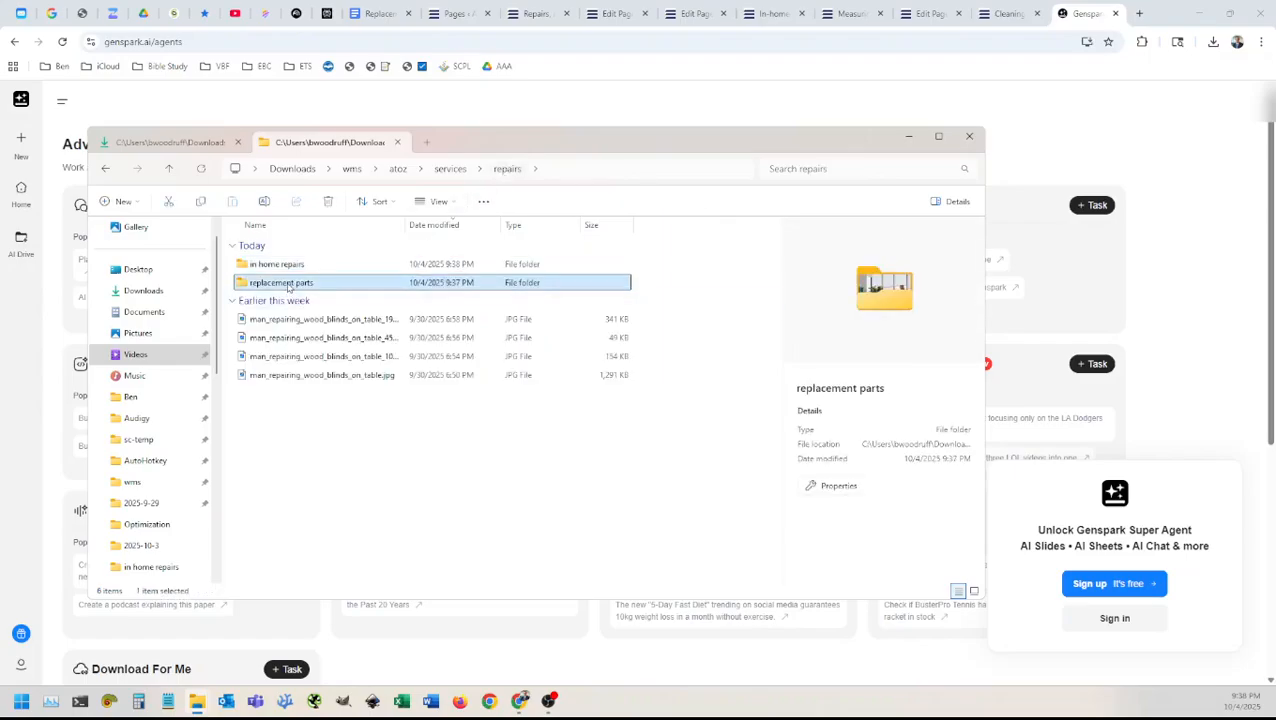
double_click(288, 284)
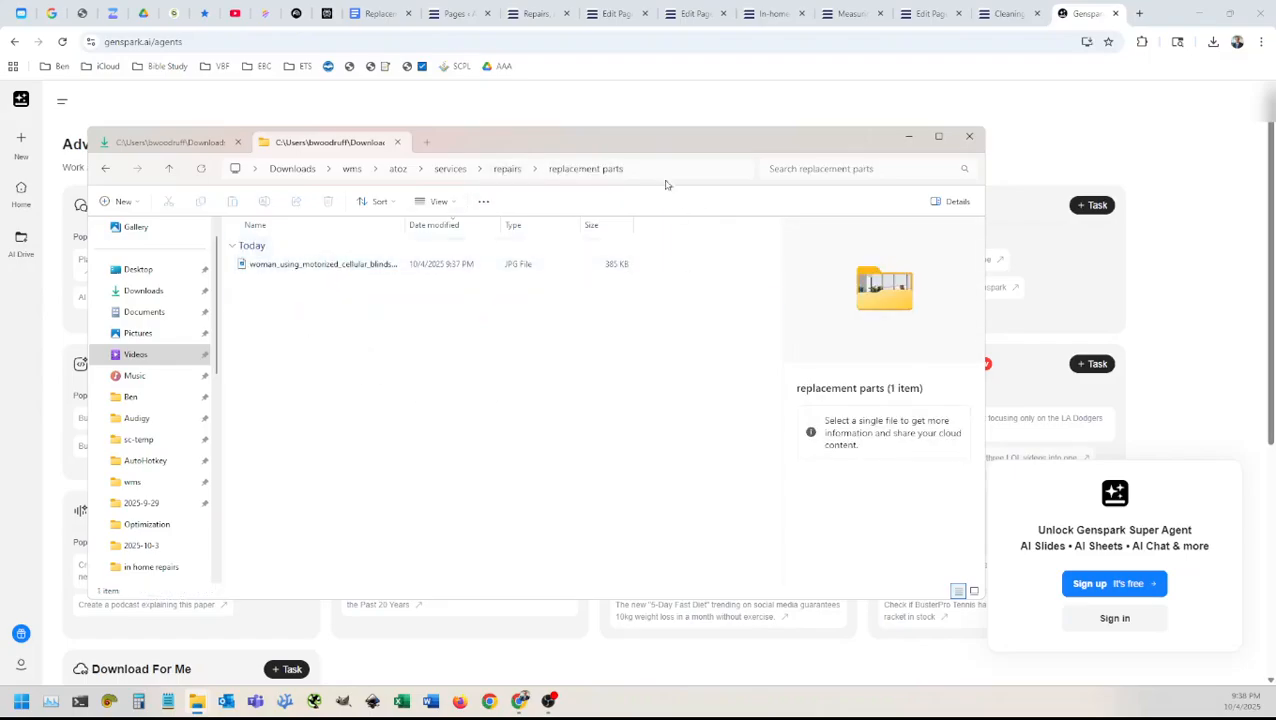
left_click(625, 11)
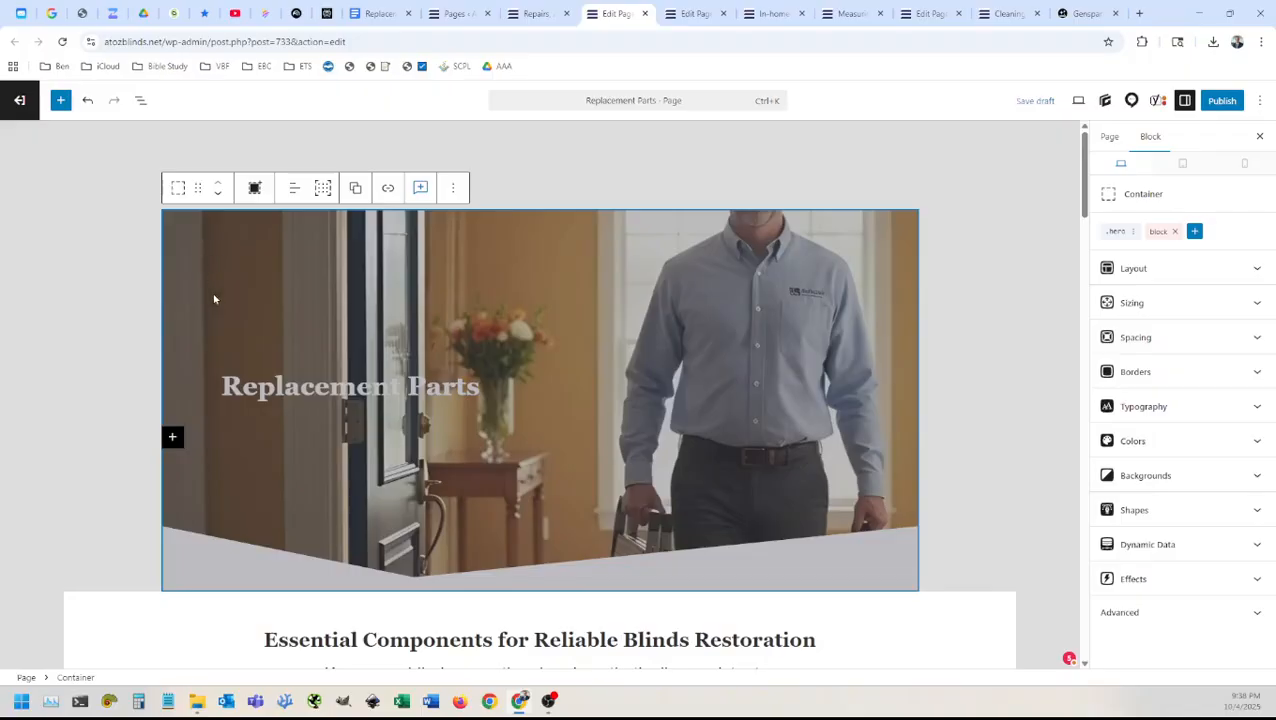
left_click(298, 397)
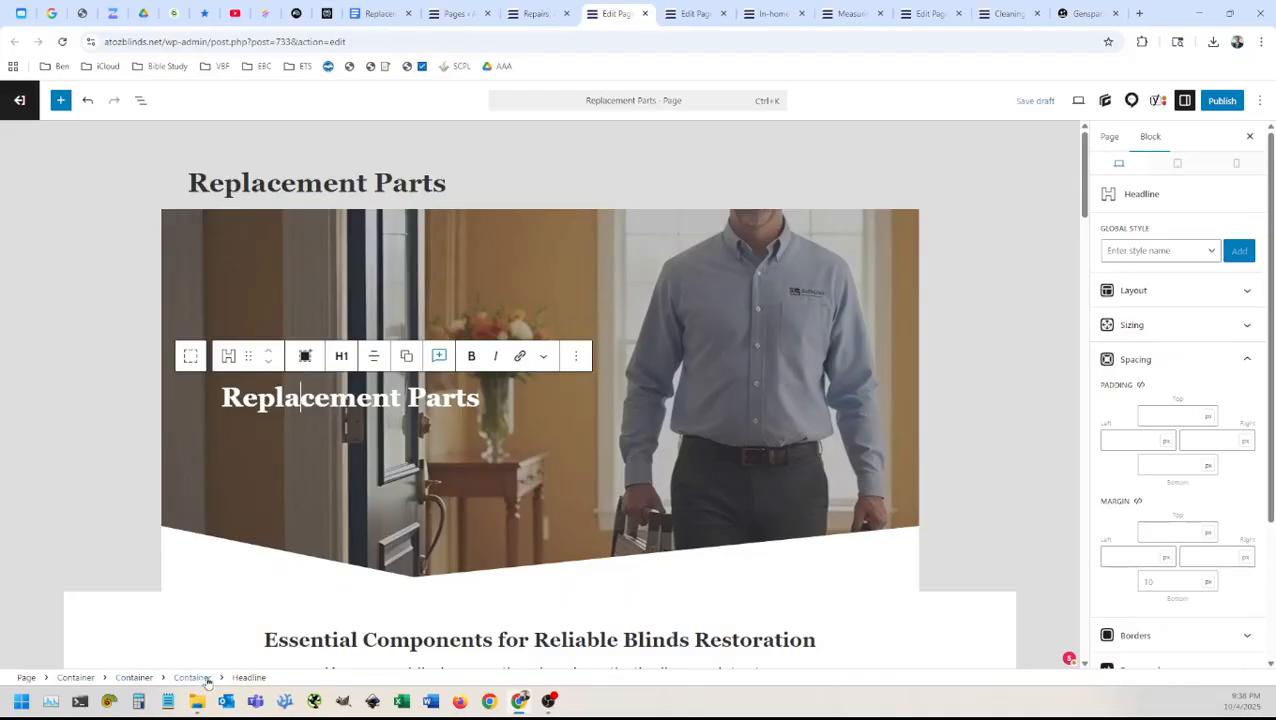
left_click(75, 678)
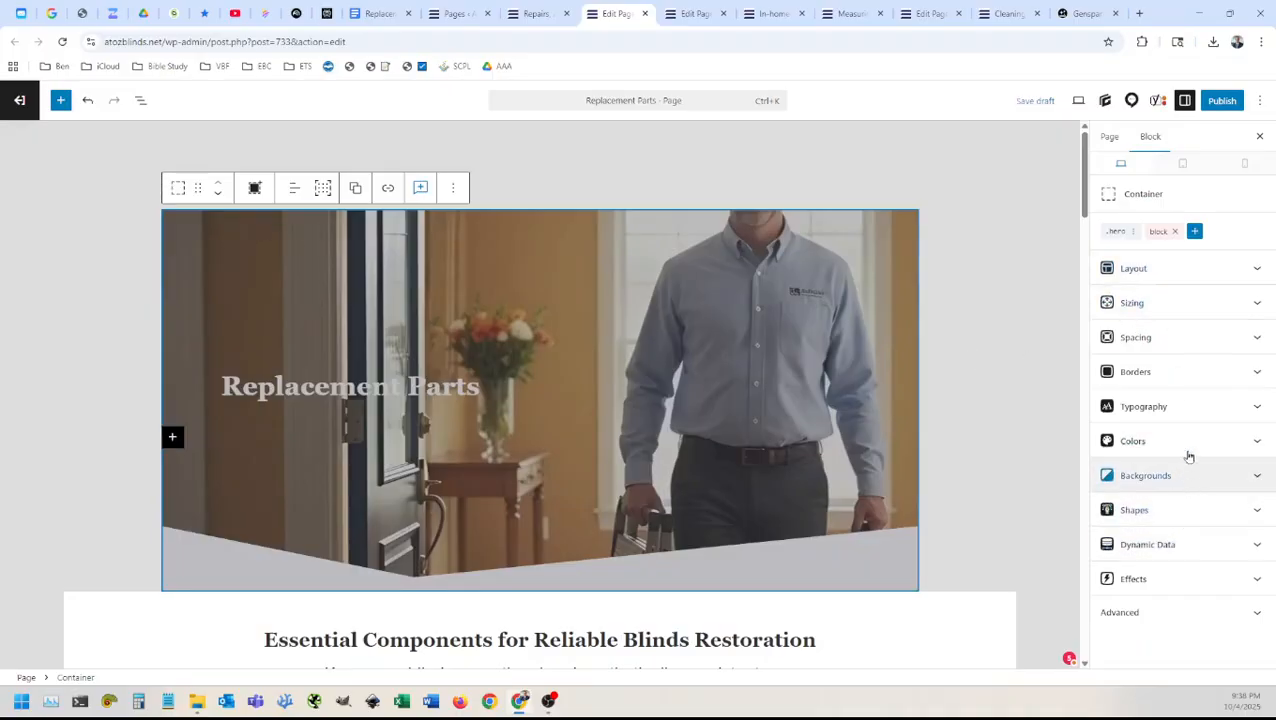
left_click(1256, 476)
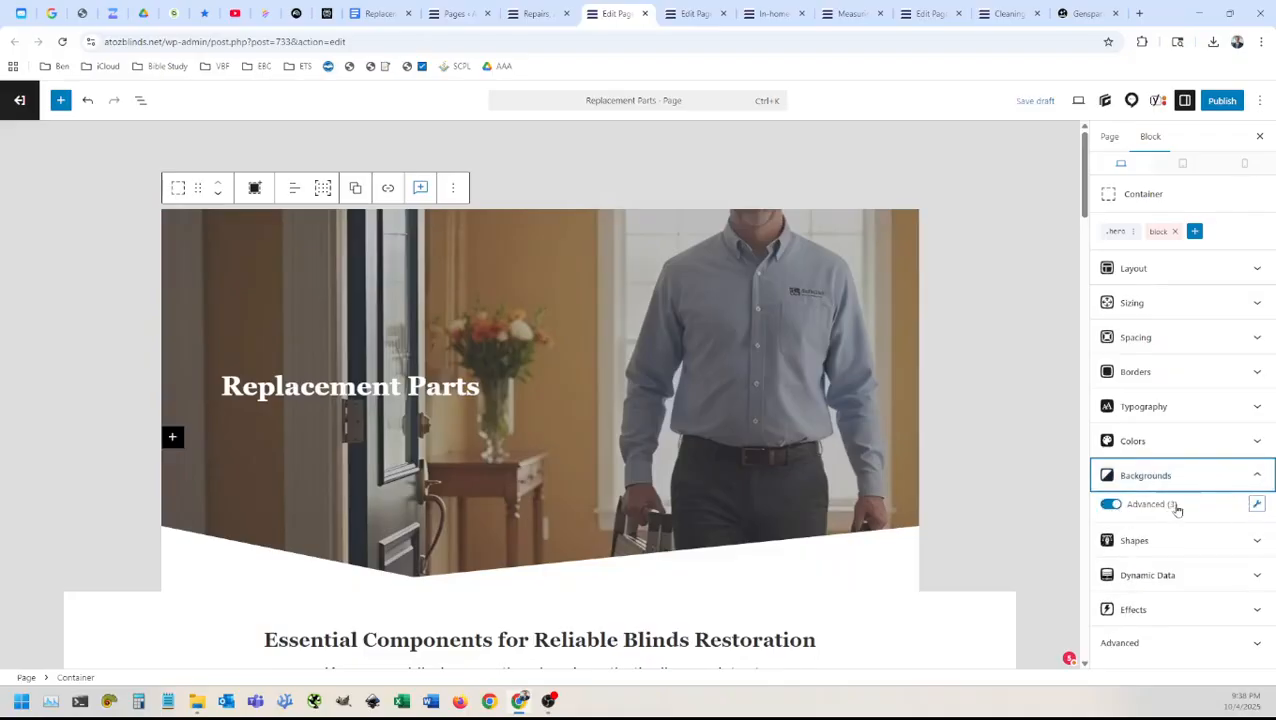
left_click(1256, 505)
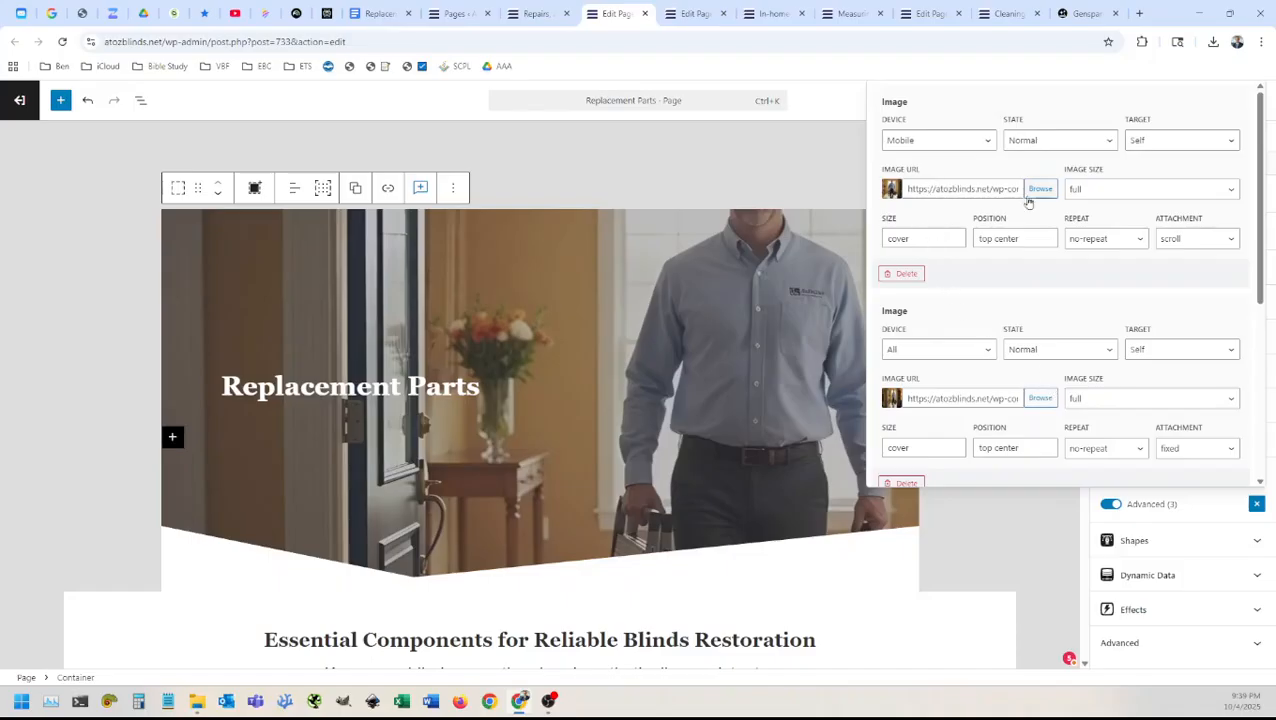
Step: Upload woman_using_motorized_cellular_blinds_1920x1080.jpg from the replacement parts folder and set it as the hero's background image for All devices
left_click(1040, 397)
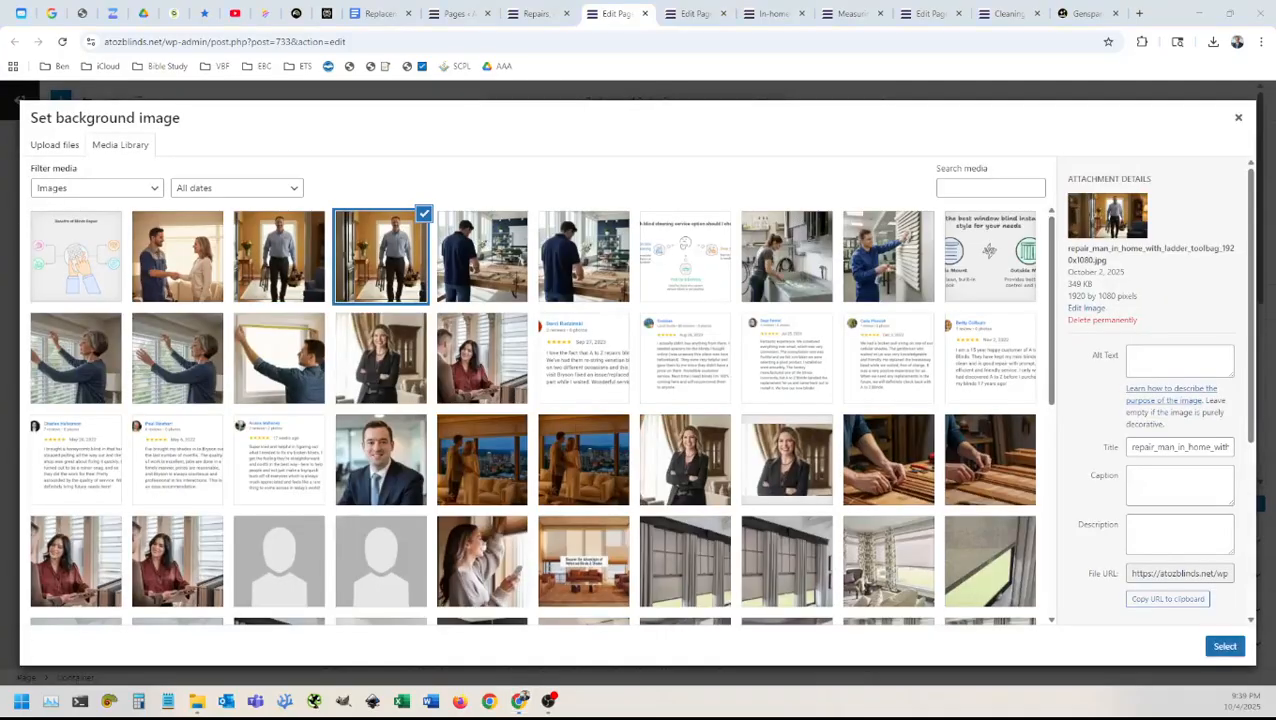
left_click(197, 700)
left_click(305, 267)
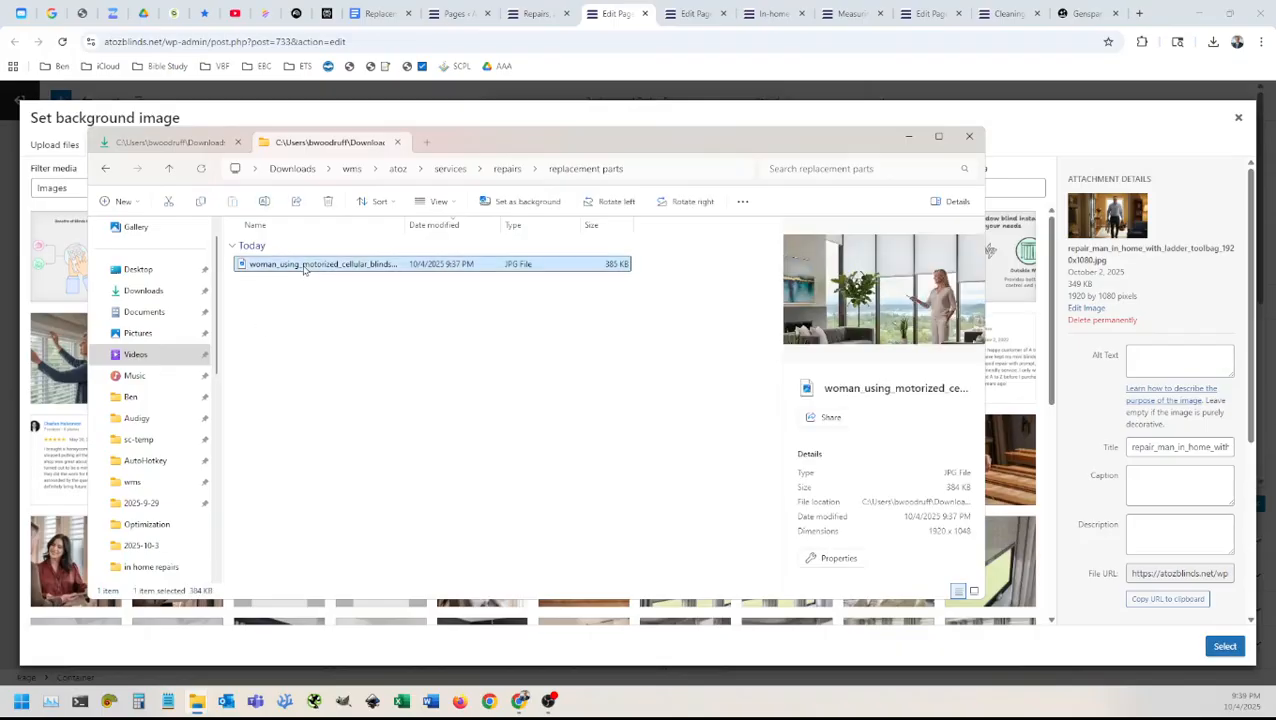
left_click_drag(305, 268, 58, 358)
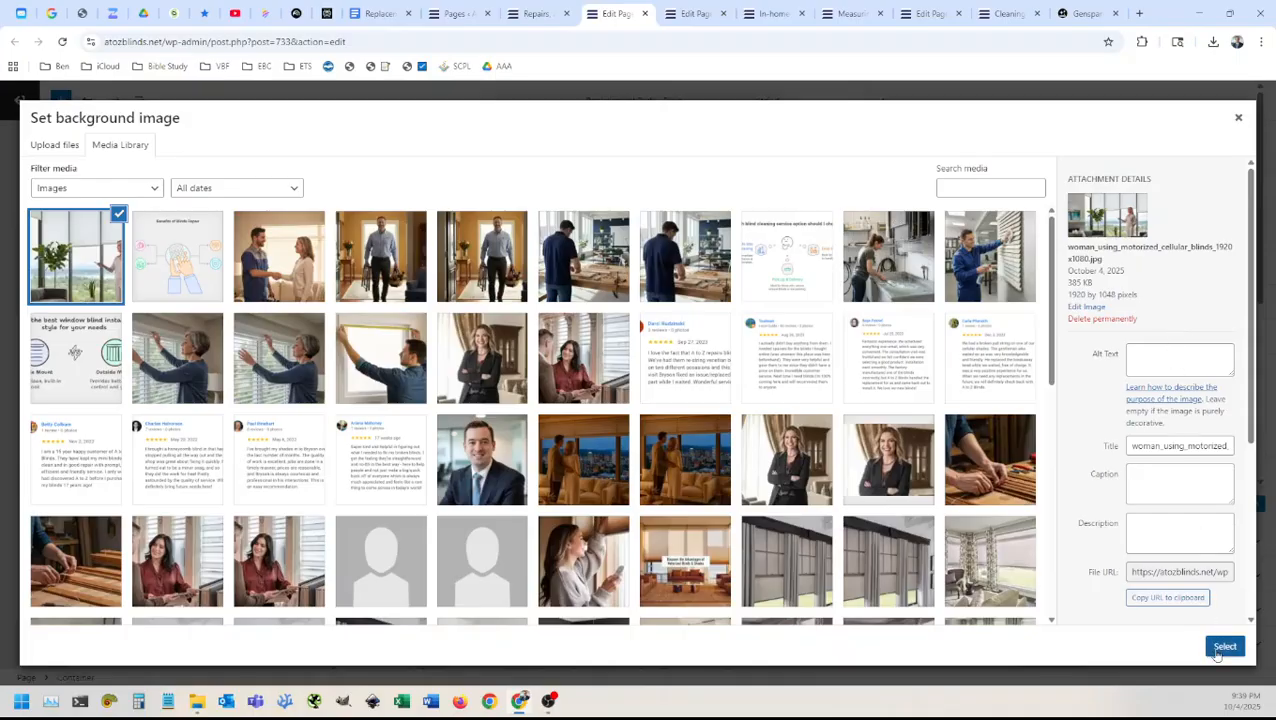
left_click(1223, 647)
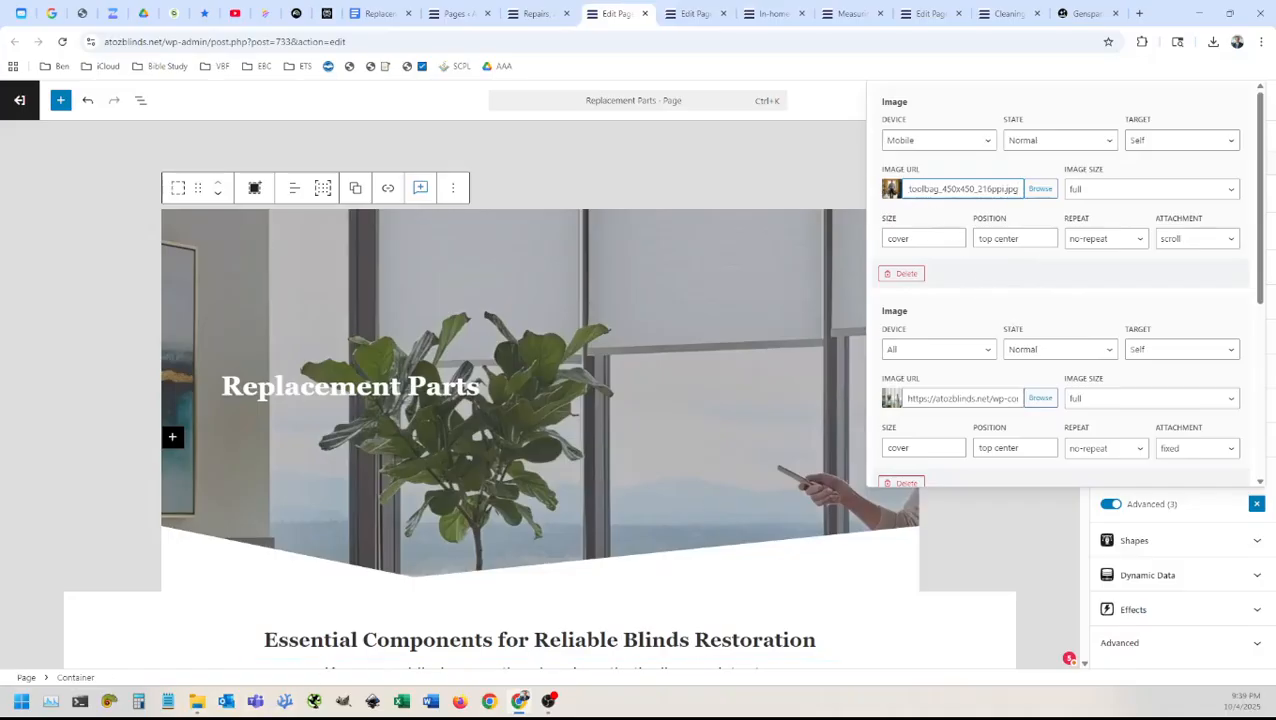
Step: Open woman_using_motorized_cellular_blinds_1920x1080.jpg from the replacement parts folder in GIMP, keeping its embedded color profile
key("alt+Tab")
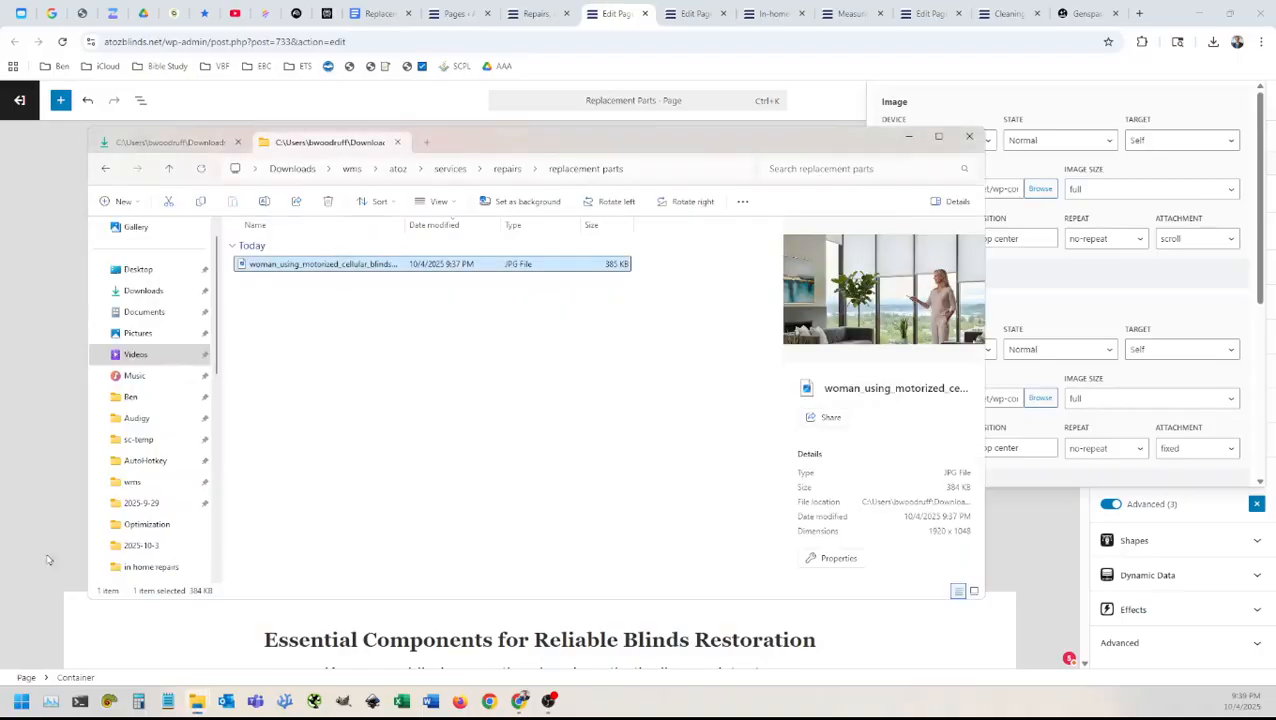
right_click(300, 265)
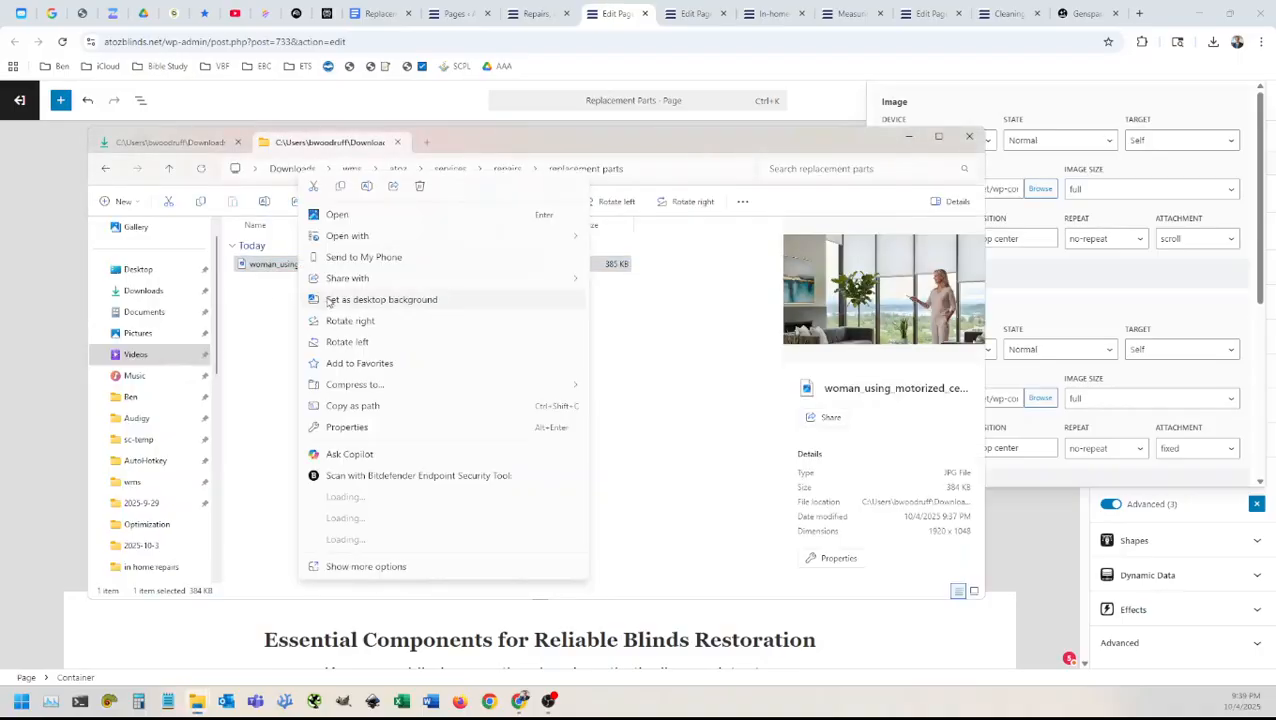
mouse_move(364, 237)
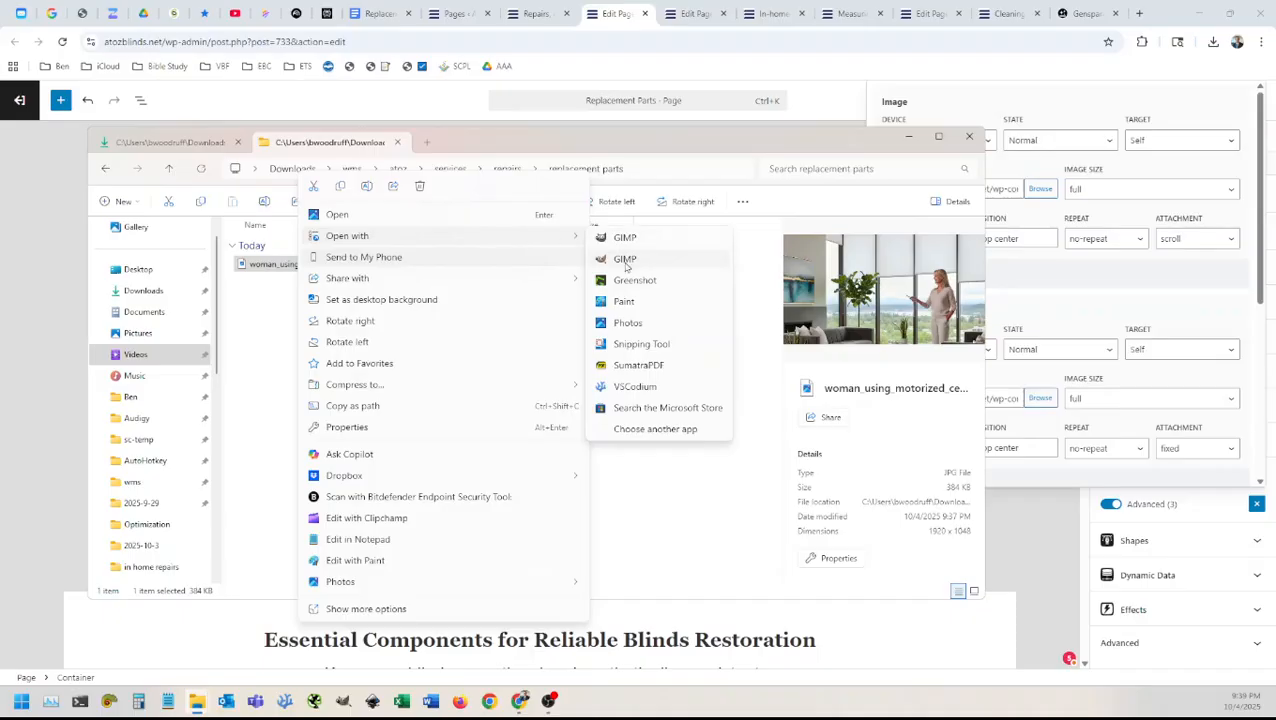
left_click(621, 260)
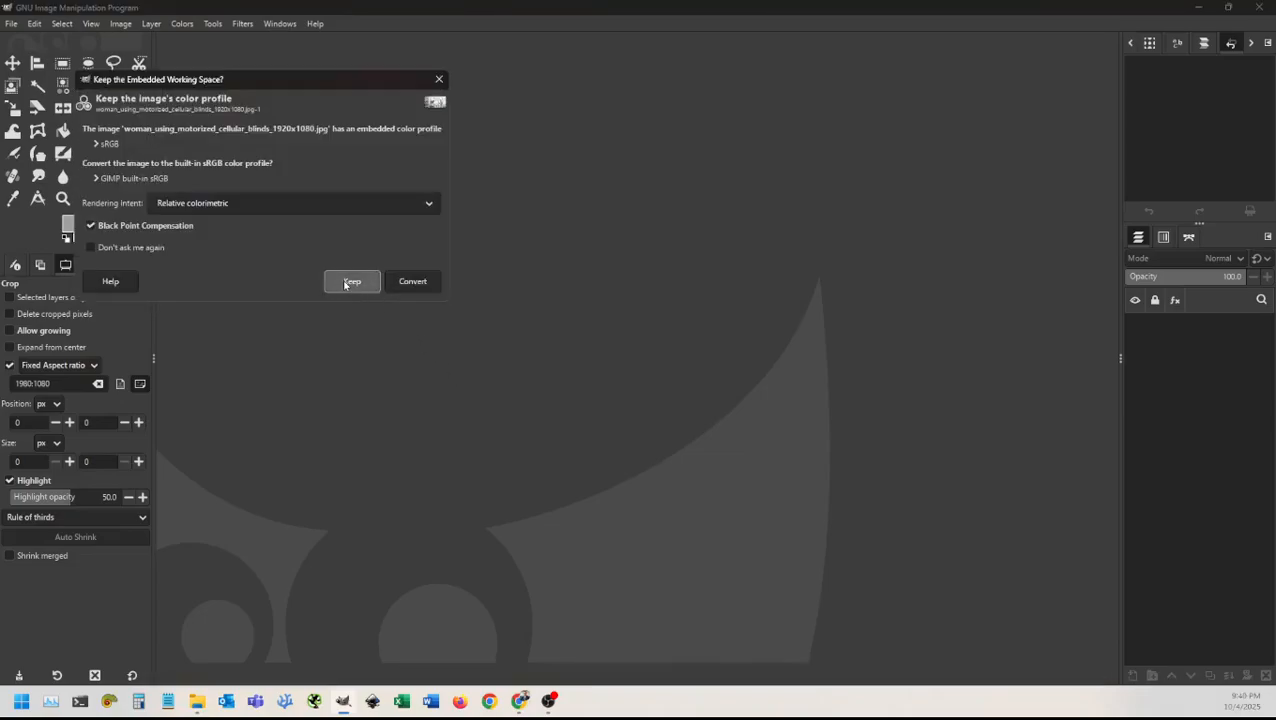
left_click(350, 283)
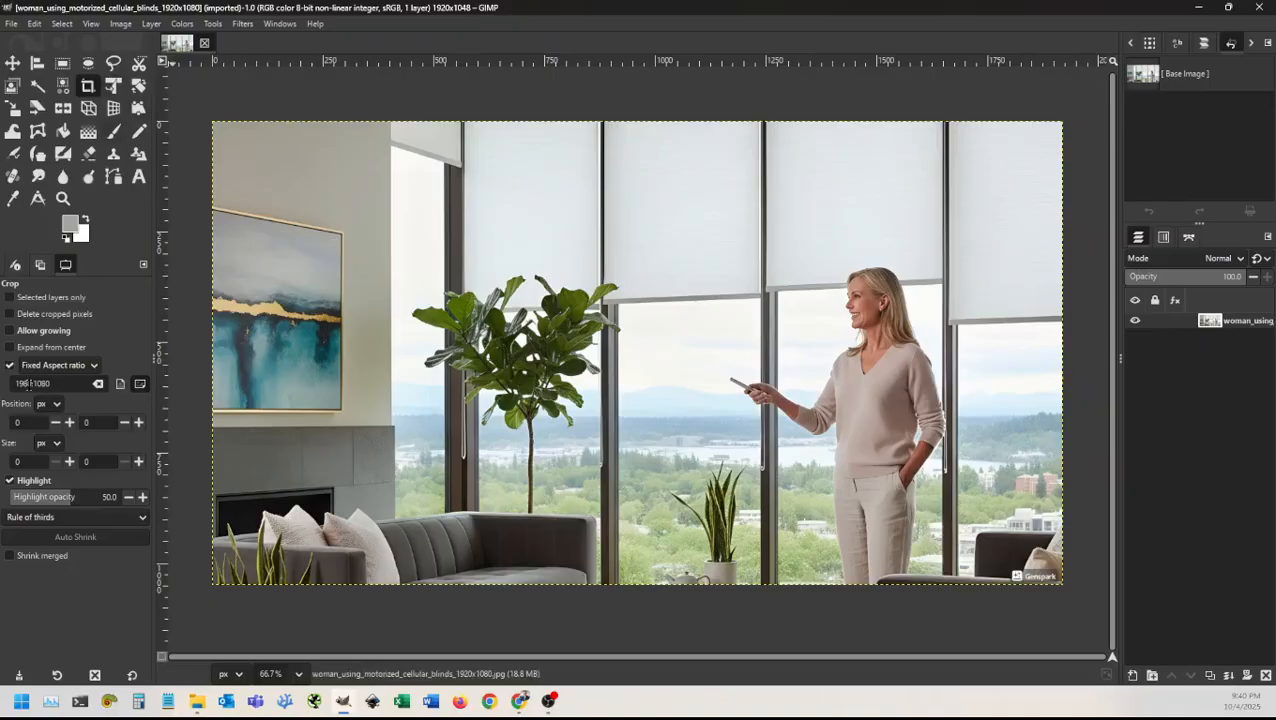
Step: Crop the photo around the woman at a fixed 1:1 aspect ratio, 1048 × 1048 px starting at X 740, Y 0
triple_click(54, 384)
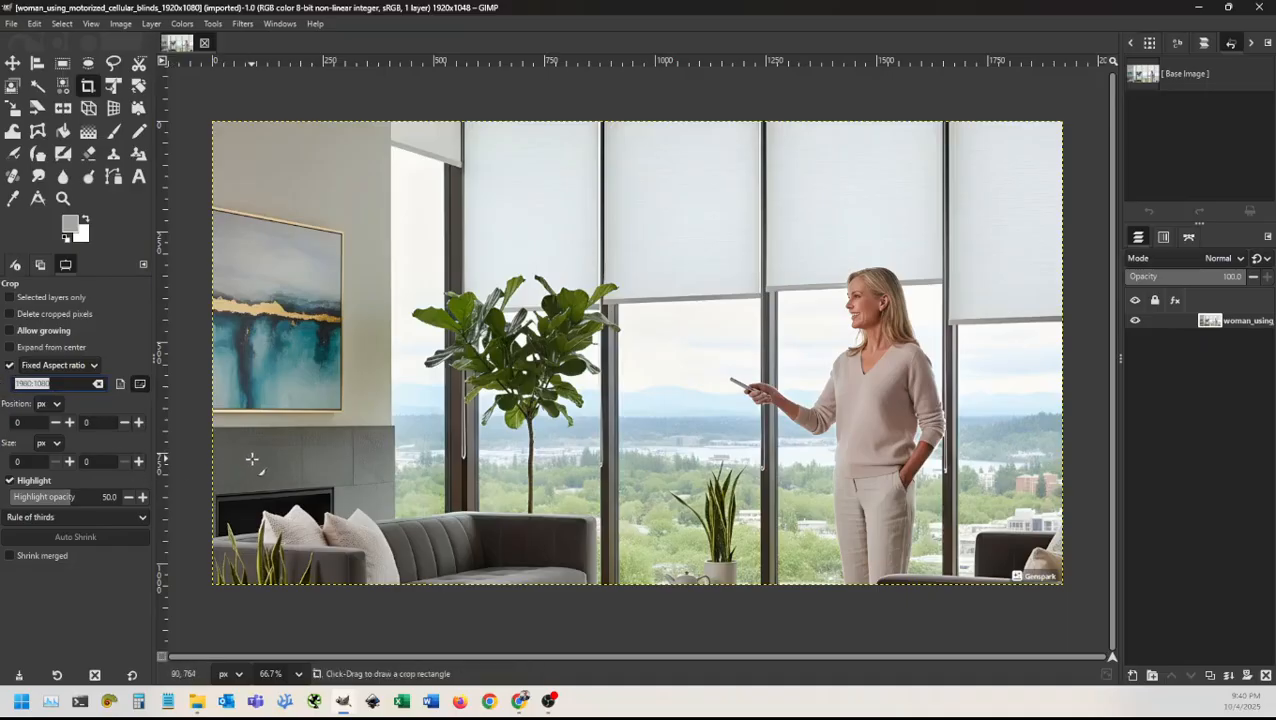
type("1:1")
left_click_drag(447, 127, 950, 640)
left_click_drag(887, 144, 942, 99)
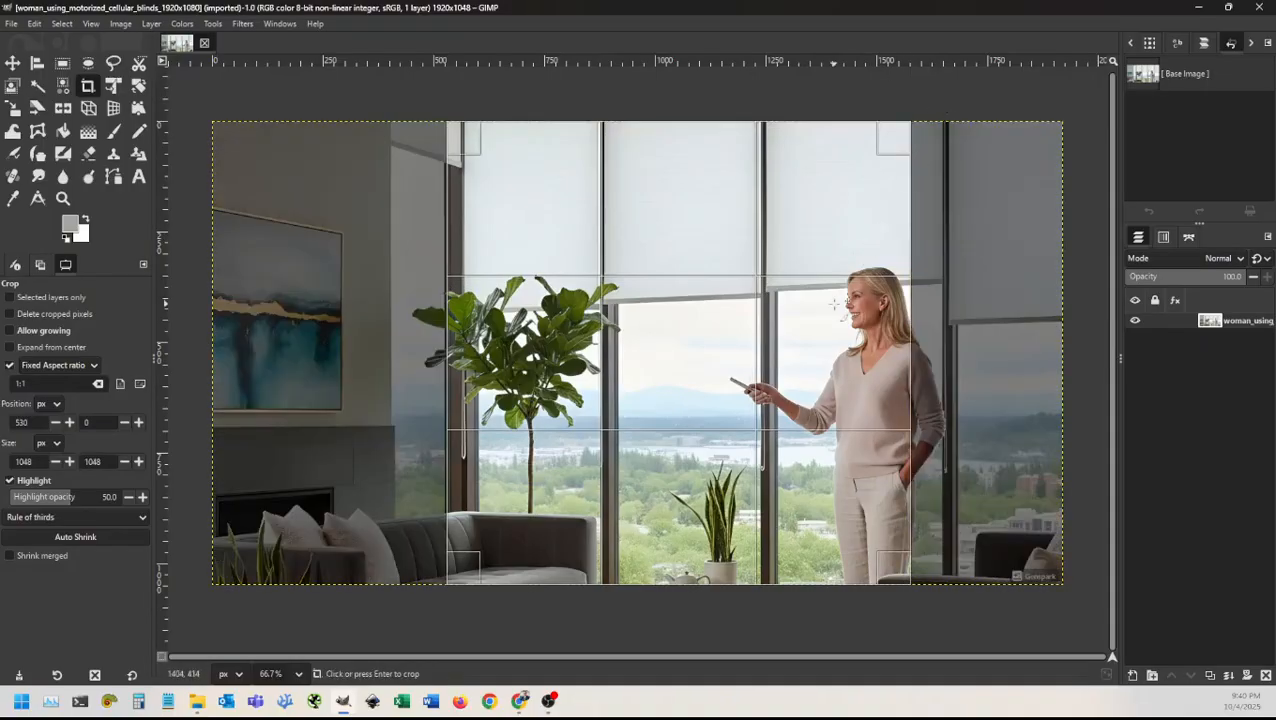
left_click_drag(834, 305, 928, 321)
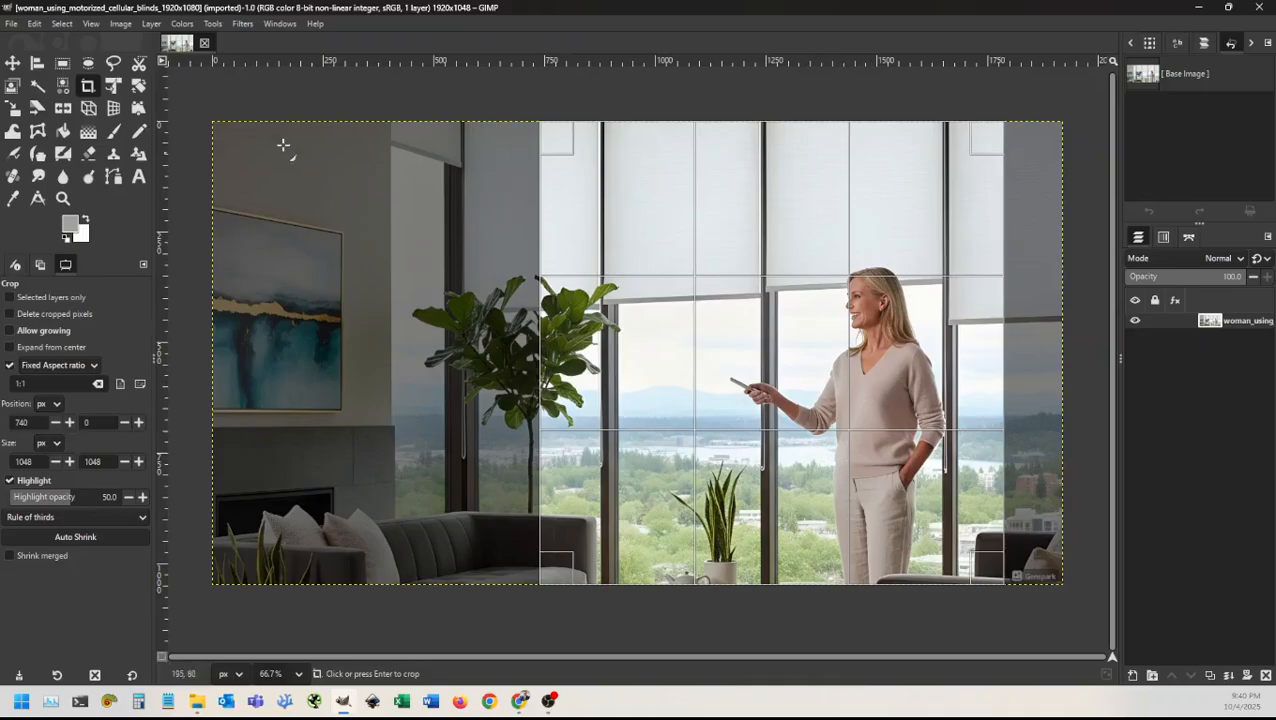
left_click(118, 24)
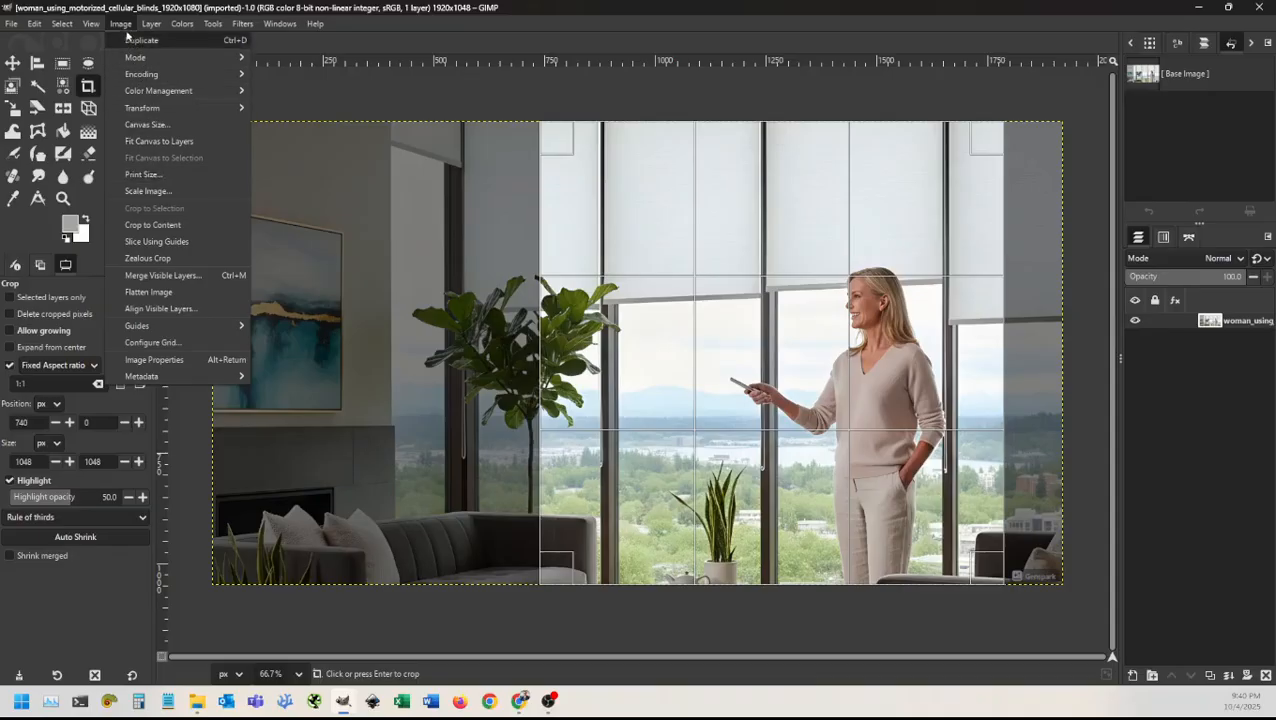
left_click(250, 108)
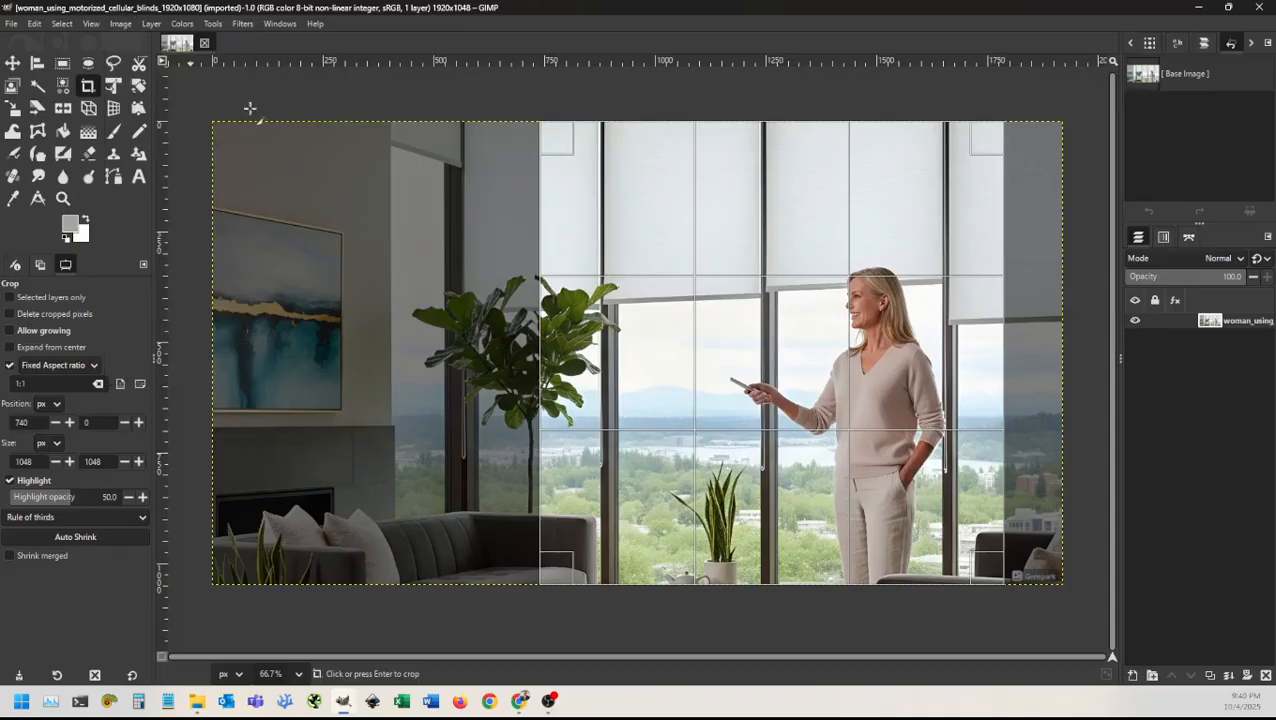
left_click(670, 382)
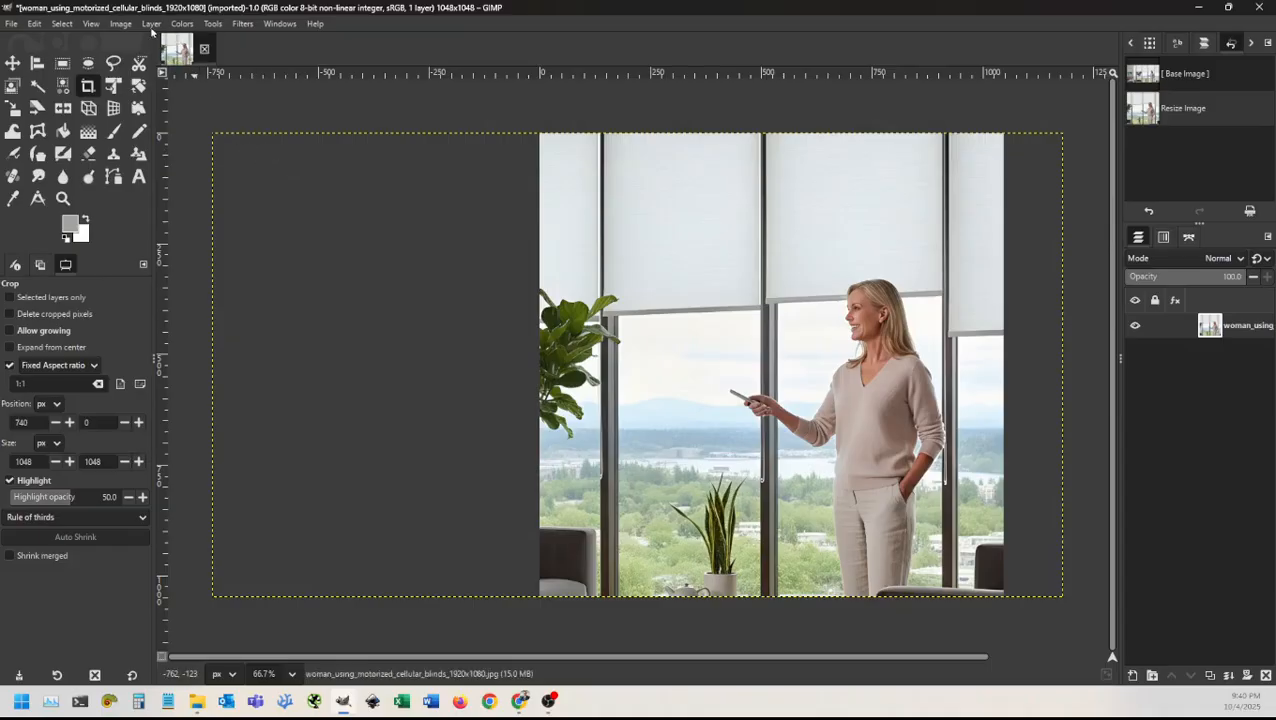
Step: Resize the layer to the image size and scale the image to 450 × 450 px at 216 pixels/in
left_click(151, 23)
left_click(191, 224)
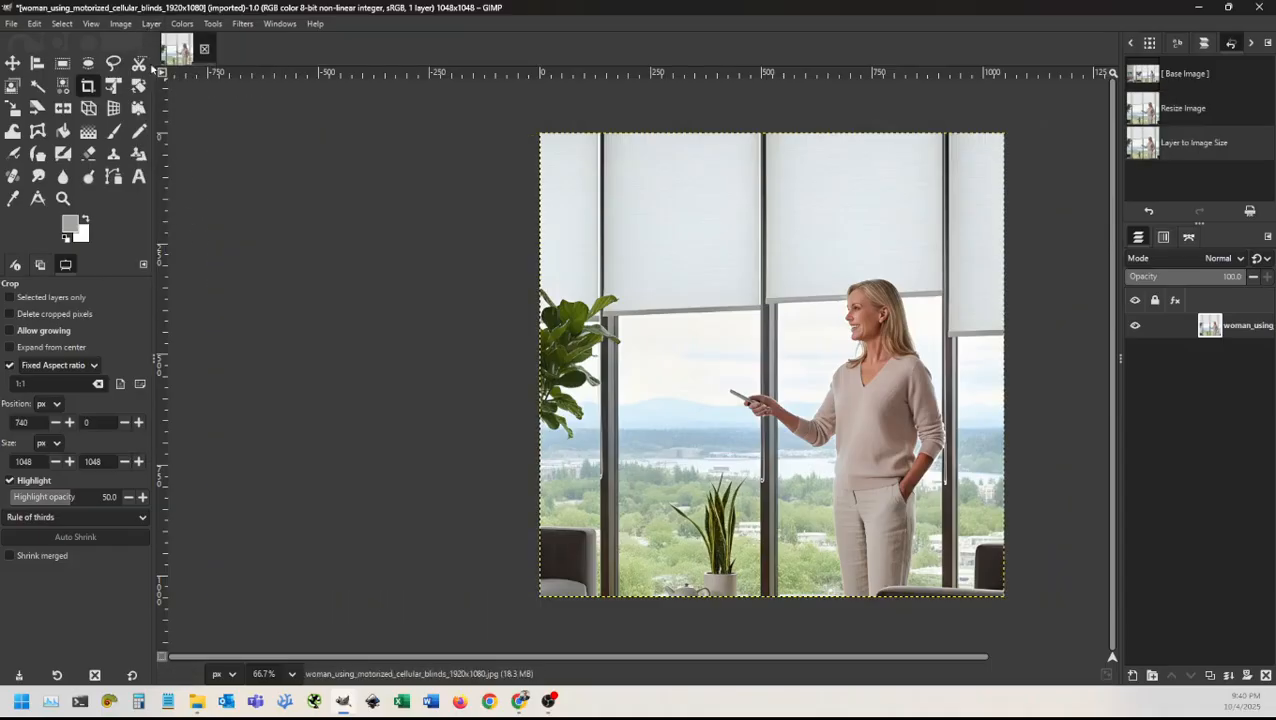
left_click(121, 24)
left_click(147, 191)
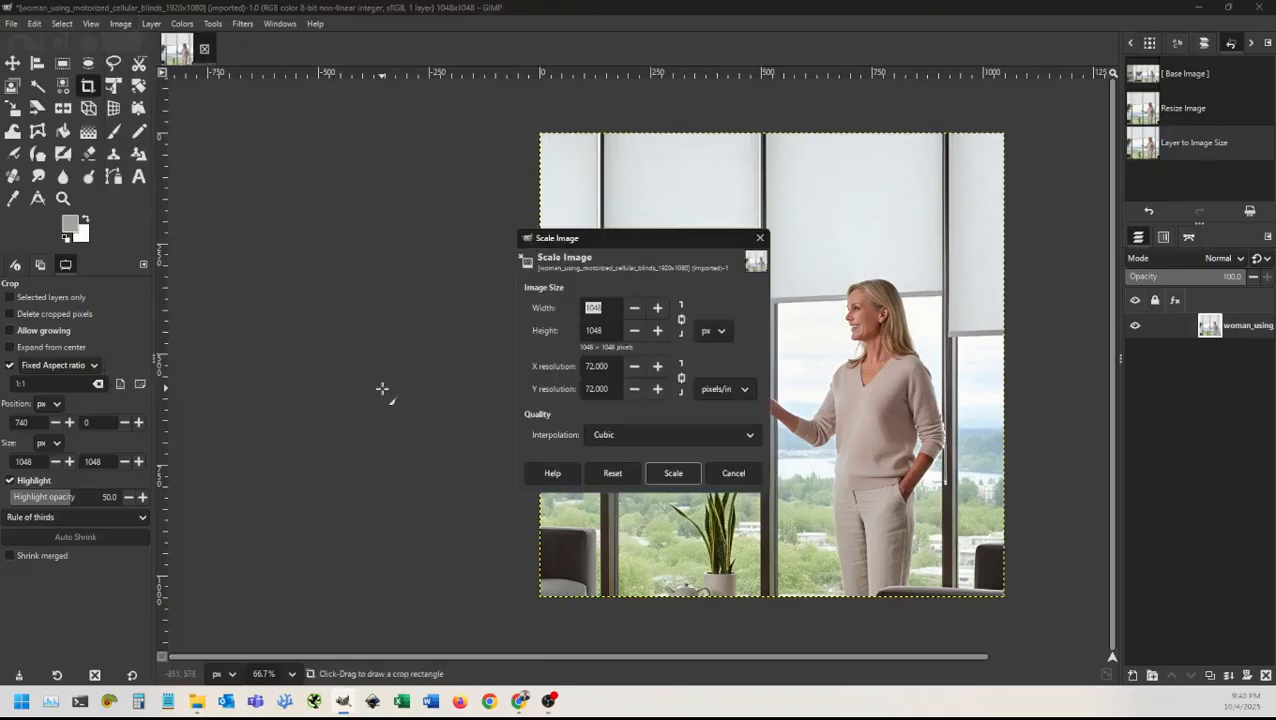
type("450")
key("Tab")
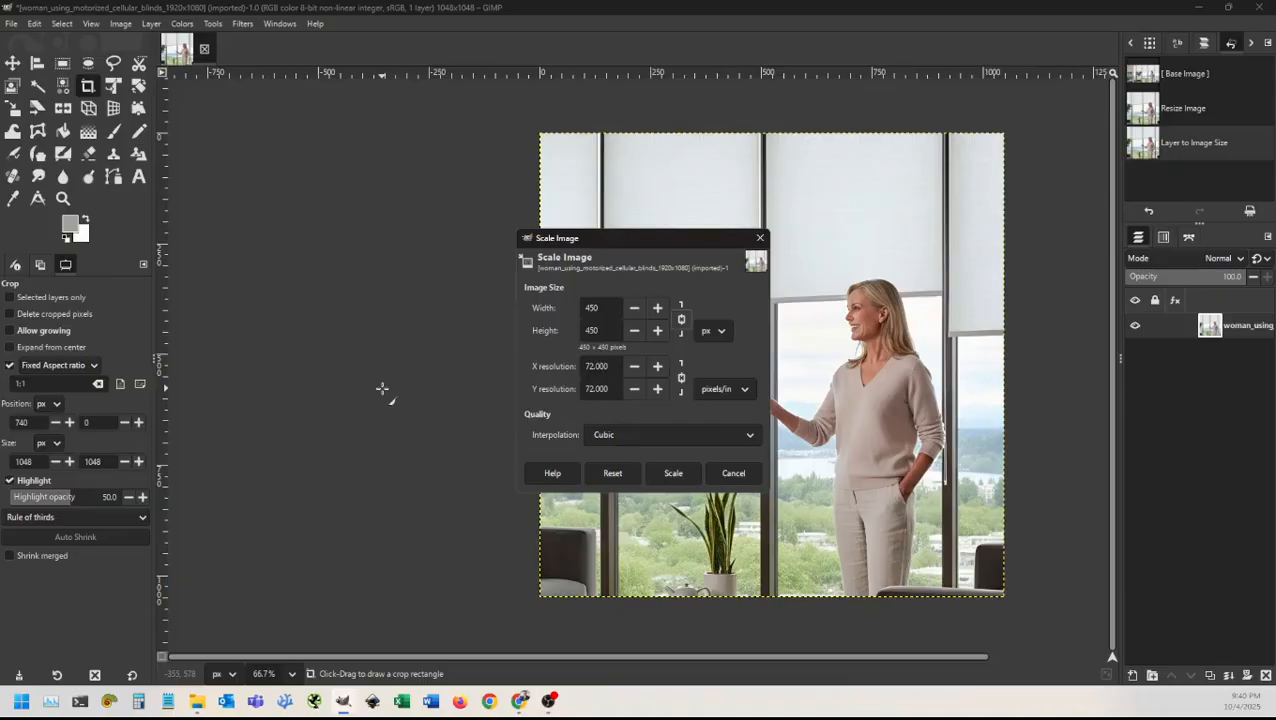
key("Tab")
type("2")
key("Tab")
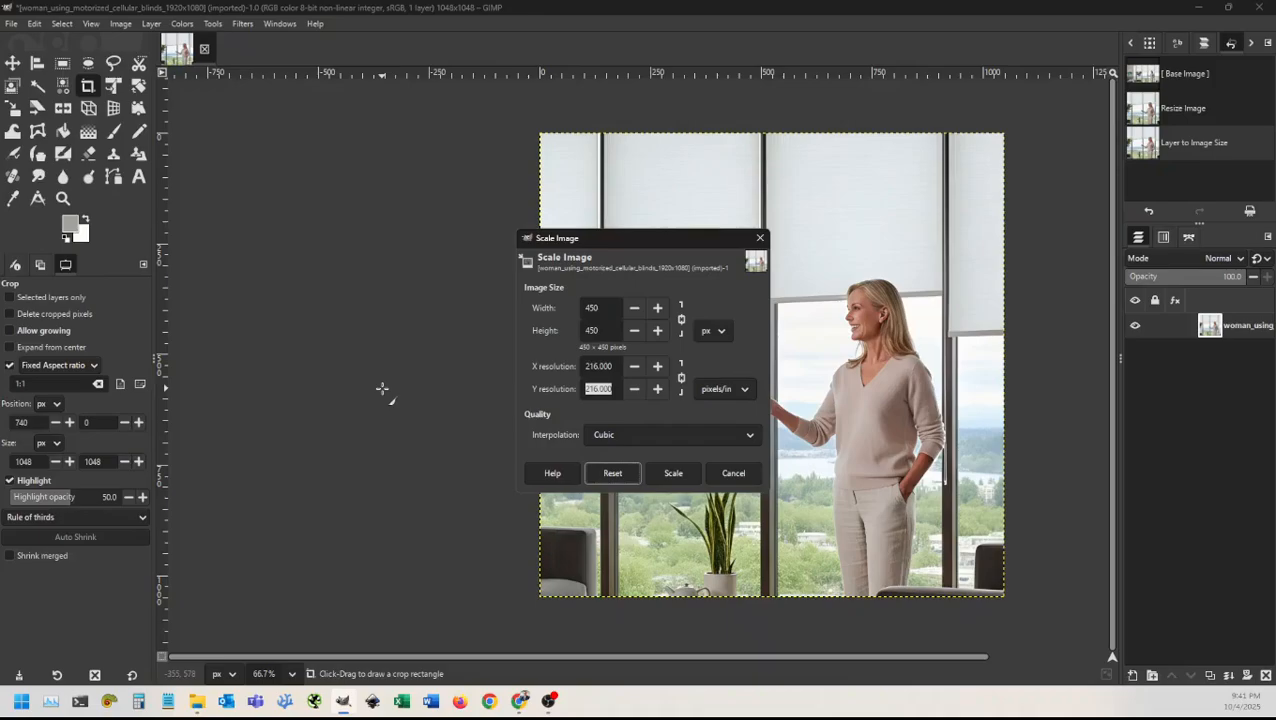
key("Tab")
key("Return")
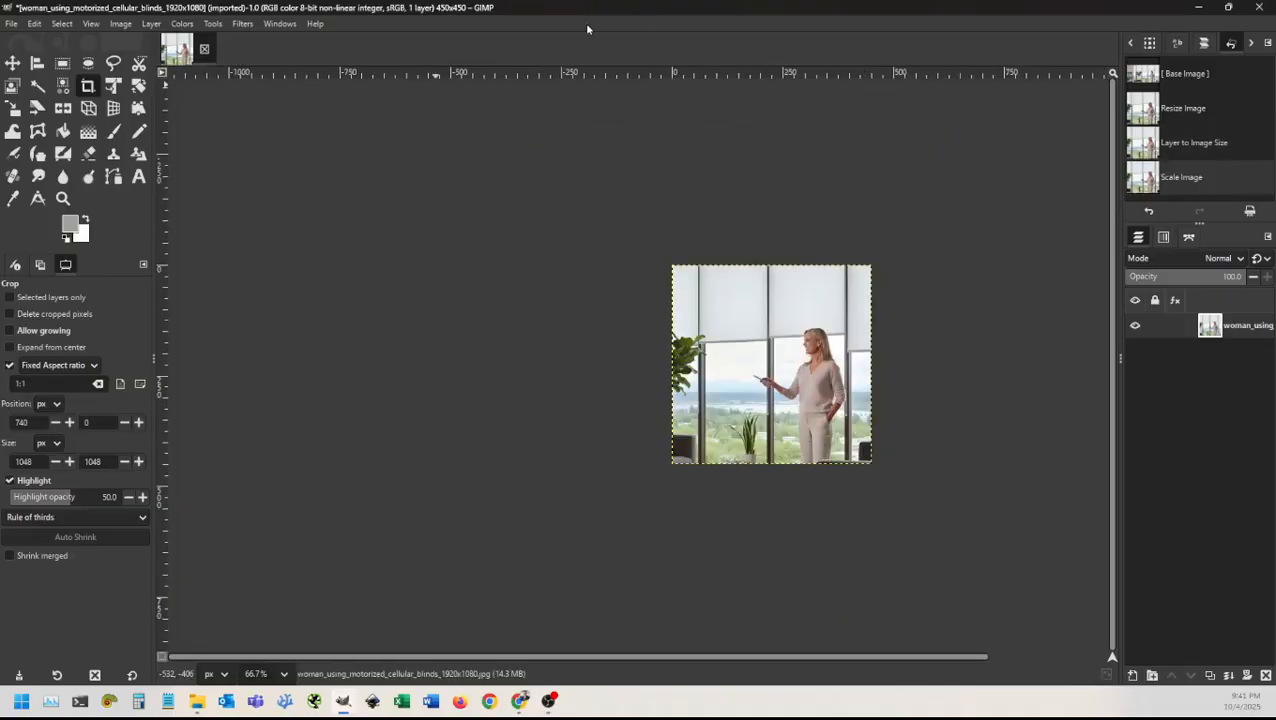
Step: Export the image as woman_using_motorized_cellular_blinds_450x450_216ppi.jpg in the replacement parts folder, and quit GIMP discarding the changes
left_click(11, 23)
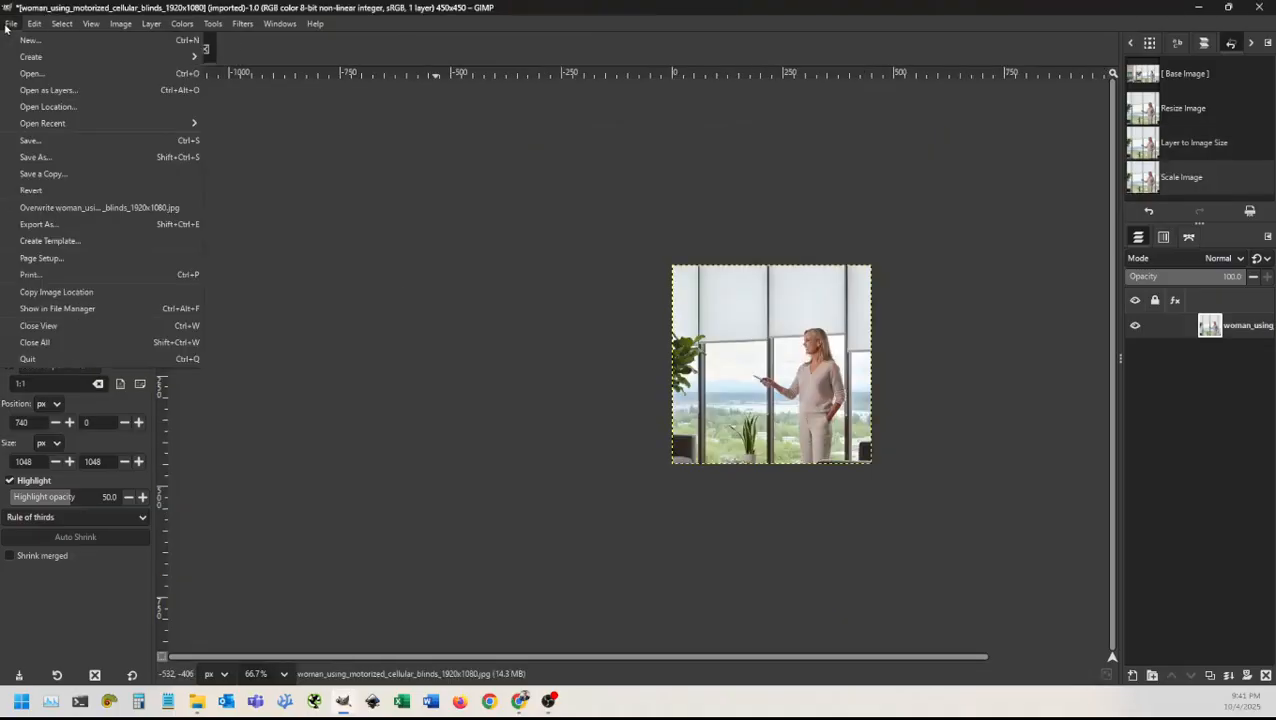
left_click(45, 222)
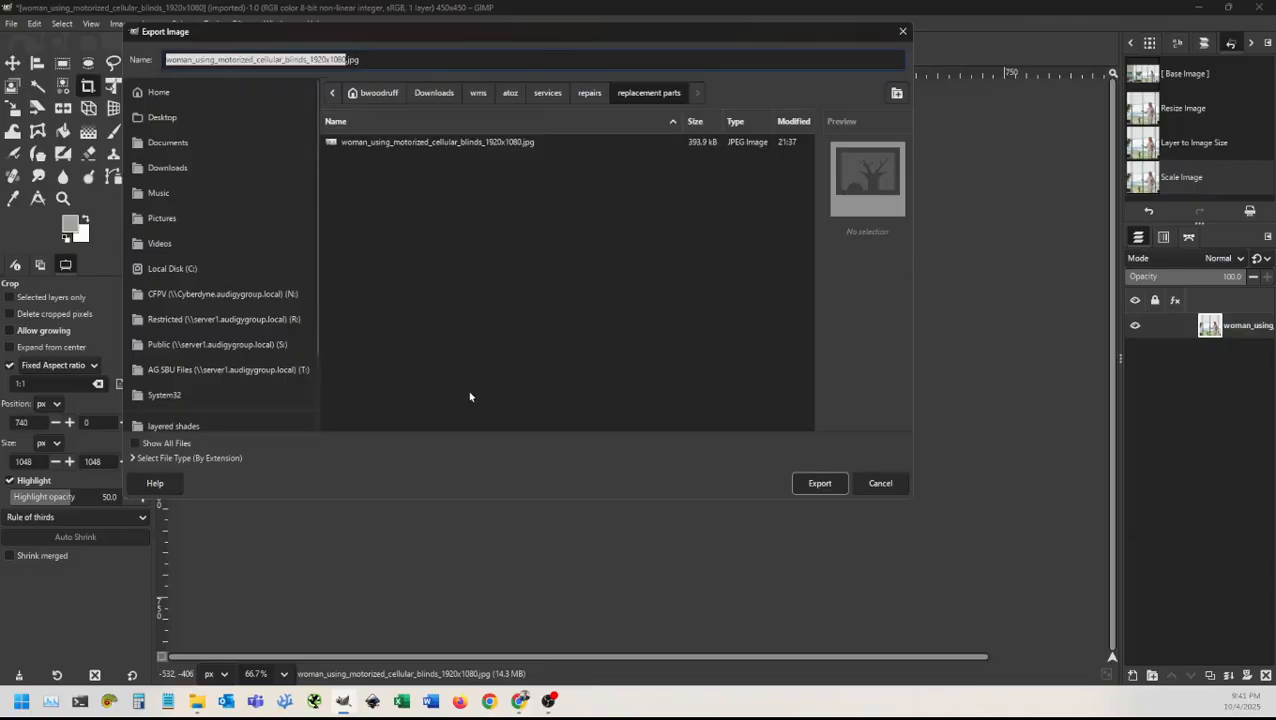
key("Right")
key("ctrl+shift+Left")
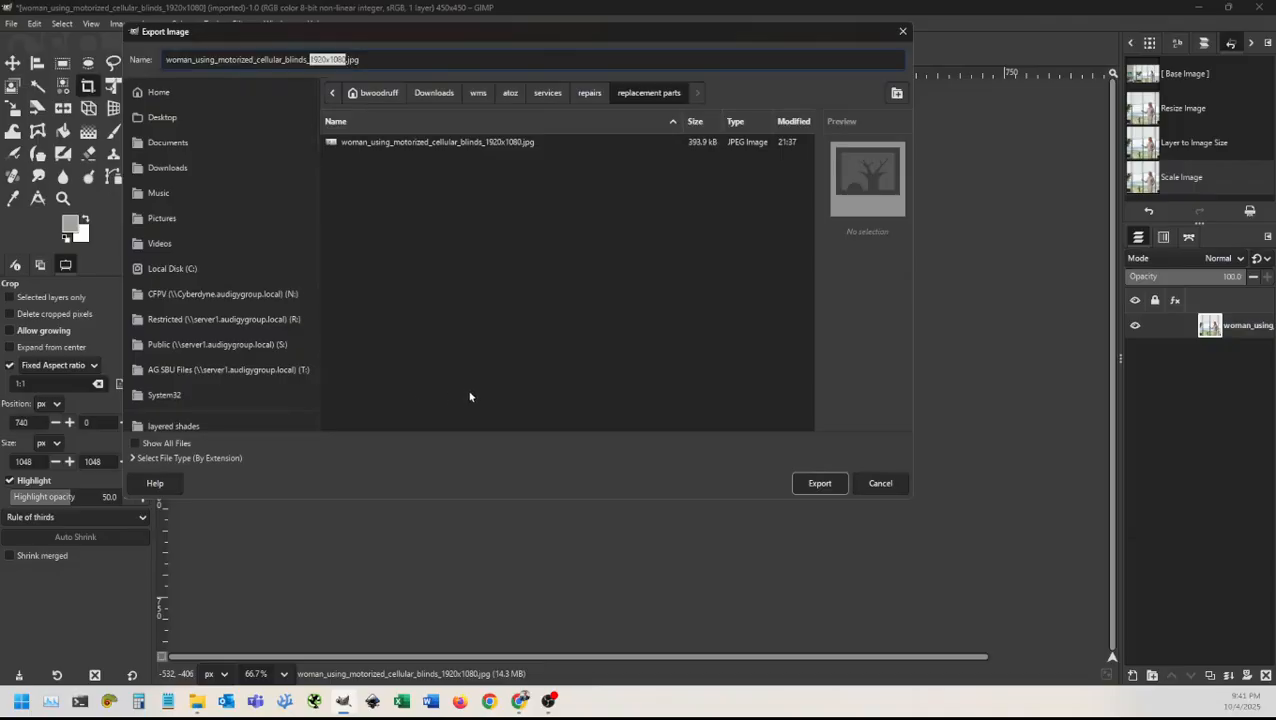
type("450x40")
type("0_216ppi")
key("Return")
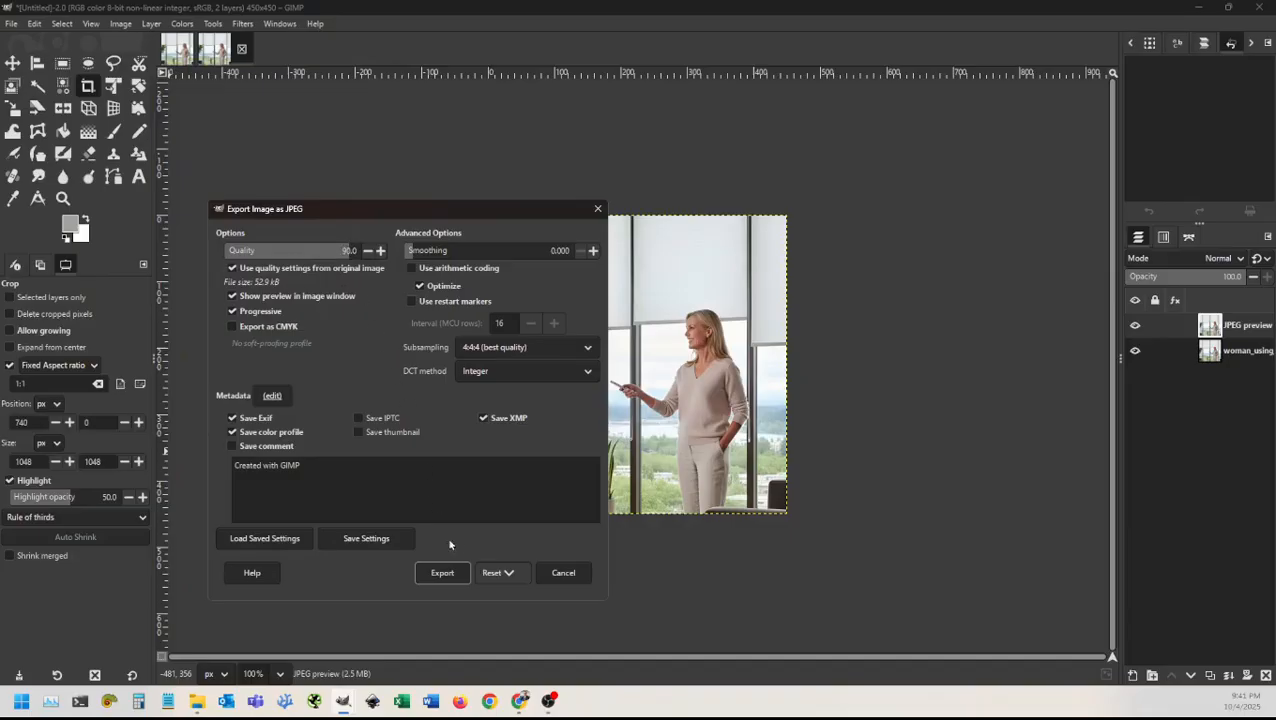
left_click(457, 576)
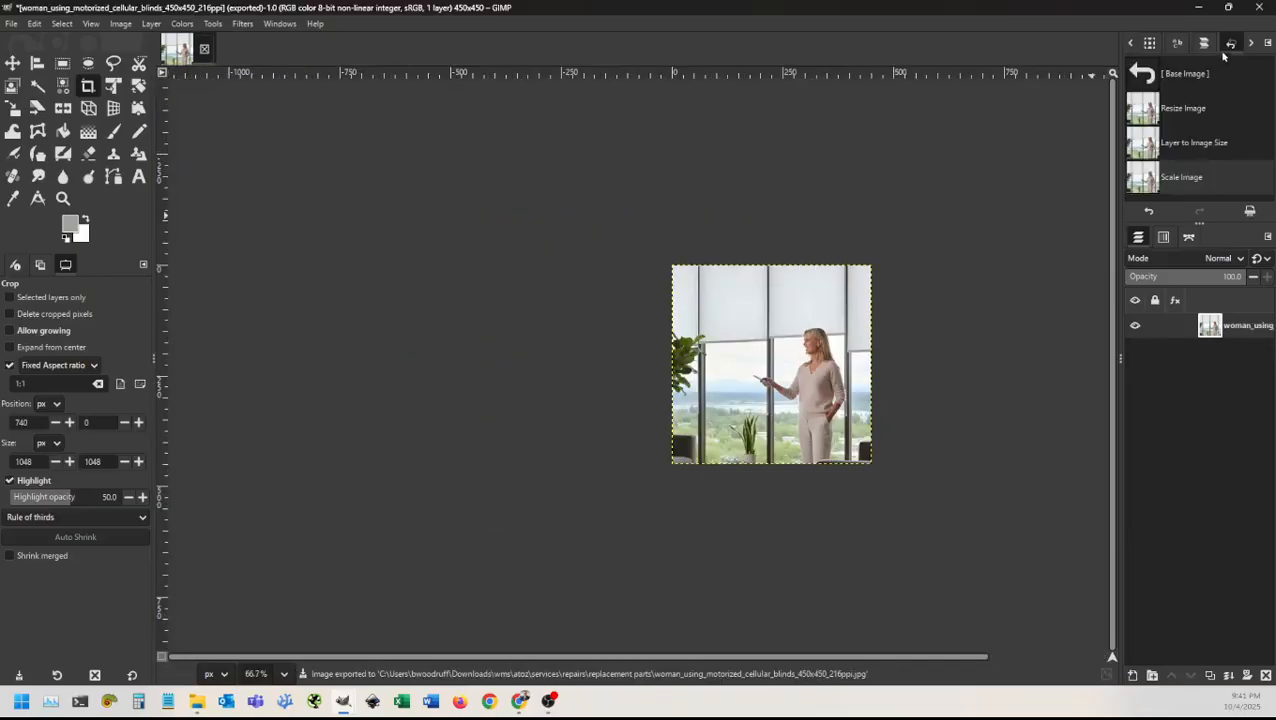
key("ctrl+q")
left_click(643, 442)
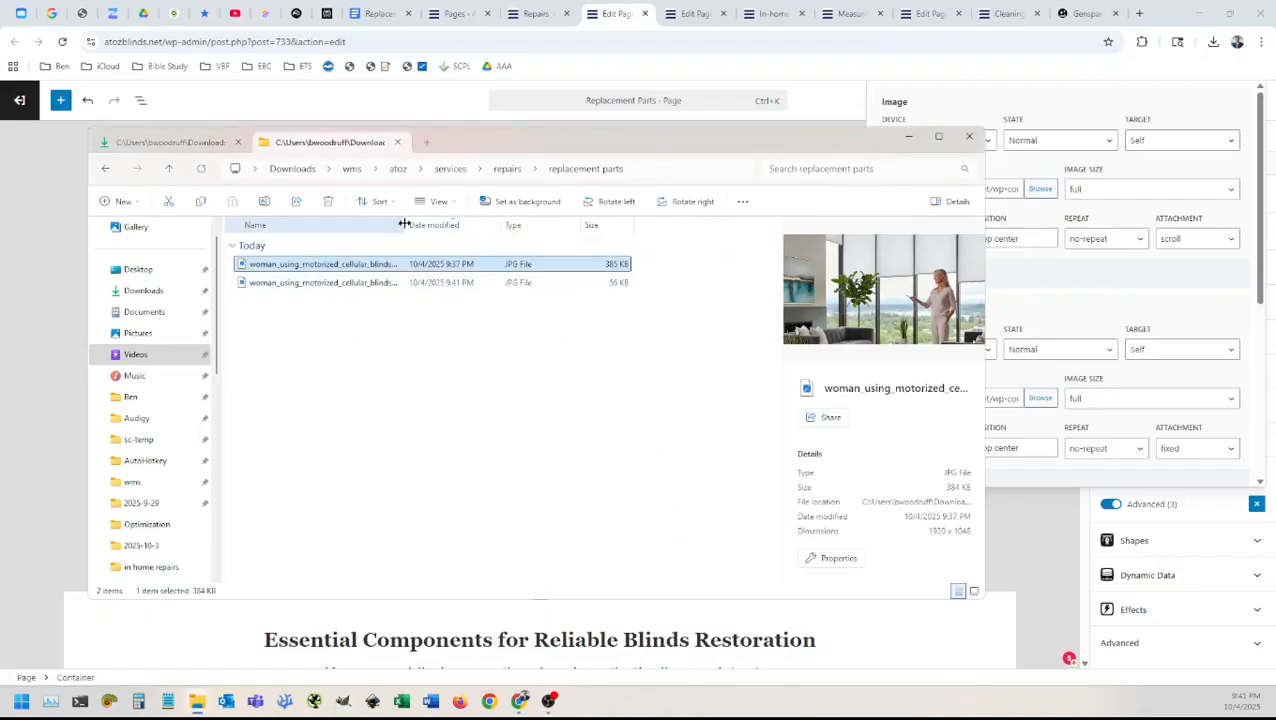
Step: Upload woman_using_motorized_cellular_blinds_450x450_216ppi.jpg from the replacement parts folder and set it as the hero container's Mobile background image
left_click_drag(406, 224, 489, 224)
left_click(420, 288)
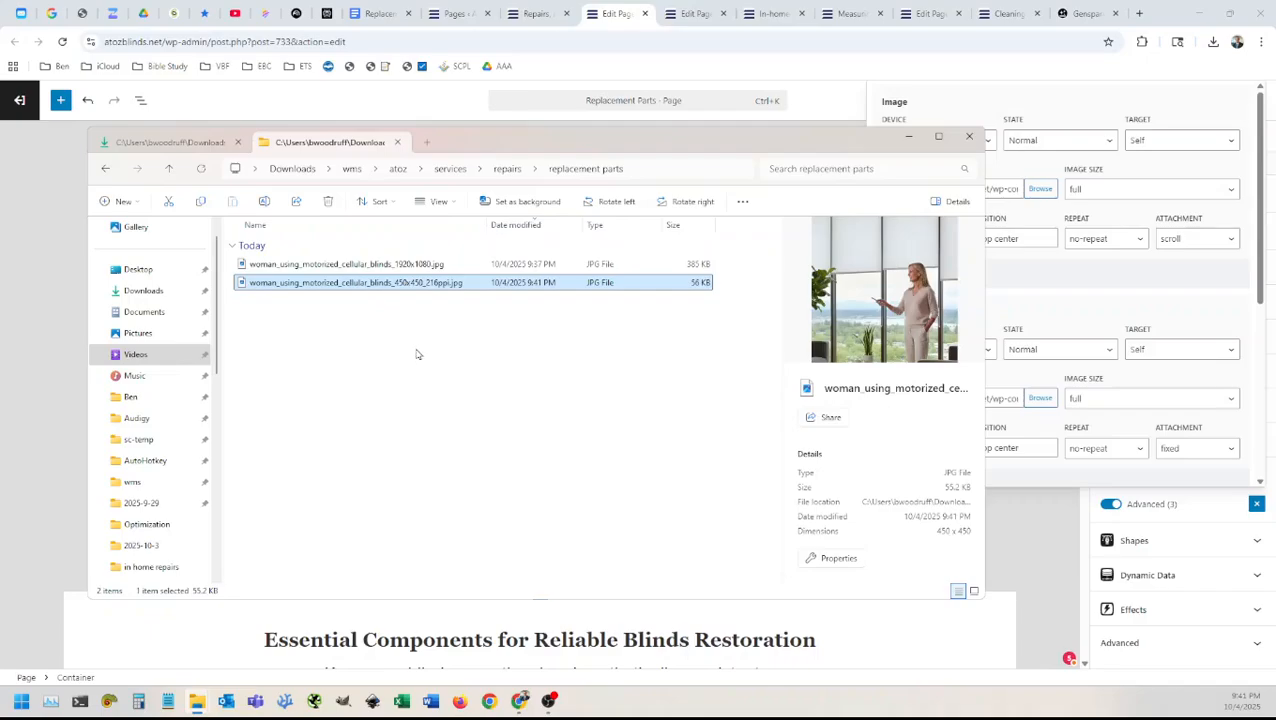
left_click(1050, 303)
left_click(1039, 189)
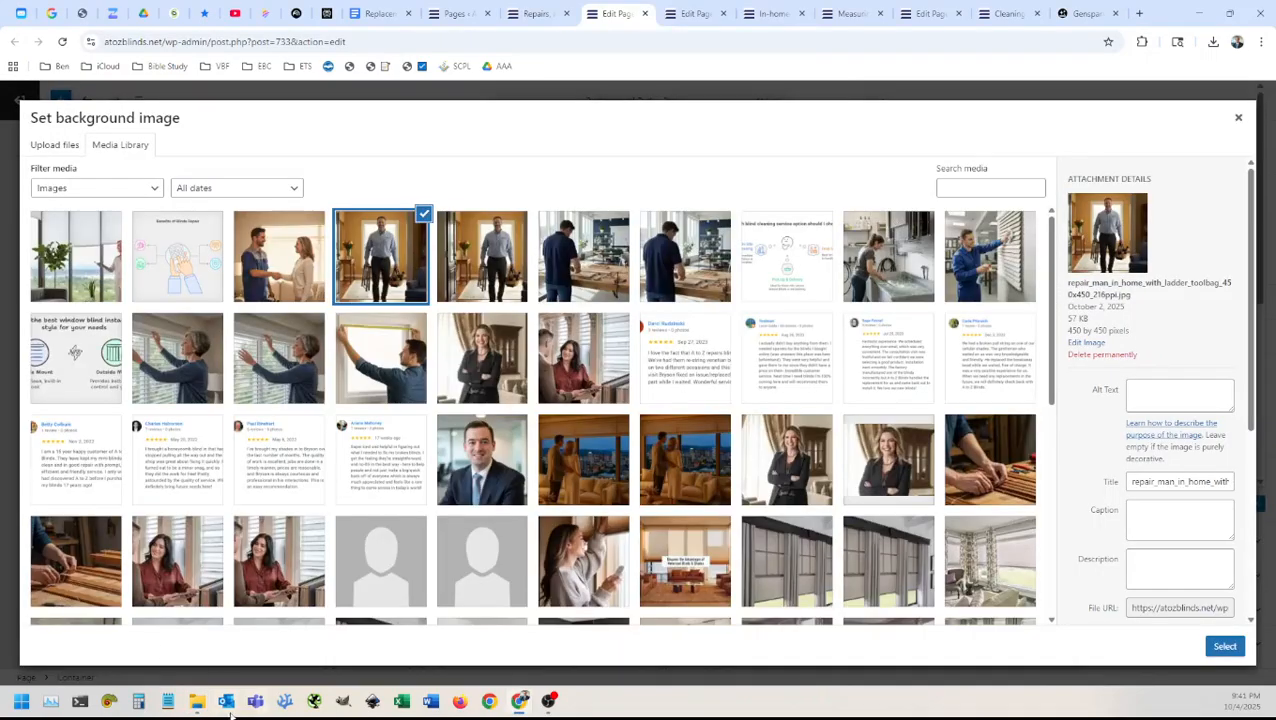
mouse_move(197, 701)
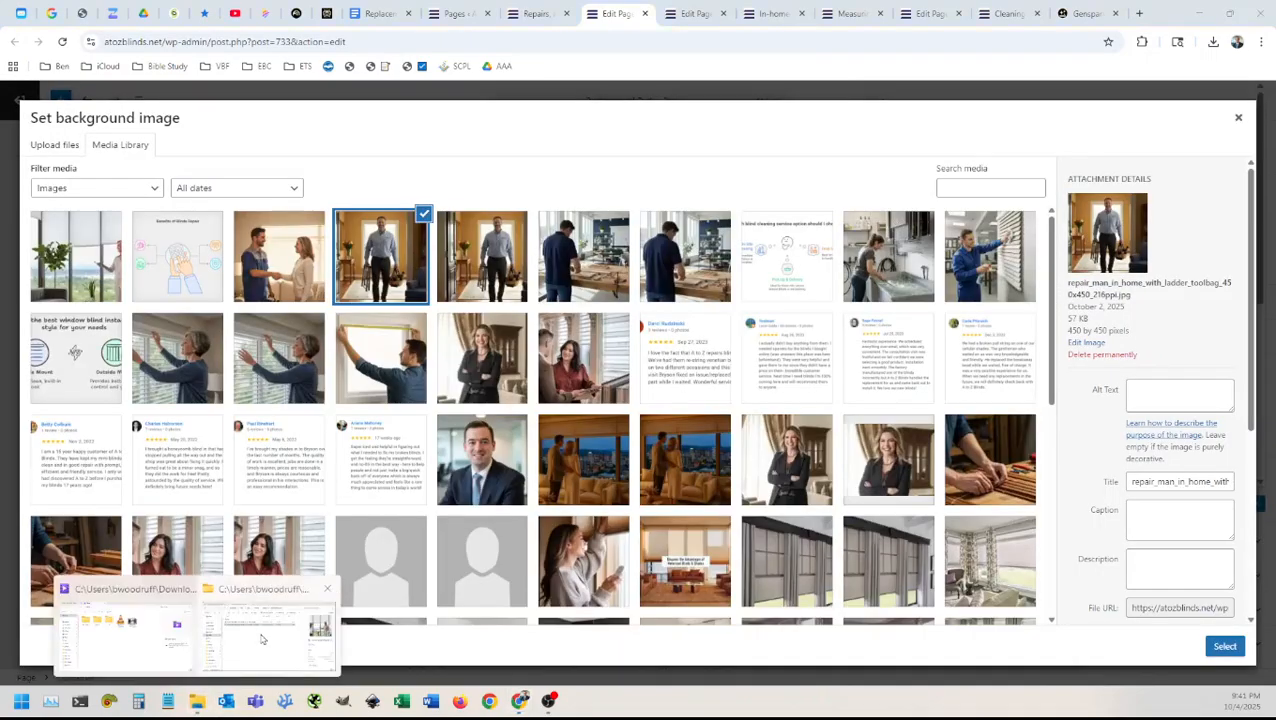
left_click(262, 628)
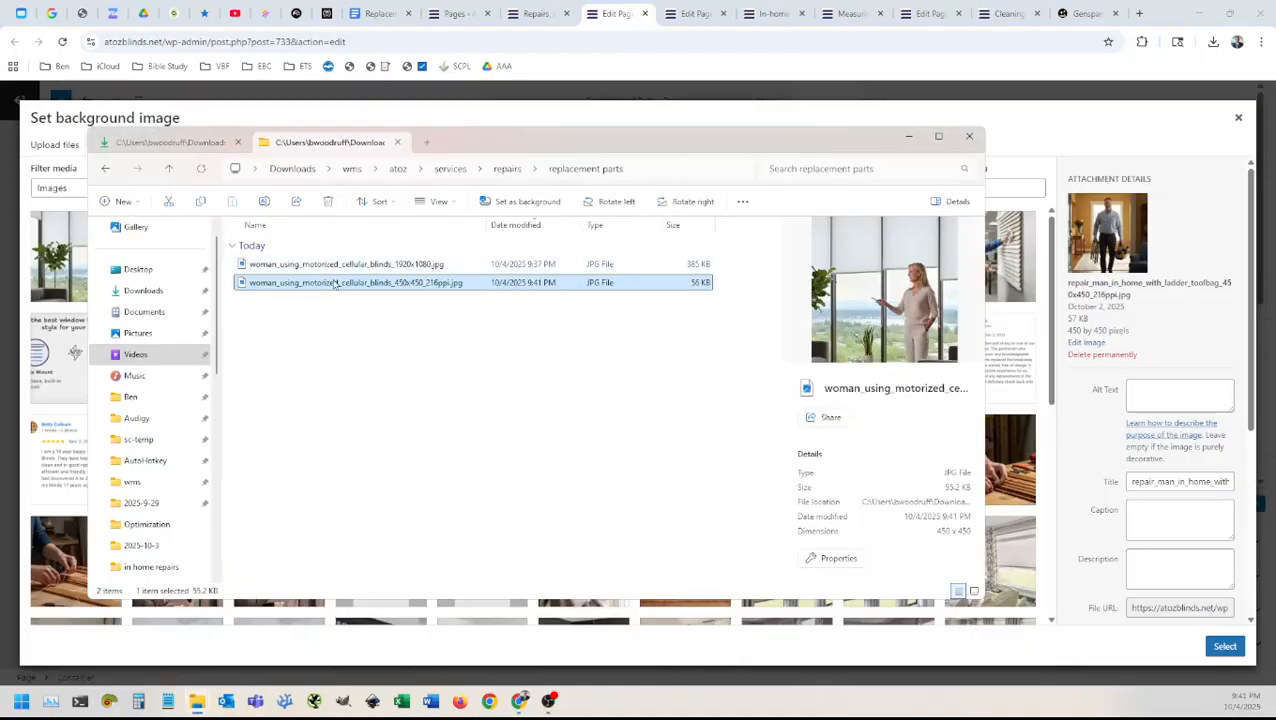
left_click_drag(330, 282, 70, 322)
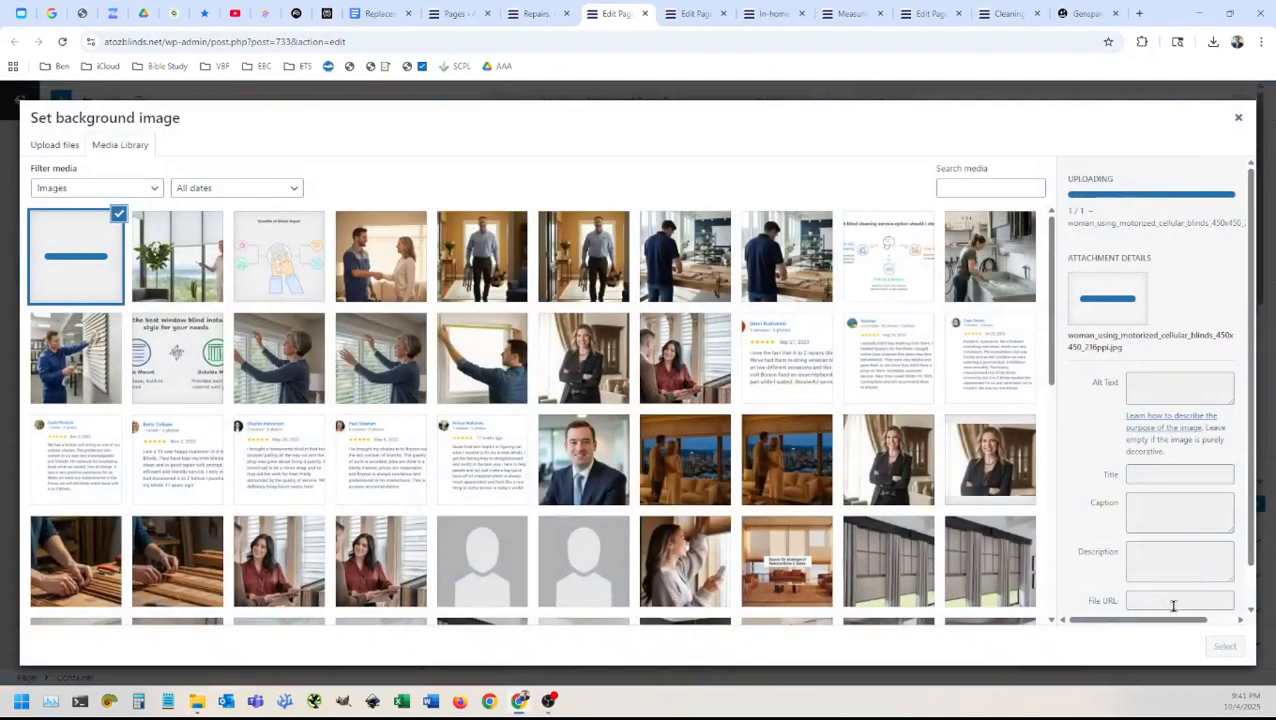
left_click(1225, 646)
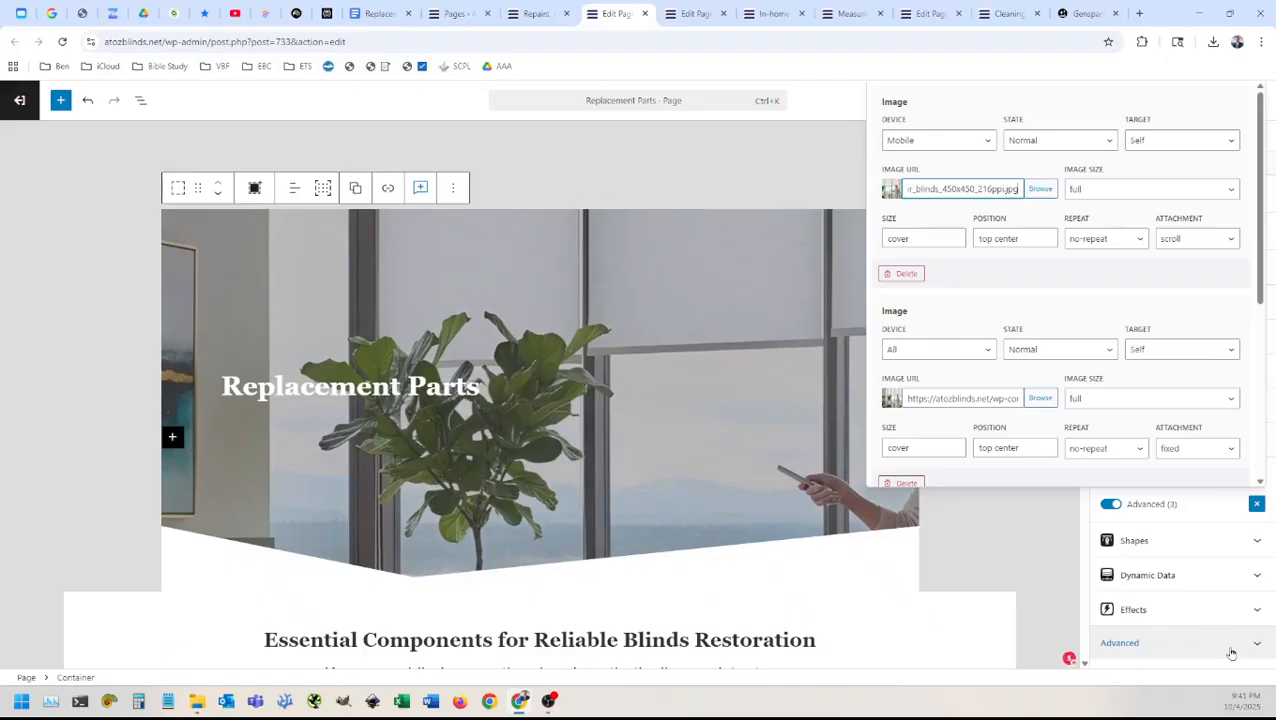
left_click(1217, 458)
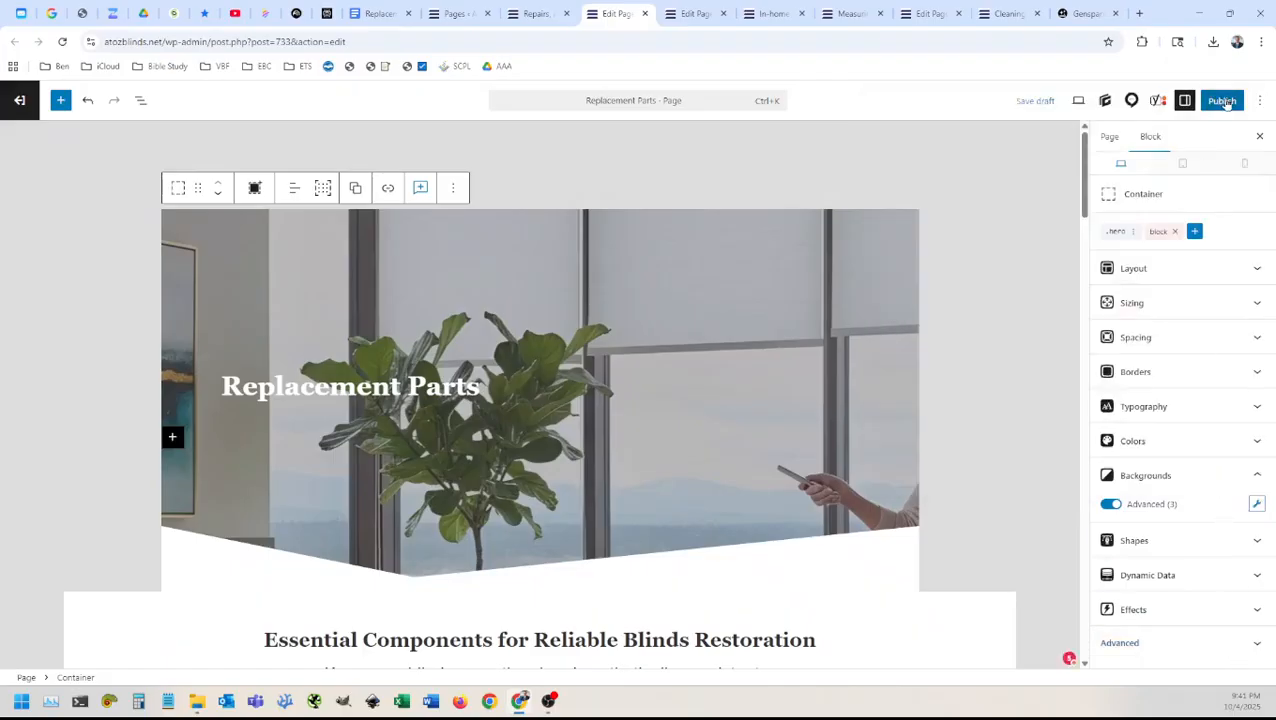
Step: Save the draft of the Replacement Parts page and open its preview
left_click(1034, 101)
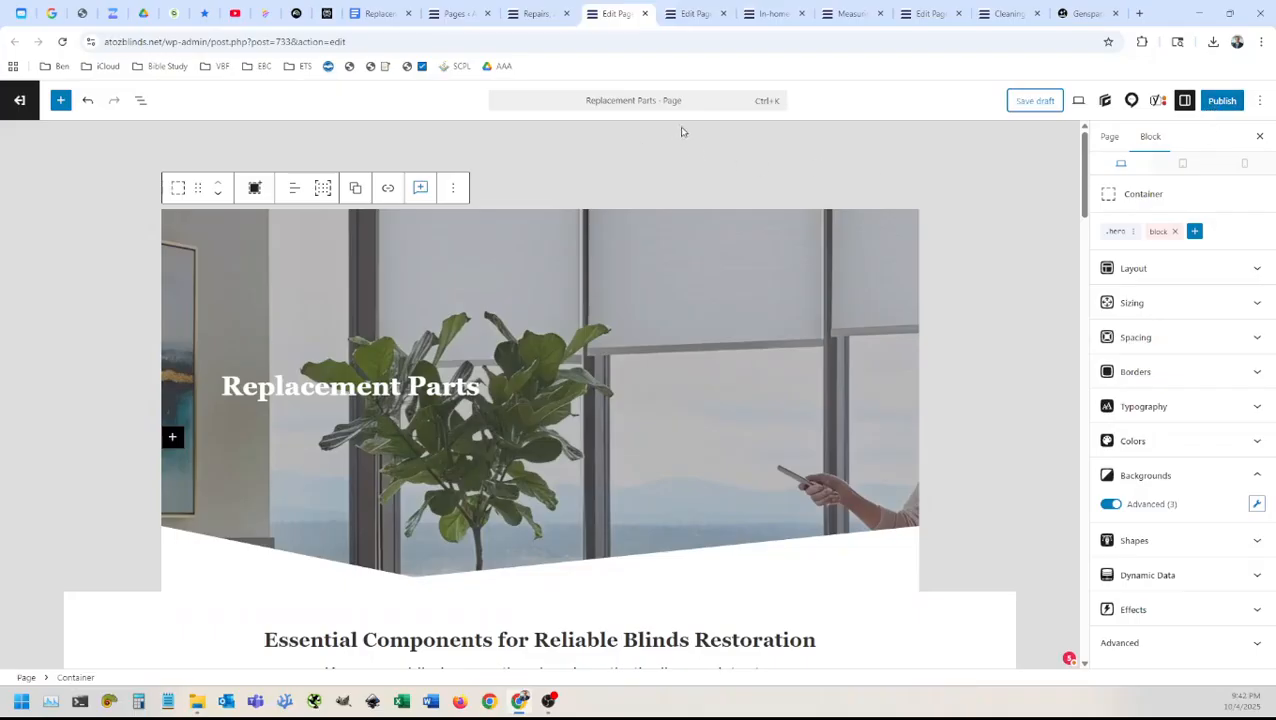
left_click(1030, 100)
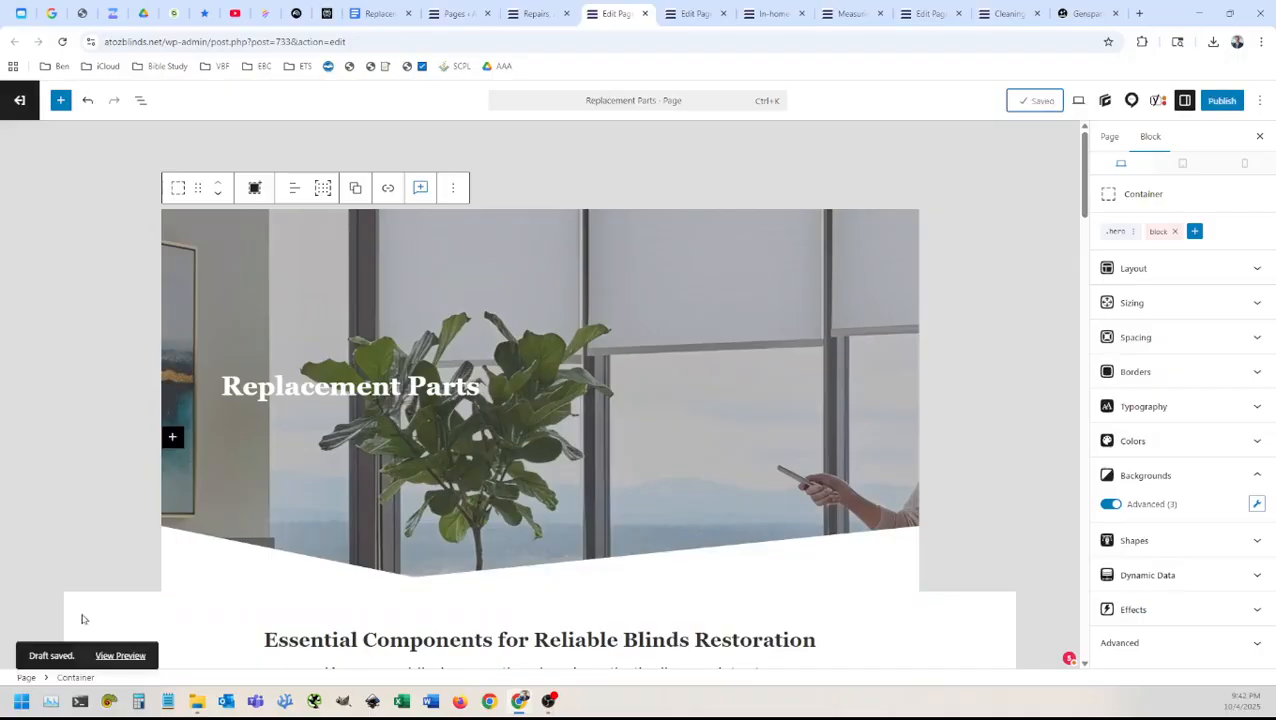
left_click(119, 656)
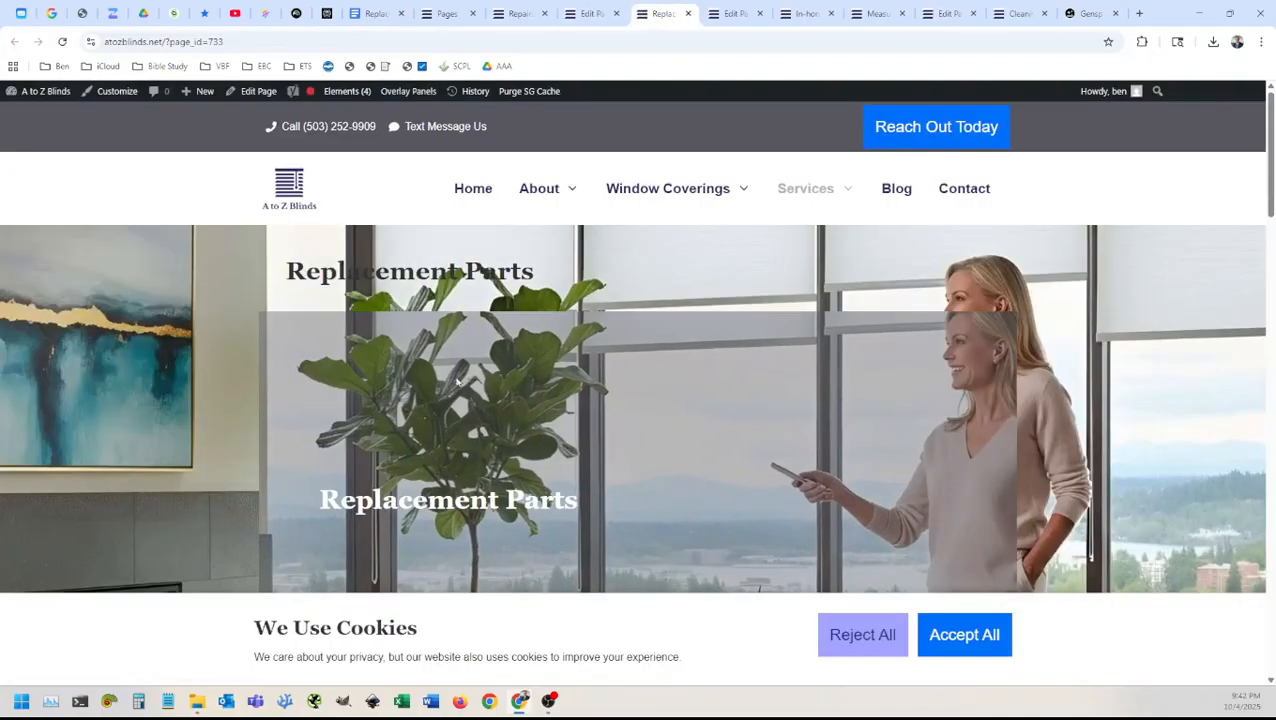
Step: Set woman_using_motorized_cellular_blinds_1920x1080.jpg from the media library as the page's featured image
left_click(592, 13)
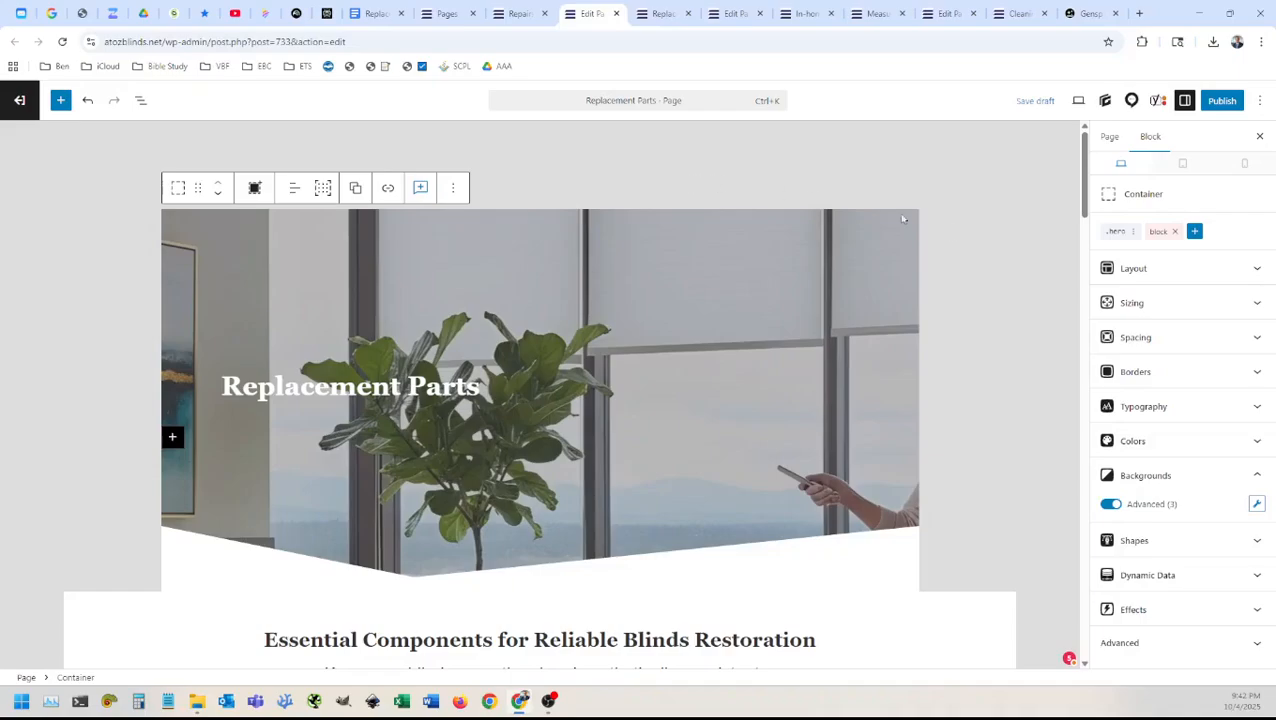
left_click(1218, 477)
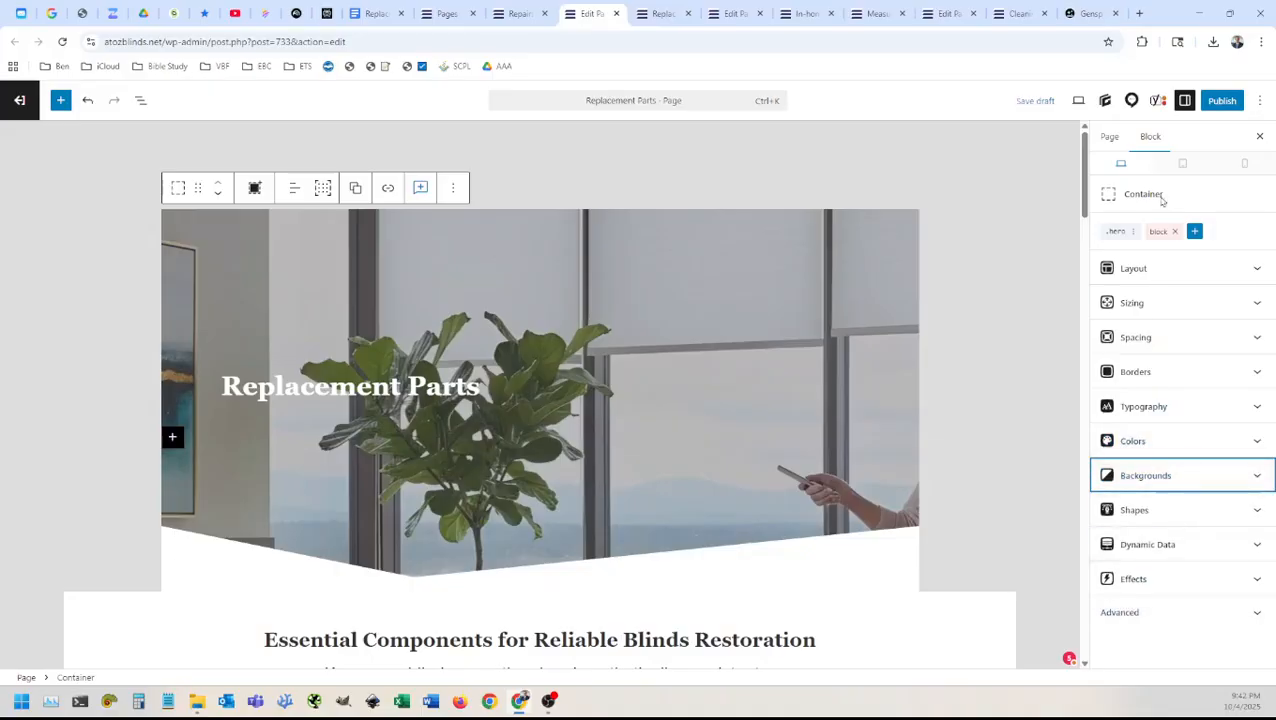
left_click(1110, 136)
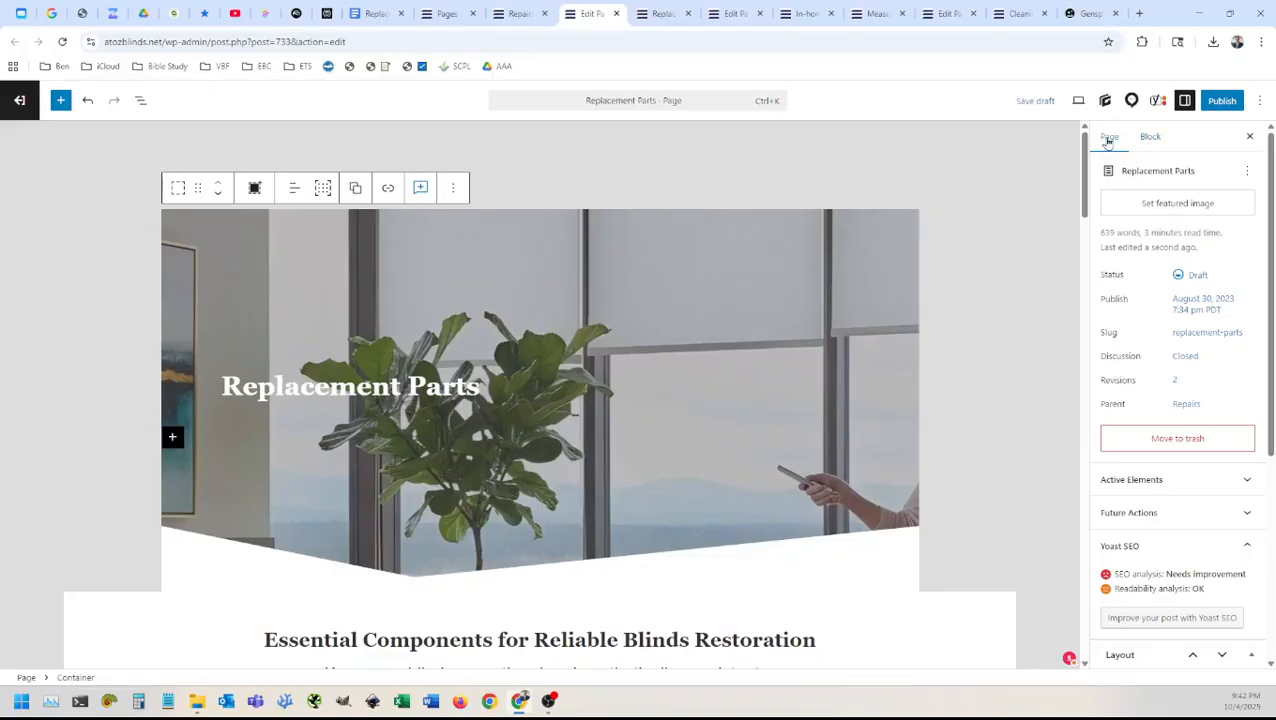
left_click(1176, 205)
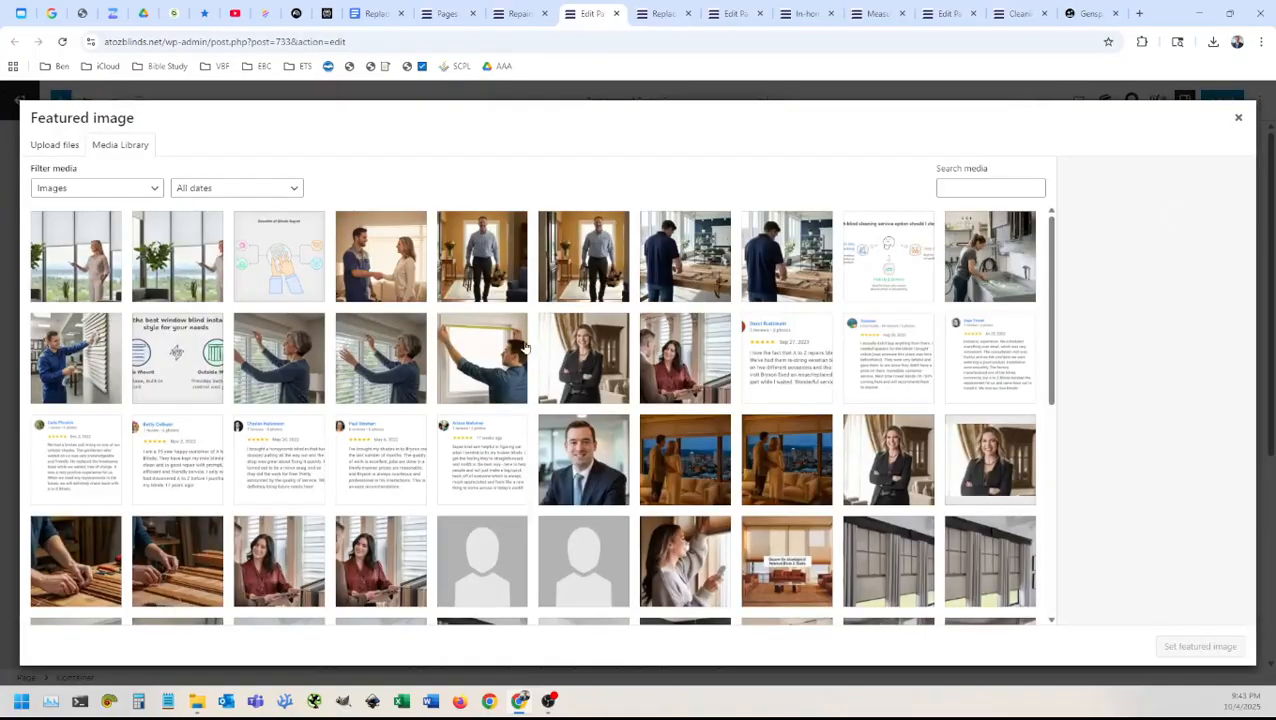
left_click(208, 286)
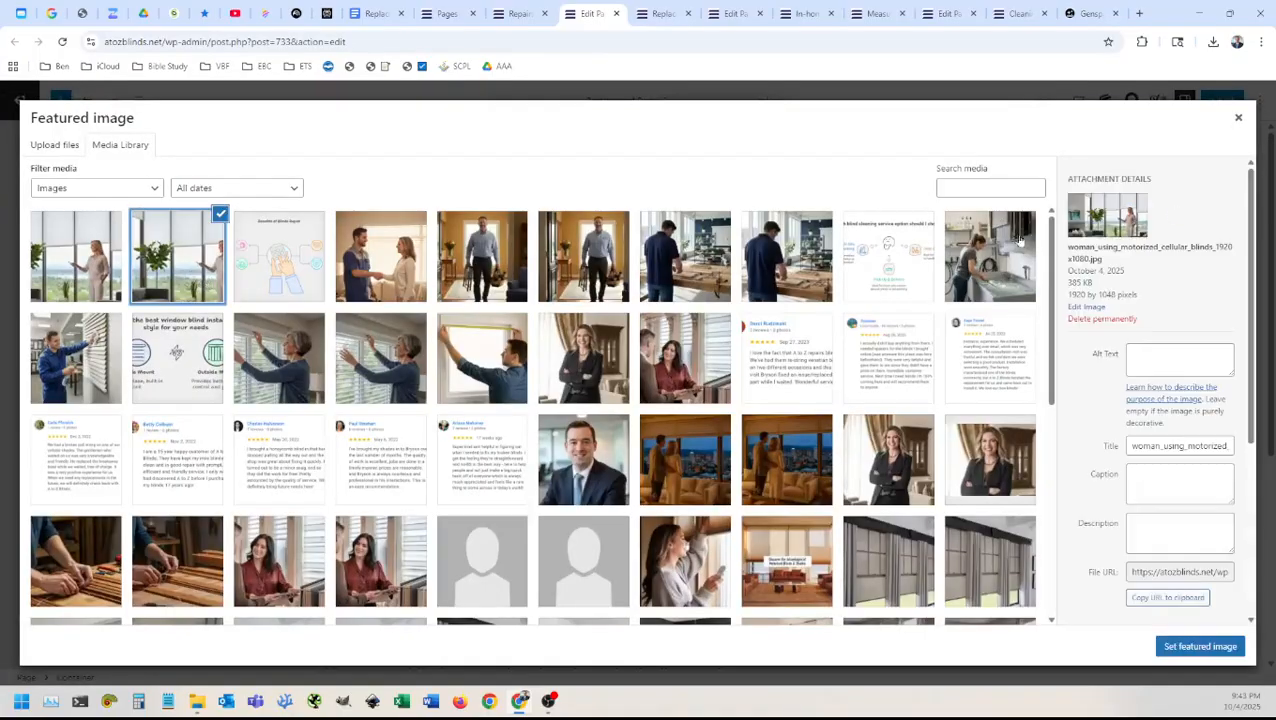
left_click(1197, 643)
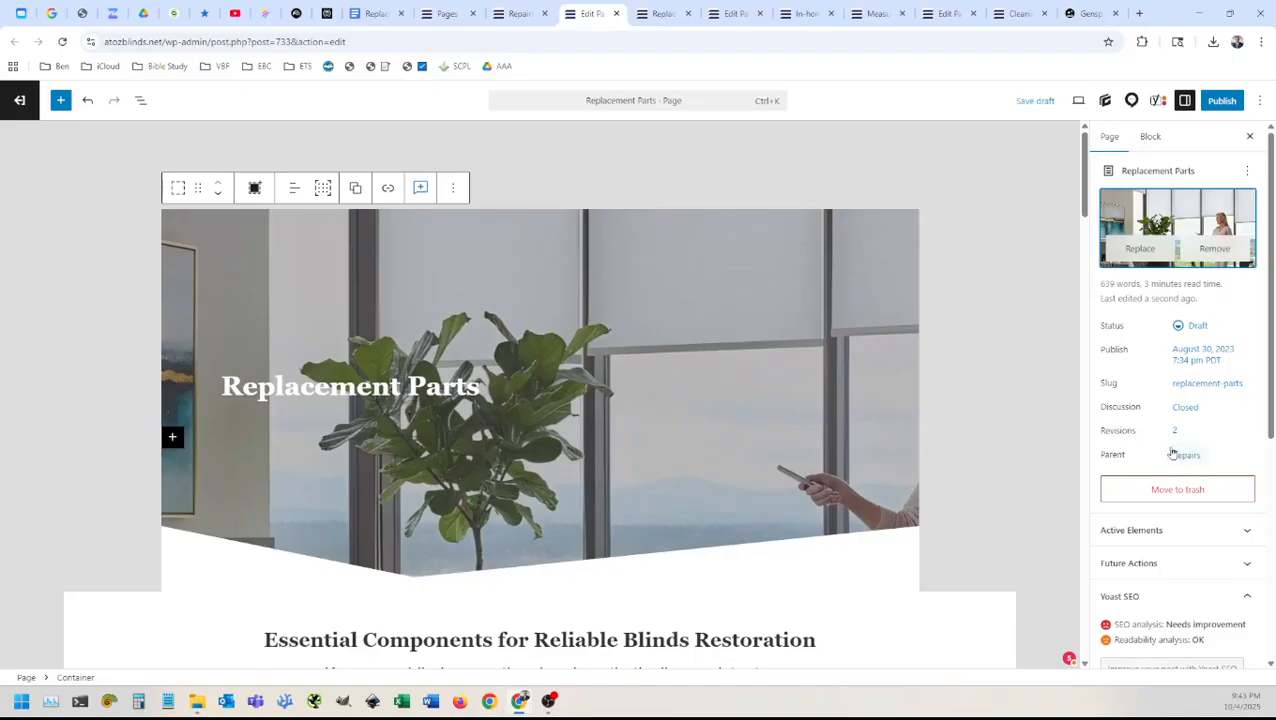
Step: Disable the Featured Image element in the page layout settings, save the draft and check the preview
scroll(1131, 390, "down", 2)
scroll(1131, 390, "down", 1)
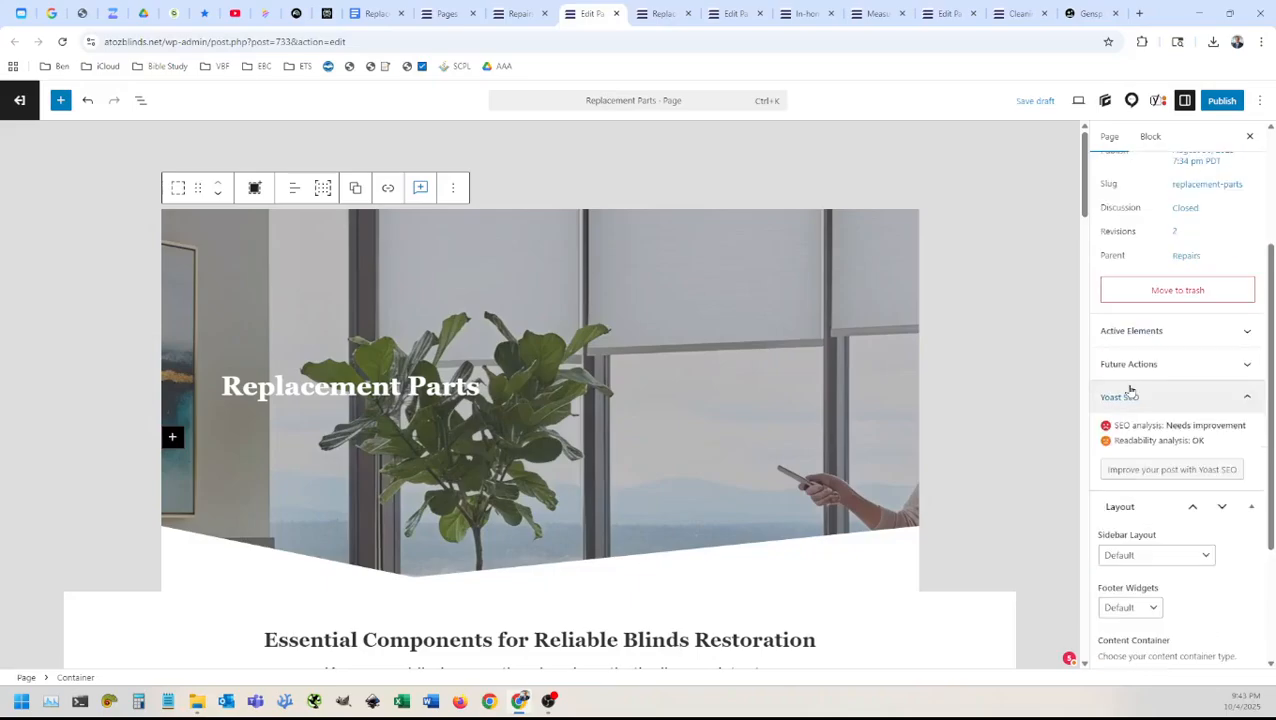
scroll(1133, 392, "down", 3)
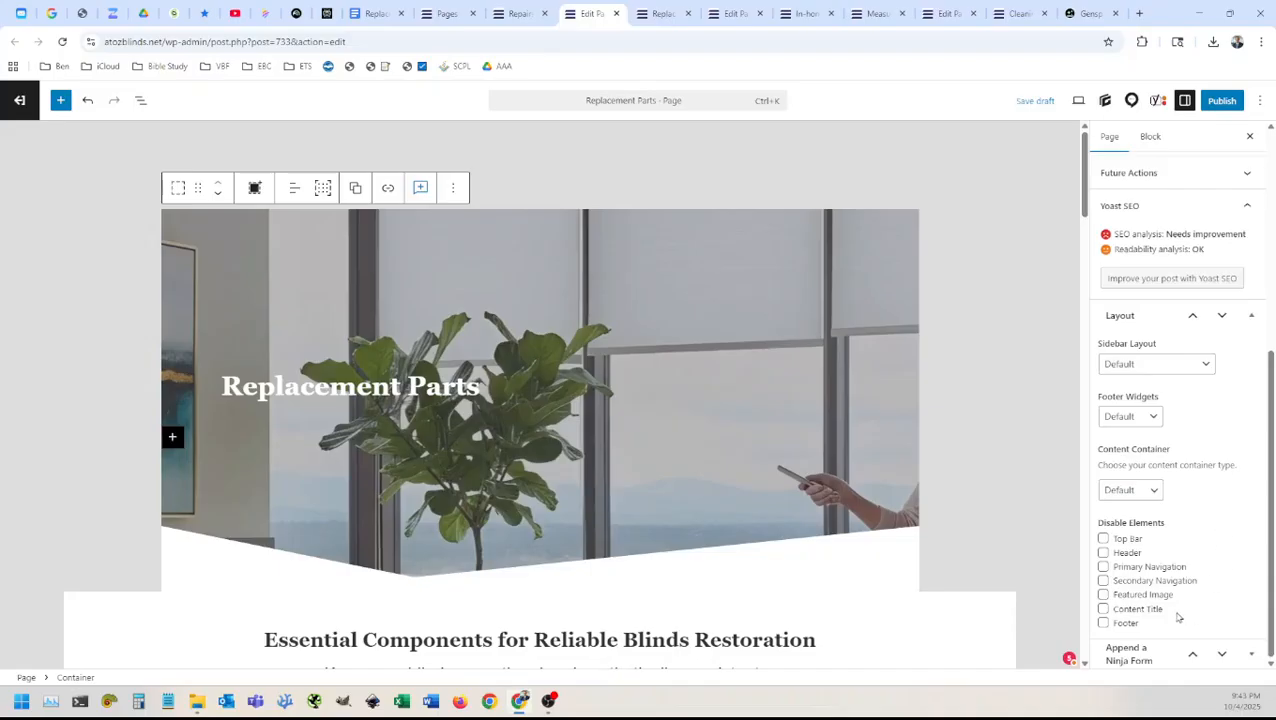
left_click(1142, 596)
left_click(1221, 100)
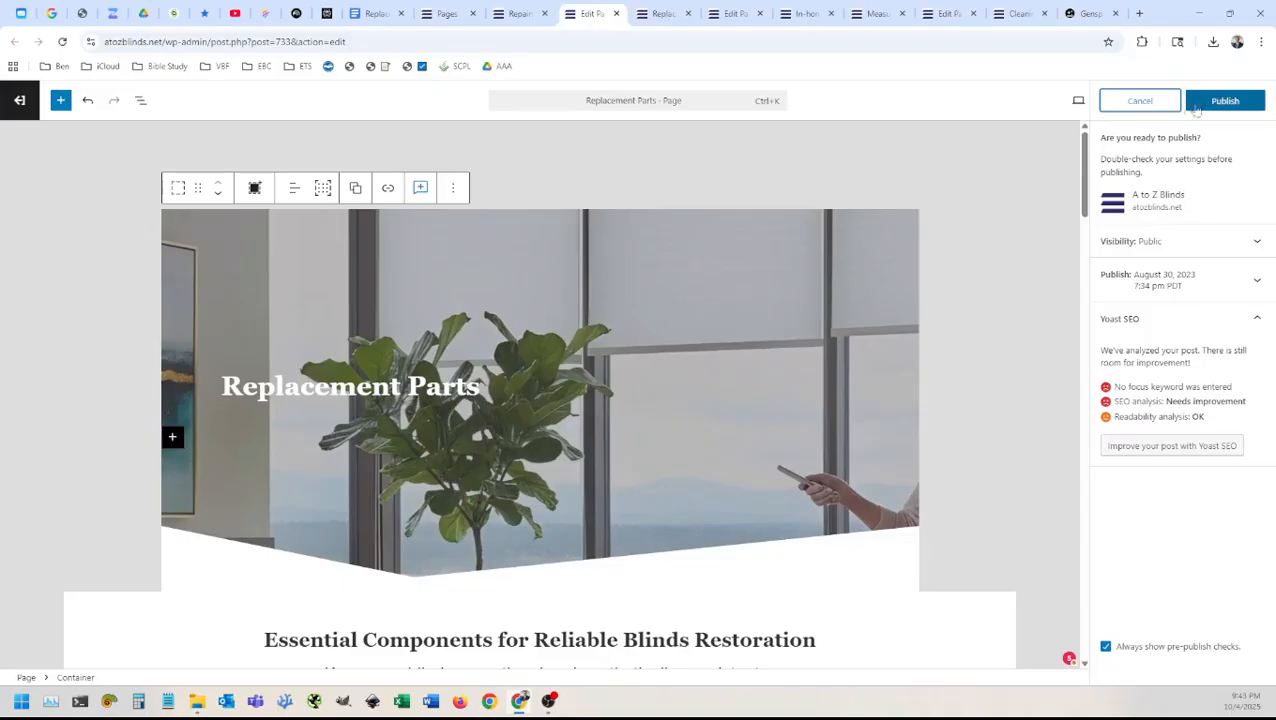
left_click(1139, 100)
left_click(1036, 101)
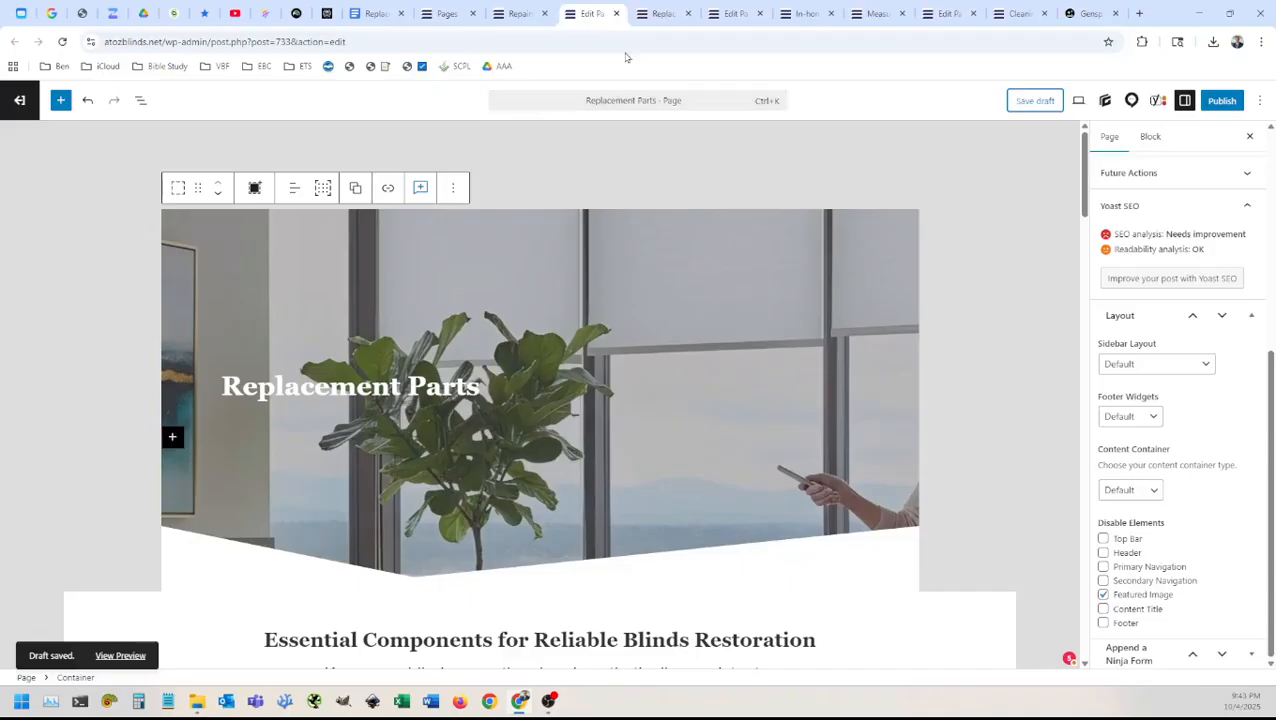
left_click(656, 12)
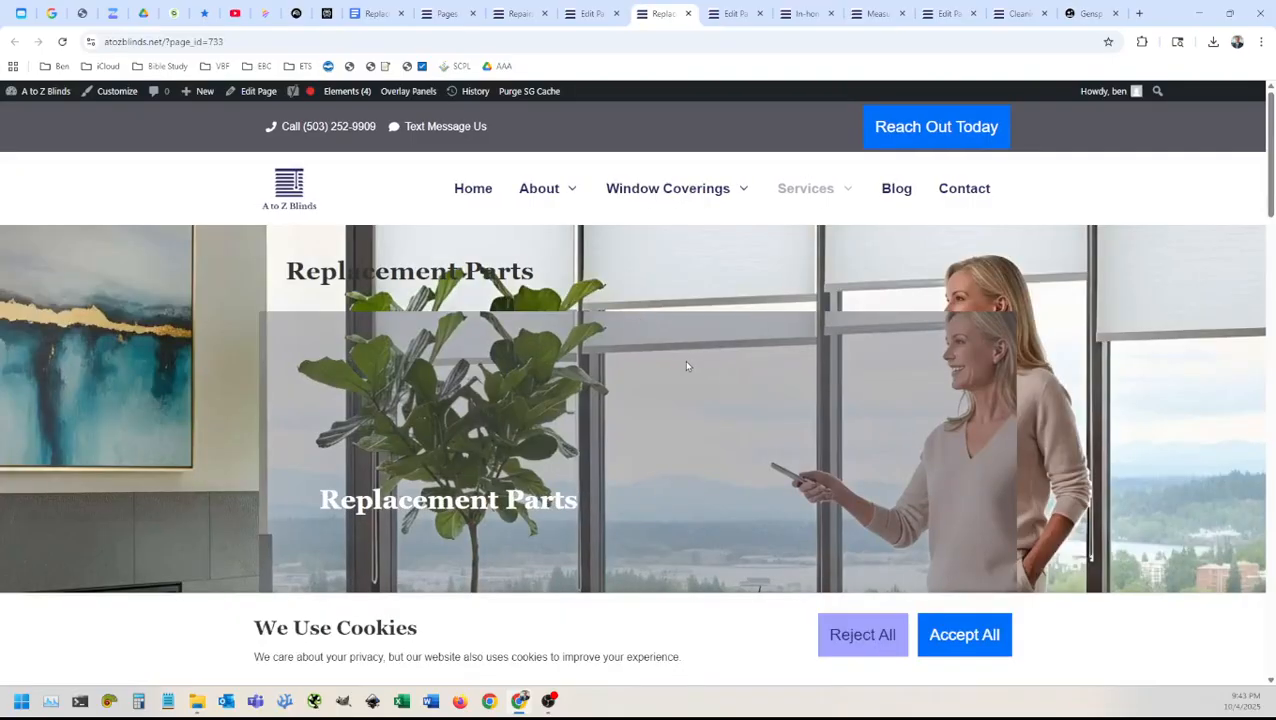
Step: Disable the Content Title element in the page layout settings, save the draft and reload the preview
left_click(598, 13)
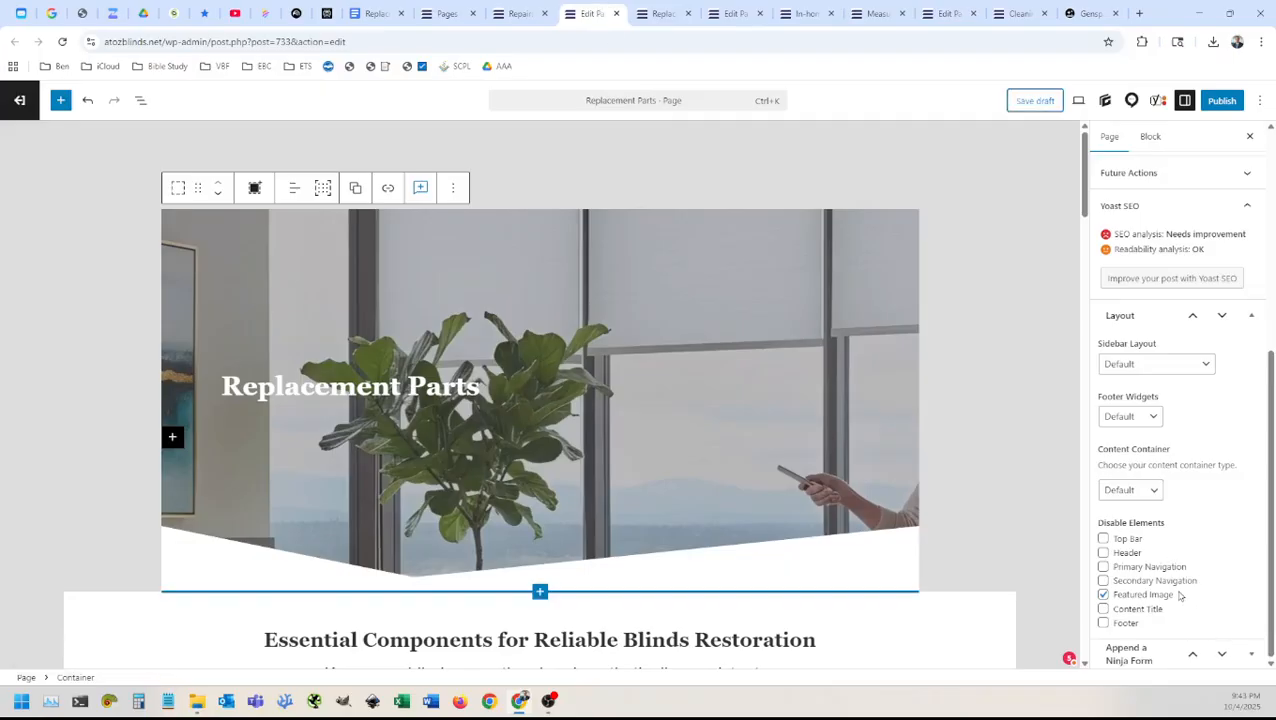
left_click(1126, 609)
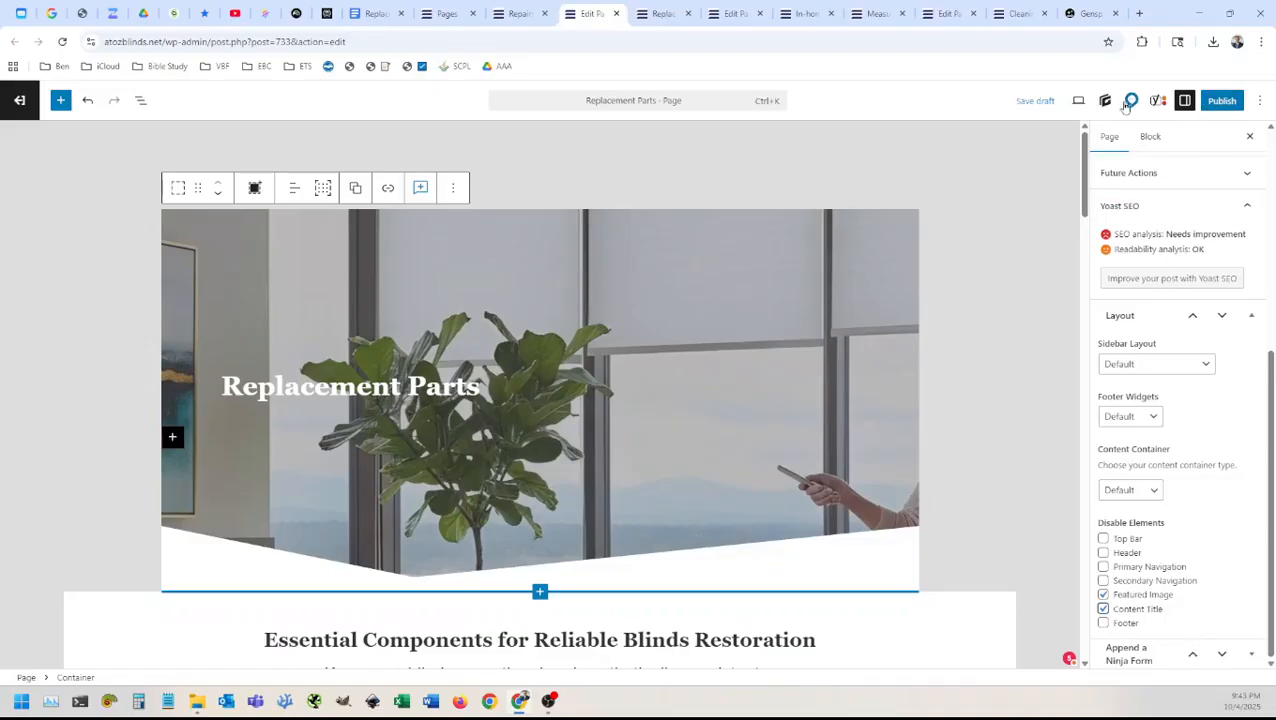
left_click(1037, 101)
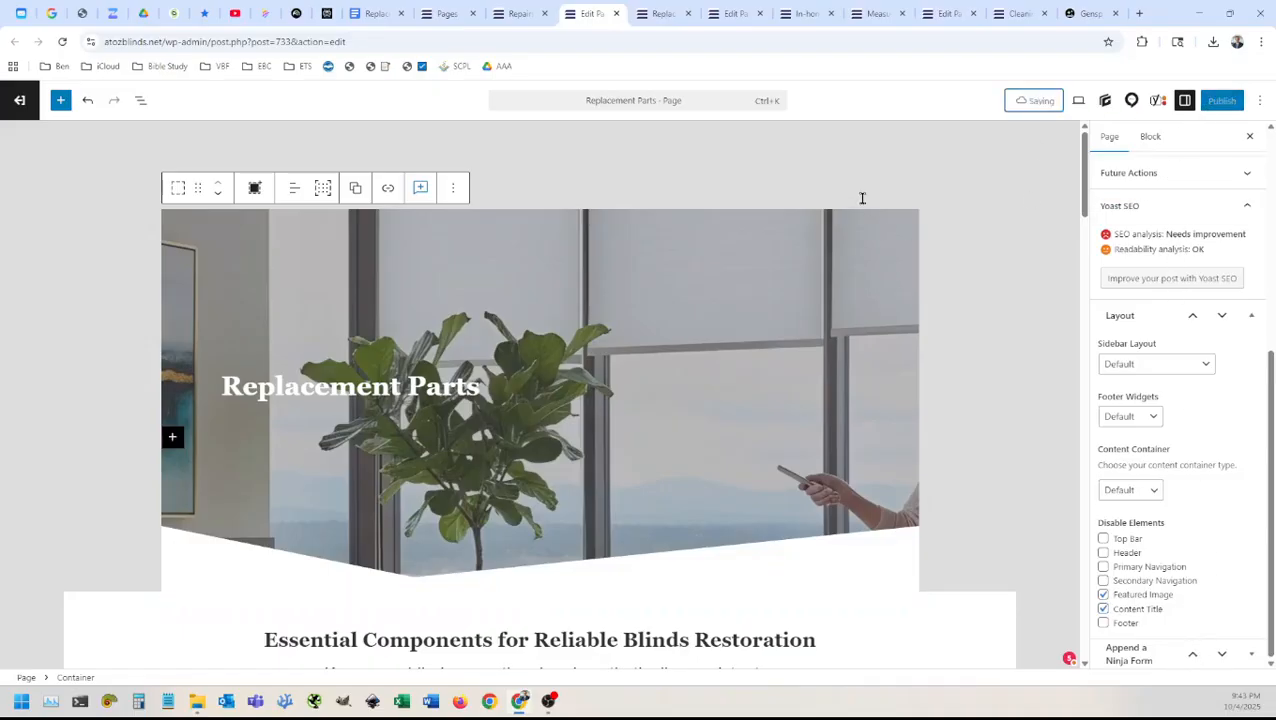
left_click(665, 13)
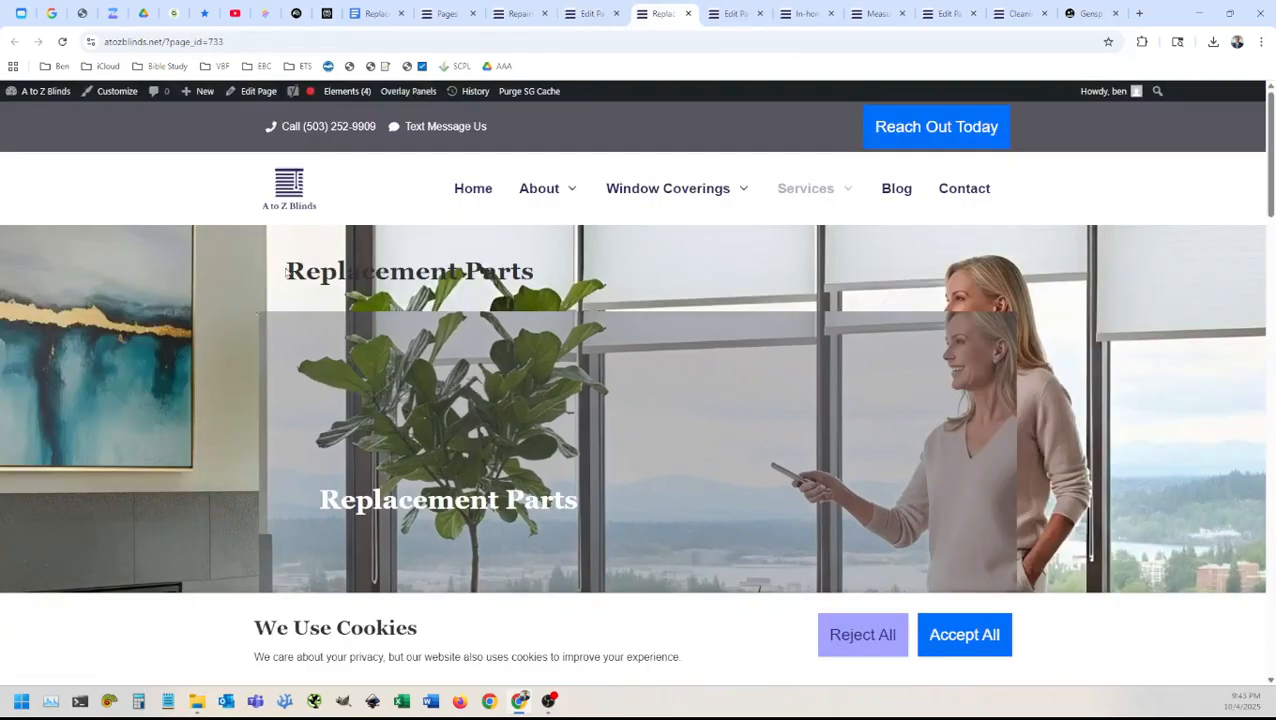
left_click(590, 13)
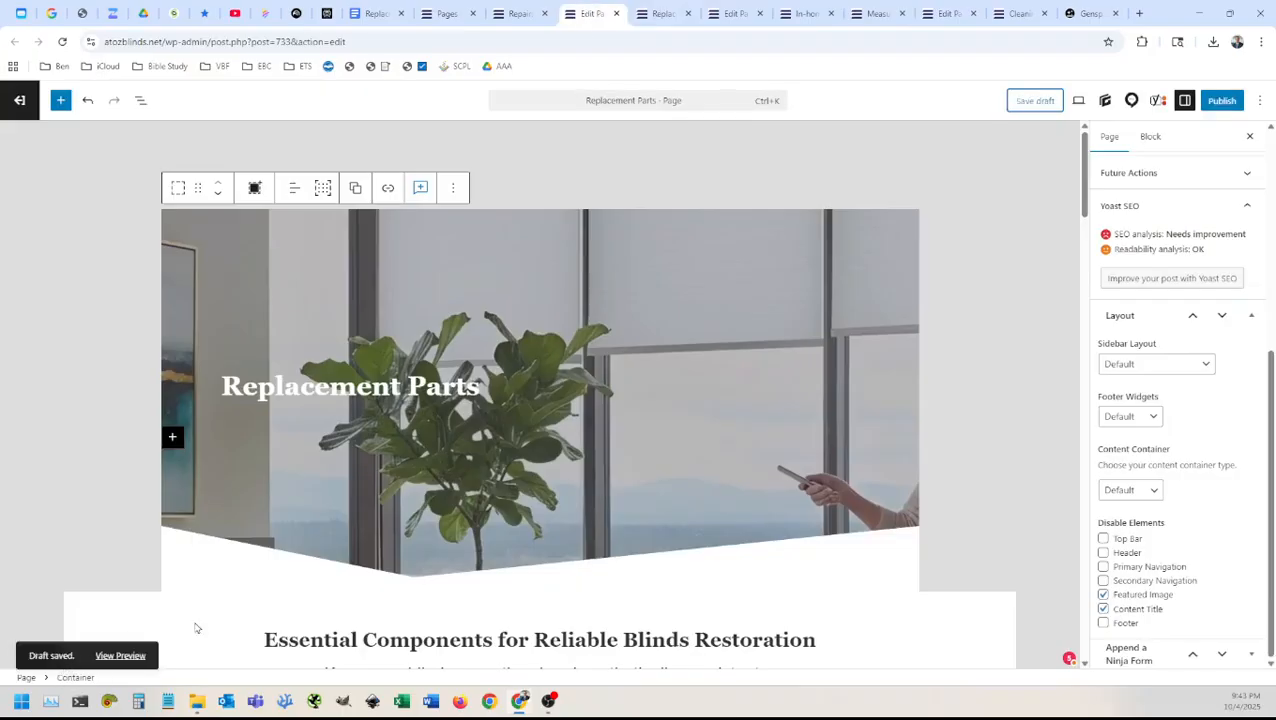
left_click(650, 8)
key("F5")
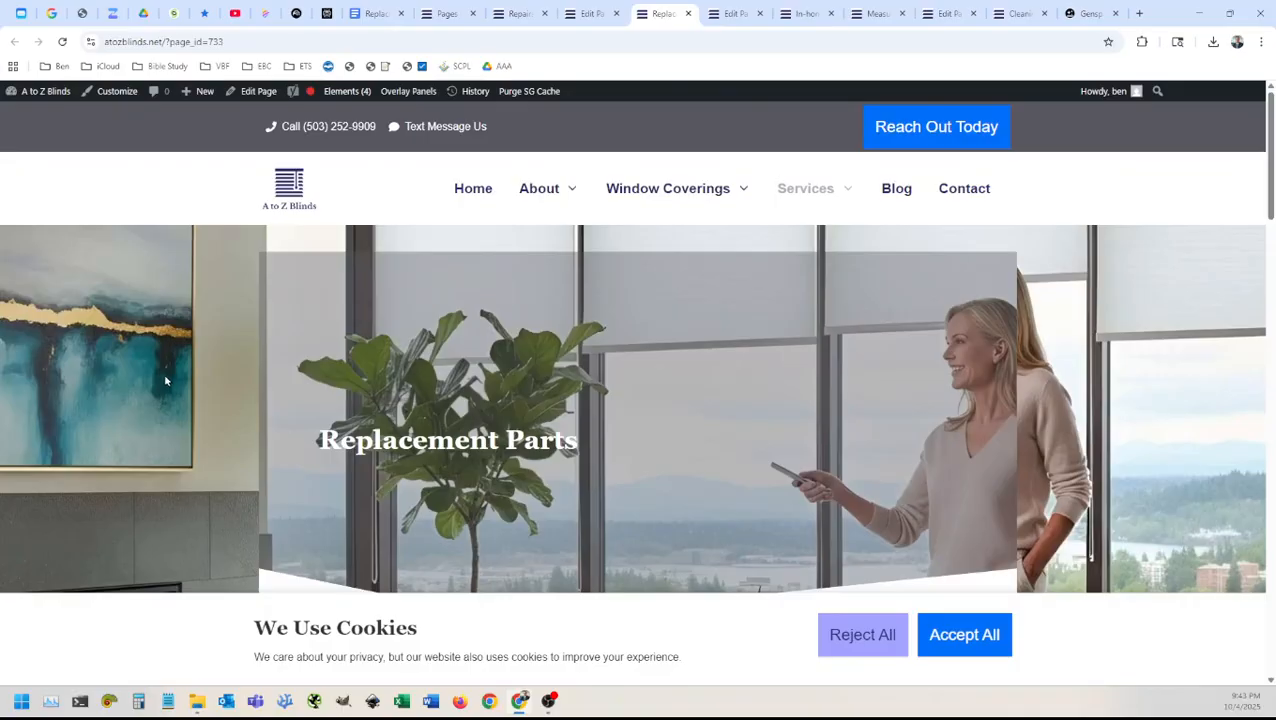
Step: Examine how the hero background behaves while scrolling the preview, and reject all cookies
scroll(166, 380, "down", 4)
scroll(166, 380, "up", 4)
scroll(167, 380, "down", 4)
scroll(167, 380, "up", 4)
scroll(167, 376, "down", 4)
scroll(167, 376, "up", 4)
left_click(835, 643)
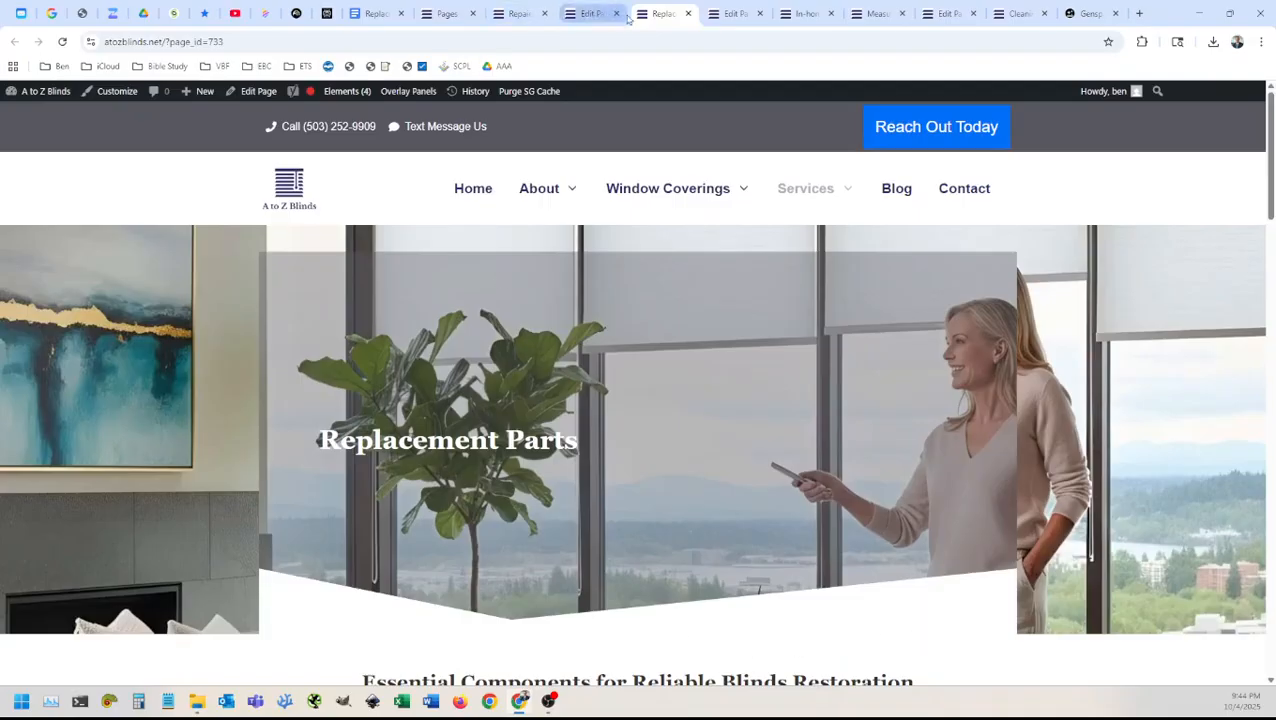
Step: Set the page's sidebar layout to No Sidebars and its content container to Full Width, and save the draft
left_click(589, 13)
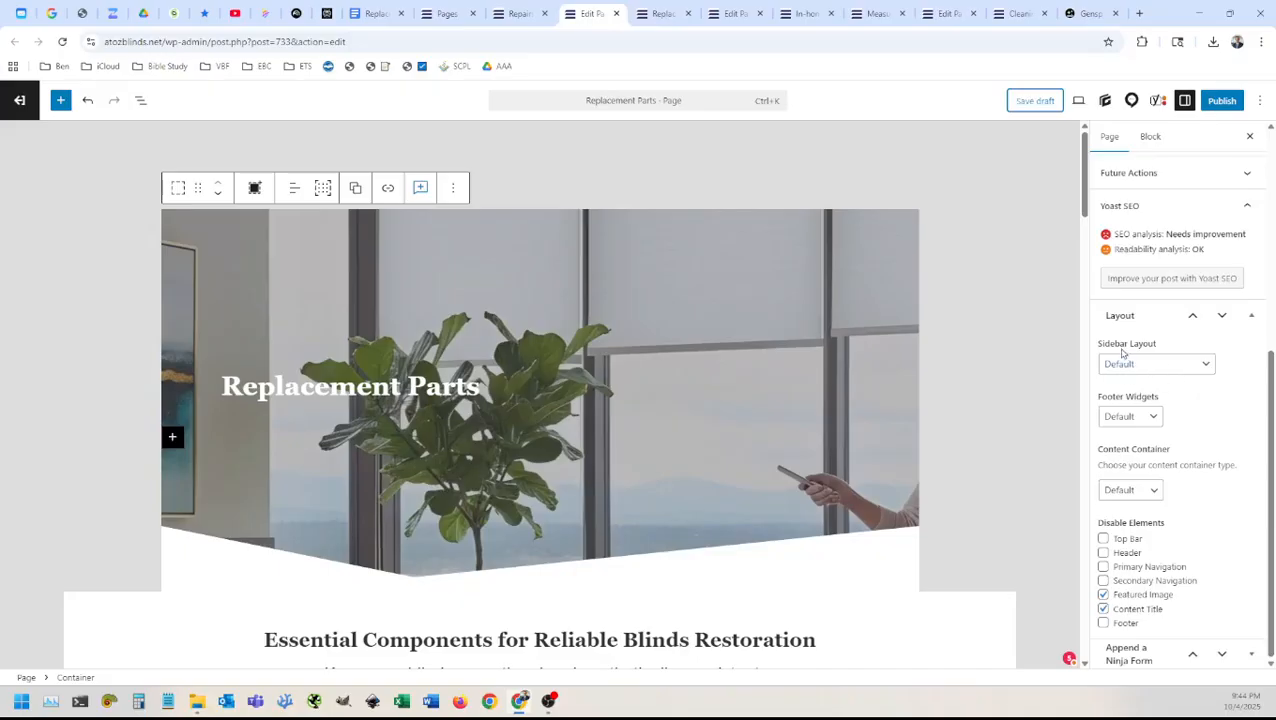
left_click(1150, 364)
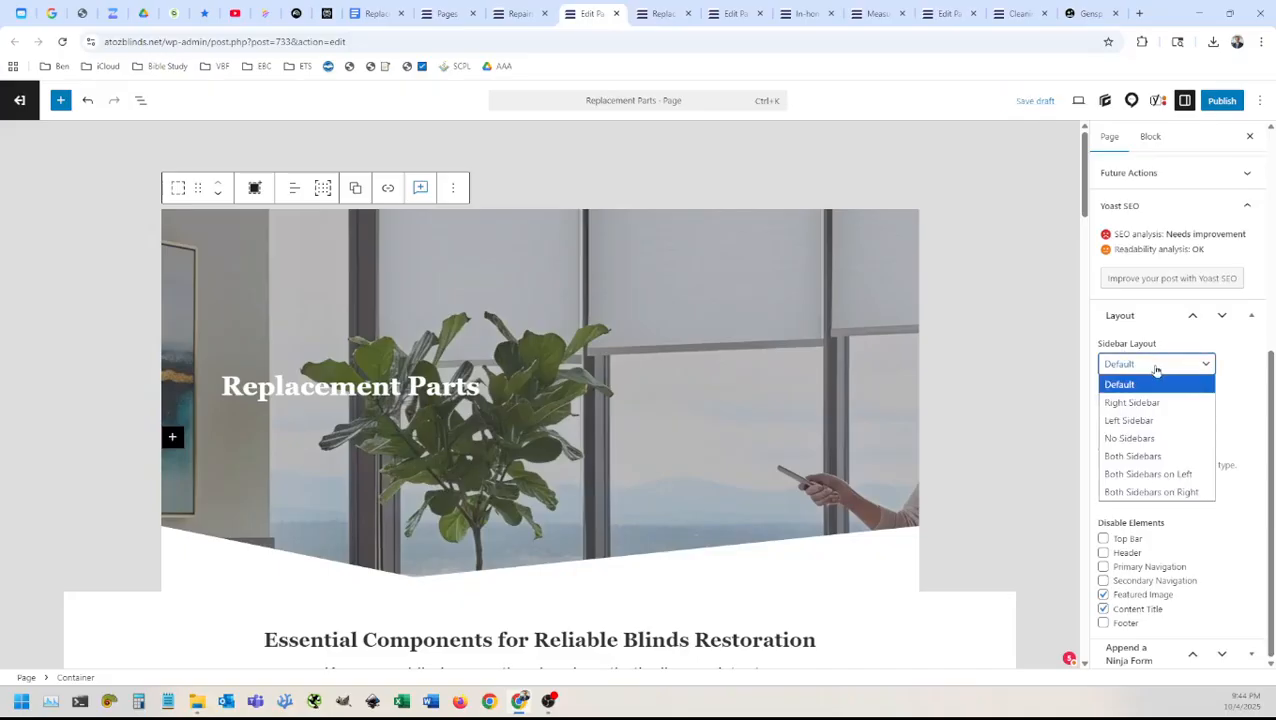
left_click(1159, 438)
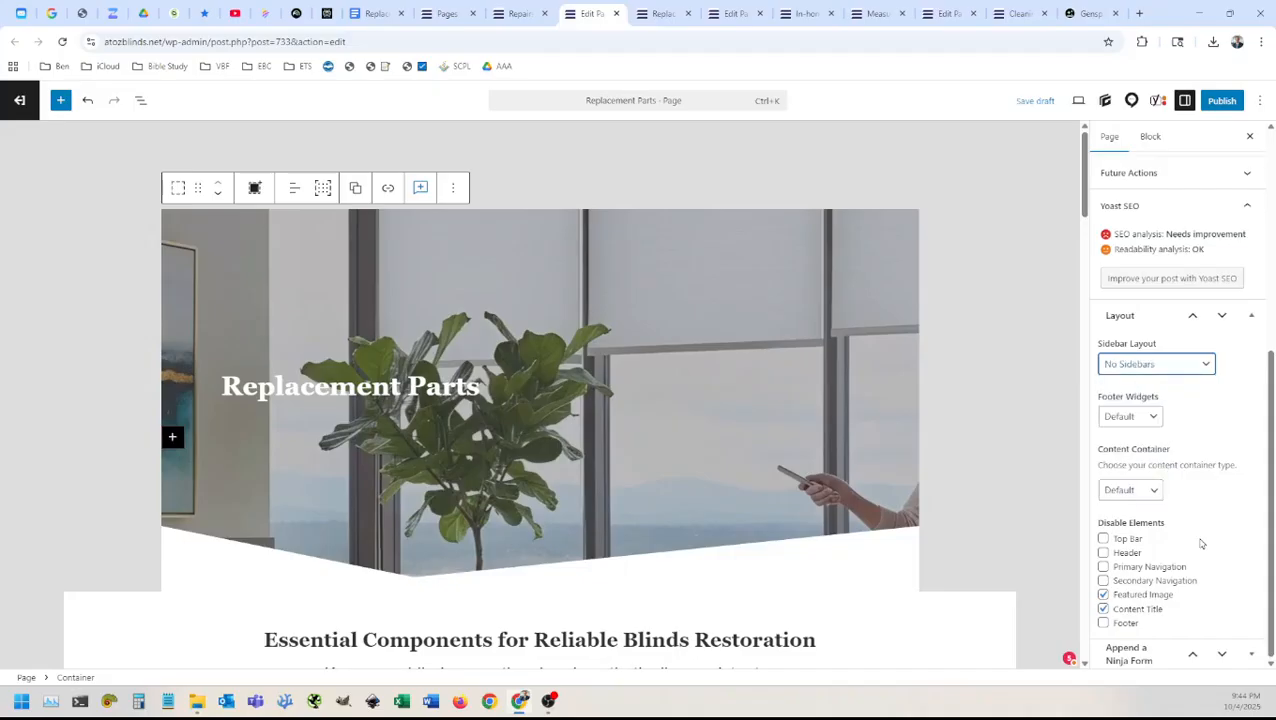
left_click(1150, 488)
left_click(1149, 526)
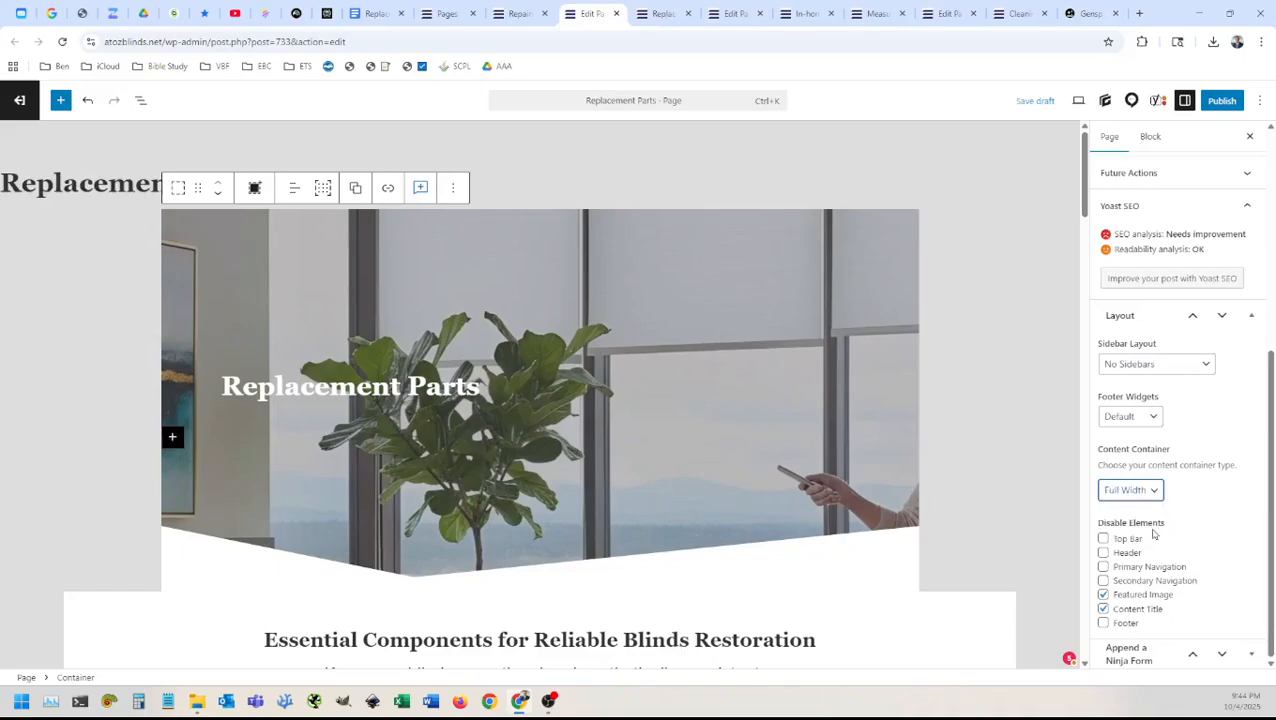
left_click(1037, 104)
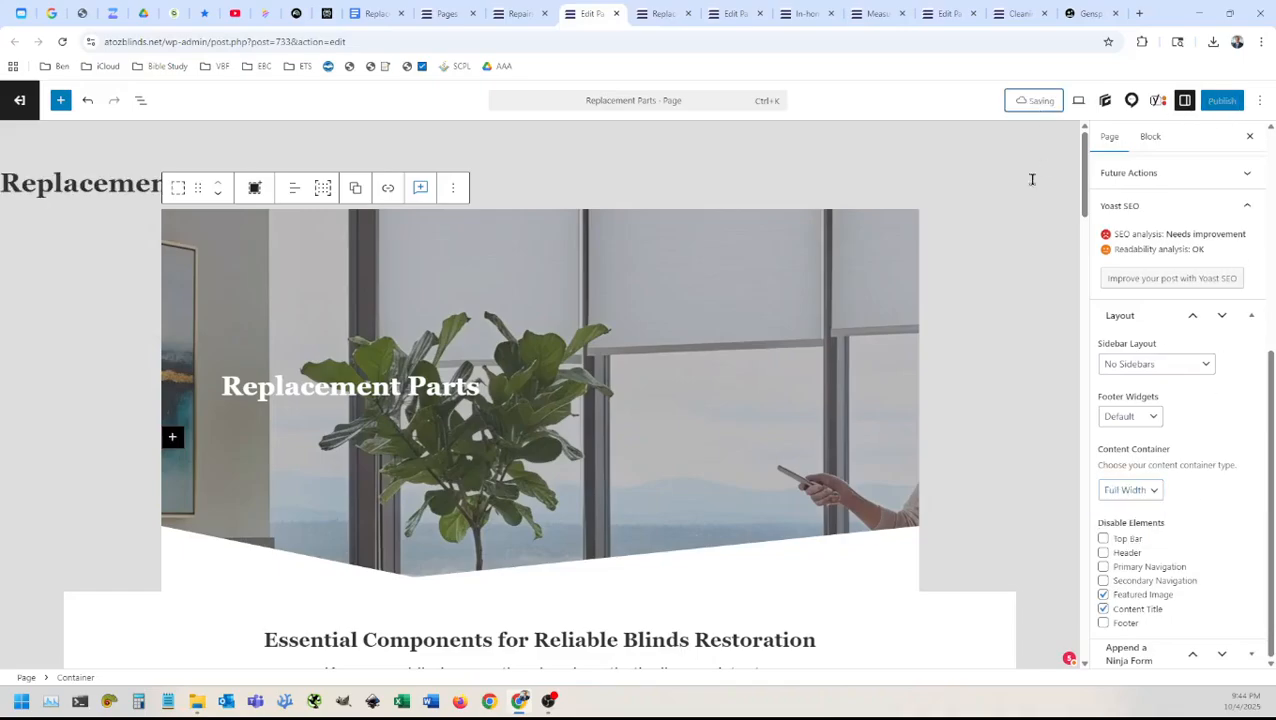
left_click(659, 10)
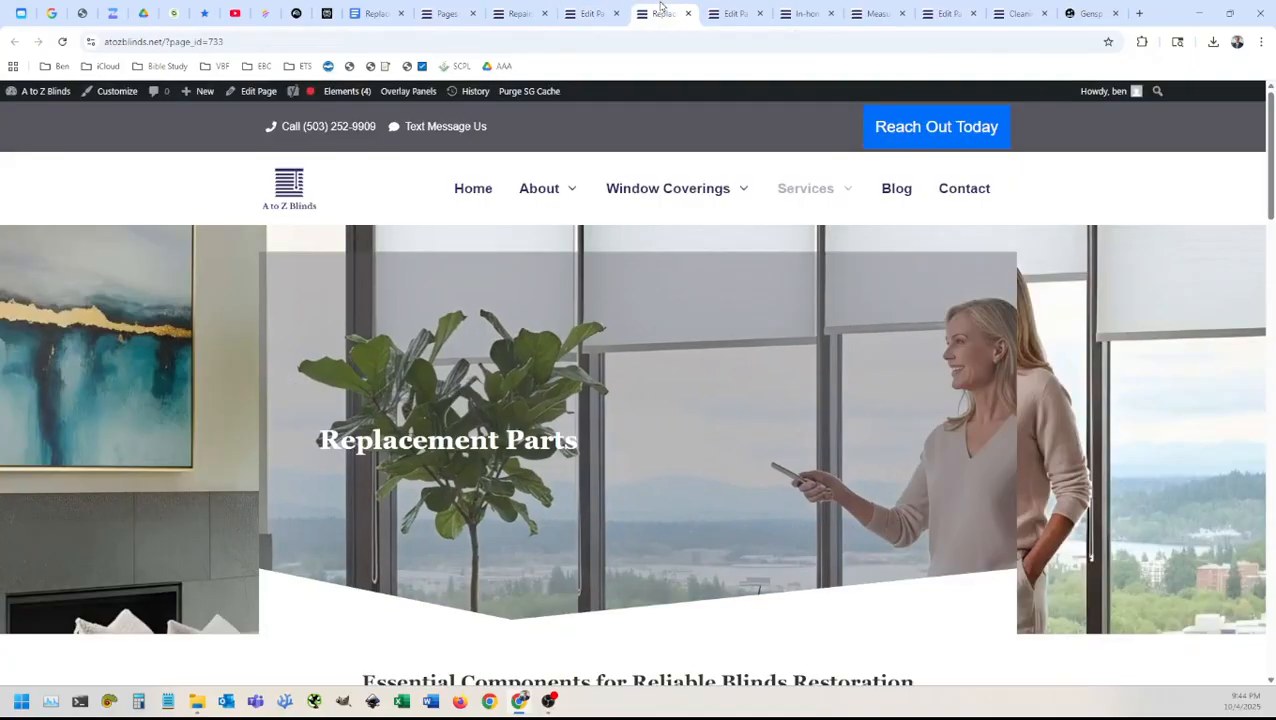
key("ctrl+Page_Up")
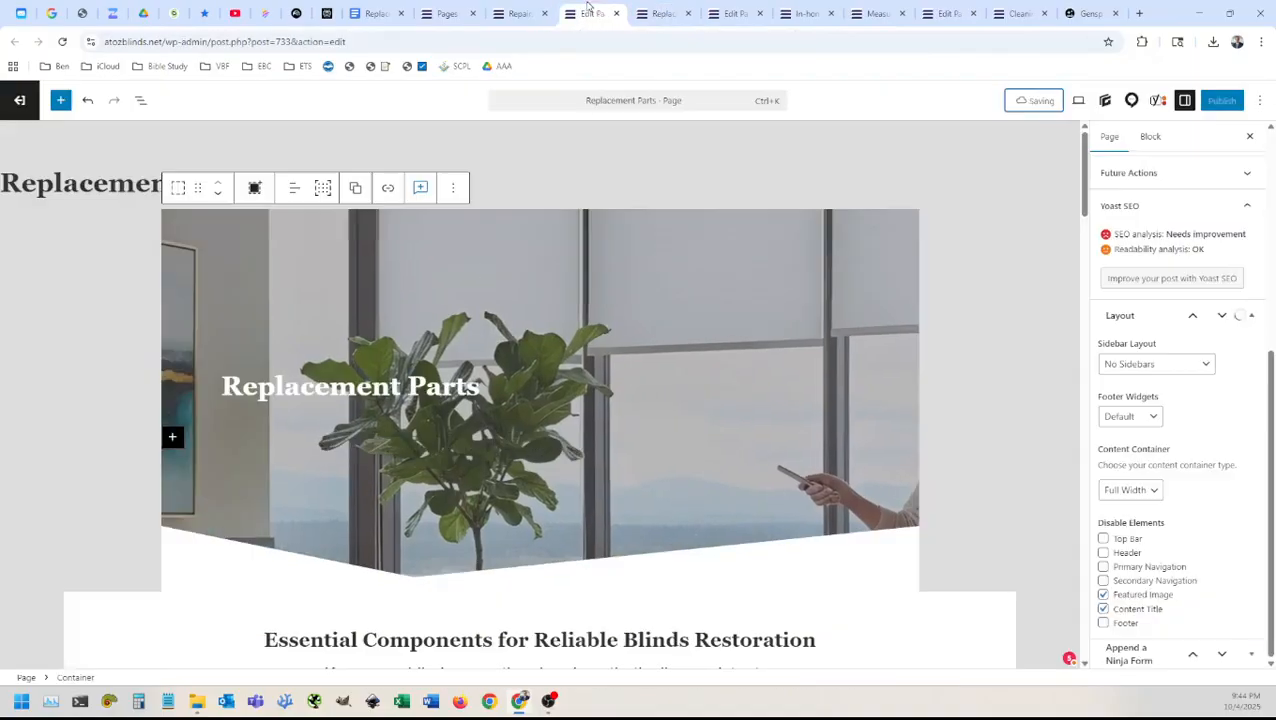
Step: Reload the Replacement Parts page preview and examine its full-width layout from the hero down to the closing call-to-action section
key("ctrl+Page_Down")
key("F5")
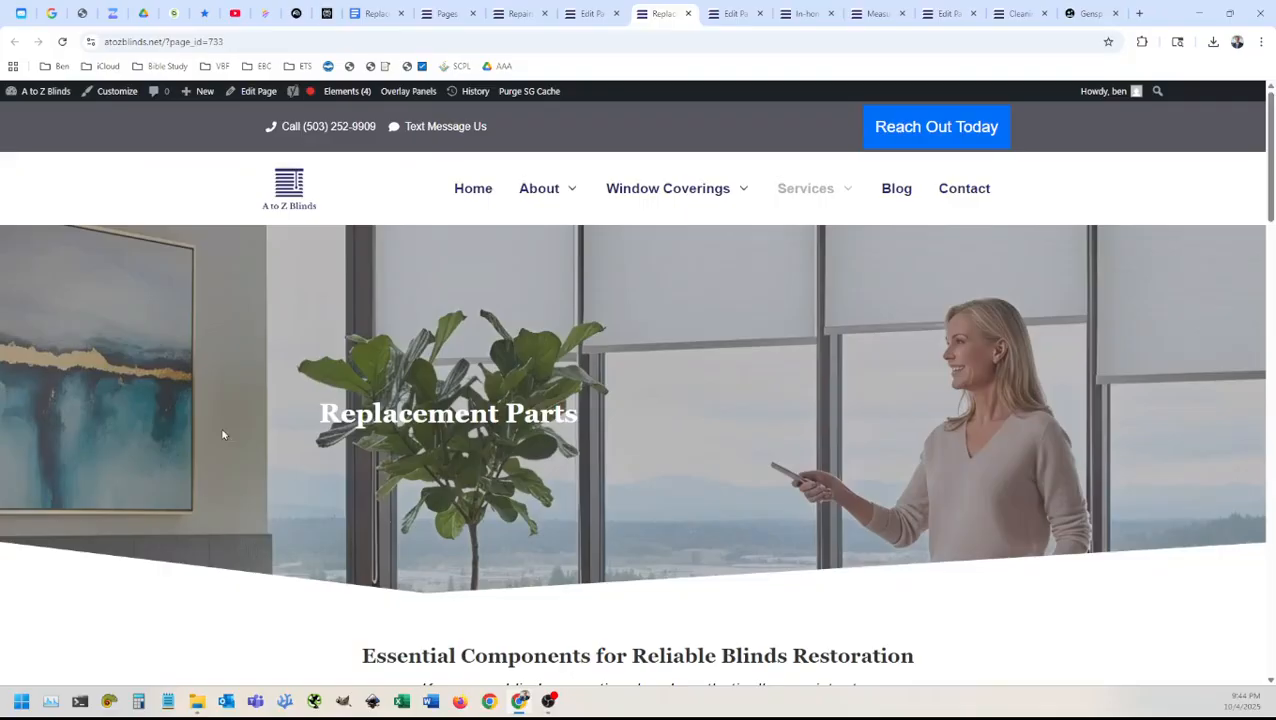
scroll(223, 434, "down", 3)
scroll(222, 436, "up", 3)
scroll(168, 434, "down", 3)
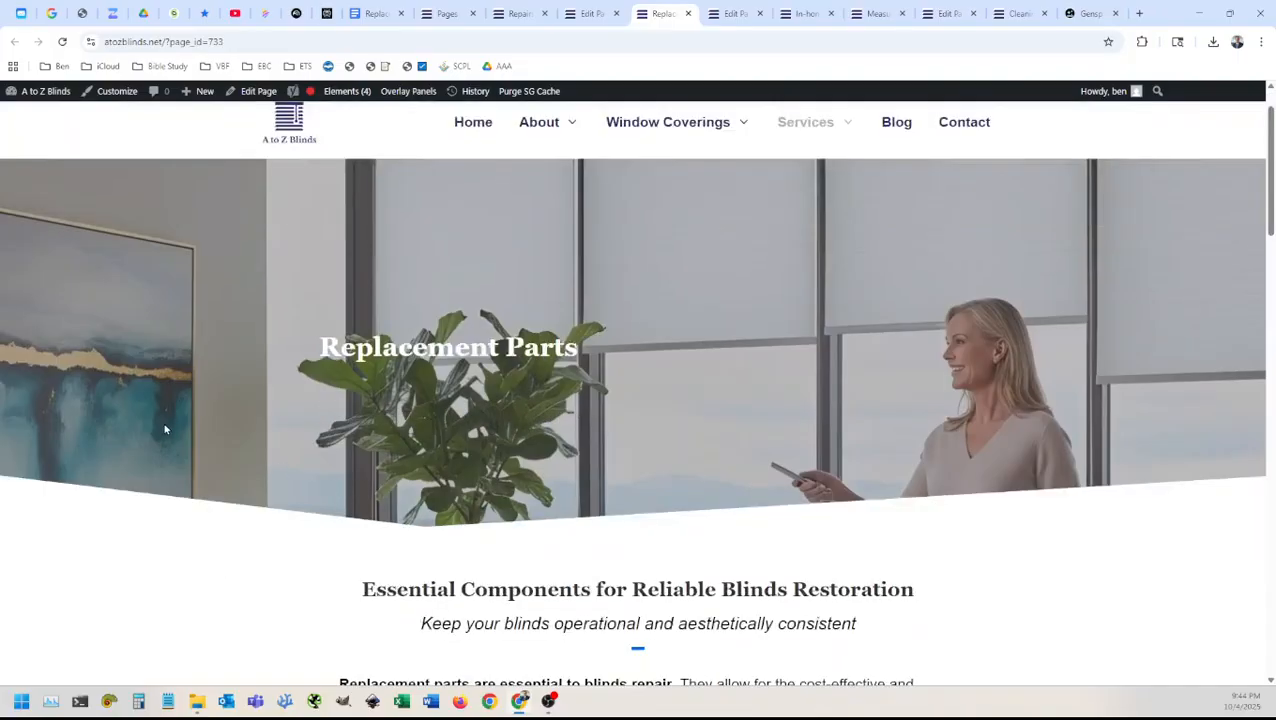
scroll(164, 428, "up", 3)
scroll(166, 430, "down", 15)
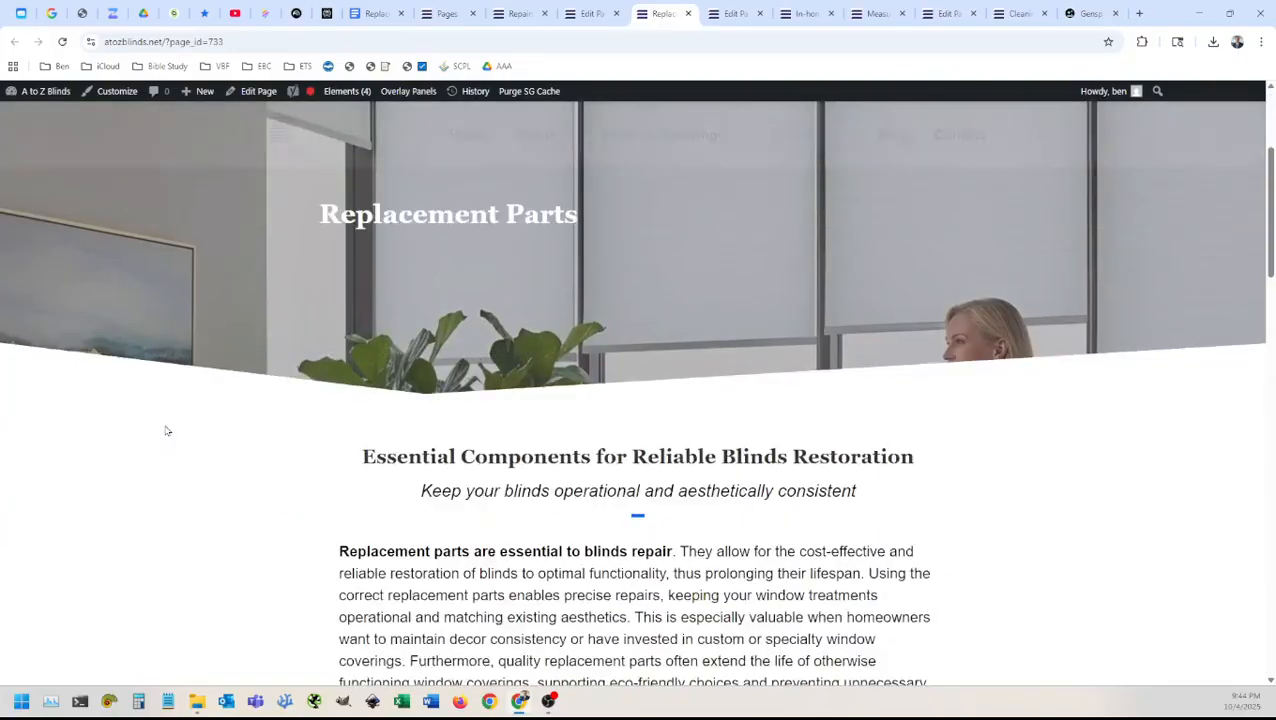
scroll(166, 428, "down", 5)
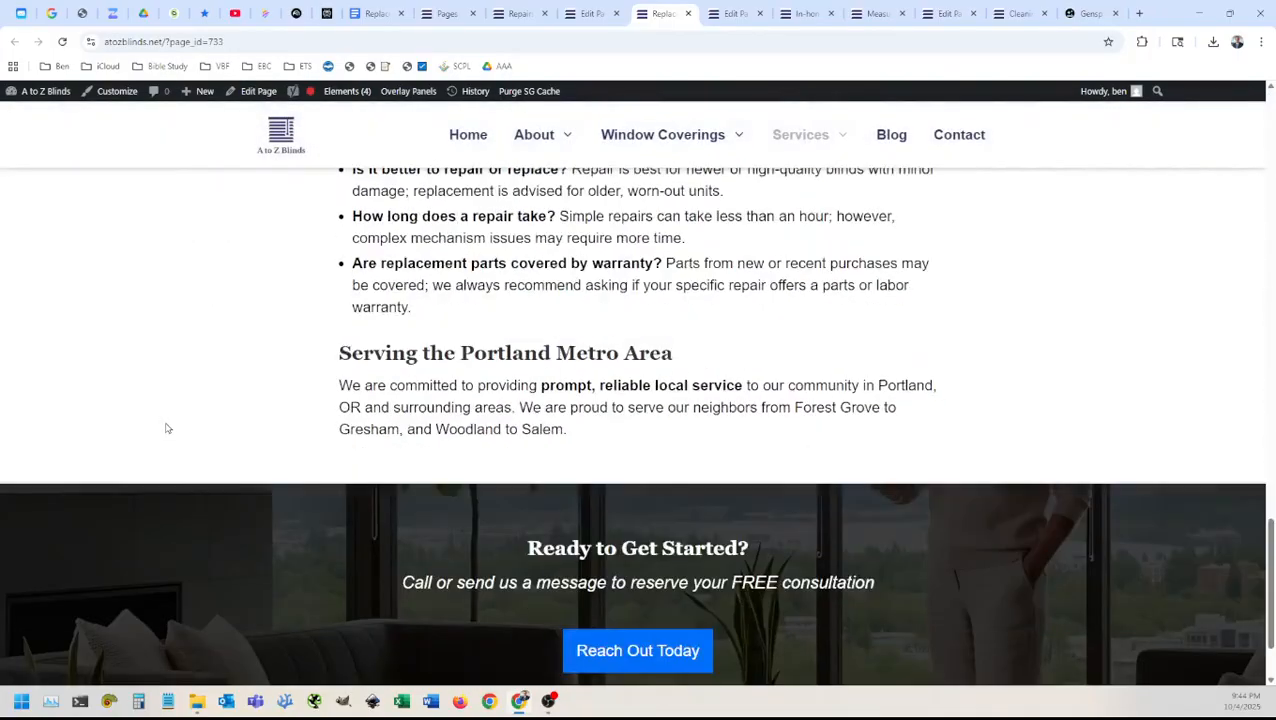
scroll(166, 428, "up", 20)
scroll(167, 426, "up", 1)
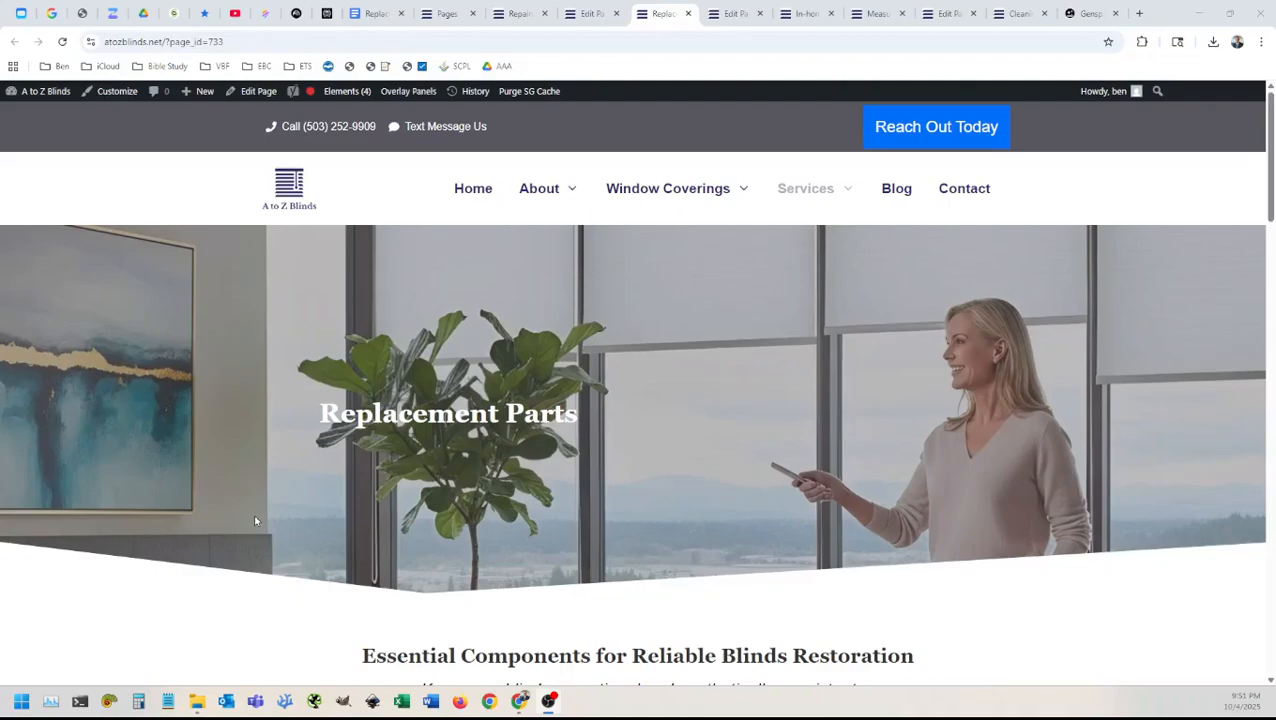
scroll(343, 528, "down", 5)
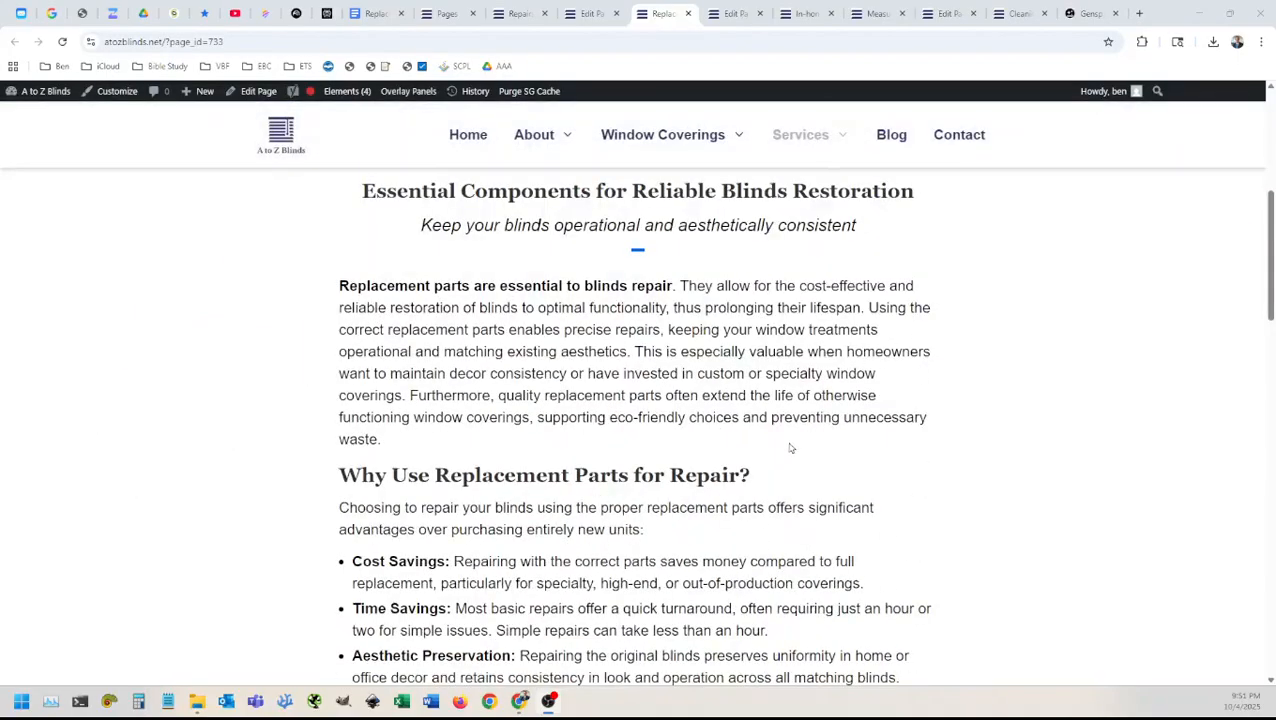
scroll(806, 560, "down", 2)
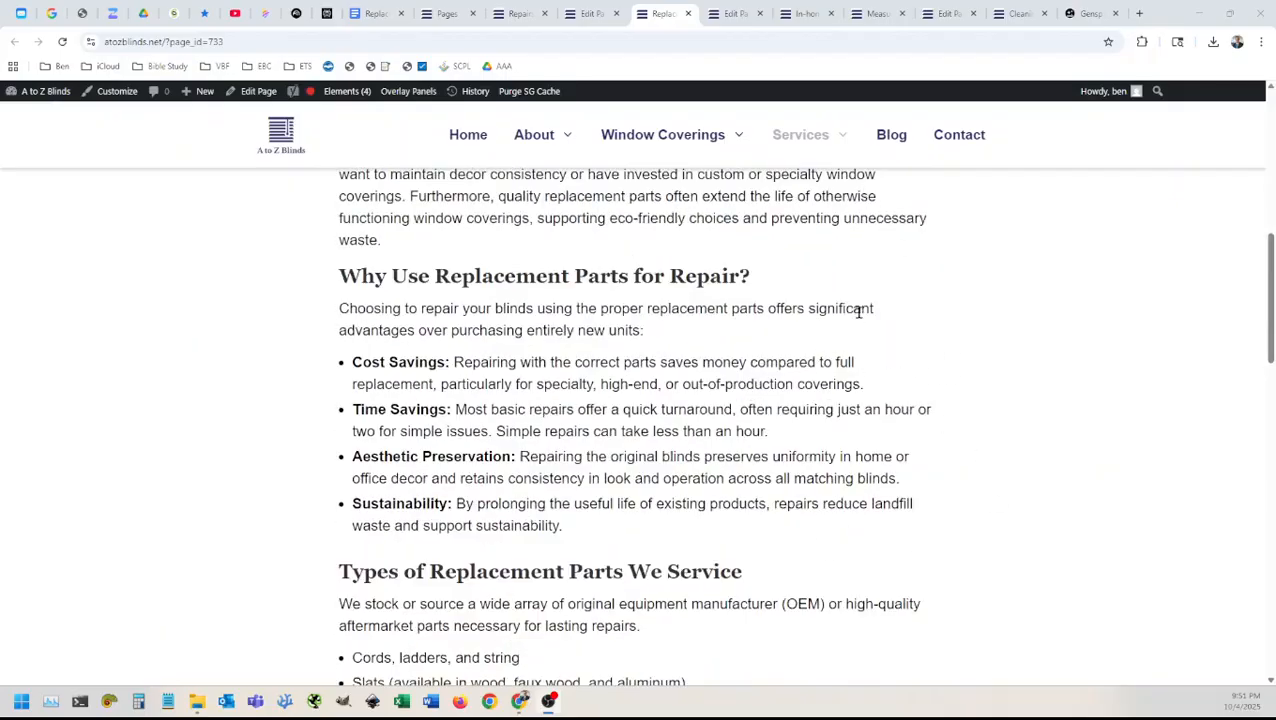
scroll(874, 316, "up", 15)
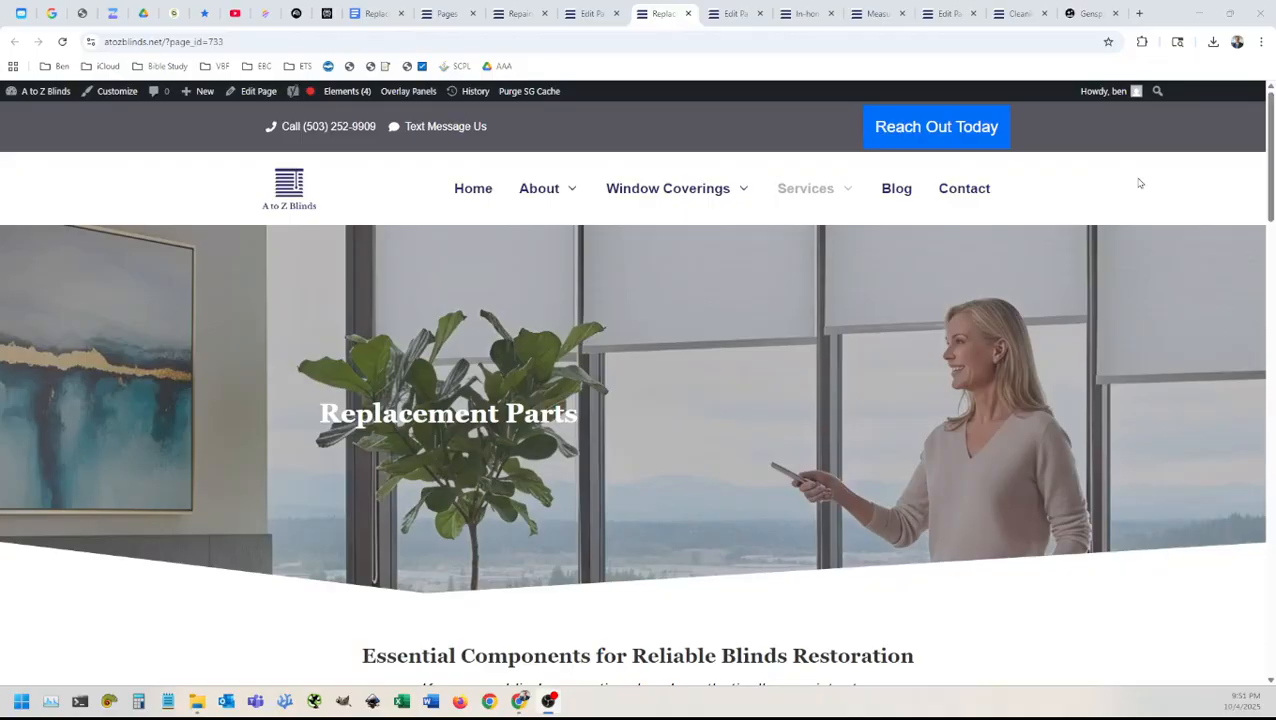
Step: Open the unsplash.com website in a new browser tab to look for stock photos
left_click(1140, 15)
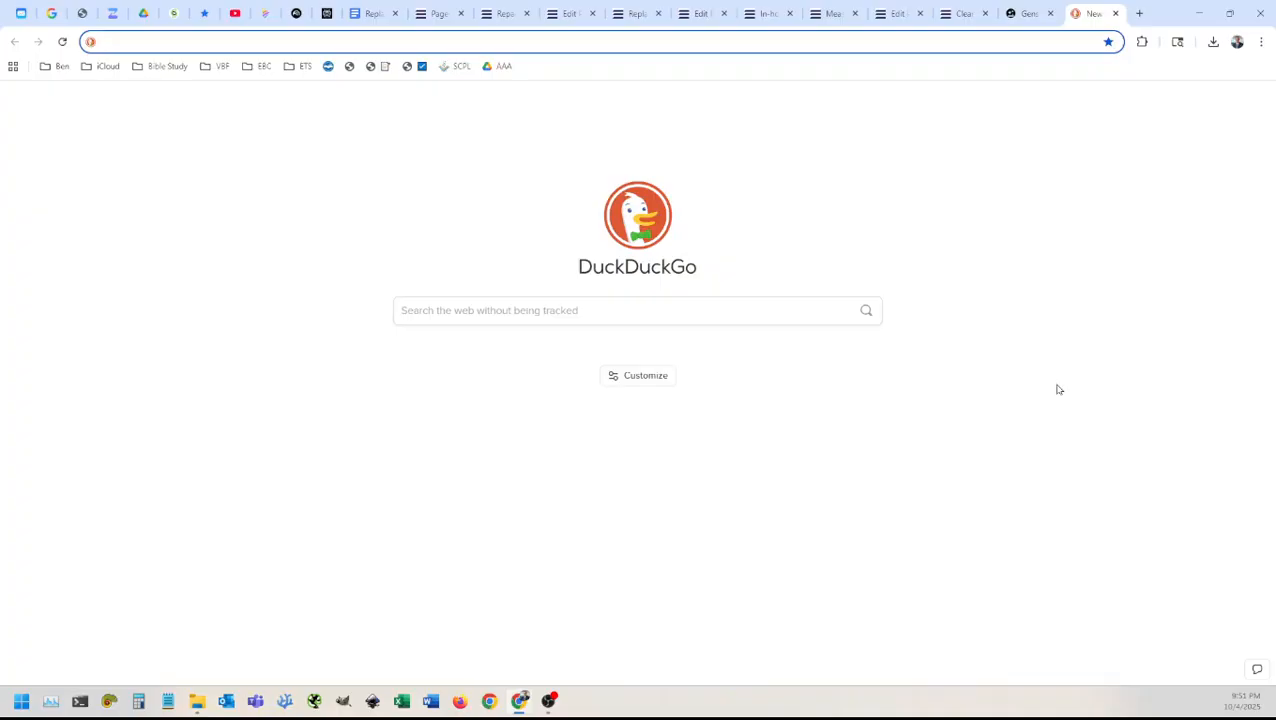
type("istock")
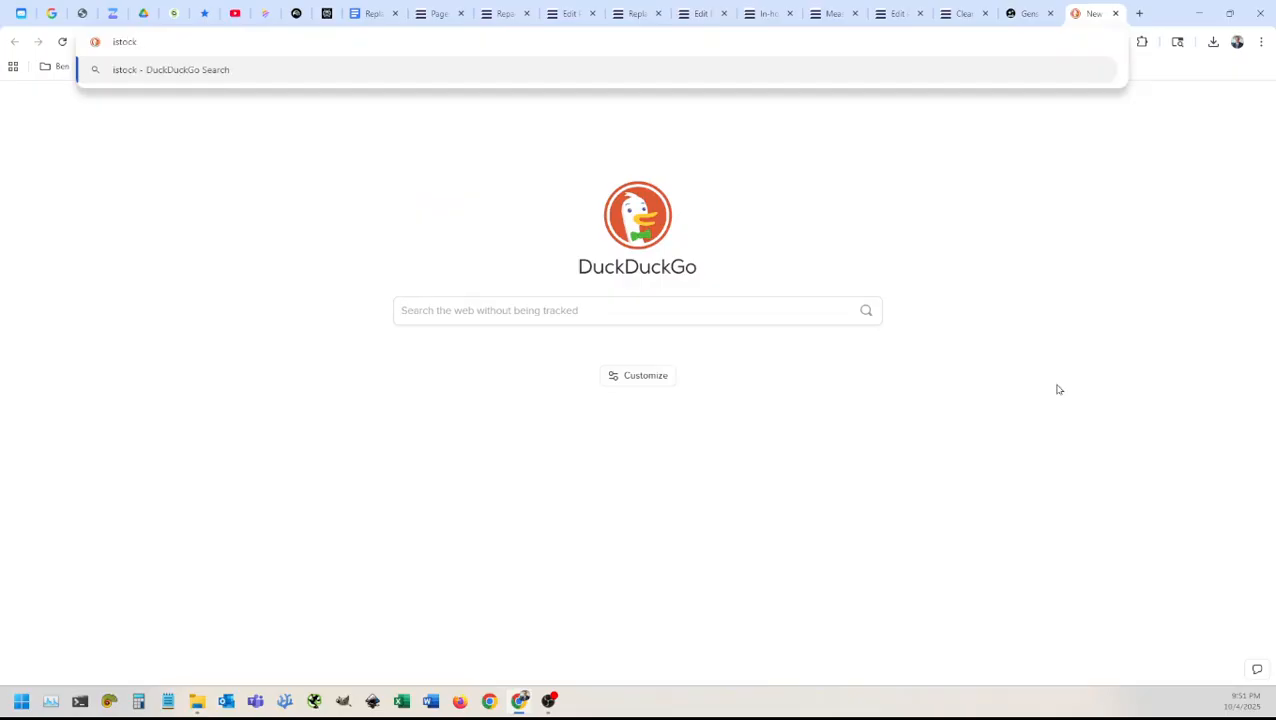
key("ctrl+a")
type("unsplash.com")
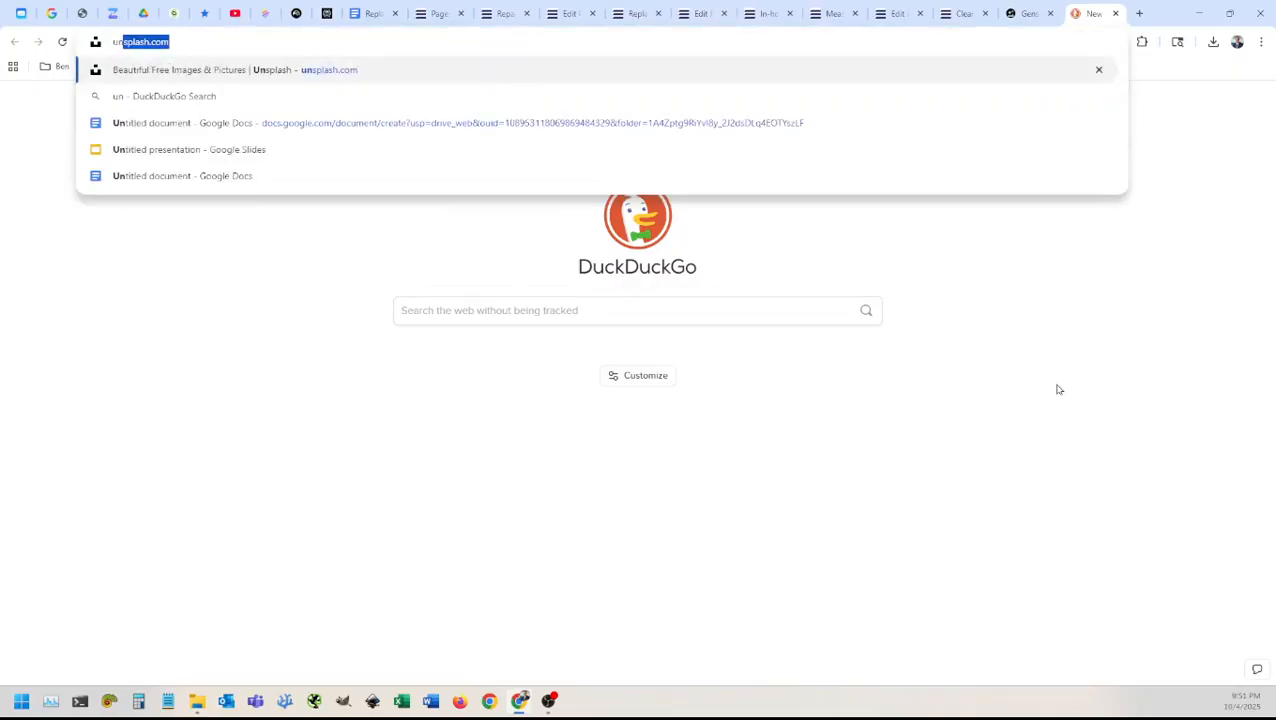
key("Return")
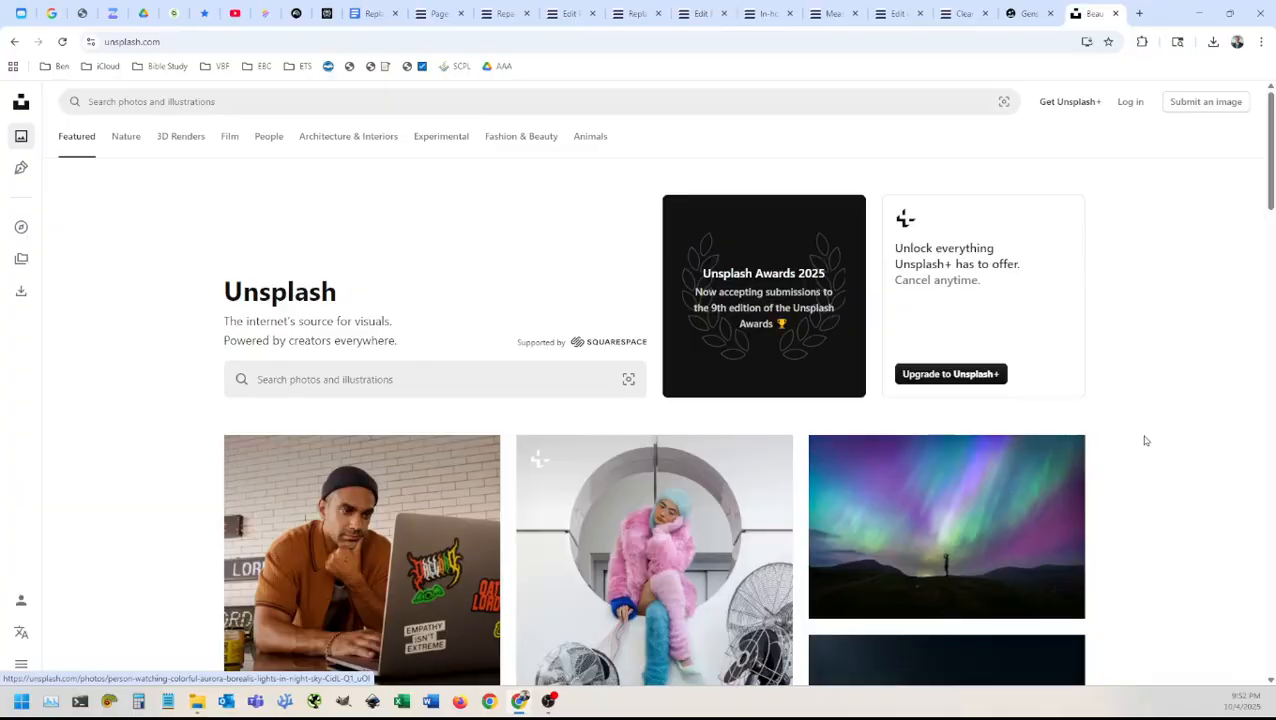
scroll(1139, 445, "down", 3)
scroll(1154, 428, "up", 3)
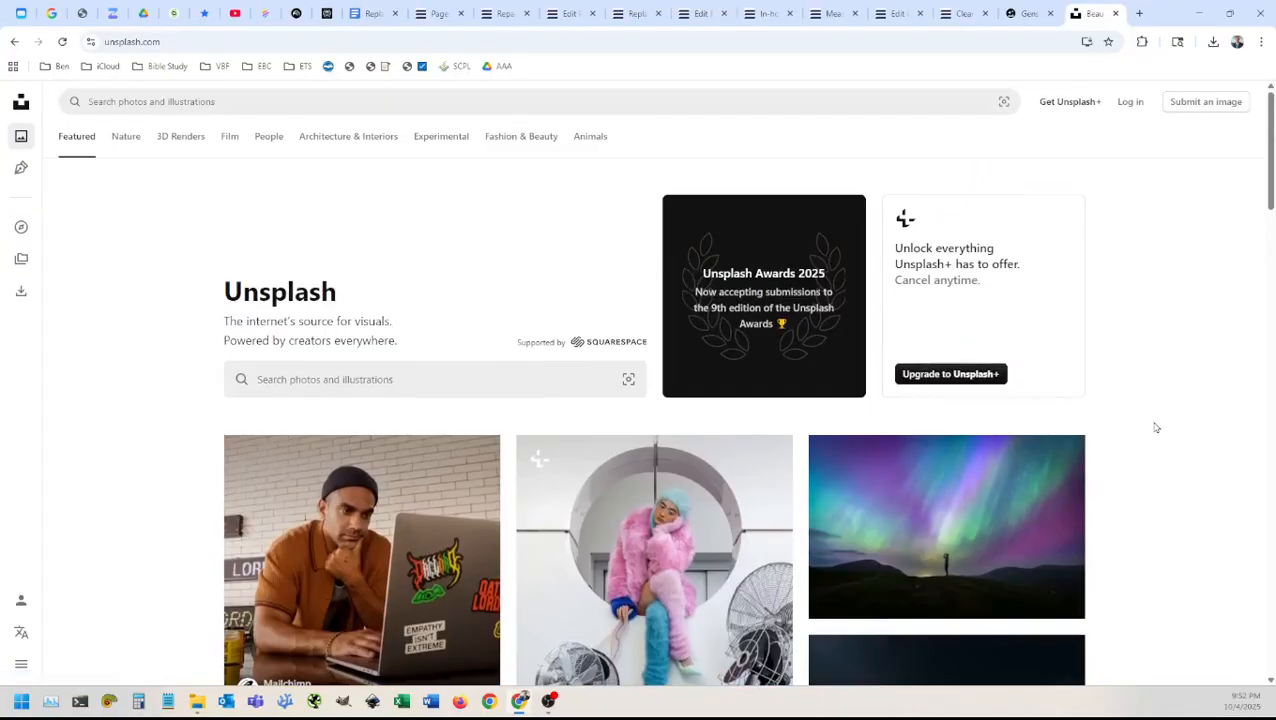
Step: Search the Unsplash photo library for "tilt gear"
left_click(366, 380)
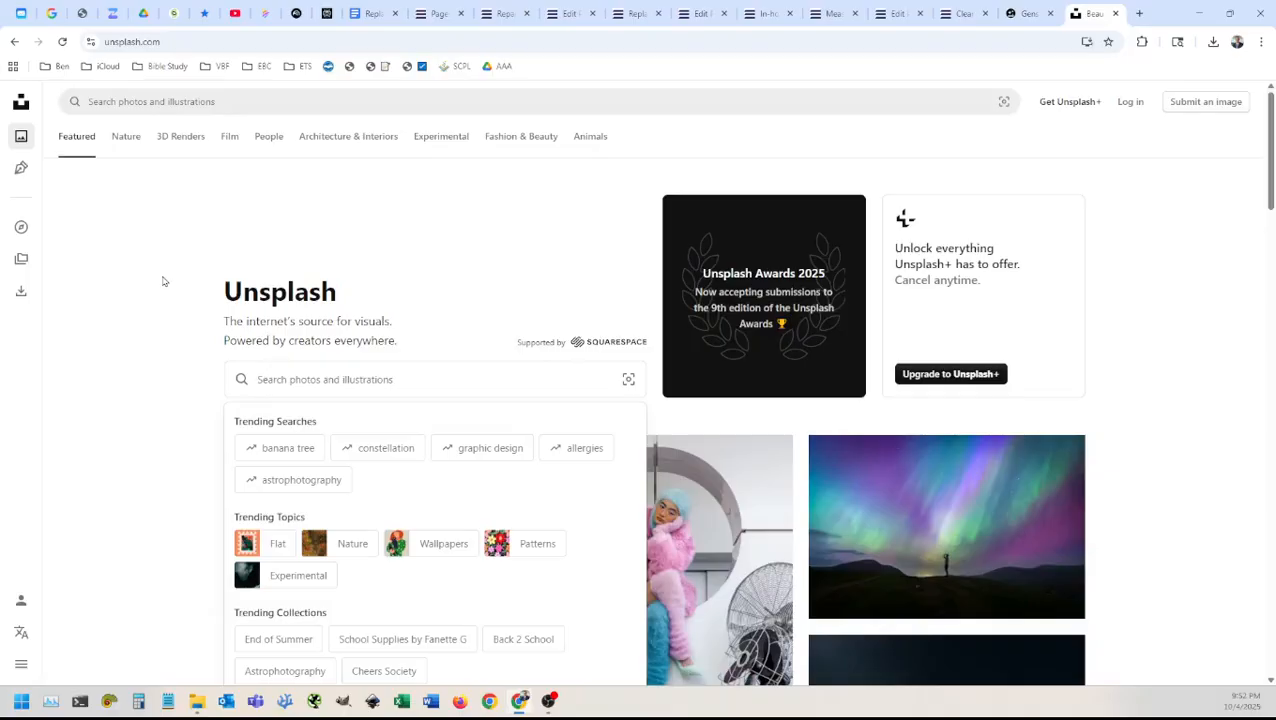
type("b")
key("BackSpace")
type("ti")
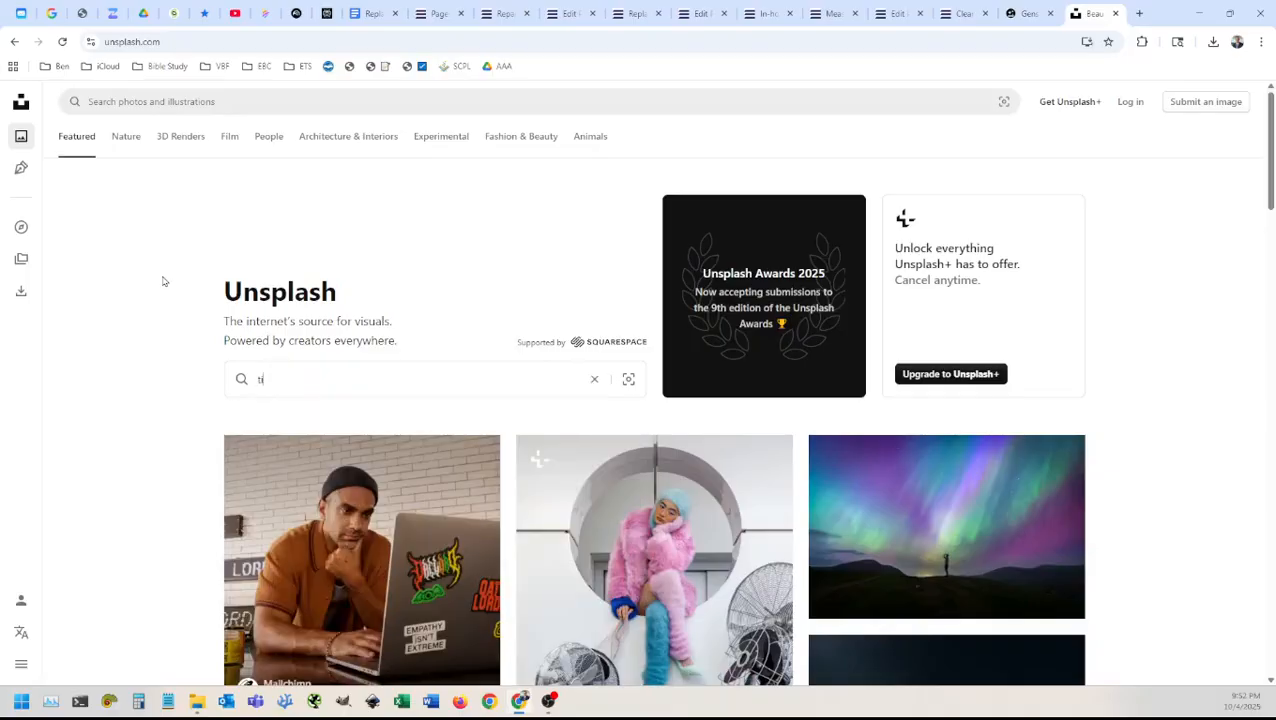
type("lt gear")
key("Return")
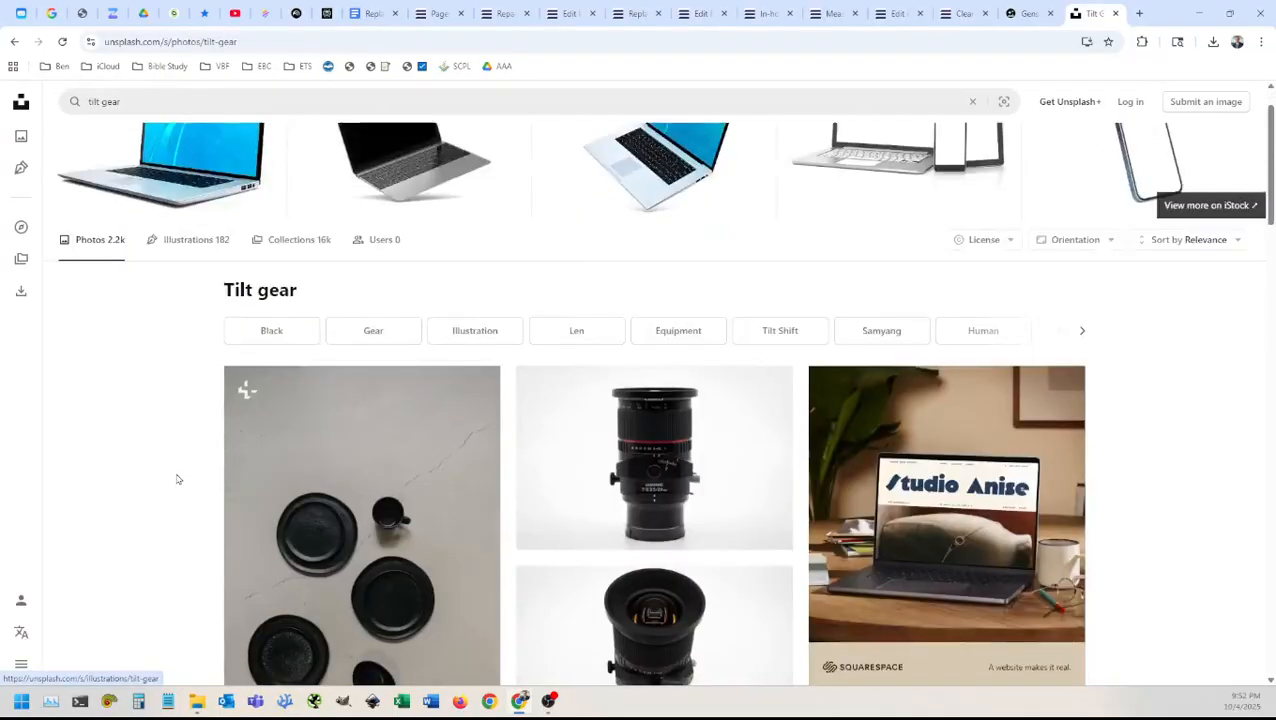
Step: Examine the tilt gear photo results for an image suited to a blinds replacement parts page
scroll(187, 465, "down", 2)
scroll(197, 454, "down", 2)
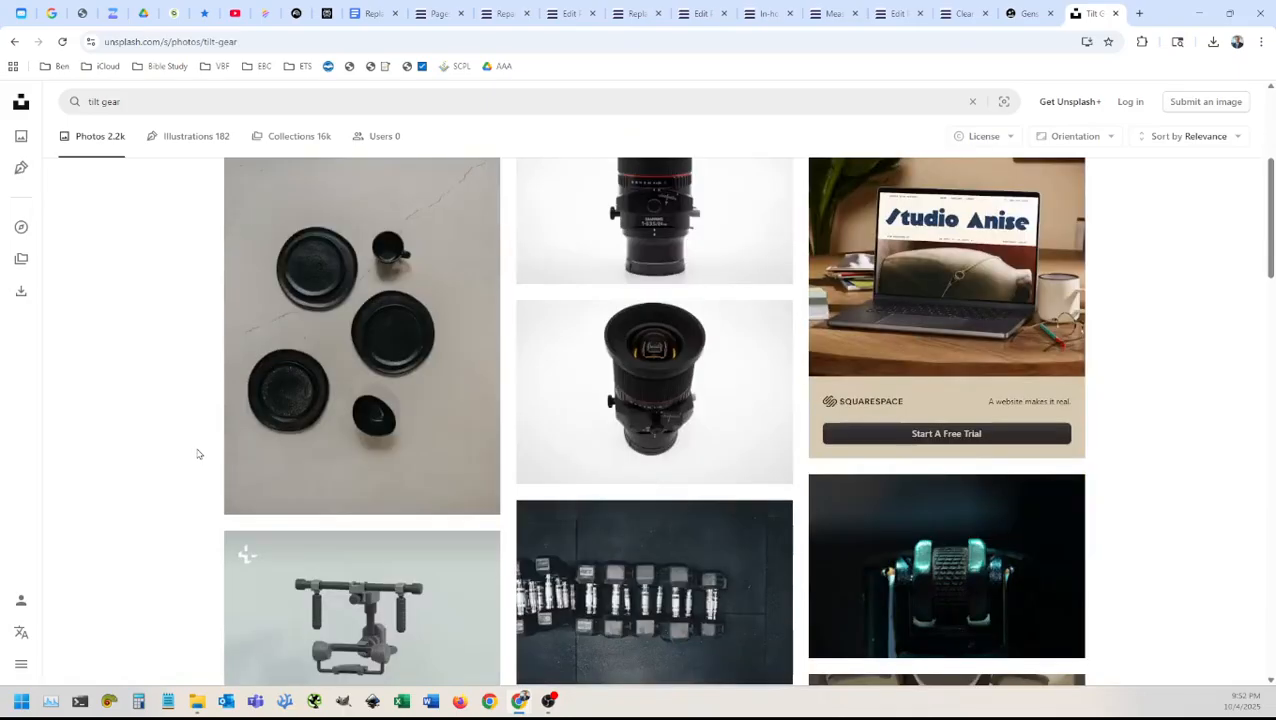
scroll(198, 453, "down", 5)
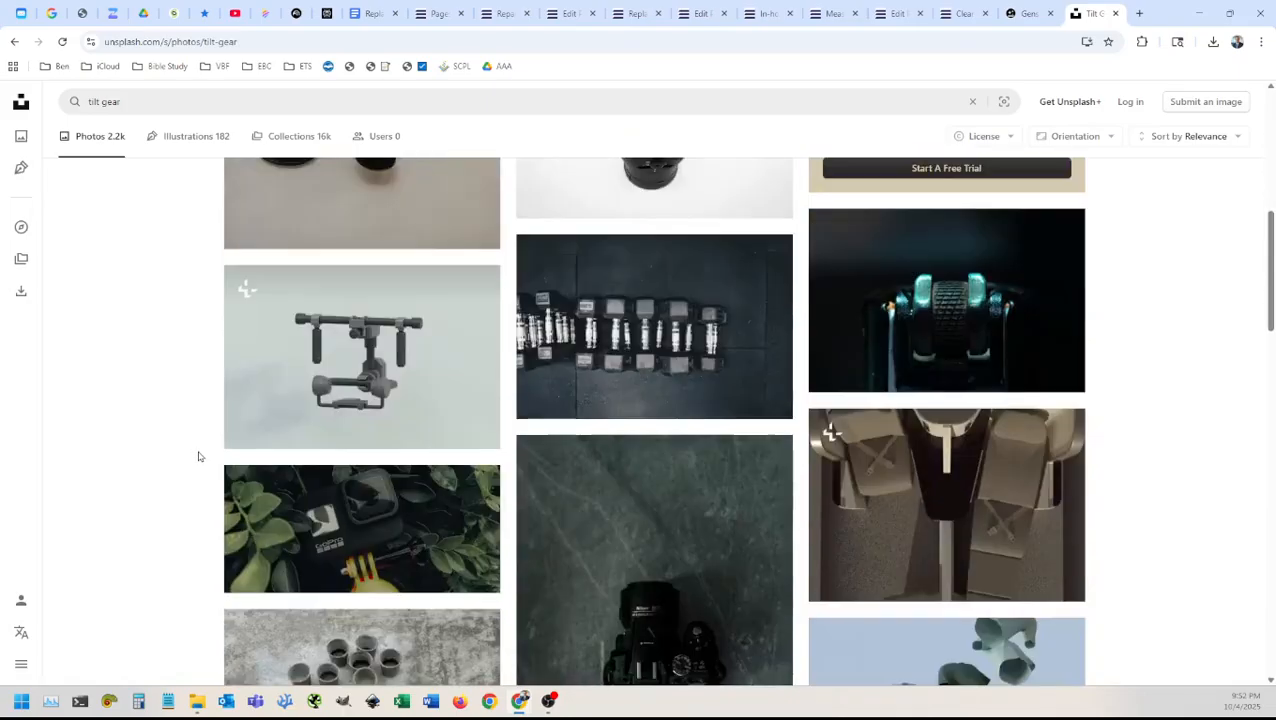
scroll(198, 456, "down", 1)
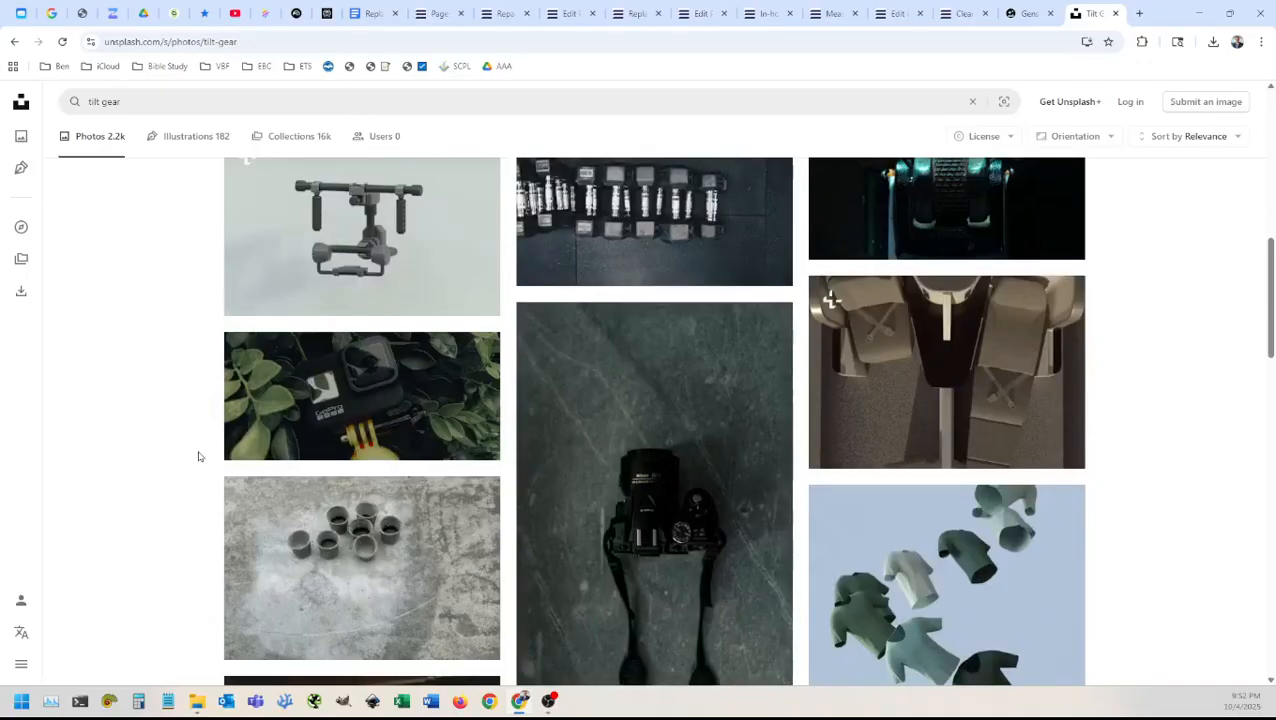
scroll(198, 456, "down", 7)
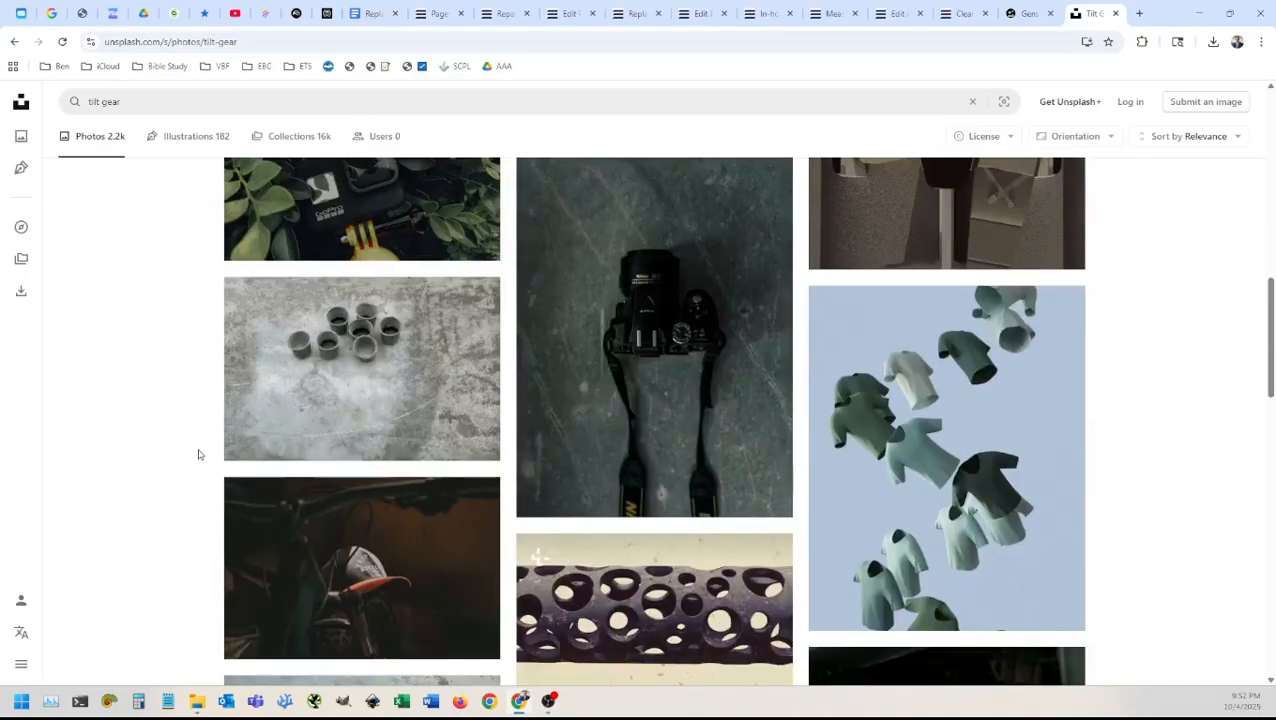
scroll(198, 455, "down", 2)
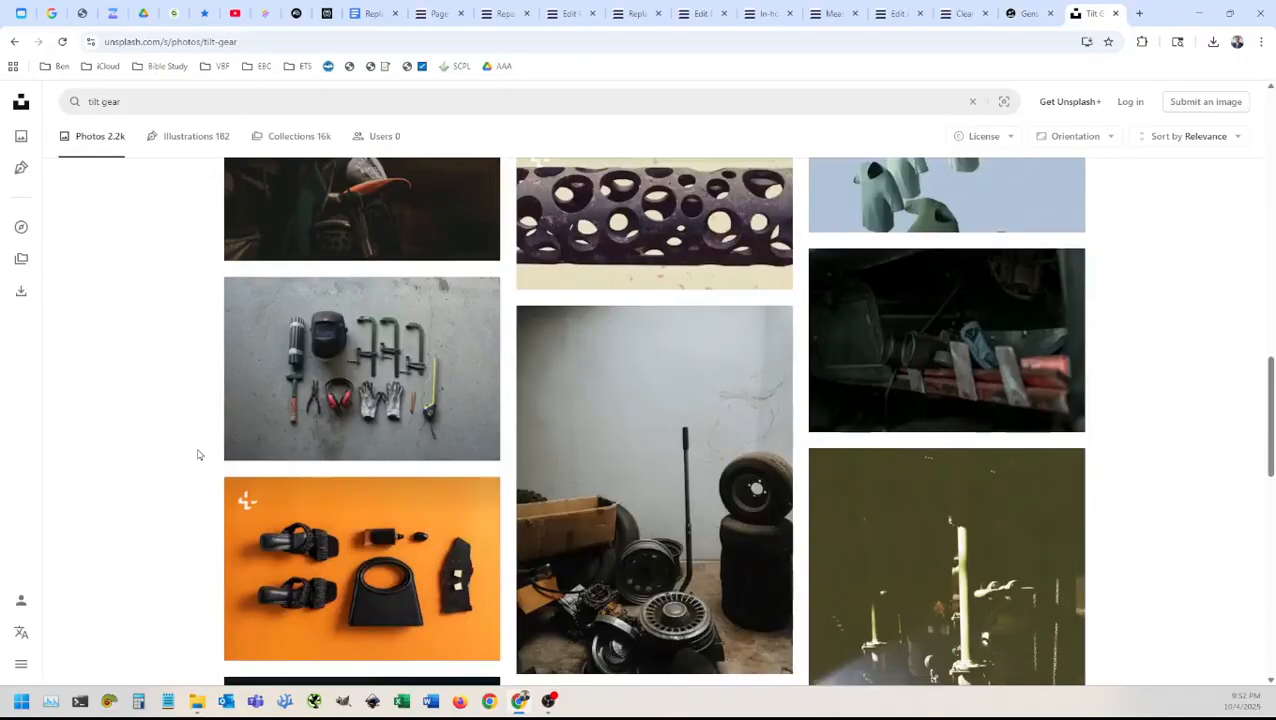
scroll(198, 455, "down", 2)
scroll(198, 455, "down", 7)
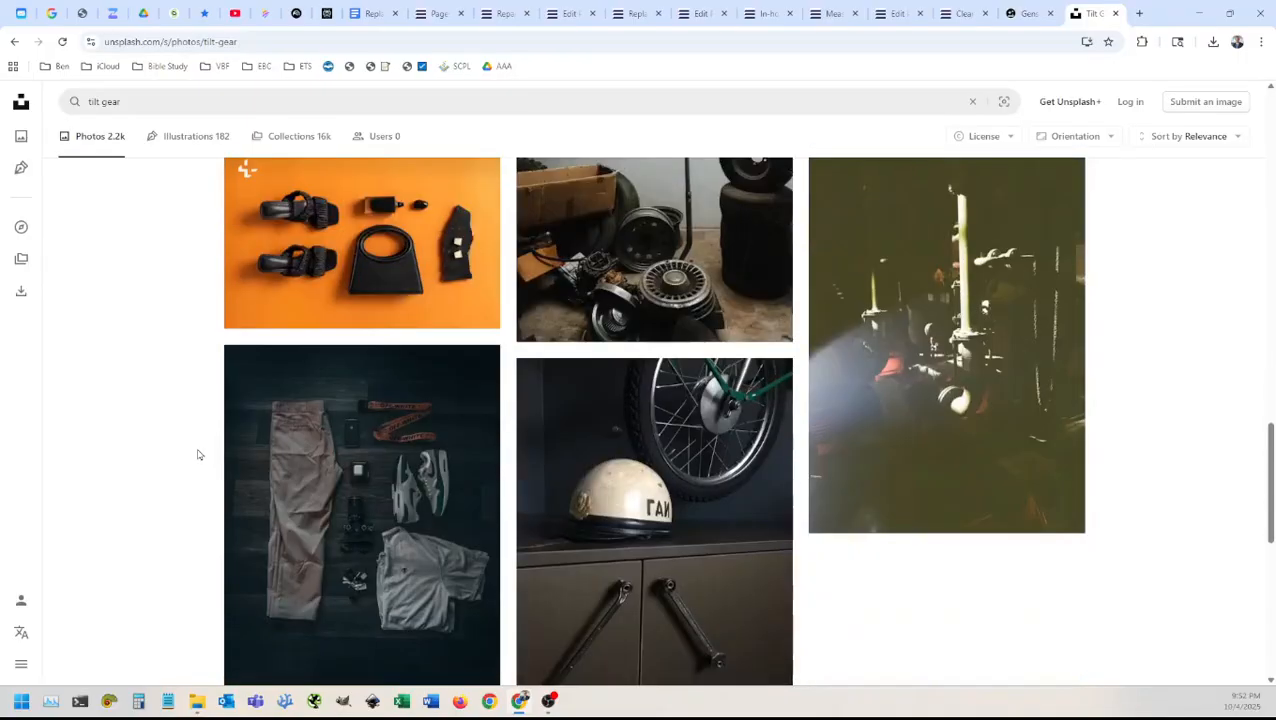
scroll(197, 455, "up", 20)
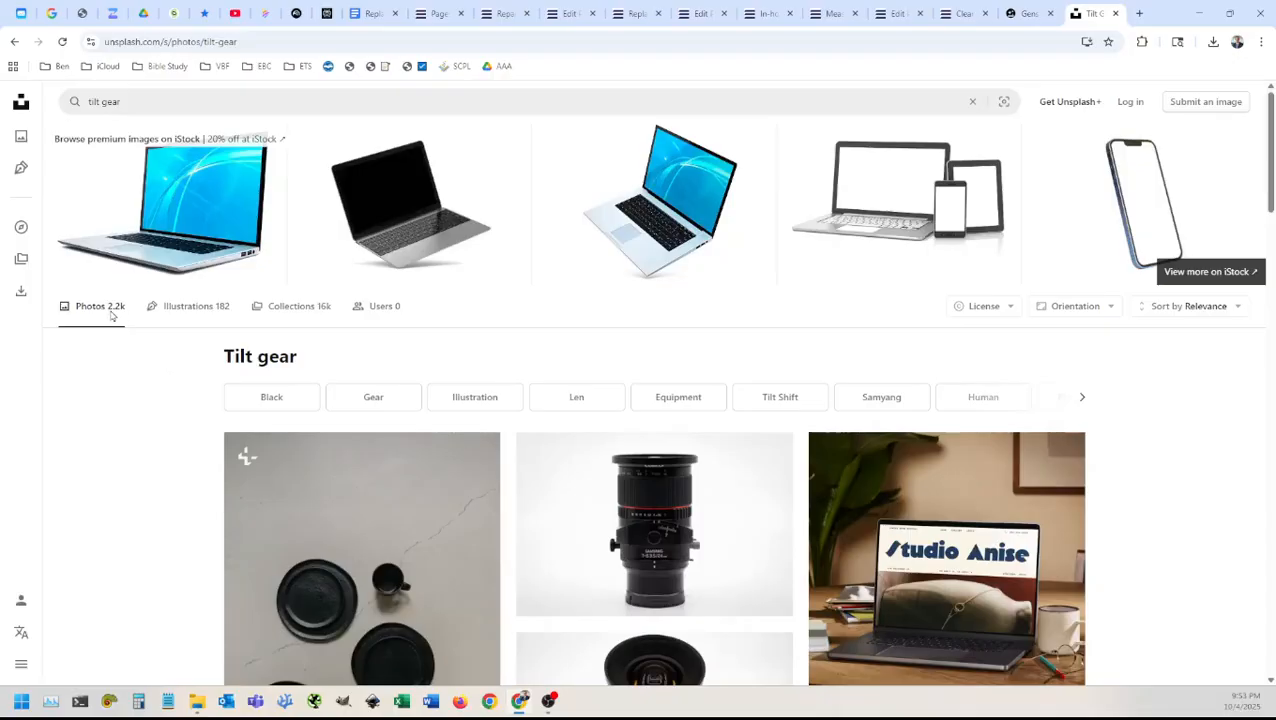
Step: Replace the photo search term with "blinds parts" and run the search
left_click(174, 106)
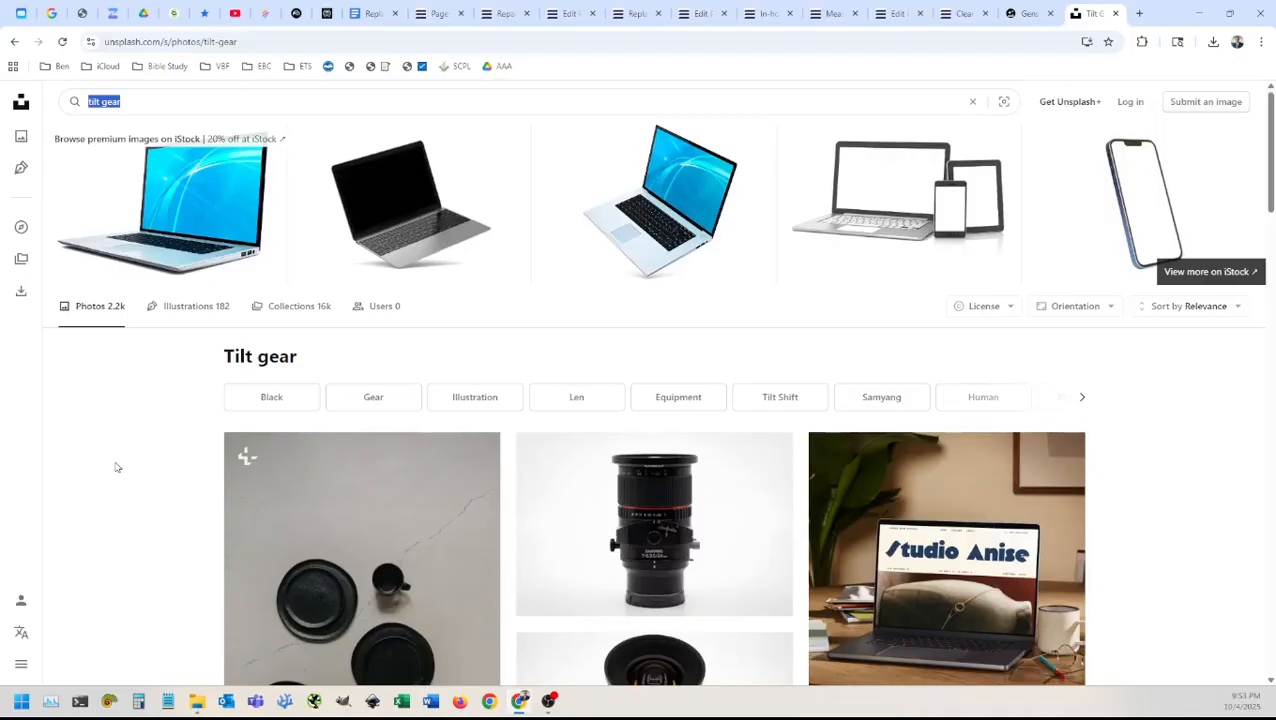
type("blinds parts")
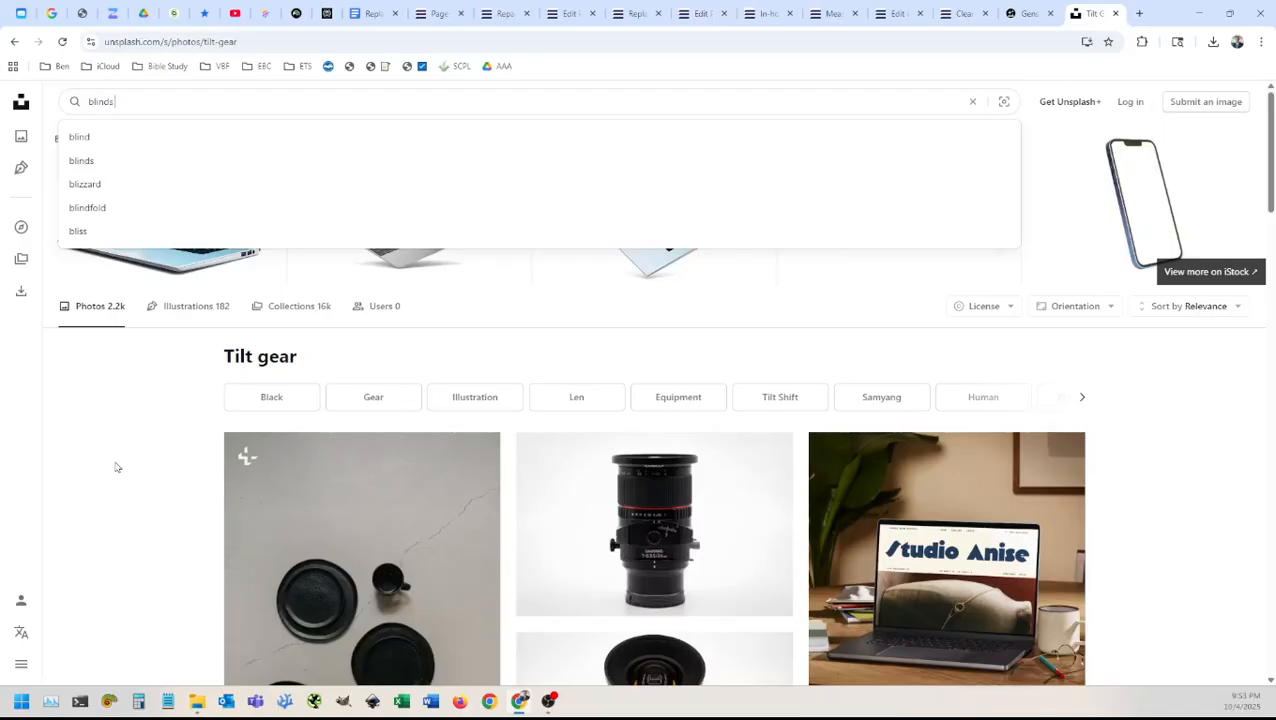
key("Return")
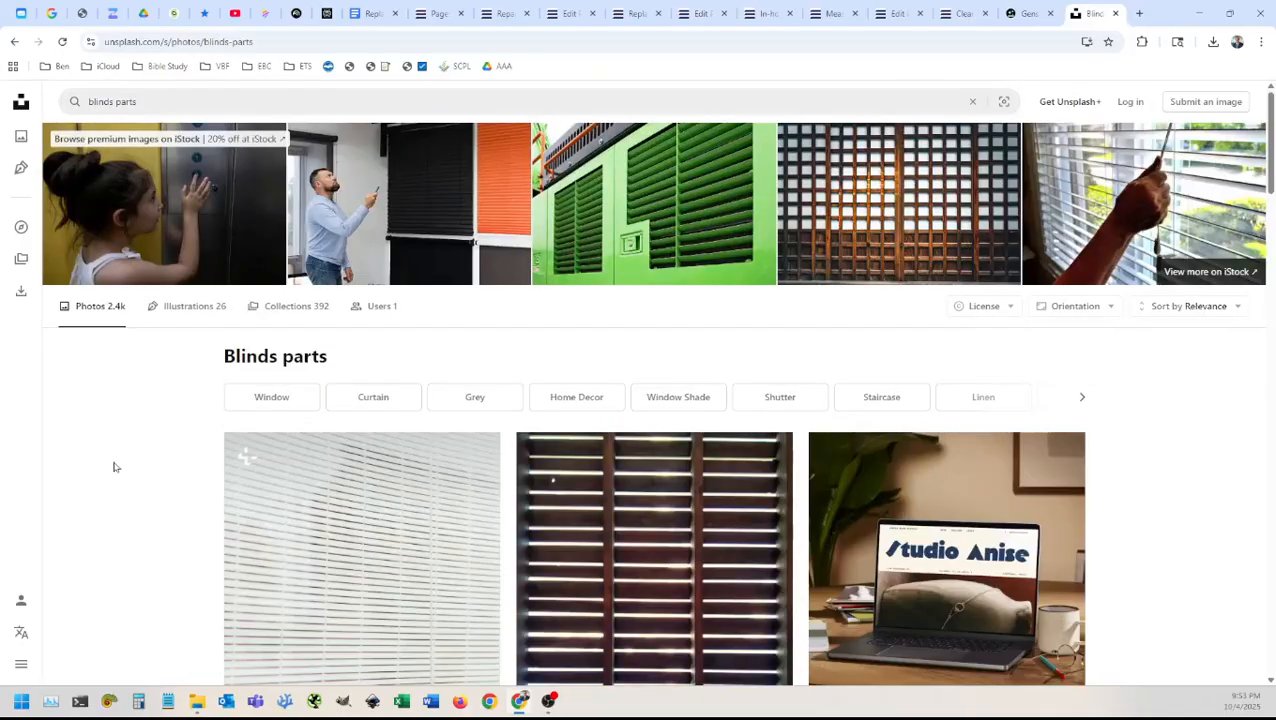
Step: Examine the first batch of blinds parts photos for a usable picture of blinds components
scroll(170, 455, "down", 1)
scroll(170, 455, "down", 1)
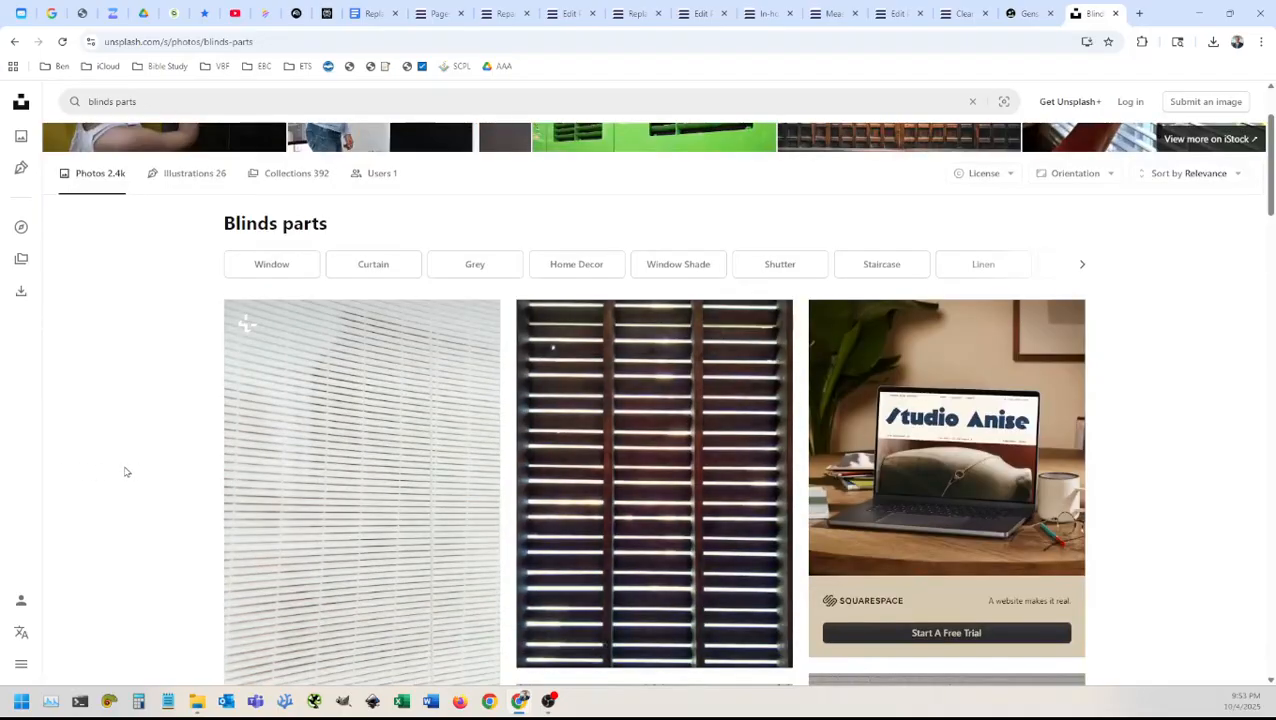
scroll(130, 468, "down", 3)
scroll(139, 451, "down", 2)
scroll(139, 452, "down", 2)
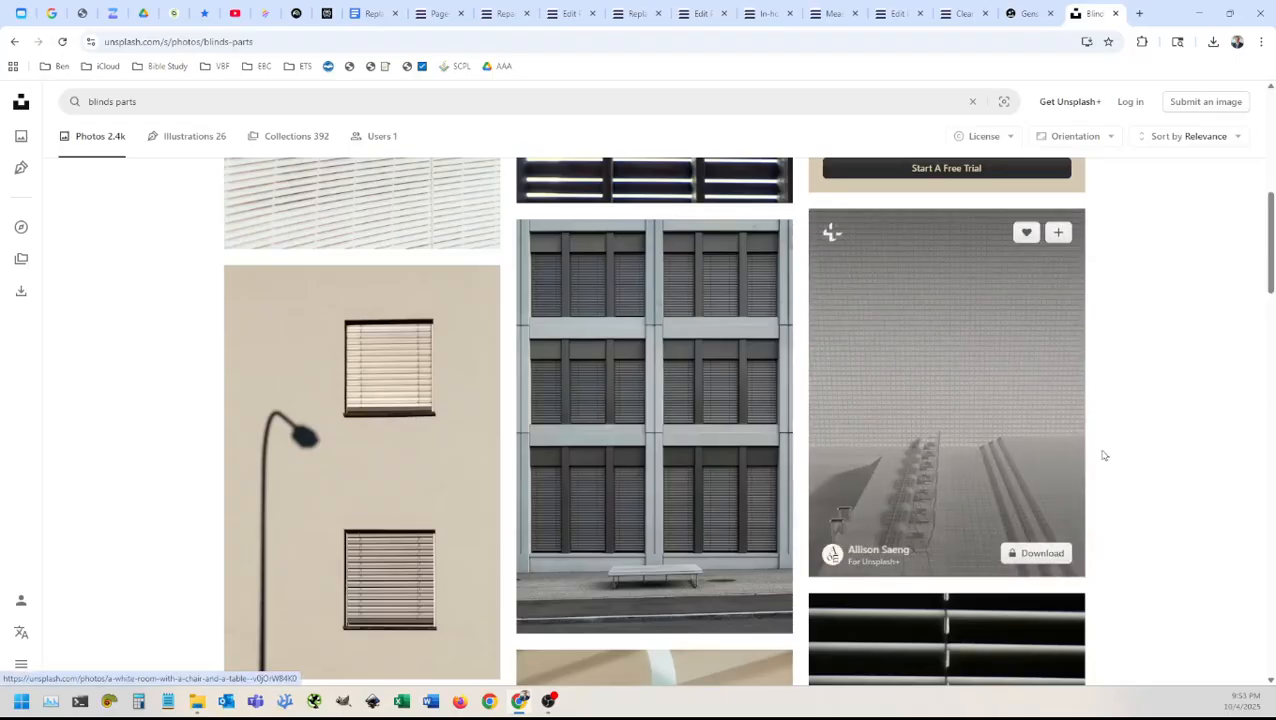
scroll(1104, 455, "down", 2)
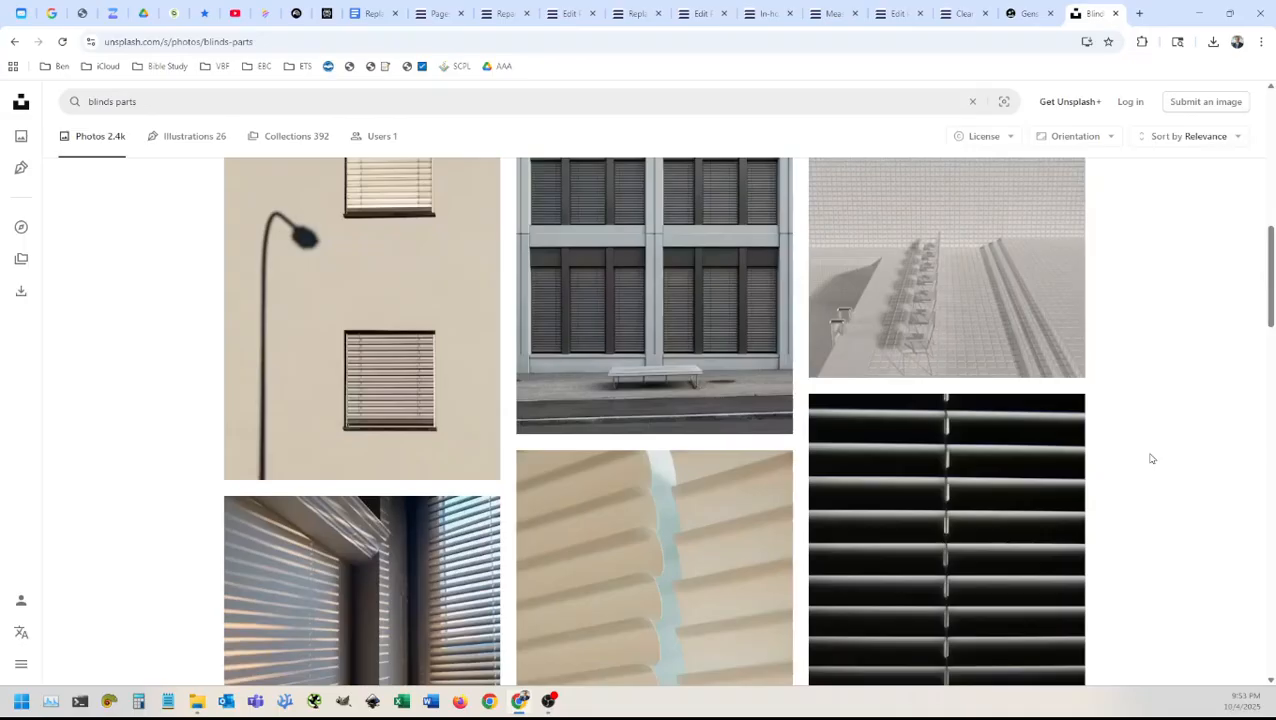
scroll(1151, 458, "down", 1)
scroll(1151, 456, "down", 5)
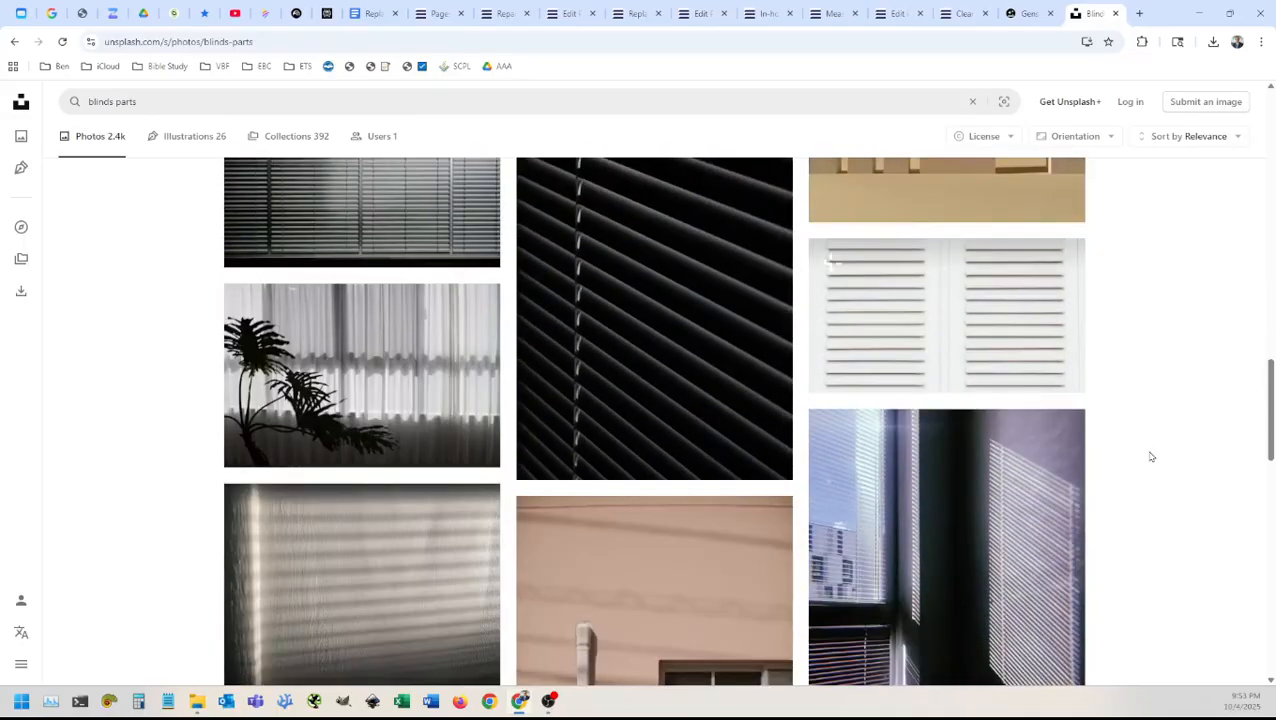
scroll(1151, 457, "down", 2)
scroll(1150, 457, "down", 2)
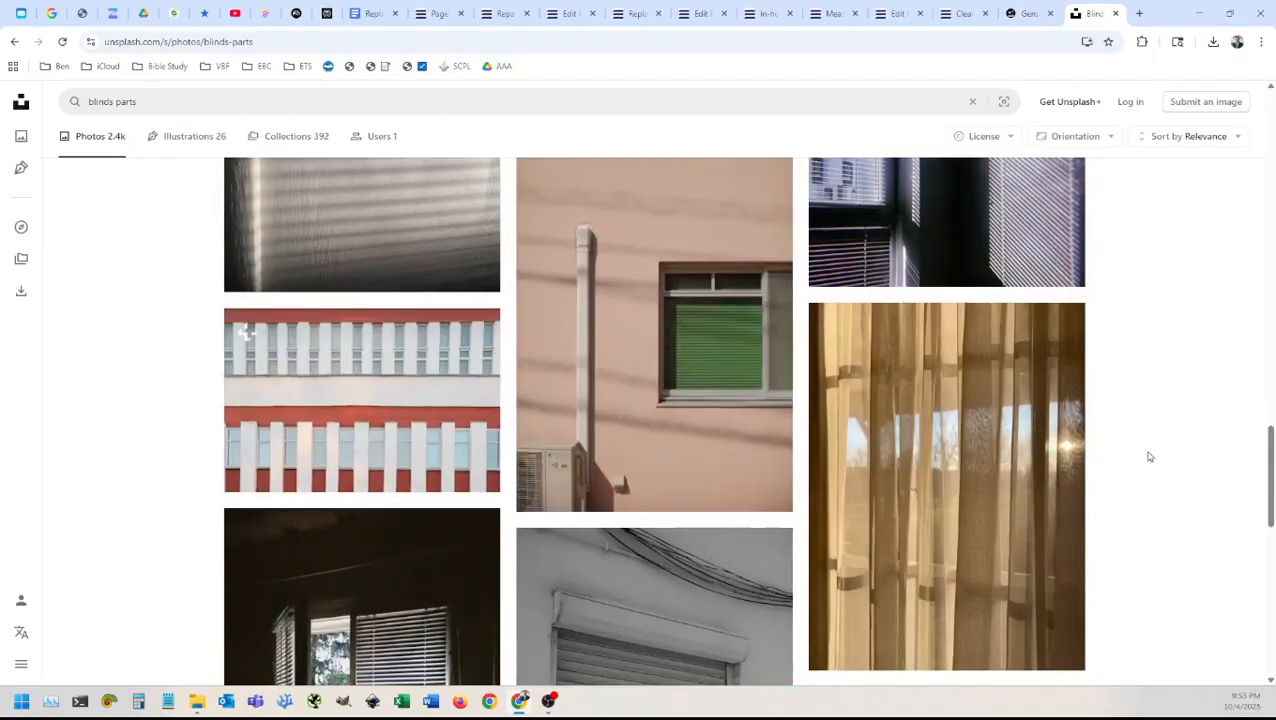
scroll(1149, 455, "down", 4)
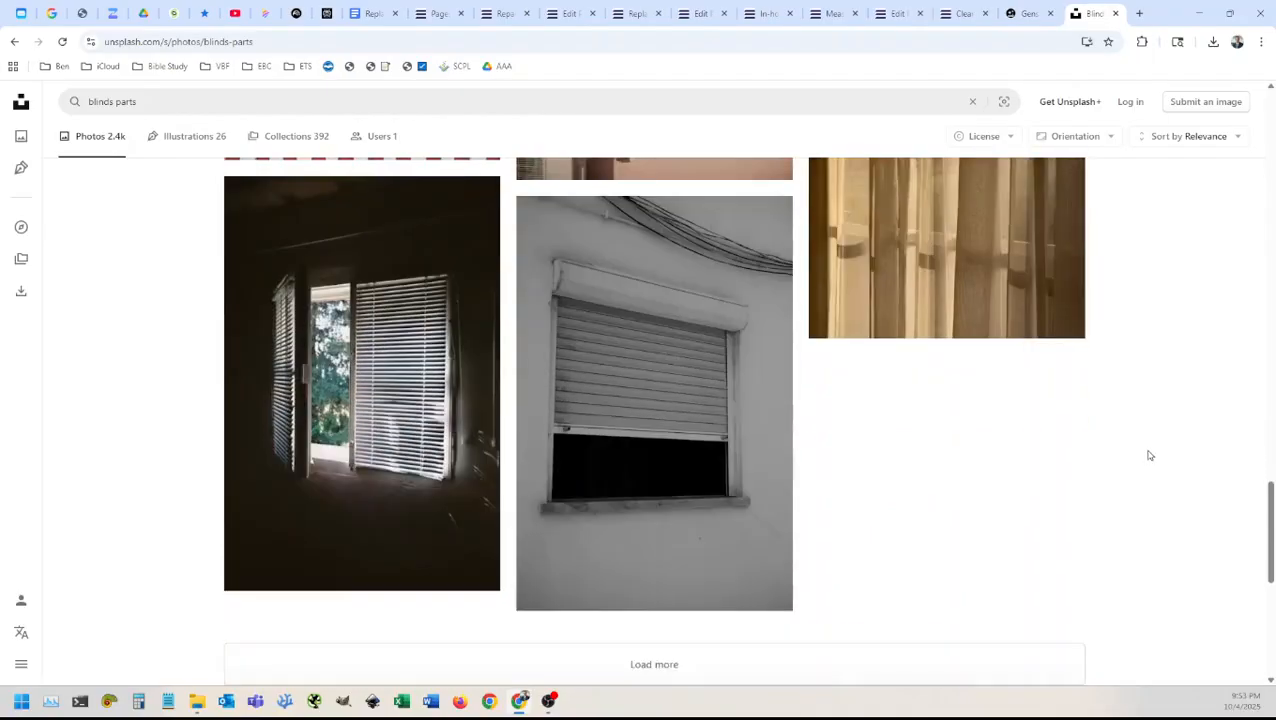
scroll(1149, 455, "up", 2)
scroll(1148, 455, "down", 3)
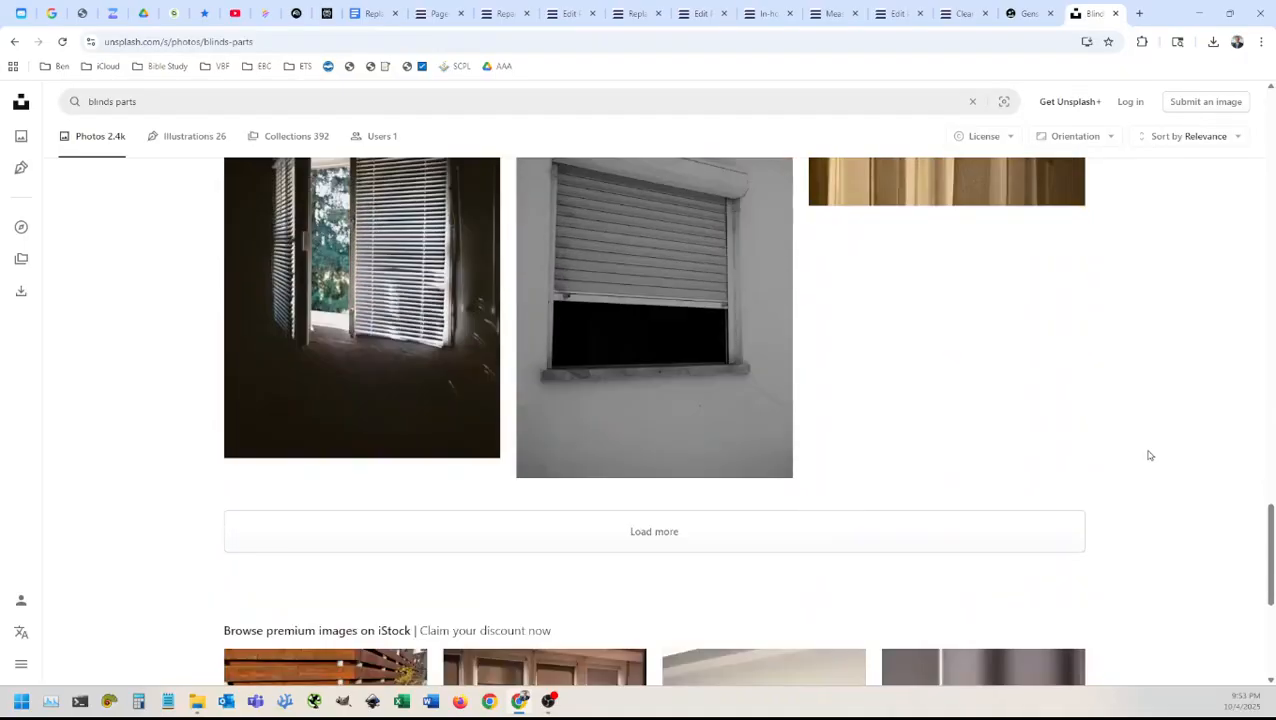
Step: Load more blinds parts photos and examine the additional results for a usable picture of blinds components
left_click(659, 532)
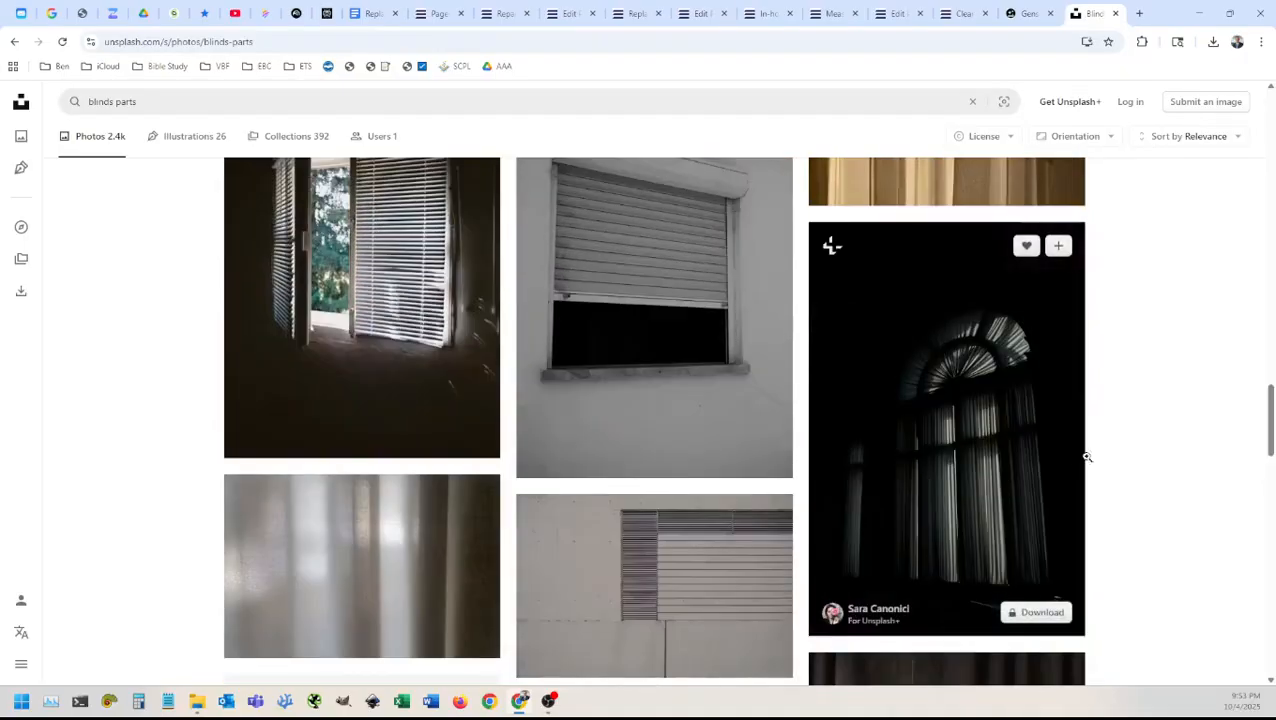
scroll(1105, 461, "down", 2)
scroll(1106, 461, "down", 5)
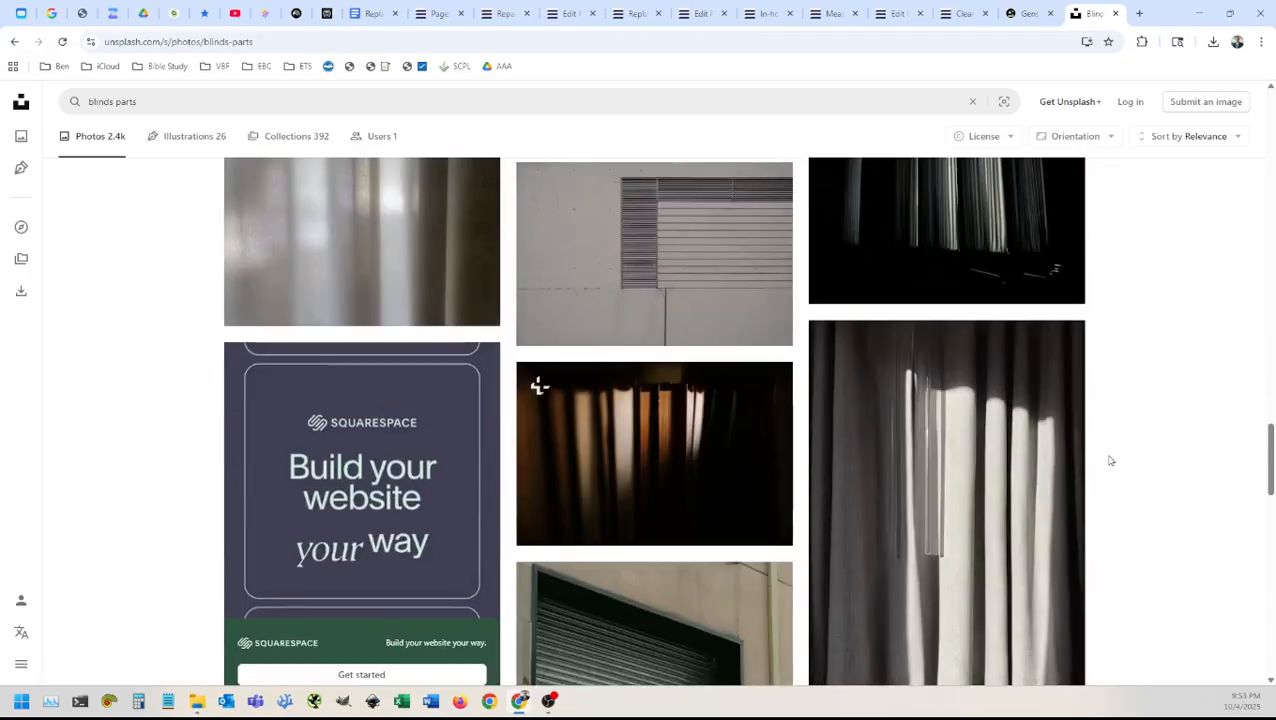
scroll(1111, 455, "down", 8)
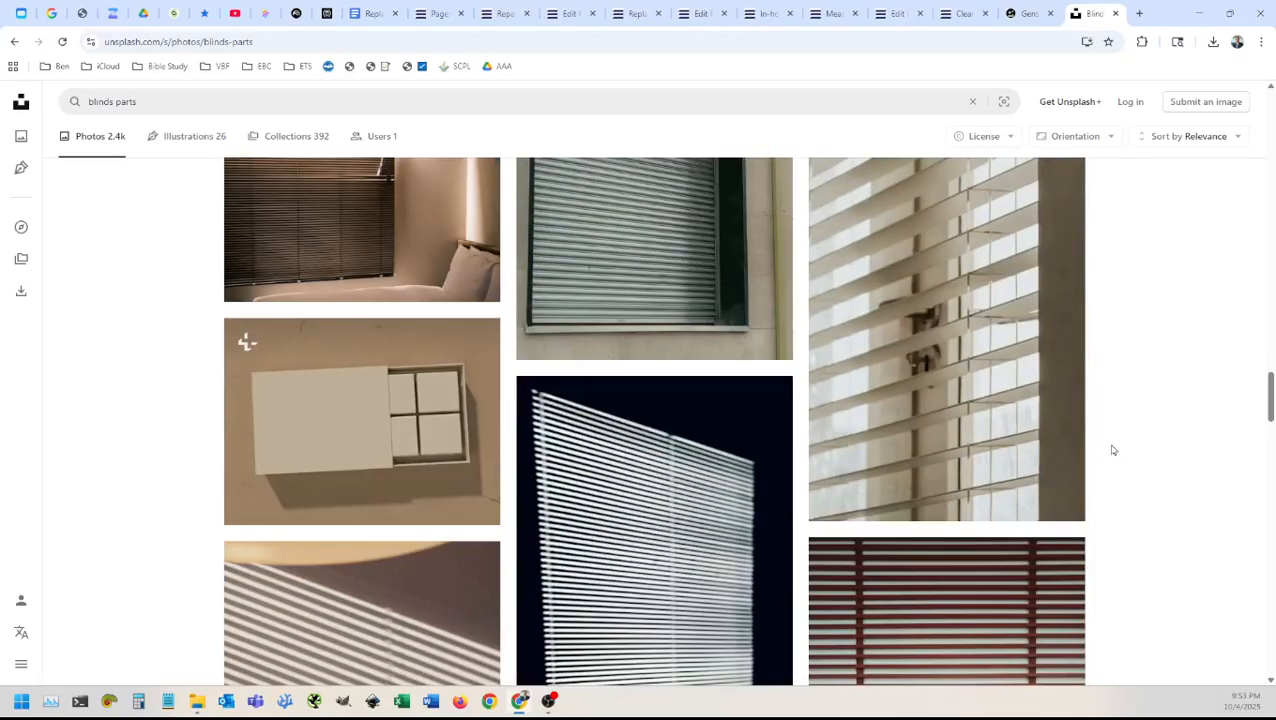
scroll(1114, 449, "down", 3)
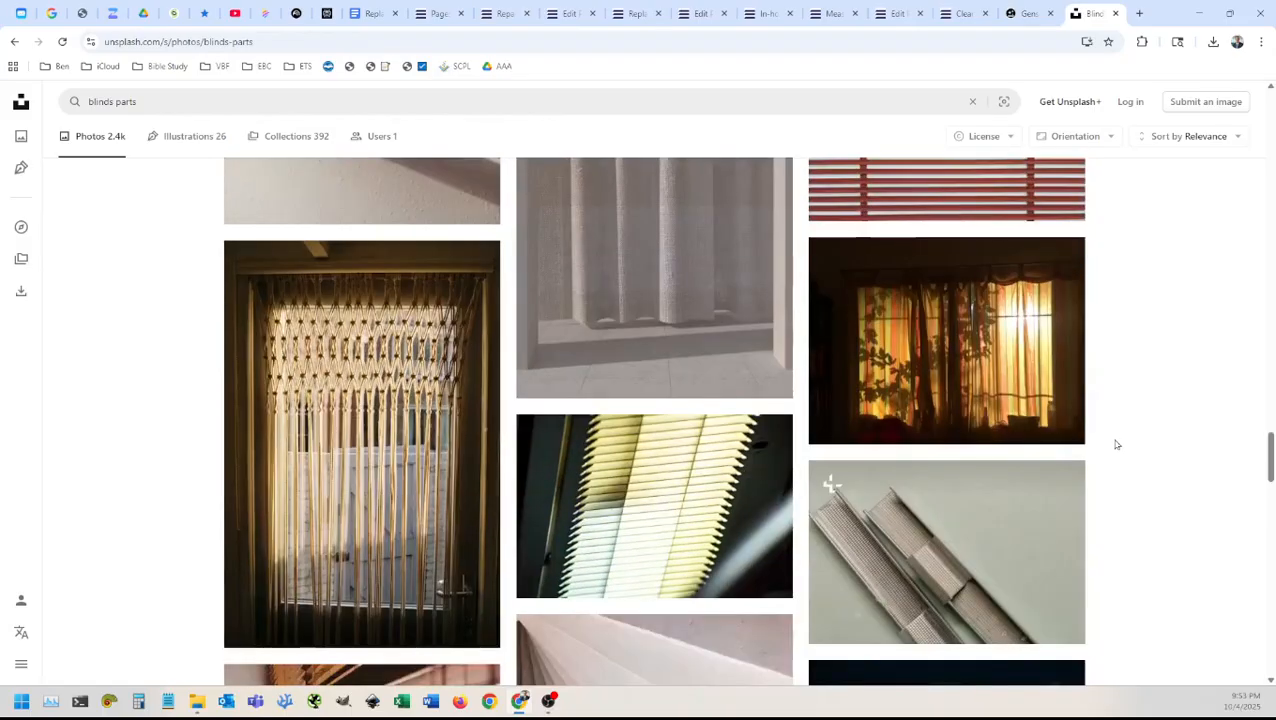
Step: Open the Pixabay home page in a new browser tab
key("ctrl+t")
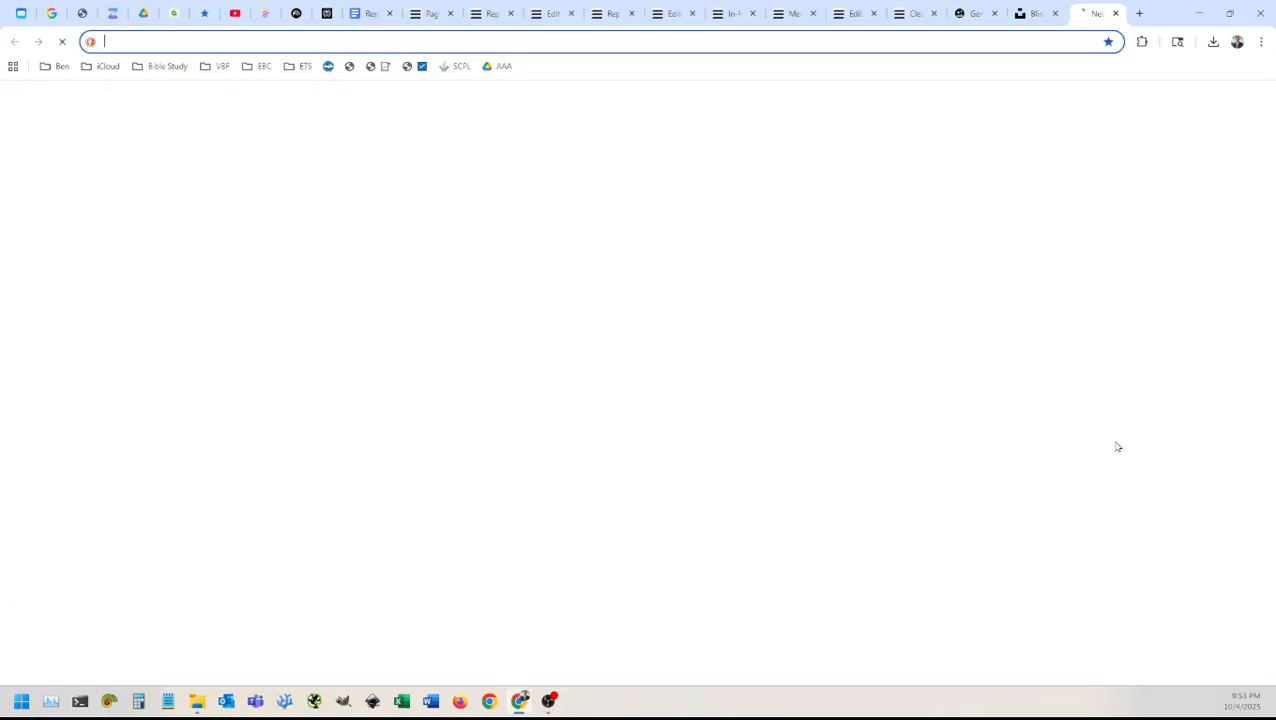
type("pixabay")
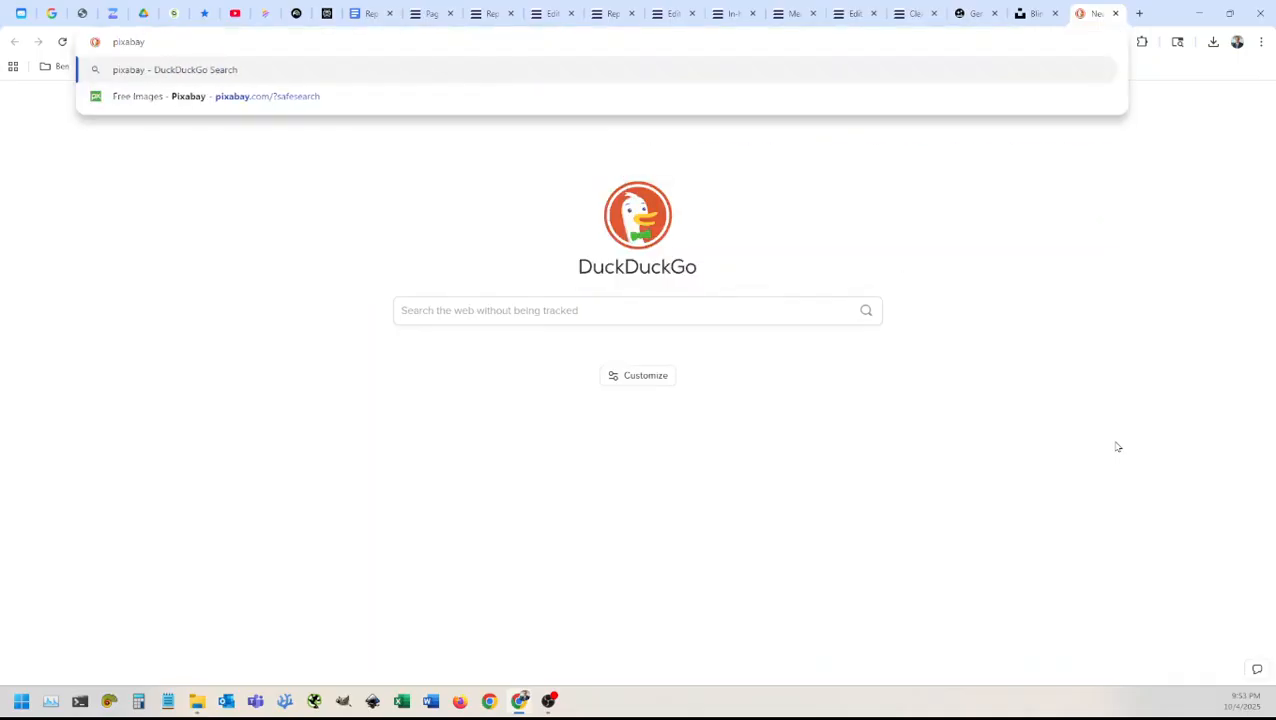
key("Down")
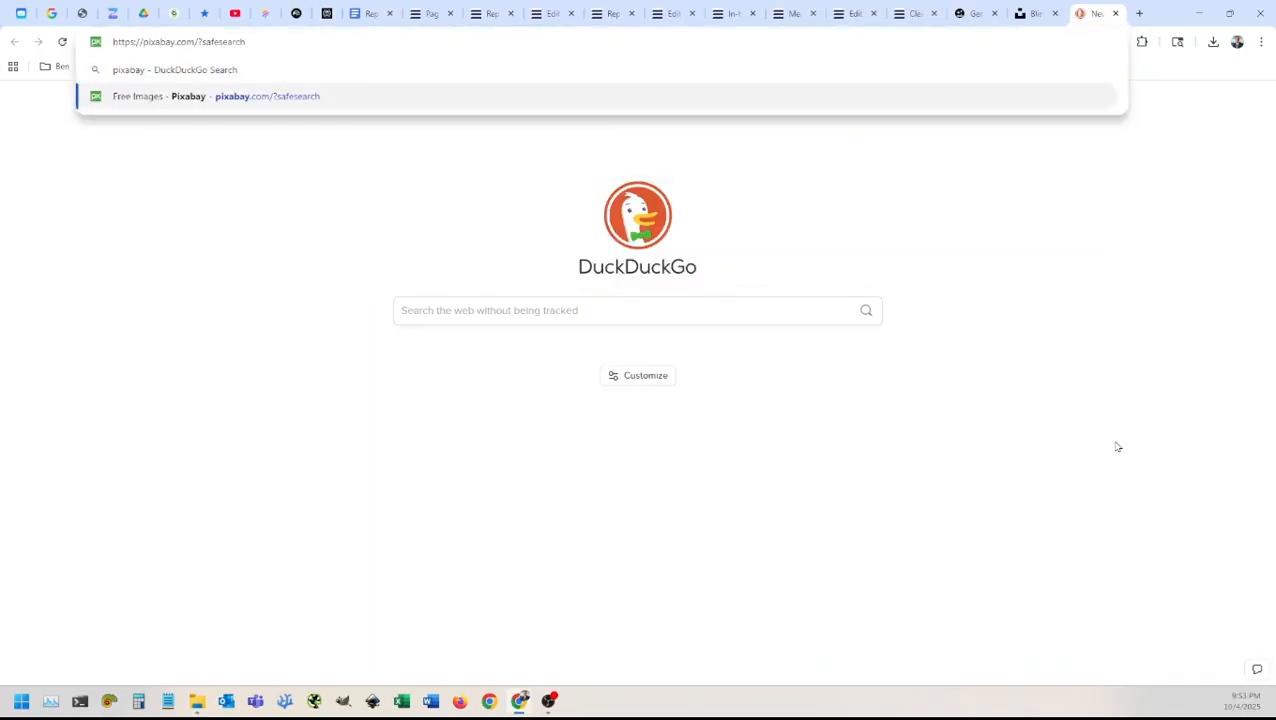
key("ctrl+BackSpace")
key("Return")
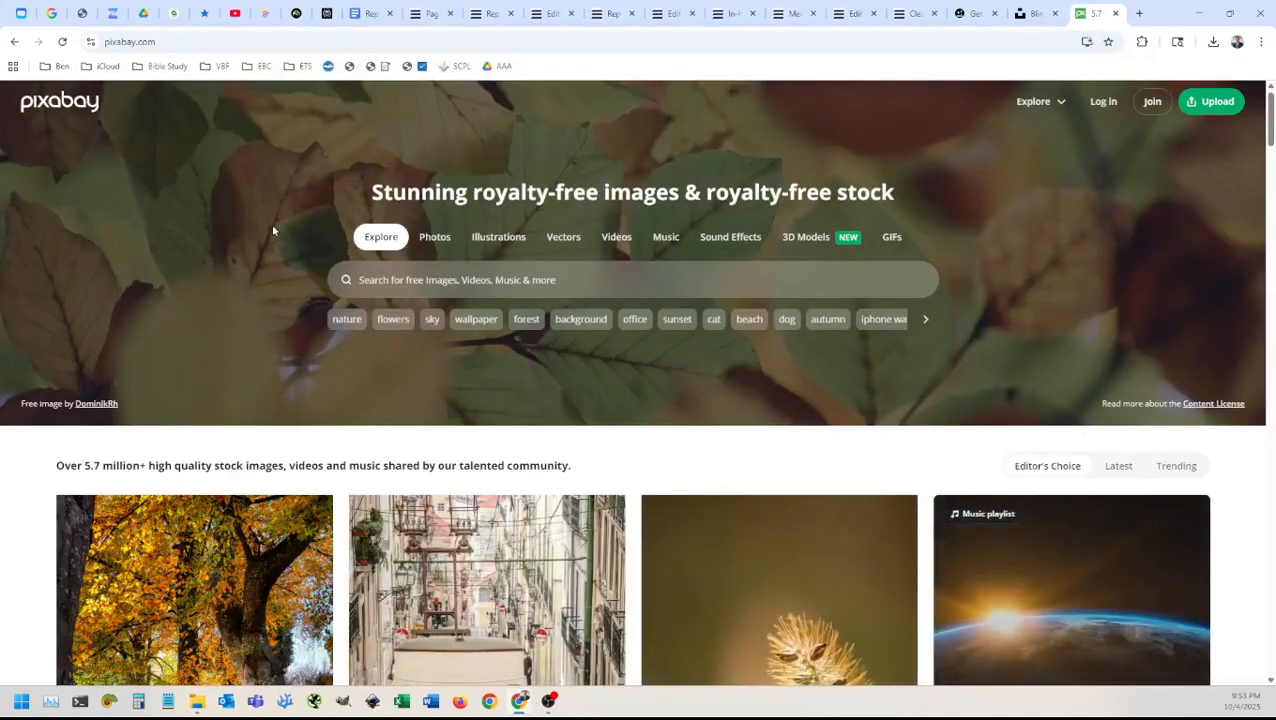
Step: Search the Pixabay image library for "blinds parts"
left_click(441, 289)
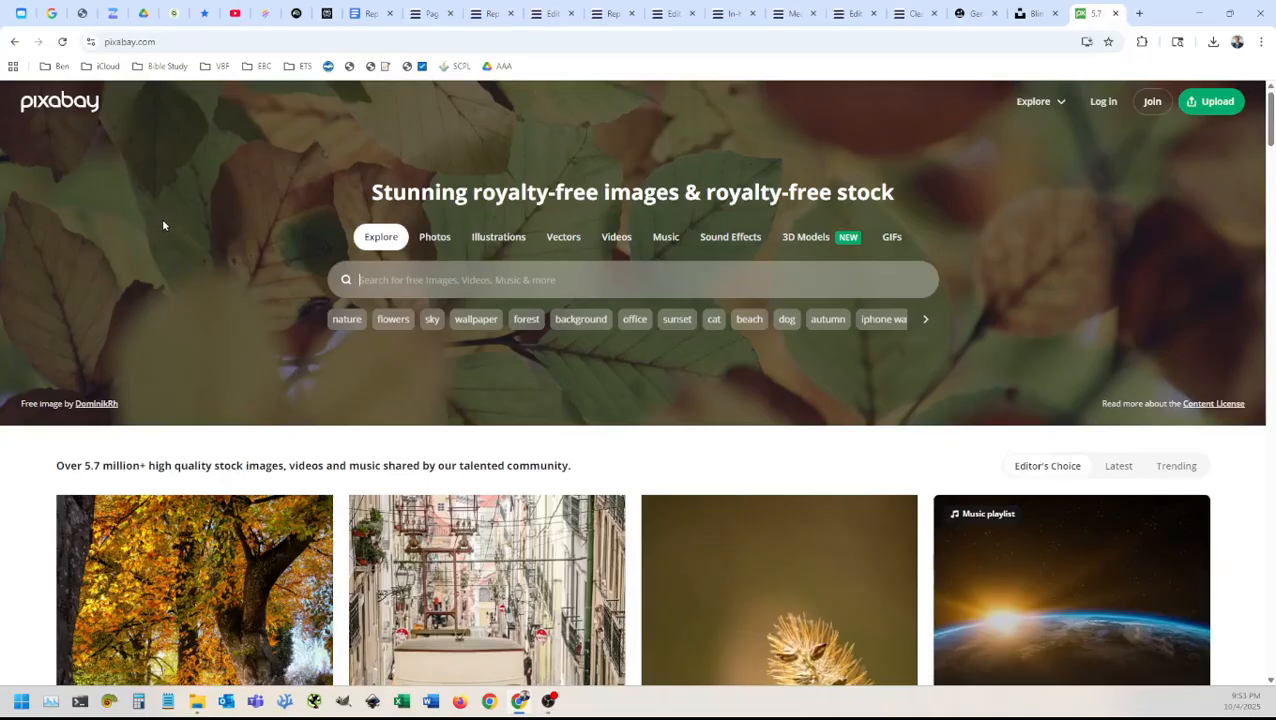
type("blinds parts")
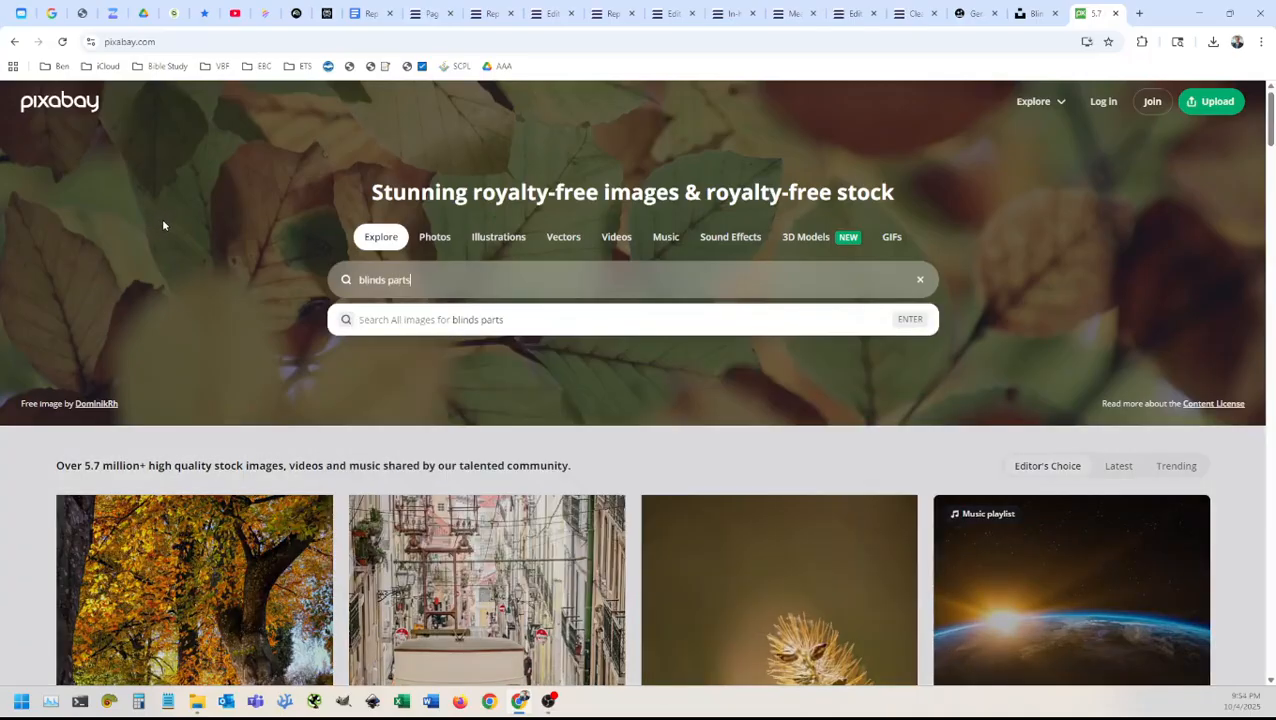
key("Return")
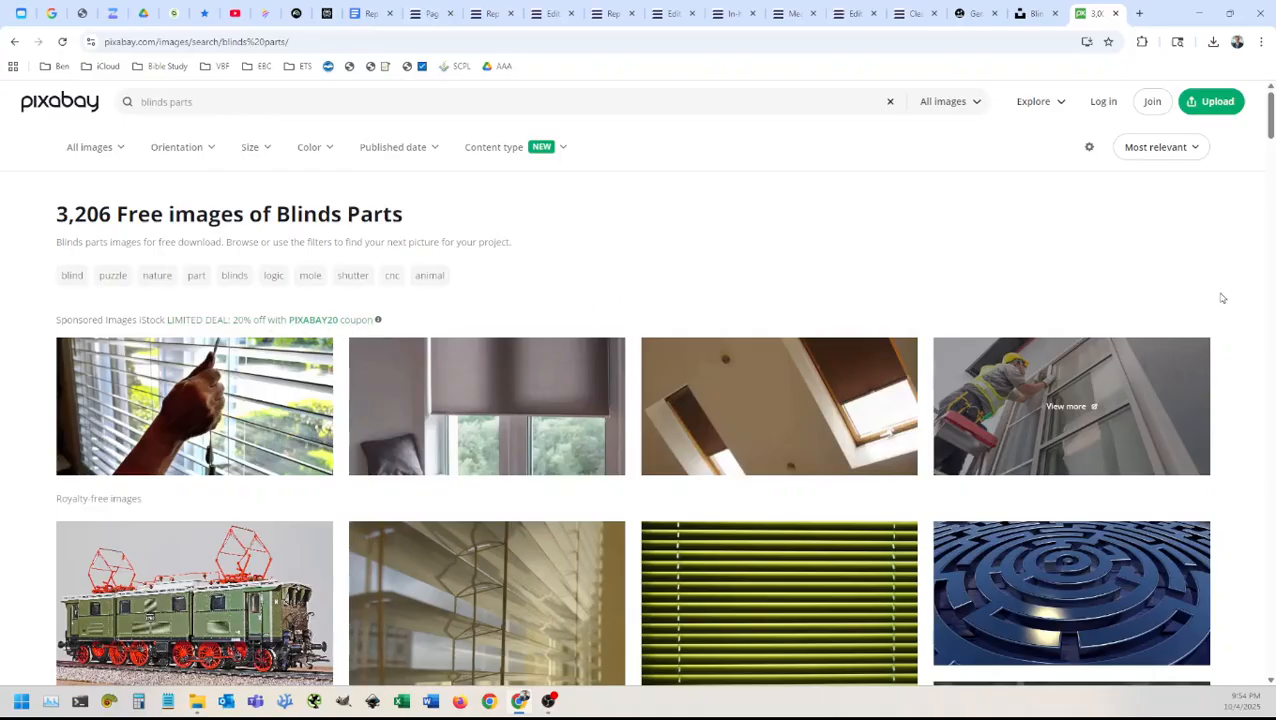
Step: Examine the sponsored and royalty-free blinds parts images for one suited to the replacement parts page
scroll(1220, 298, "down", 1)
scroll(1225, 300, "down", 1)
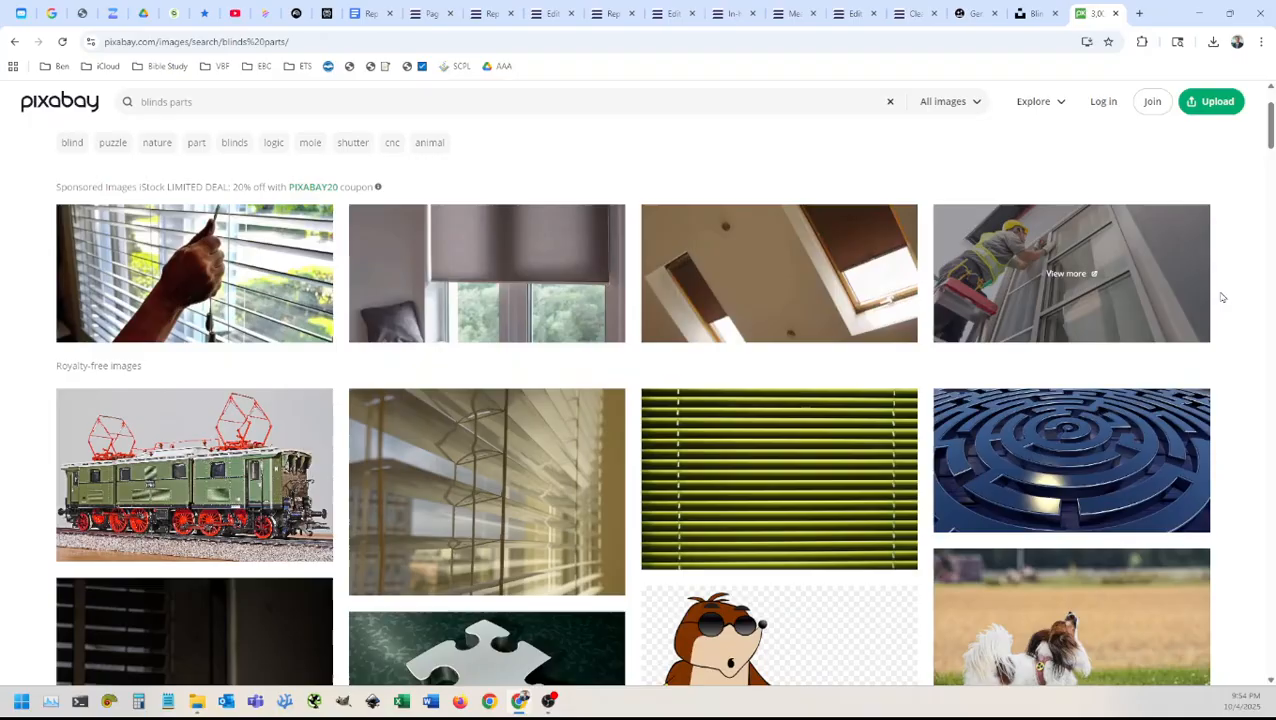
scroll(1237, 303, "down", 5)
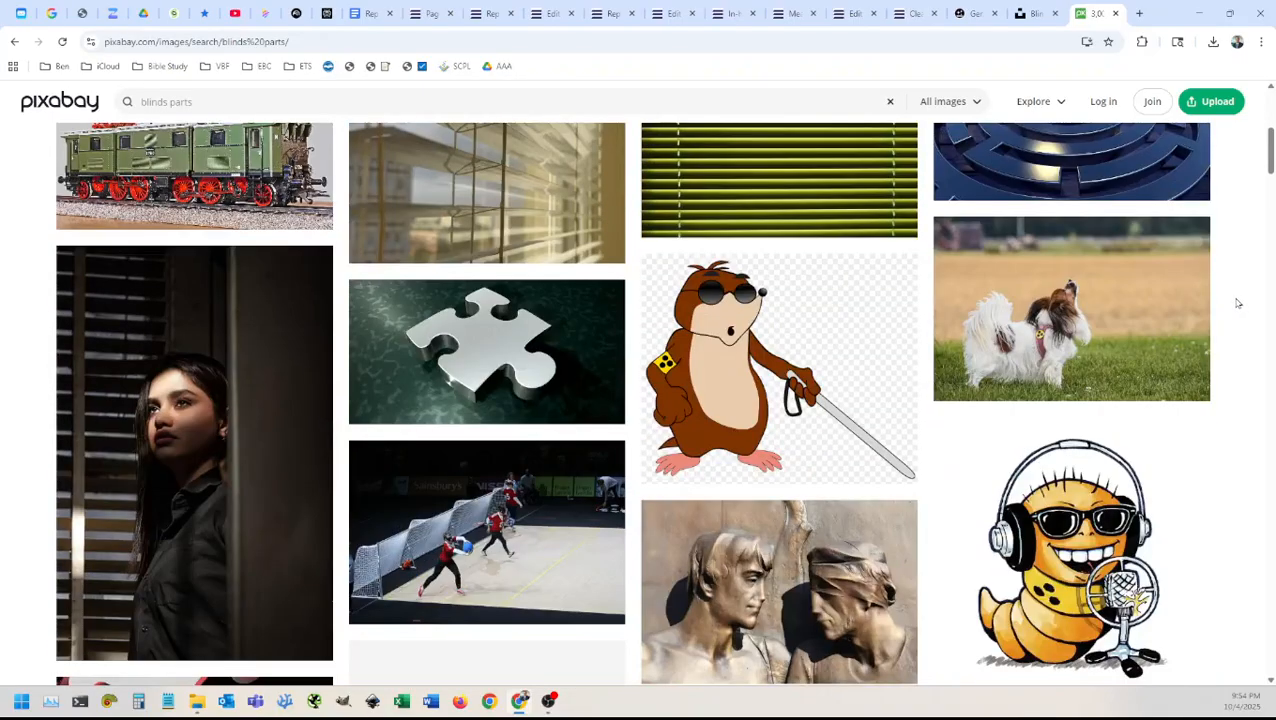
scroll(1237, 302, "up", 1)
scroll(1237, 302, "up", 4)
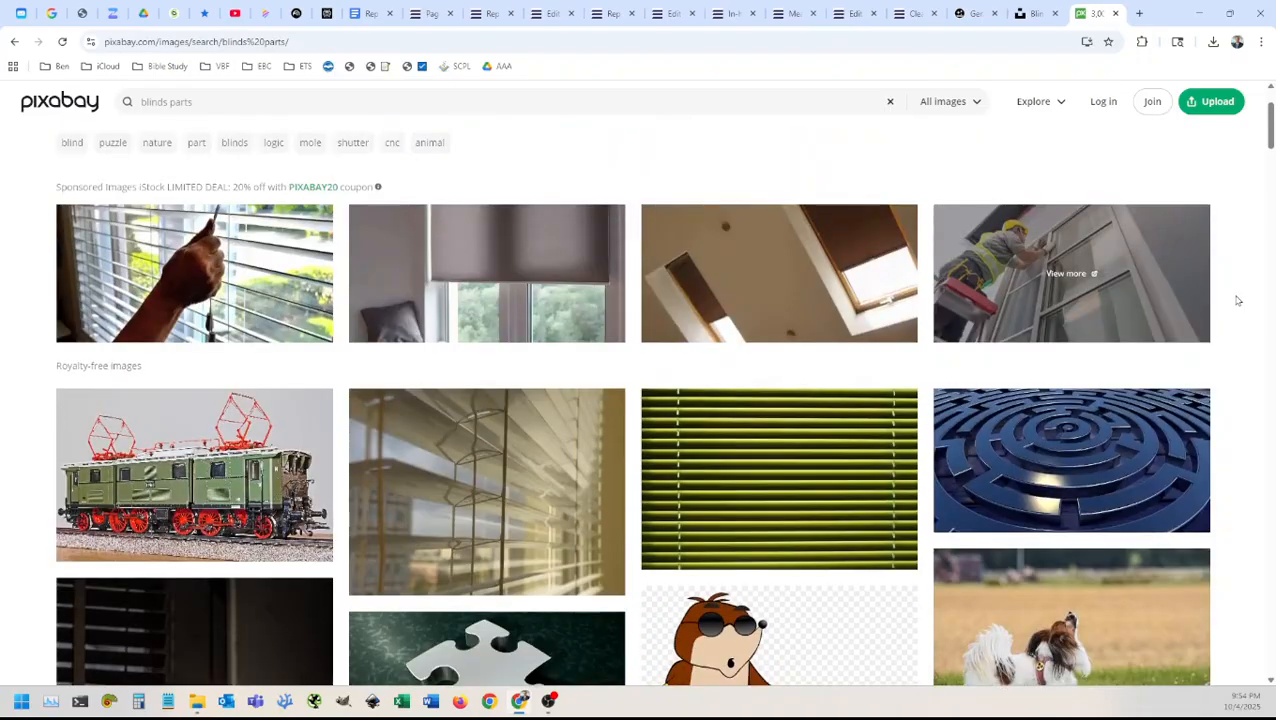
mouse_move(520, 518)
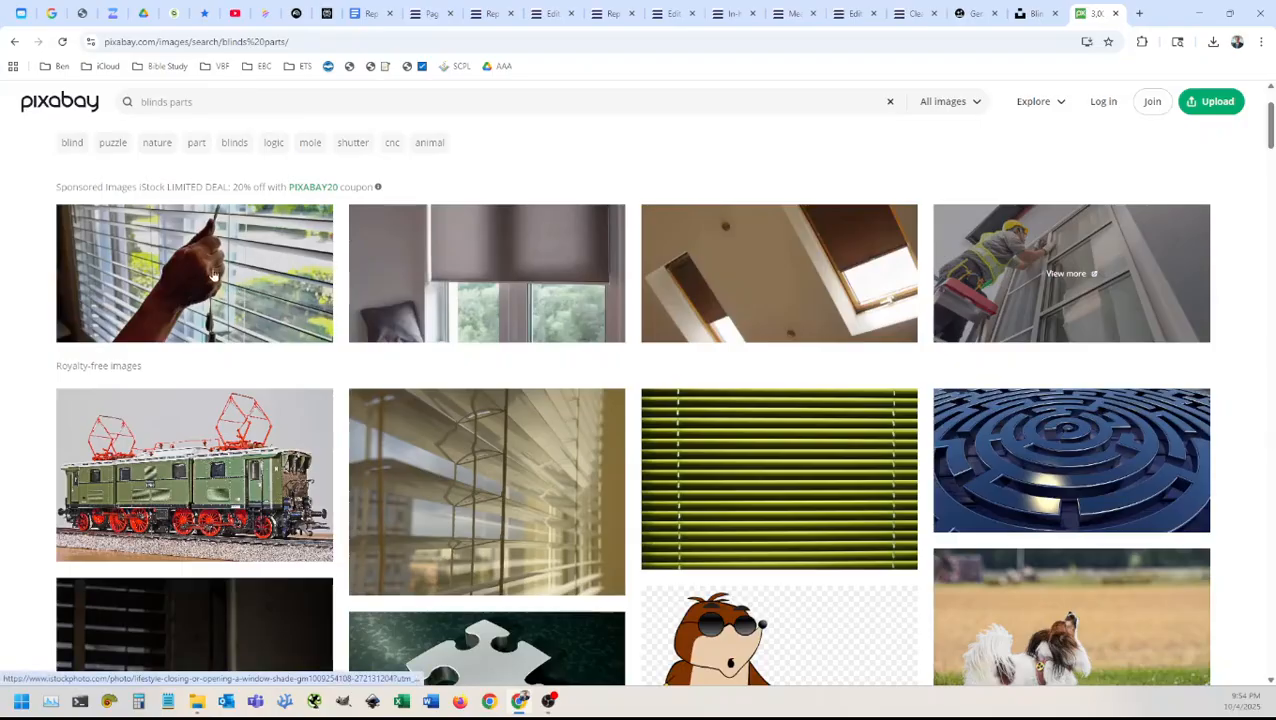
scroll(228, 305, "up", 2)
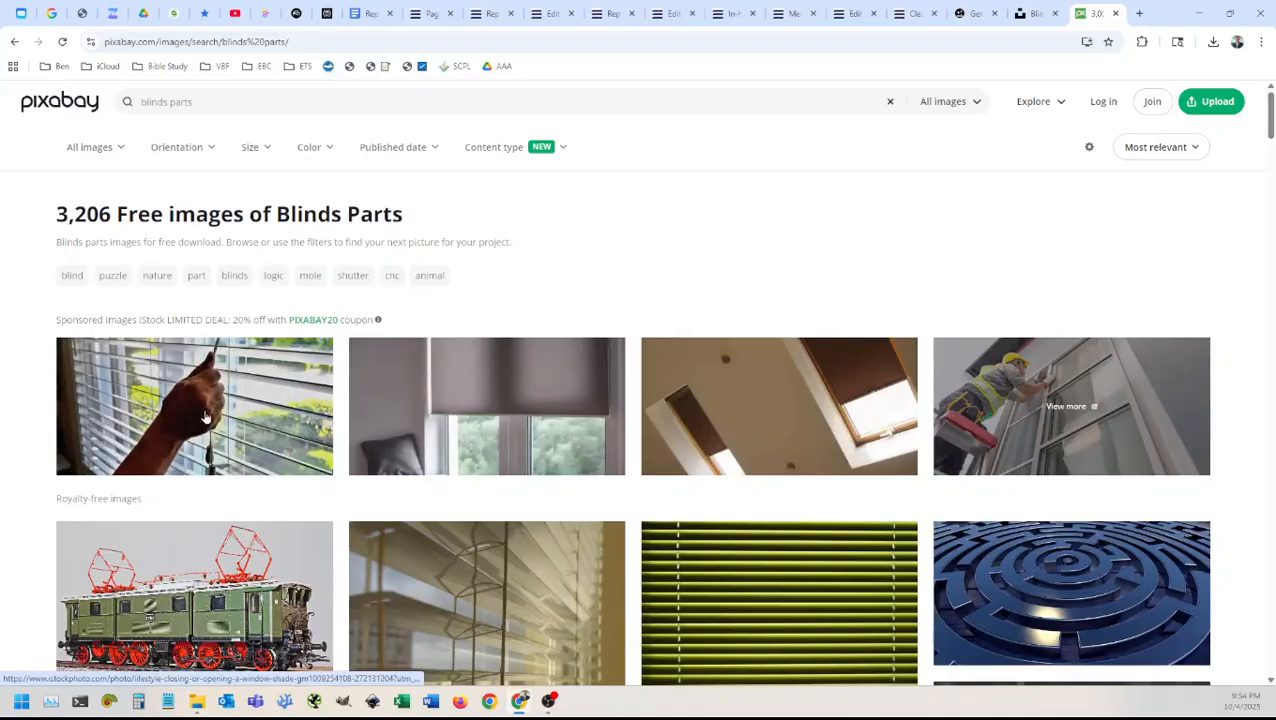
scroll(30, 530, "down", 2)
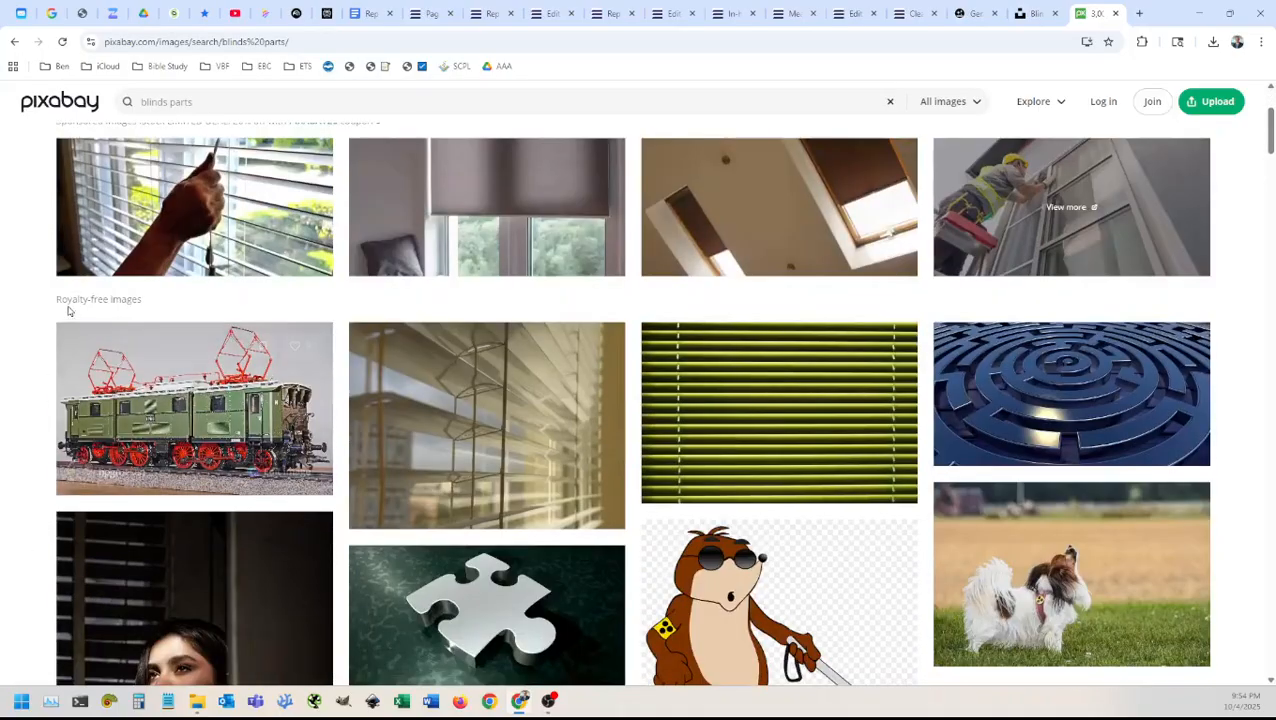
scroll(28, 481, "down", 2)
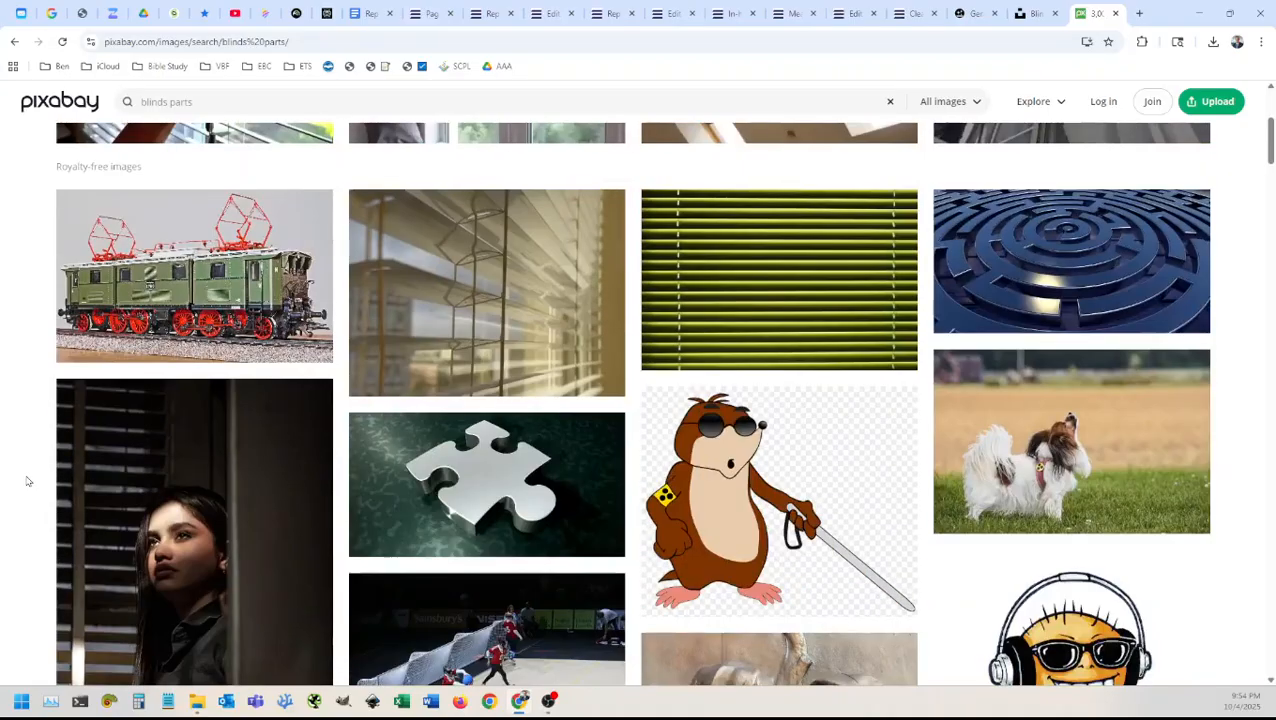
scroll(28, 481, "down", 1)
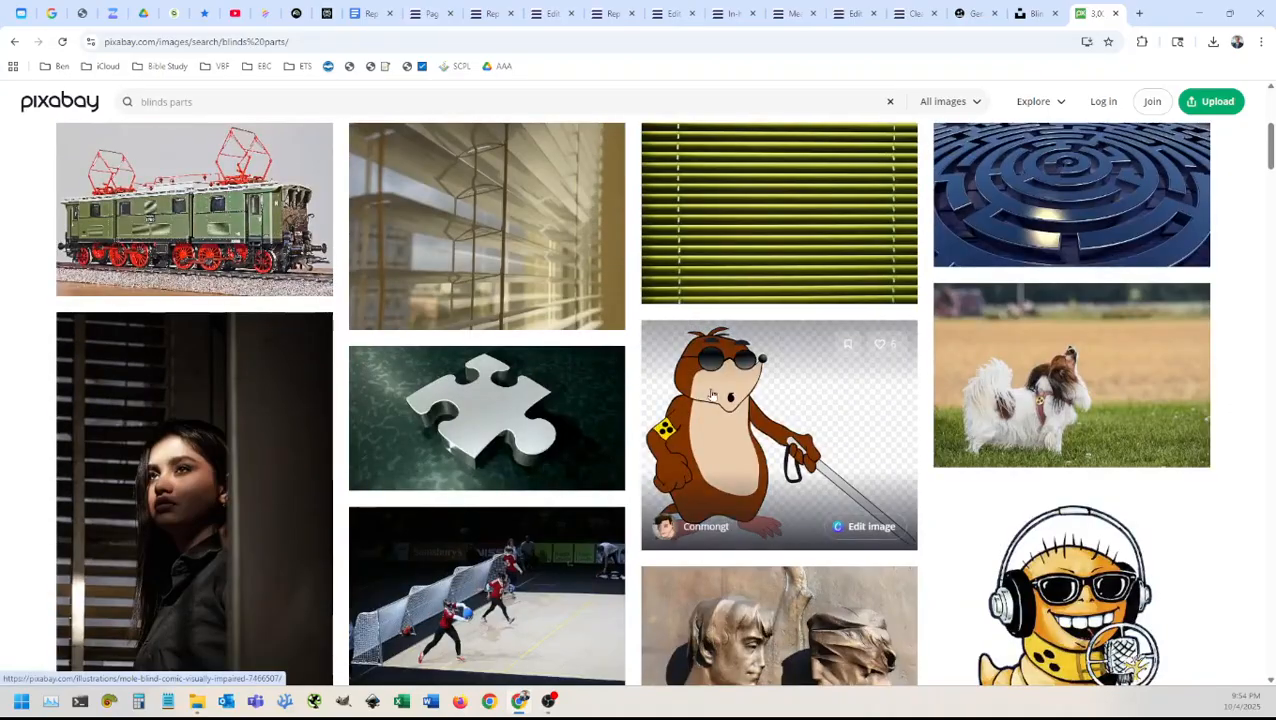
scroll(1253, 431, "down", 4)
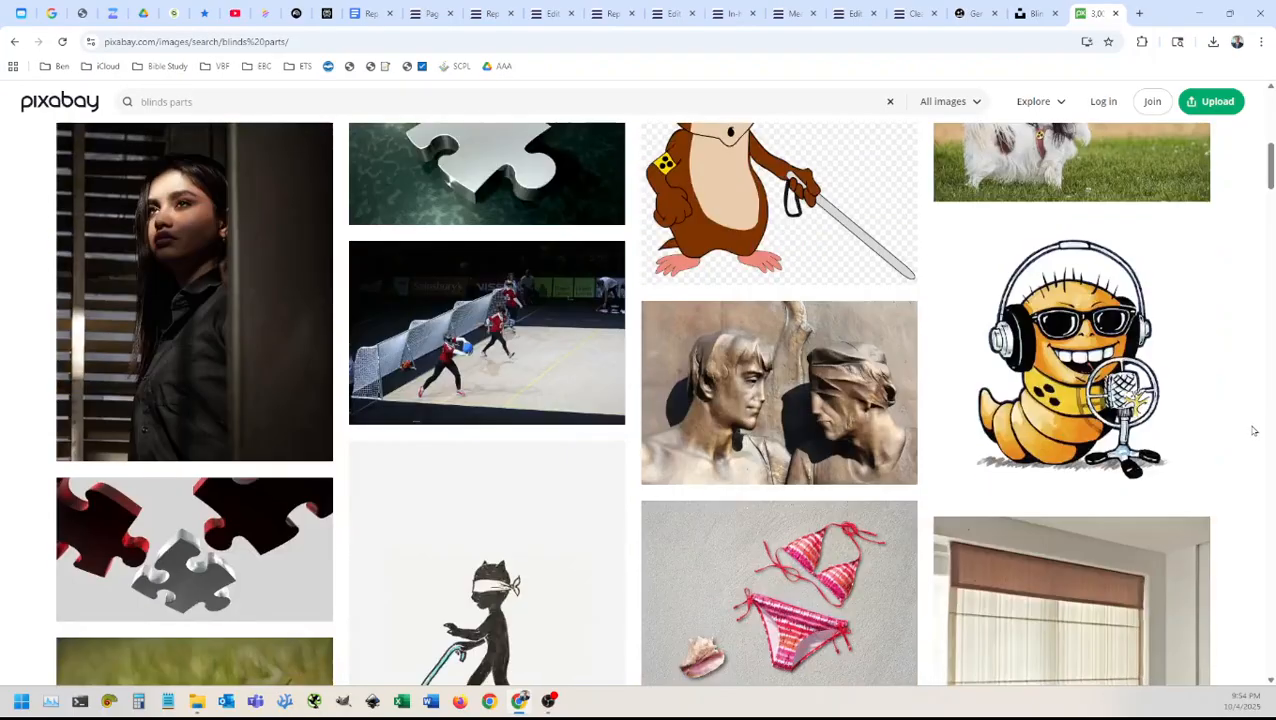
scroll(1251, 431, "down", 3)
scroll(1251, 430, "down", 3)
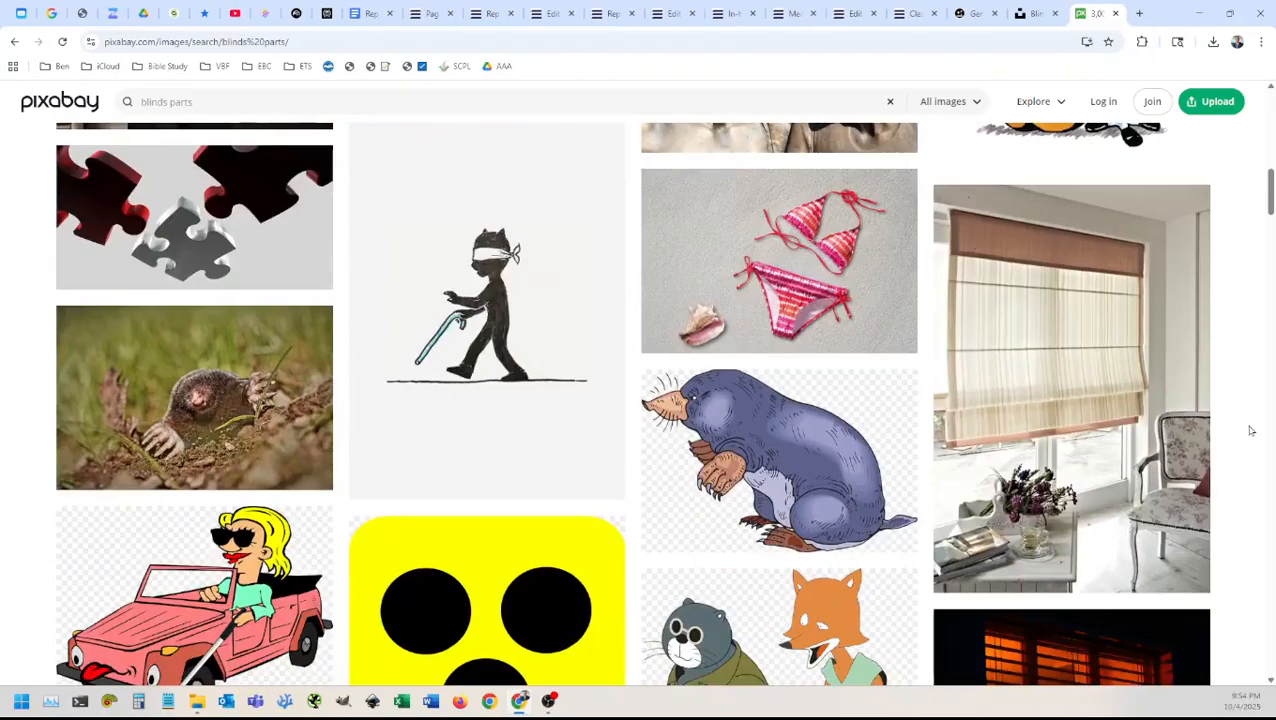
scroll(1249, 430, "down", 2)
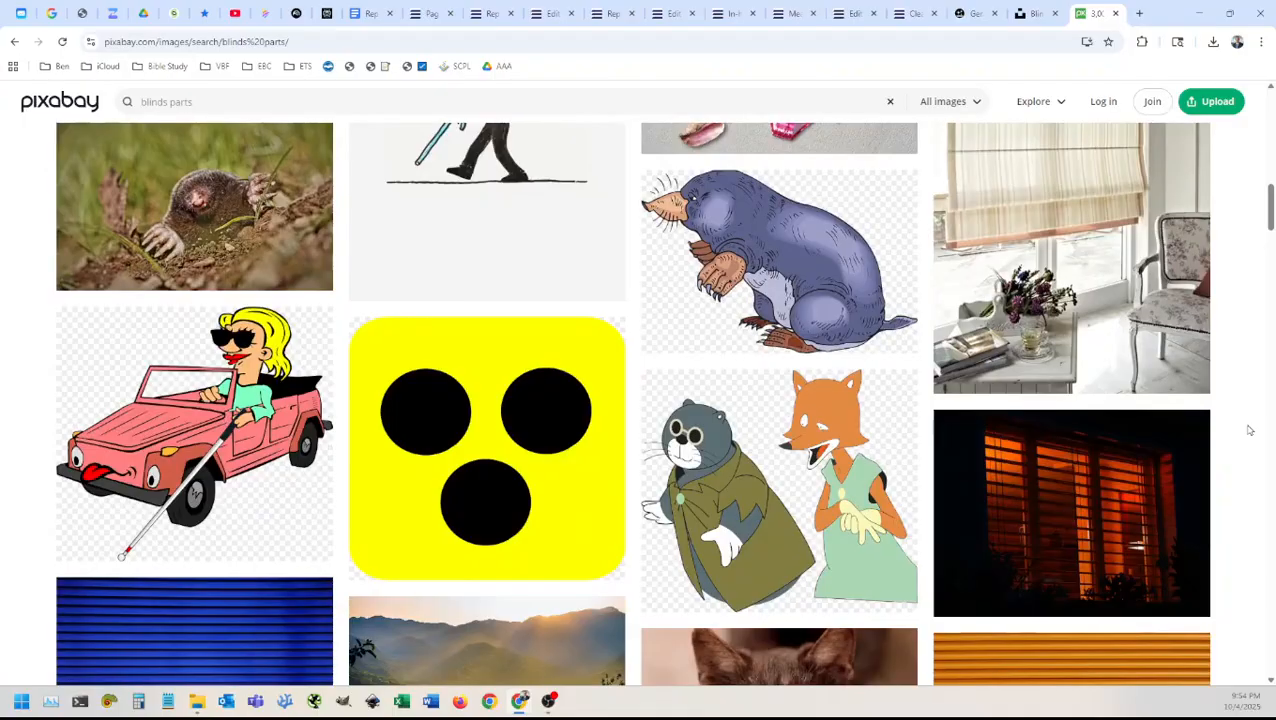
scroll(1249, 430, "down", 4)
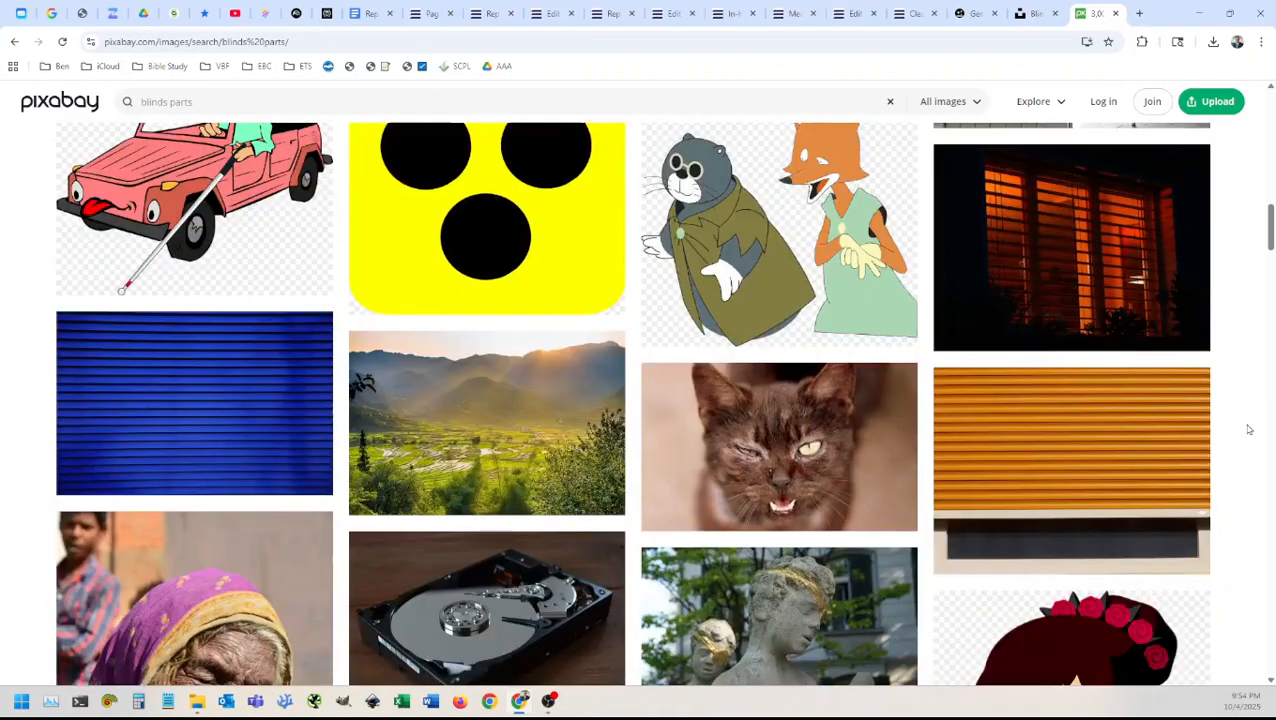
scroll(1248, 430, "down", 1)
scroll(1248, 429, "up", 1)
scroll(1248, 428, "down", 6)
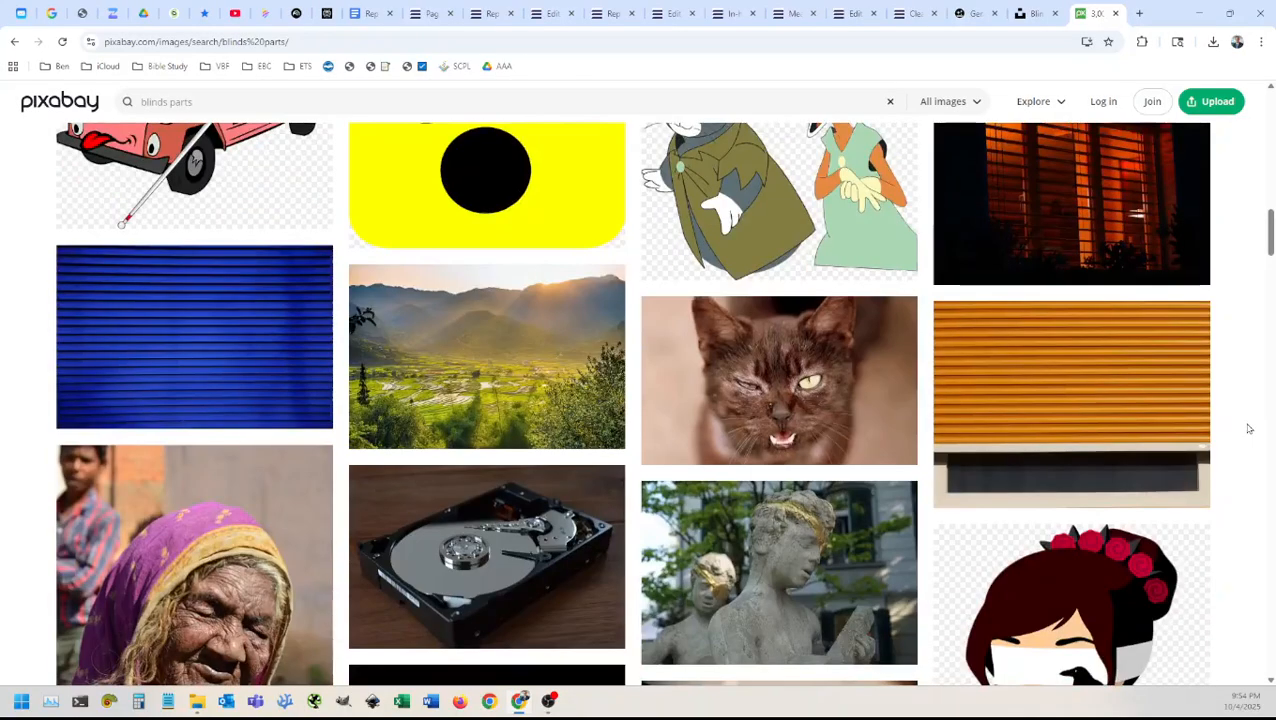
scroll(1248, 429, "down", 5)
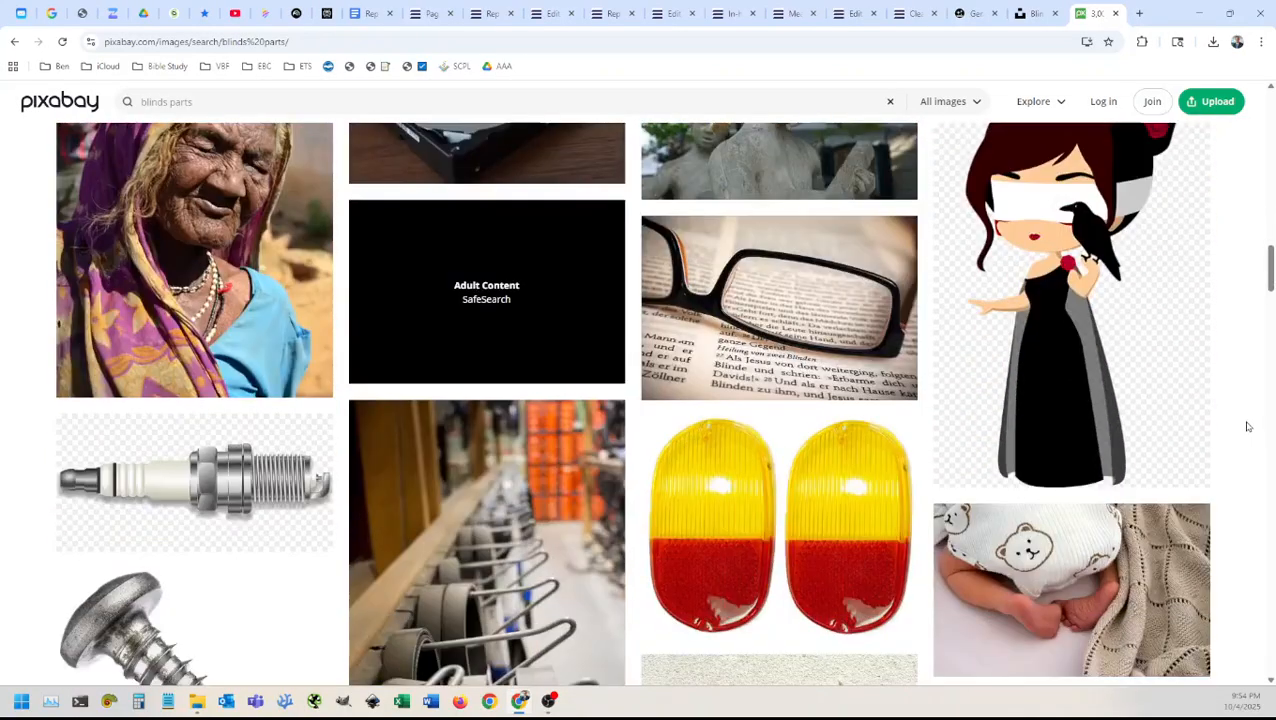
scroll(1247, 427, "up", 2)
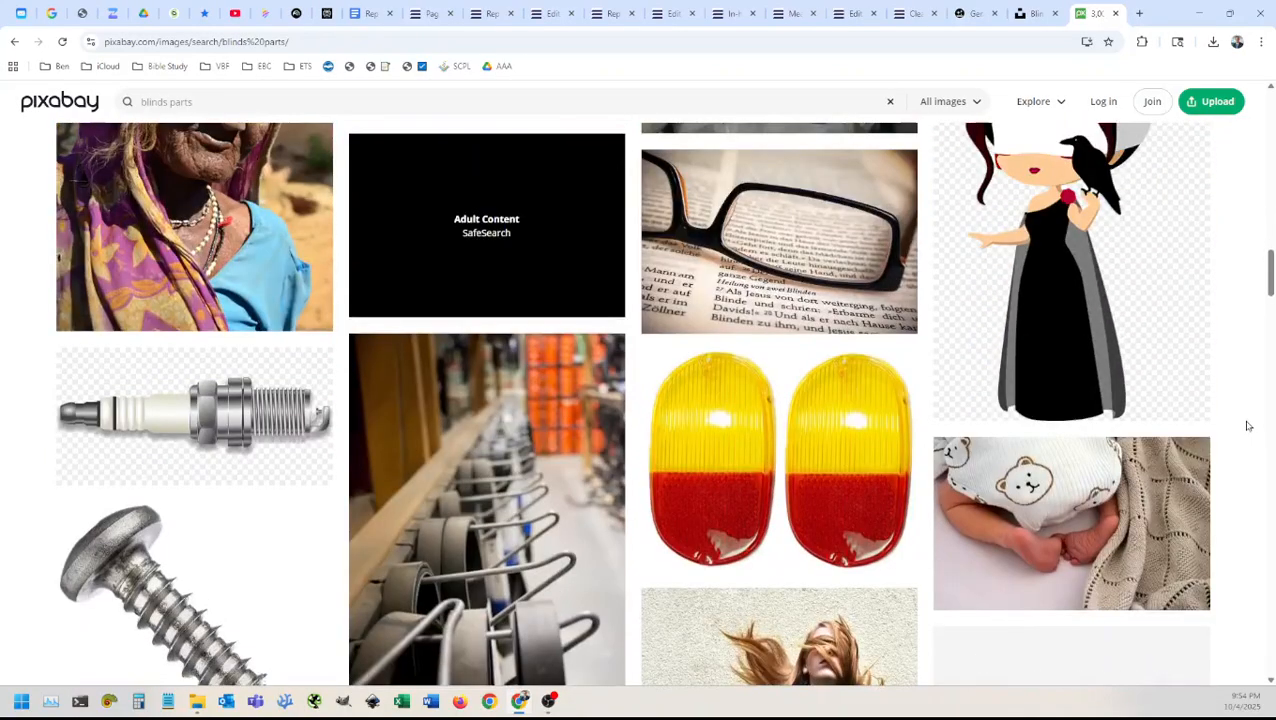
scroll(1248, 426, "up", 20)
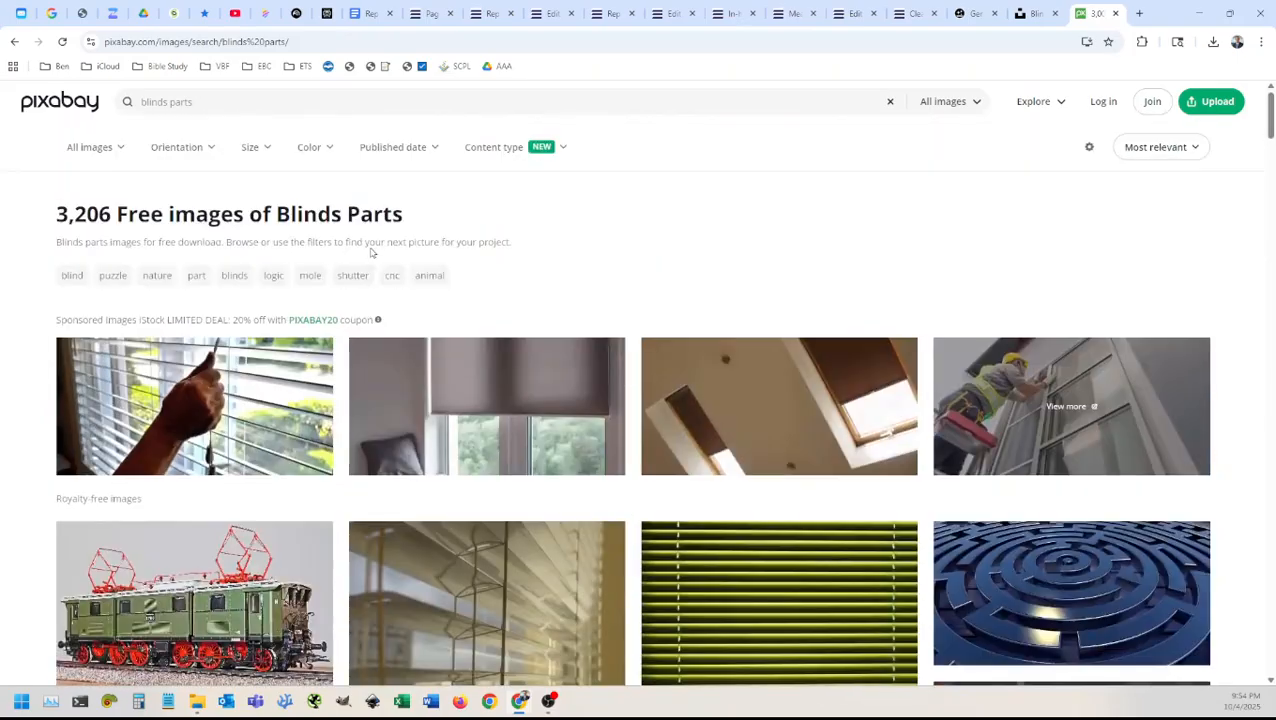
Step: Replace the Pixabay search term with "tilt gear" and run the search
left_click(275, 102)
triple_click(164, 101)
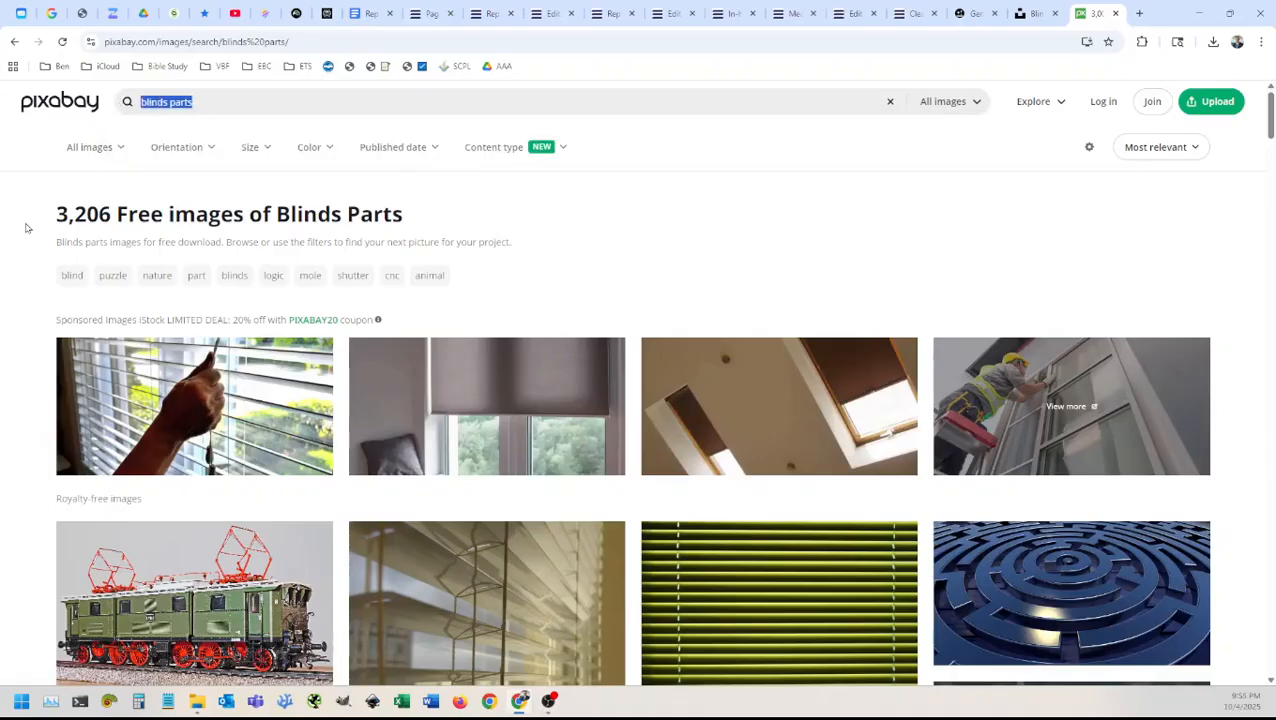
type("tilt h")
key("BackSpace")
type("gear")
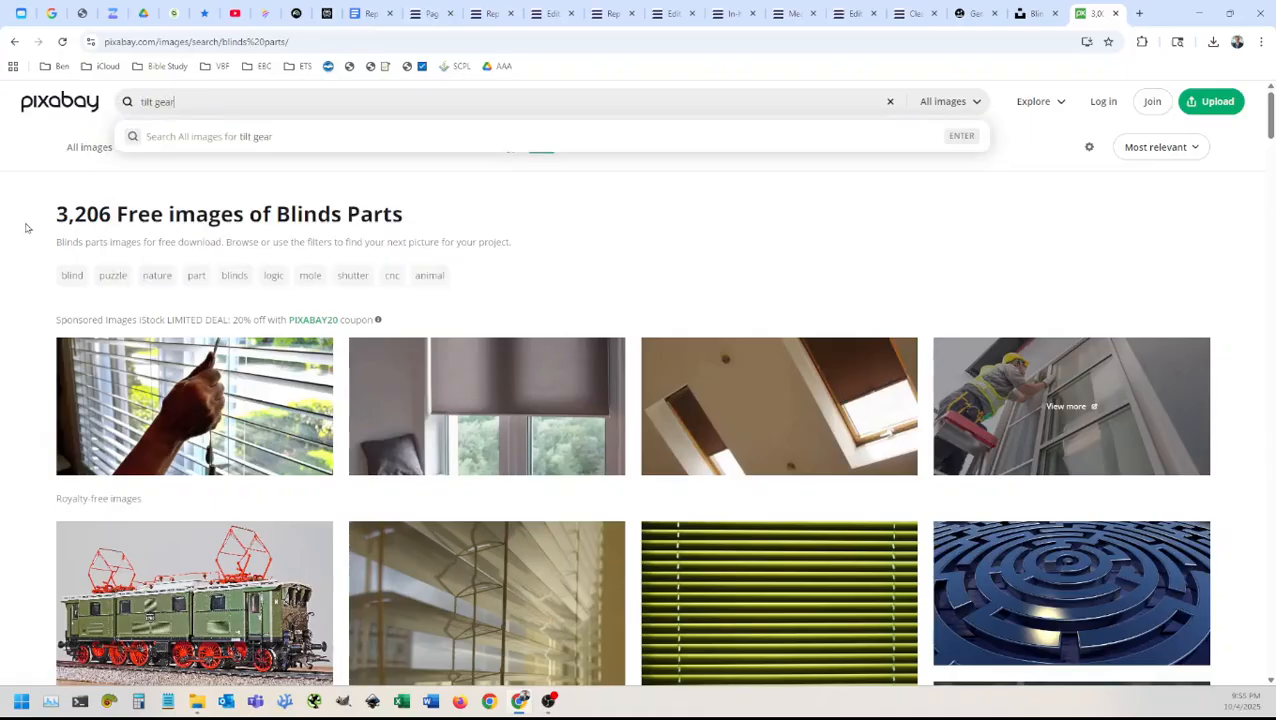
key("Return")
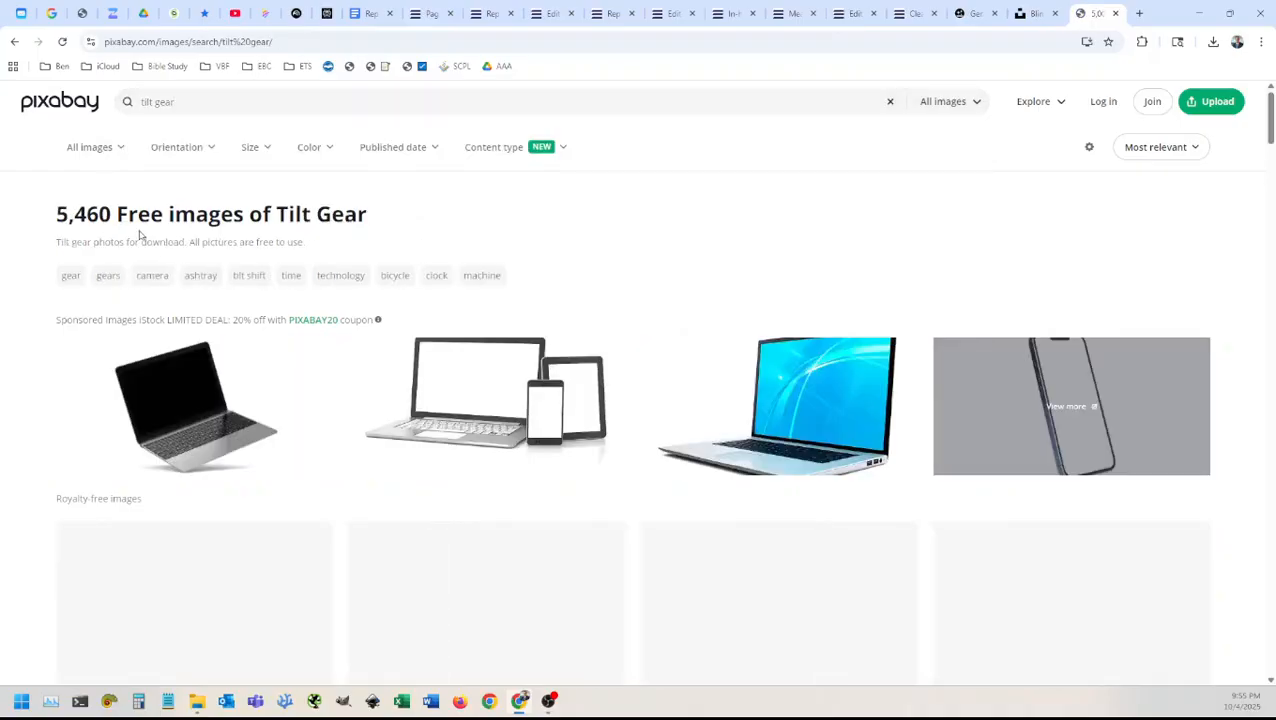
Step: Examine the royalty-free tilt gear images for a usable picture of a blinds mechanism
scroll(28, 298, "down", 3)
scroll(28, 298, "down", 8)
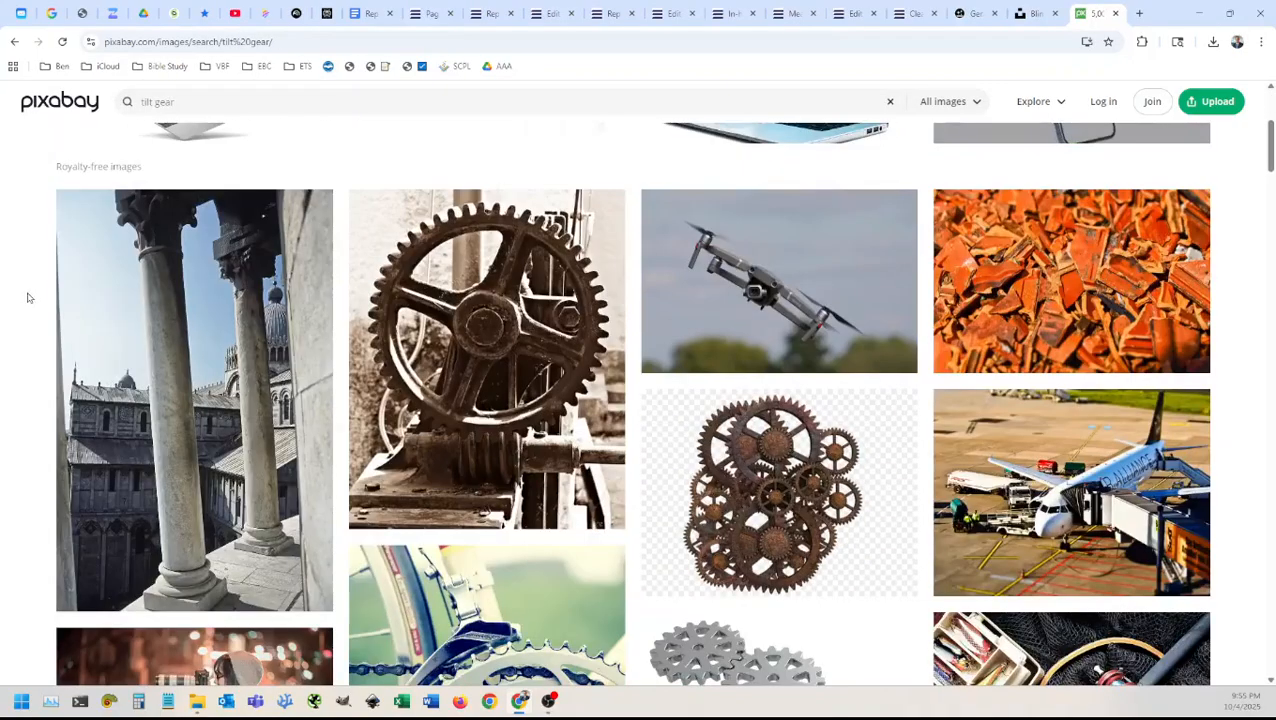
scroll(28, 290, "down", 1)
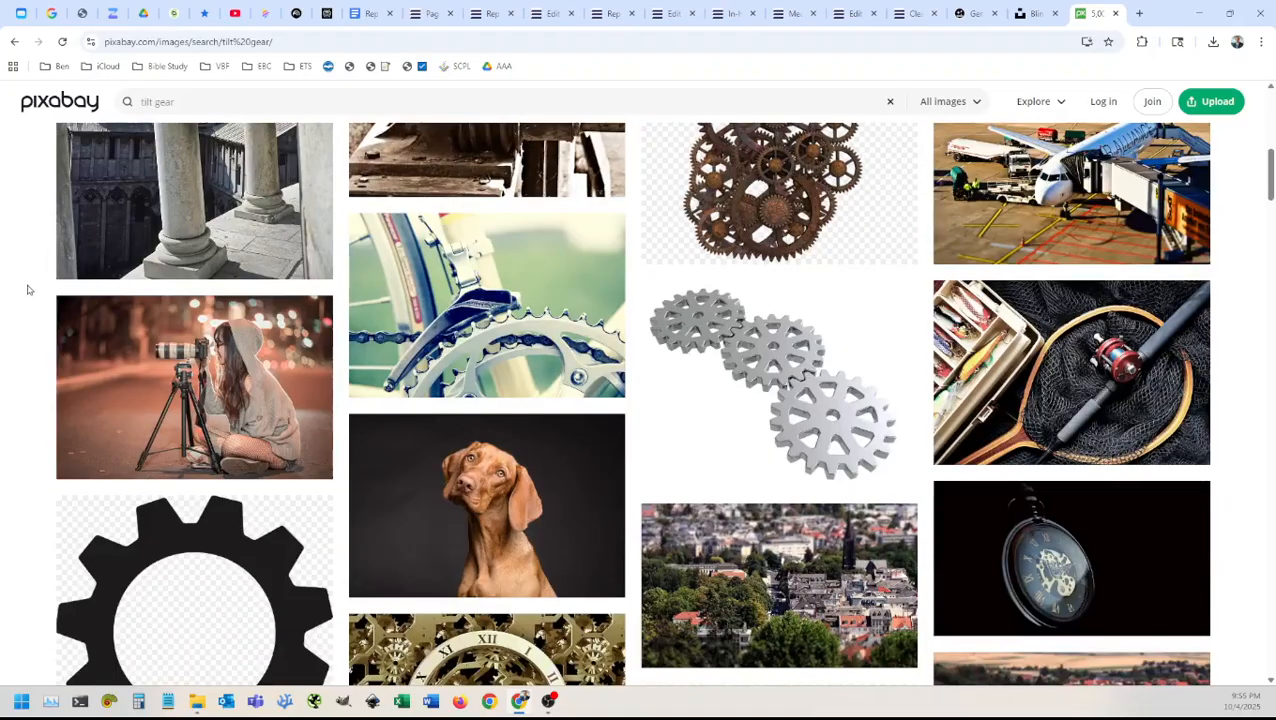
scroll(29, 289, "down", 3)
scroll(30, 288, "down", 2)
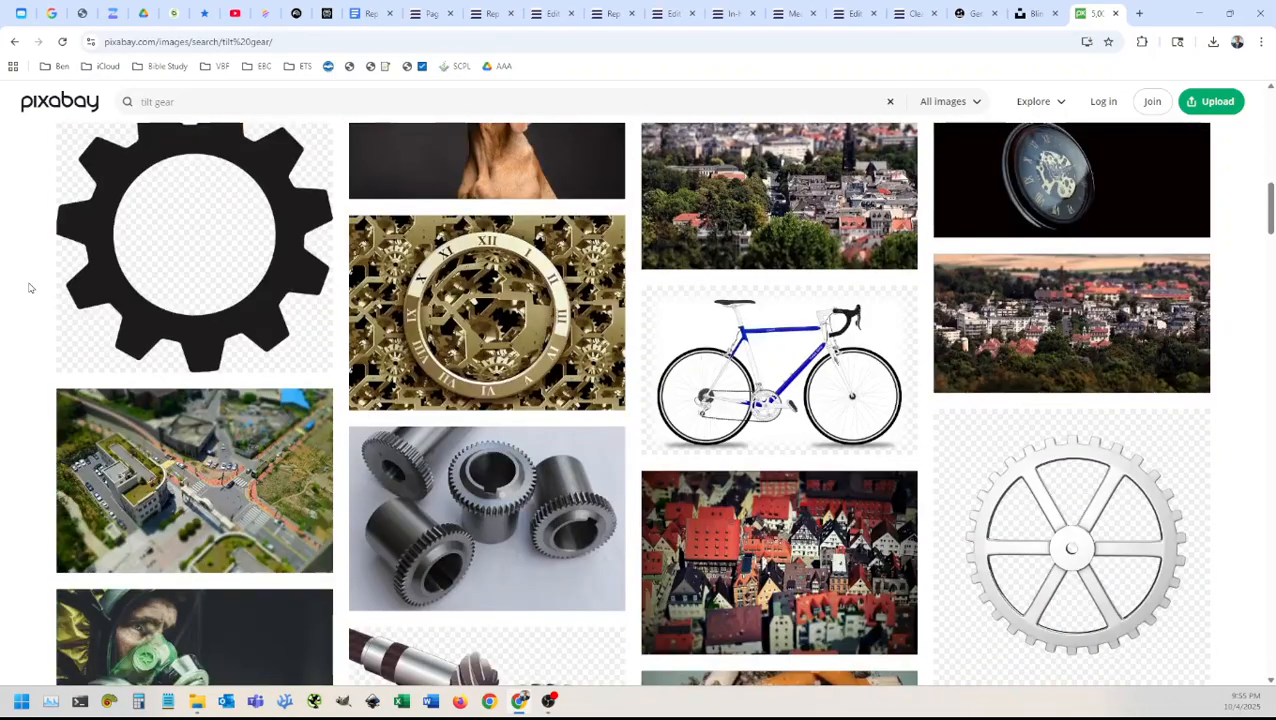
scroll(29, 285, "up", 10)
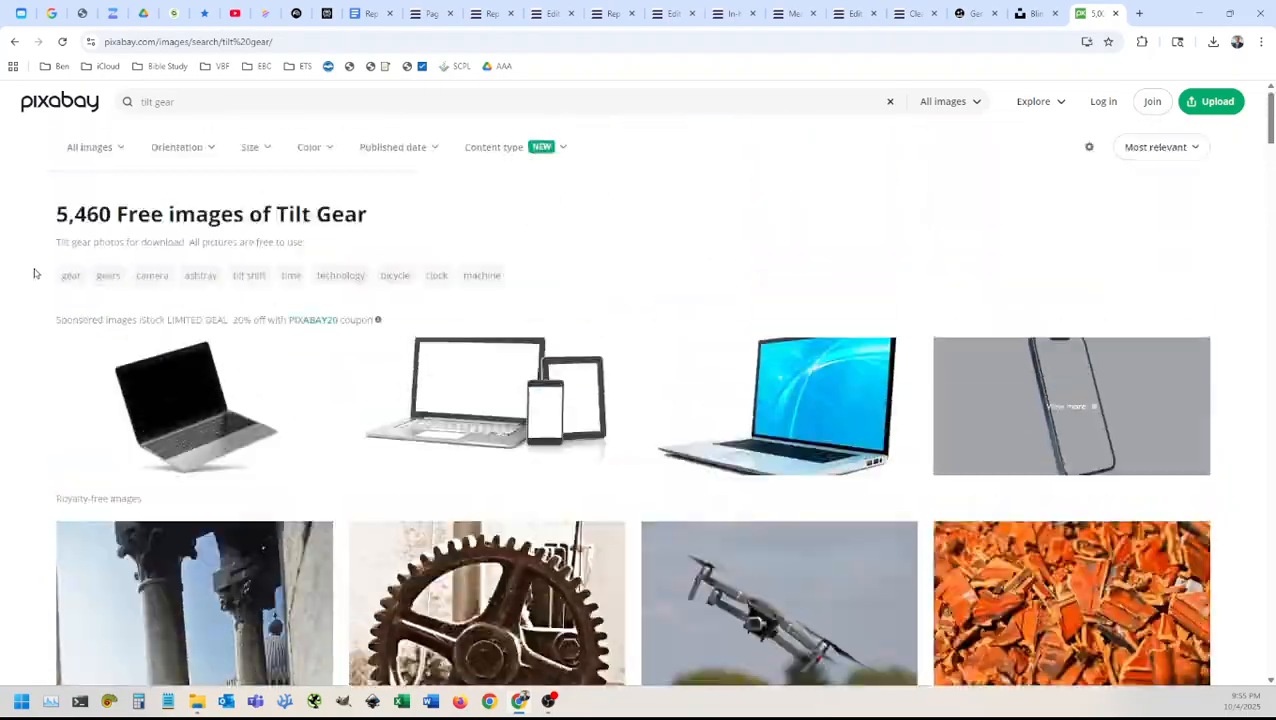
Step: Replace the Pixabay search term with "blinds repair" and run the search
left_click(237, 100)
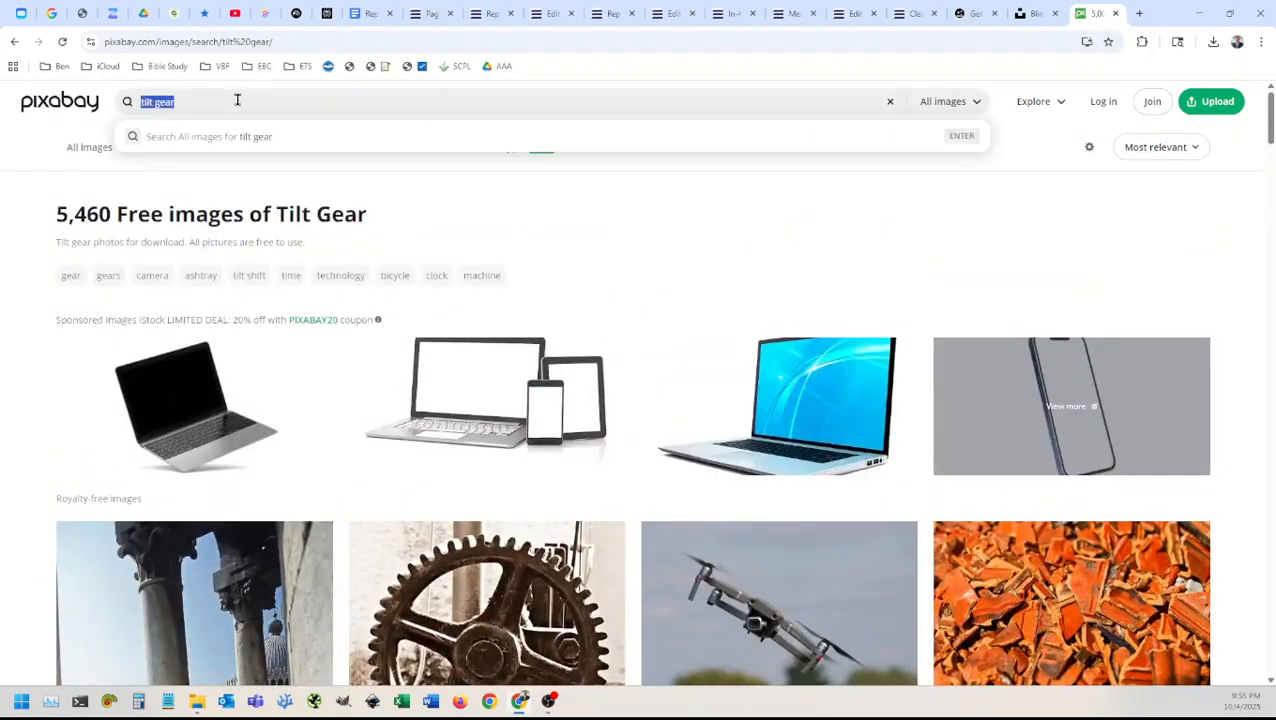
type("blinds repair")
key("Return")
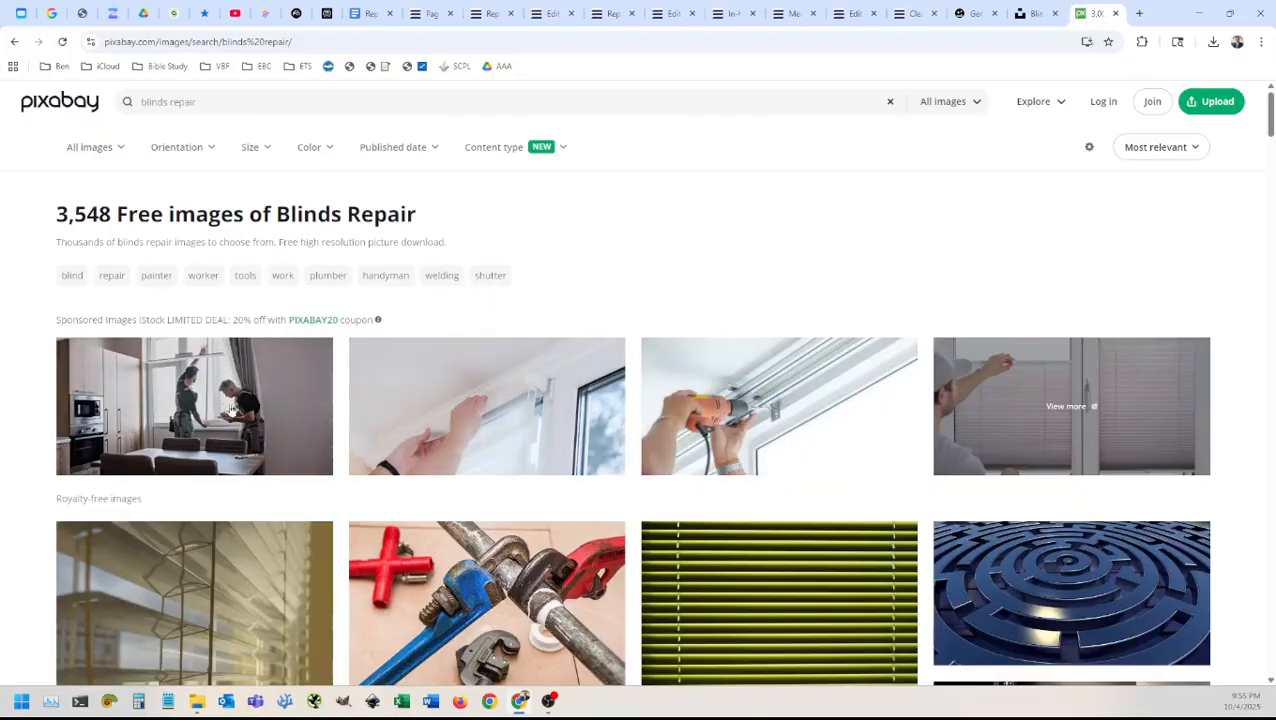
Step: Look through the blinds repair images and open the royalty-free photo of sunlit venetian blinds at a window
scroll(1210, 400, "down", 3)
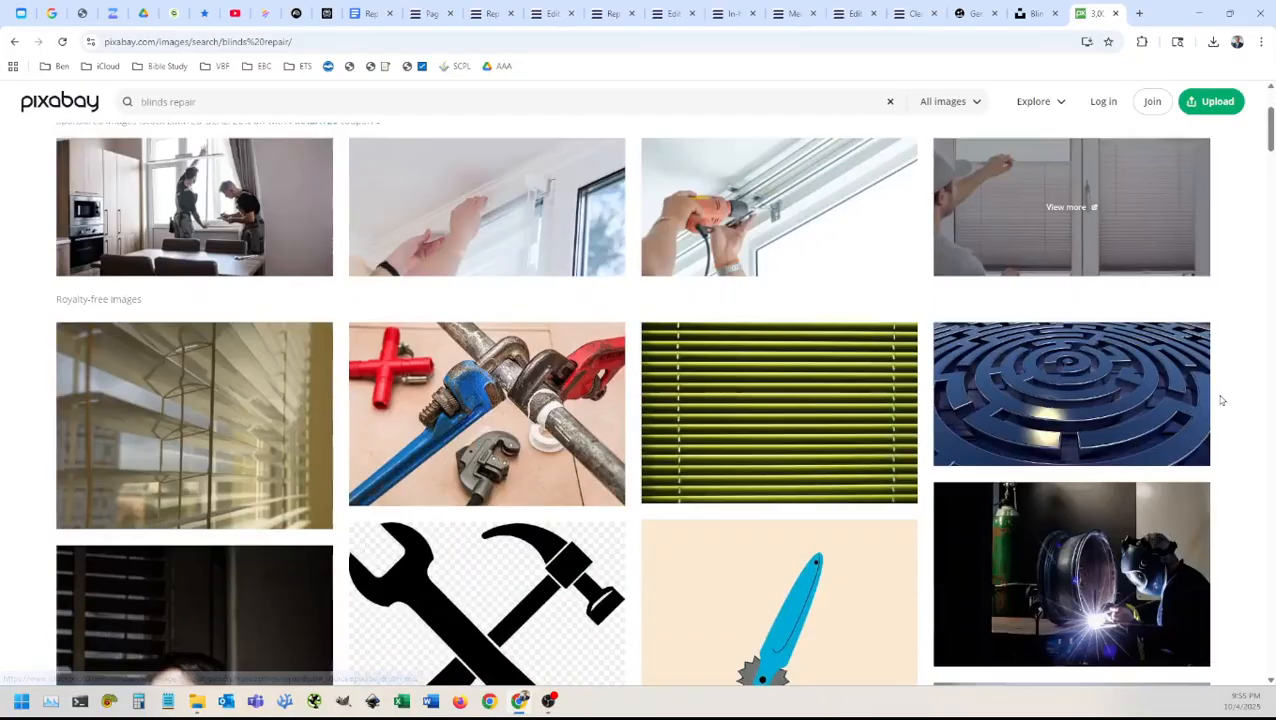
scroll(1224, 399, "down", 2)
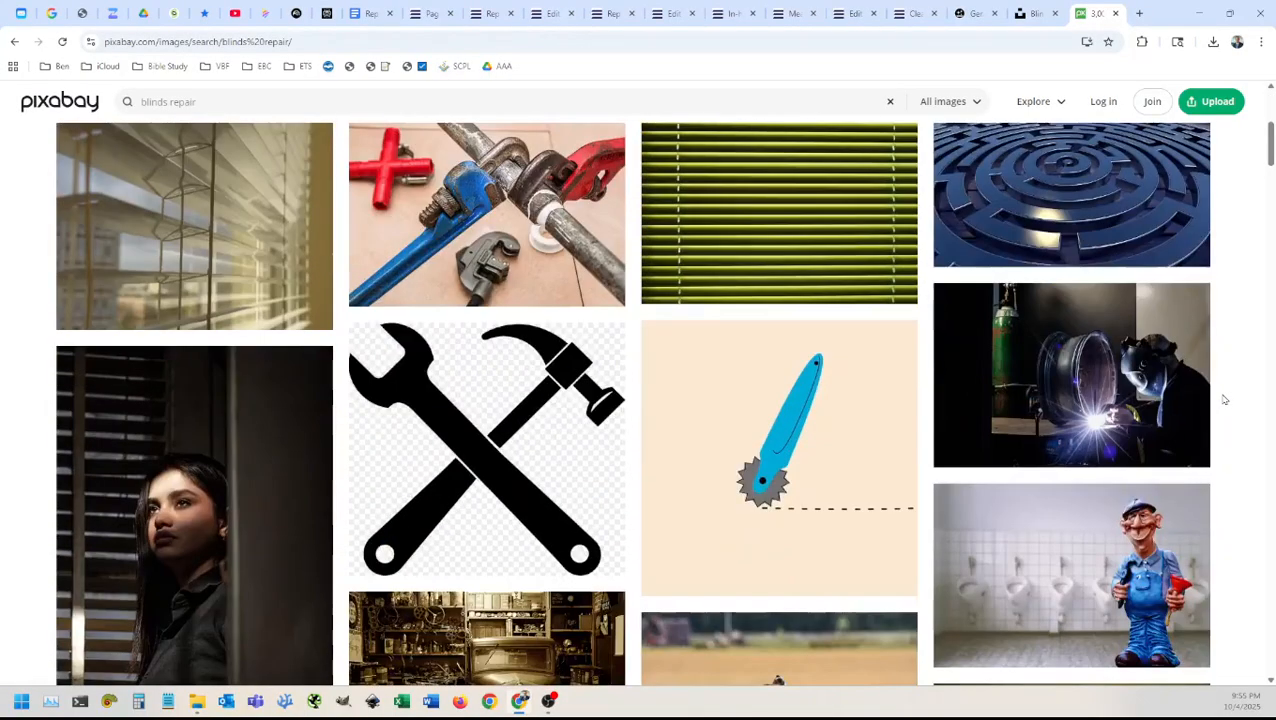
scroll(1224, 399, "down", 3)
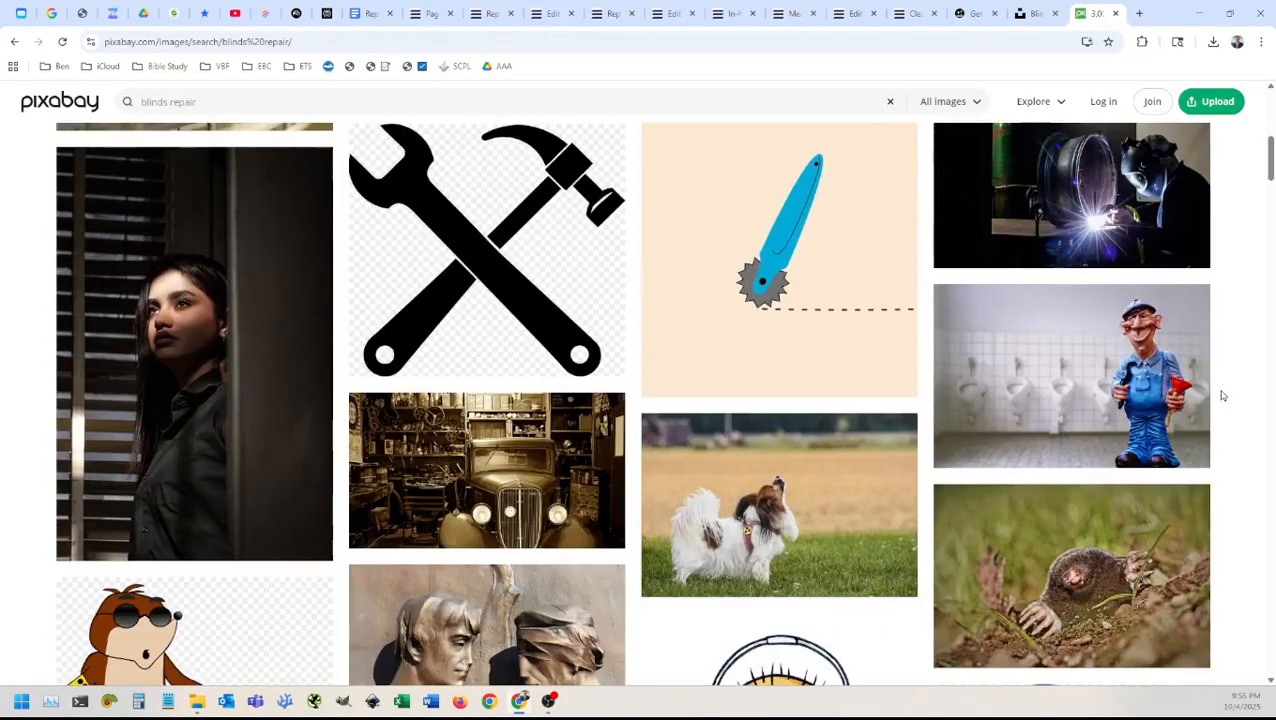
scroll(1220, 396, "up", 6)
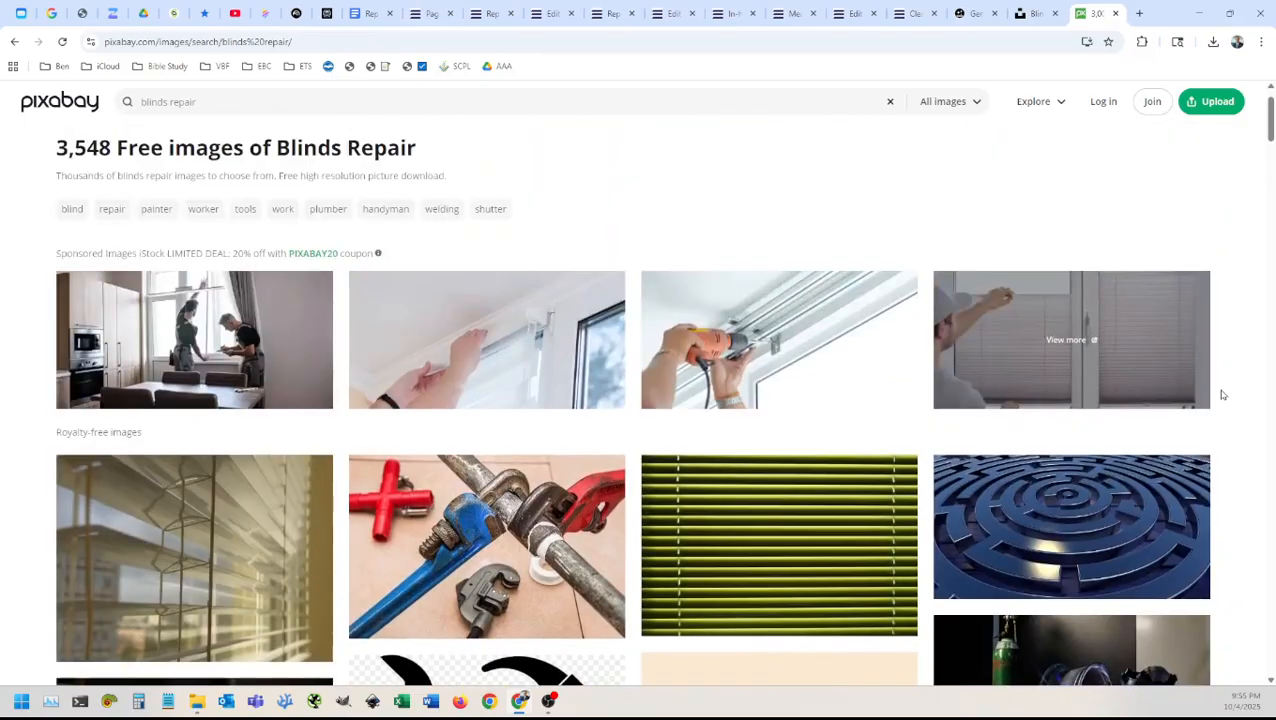
scroll(168, 496, "down", 1)
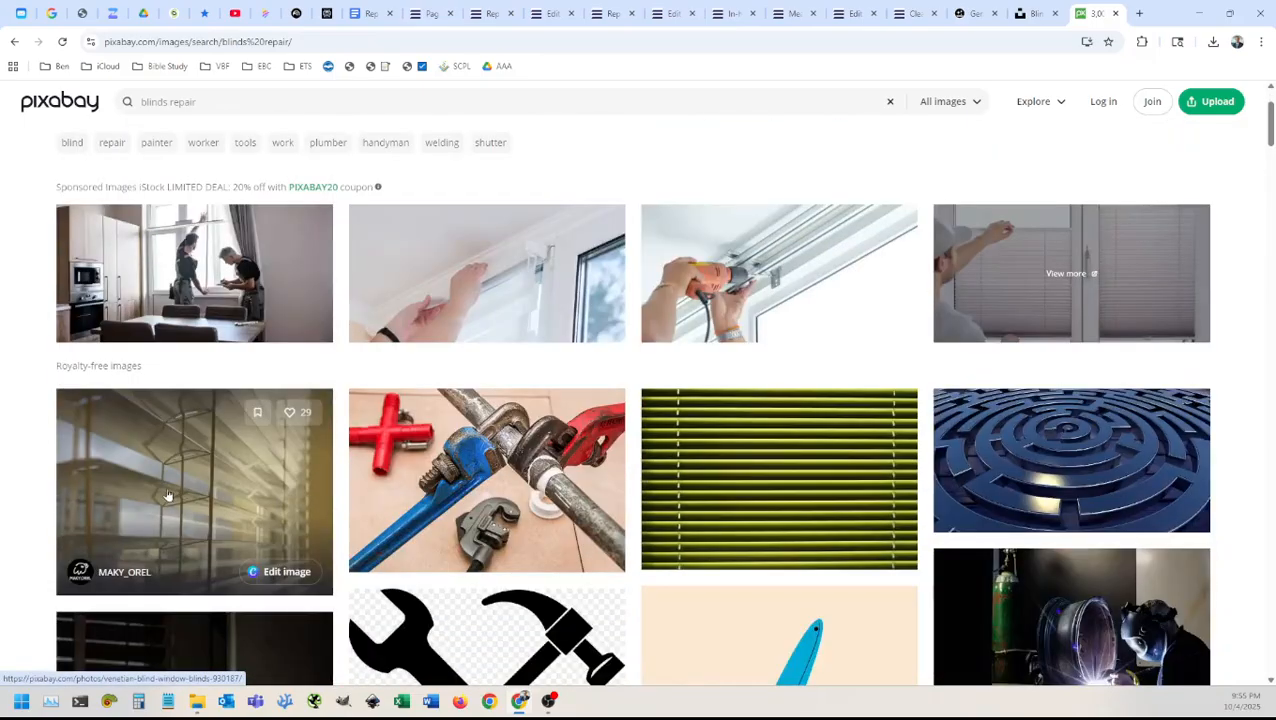
left_click(168, 496)
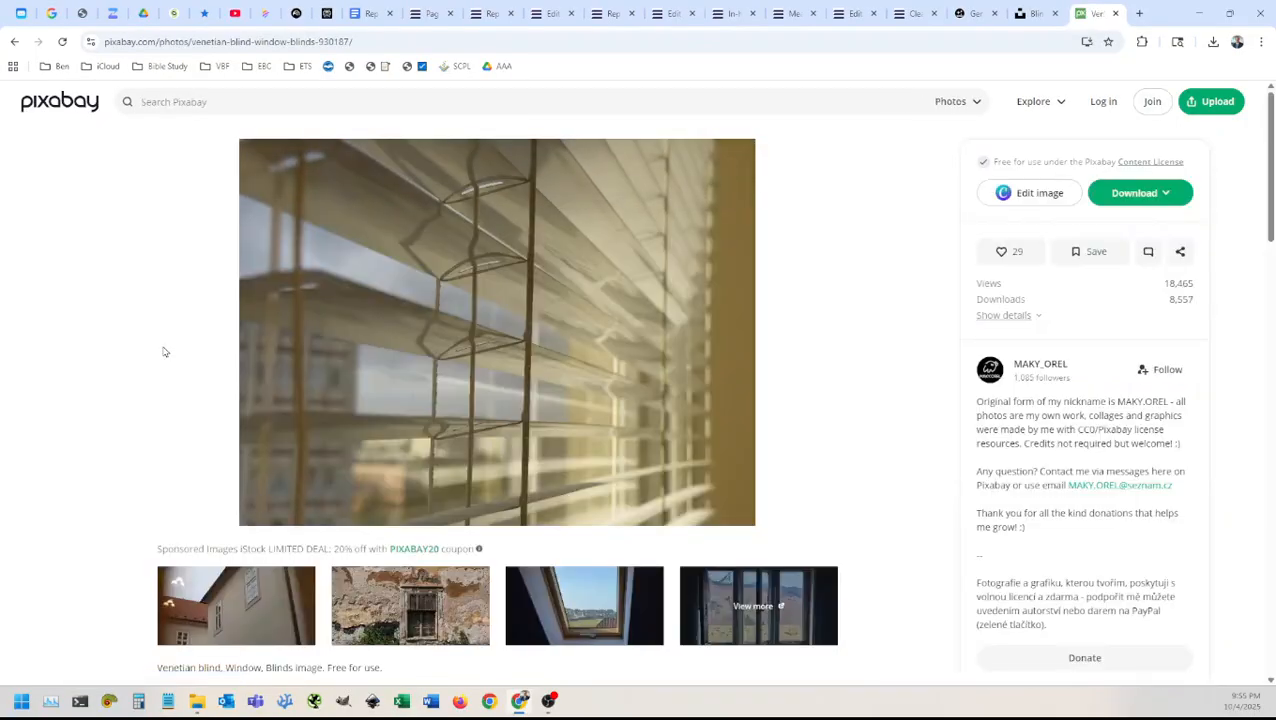
Step: Examine the venetian blind photo's page and read the Pixabay content license summary, dismissing the Google sign-in prompt
scroll(168, 339, "down", 2)
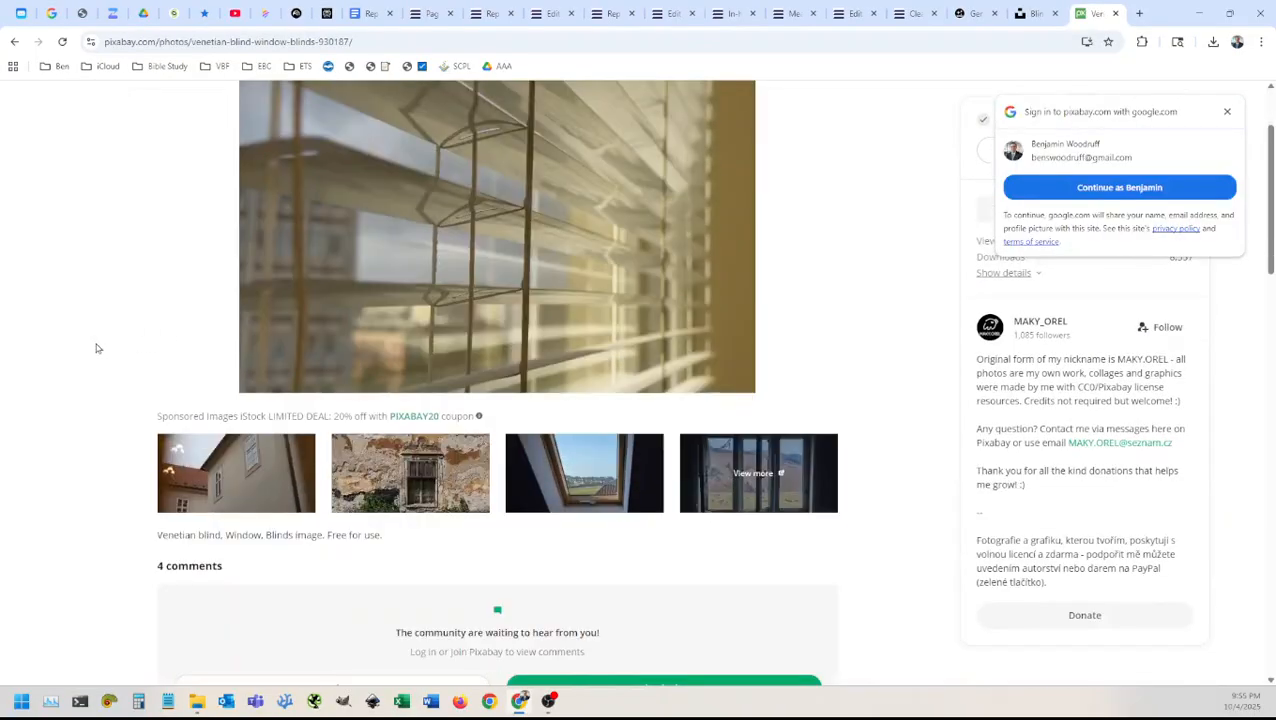
scroll(97, 348, "down", 5)
scroll(97, 344, "up", 7)
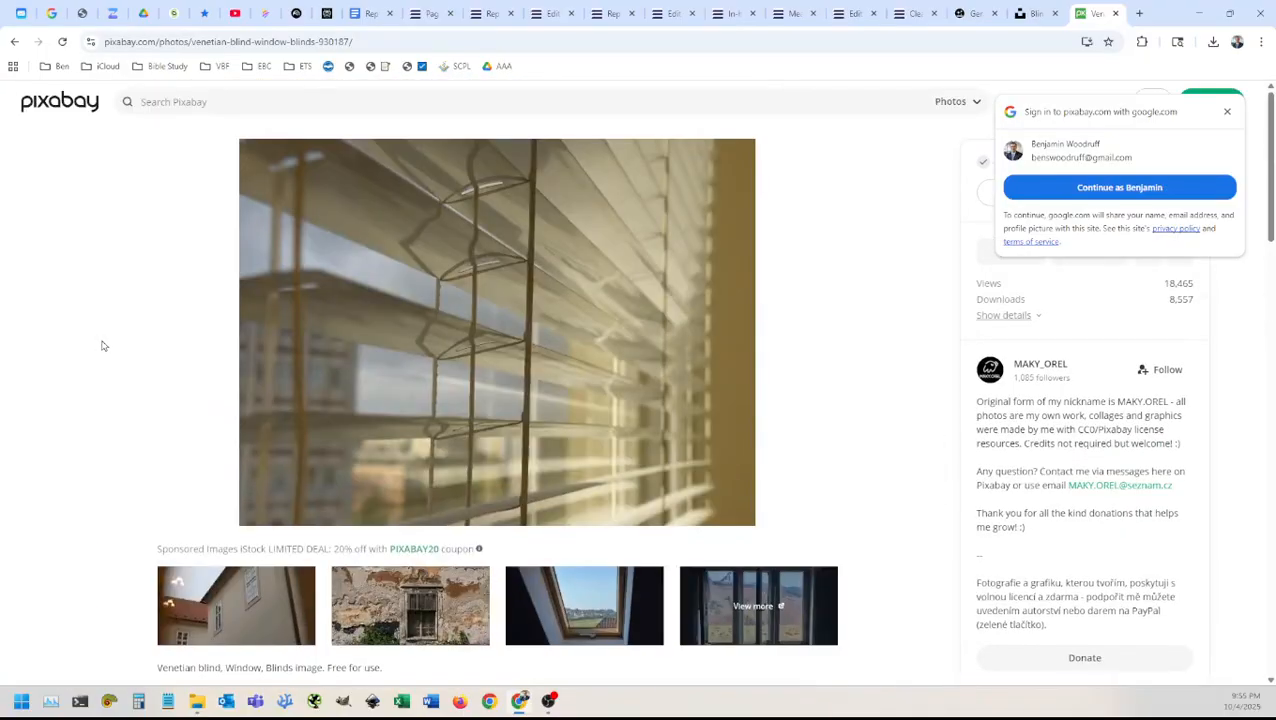
left_click(1227, 111)
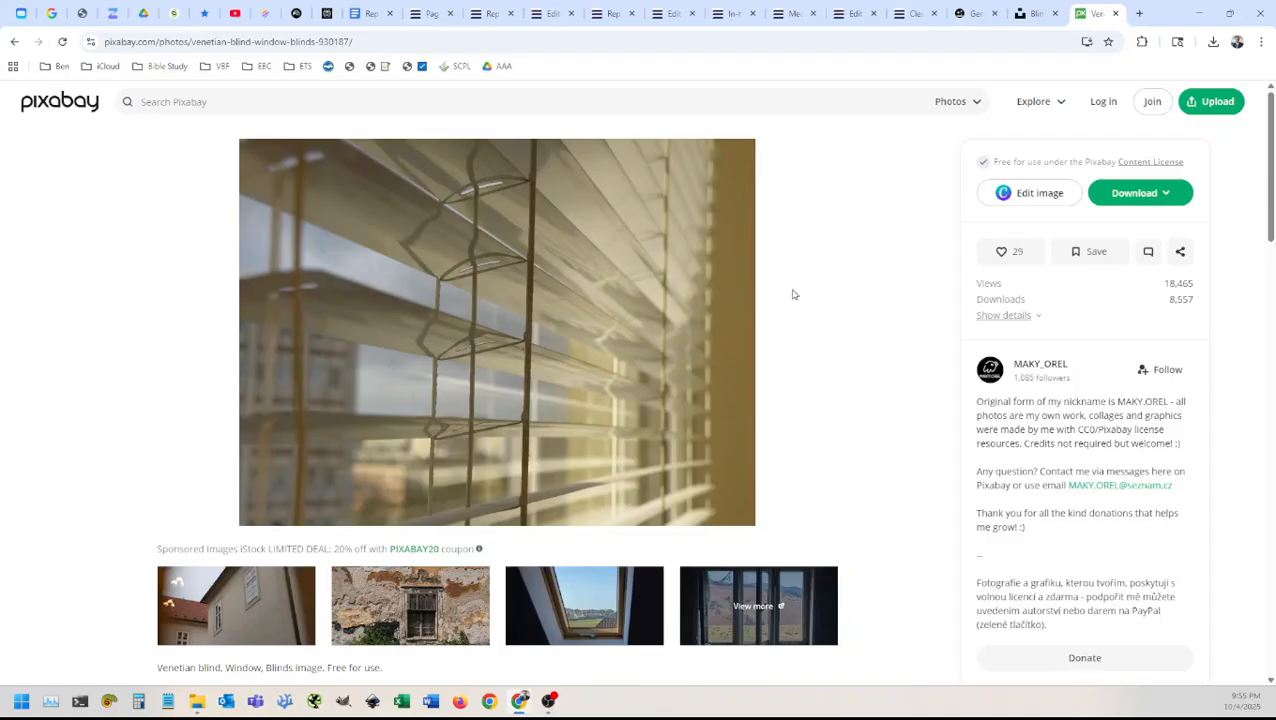
left_click(1145, 163)
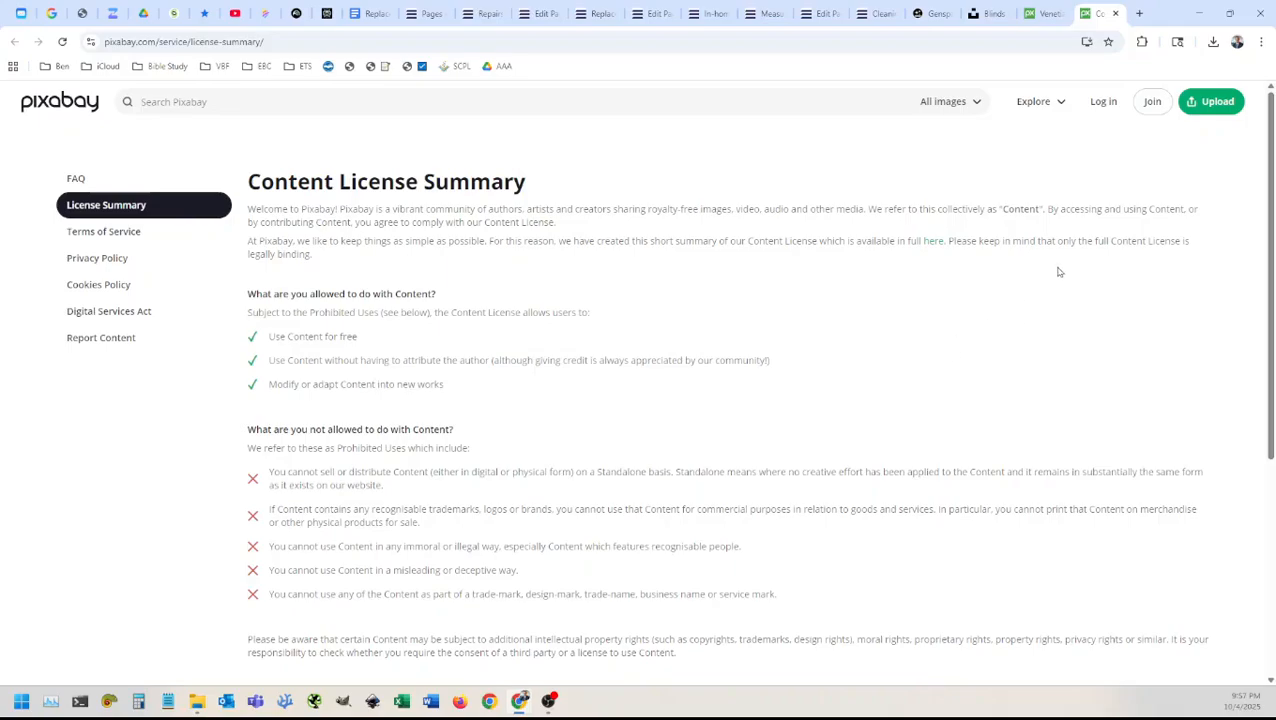
left_click(1116, 14)
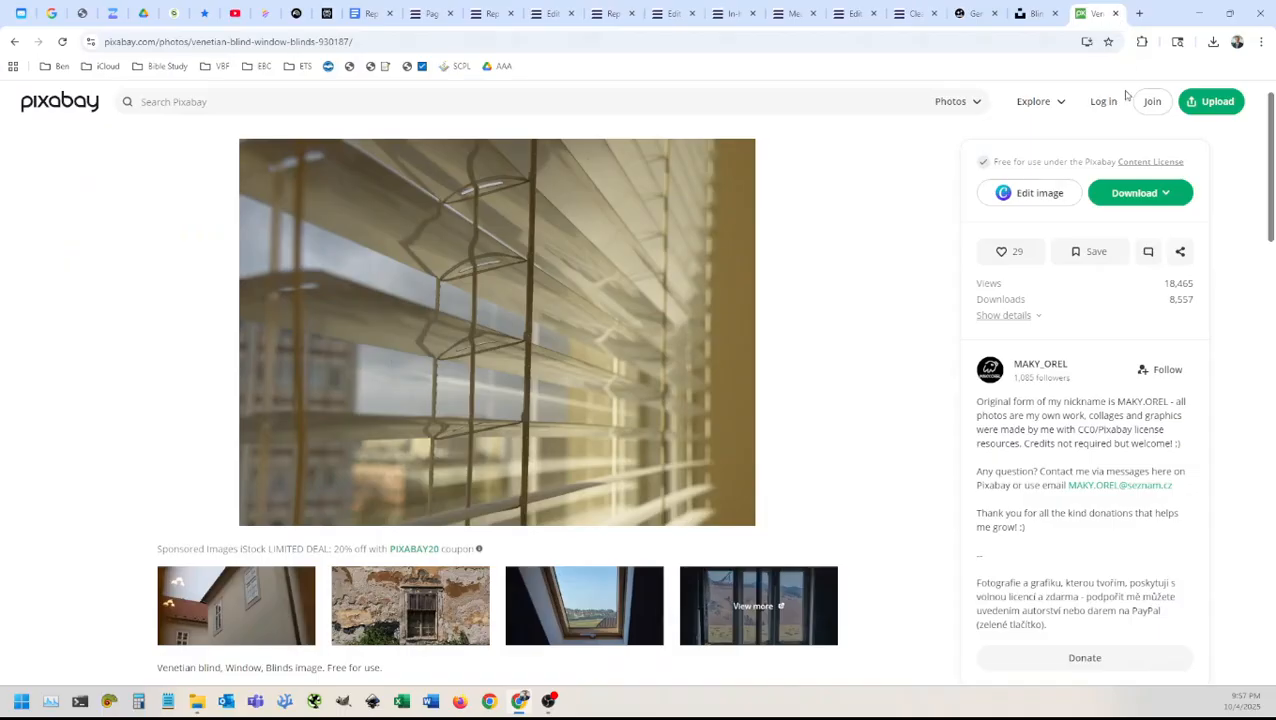
Step: Download the venetian blind photo as a 640 × 480 JPG
left_click(1138, 193)
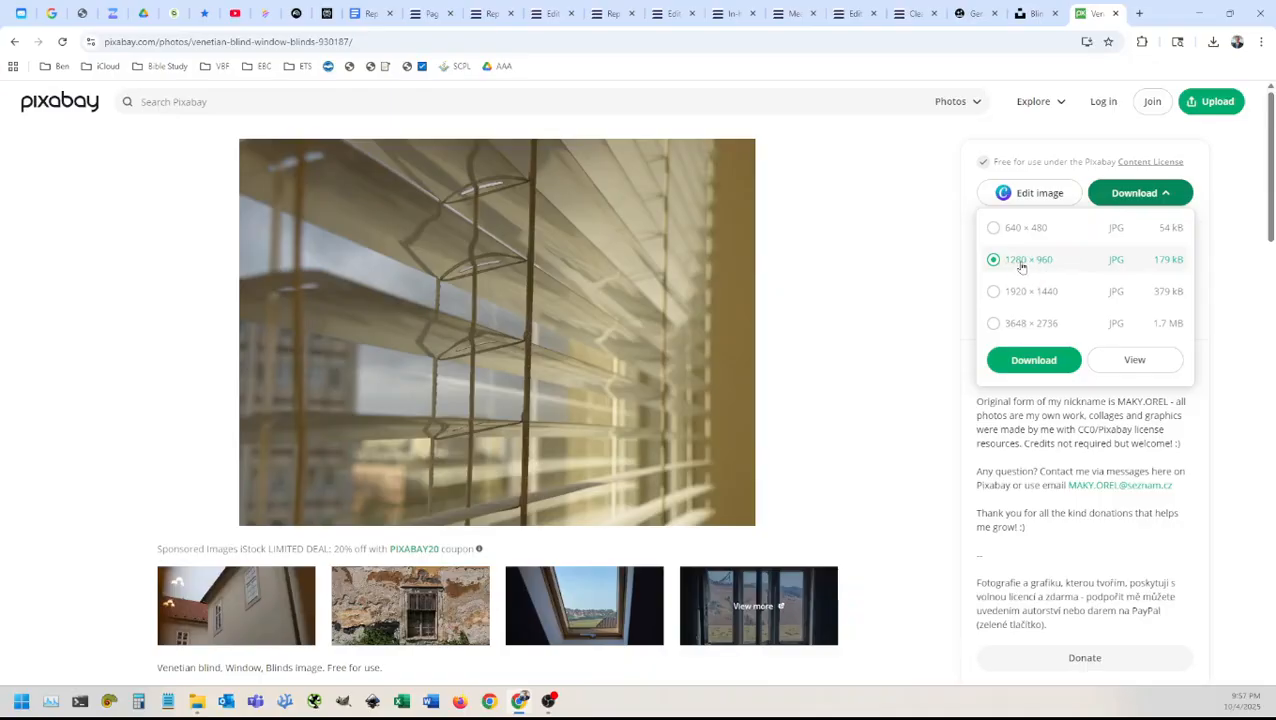
left_click(1019, 230)
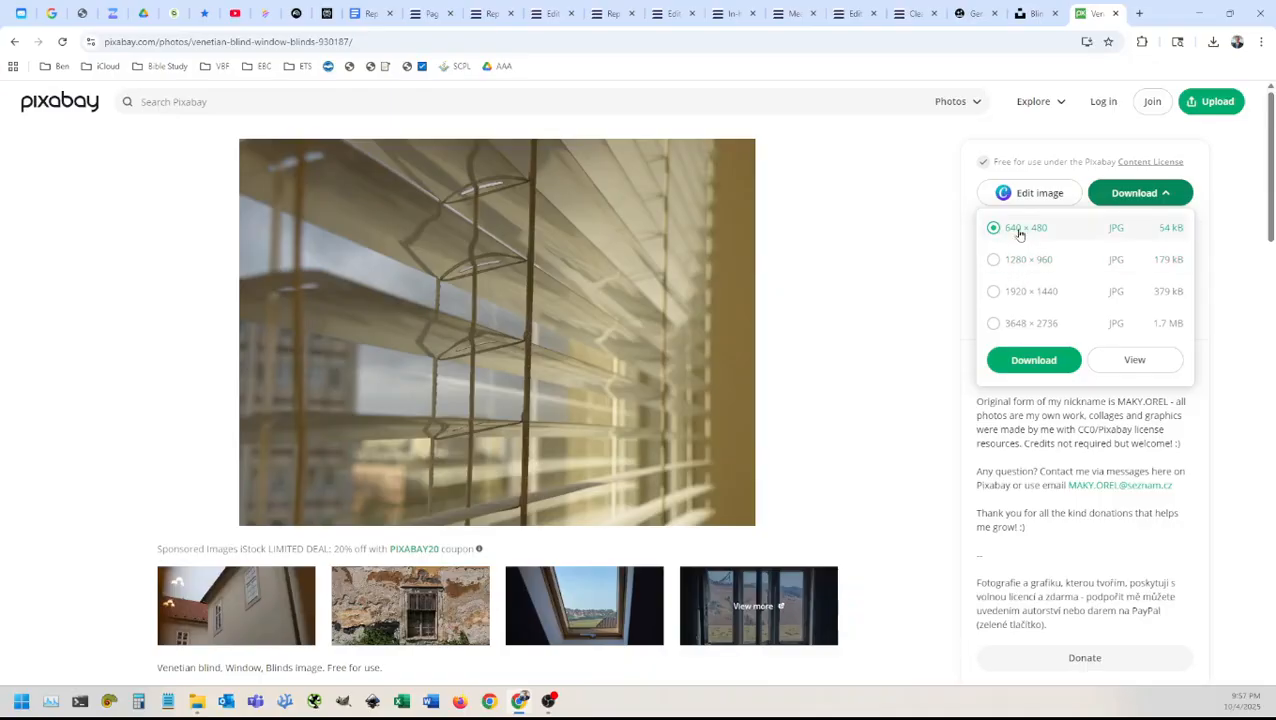
left_click(1034, 361)
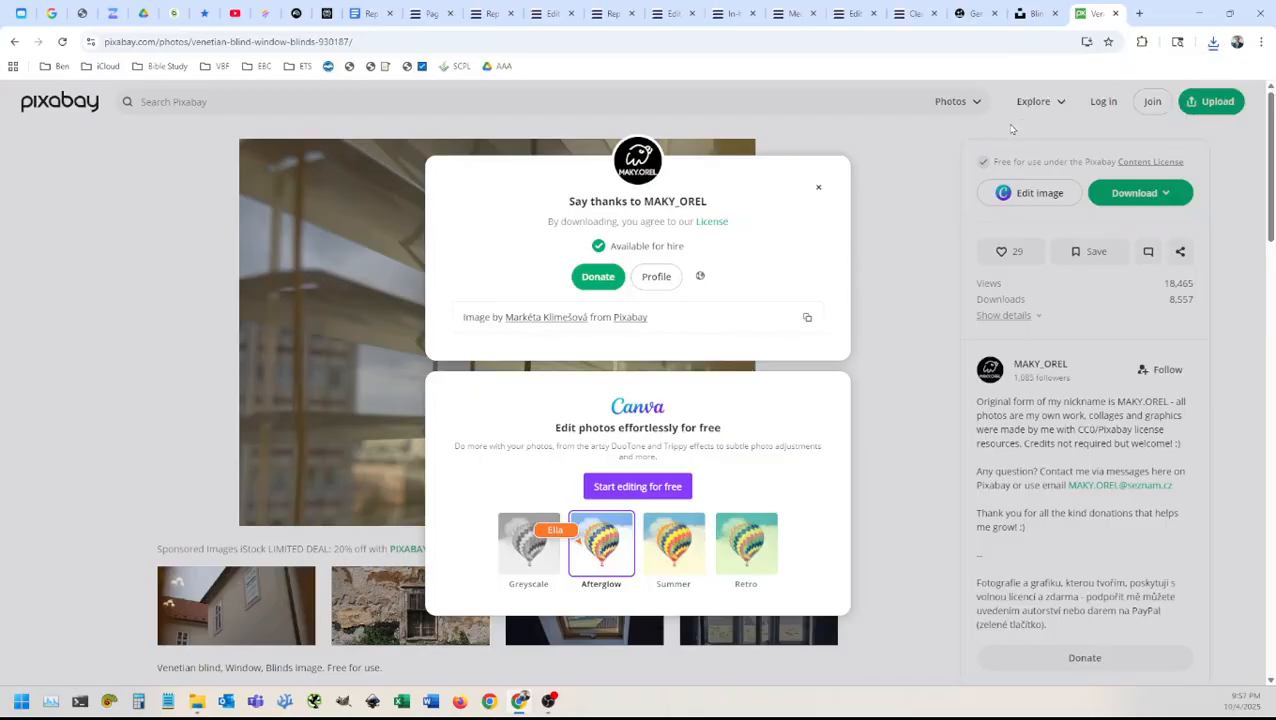
Step: Show the downloaded venetian-blind-930187_640.jpg in its folder and move it into the services > repairs > replacement parts folder
left_click(1213, 42)
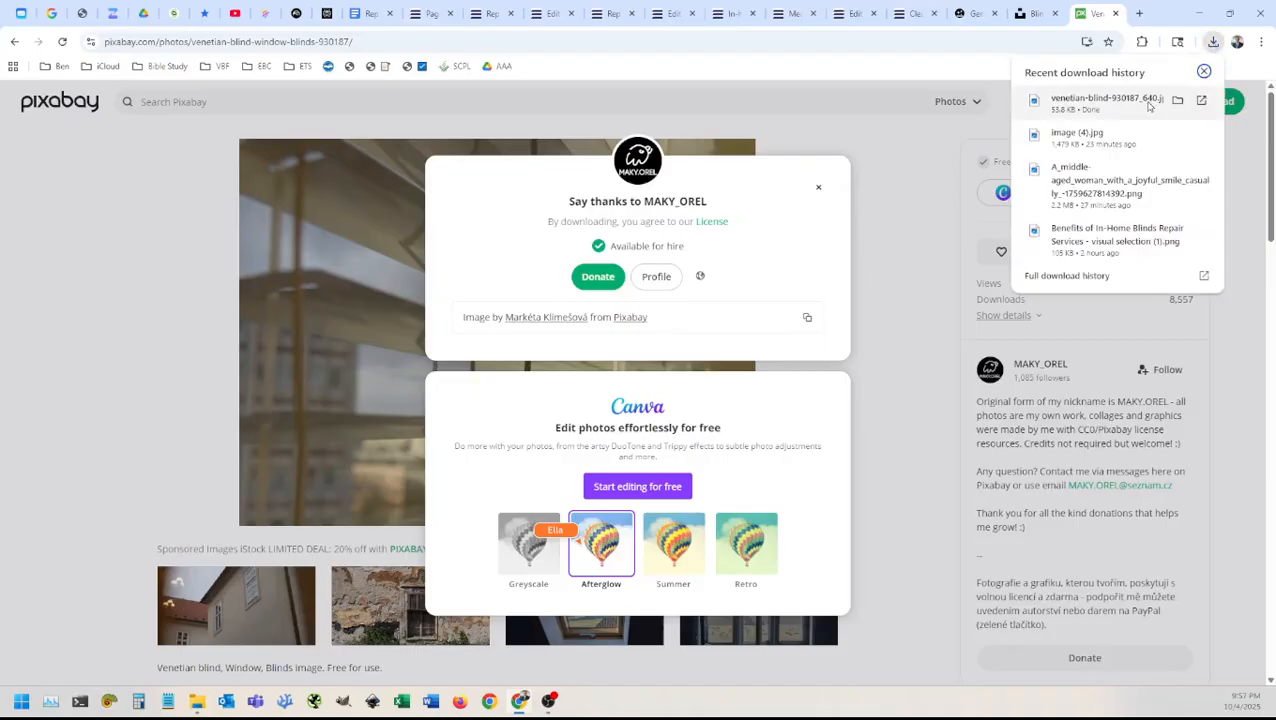
left_click(1177, 101)
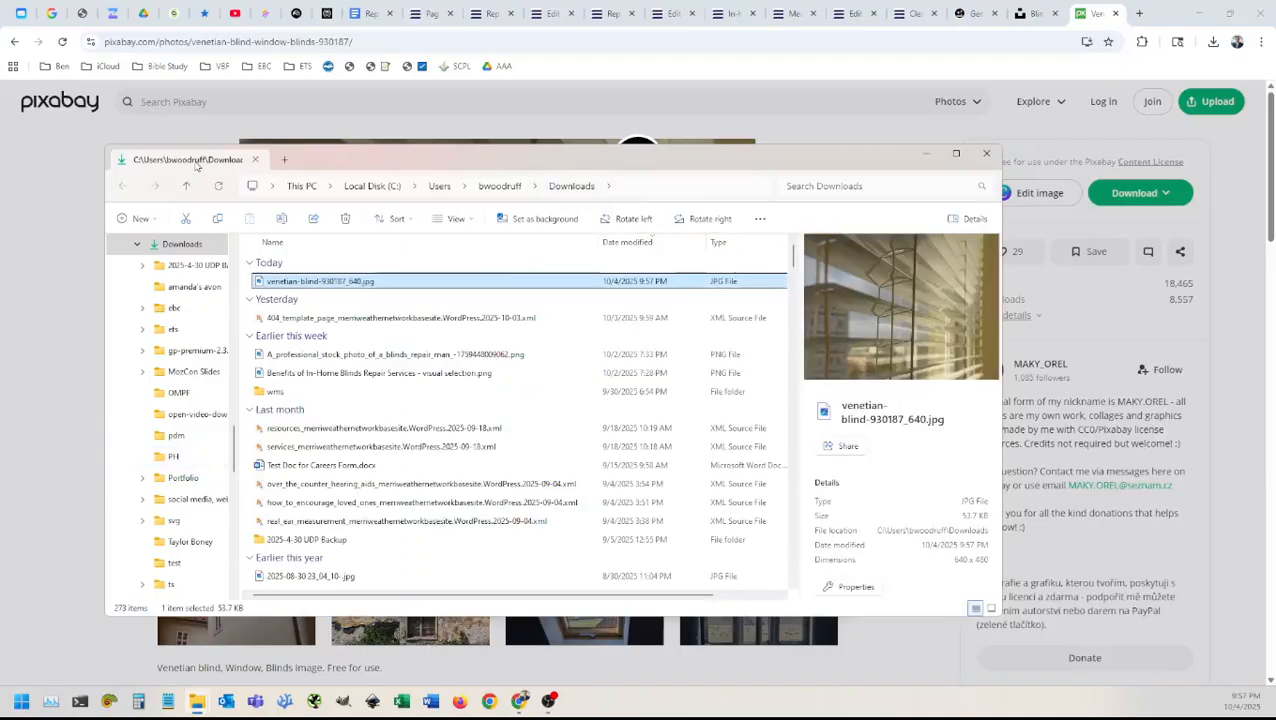
left_click_drag(340, 283, 374, 398)
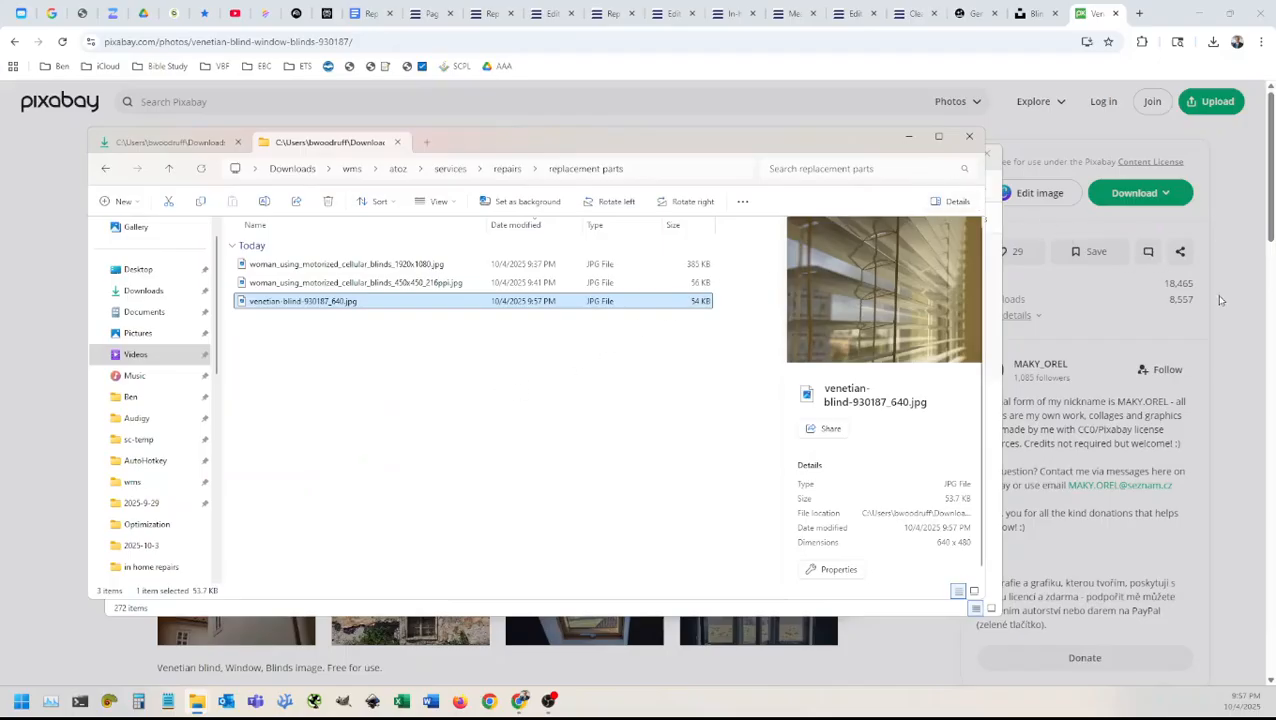
Step: Return to the browser and close the Pixabay photo page and the Unsplash search results
left_click(1243, 305)
left_click(1115, 13)
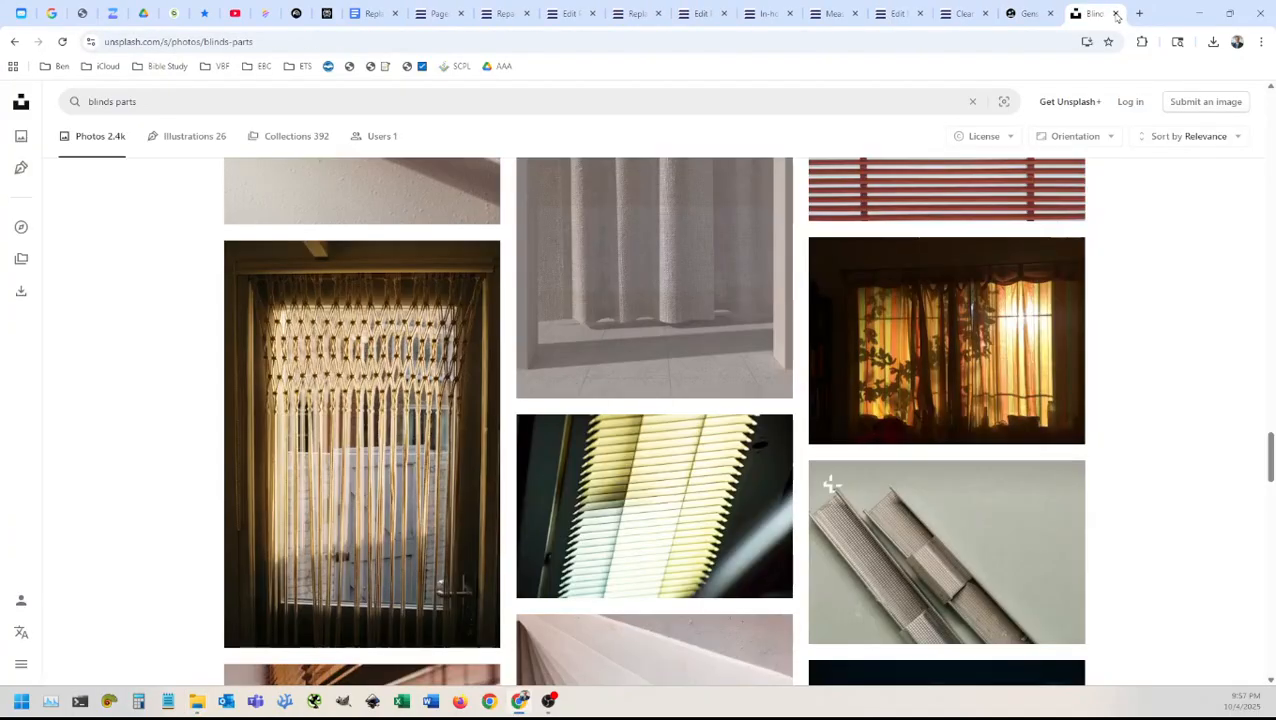
left_click(1115, 13)
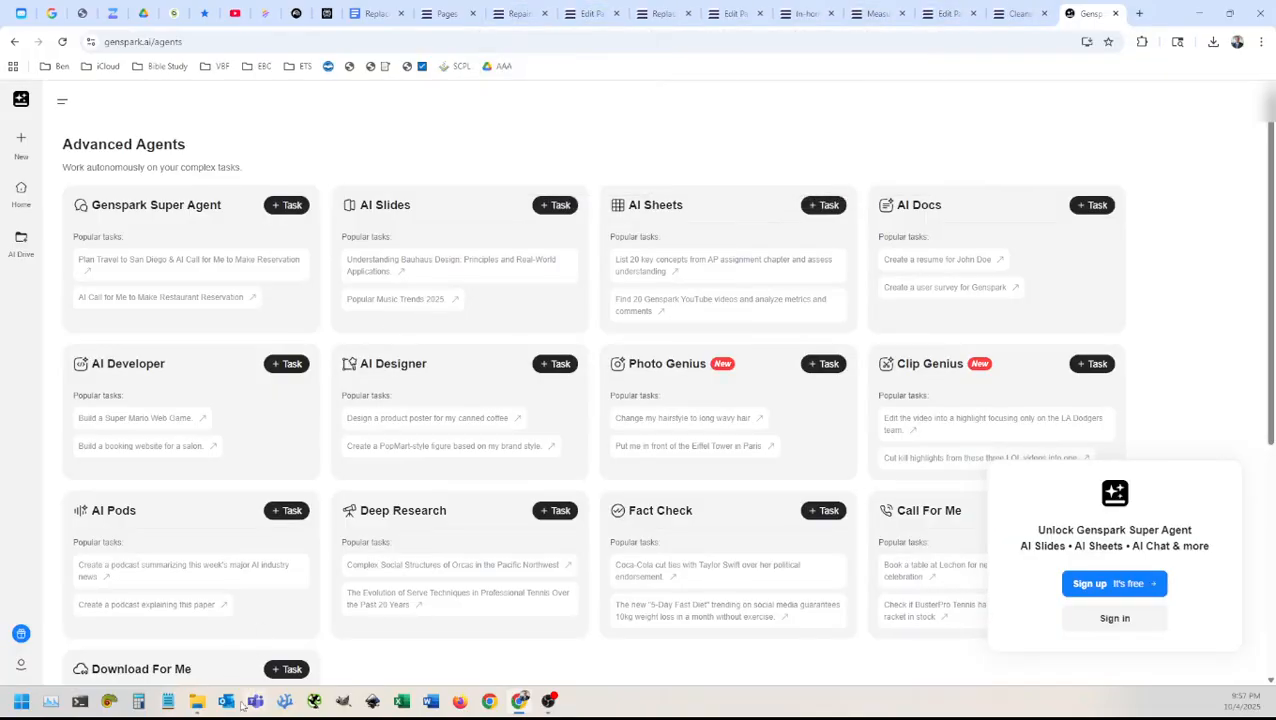
Step: Switch to the replacement parts folder in File Explorer and open venetian-blind-930187_640.jpg in GIMP
mouse_move(197, 701)
left_click(254, 639)
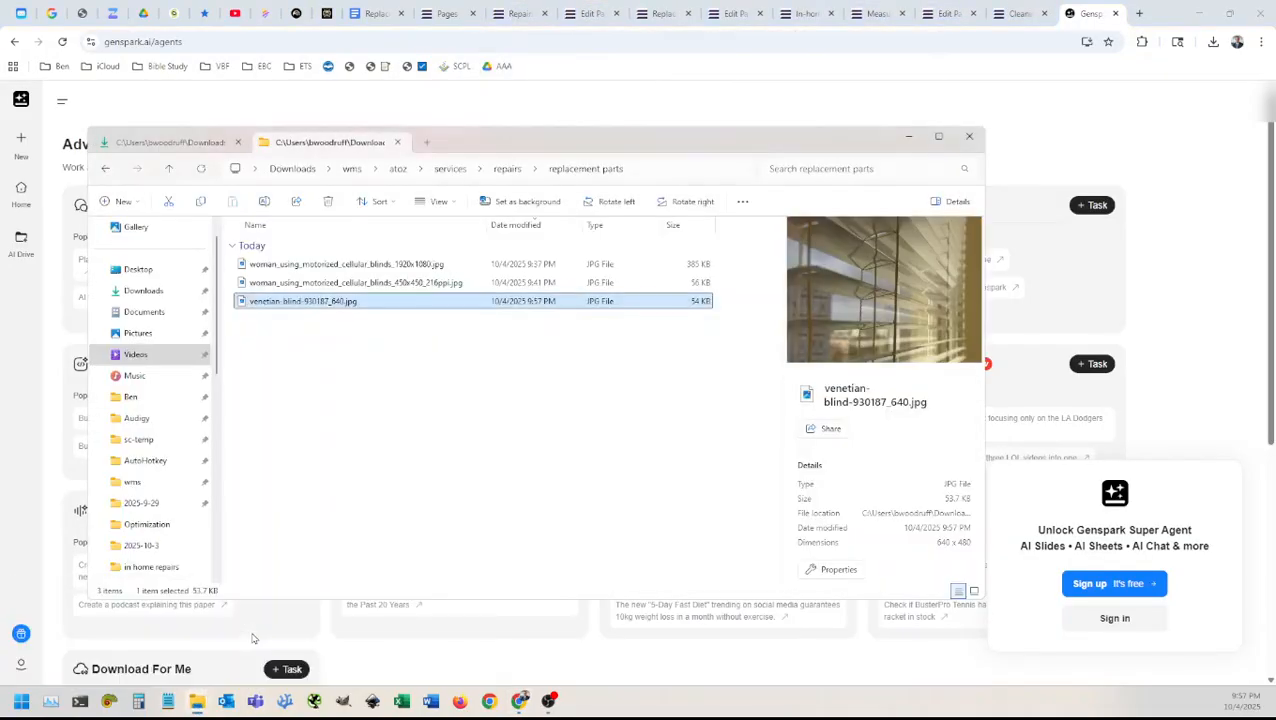
right_click(286, 306)
mouse_move(430, 236)
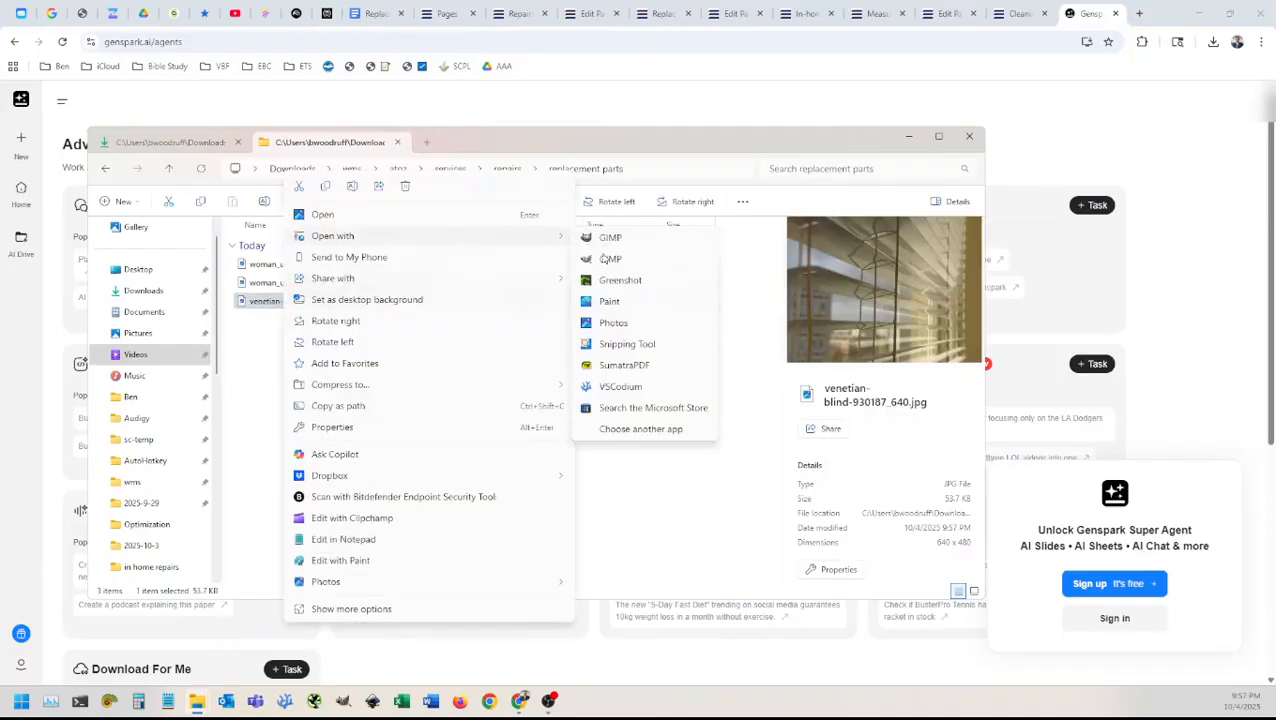
left_click(605, 258)
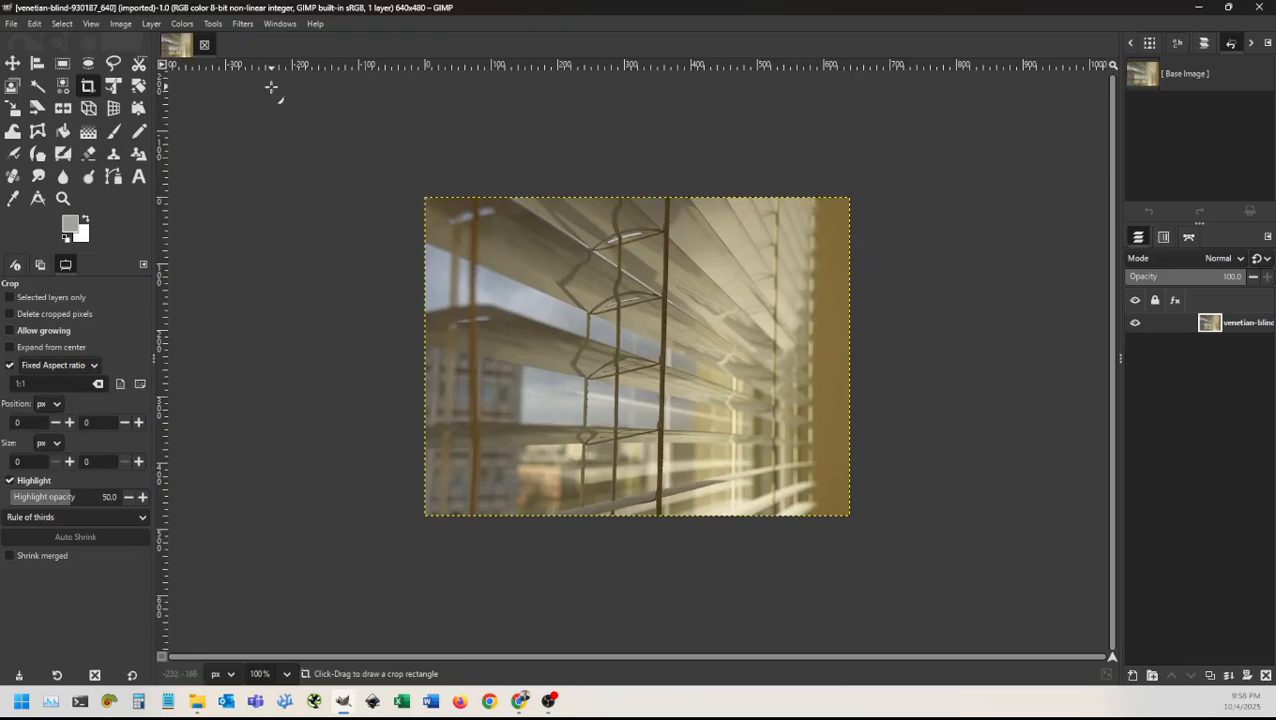
Step: Start a Hue-Saturation adjustment on the blinds photo and shift its hue to -173.8
left_click(241, 25)
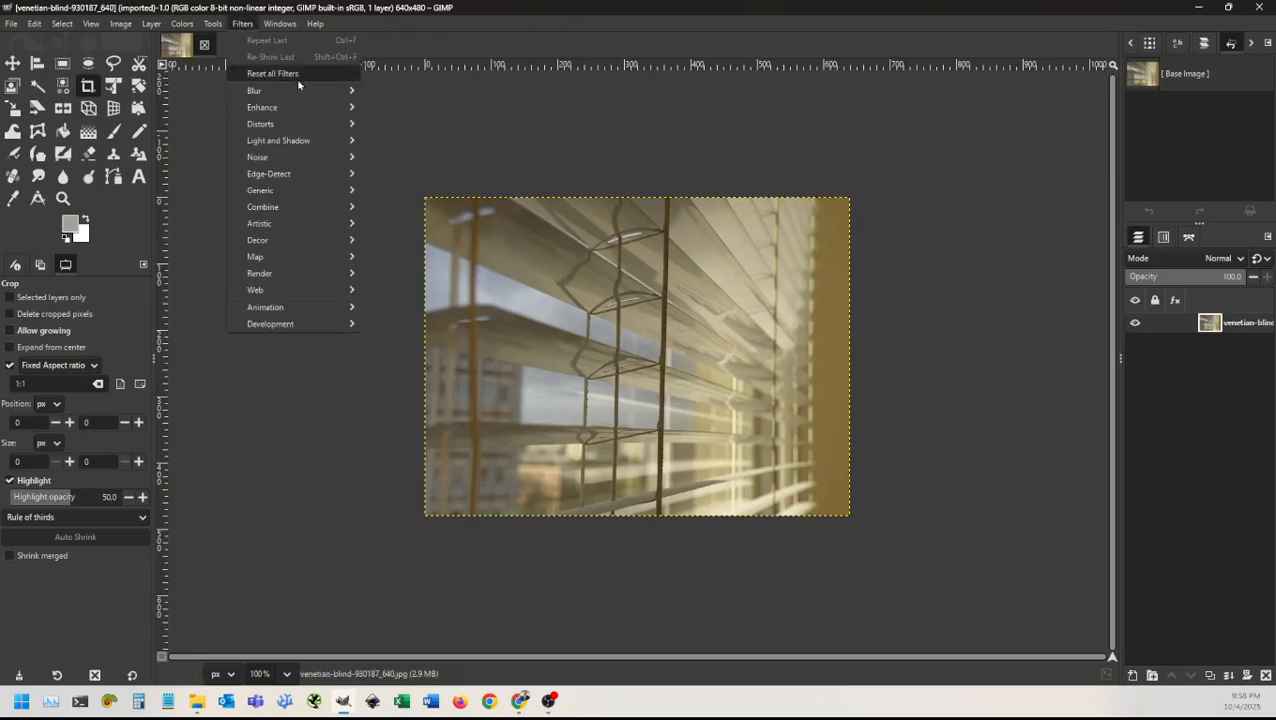
mouse_move(299, 99)
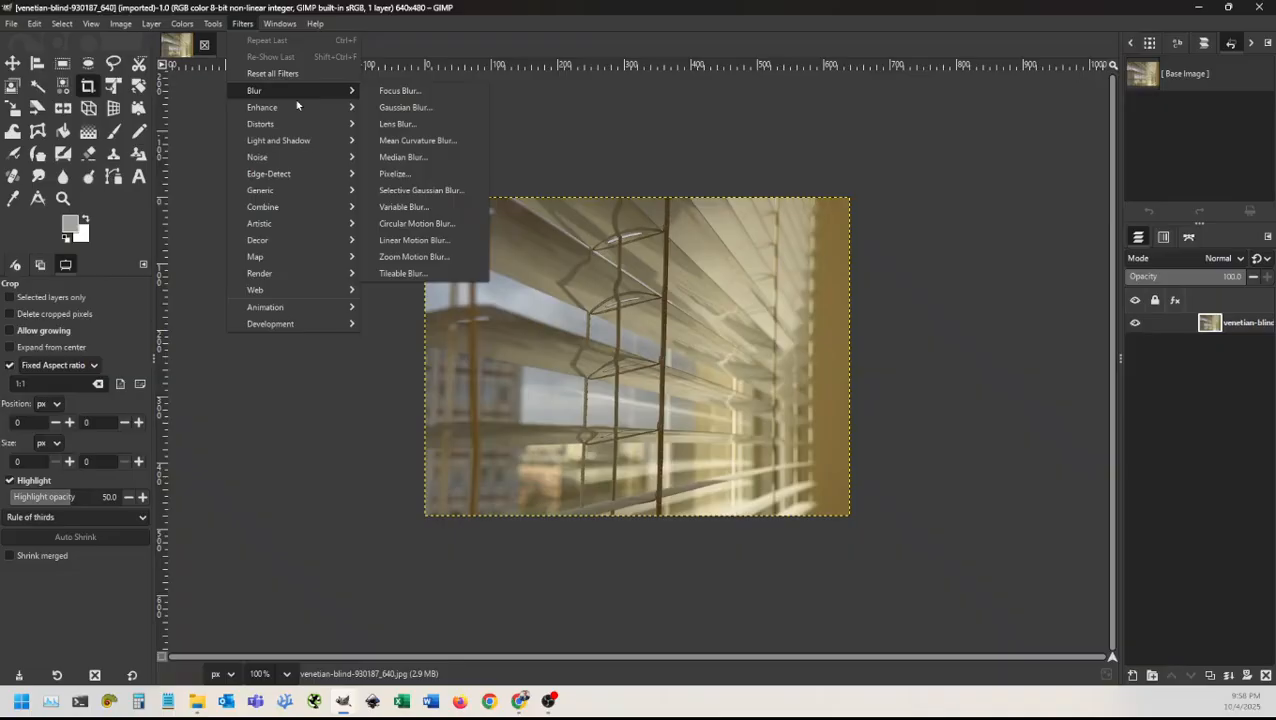
mouse_move(224, 27)
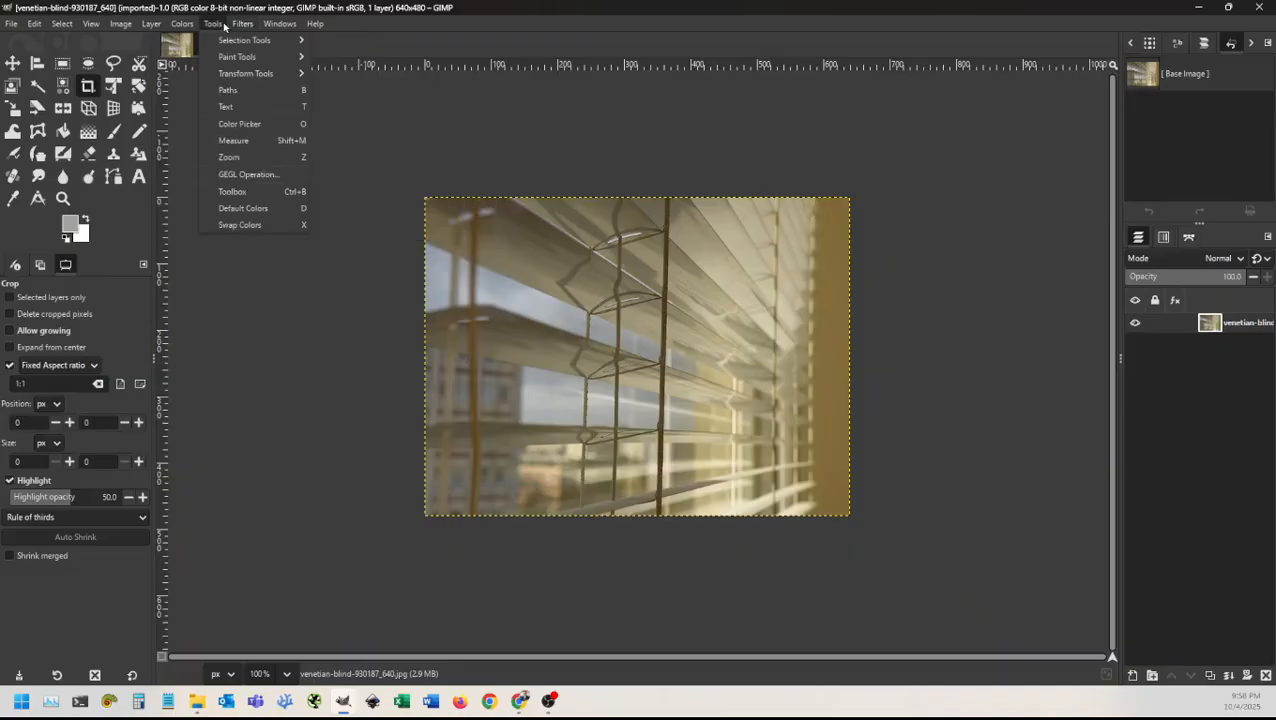
mouse_move(184, 24)
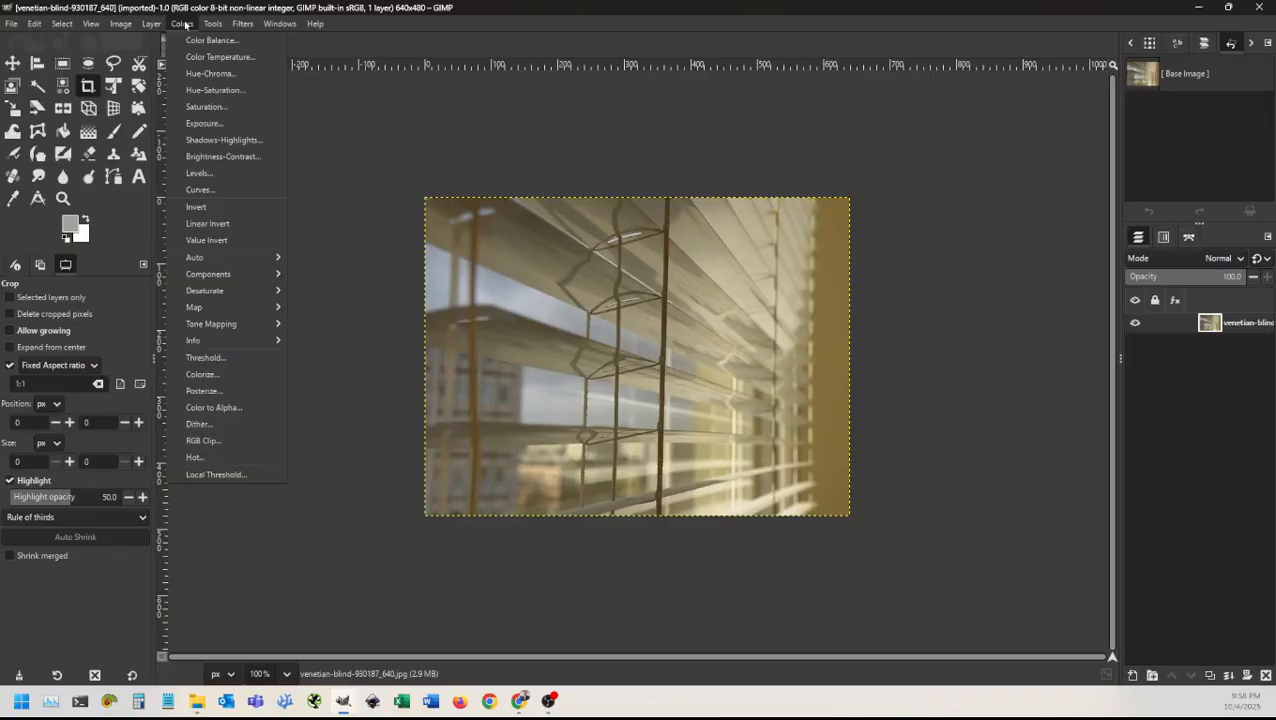
left_click(214, 90)
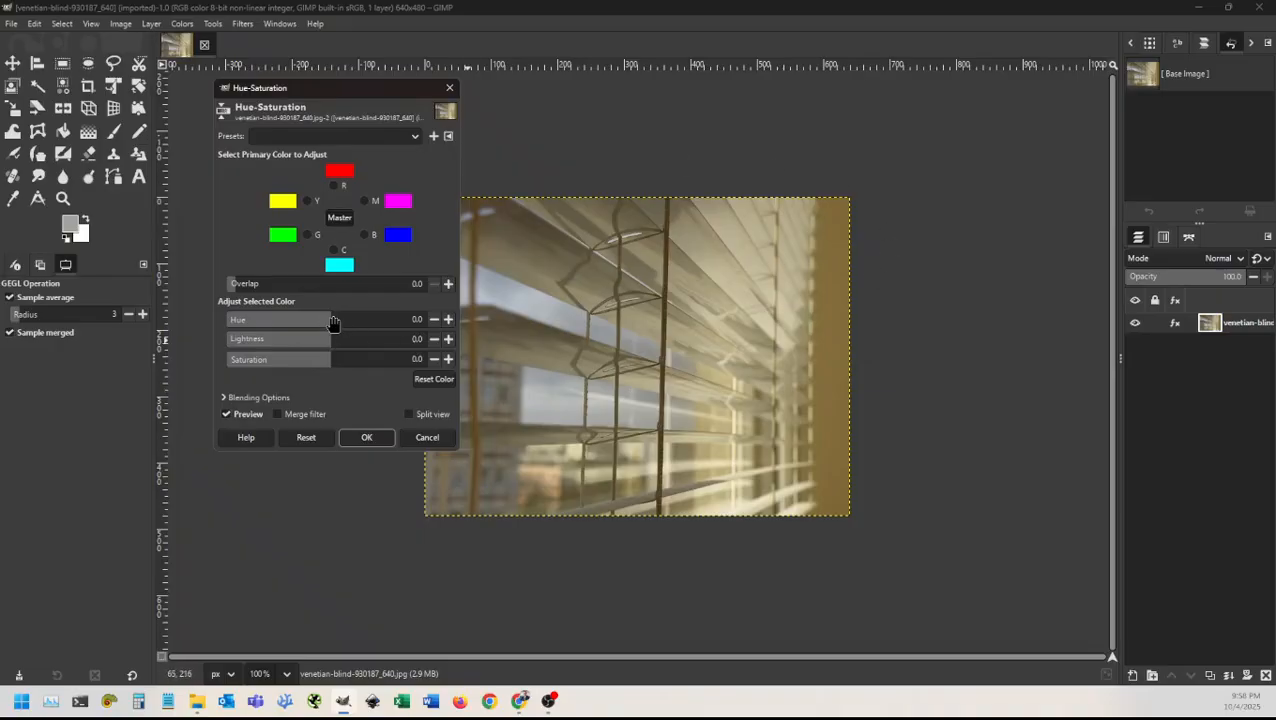
left_click_drag(334, 320, 228, 317)
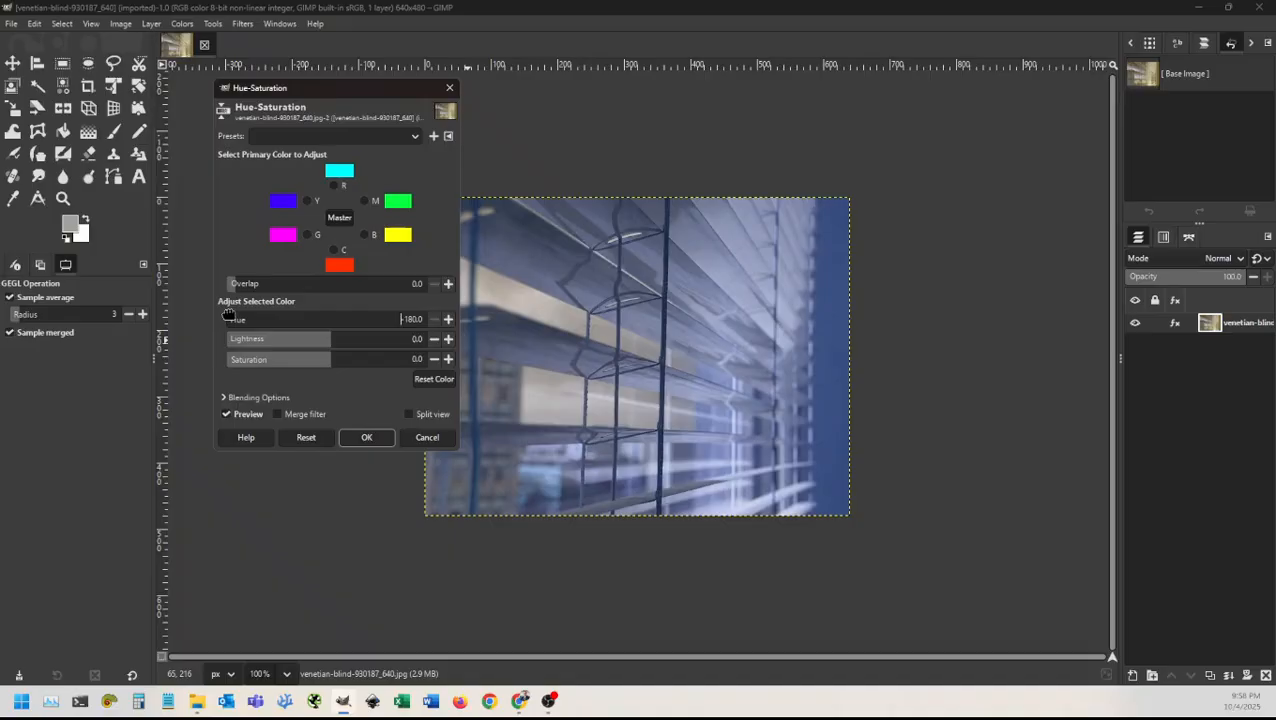
left_click_drag(229, 315, 235, 317)
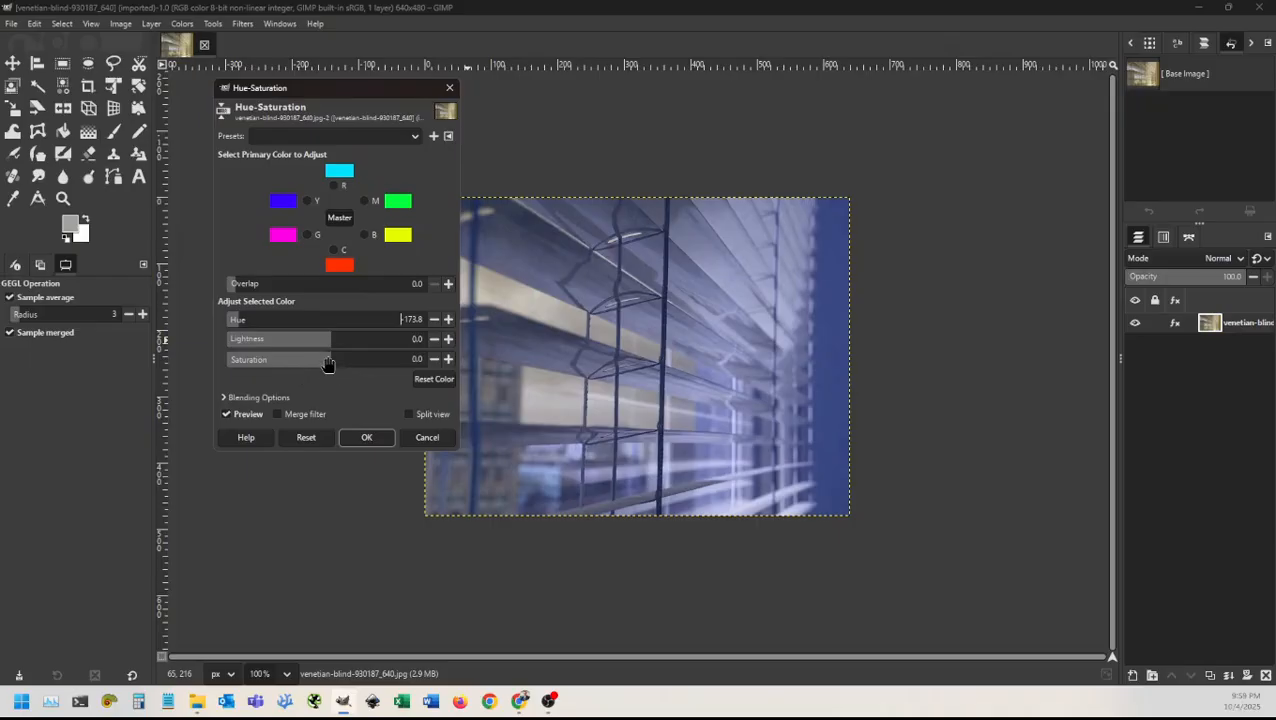
Step: Set the saturation to -47.4, raise the lightness moderately, and apply the Hue-Saturation adjustment
left_click_drag(329, 358, 350, 340)
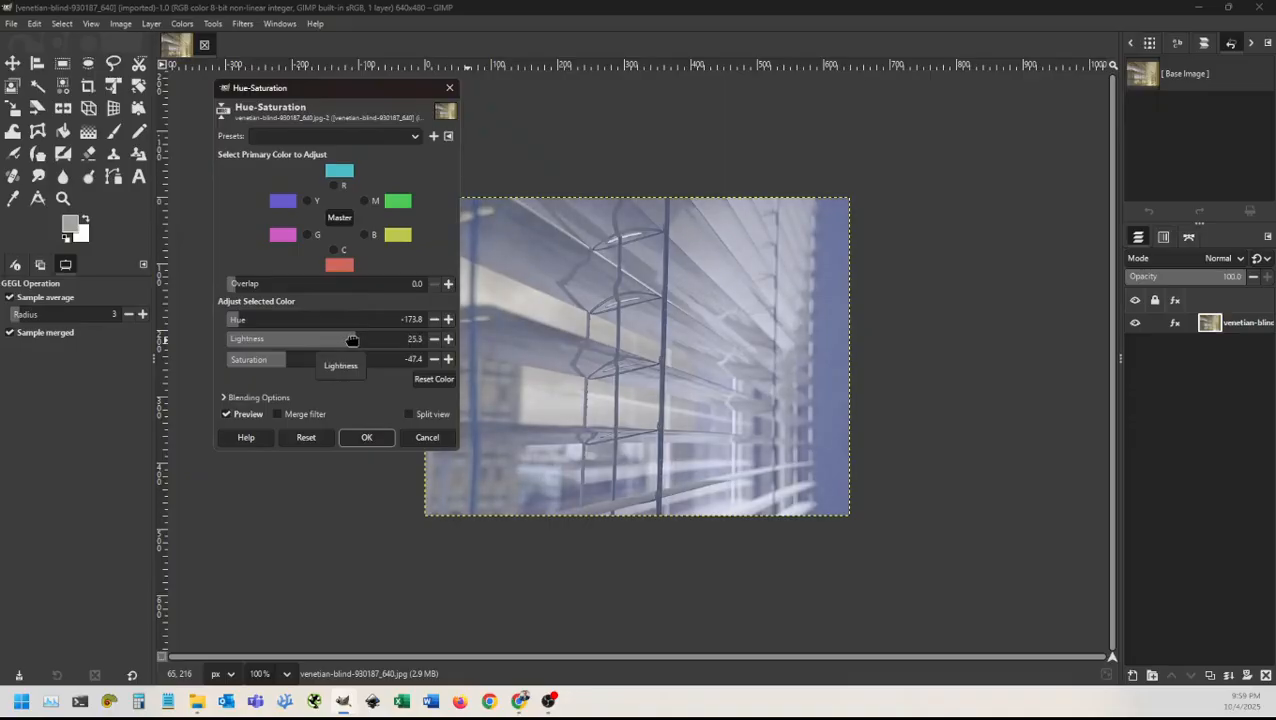
left_click_drag(351, 341, 348, 342)
left_click(365, 438)
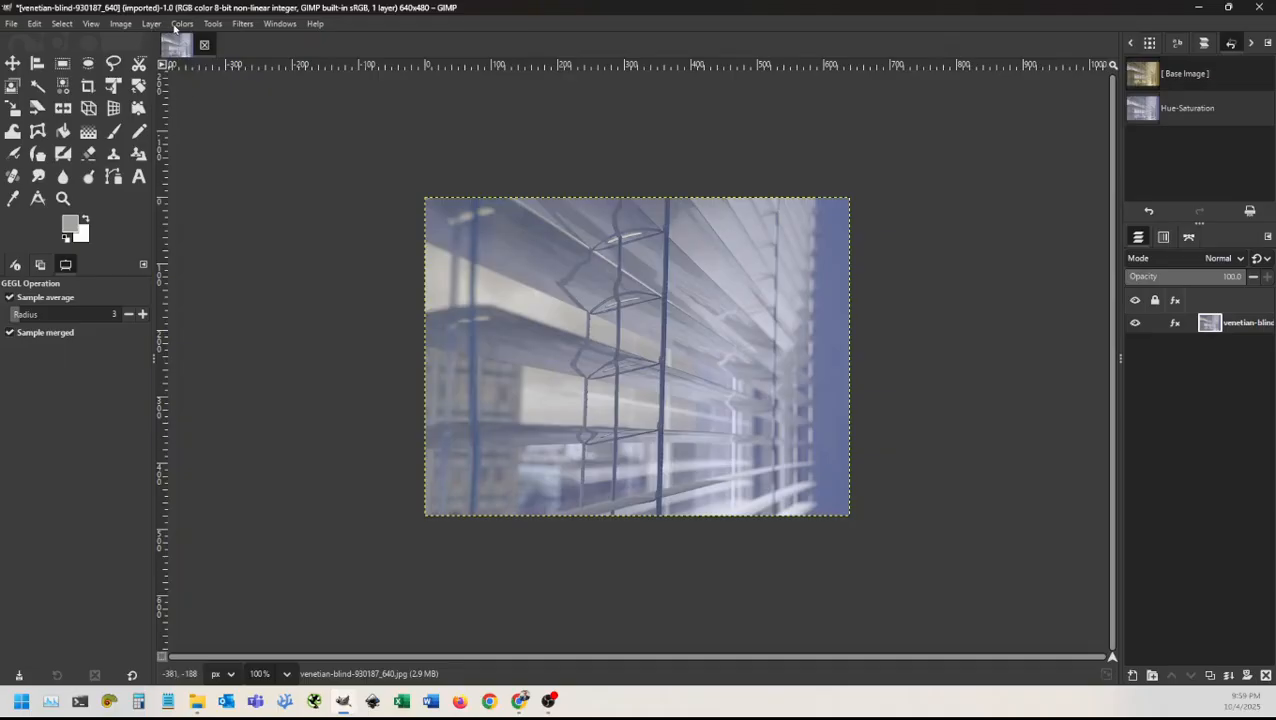
Step: Export the recoloured blinds photo as venetian-blind-930187_640x480.jpg with the JPEG quality lowered slightly
left_click(124, 25)
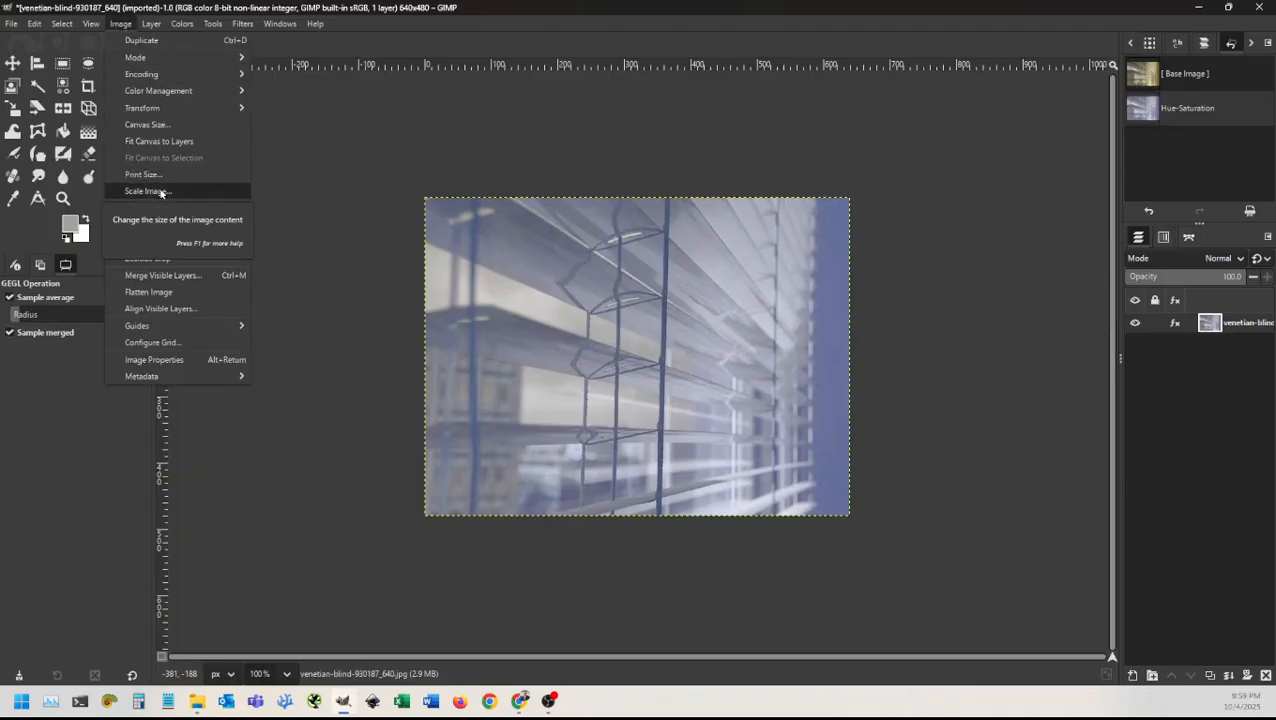
mouse_move(10, 23)
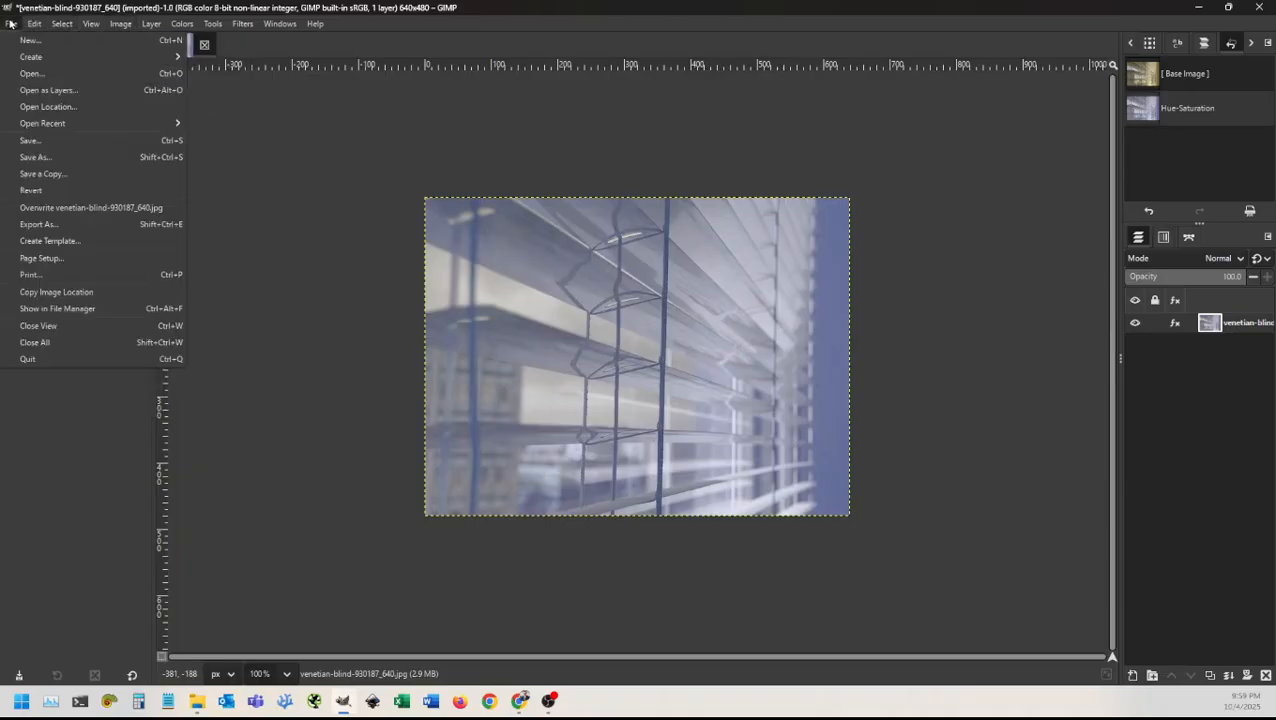
left_click(38, 224)
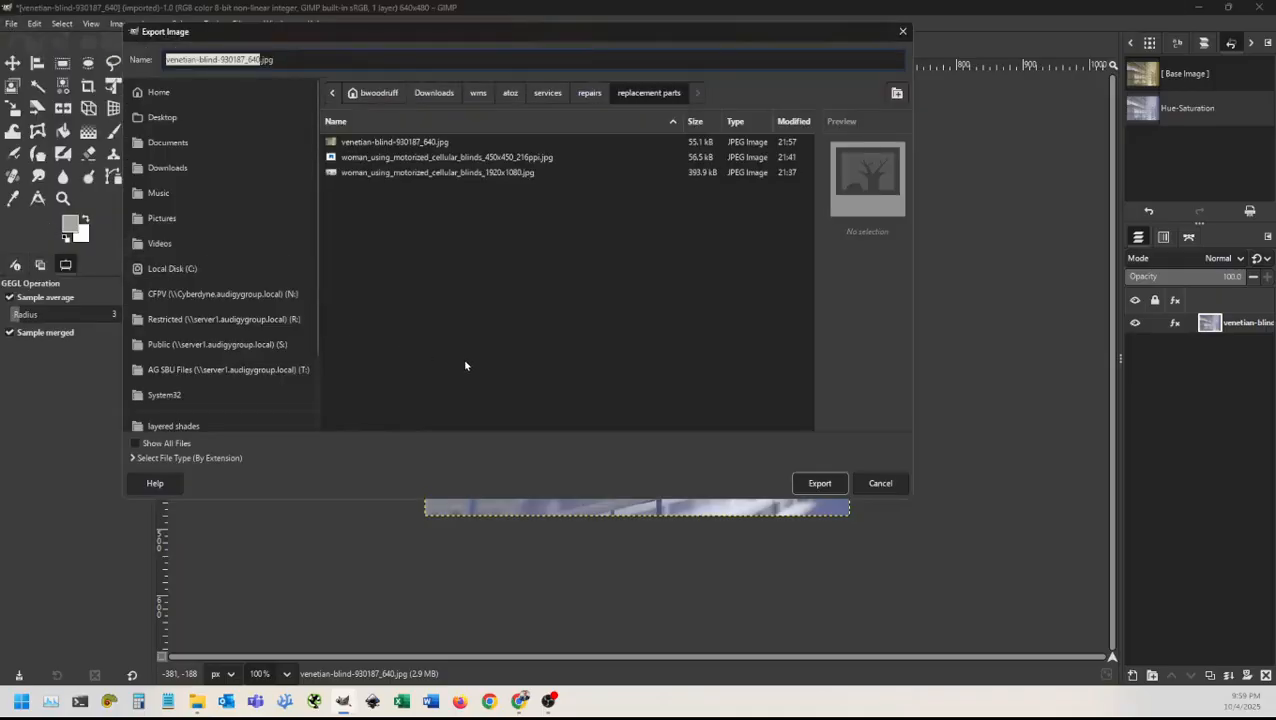
key("Right")
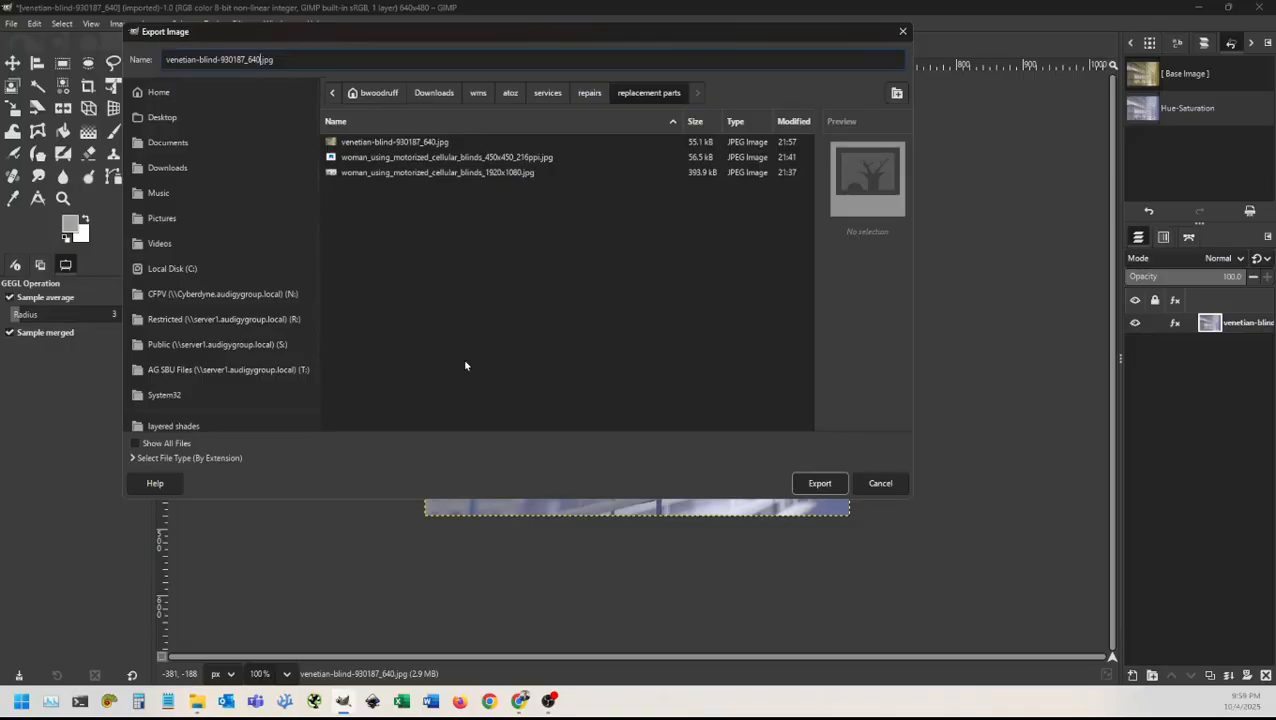
type("x480")
key("Return")
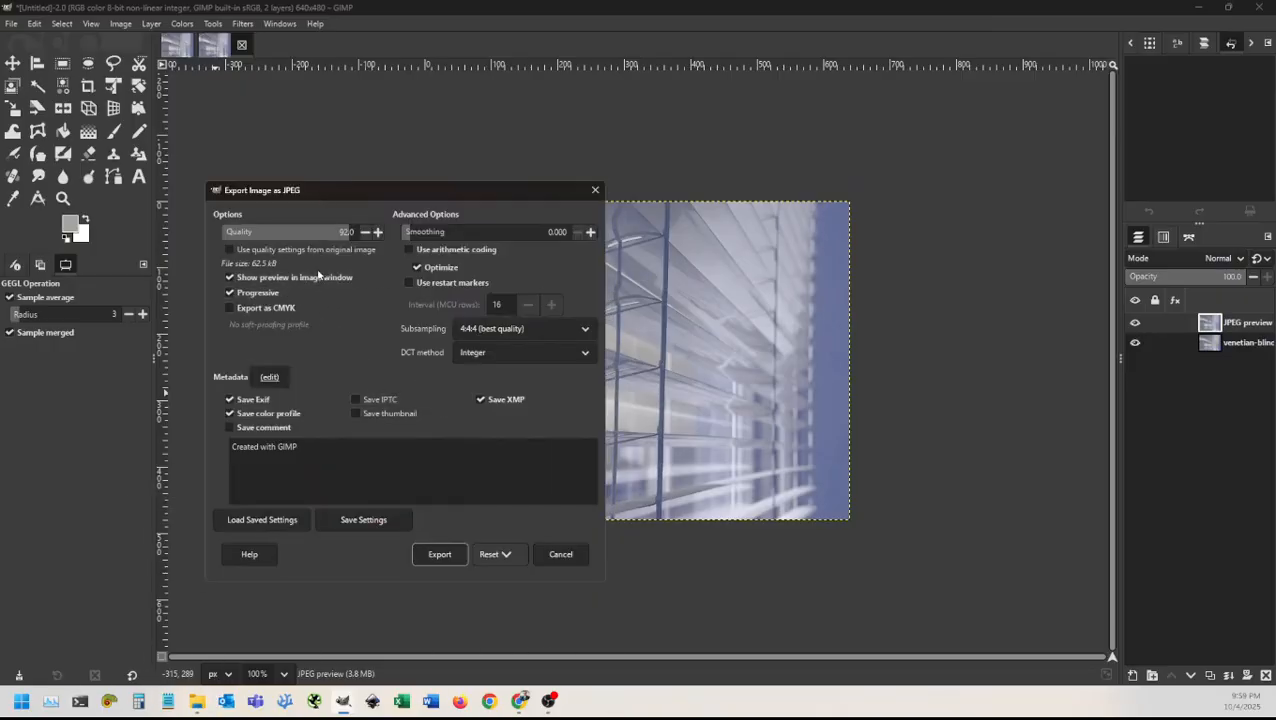
left_click(362, 232)
left_click(362, 232)
left_click(440, 554)
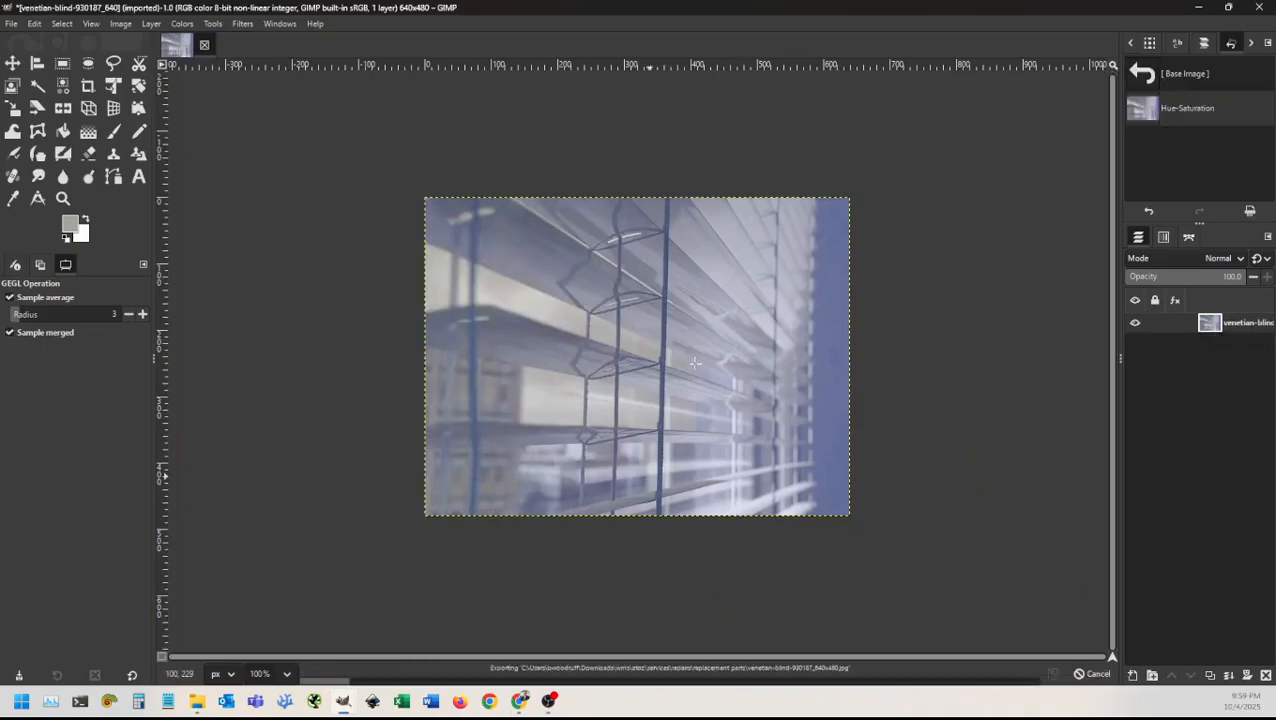
Step: Quit GIMP discarding the unsaved changes, and compare the original and recoloured blinds photos in the replacement parts folder
left_click(1260, 7)
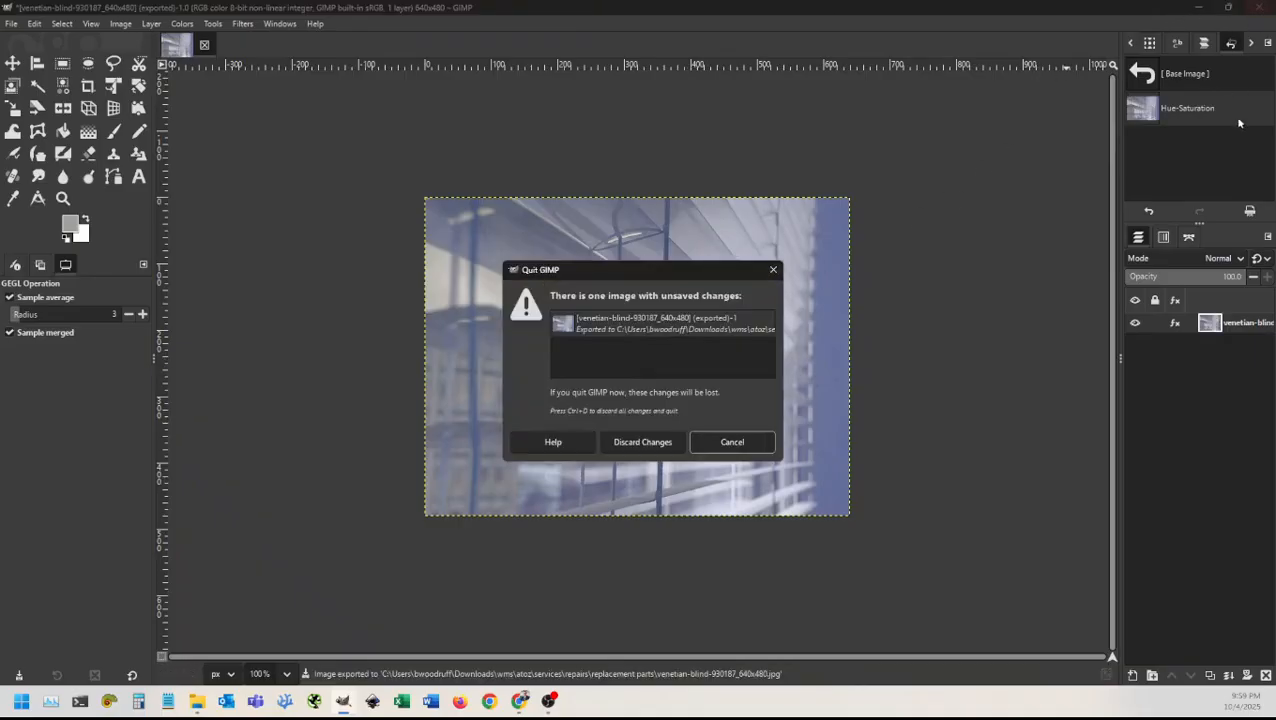
left_click(656, 443)
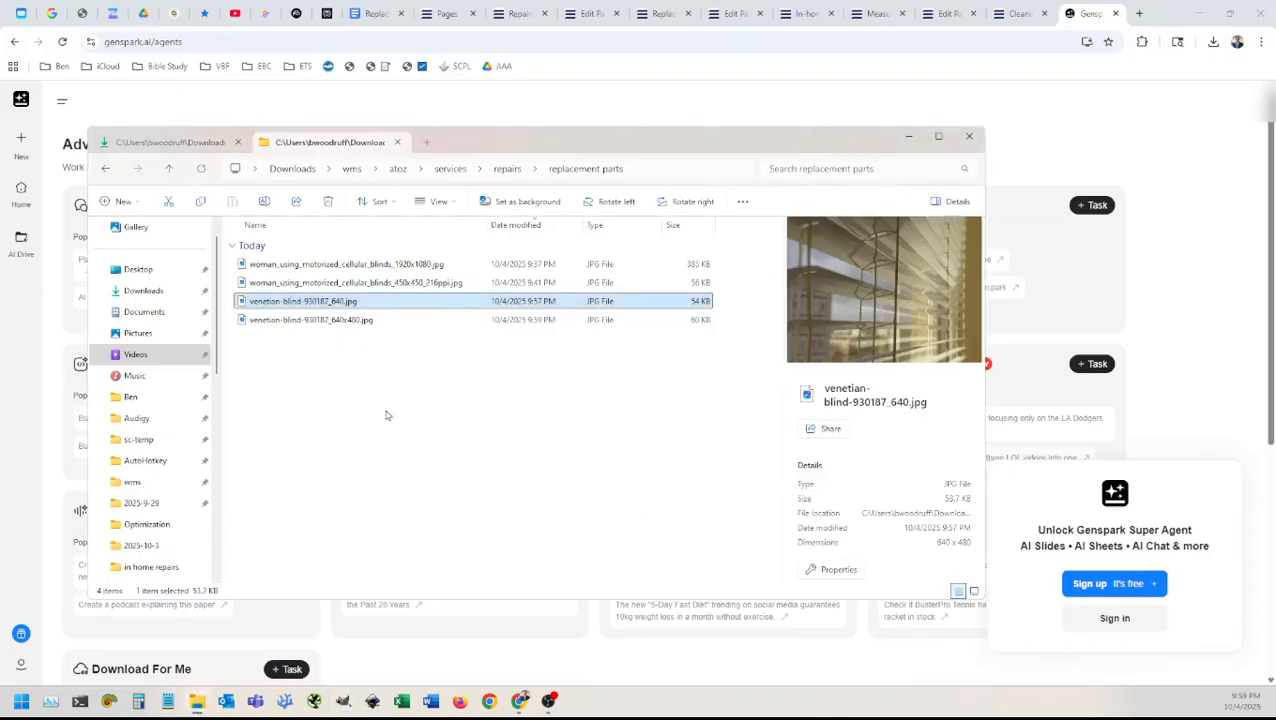
left_click(346, 322)
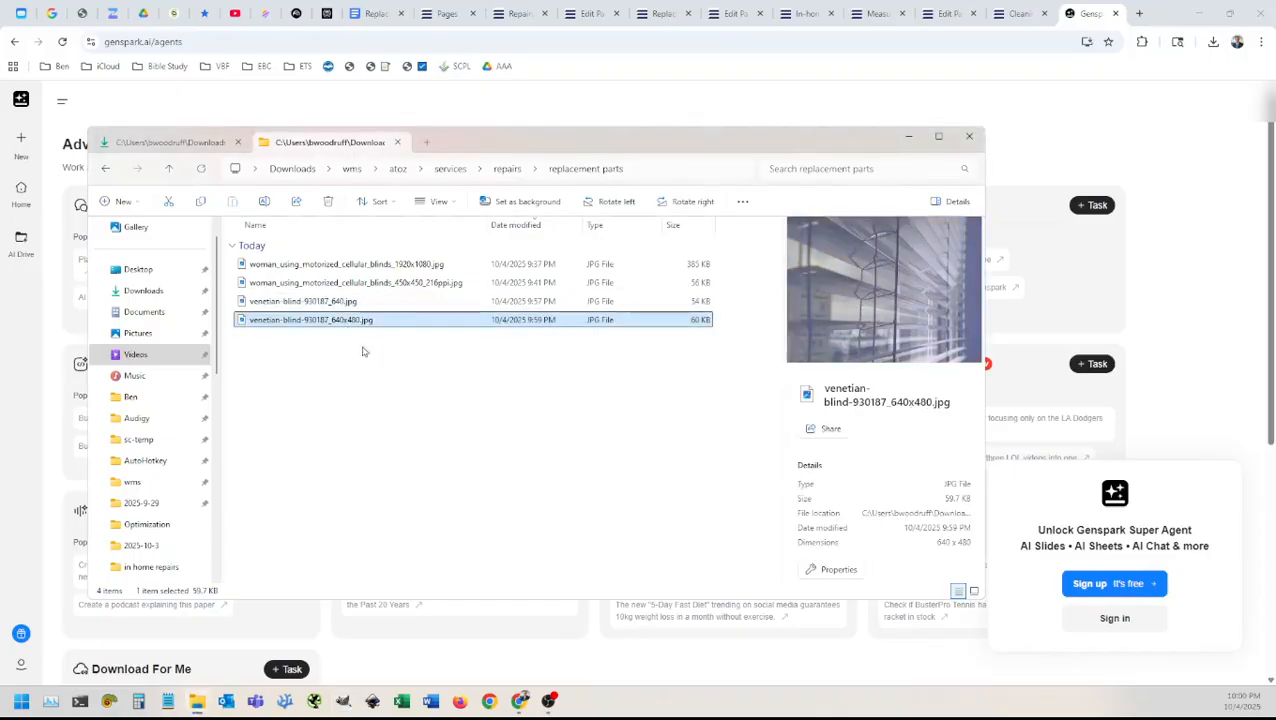
left_click(336, 306)
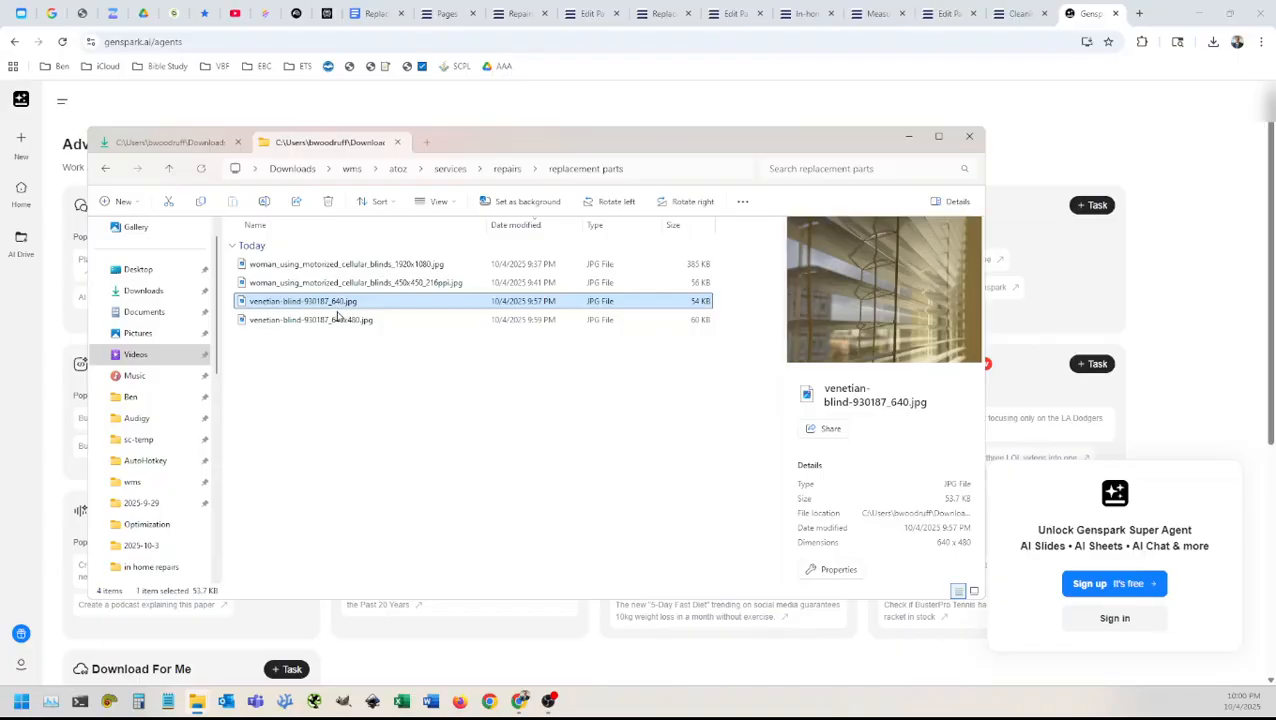
left_click(337, 318)
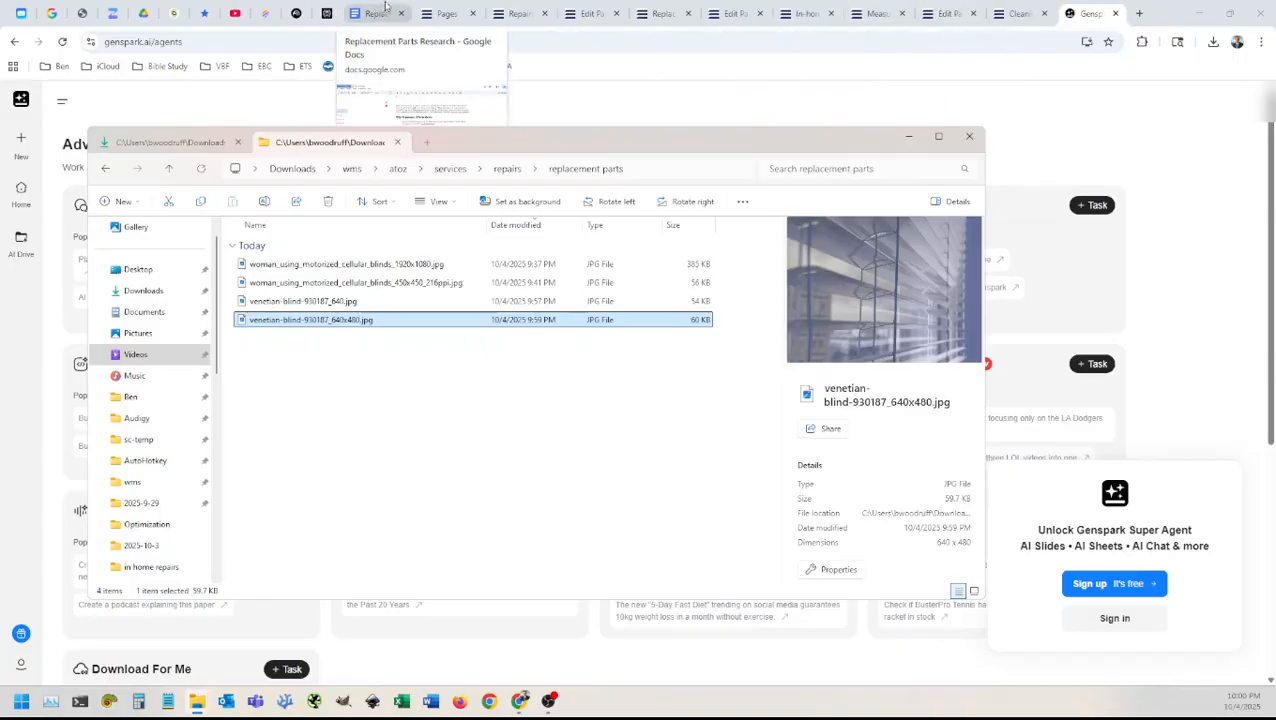
Step: Return to the browser and copy the handshake image block beside the "Why Choose Convenient In-Home" text on the In-home Repairs page
left_click(590, 10)
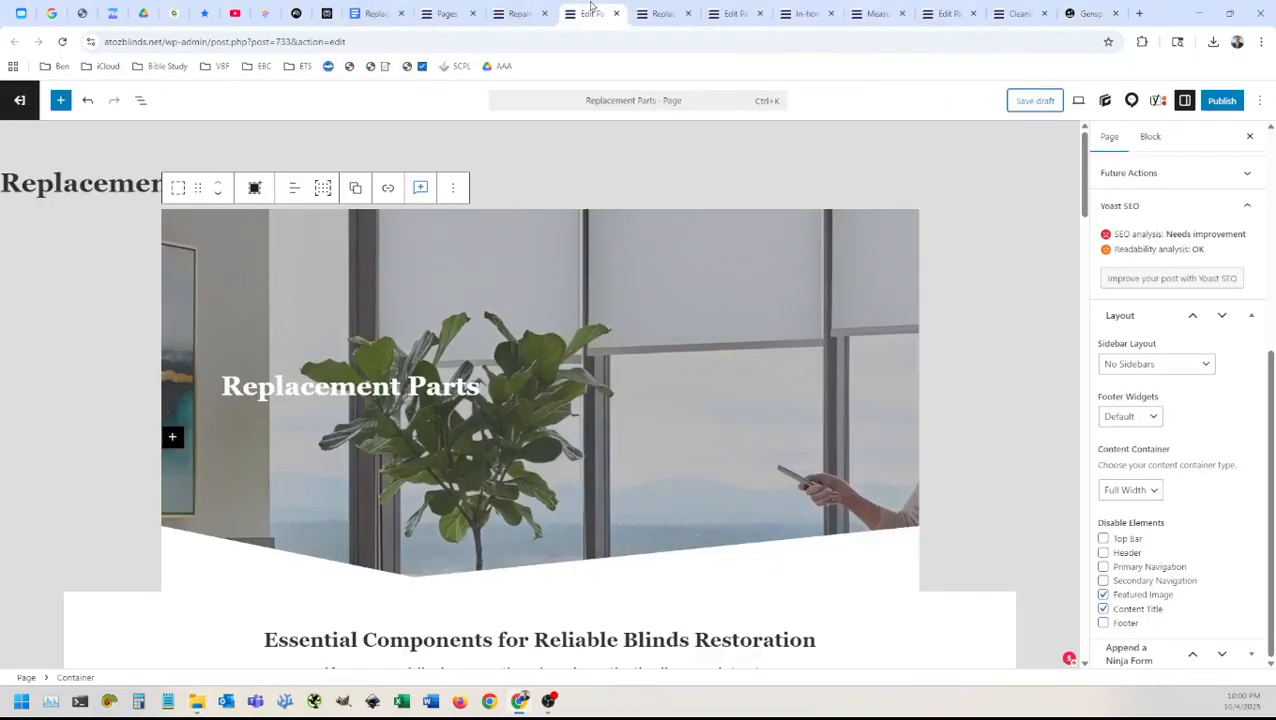
scroll(690, 390, "down", 5)
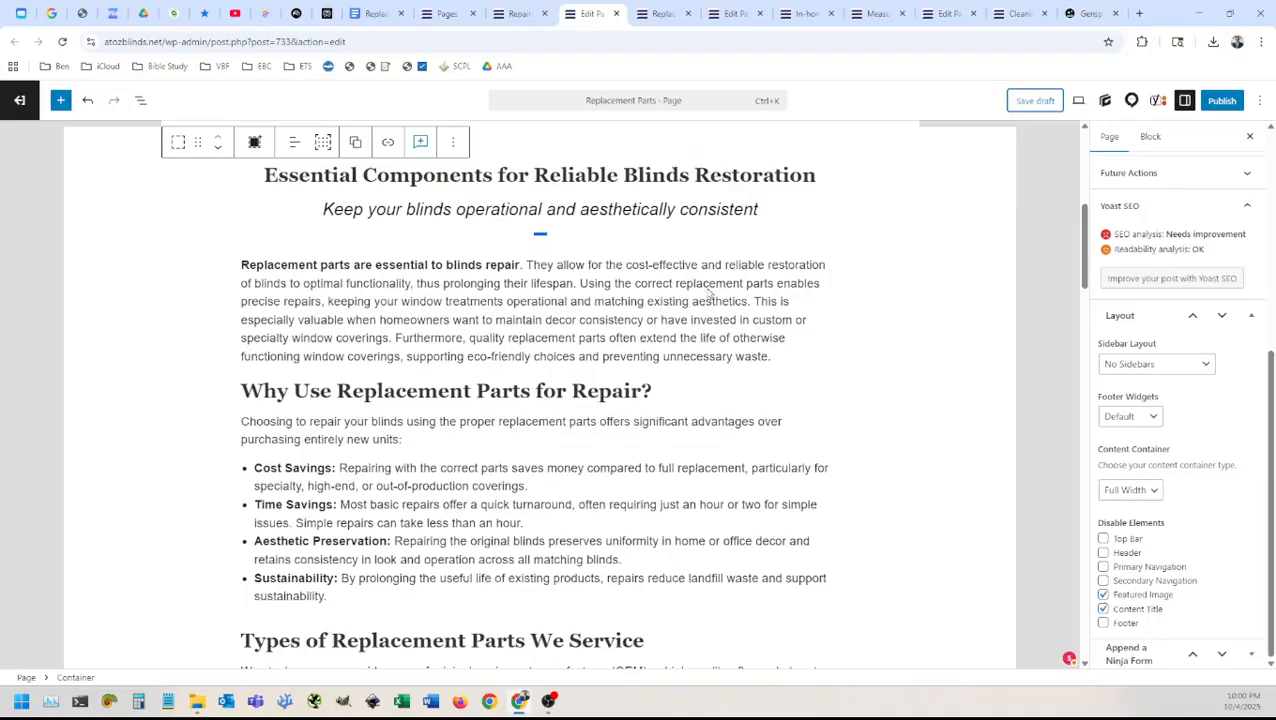
left_click(732, 12)
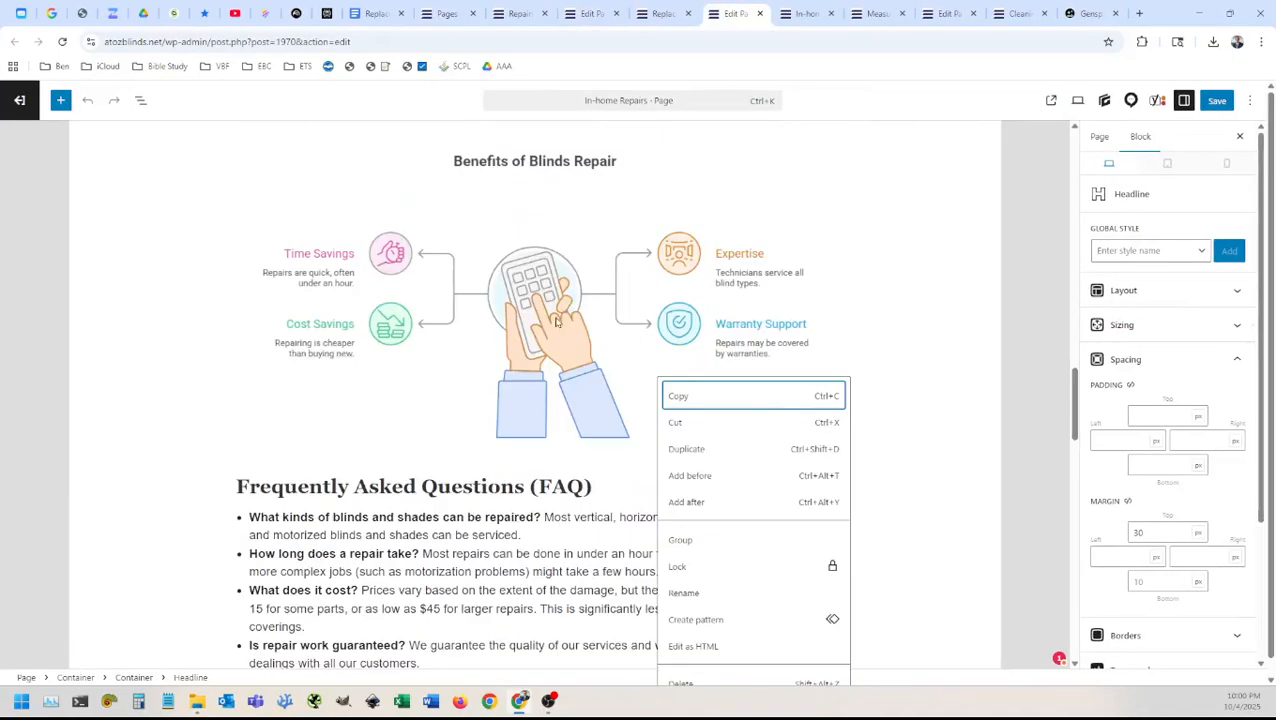
left_click(515, 545)
scroll(540, 435, "up", 9)
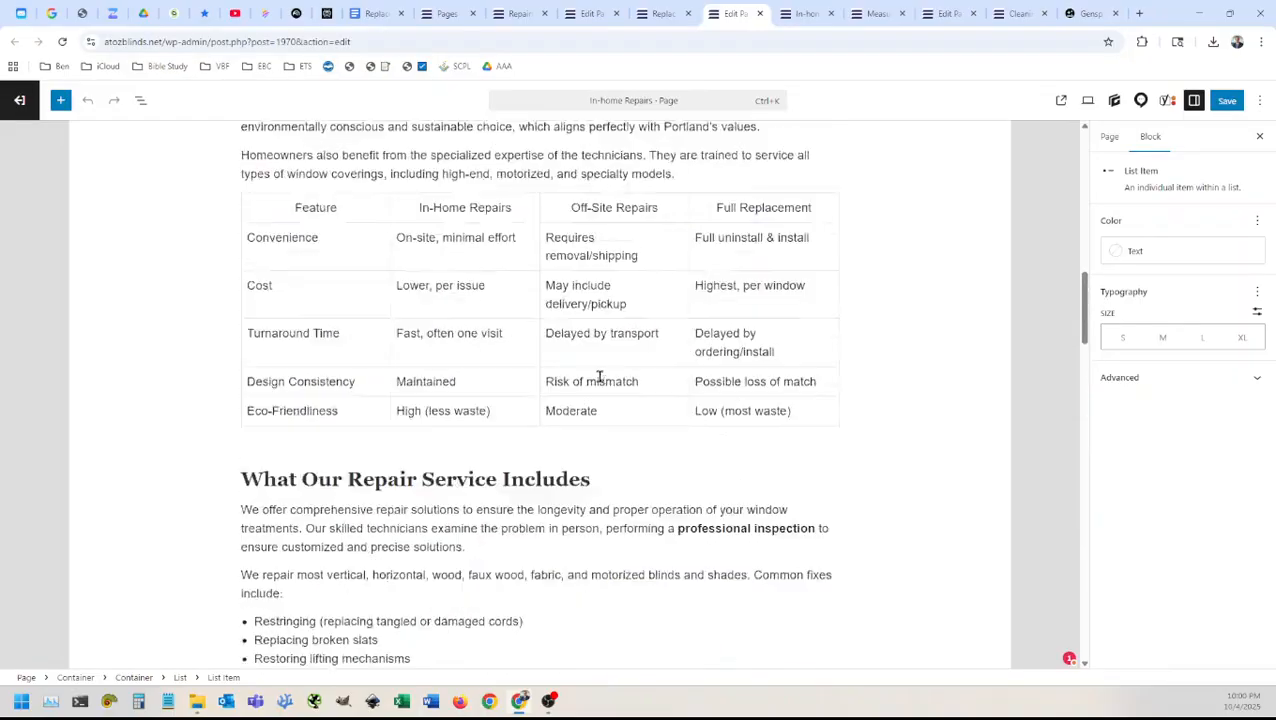
scroll(613, 363, "up", 3)
left_click(710, 308)
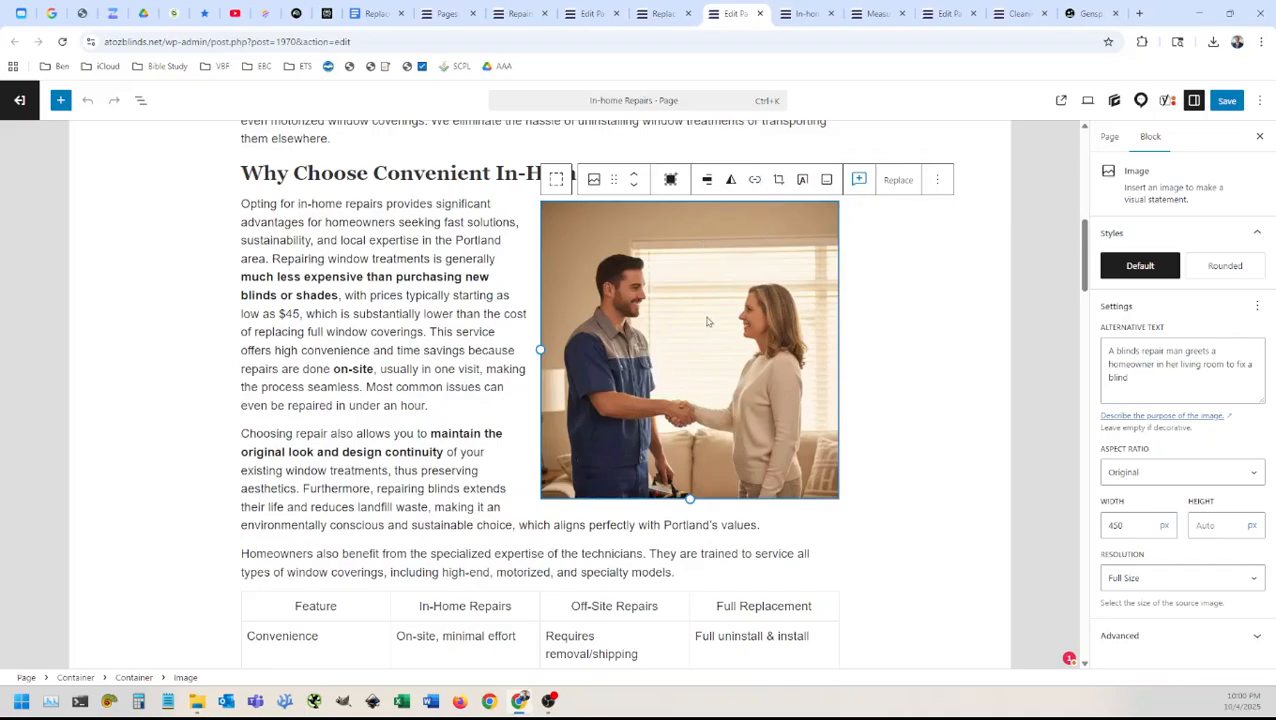
key("ctrl+c")
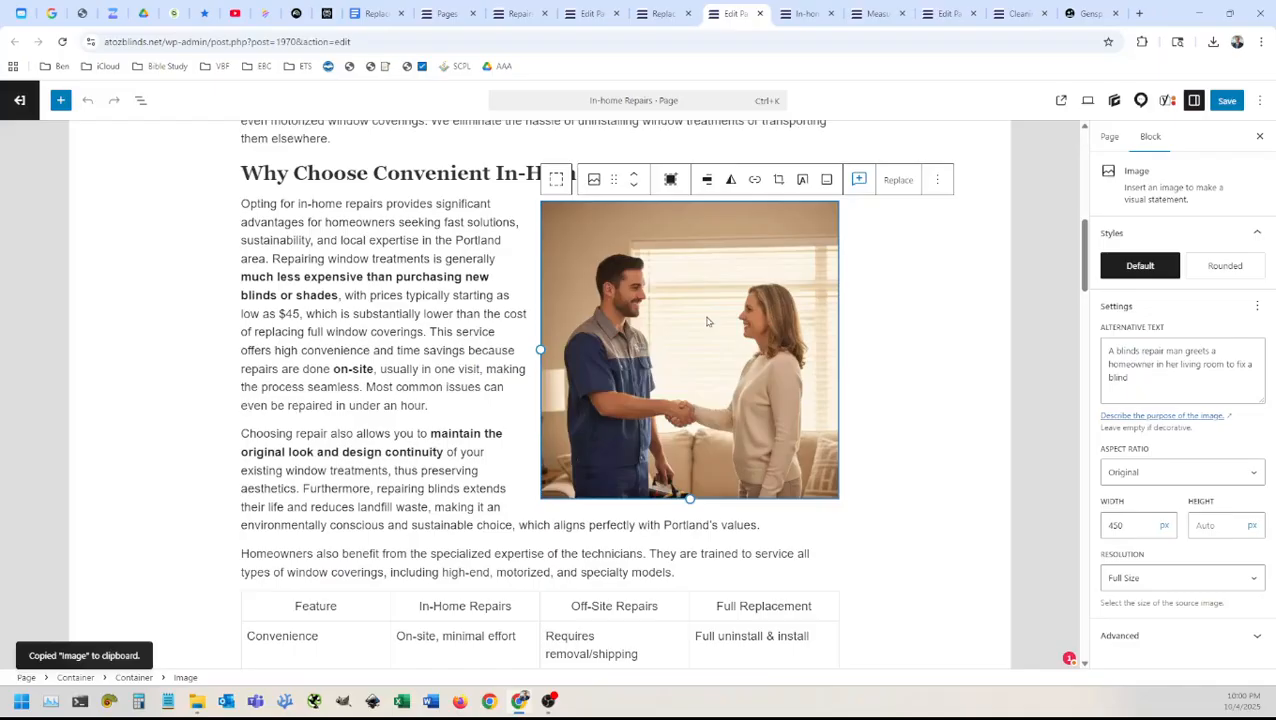
Step: Paste the image block before the opening paragraph under "Why Use Replacement Parts for Repair?" on the Replacement Parts page, matching the In-home Repairs placement
left_click(590, 13)
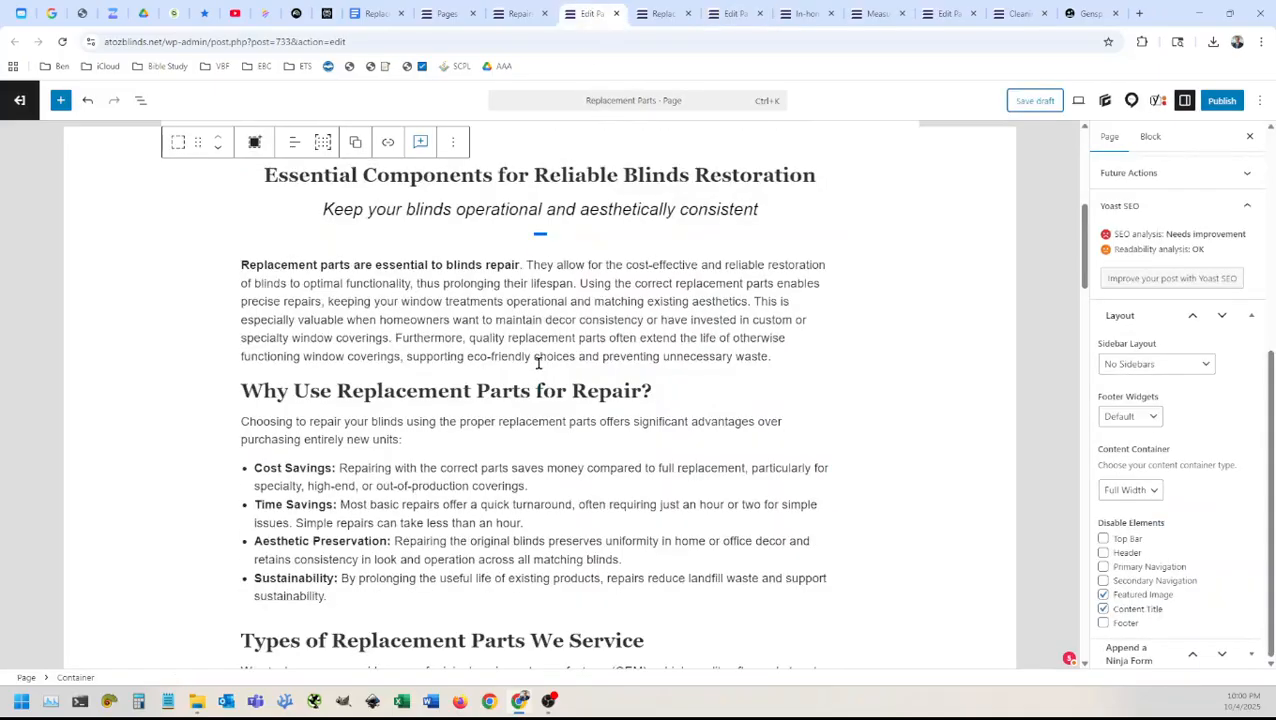
scroll(592, 314, "up", 2)
scroll(592, 315, "down", 2)
left_click(672, 13)
left_click(739, 13)
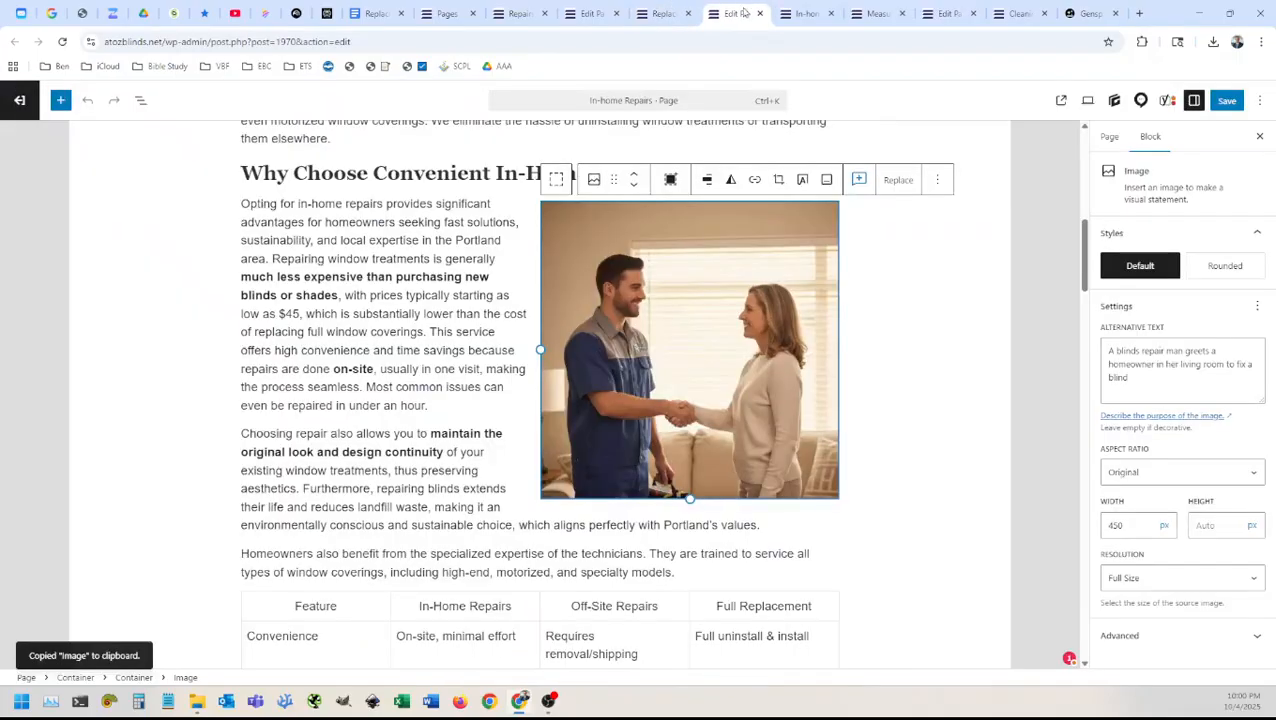
scroll(400, 200, "up", 3)
scroll(410, 238, "down", 1)
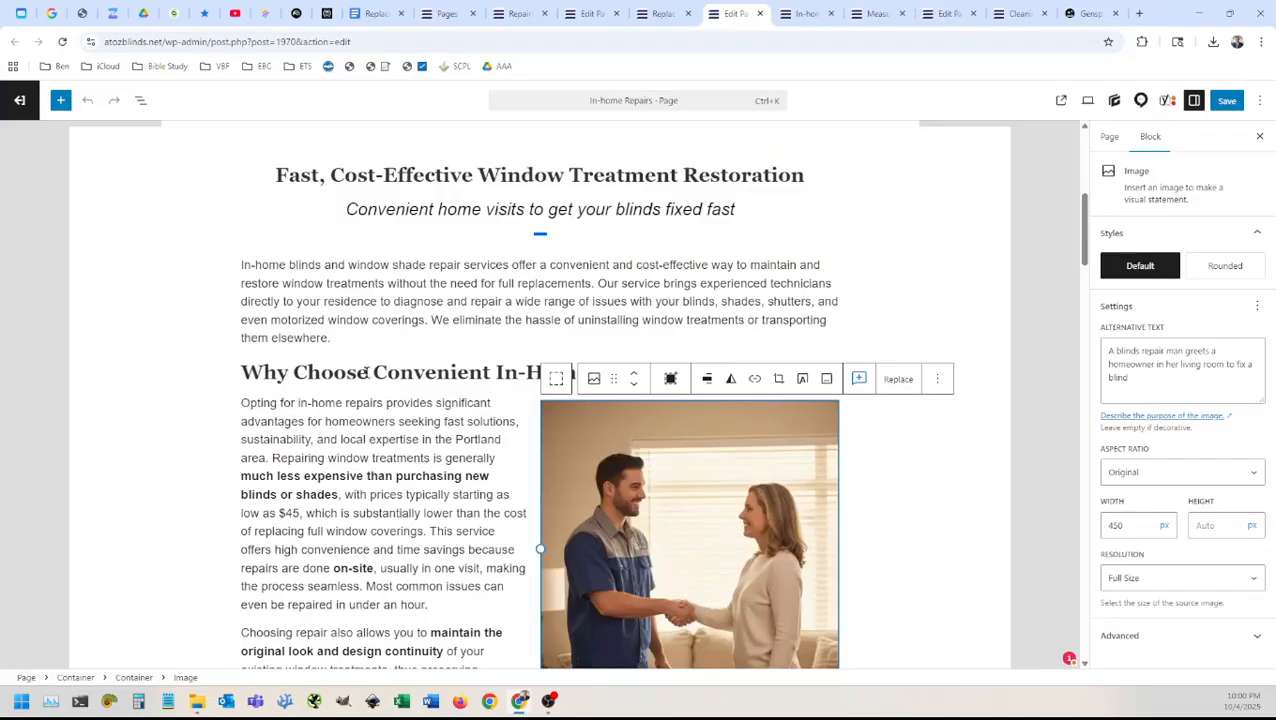
left_click(395, 372)
left_click(590, 9)
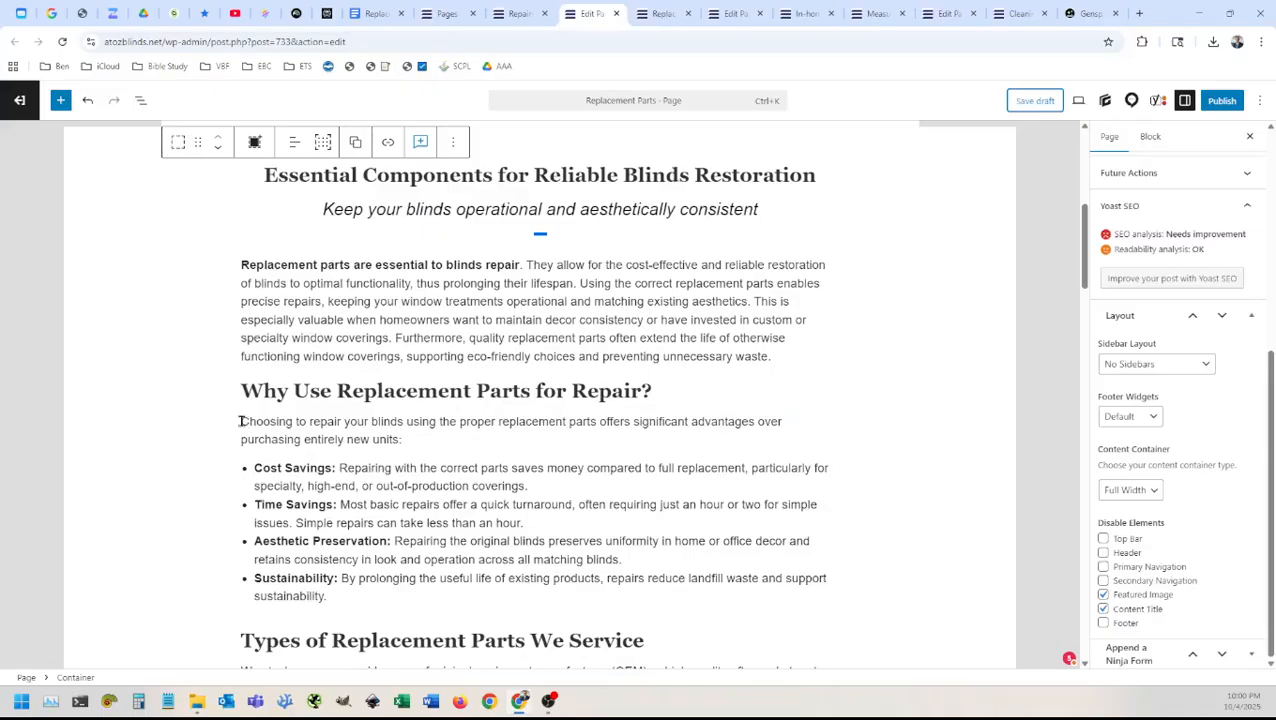
left_click(241, 421)
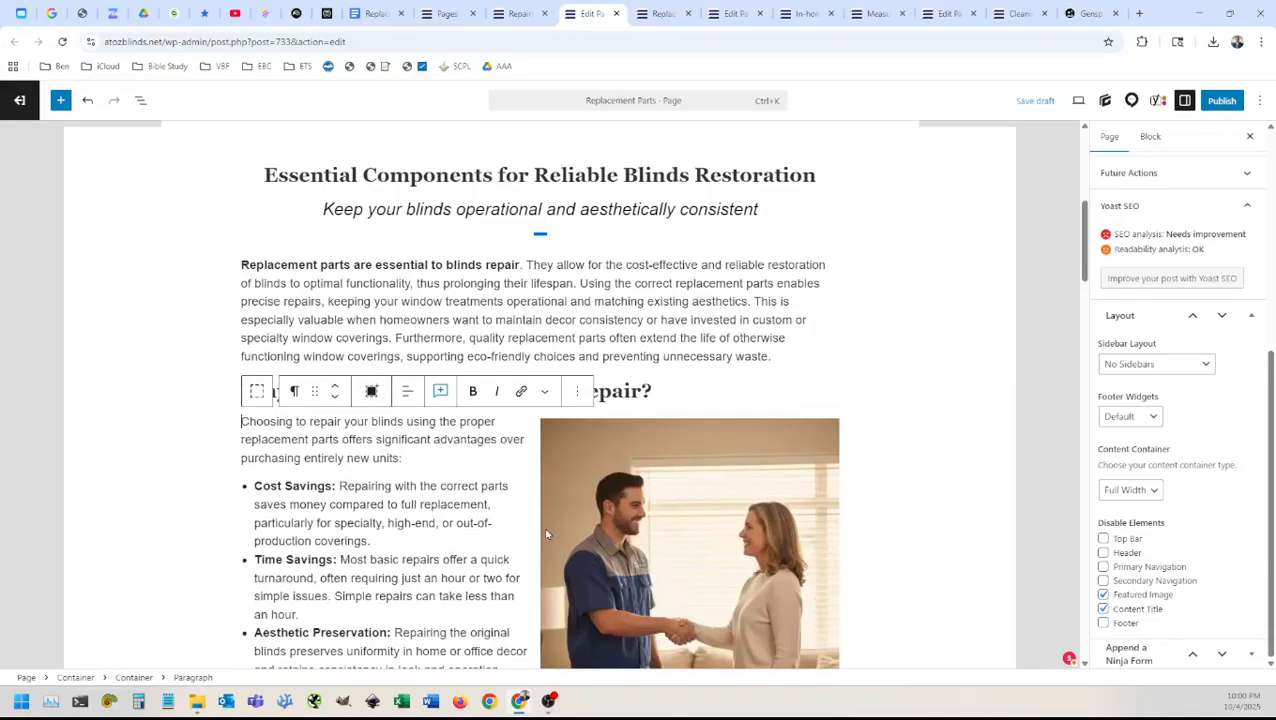
scroll(505, 489, "down", 1)
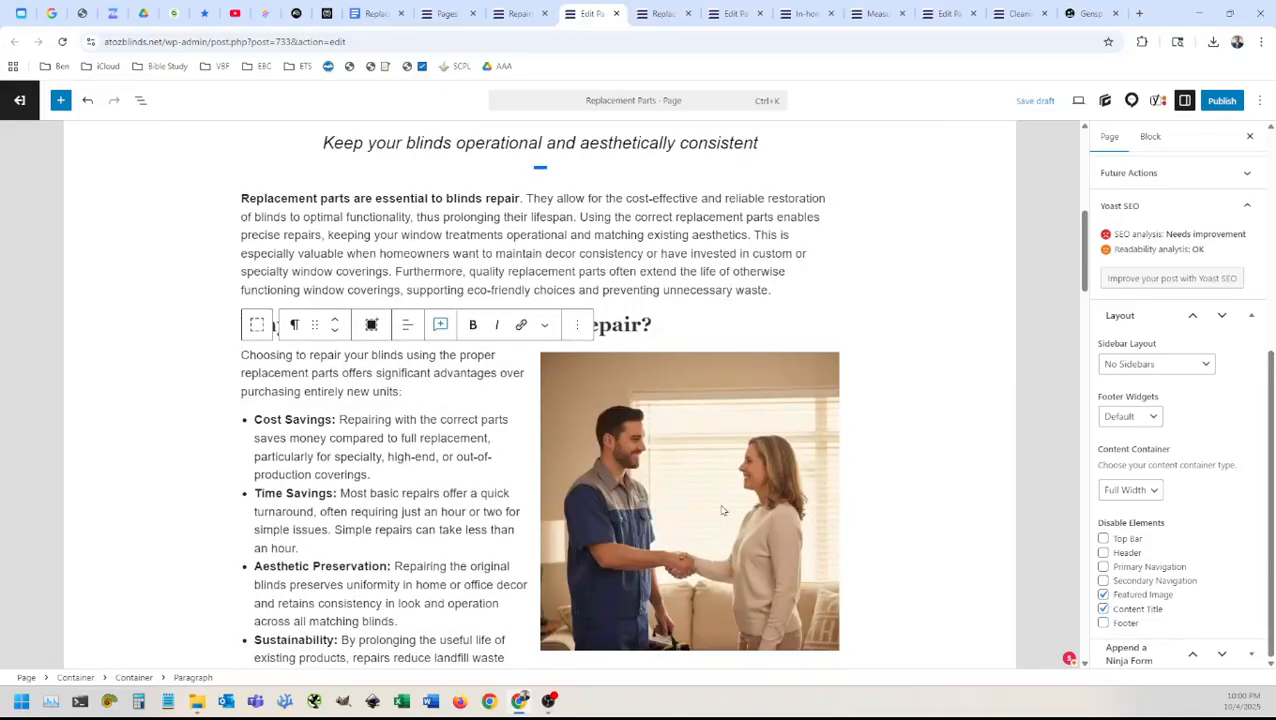
Step: Start replacing the pasted handshake image from the Media Library and upload venetian-blind-930187_640x480.jpg from the replacement parts folder
left_click(668, 470)
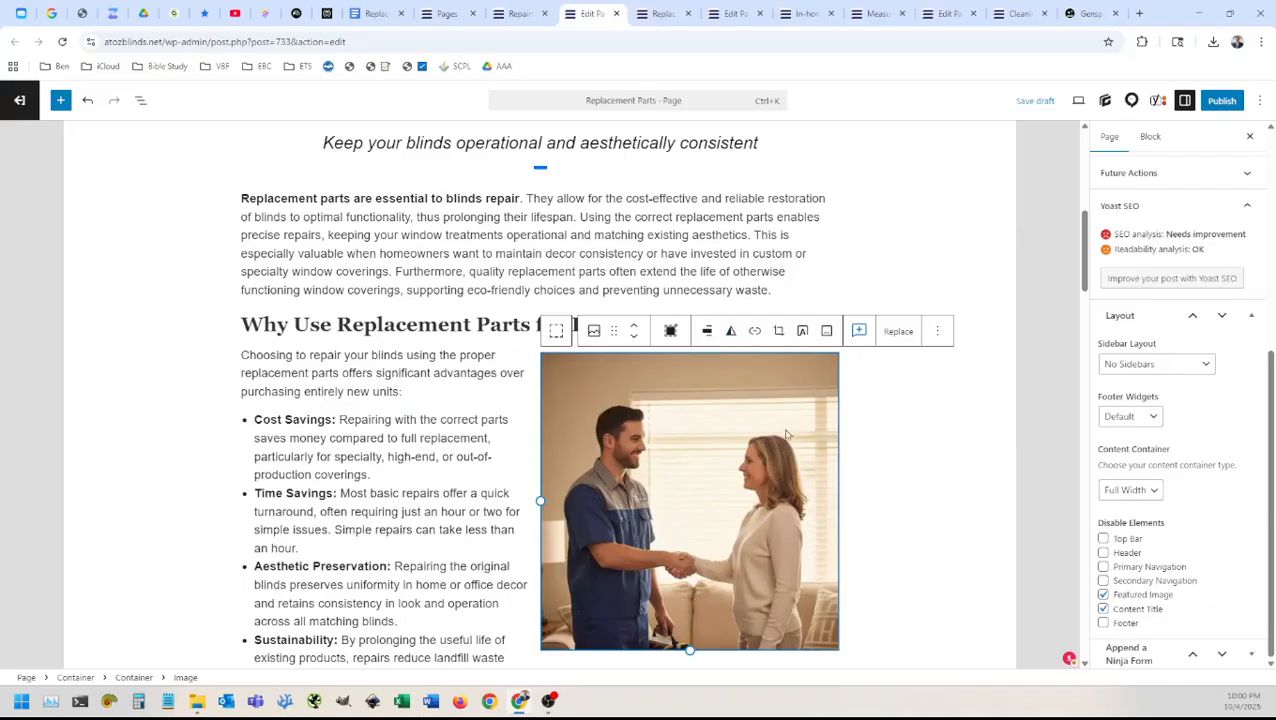
left_click(899, 335)
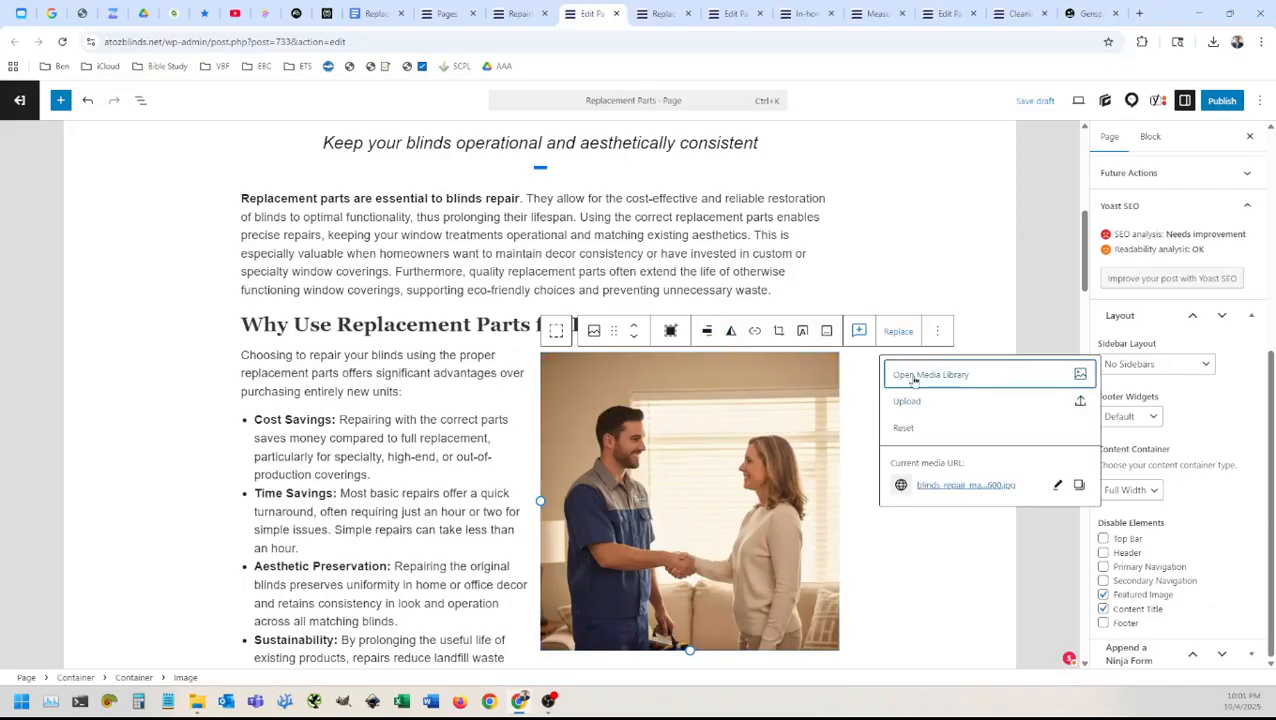
left_click(912, 381)
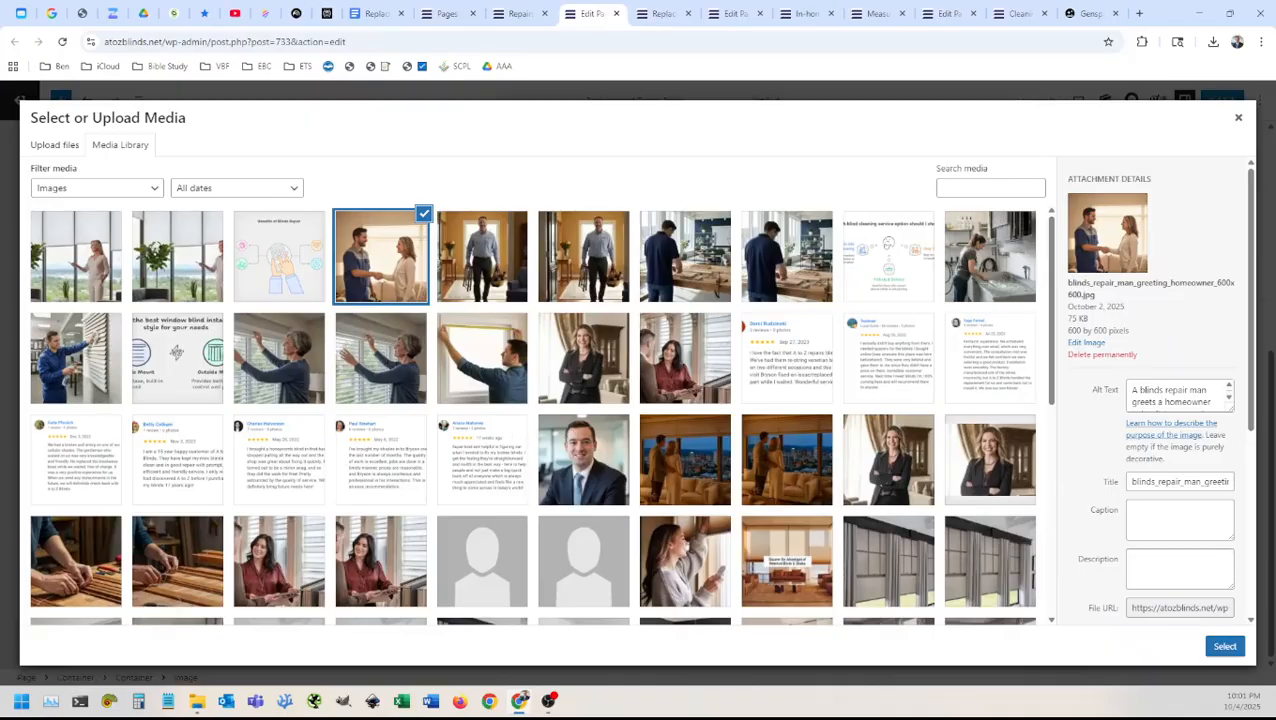
key("alt+Tab")
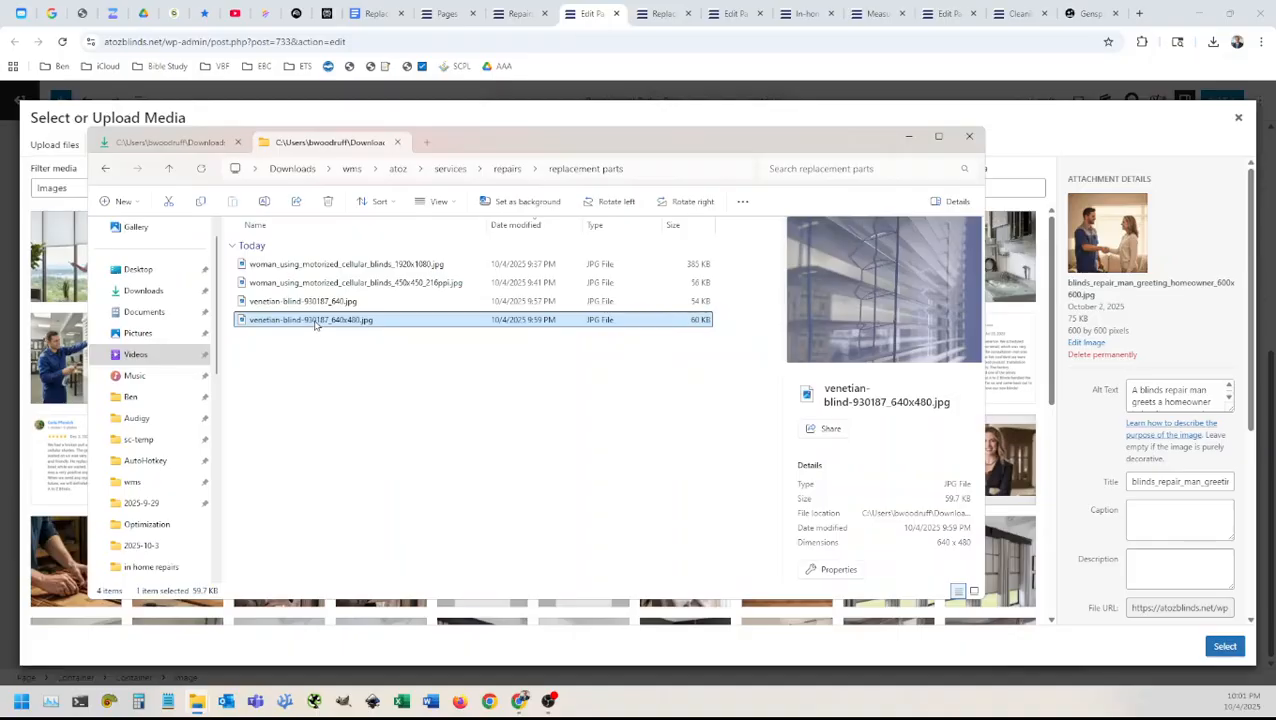
left_click_drag(315, 324, 63, 376)
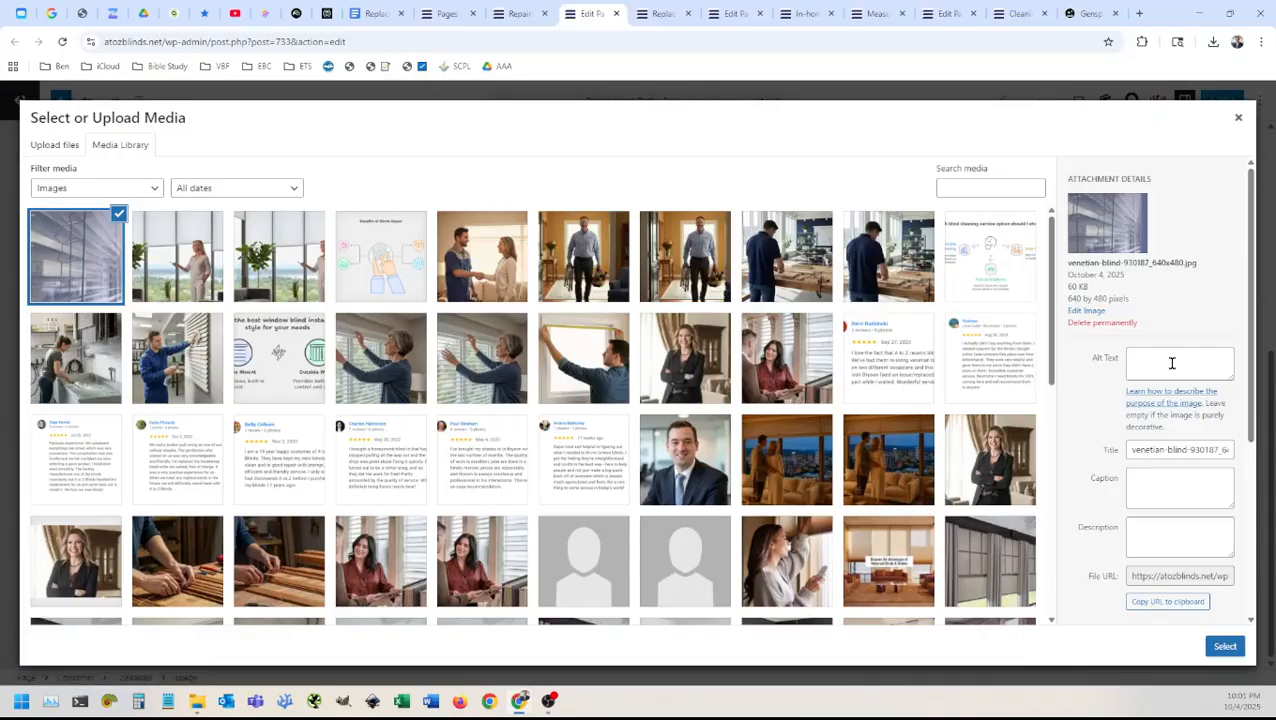
Step: Give the uploaded blinds photo the alt text "Close up shot of blind ladder strings" and insert it in place of the handshake image
left_click_drag(1090, 360, 1117, 363)
left_click(1117, 363)
left_click(270, 264)
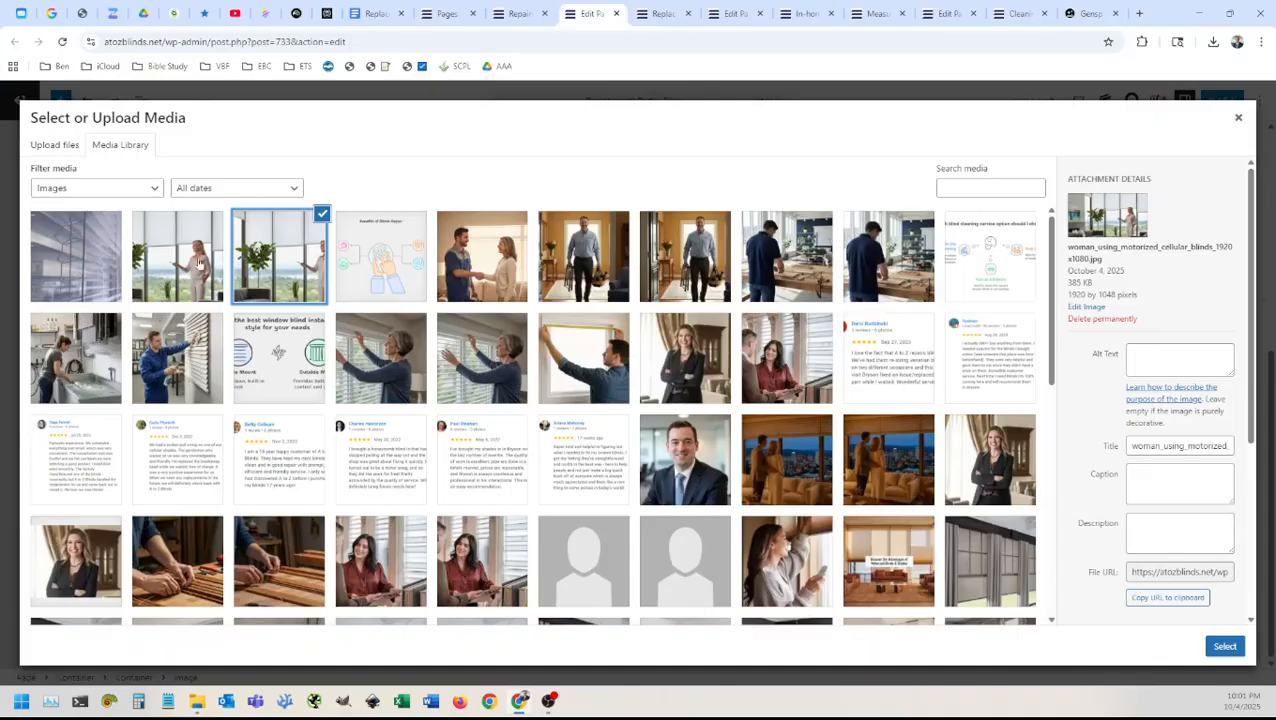
left_click(82, 267)
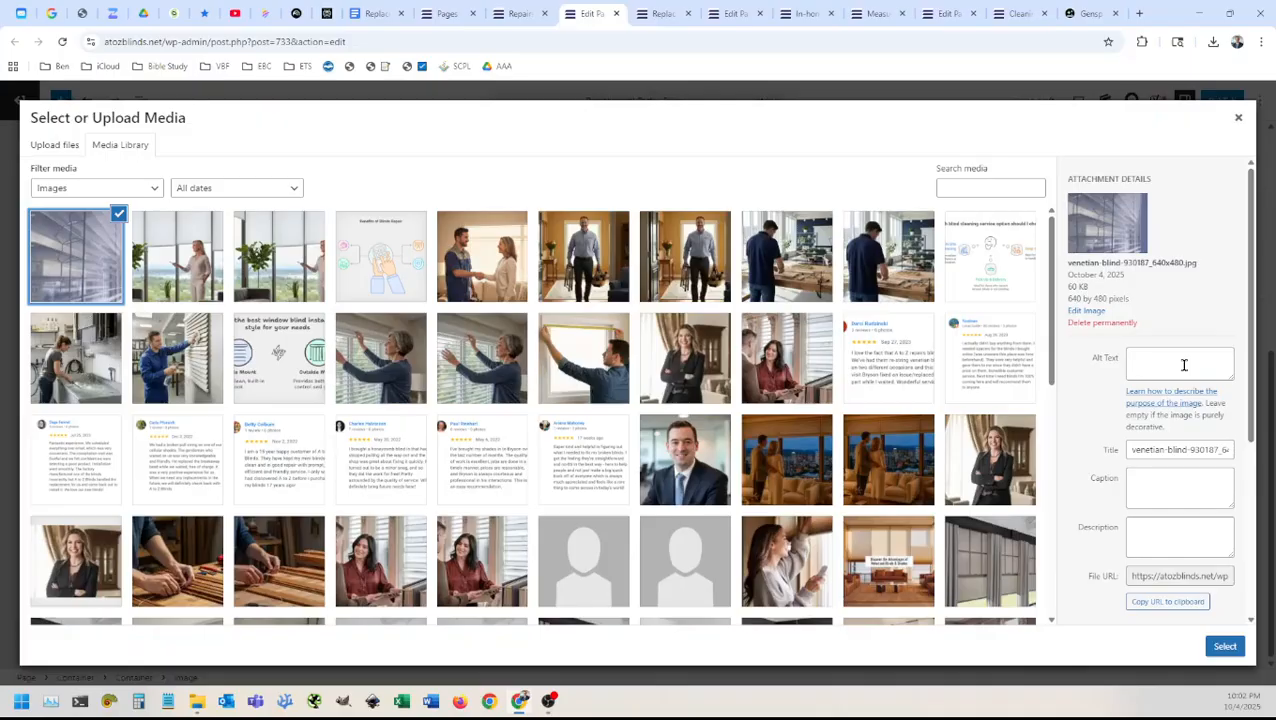
left_click(1183, 365)
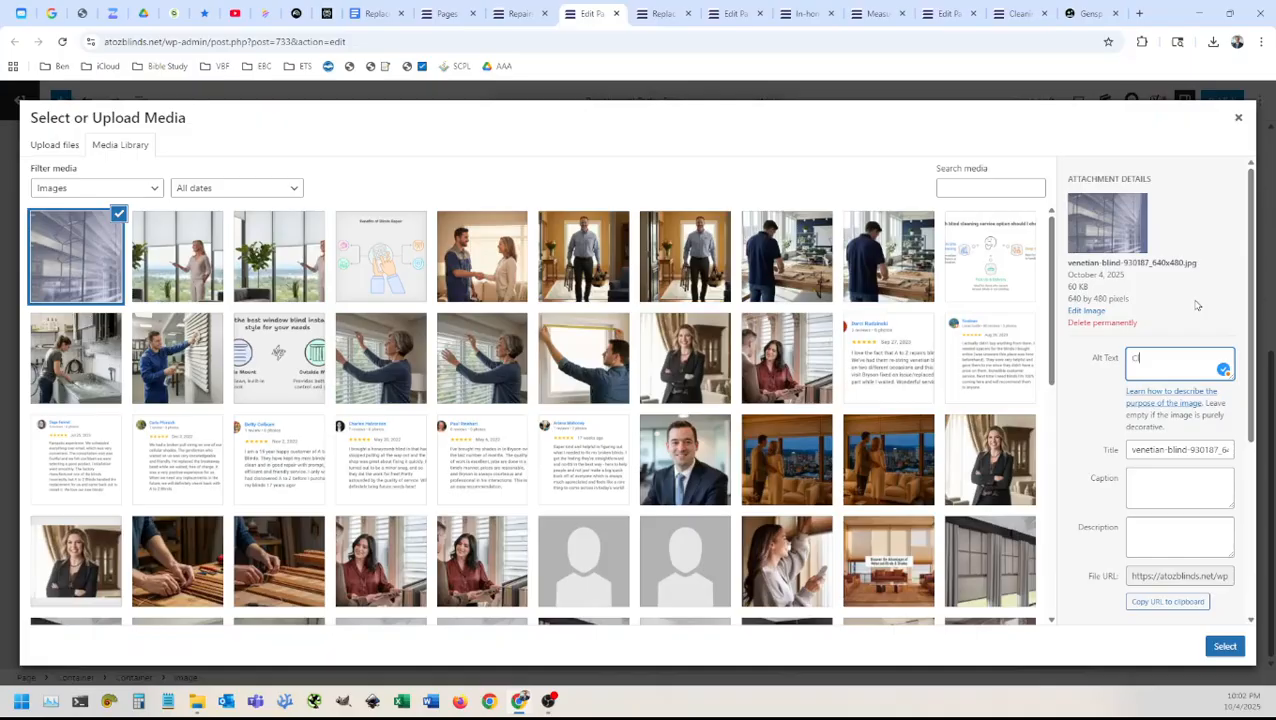
type("ose up shot of blinds ladder strings")
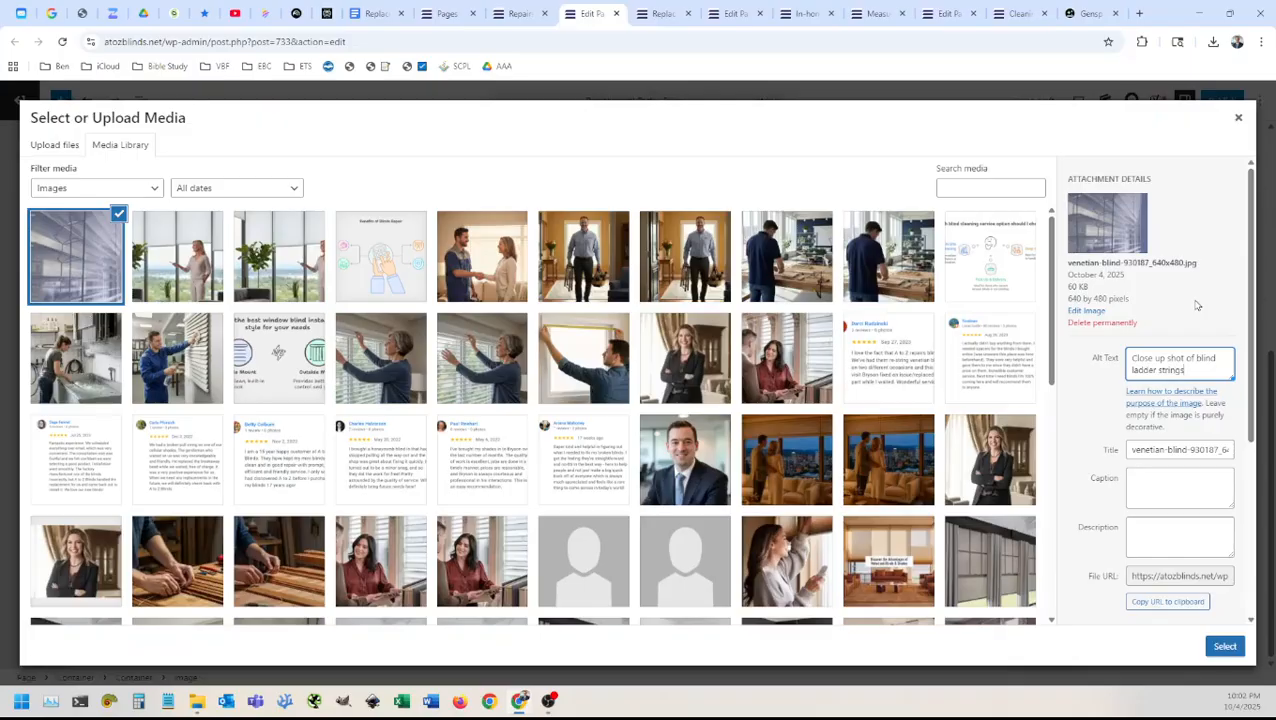
left_click(1225, 646)
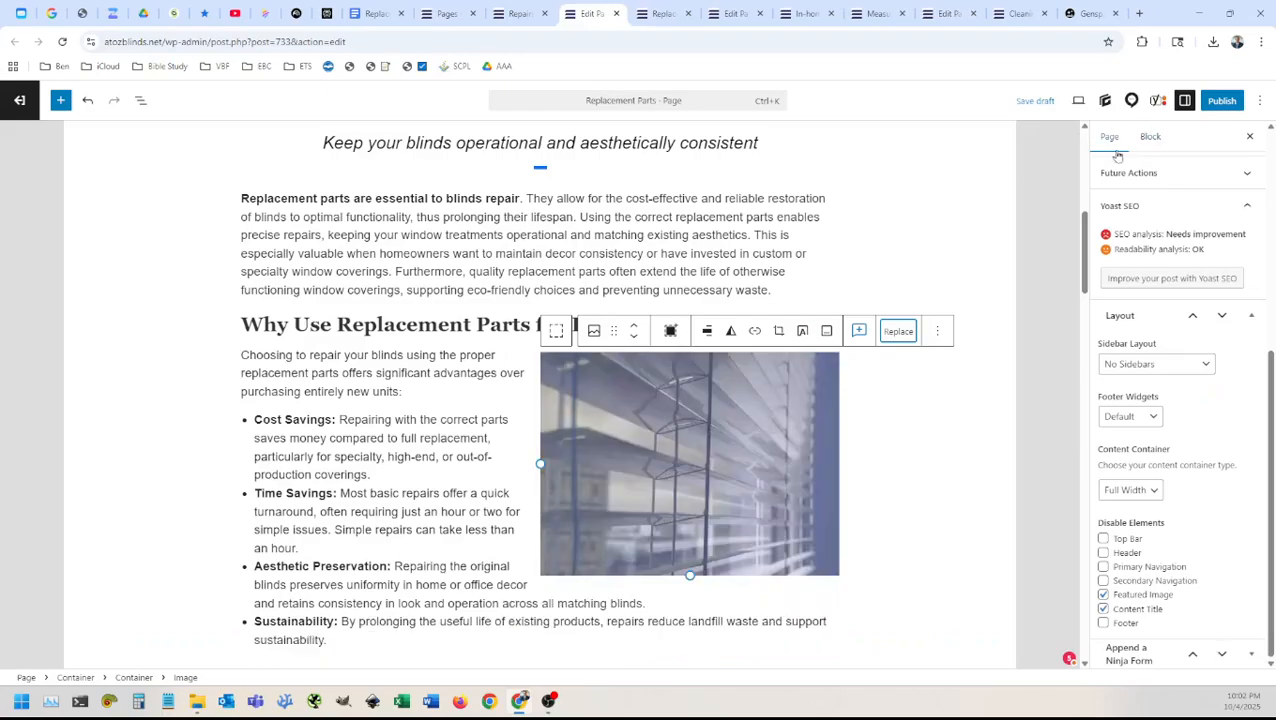
scroll(645, 287, "up", 5)
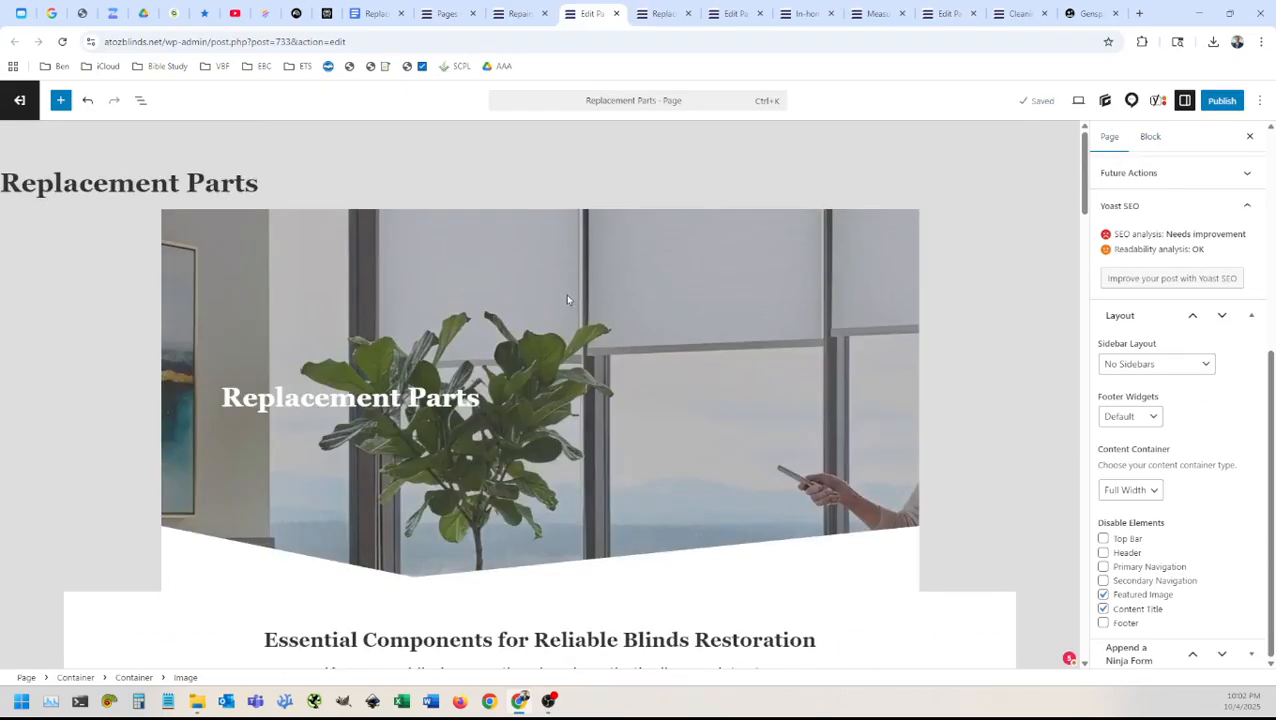
scroll(809, 458, "down", 5)
scroll(416, 408, "down", 2)
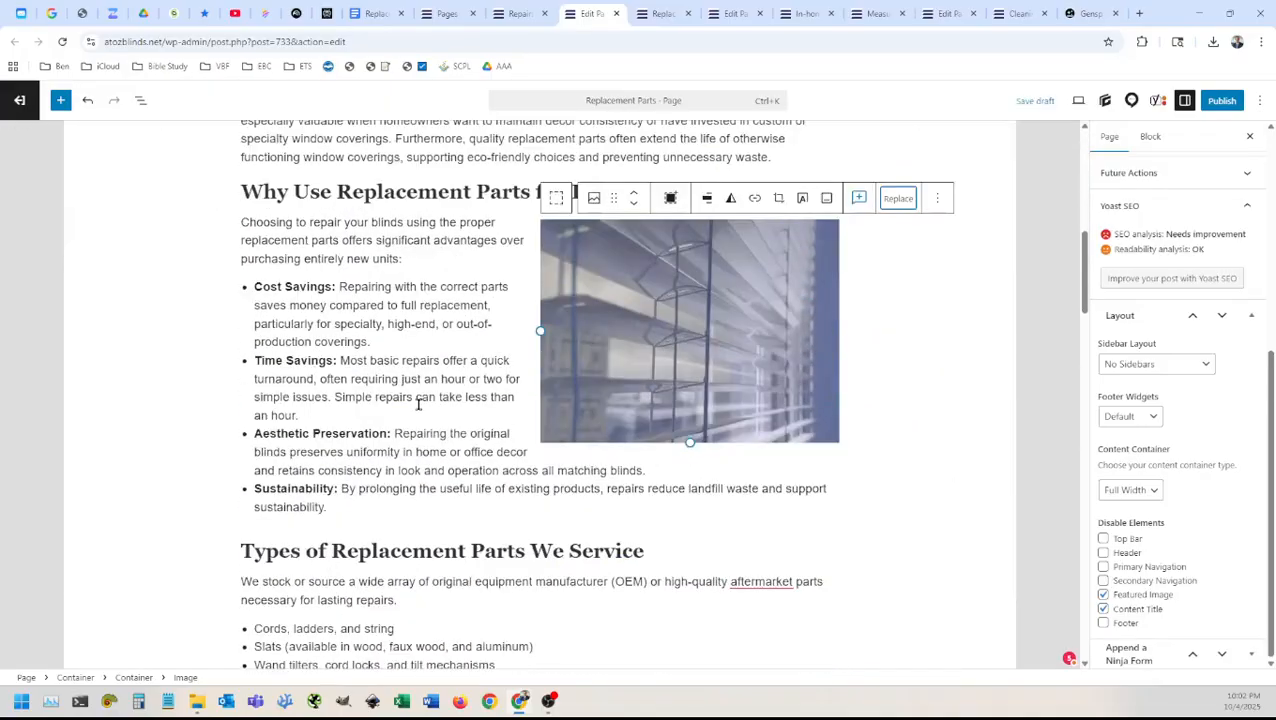
Step: Switch to the Perplexity answer on blinds replacement parts and review its sections for content suited to an infographic
scroll(415, 408, "up", 2)
left_click(264, 13)
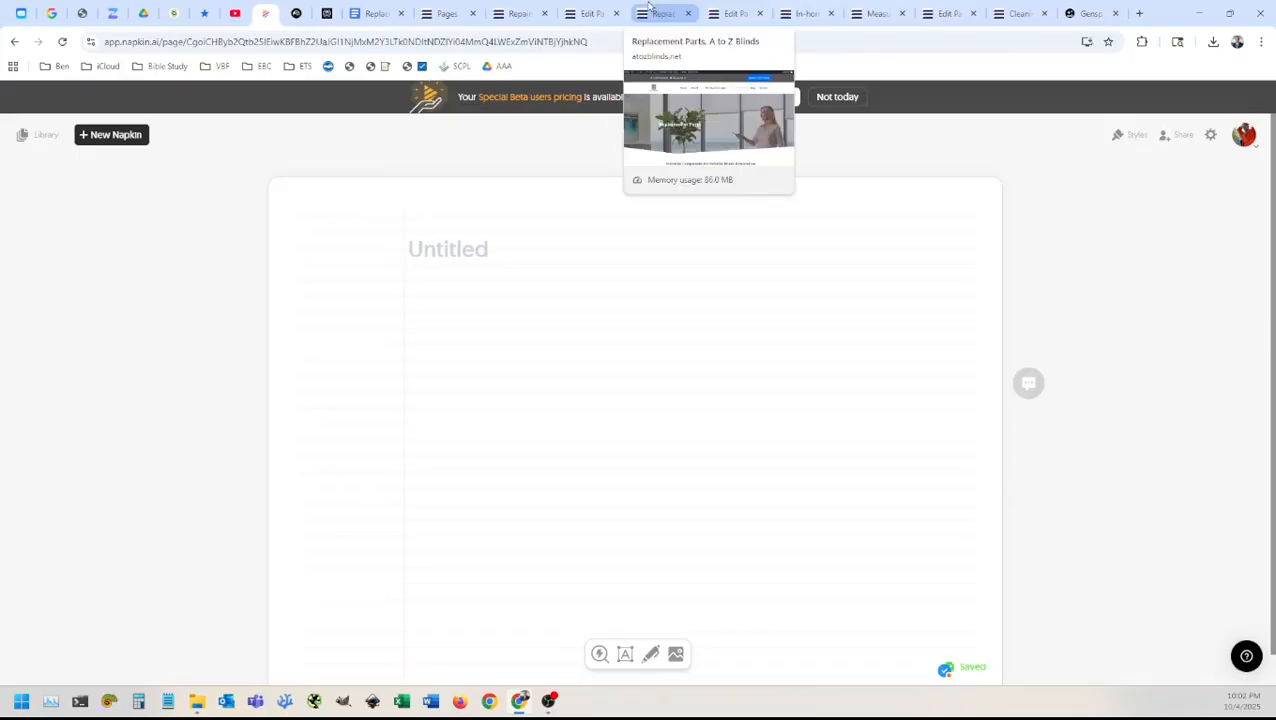
left_click(327, 13)
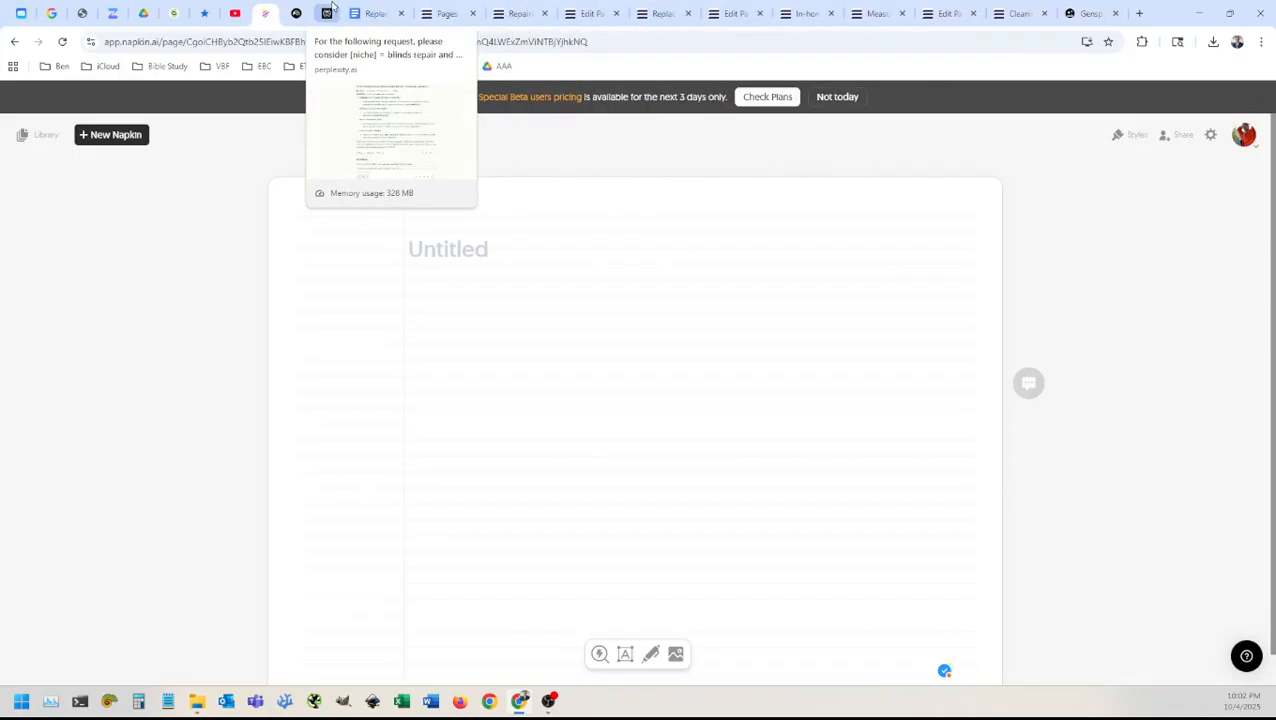
scroll(673, 365, "up", 4)
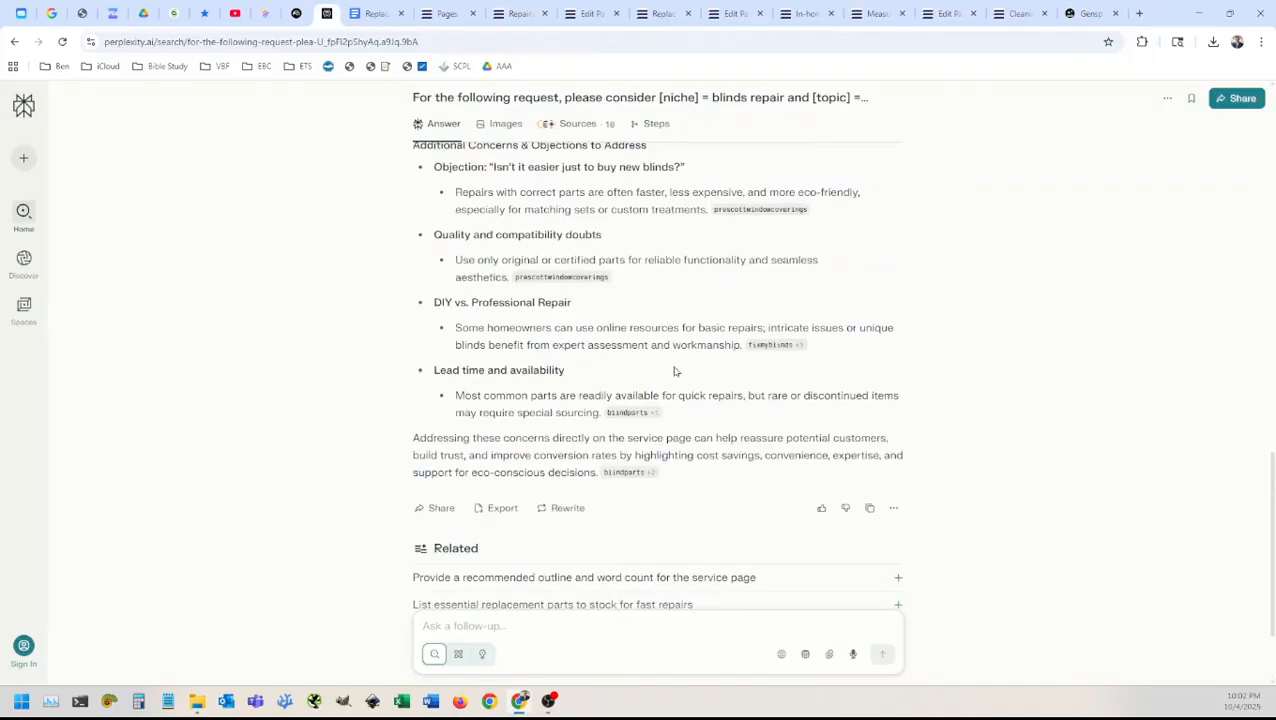
scroll(673, 365, "up", 5)
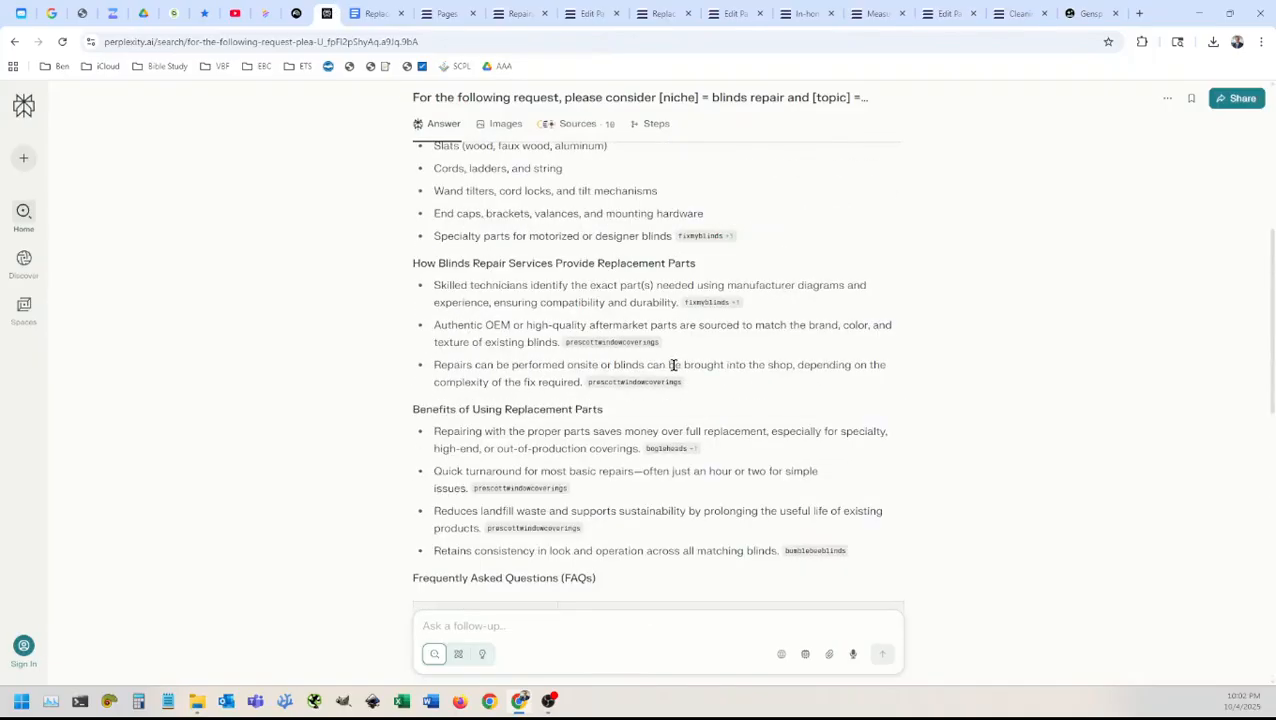
scroll(673, 364, "up", 2)
scroll(673, 365, "down", 5)
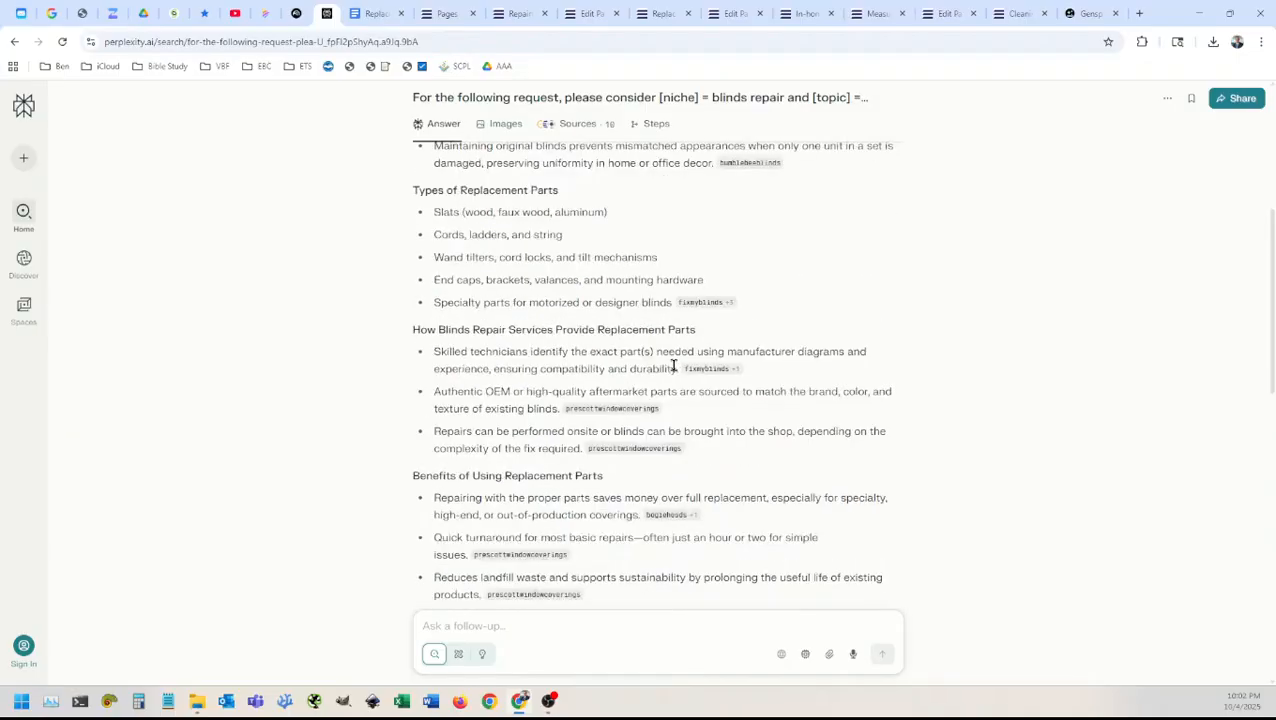
scroll(674, 371, "down", 1)
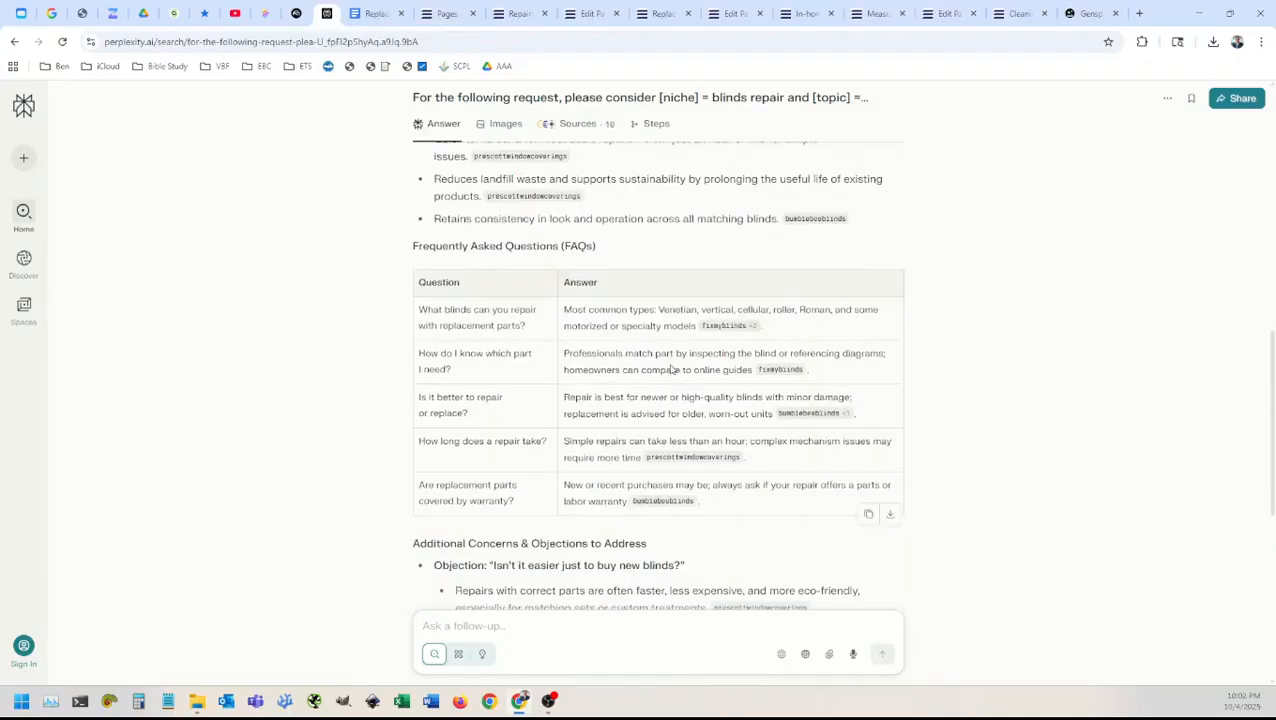
scroll(674, 356, "up", 2)
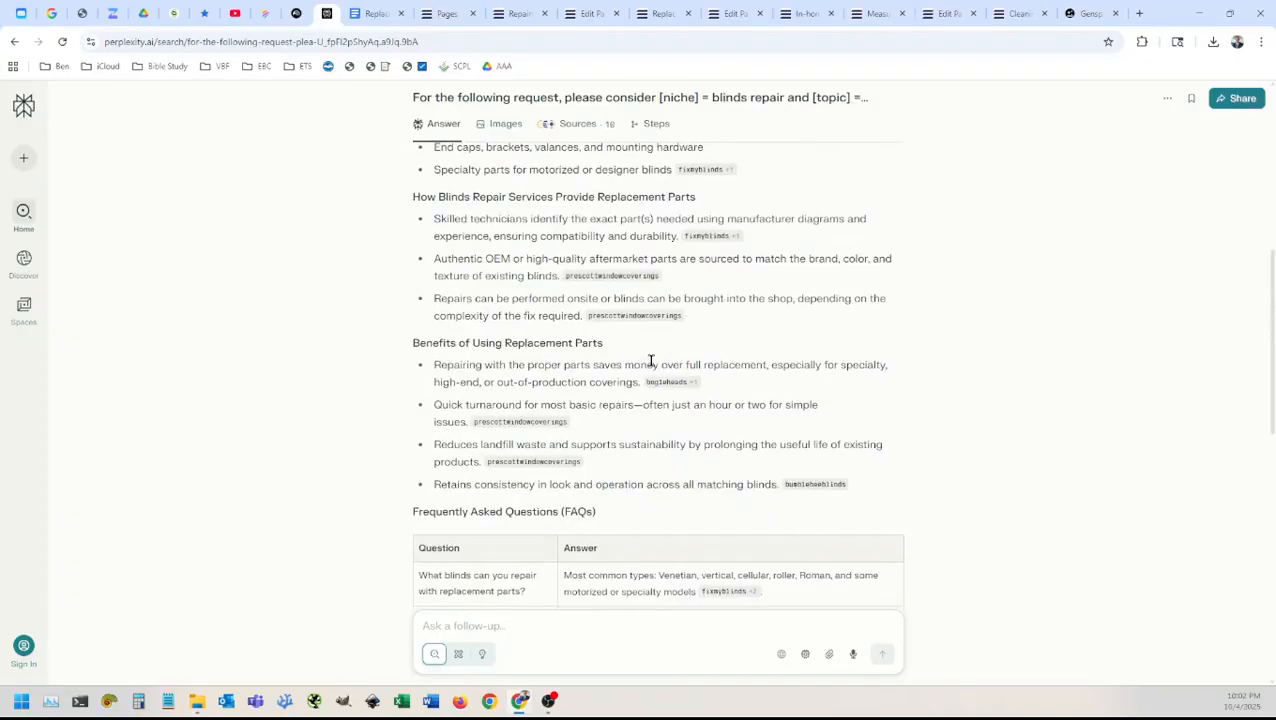
scroll(651, 360, "up", 1)
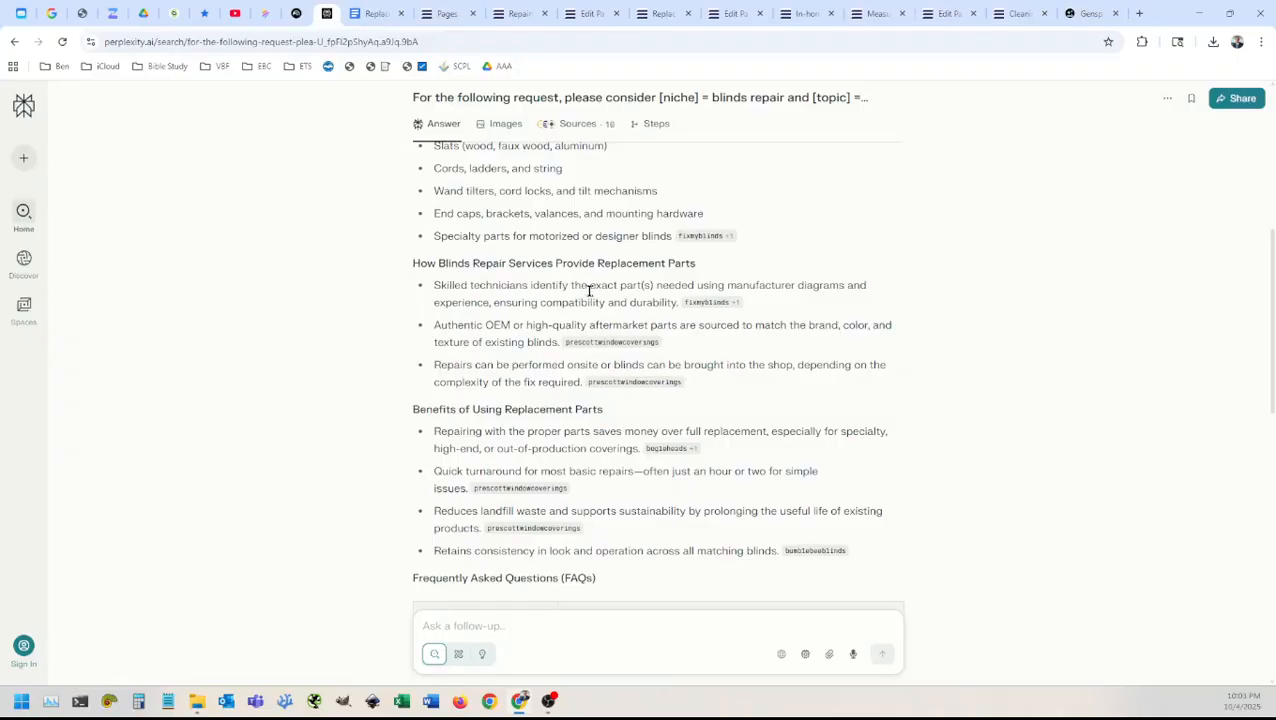
scroll(589, 290, "up", 2)
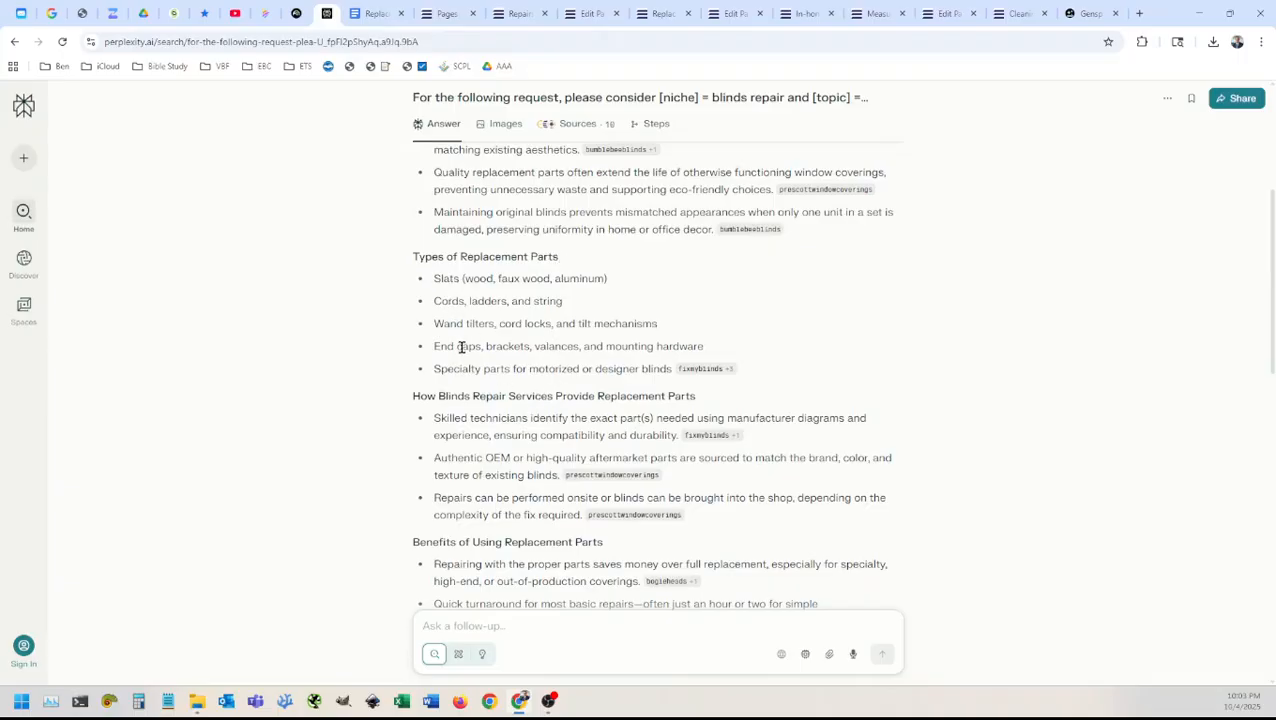
scroll(528, 458, "down", 1)
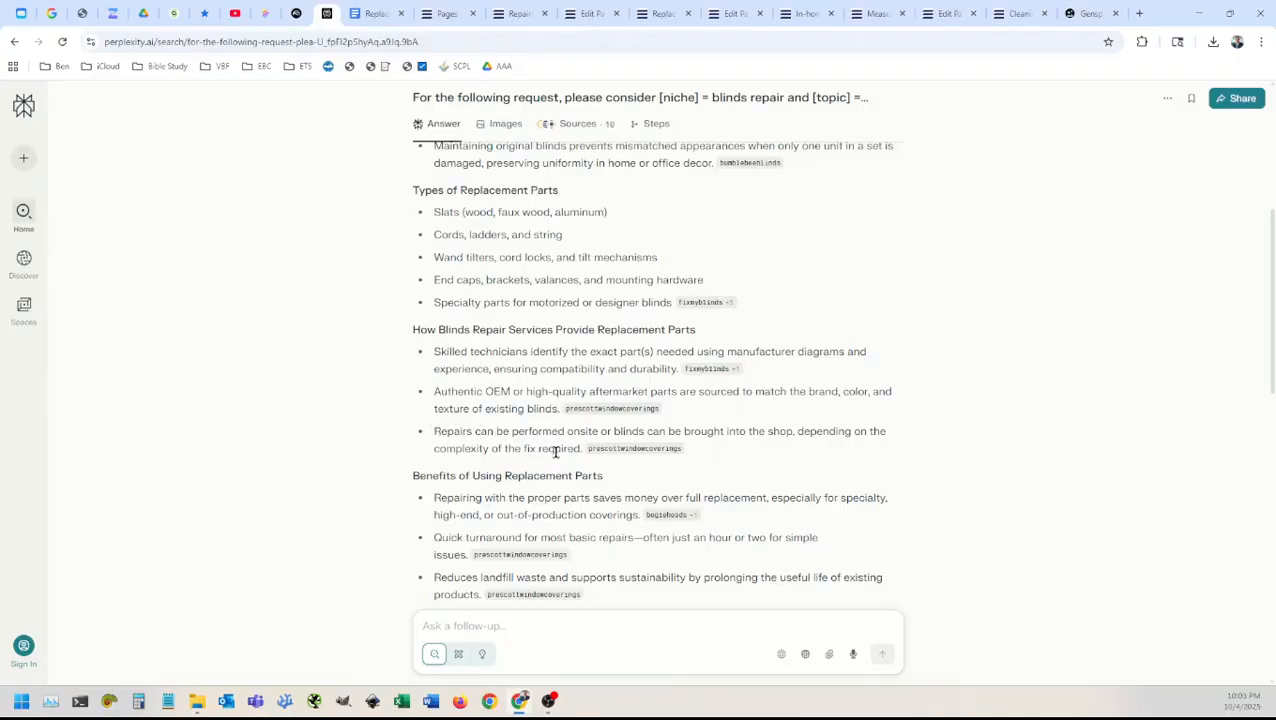
scroll(480, 413, "up", 2)
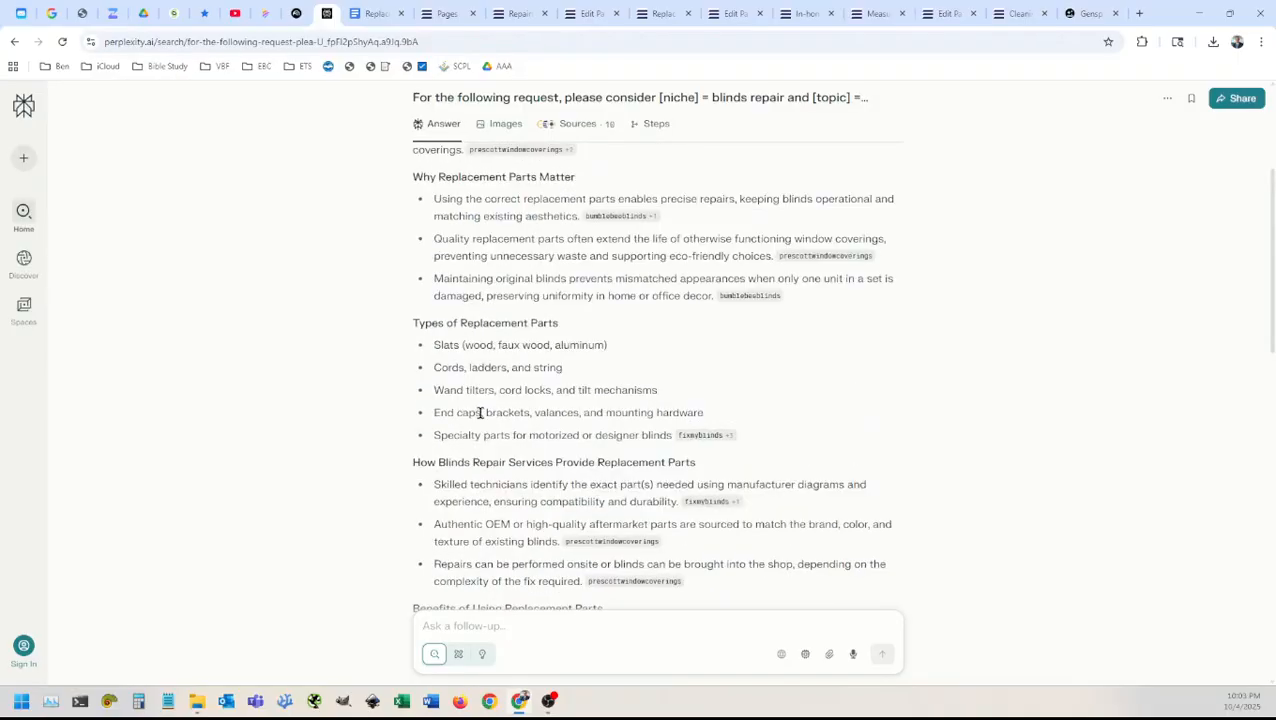
scroll(480, 413, "up", 2)
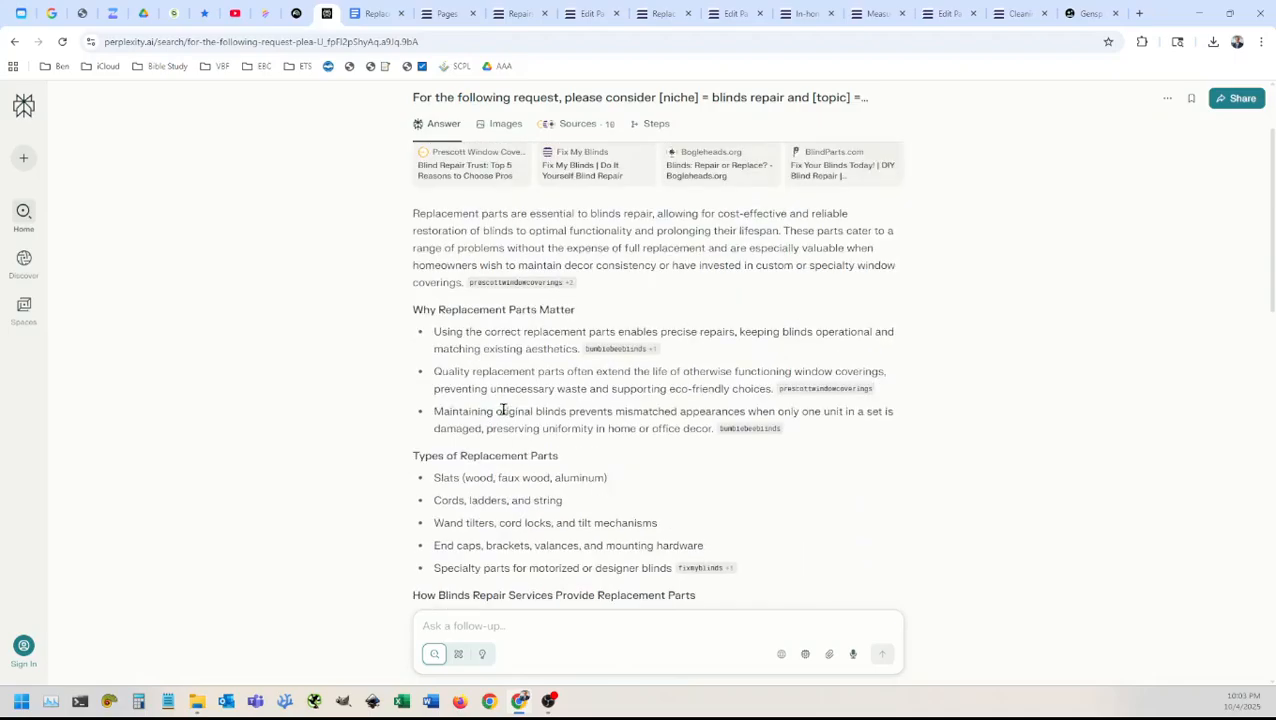
scroll(503, 410, "down", 6)
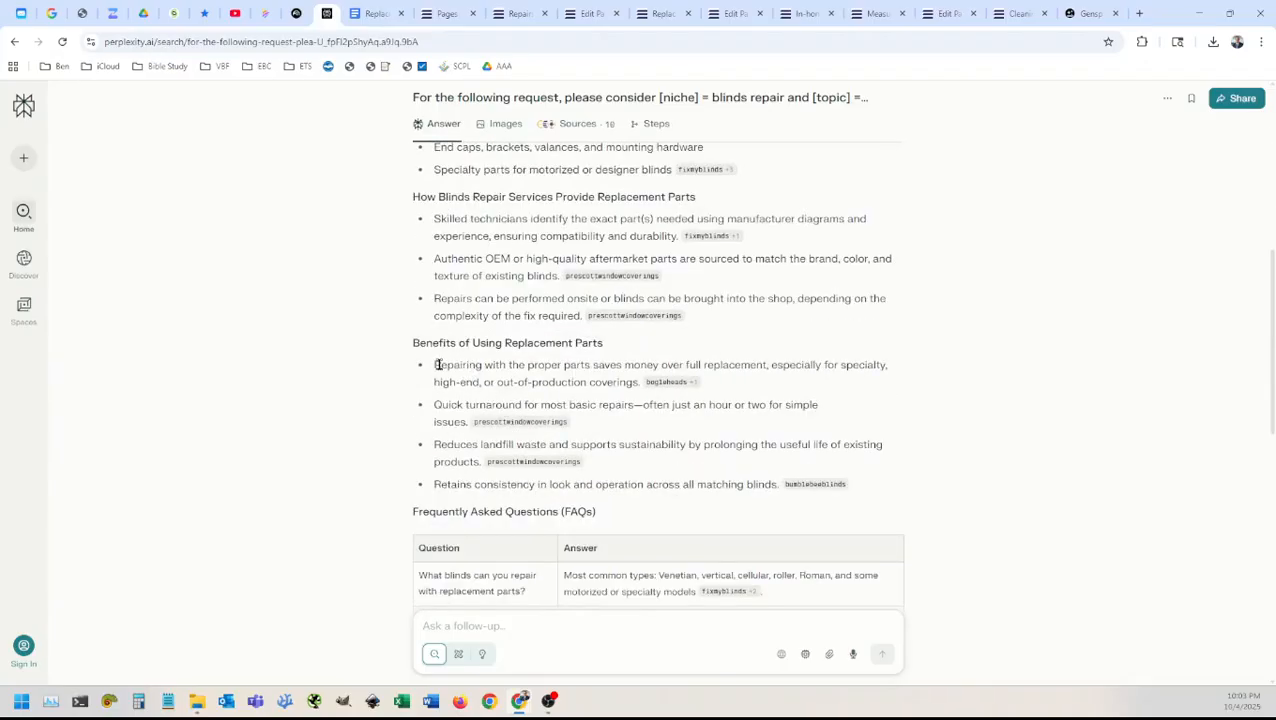
Step: Copy the "How Blinds Repair Services Provide Replacement Parts" heading and bullets into the blank Napkin document and generate a visual from them
scroll(456, 370, "up", 1)
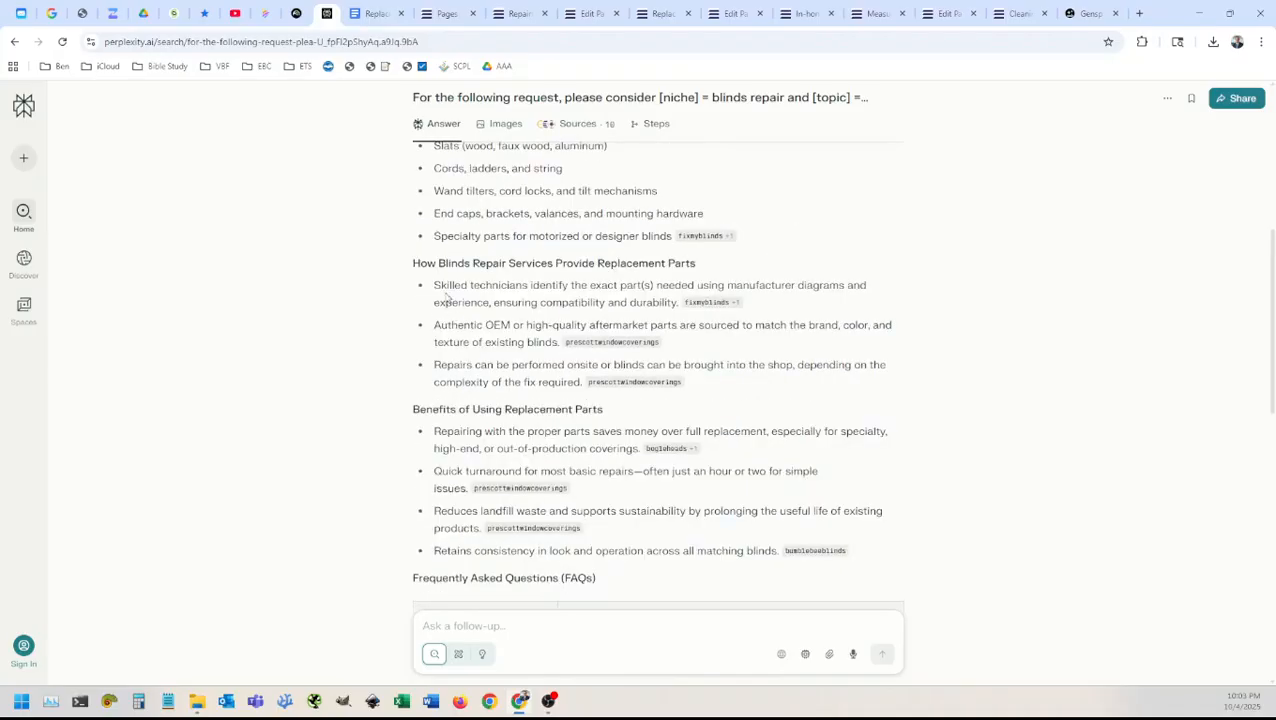
left_click_drag(414, 265, 692, 392)
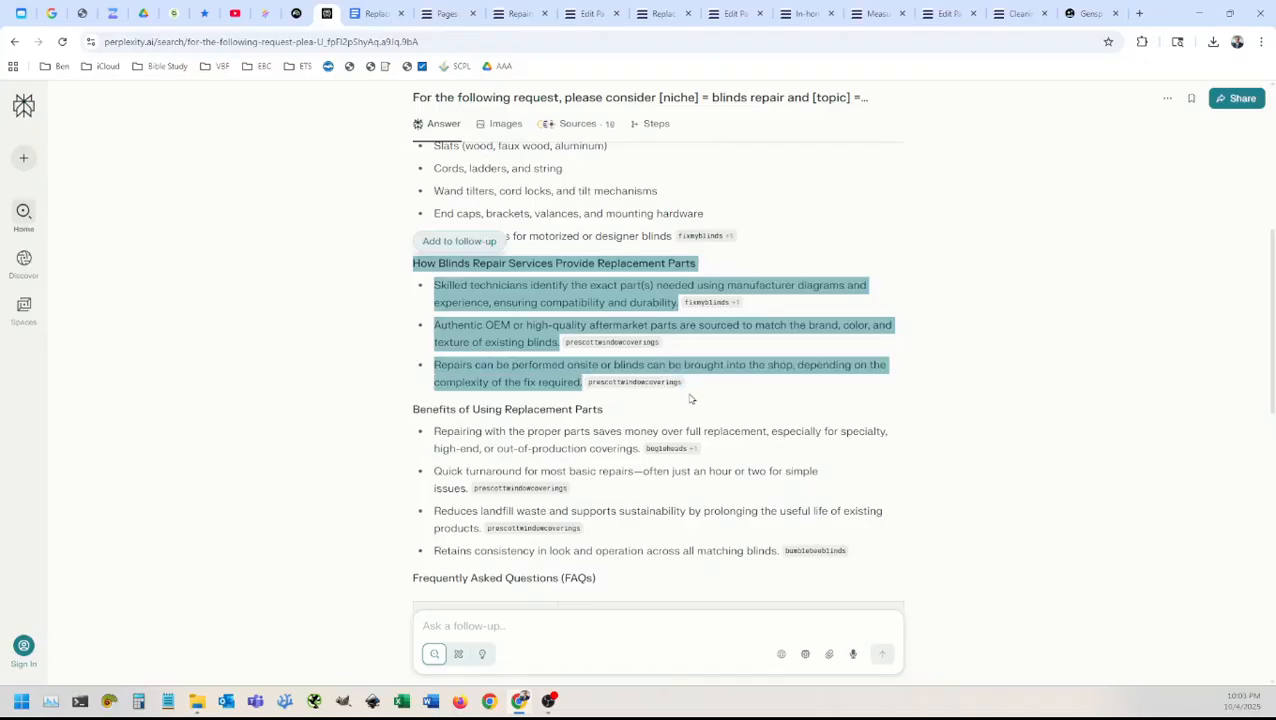
left_click(265, 13)
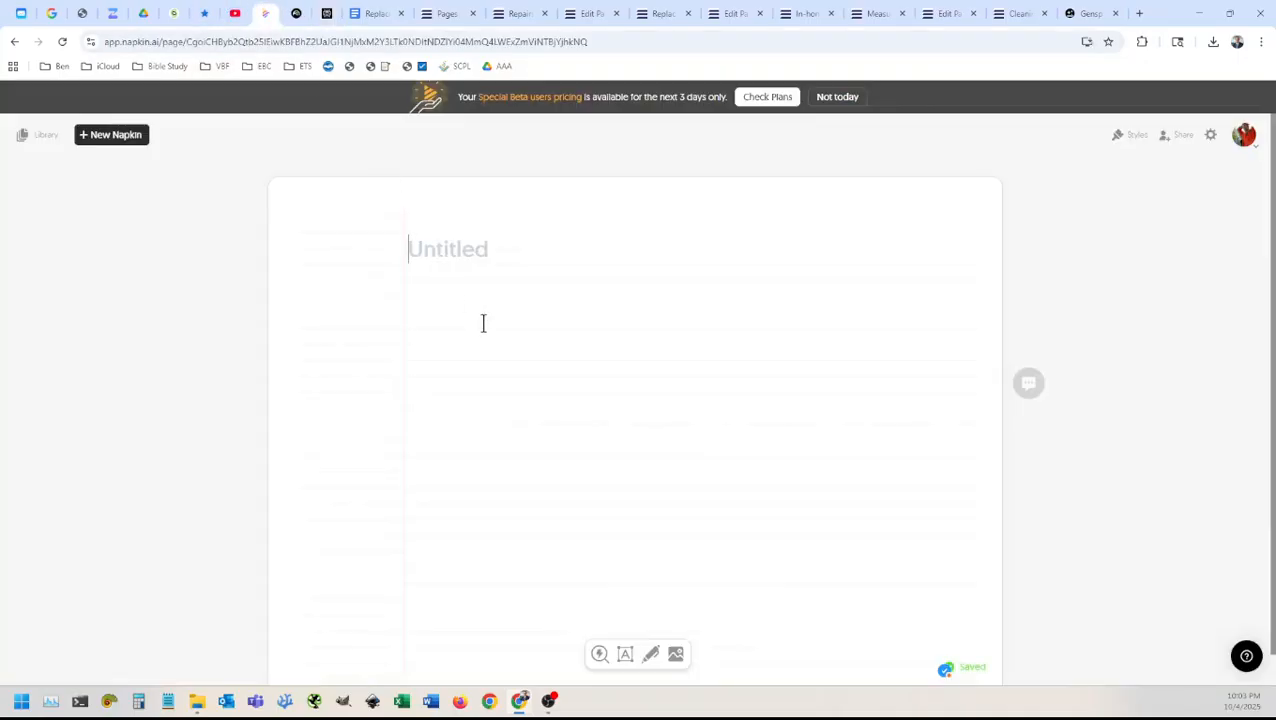
type("How Blinds Repair Services Provide Replacement Parts Skilled technicians identify the exact part(s) needed using manufacturer diagrams and experience, ensuring compatibility and durability. Authentic OEM or high-quality aftermarket parts are sourced to match the brand, color, and texture of existing blinds Repairs can be performed onsite or blinds can be brought into the shop, depending on the complexity of the fix required.")
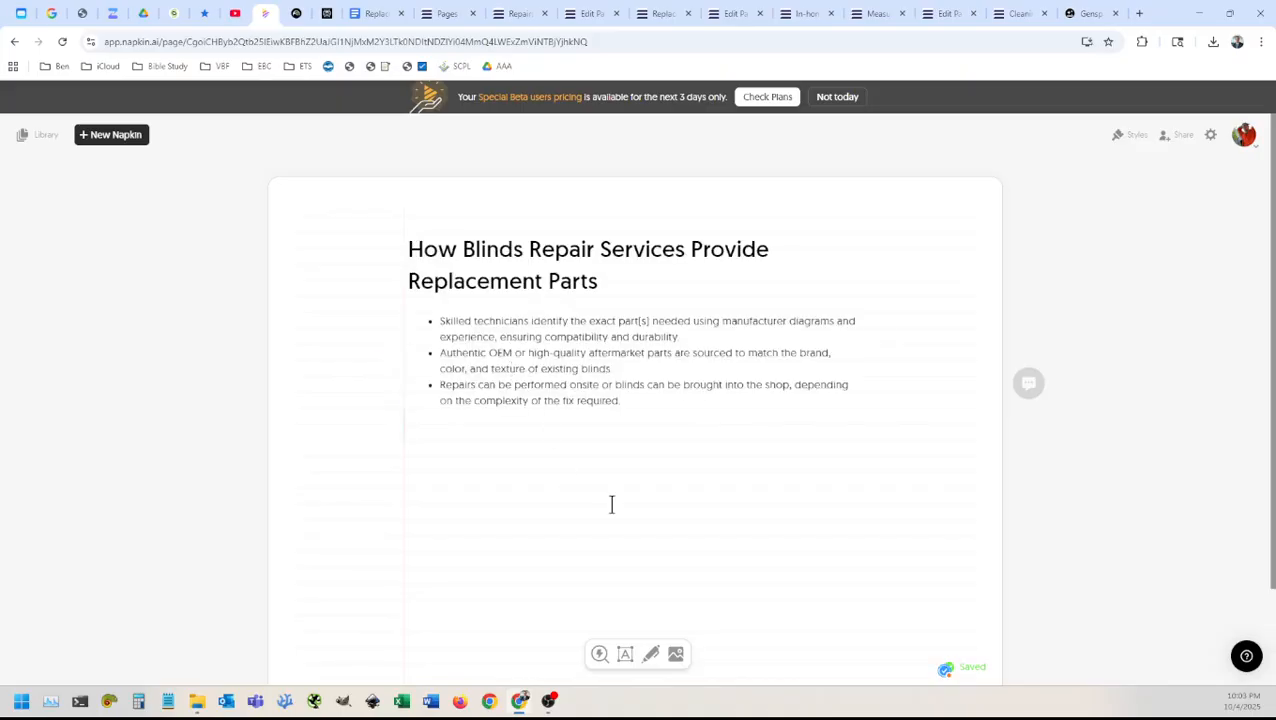
left_click_drag(626, 401, 409, 258)
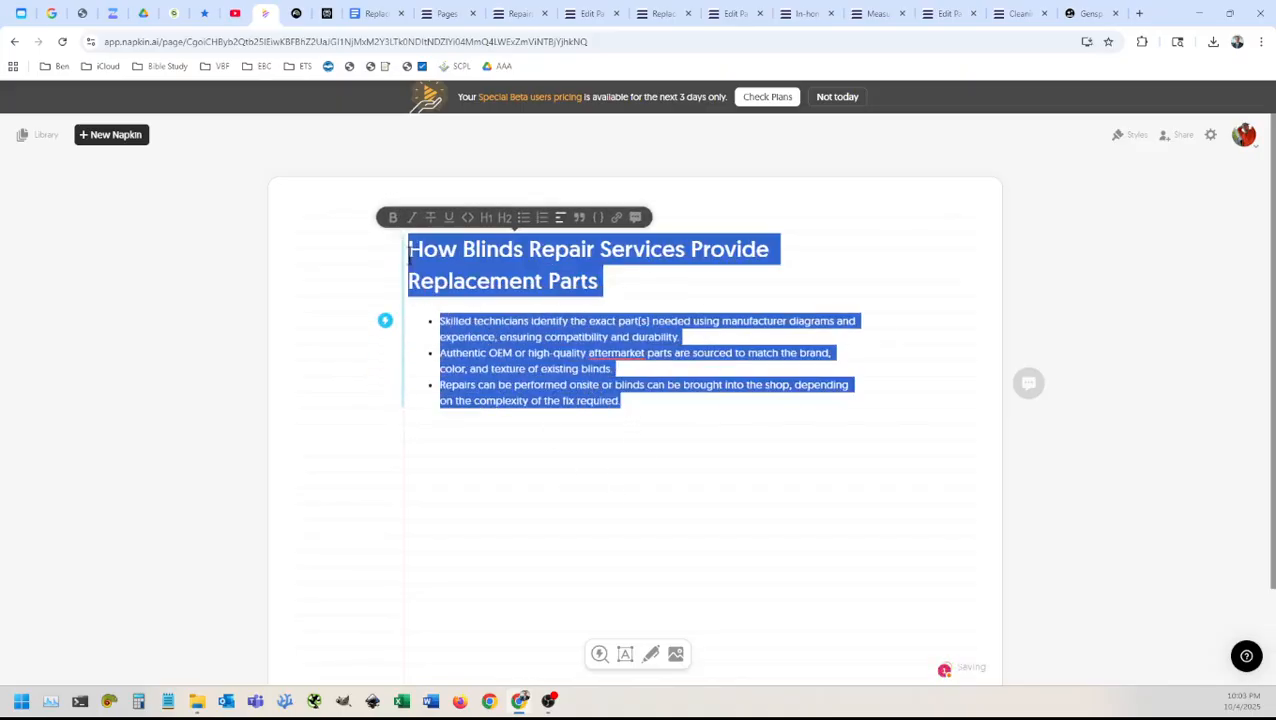
left_click(385, 321)
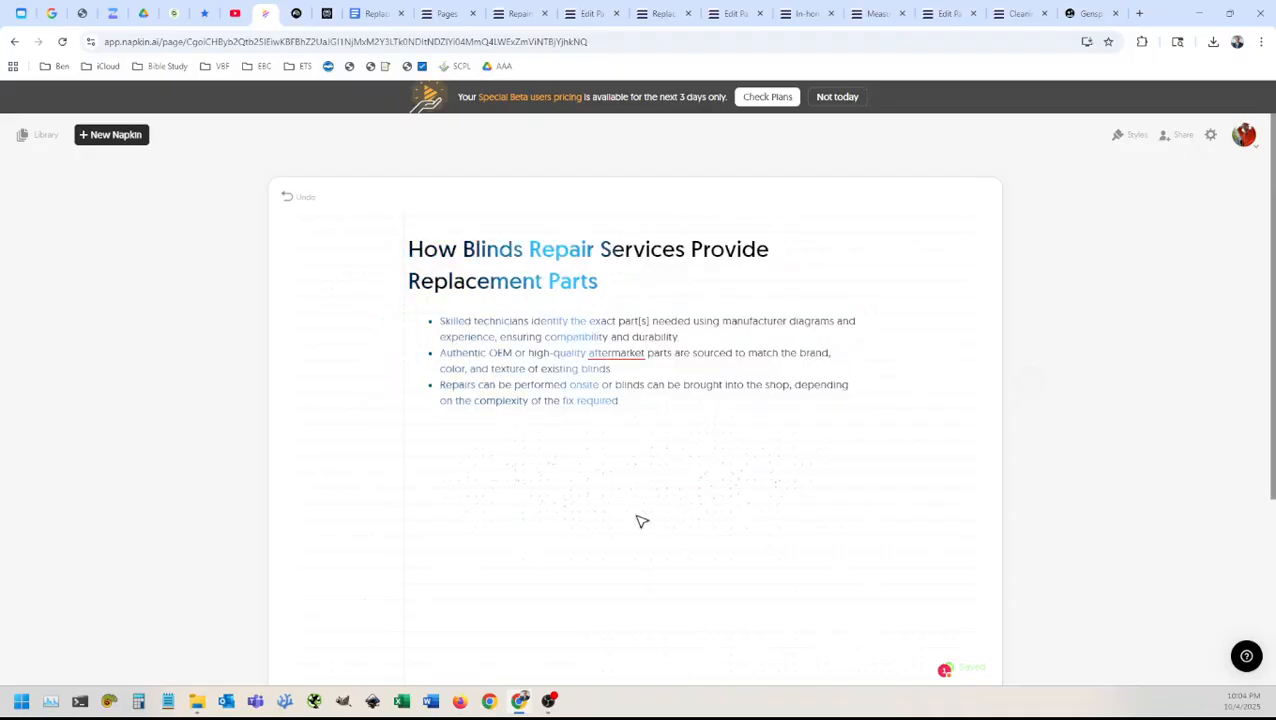